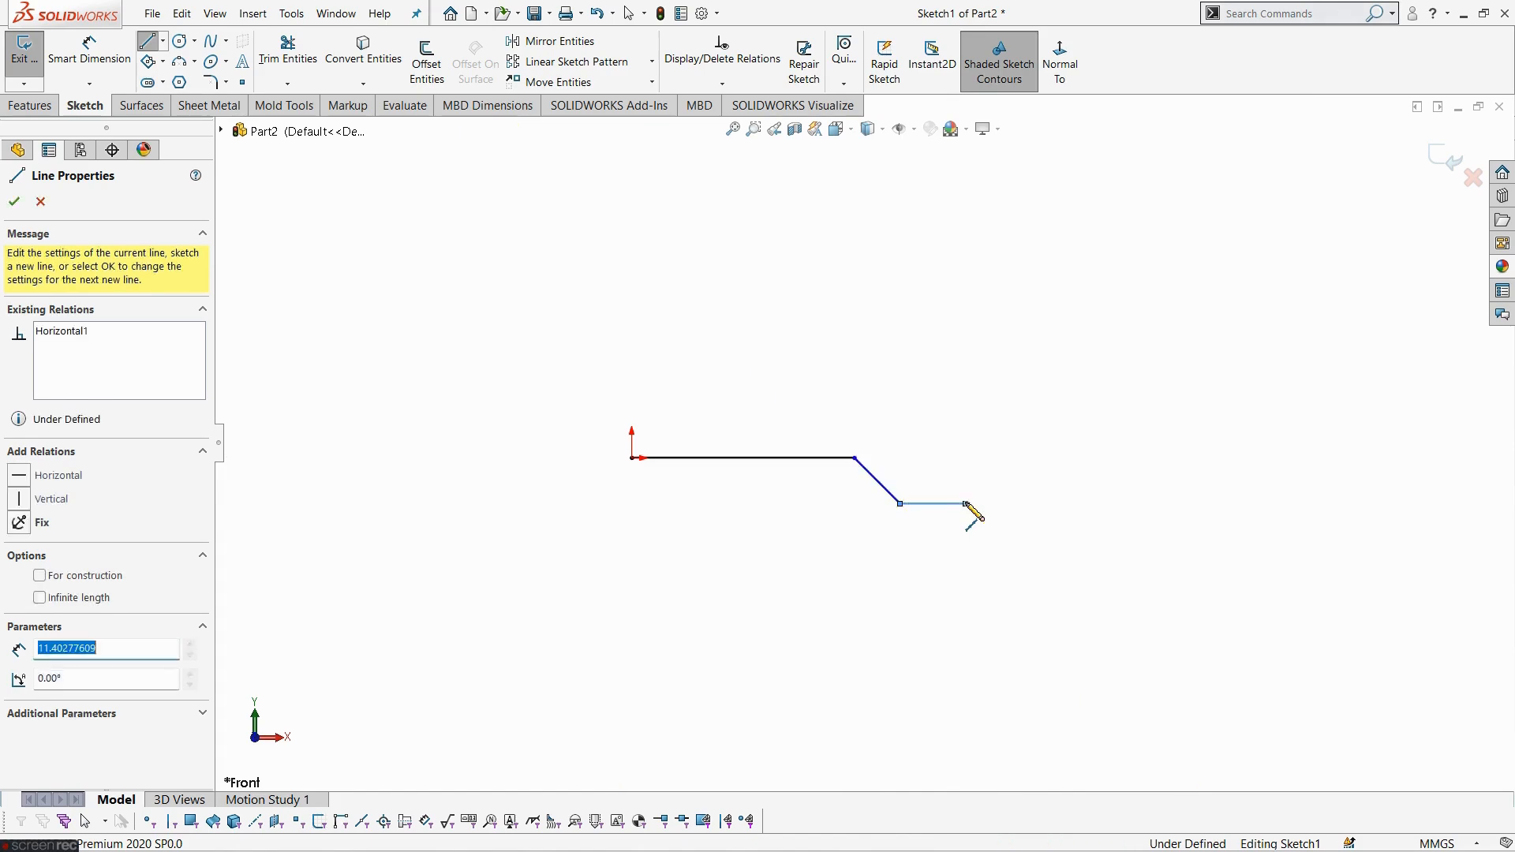
- Draw a vertical line up from the origin and a horizontal line about 51 mm long outward from its upper end
right_click(1024, 424)
click(1073, 437)
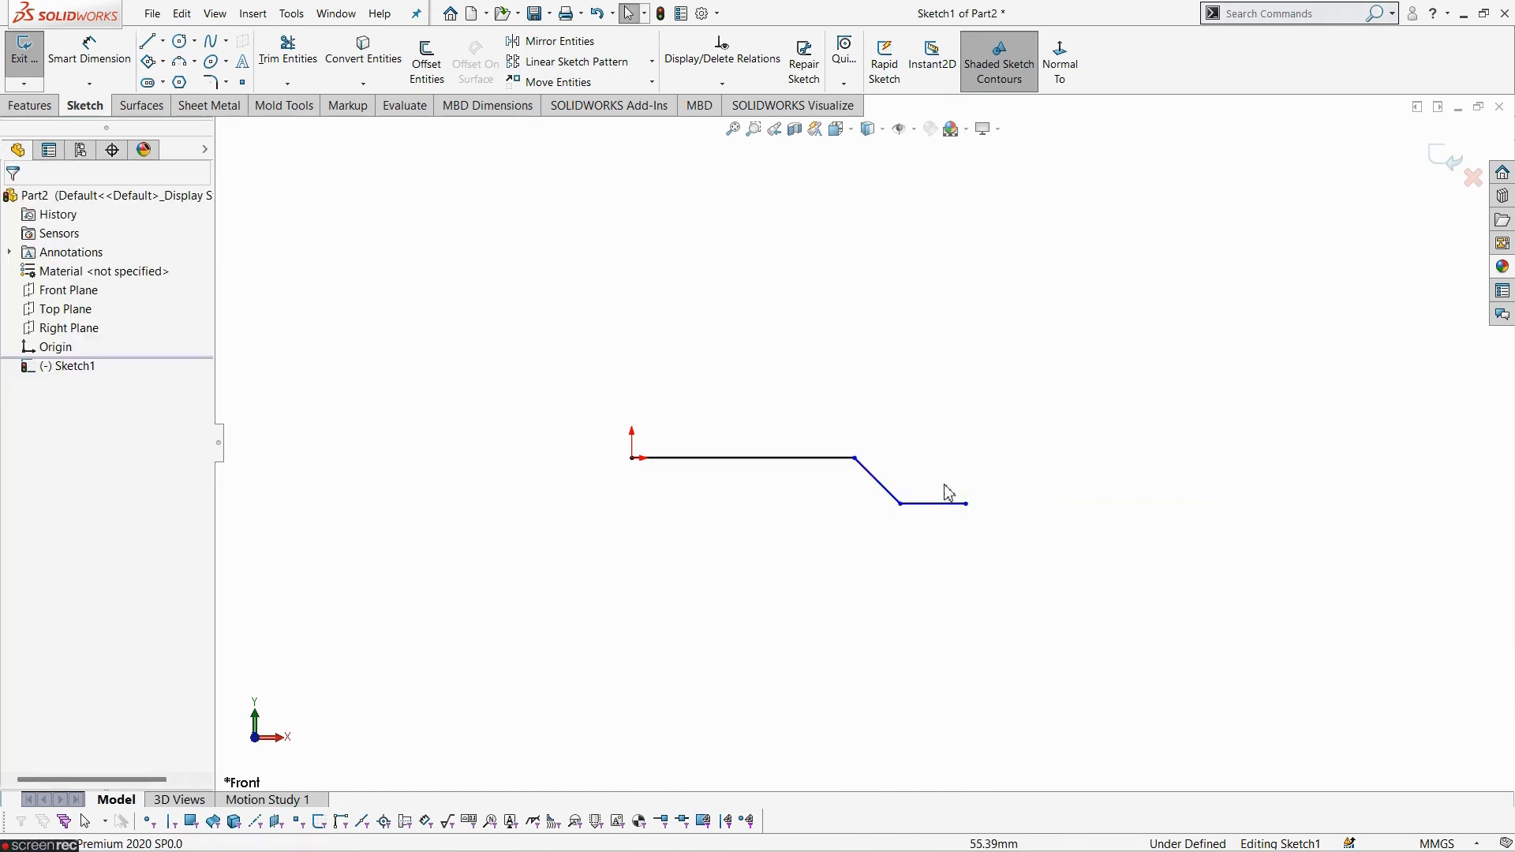
scroll(896, 544, up, 5)
scroll(839, 324, up, 2)
scroll(790, 436, down, 3)
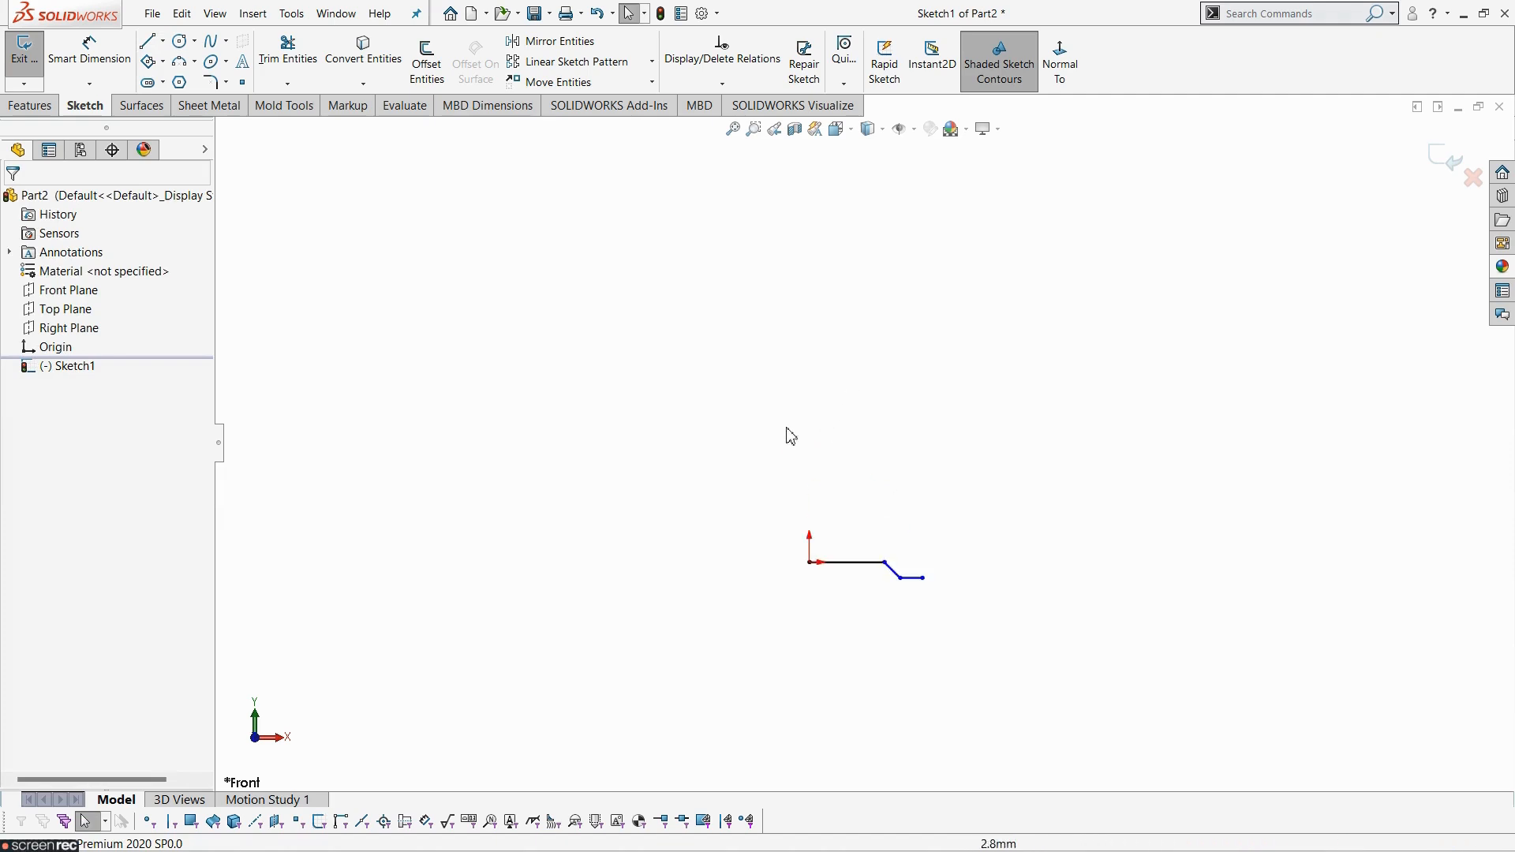
click(148, 46)
click(809, 562)
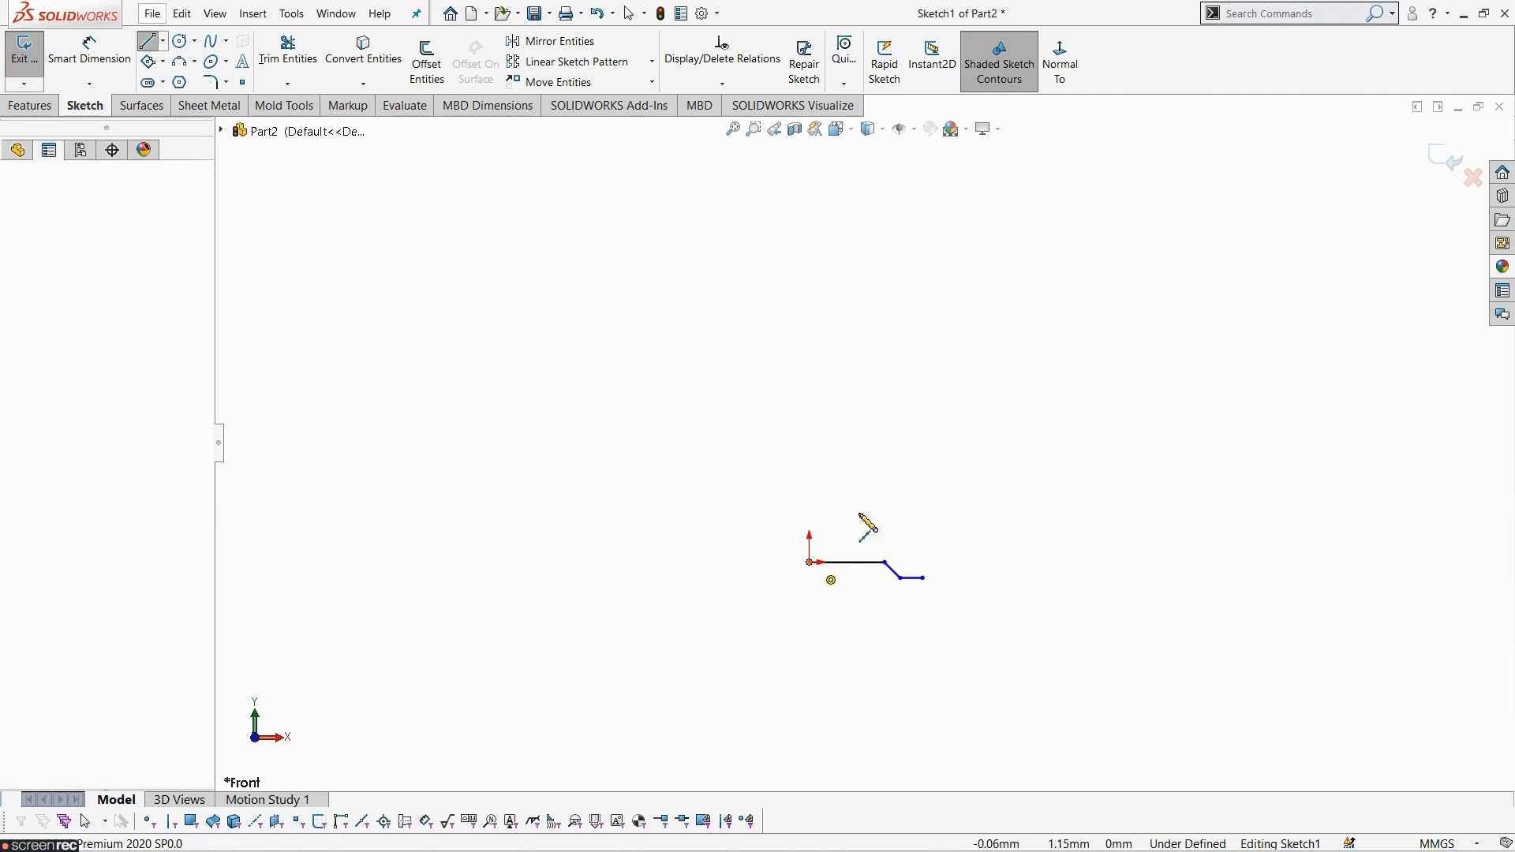
click(809, 302)
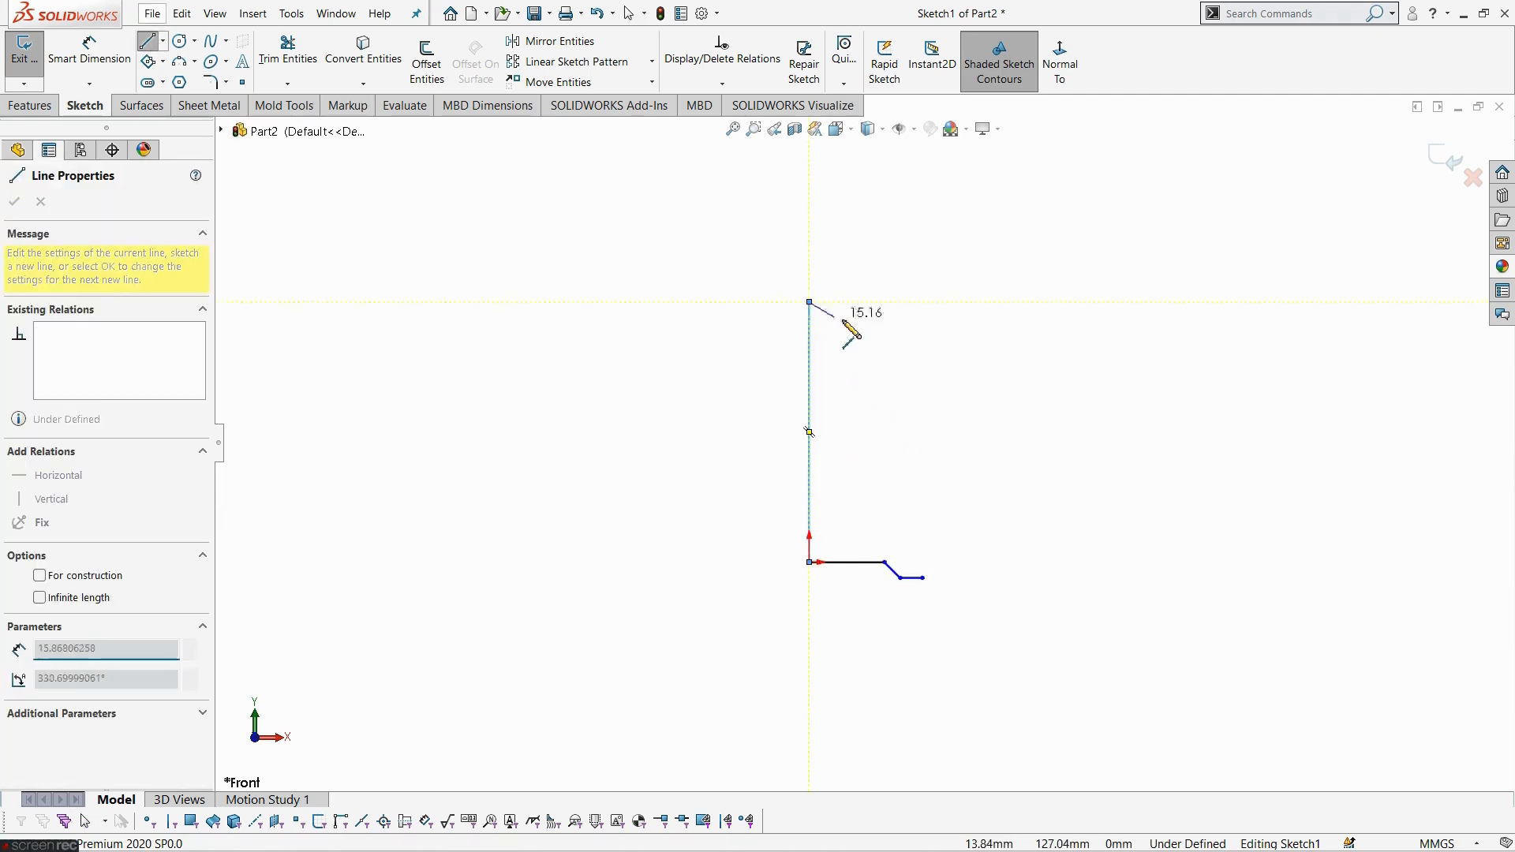
double_click(909, 303)
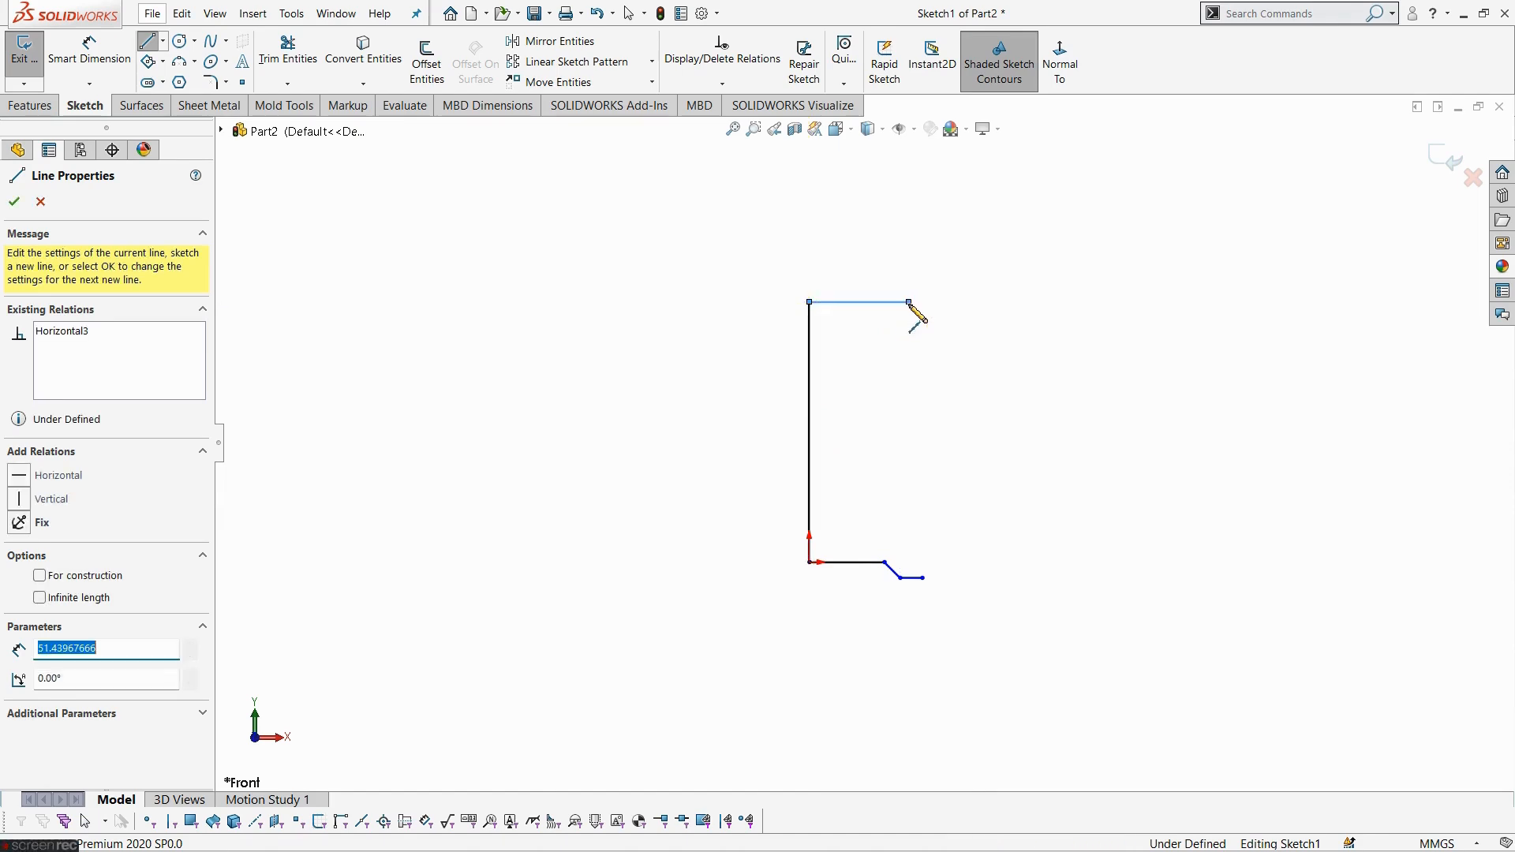
key(Escape)
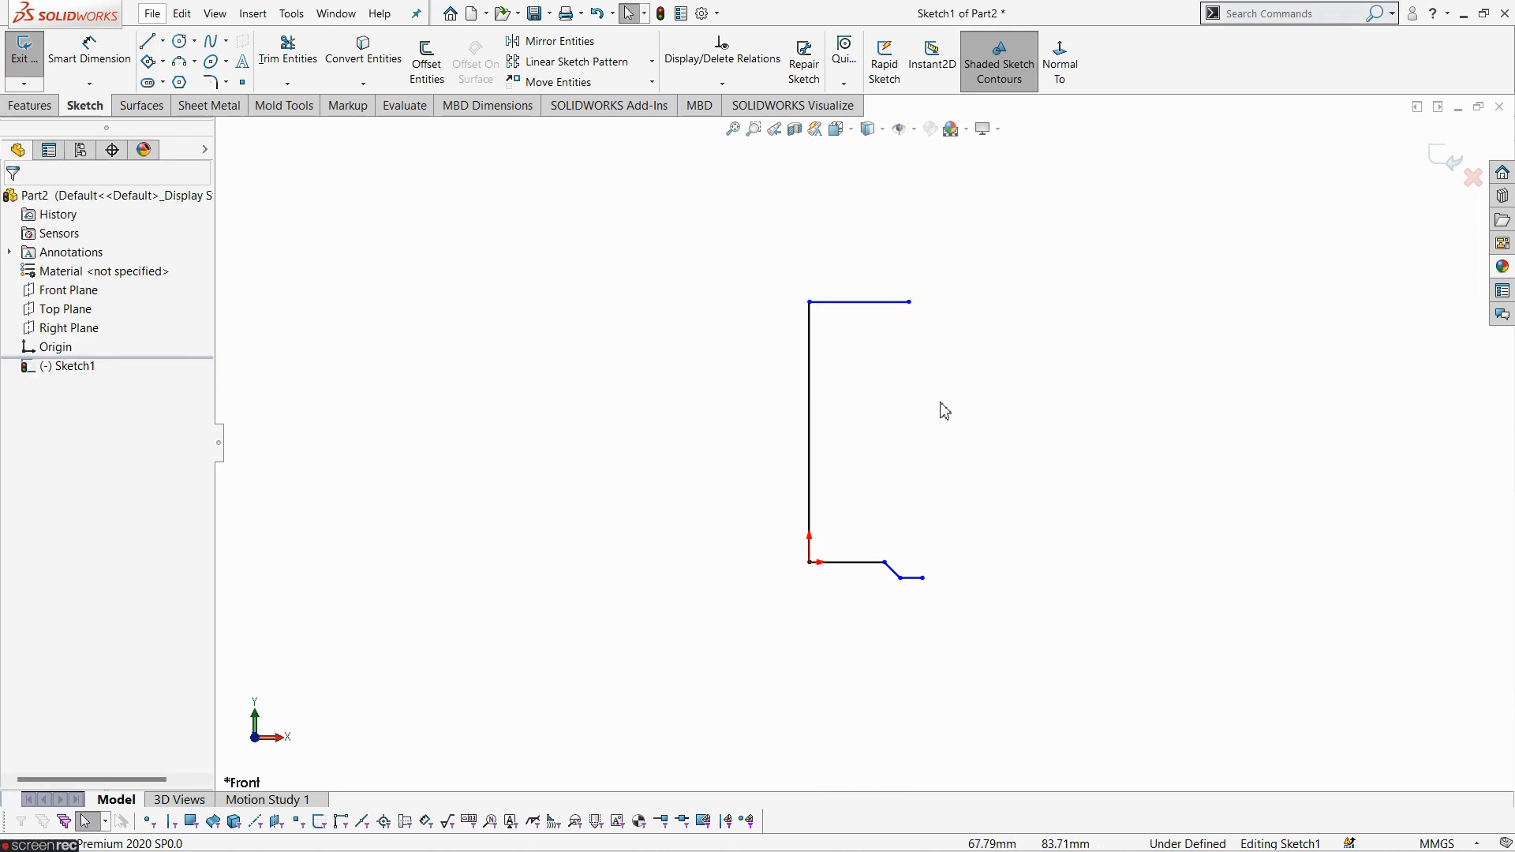
- Close the profile with a three-point arc bulging outward from the upper line's free end to the lower line's free end
scroll(939, 408, down, 1)
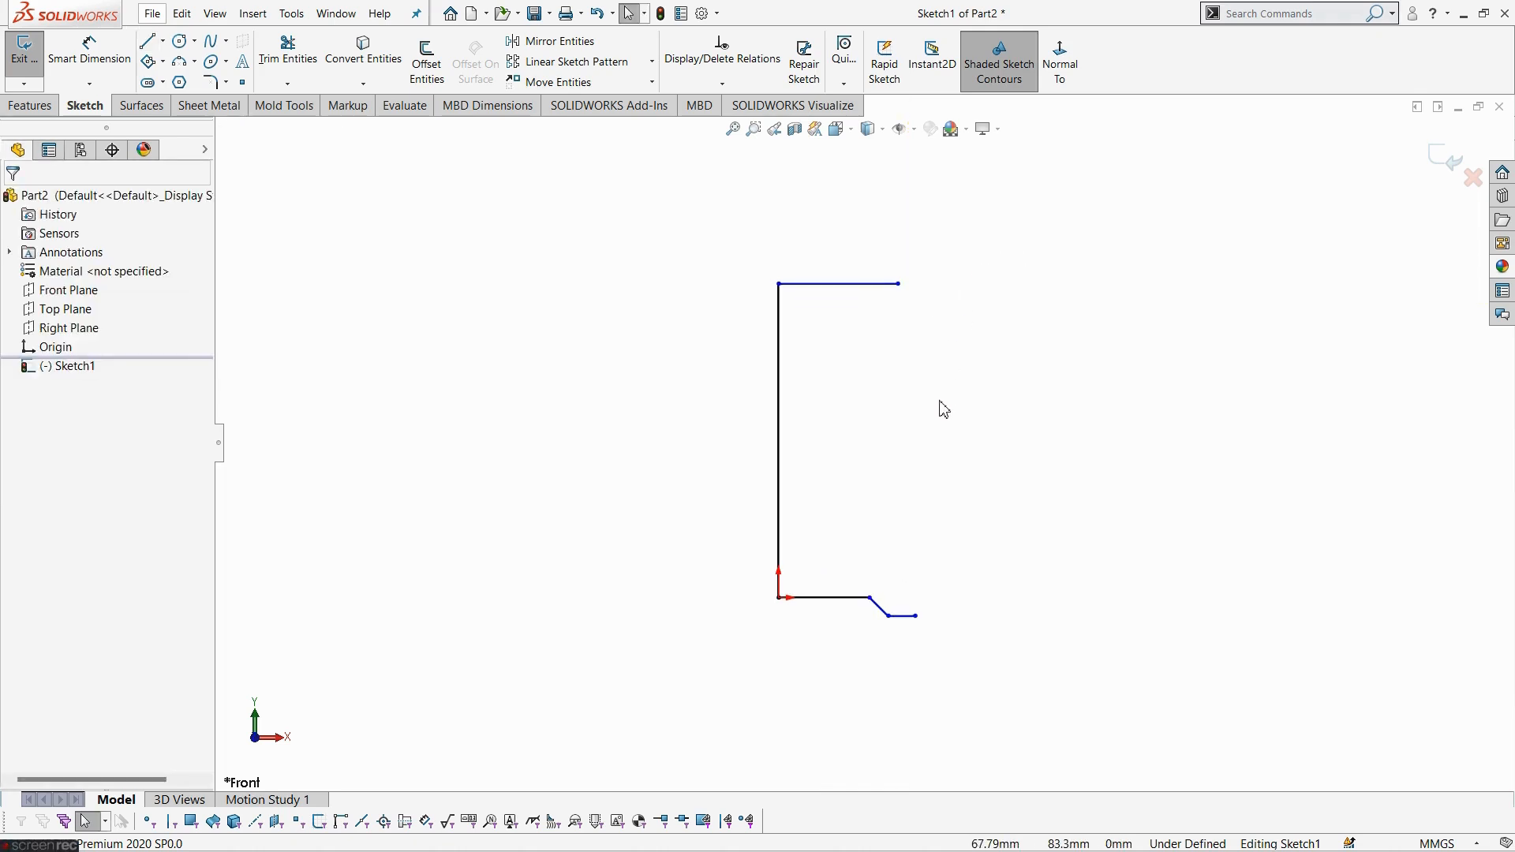
click(180, 62)
click(898, 283)
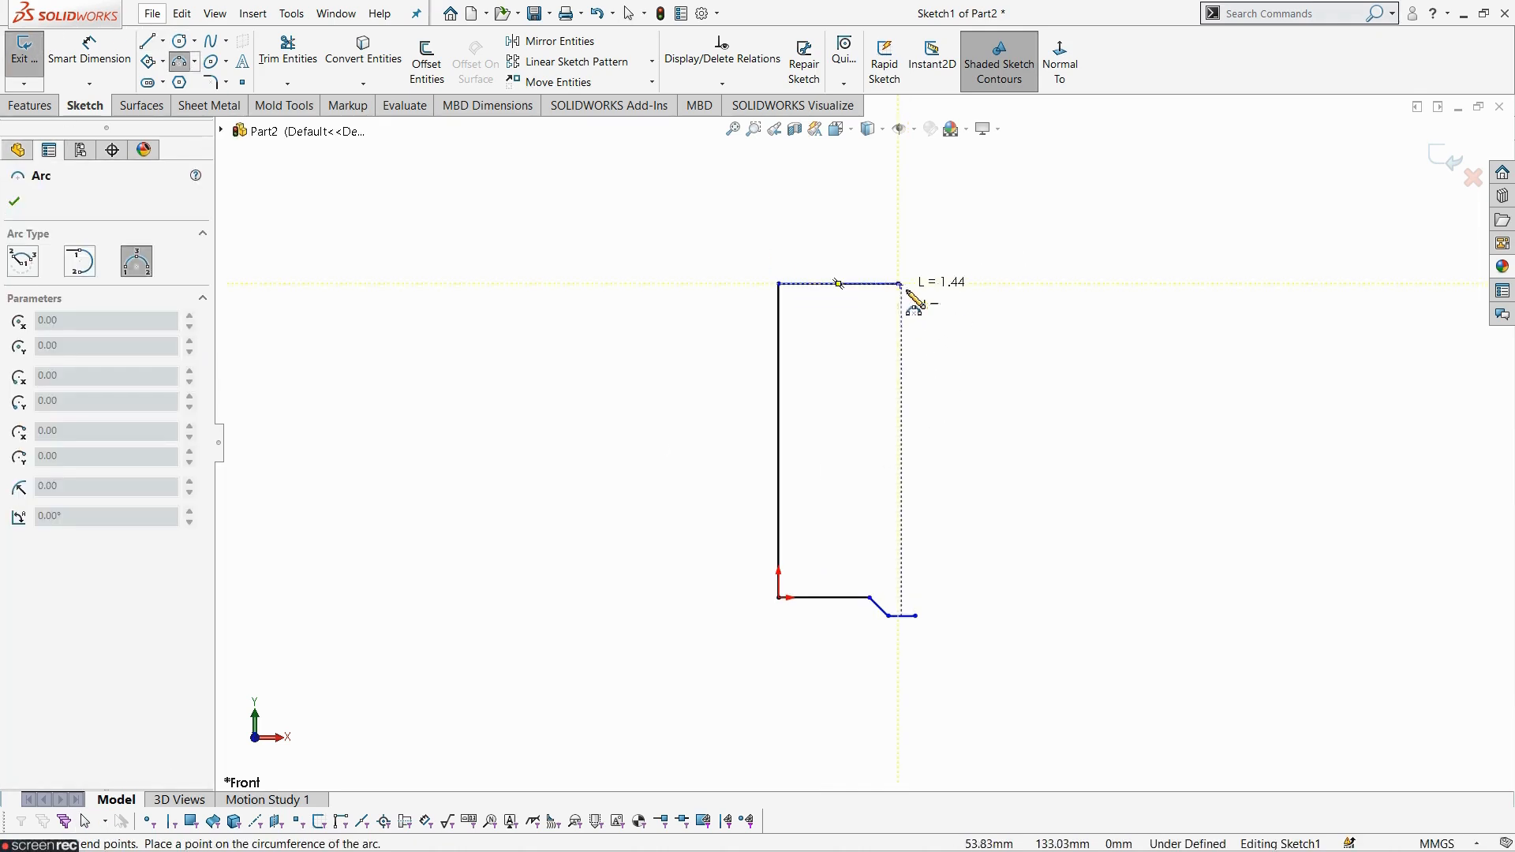
click(916, 616)
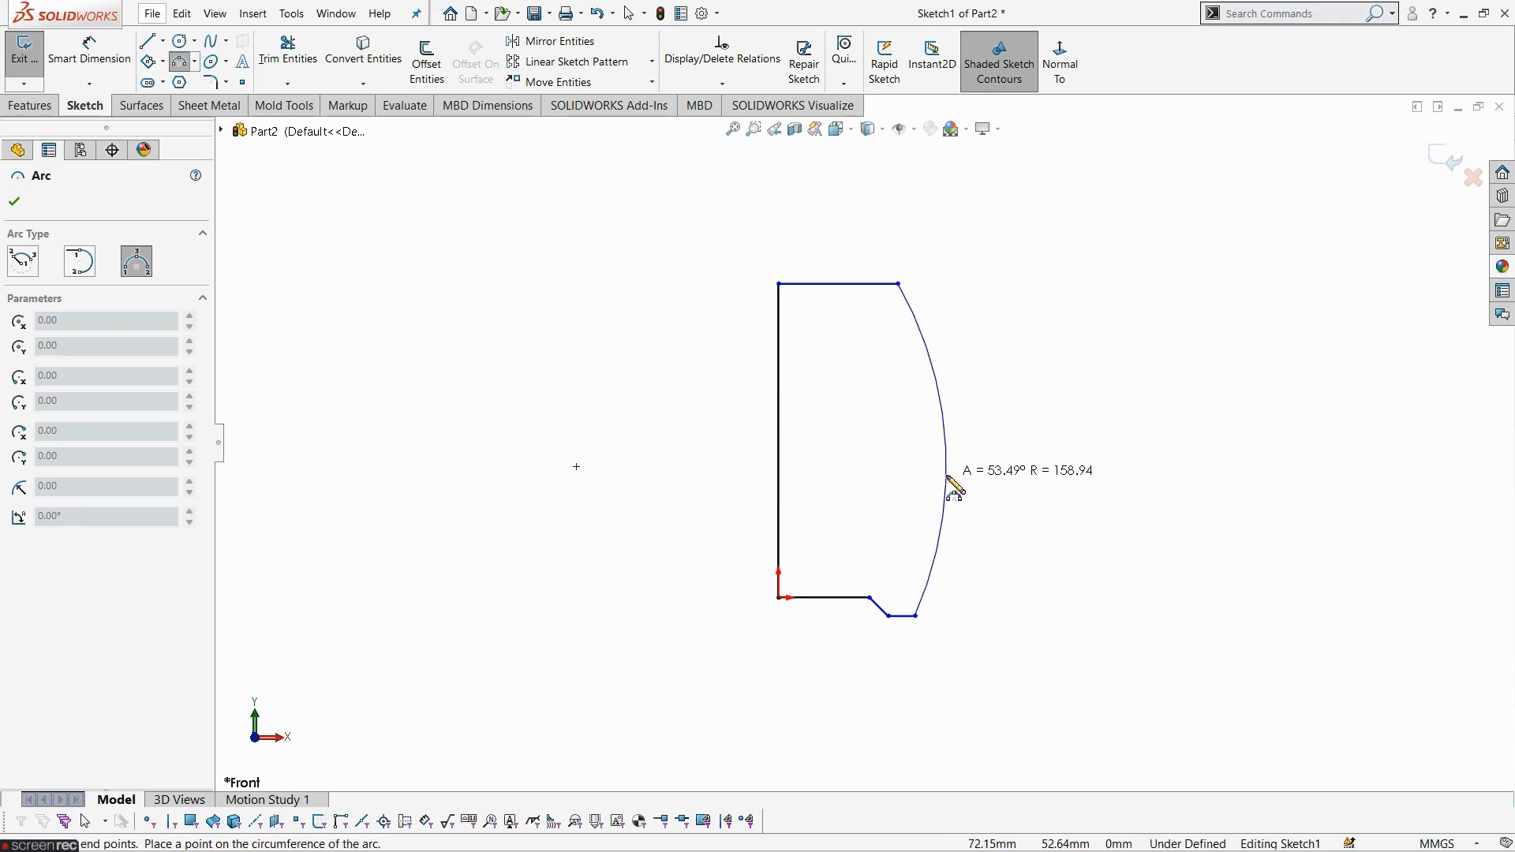
click(958, 475)
key(Escape)
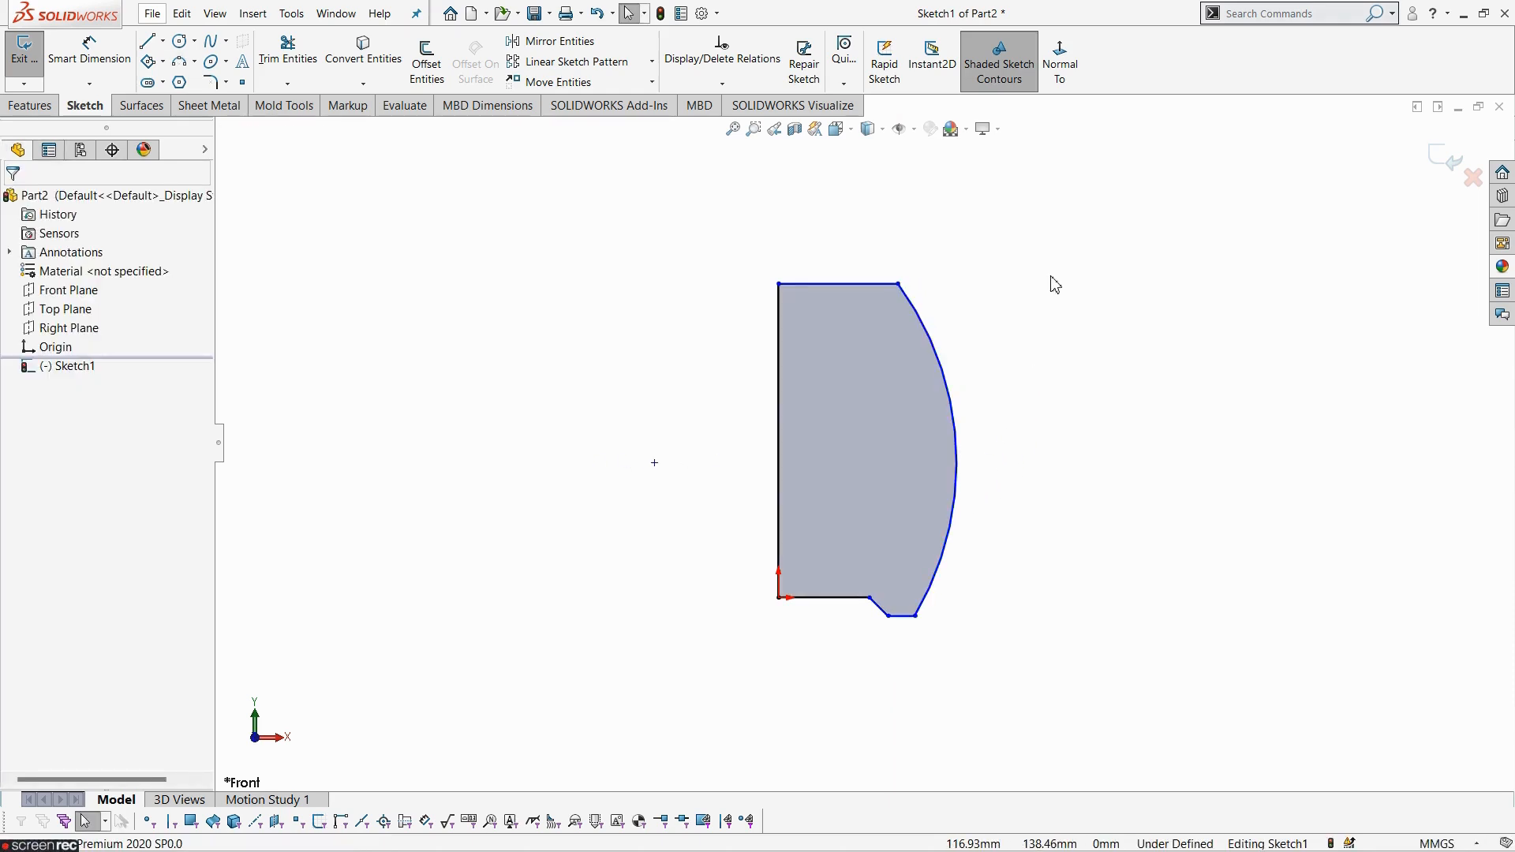
- Draw a vertical centerline about 158 mm long from the origin, extending past the profile's upper line
click(162, 42)
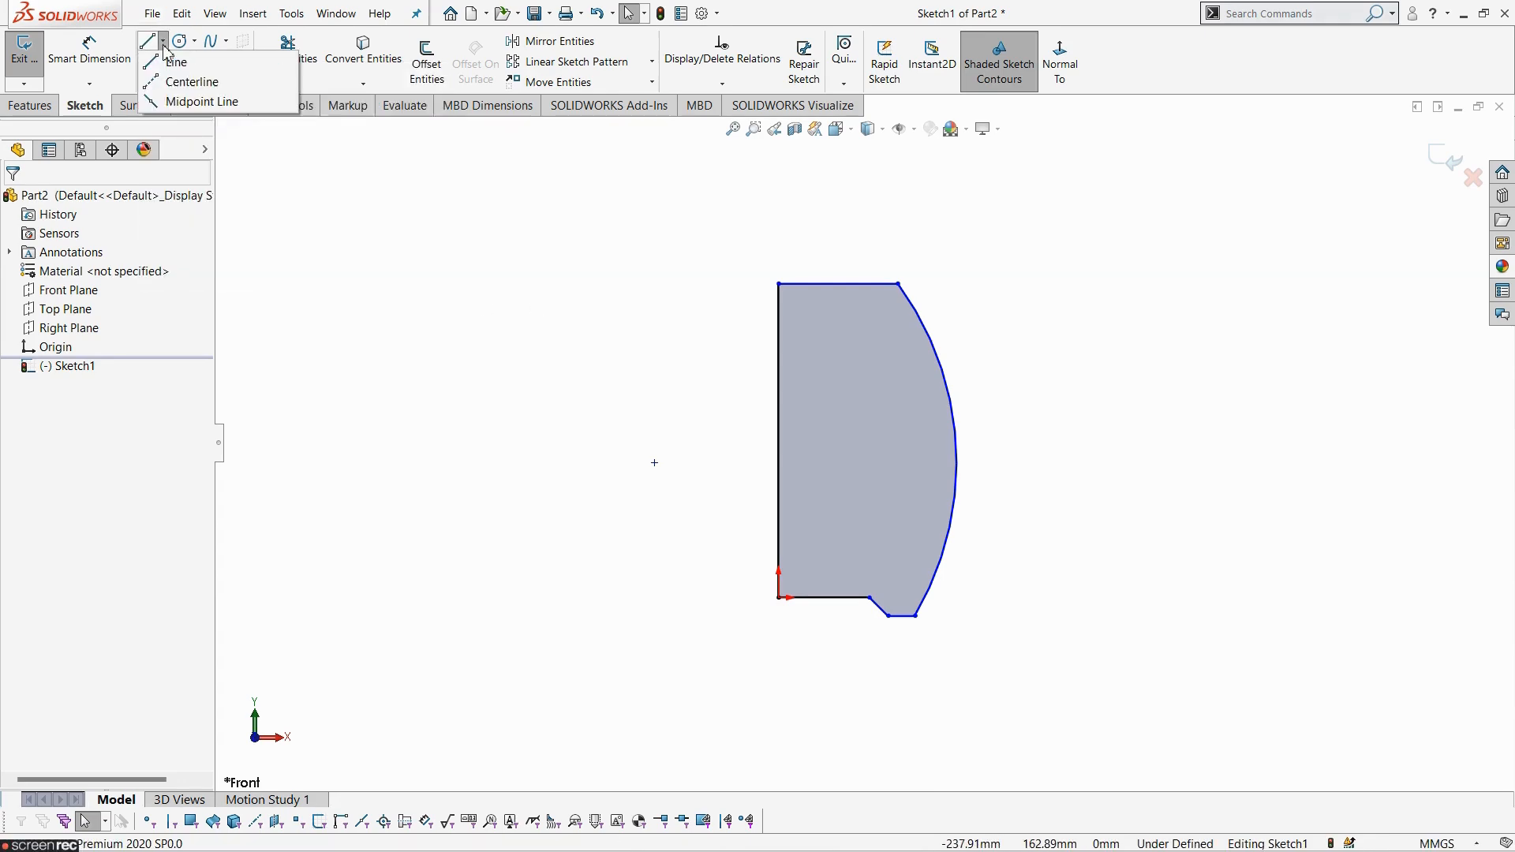
click(185, 82)
click(780, 597)
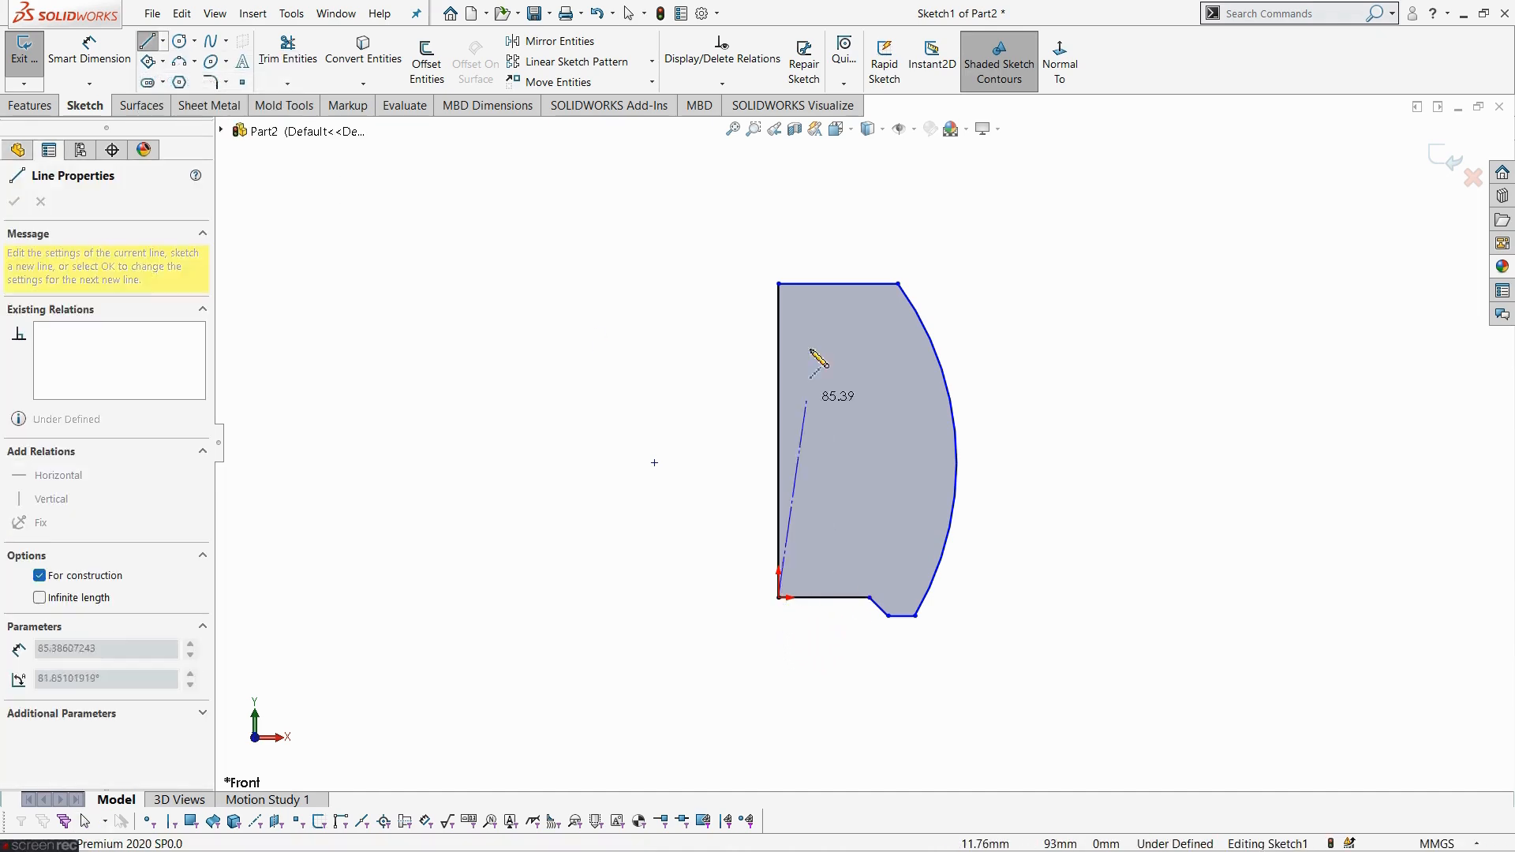
click(778, 230)
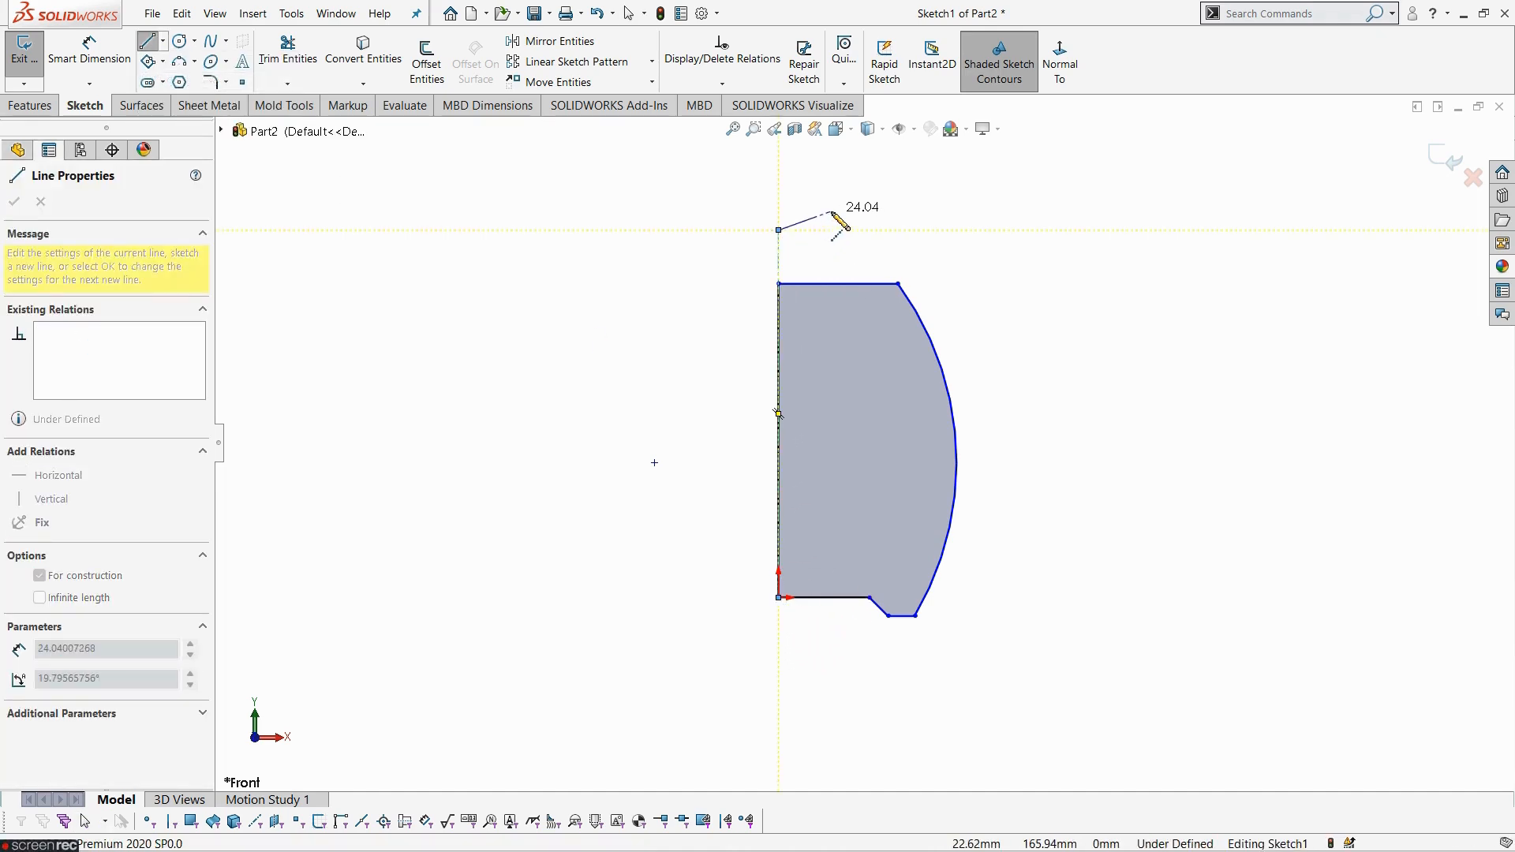
right_click(832, 210)
click(868, 227)
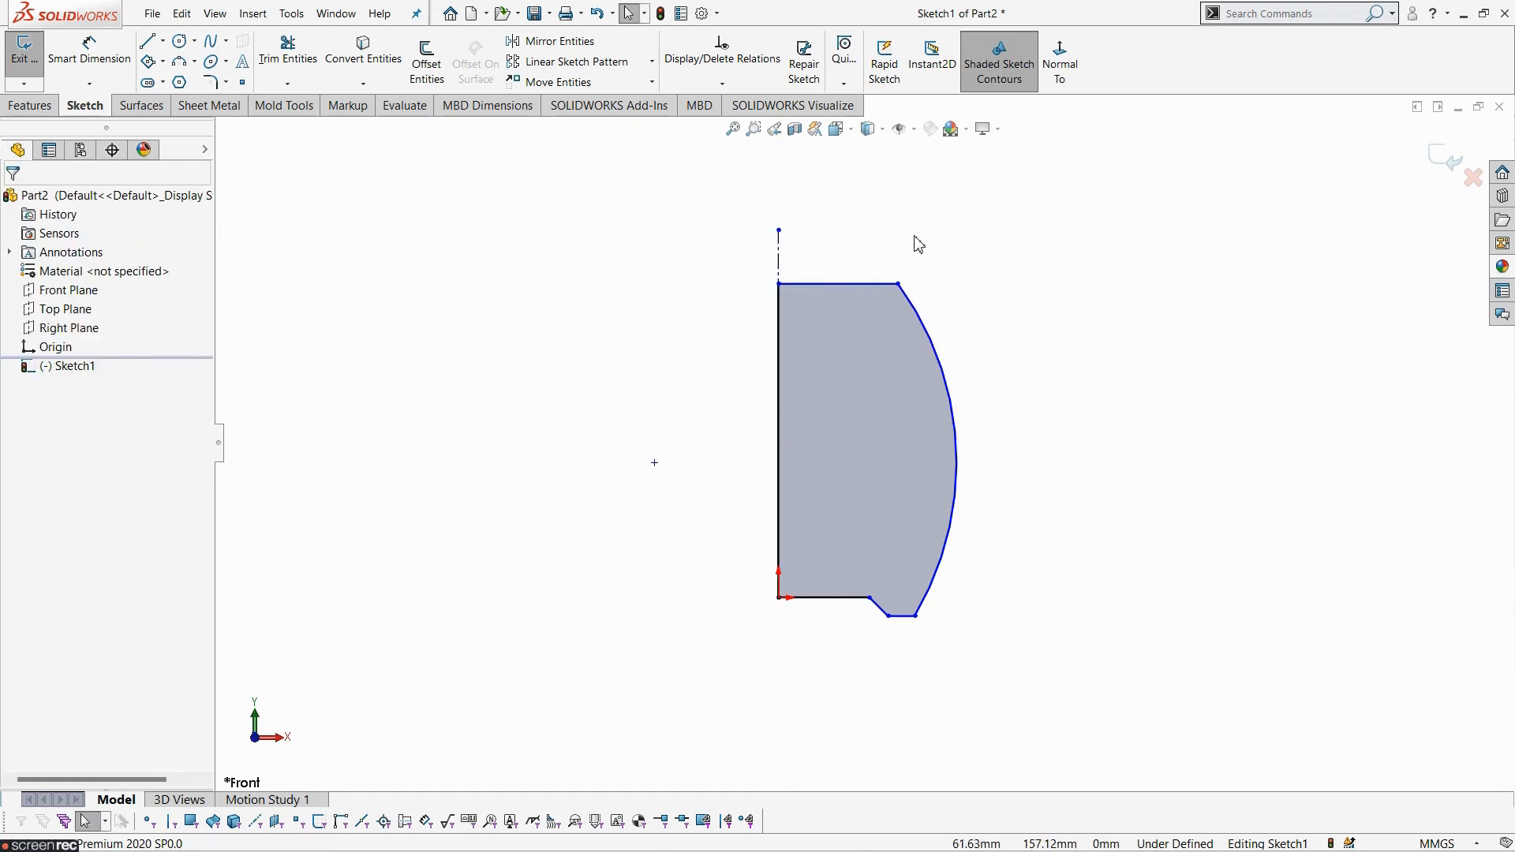
- Start Smart Dimension and check the jar's dimensions on the 1113 reference drawing in the image viewer, returning to the SOLIDWORKS sketch
click(101, 55)
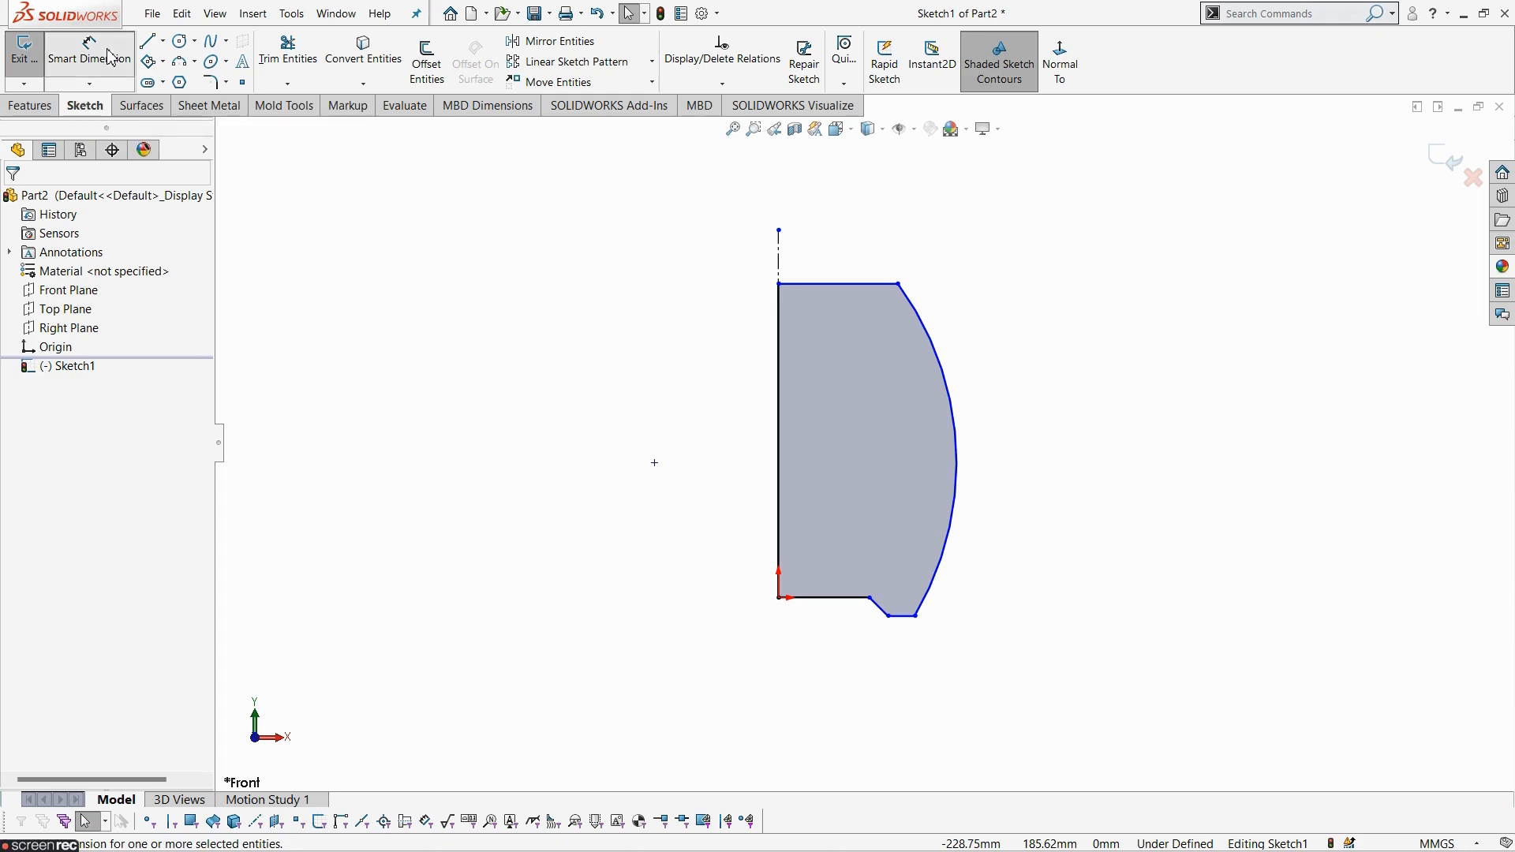
click(778, 230)
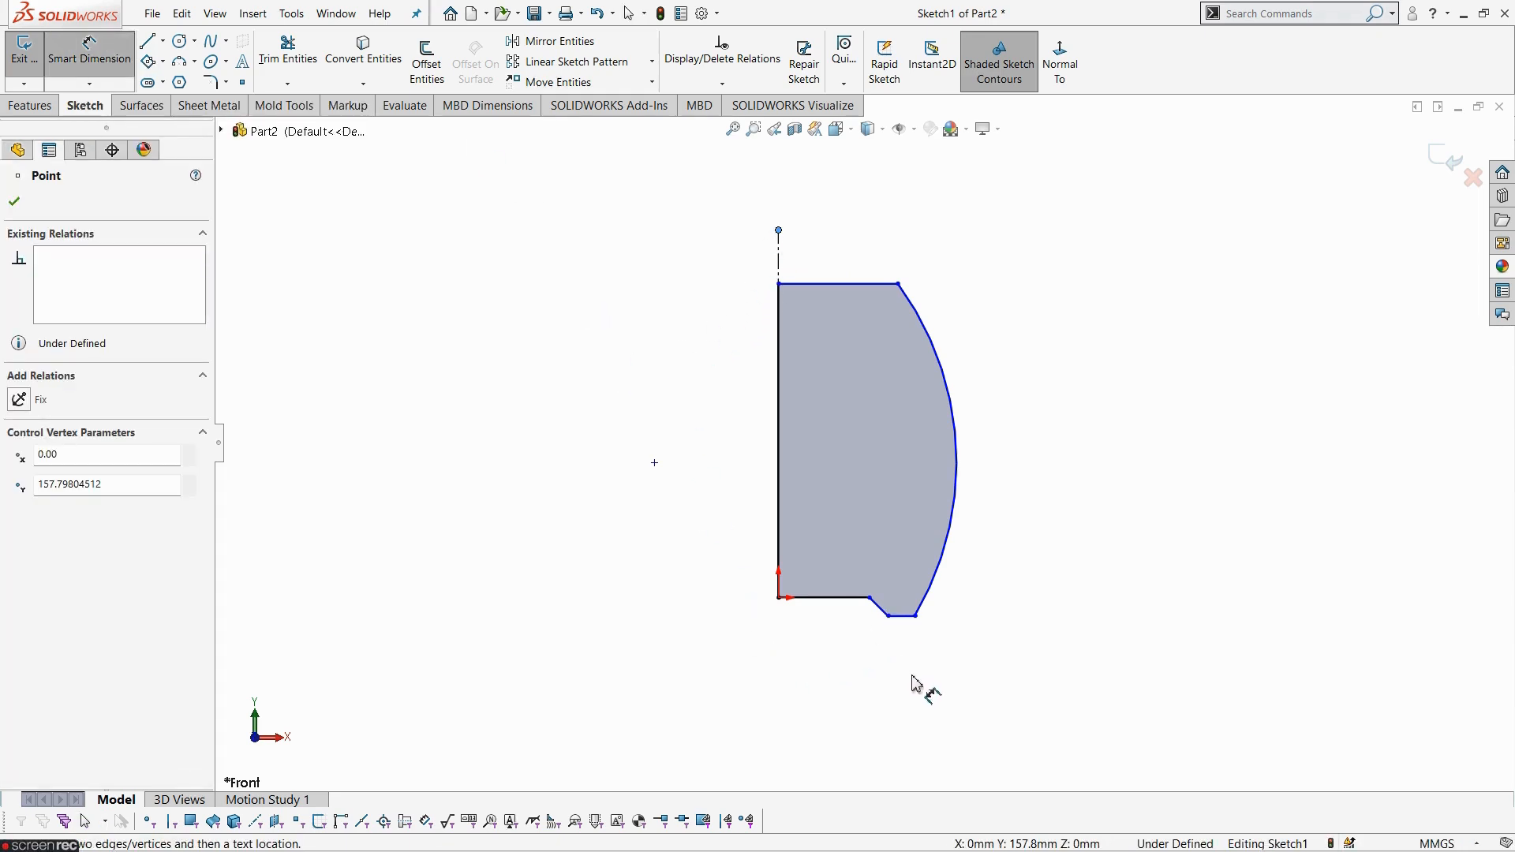
key(Escape)
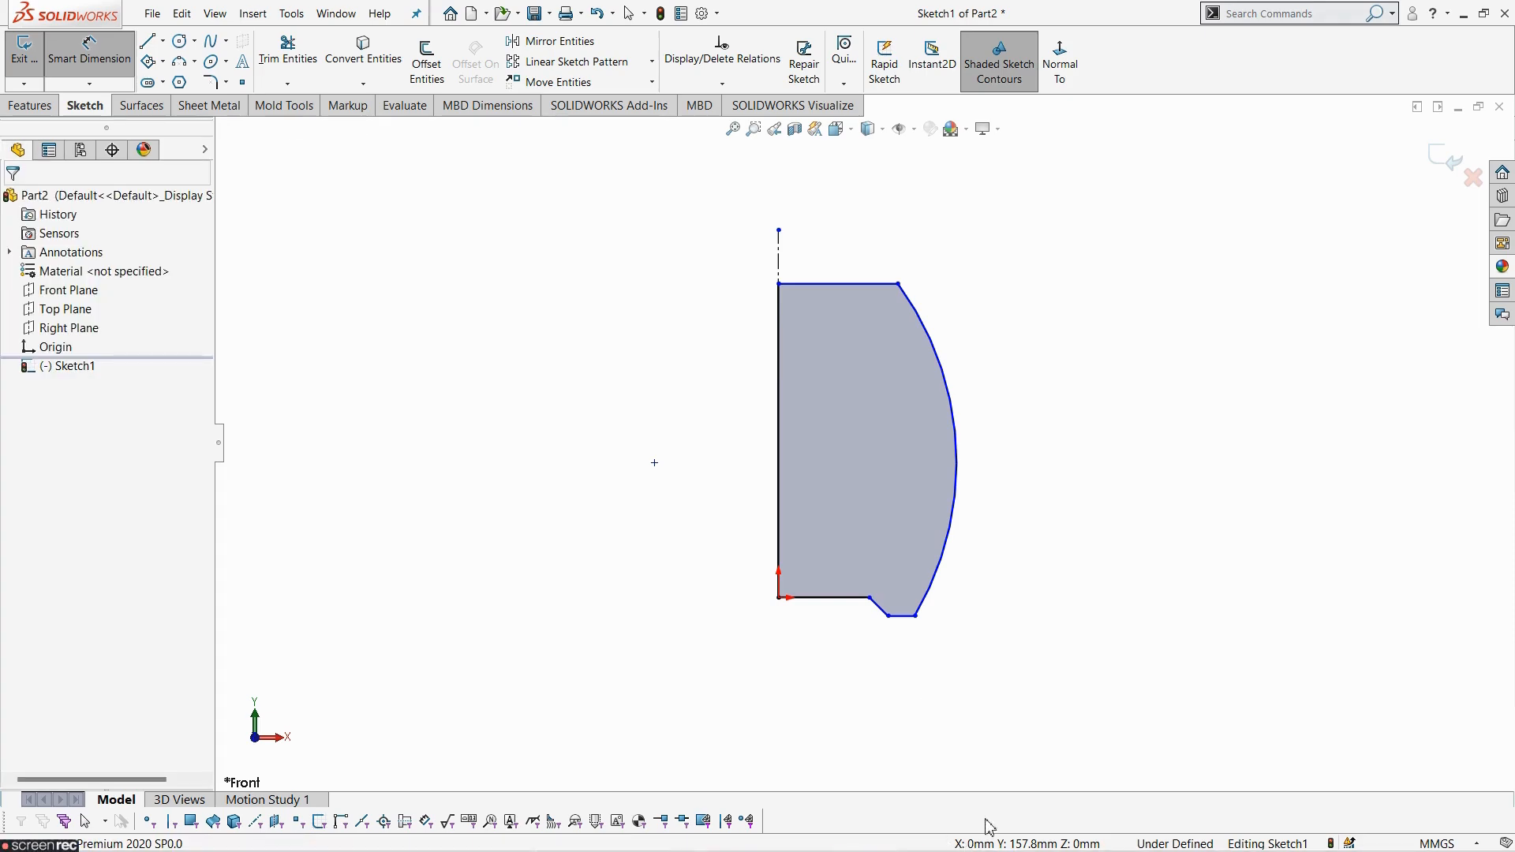
click(1464, 14)
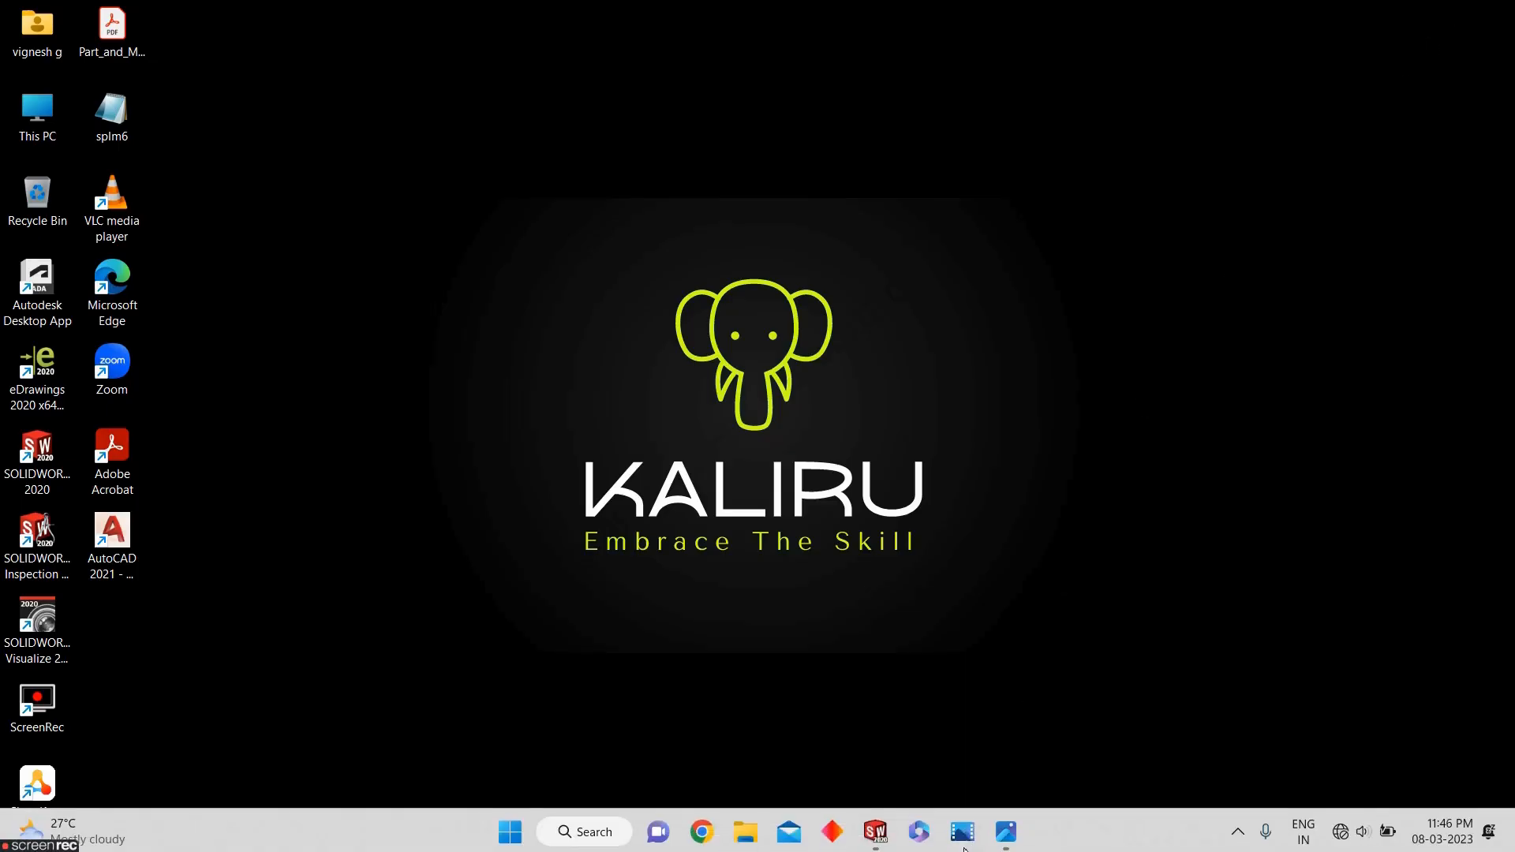
click(994, 834)
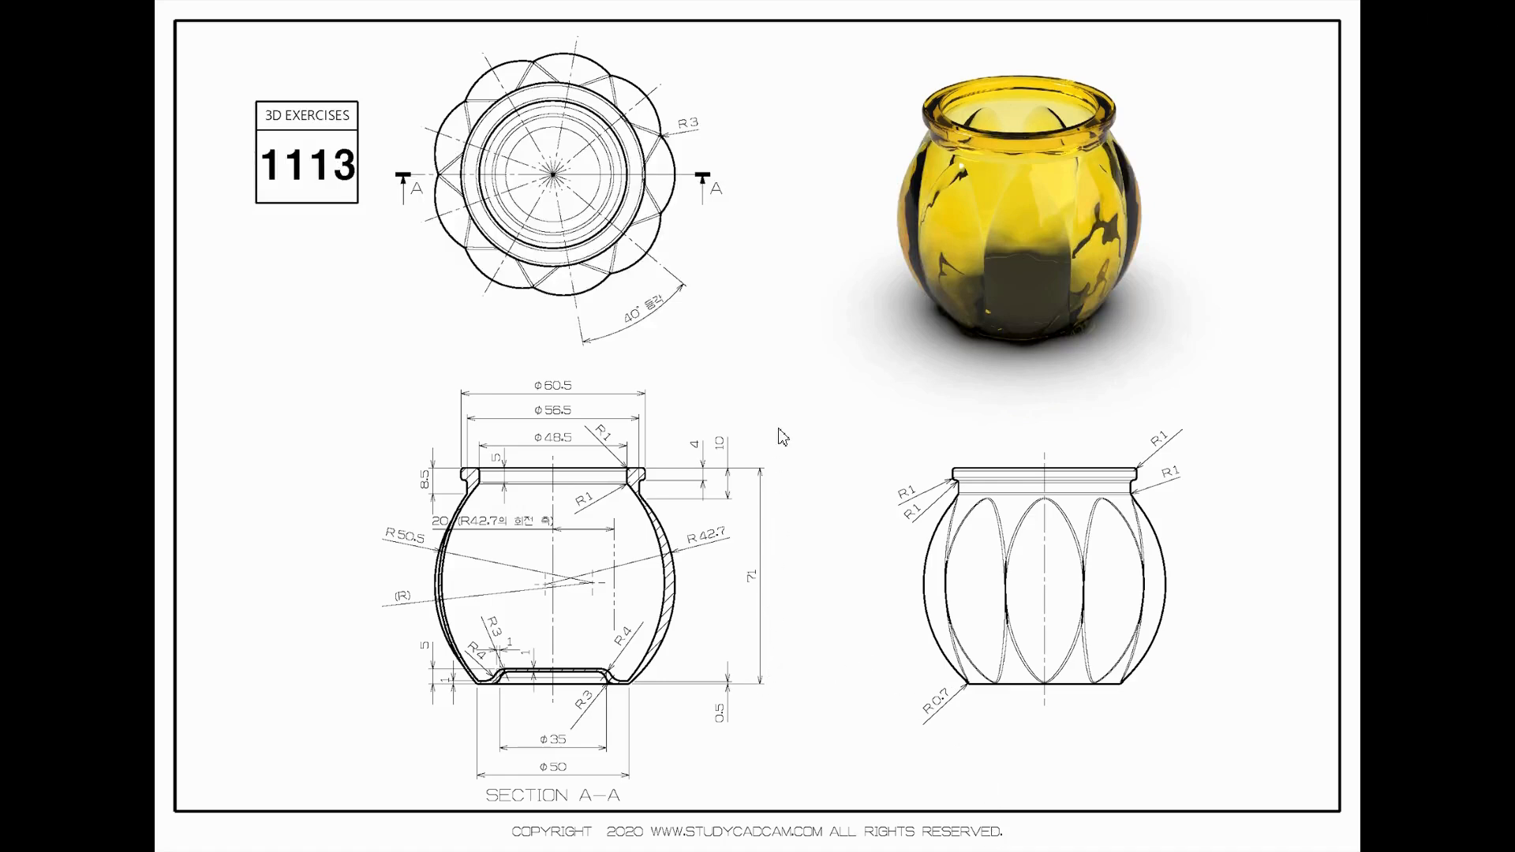
click(1492, 14)
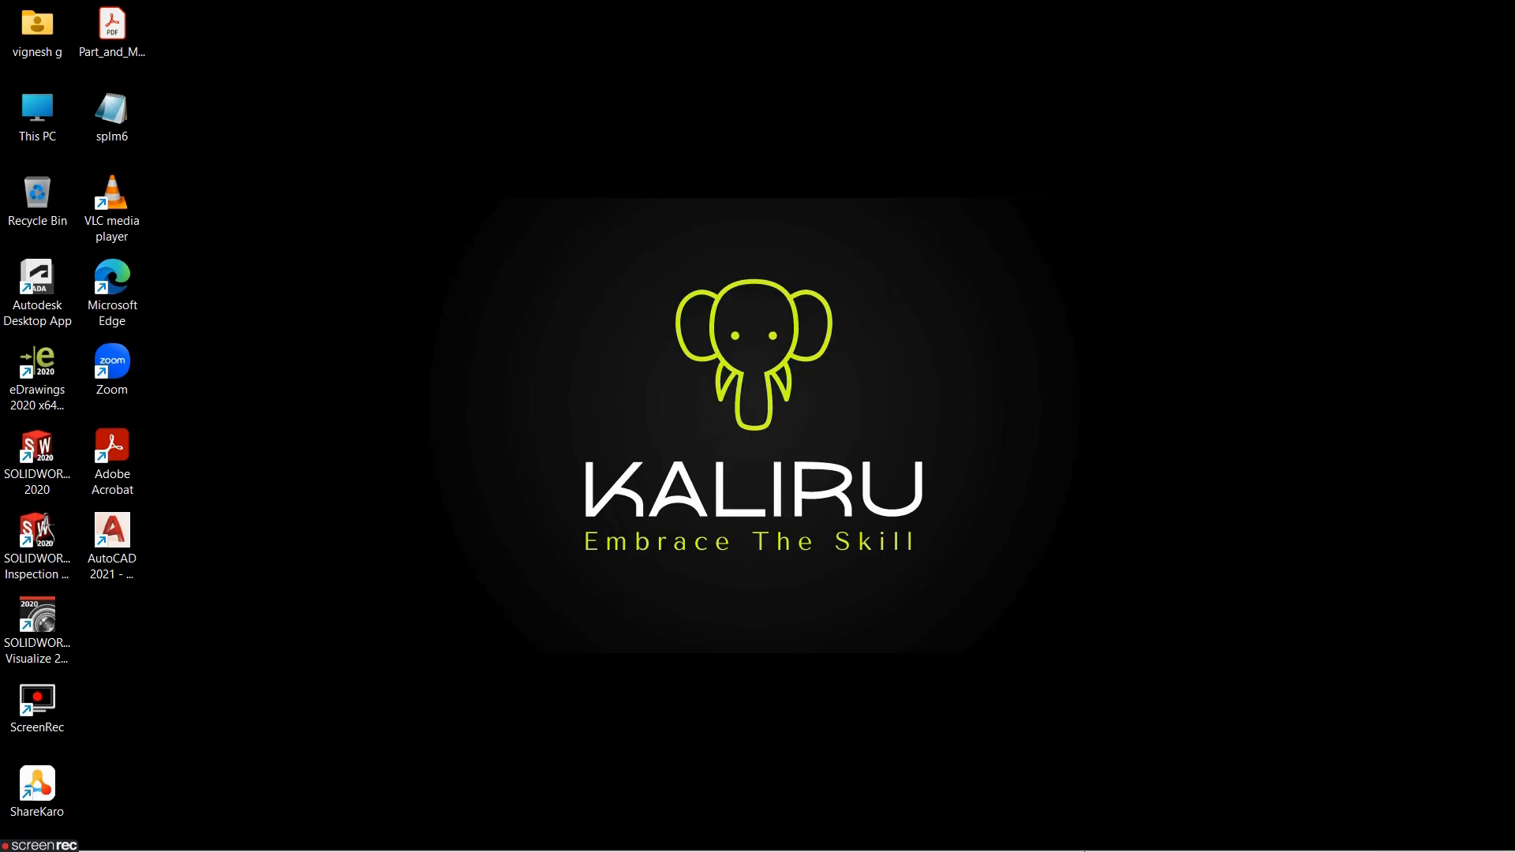
click(876, 828)
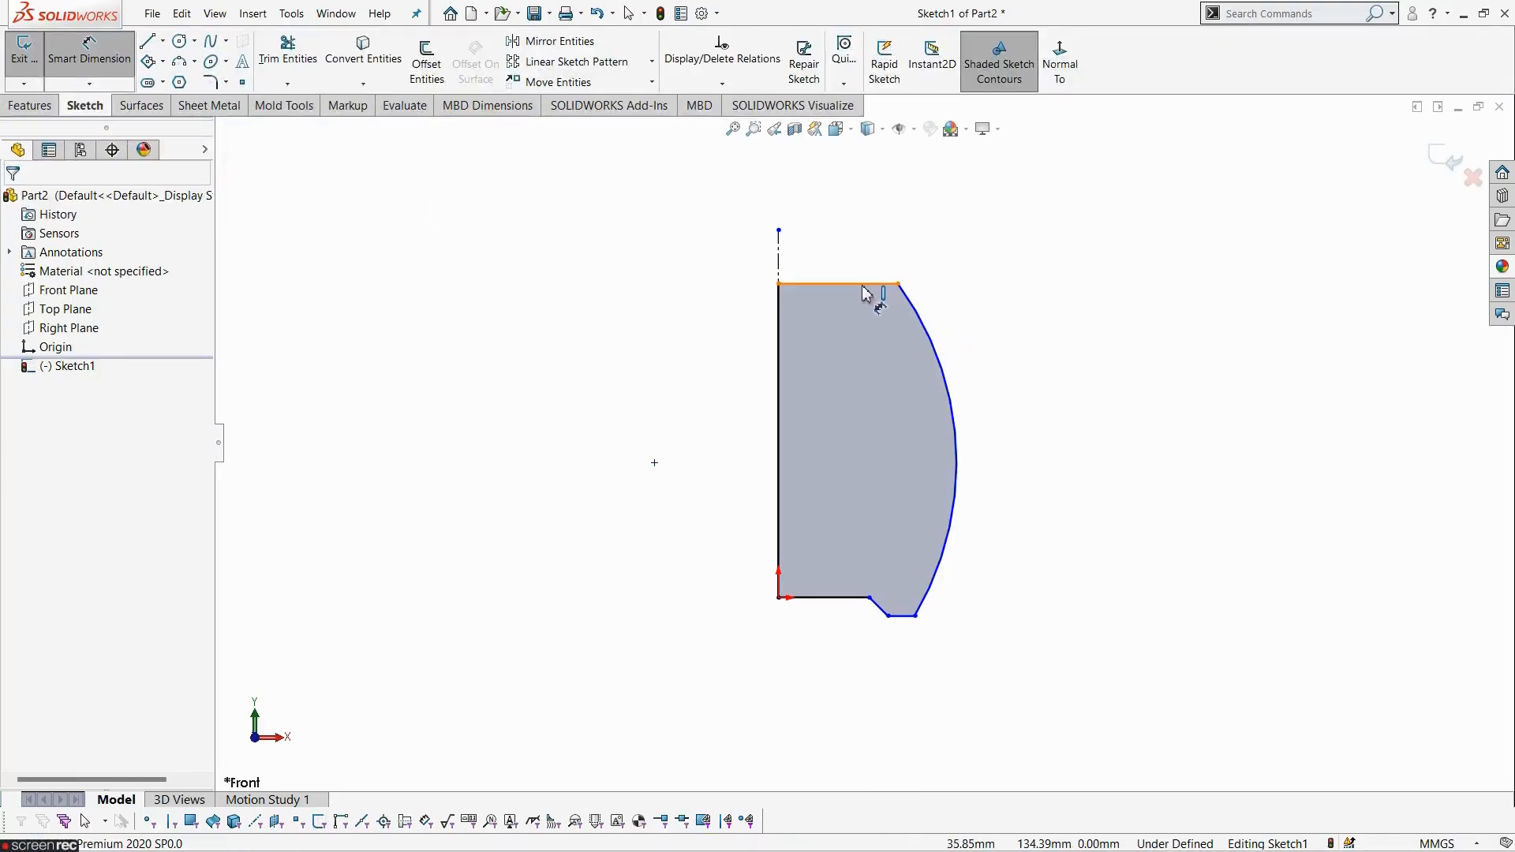
- Dimension the vertical distance from the centerline's upper endpoint to the arc's lower endpoint as 71 mm
click(778, 230)
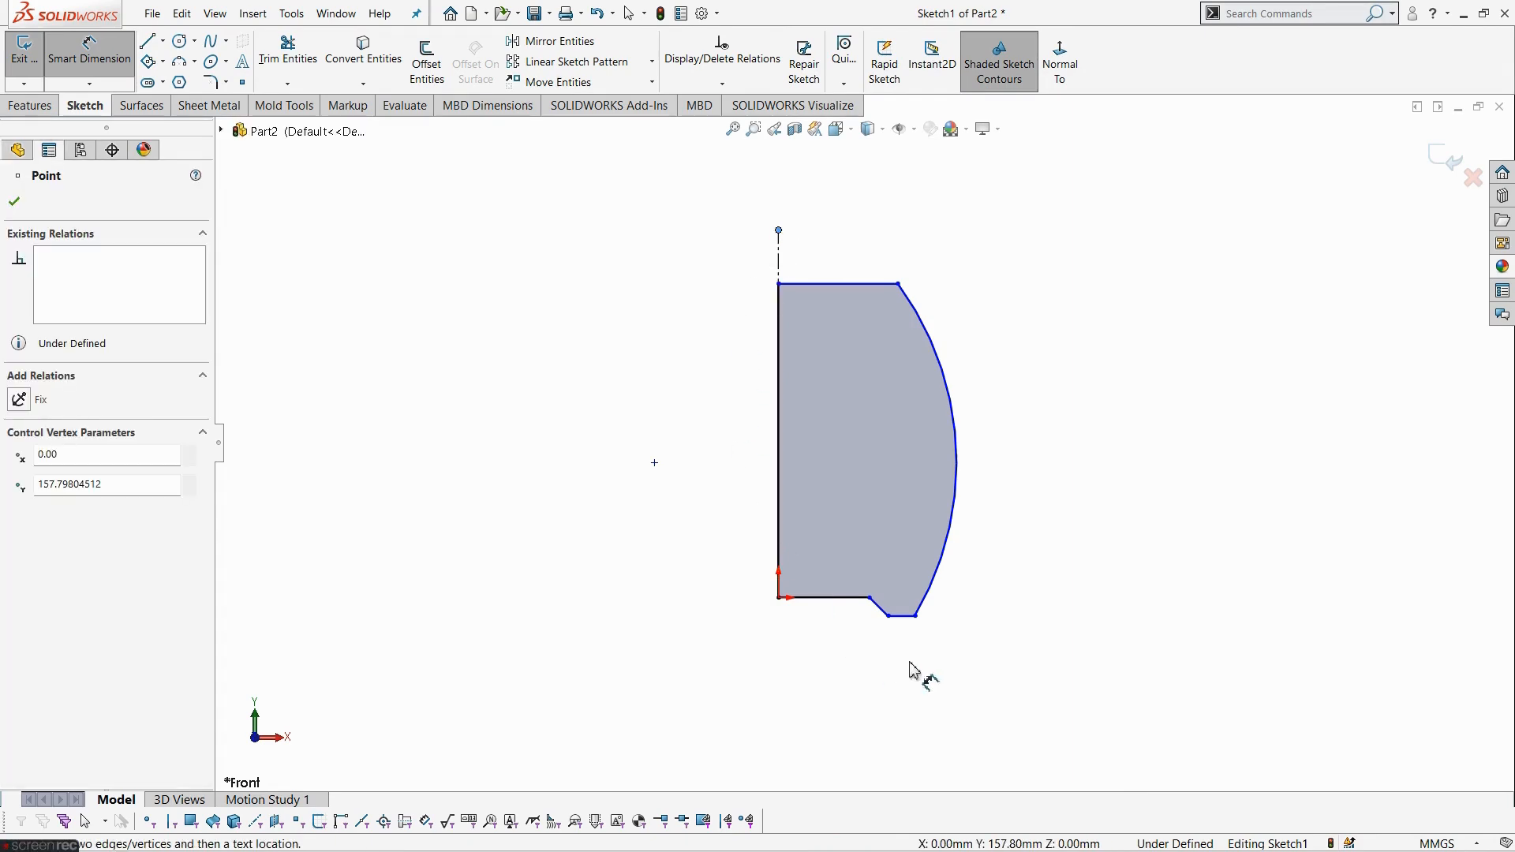
click(916, 616)
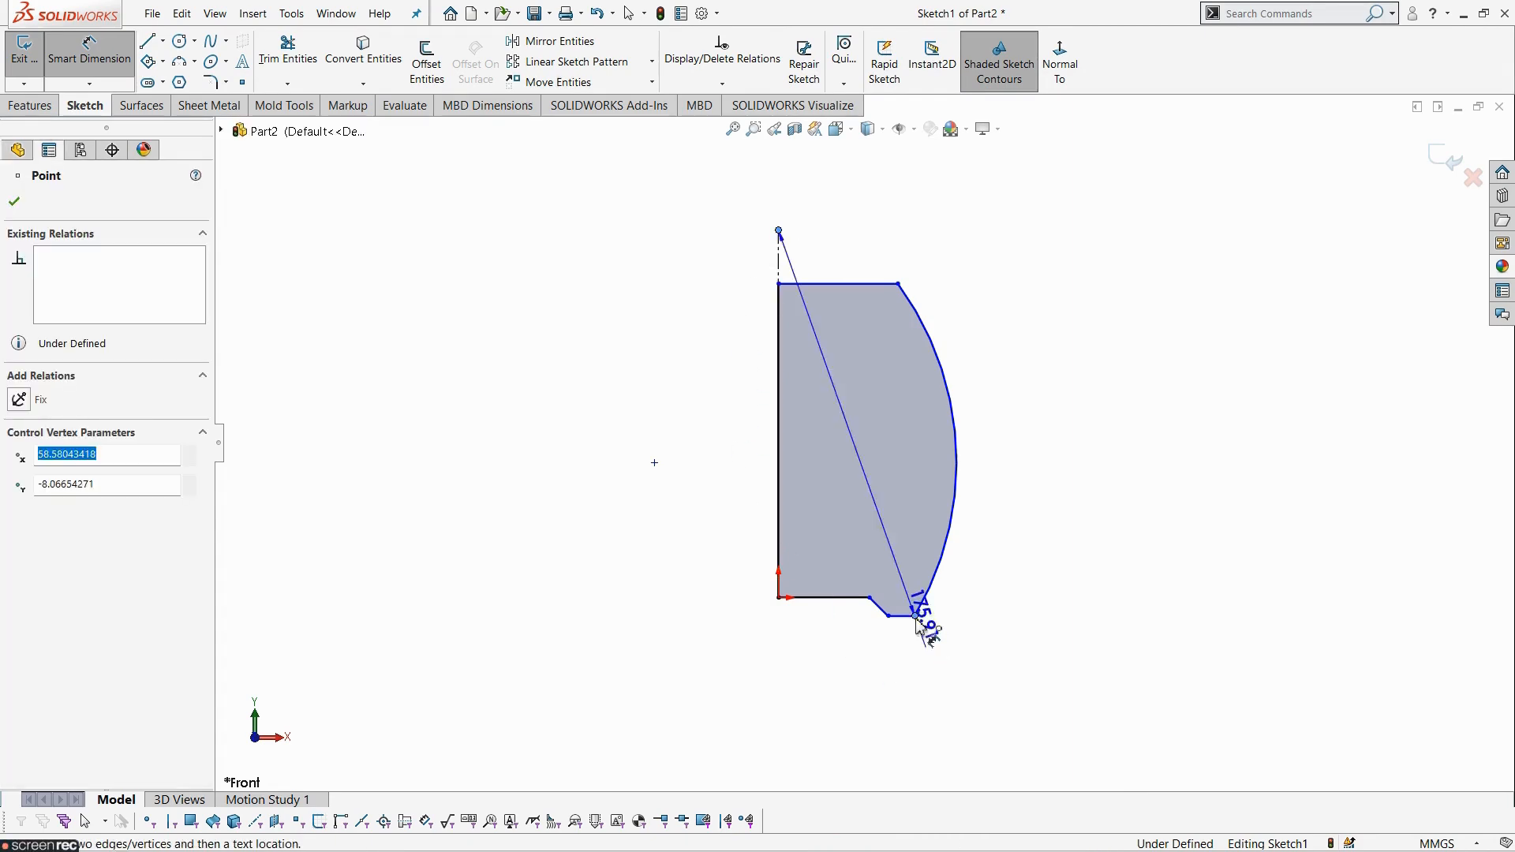
click(1113, 507)
text(71)
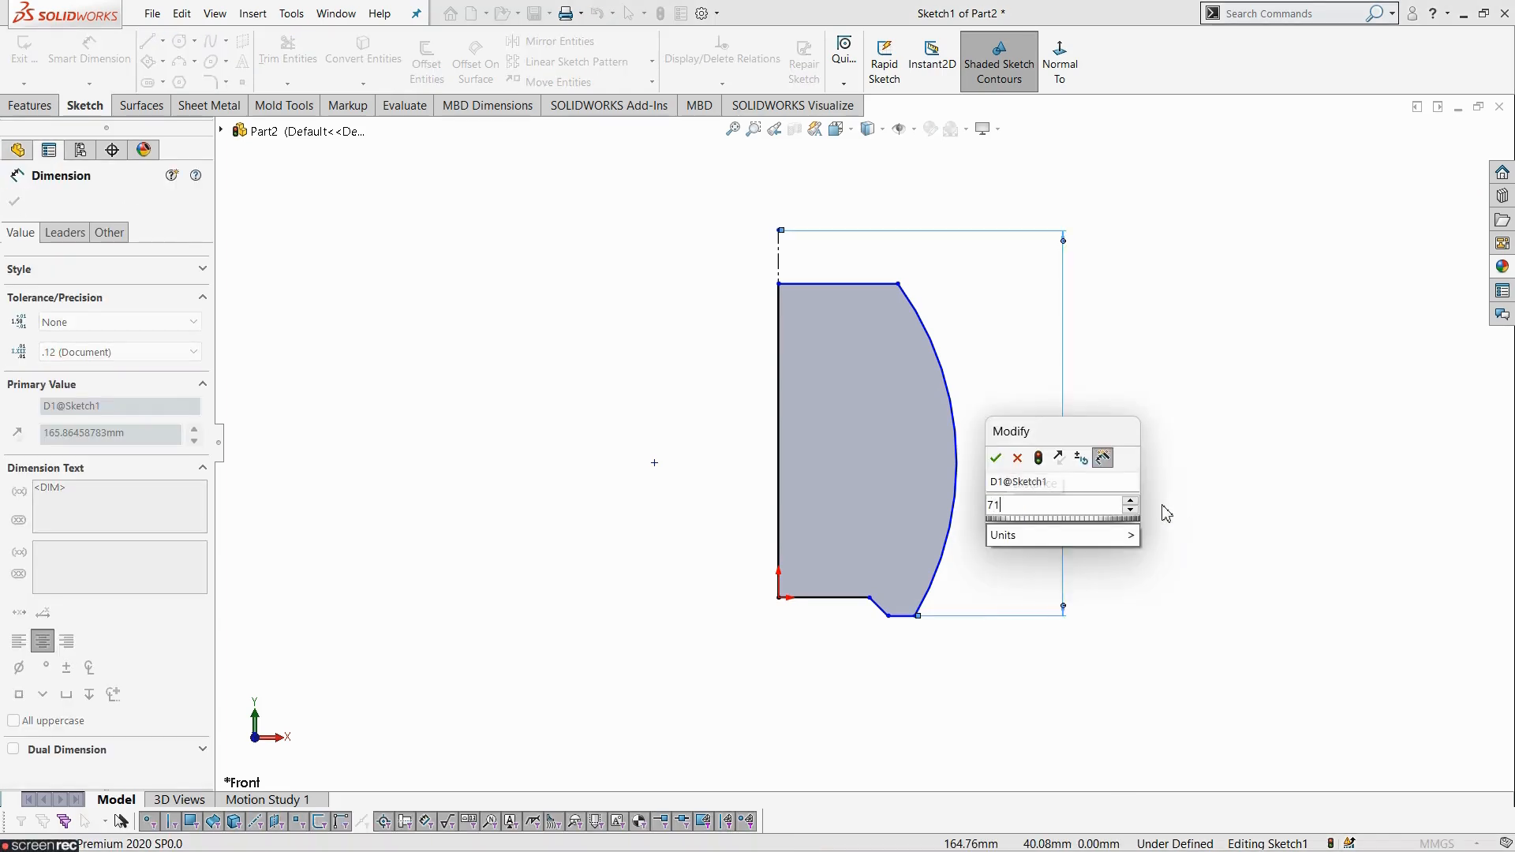
key(Return)
click(1166, 513)
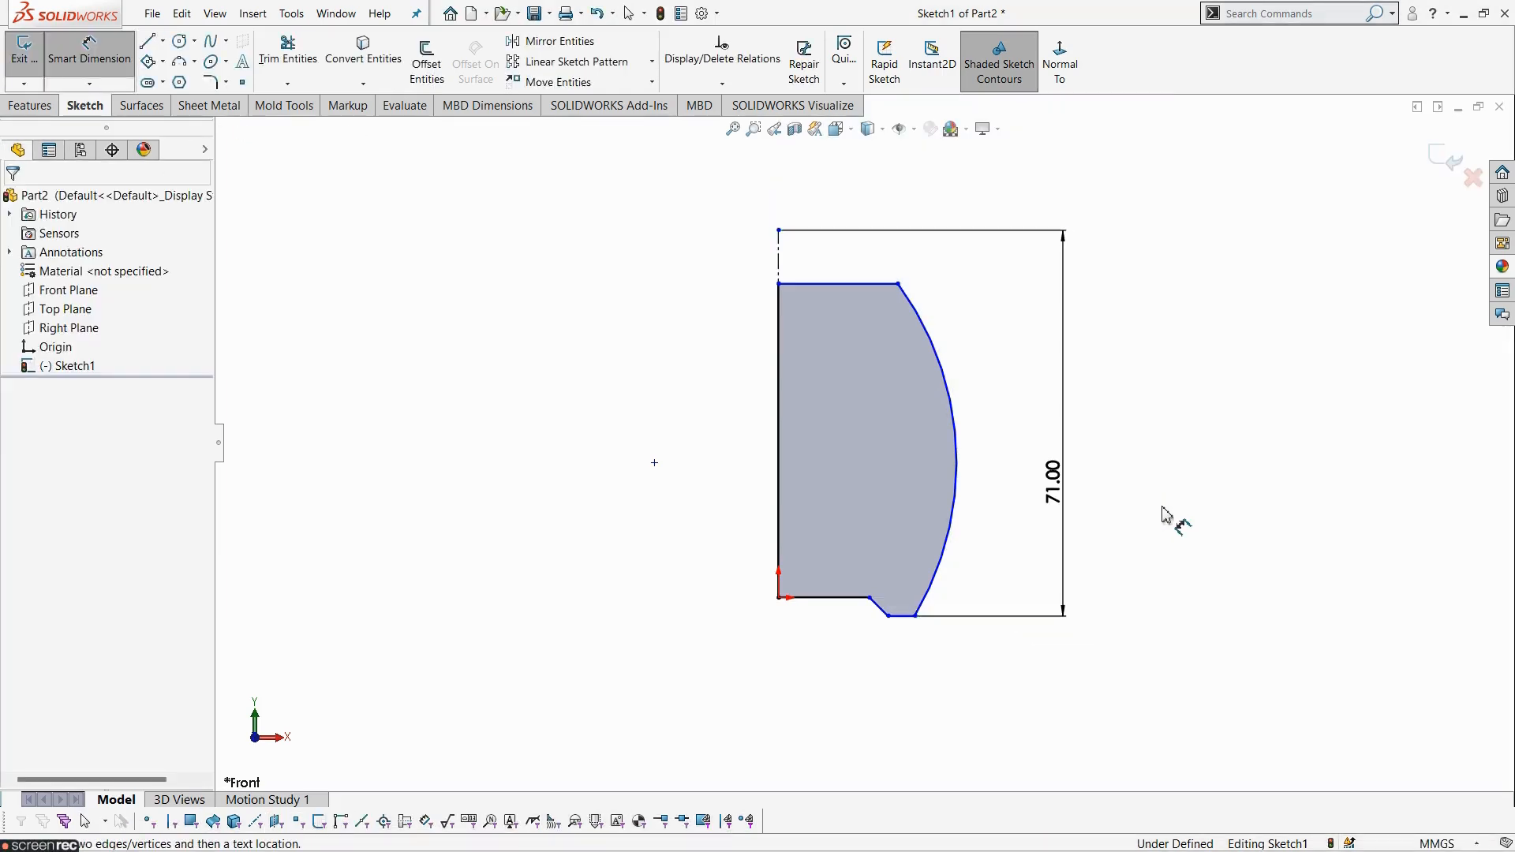
- Dimension the horizontal distance from the origin to the arc's lower endpoint as 25 mm
click(779, 600)
click(916, 616)
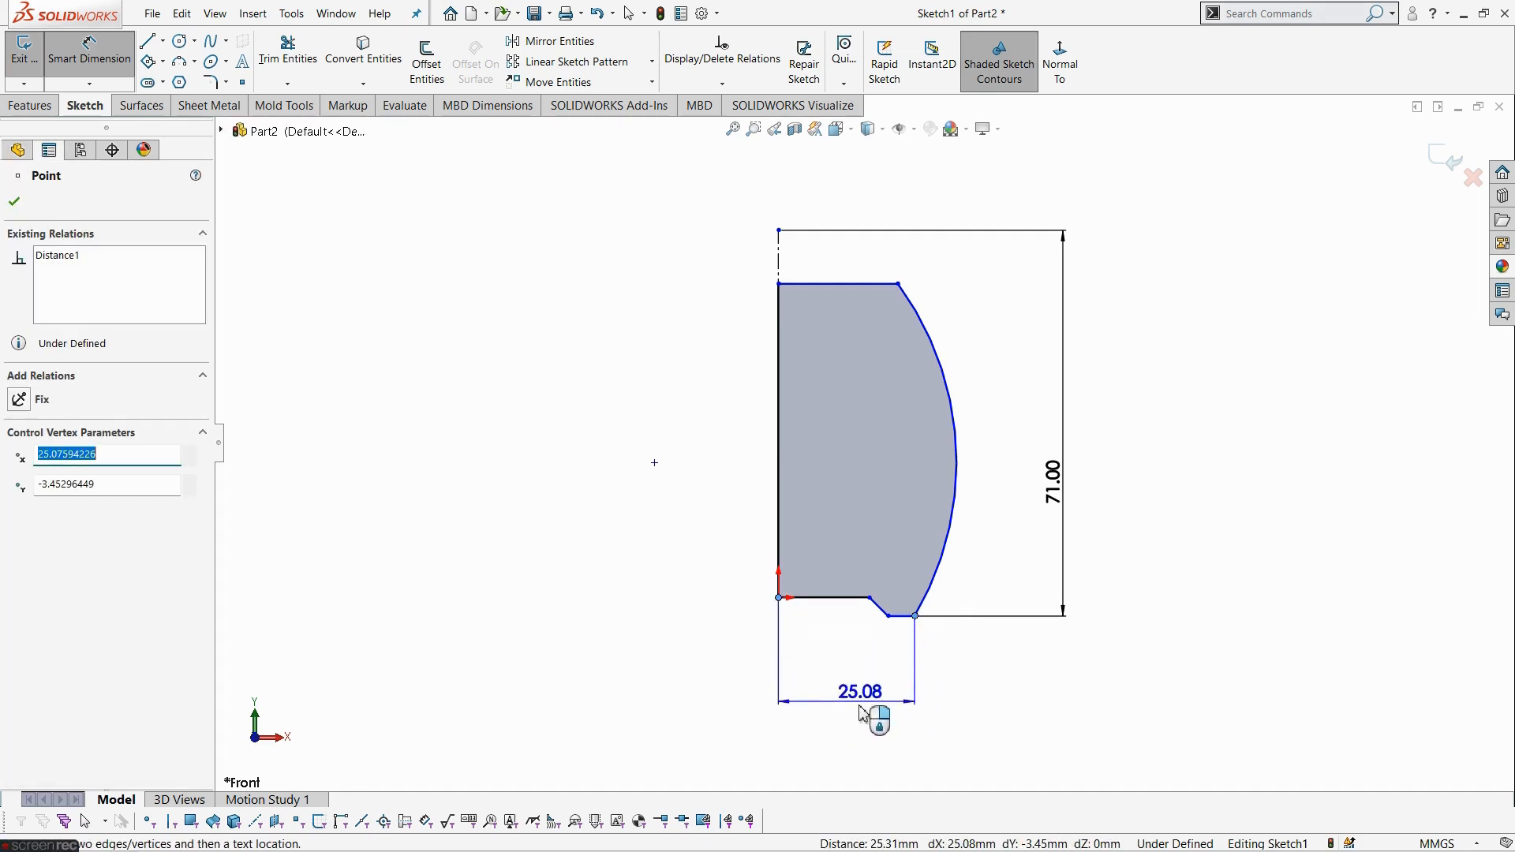
click(869, 717)
text(25)
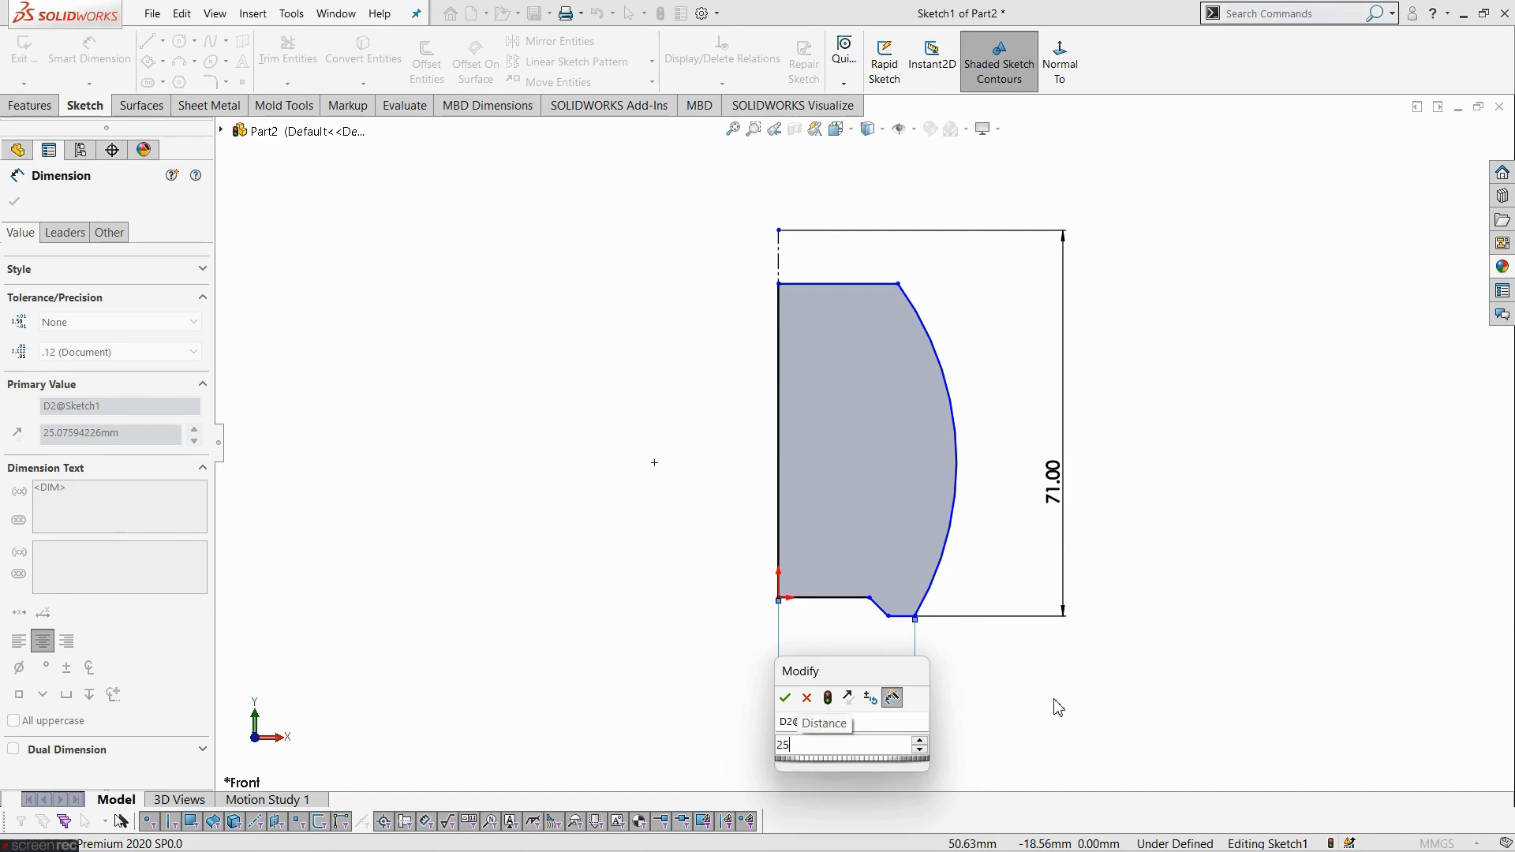
key(Return)
click(1057, 706)
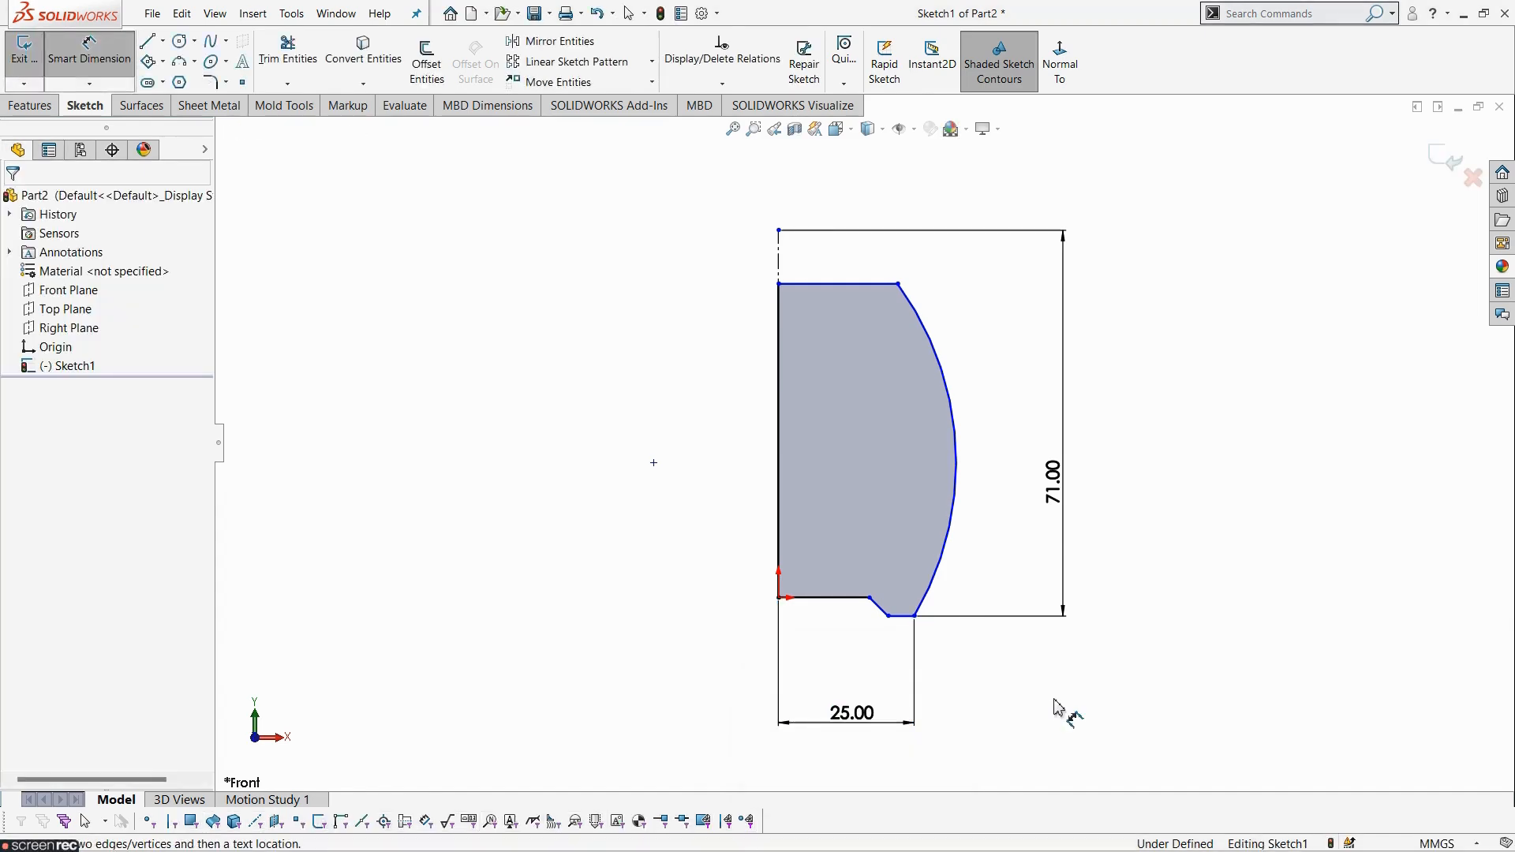
- Dimension the horizontal distance from the origin to the slanted line's lower endpoint as 20 mm
click(888, 616)
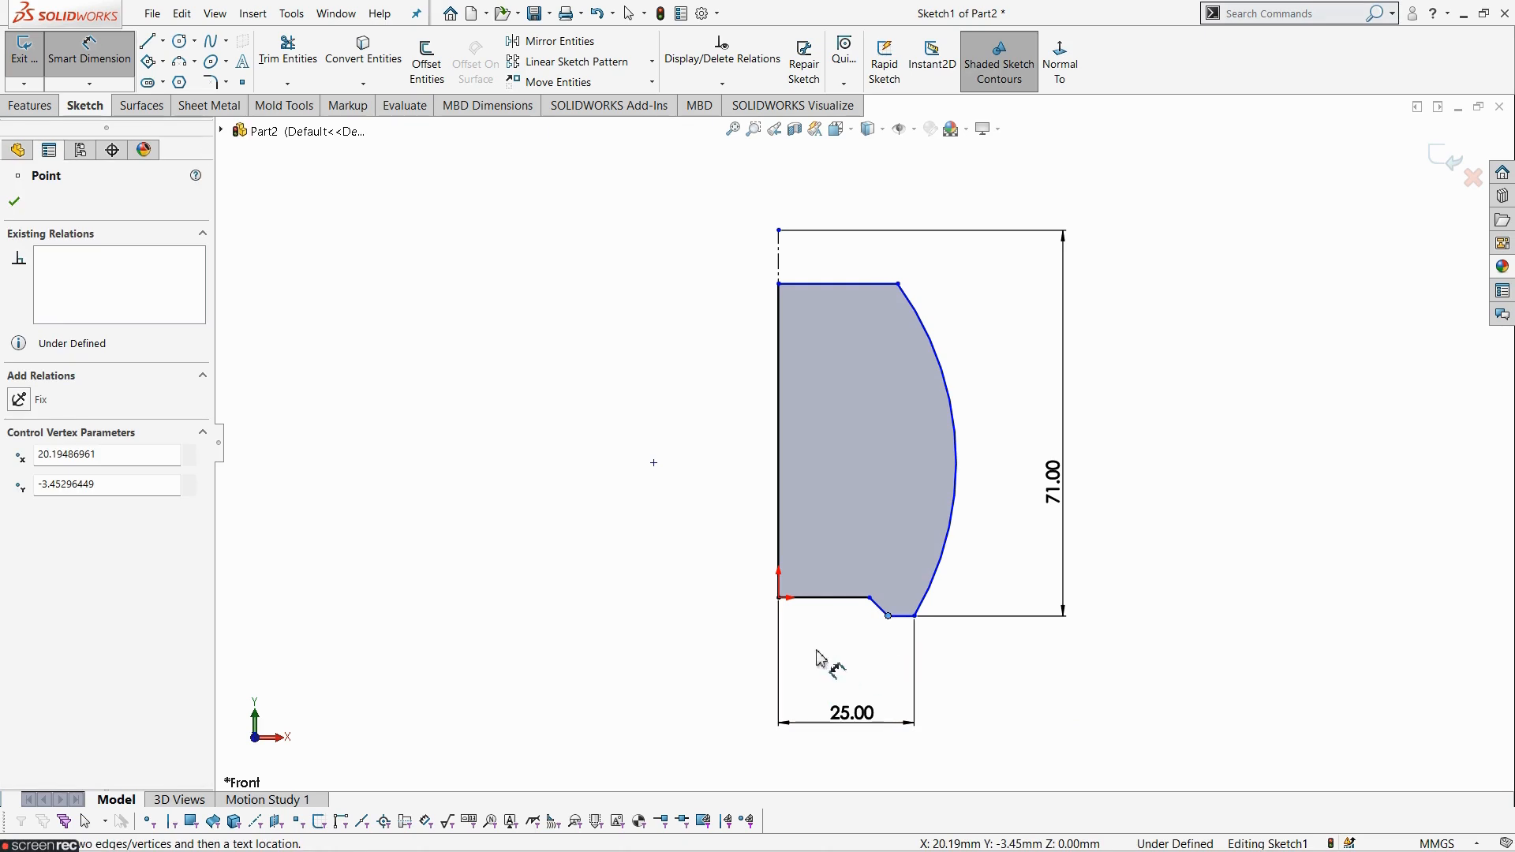
click(780, 599)
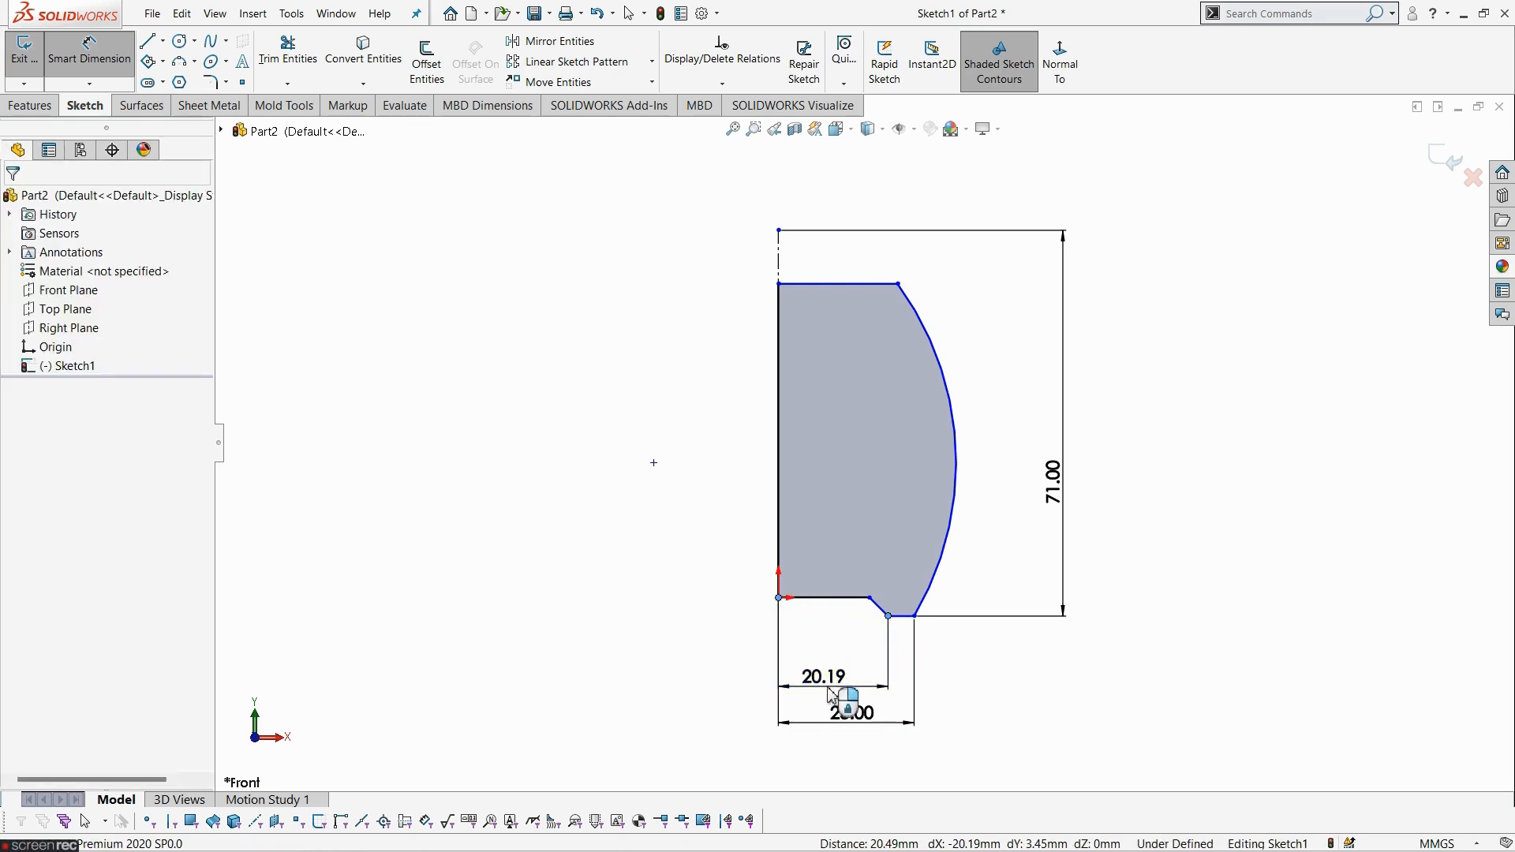
click(829, 694)
text(20)
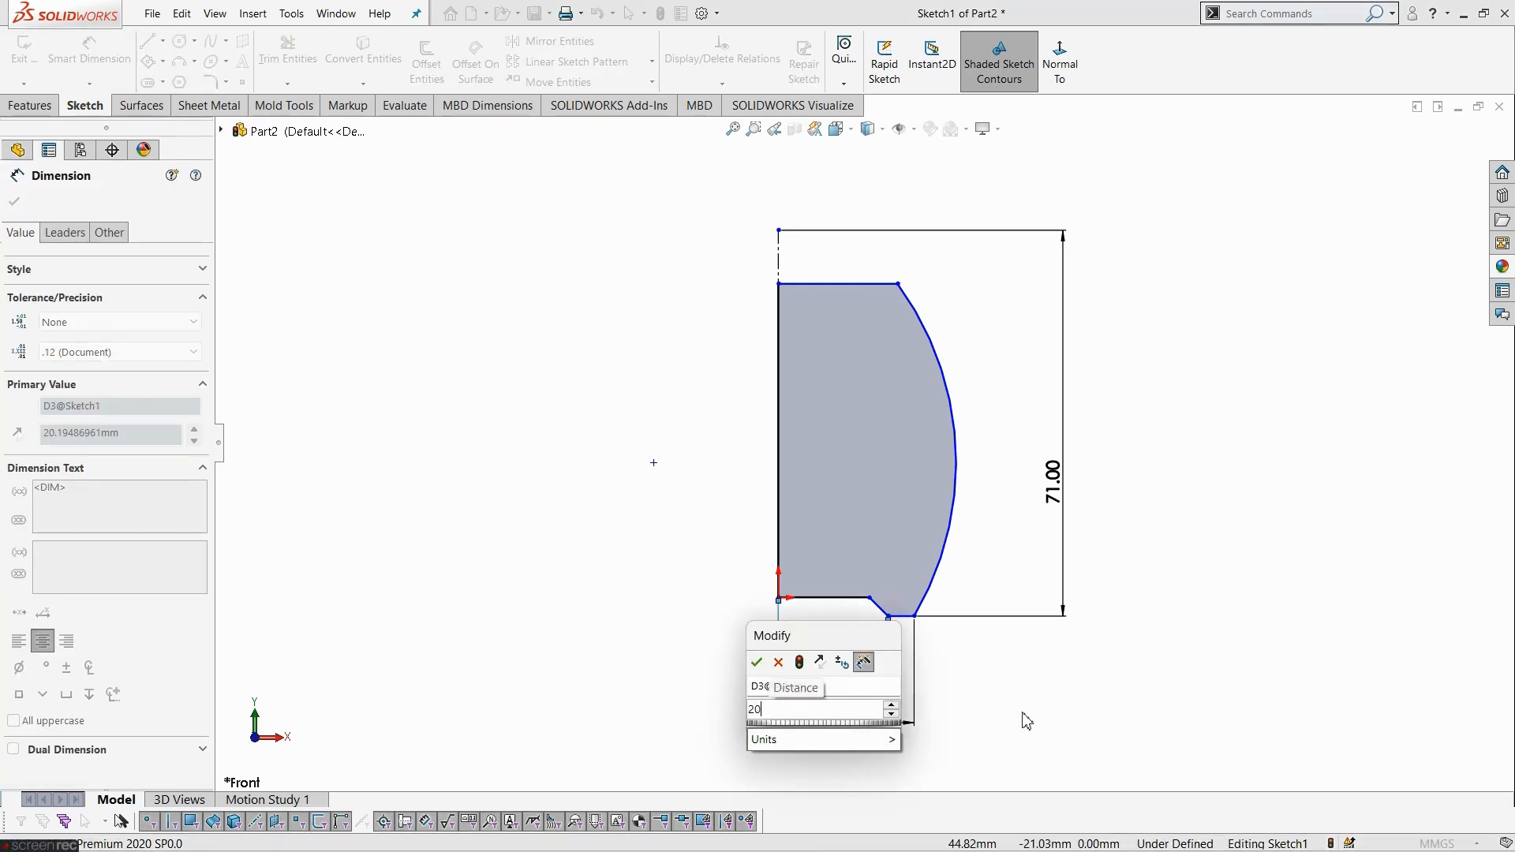
key(Return)
key(Escape)
- Dimension the horizontal distance from the origin to the slanted line's upper endpoint as 35/2 (17.5 mm)
scroll(851, 629, down, 3)
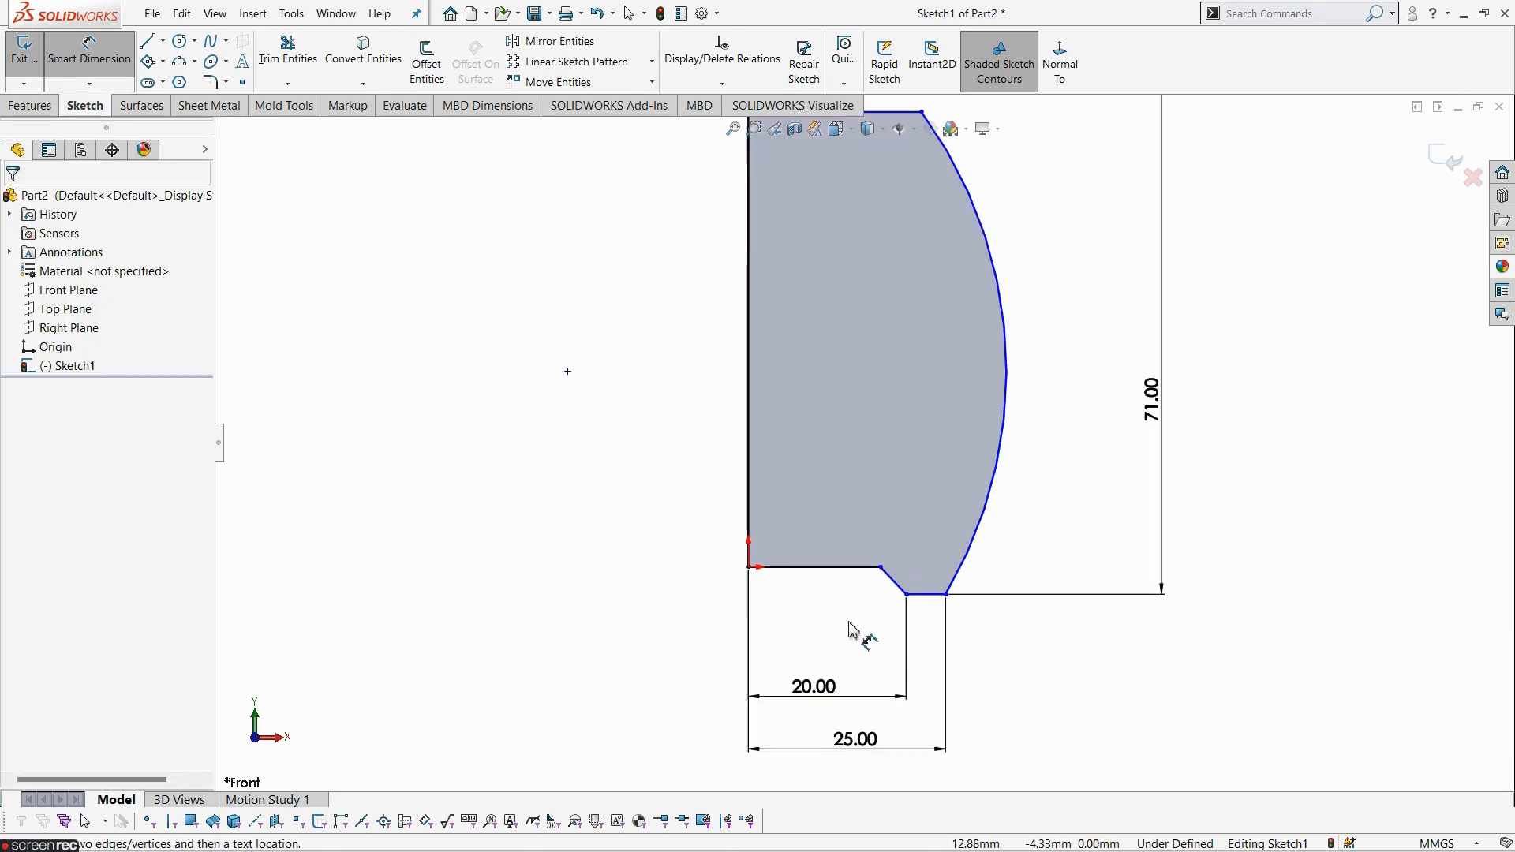
click(880, 566)
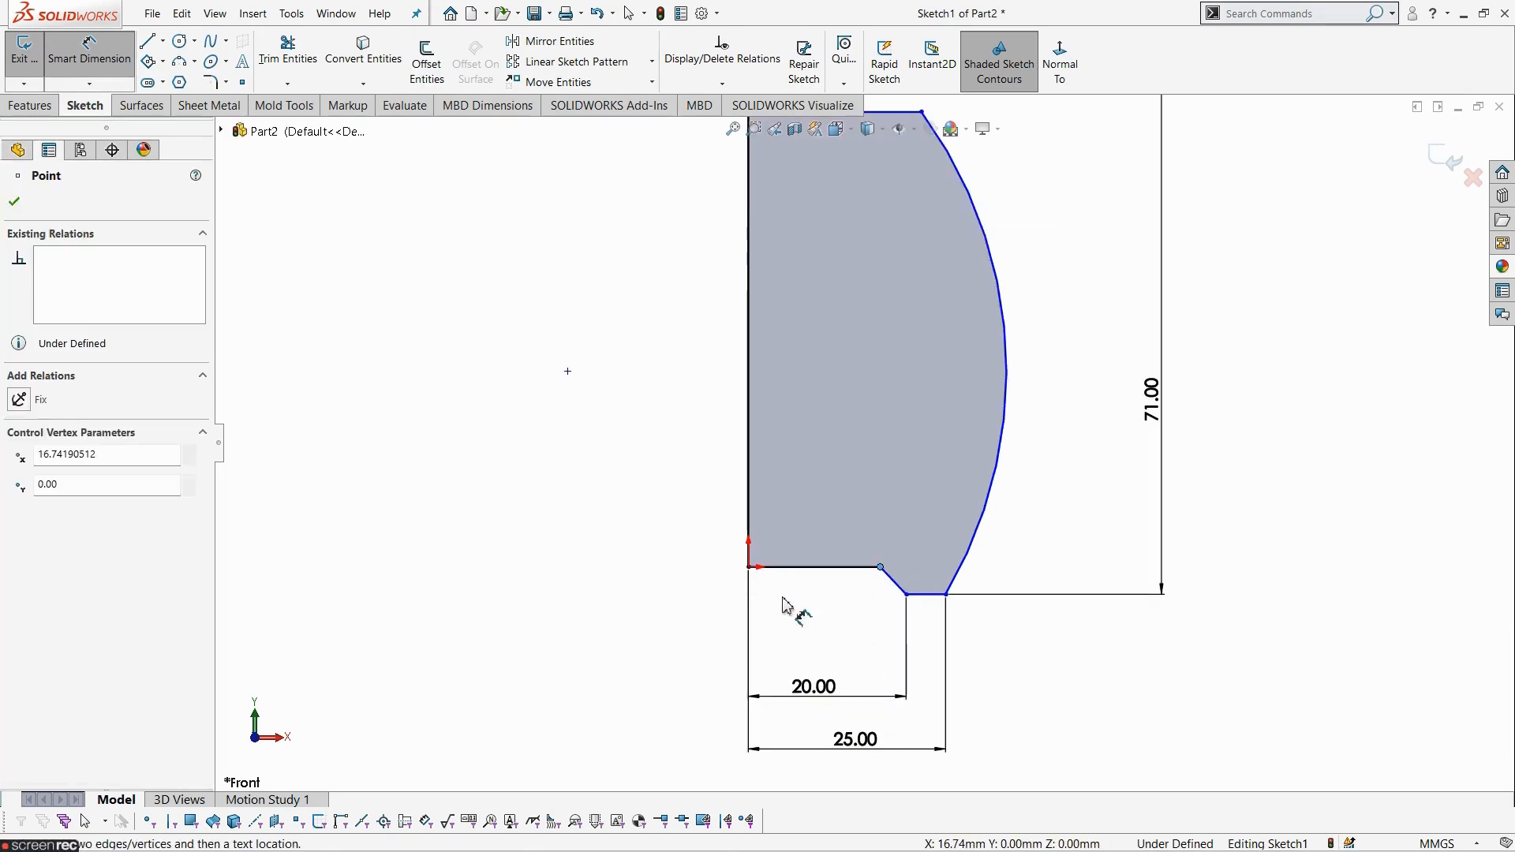
click(749, 566)
click(804, 643)
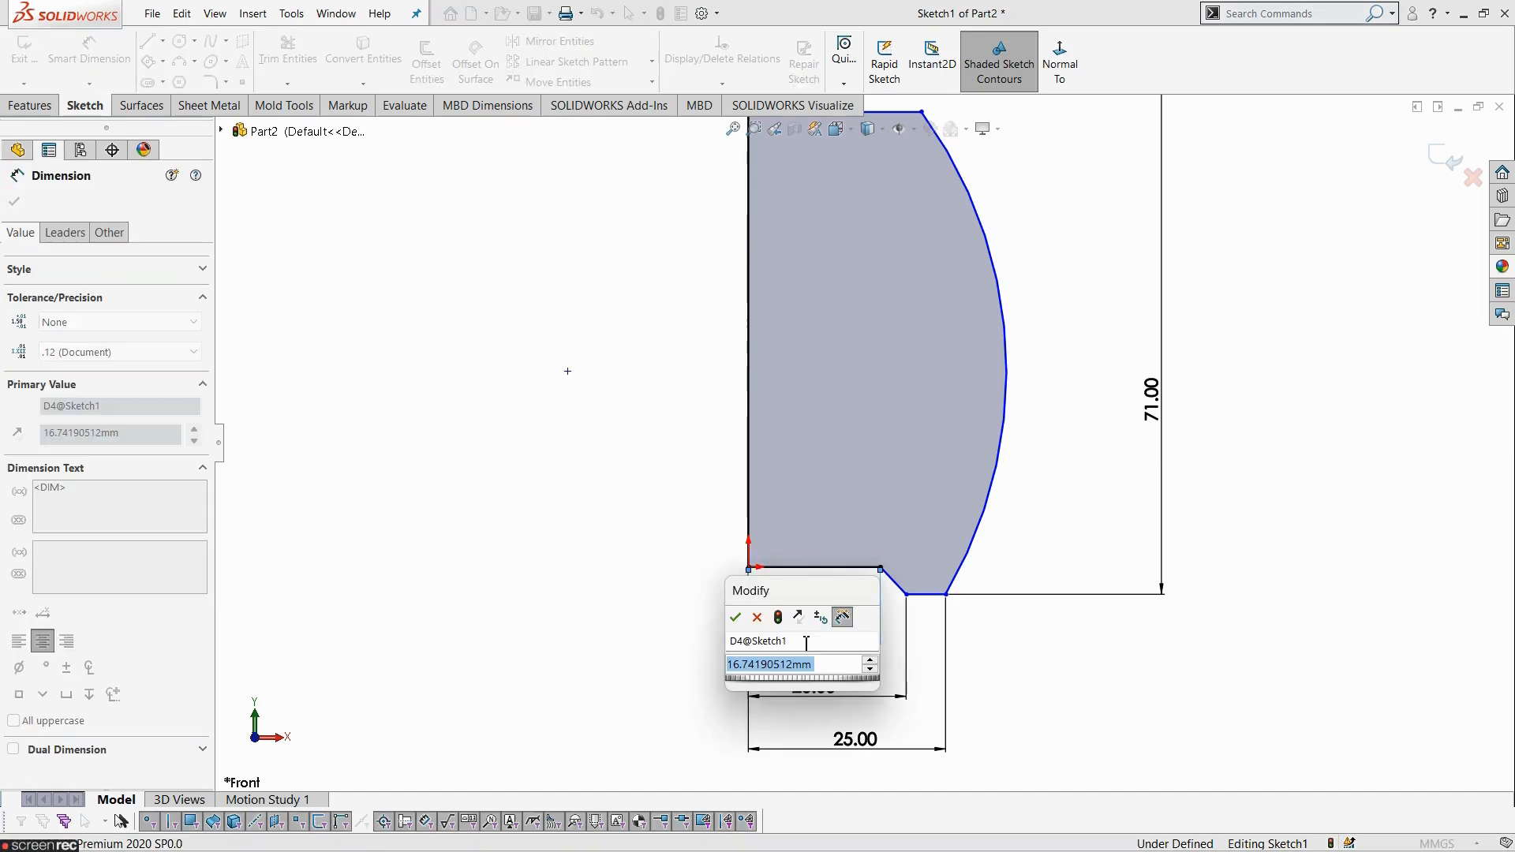
text(35)
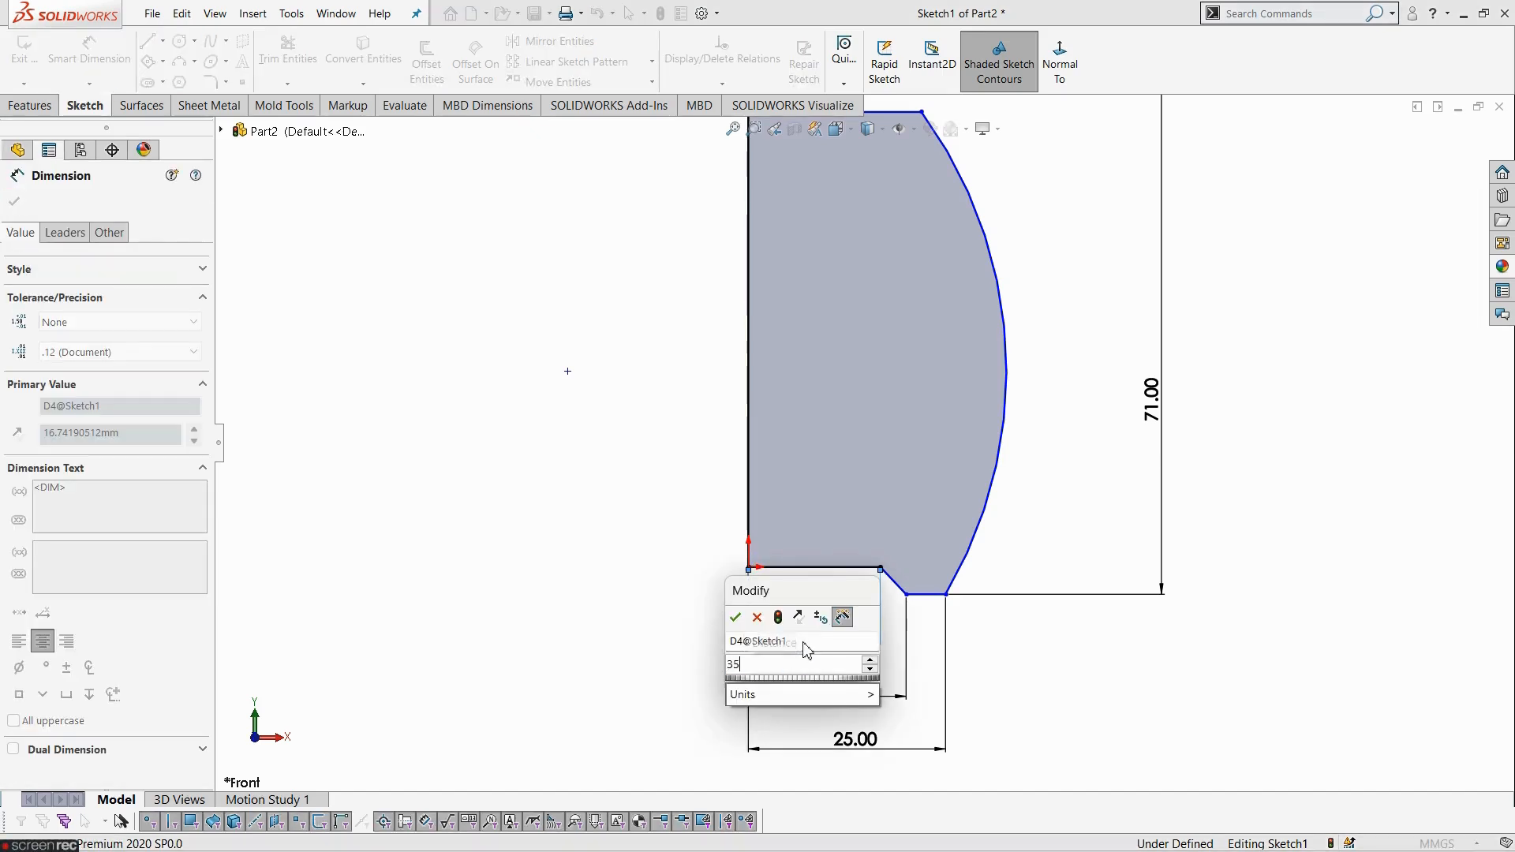
text(/2)
key(Return)
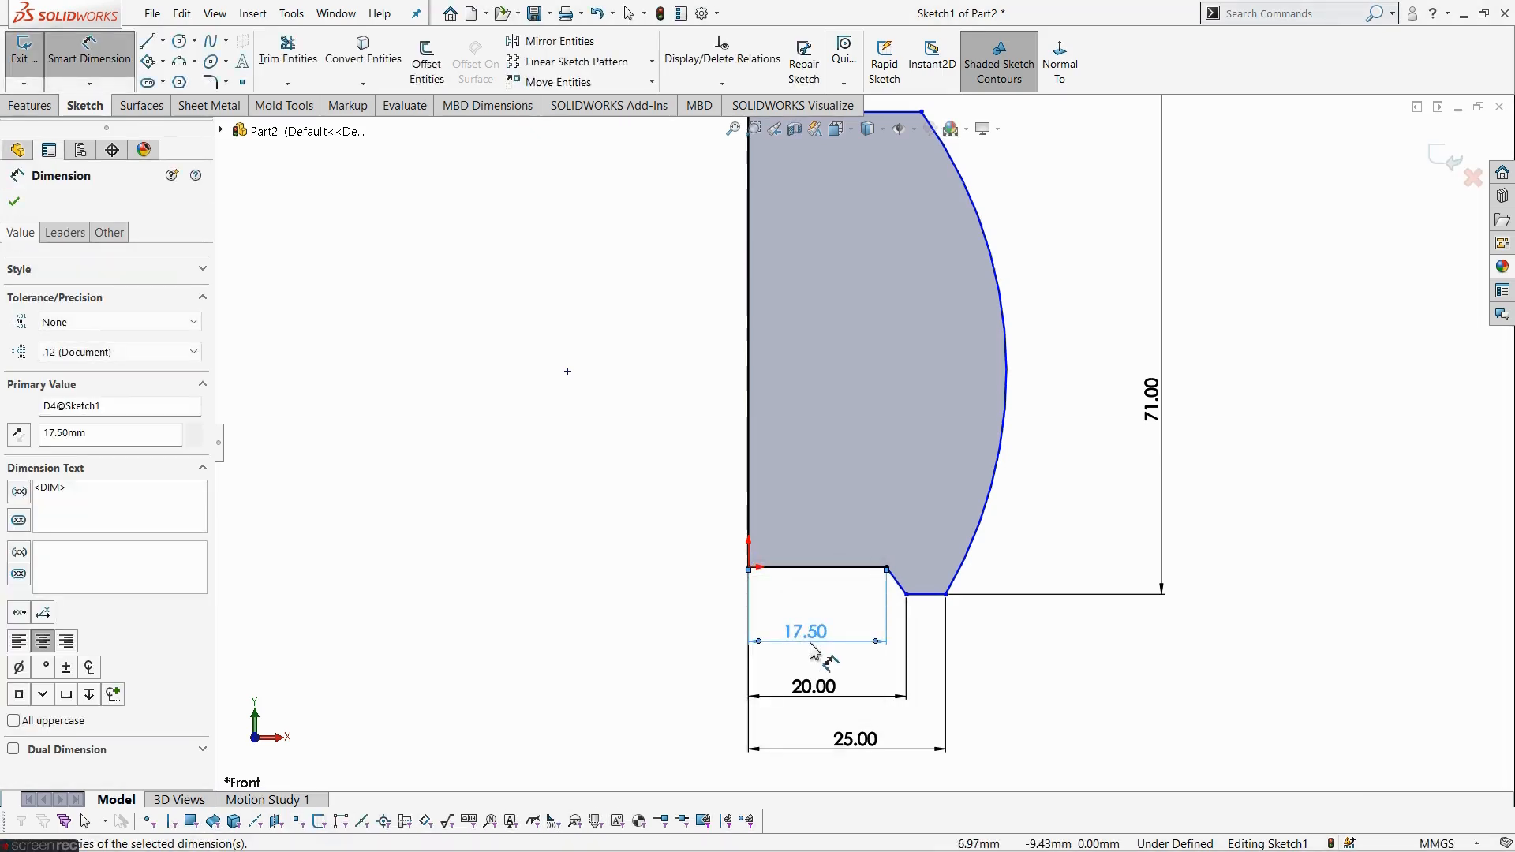
click(1008, 663)
- Dimension the horizontal distance from the centerline to the arc's upper endpoint as 56.5/2 (28.25 mm)
key(z)
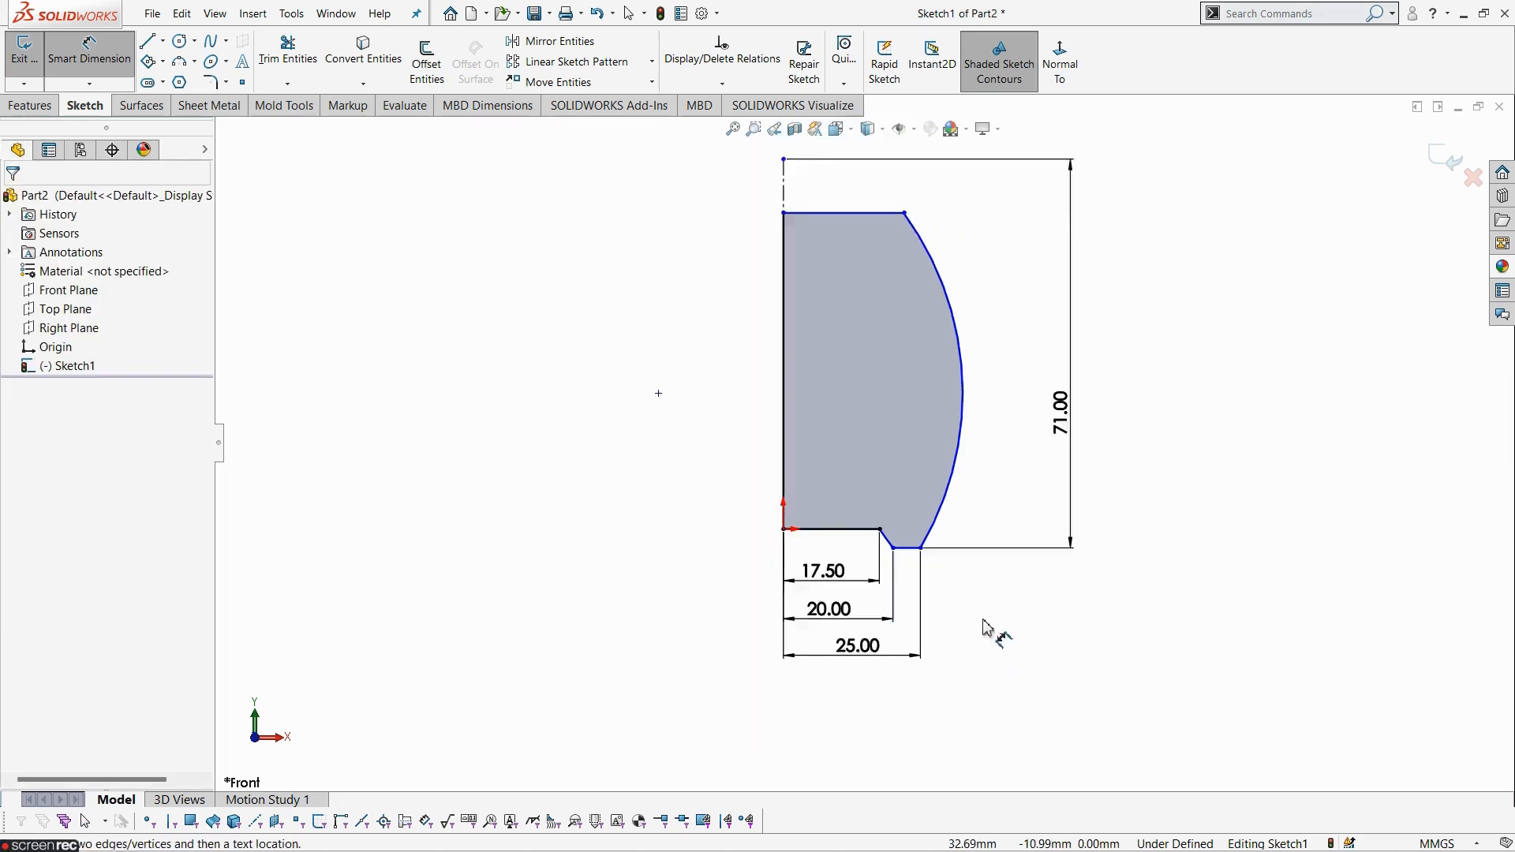
scroll(884, 260, down, 2)
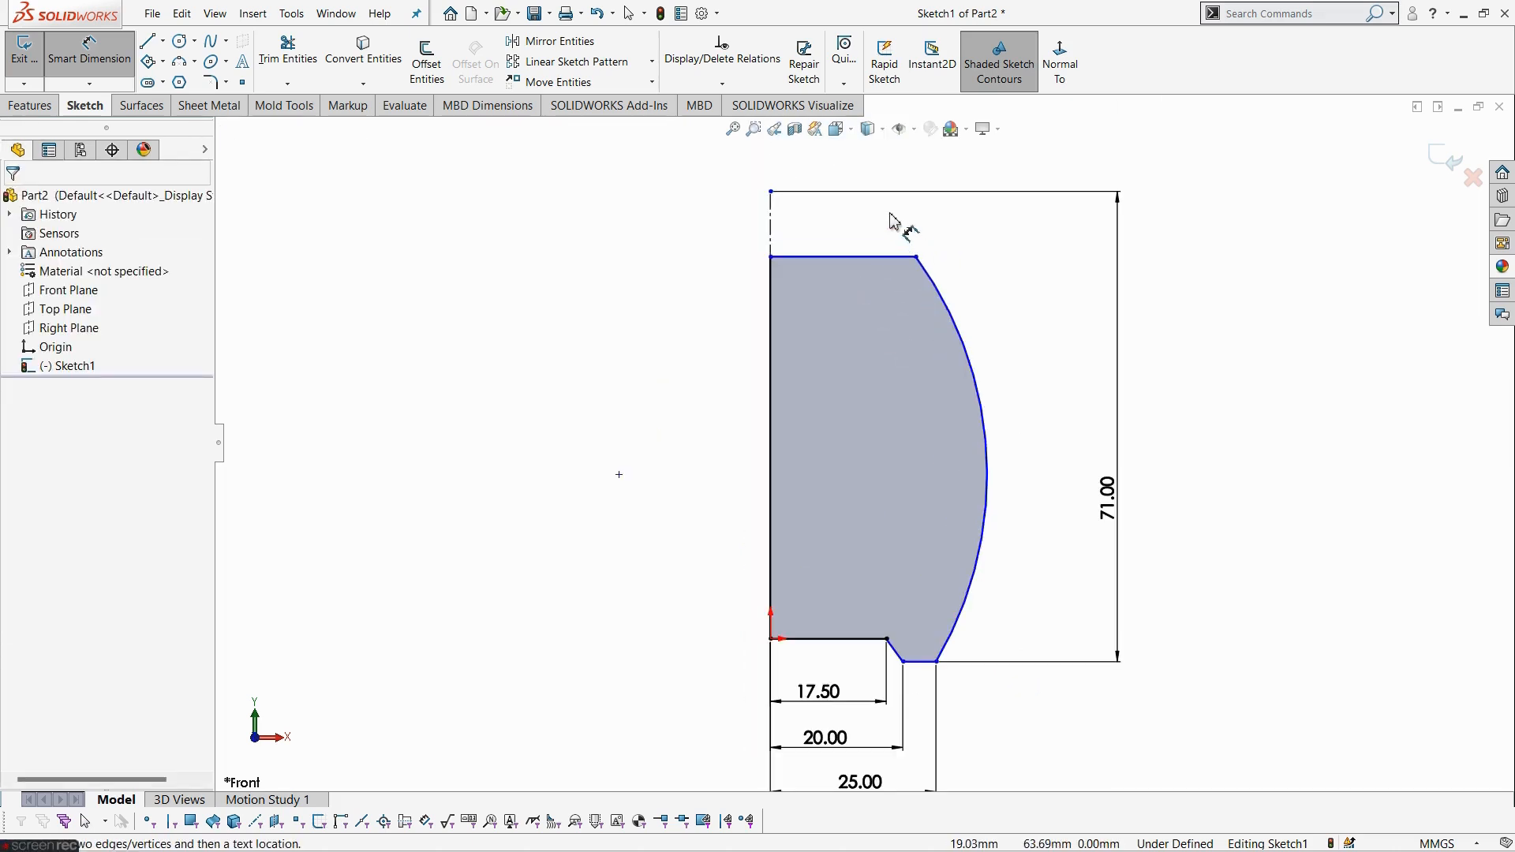
click(917, 258)
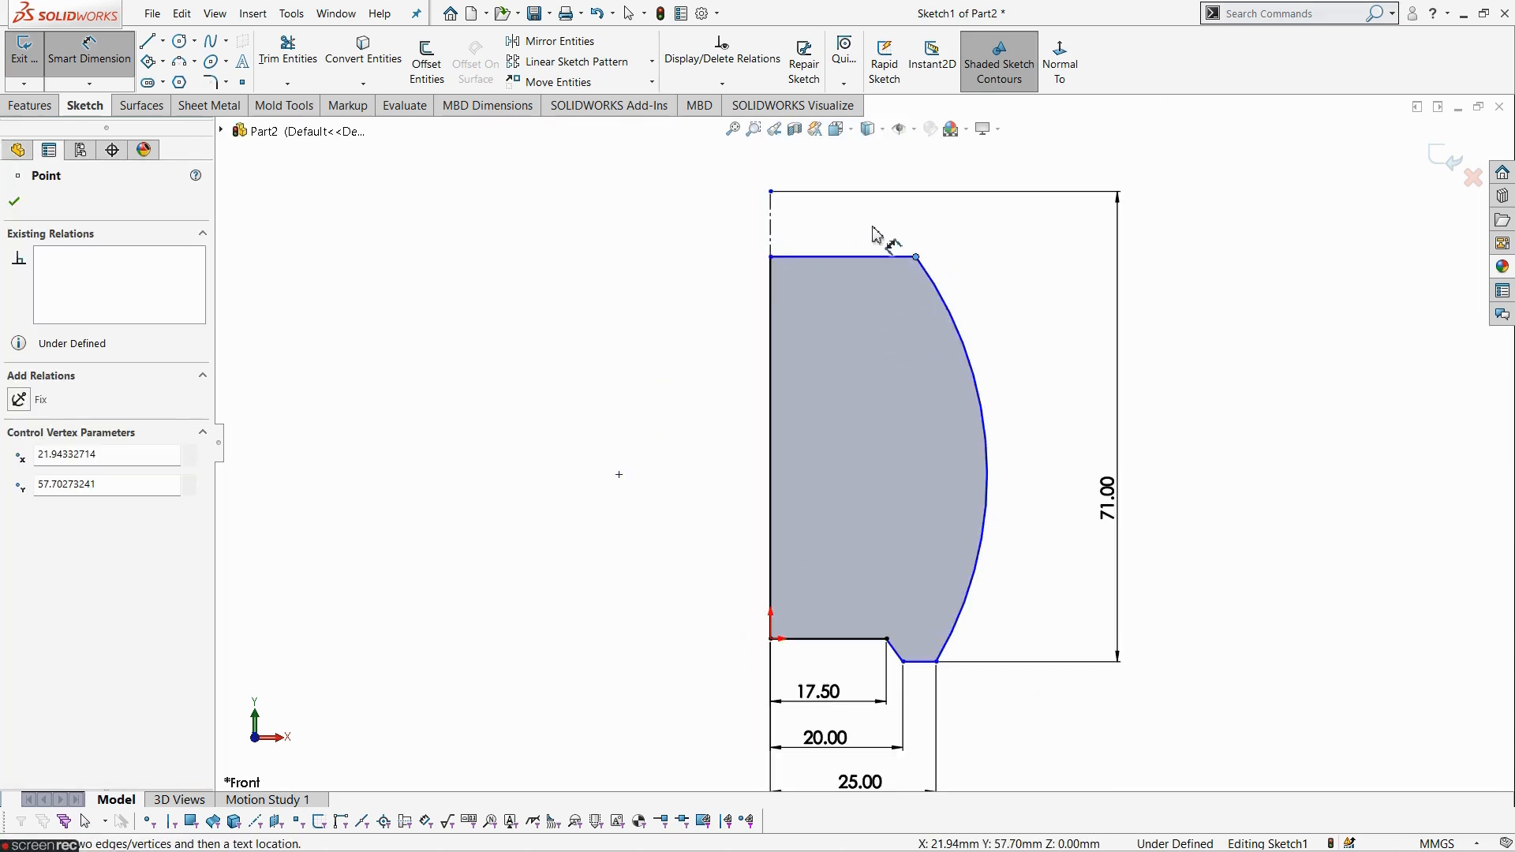
click(781, 238)
click(950, 247)
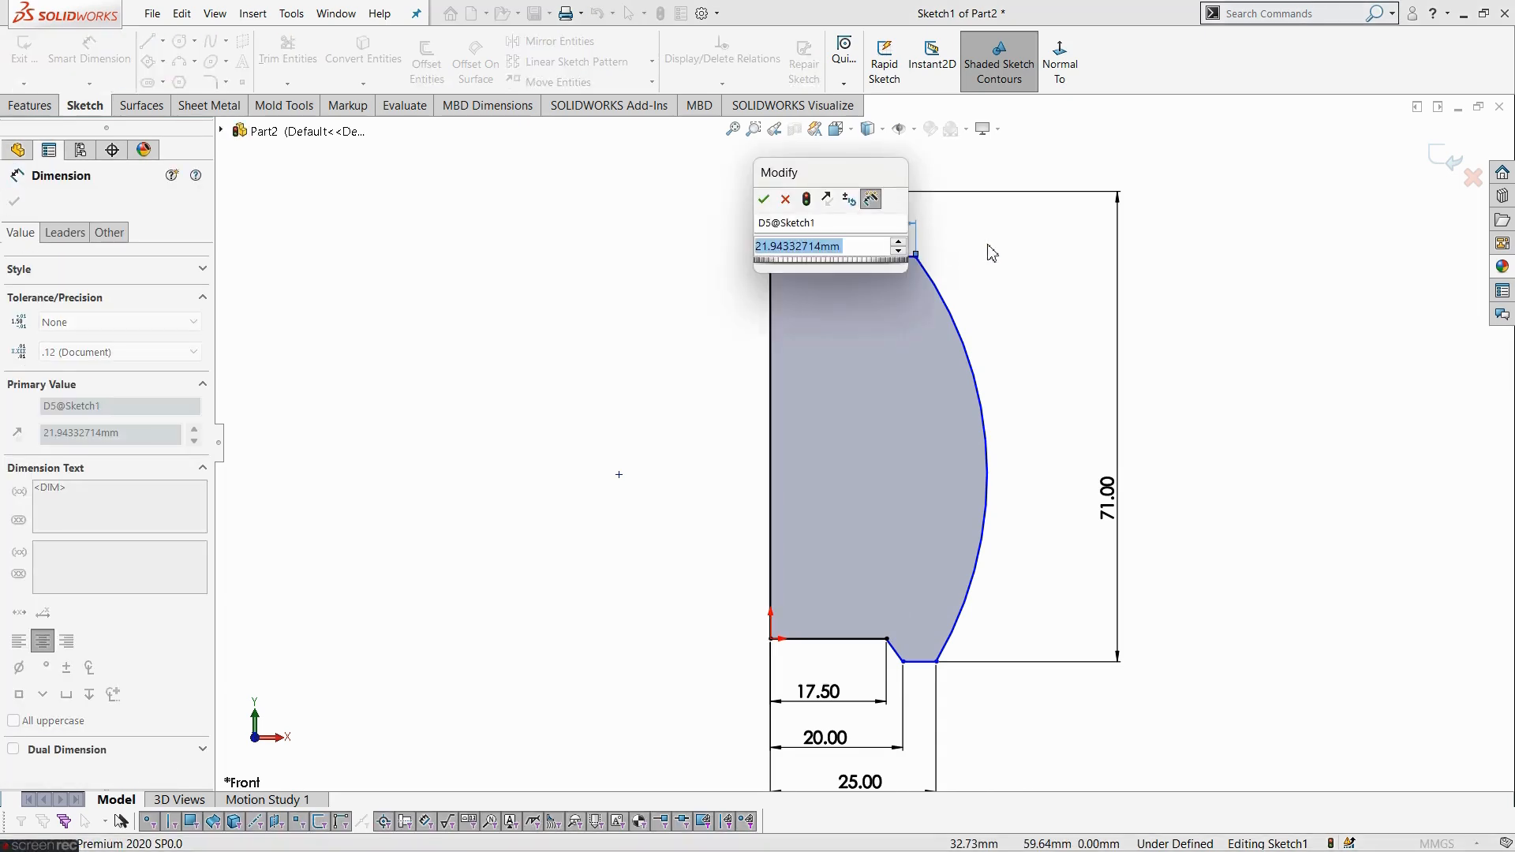
text(56.5/2)
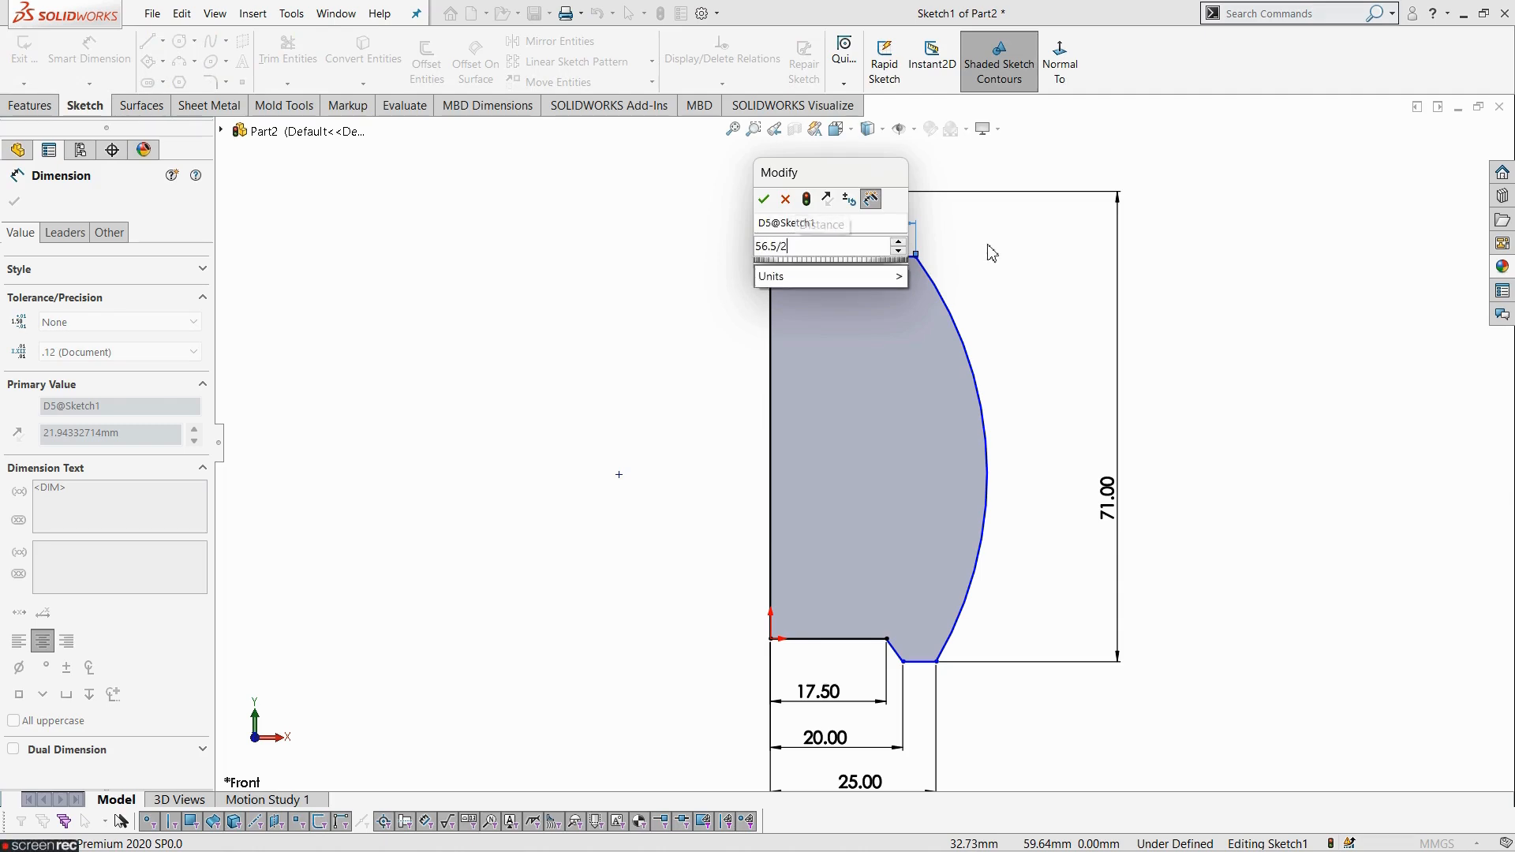
key(Return)
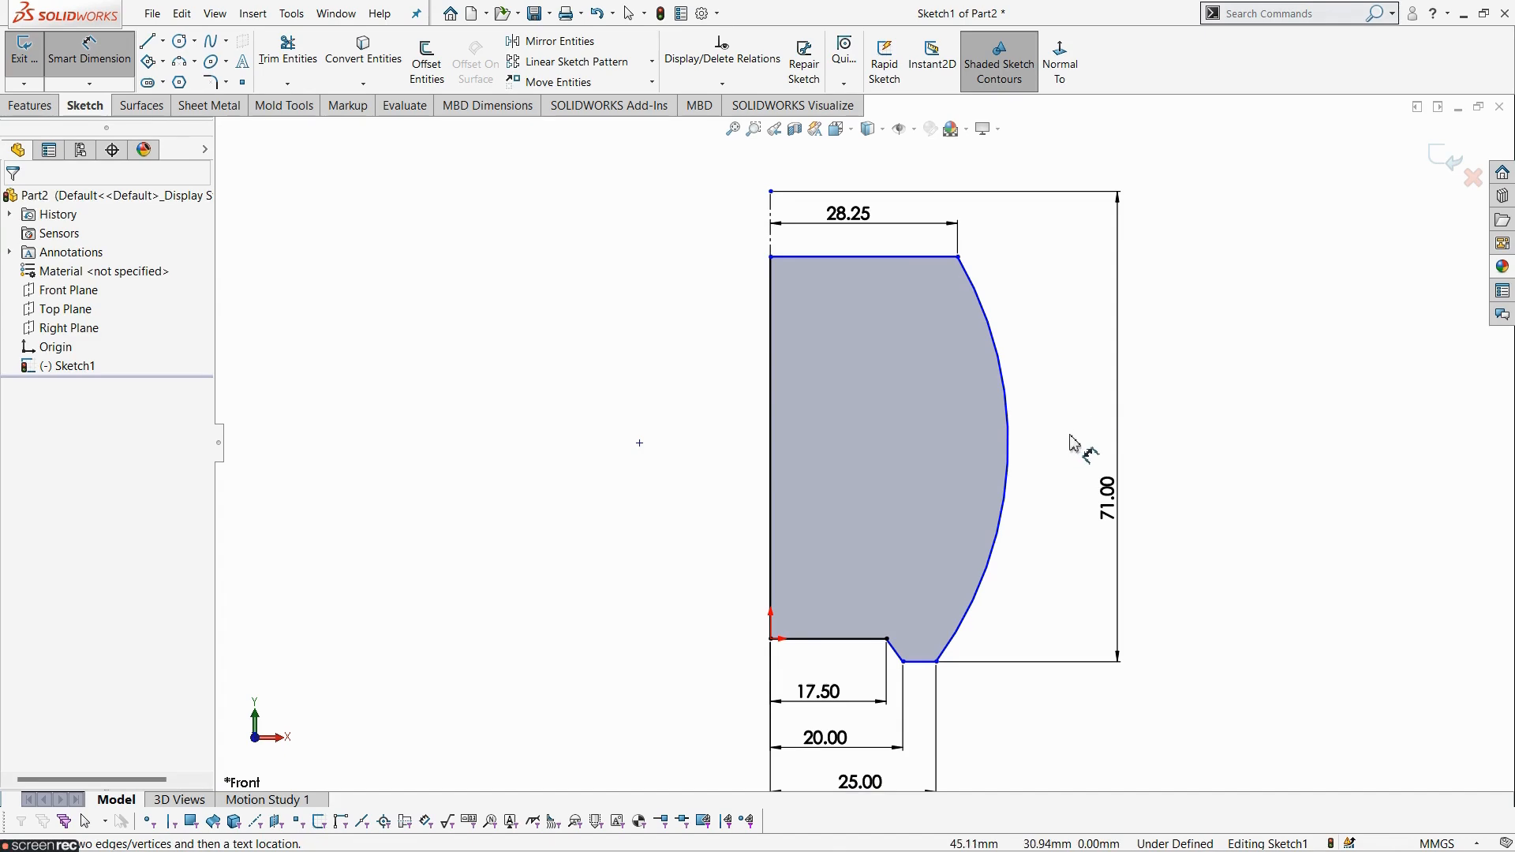
- Dimension the vertical distance between the two horizontal base lines of the profile as 4 mm
scroll(906, 429, up, 1)
scroll(852, 409, down, 1)
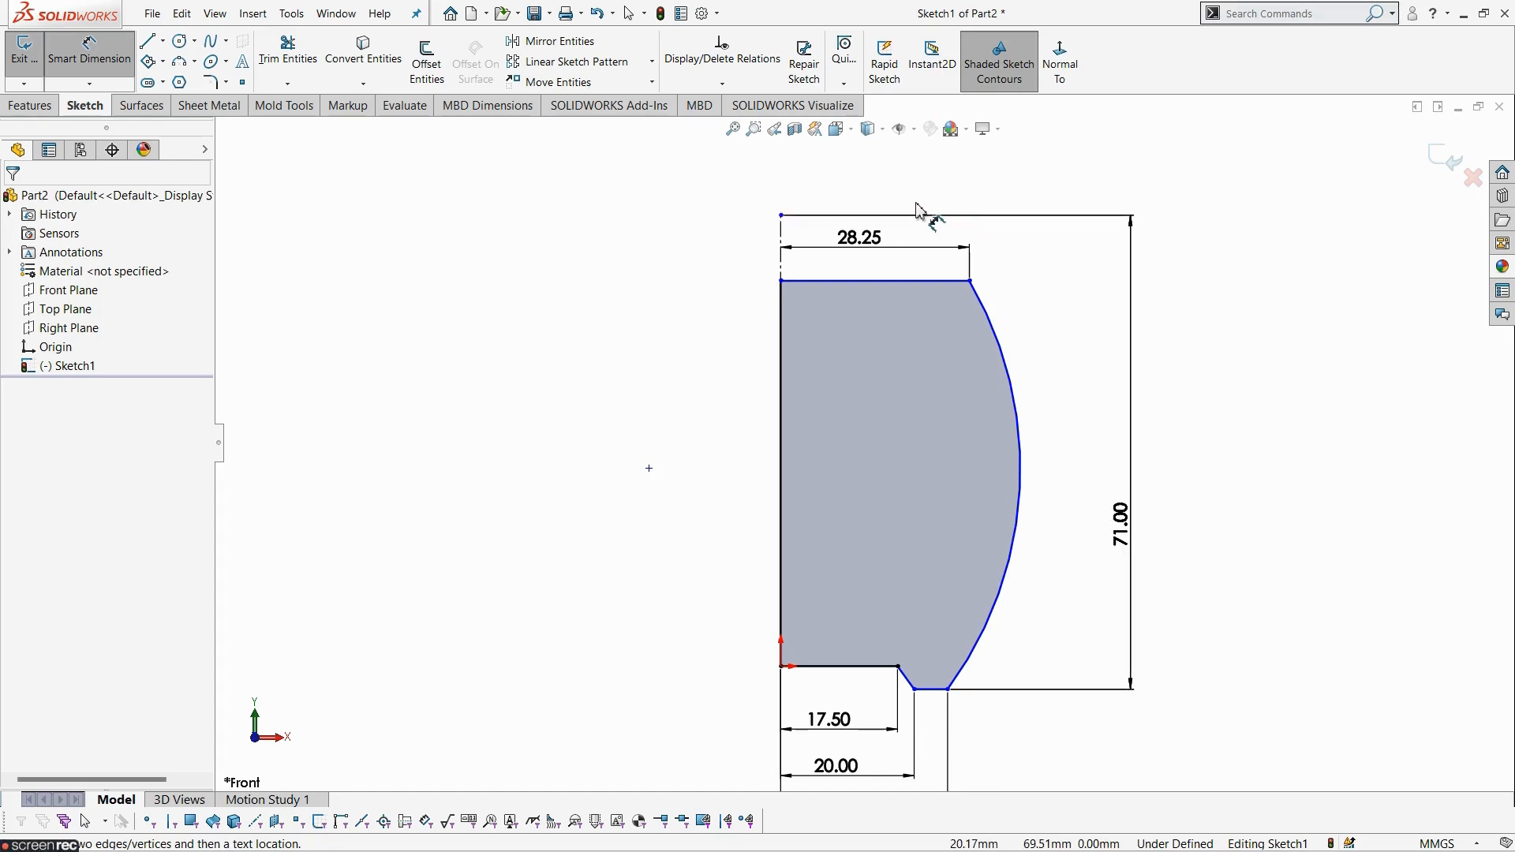
click(821, 667)
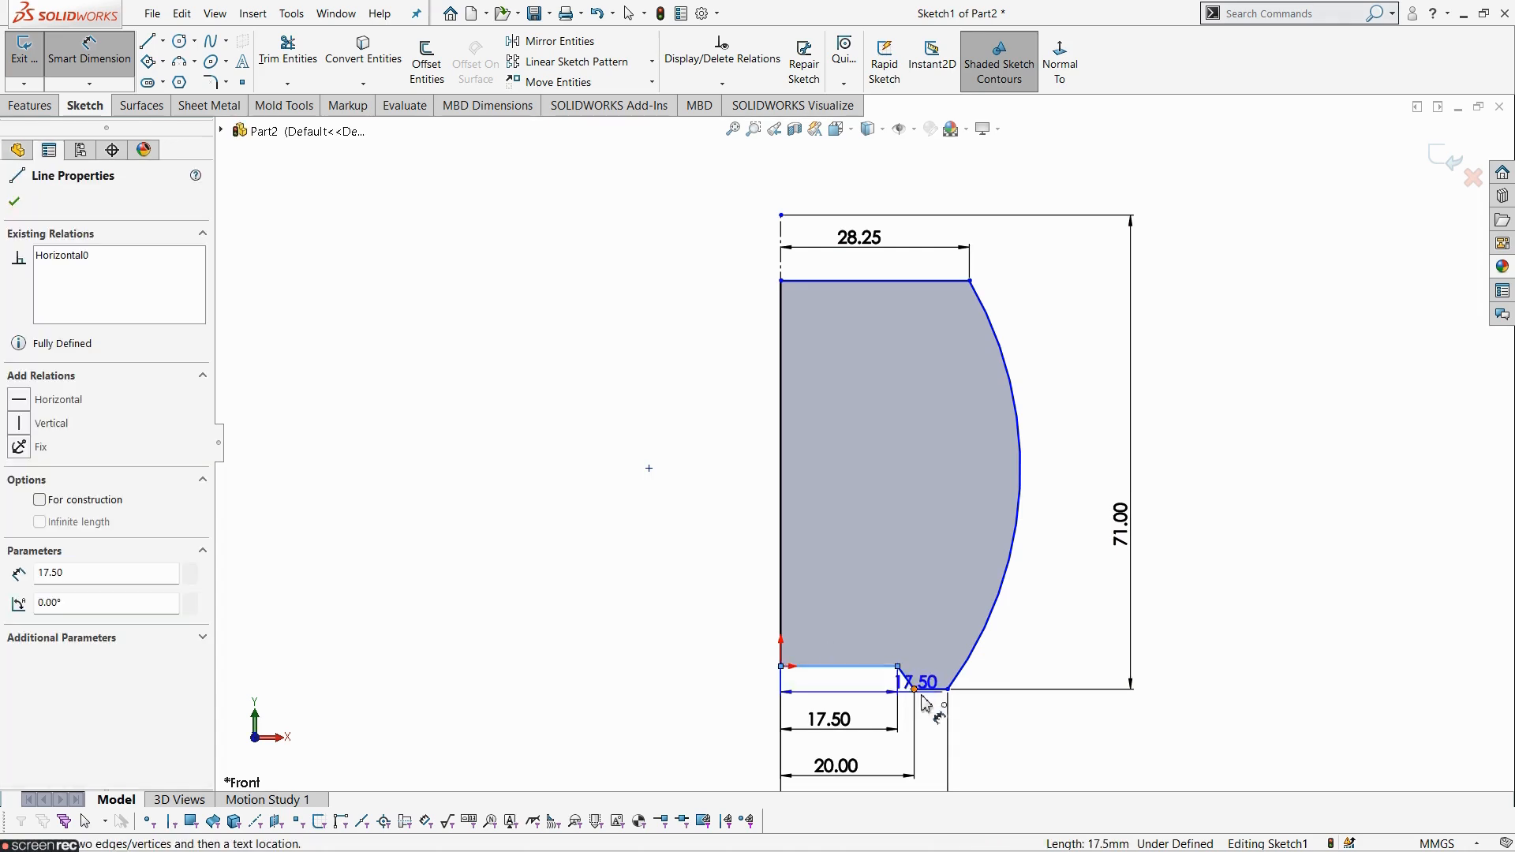
click(931, 689)
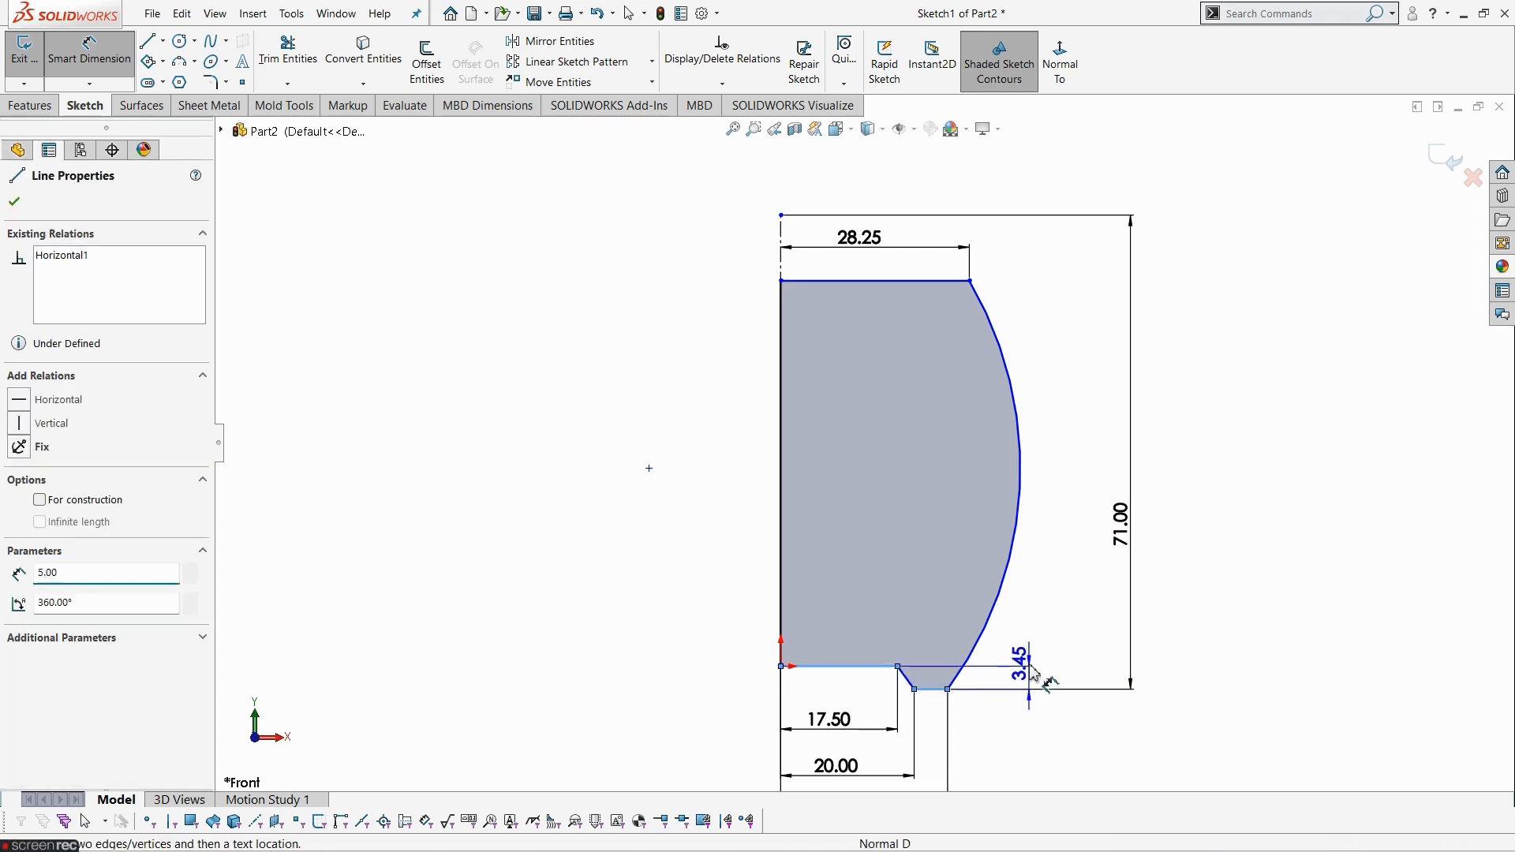
click(1032, 672)
text(4)
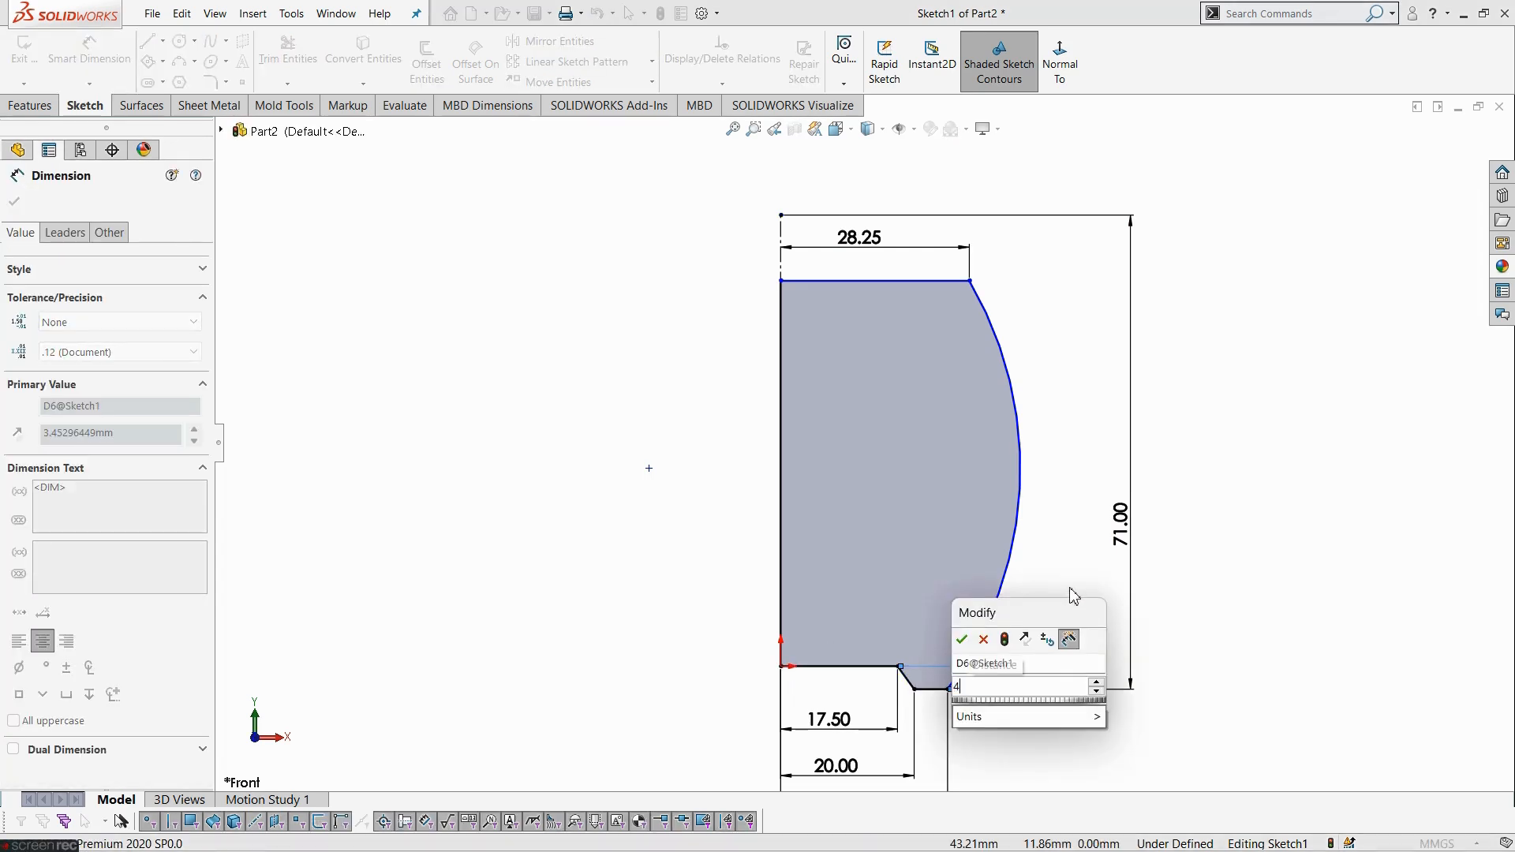
key(Return)
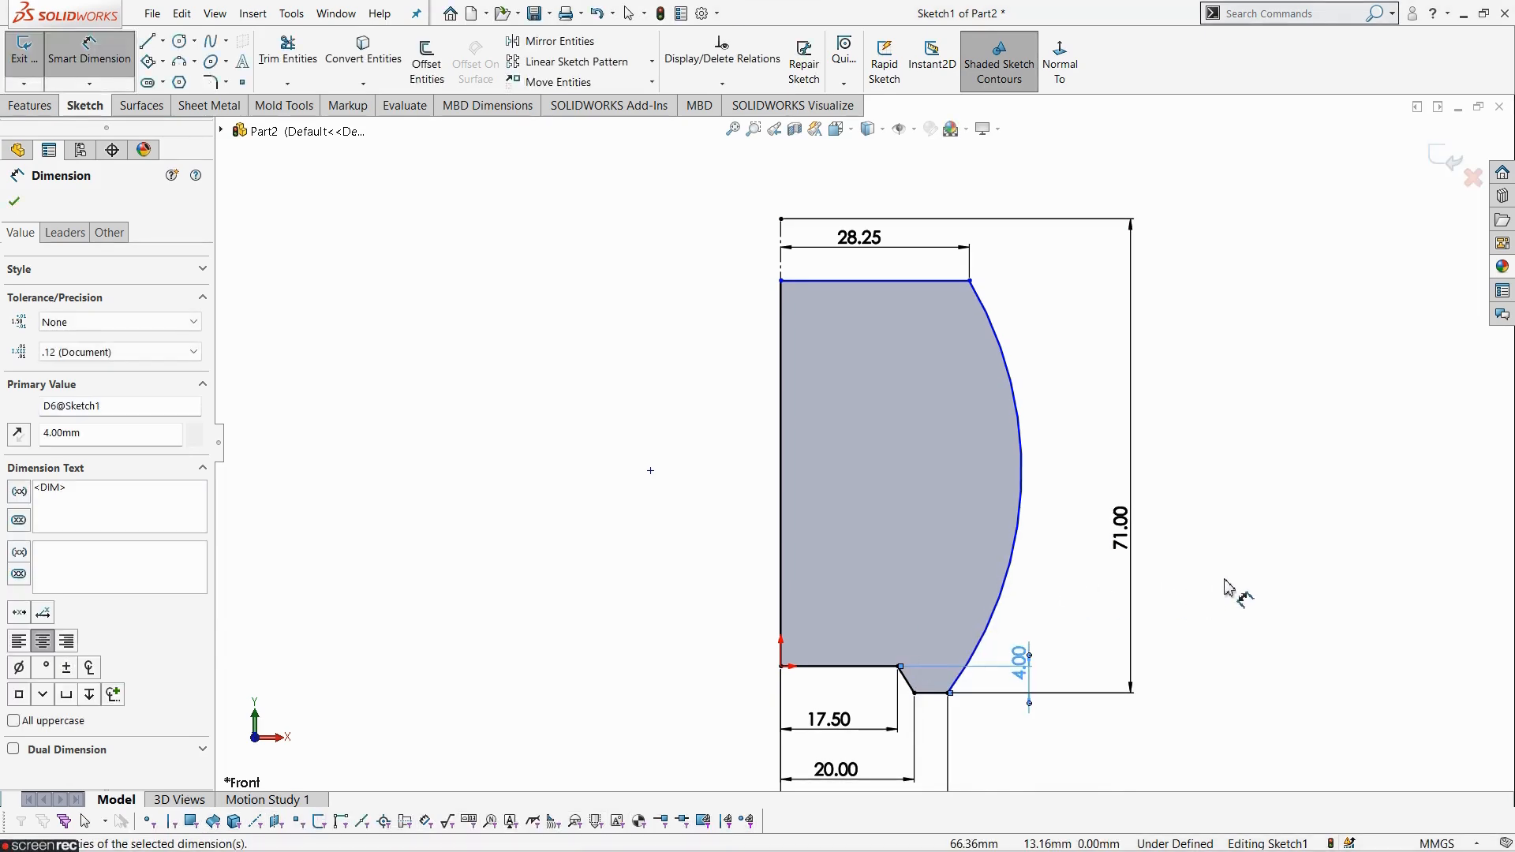
click(1224, 598)
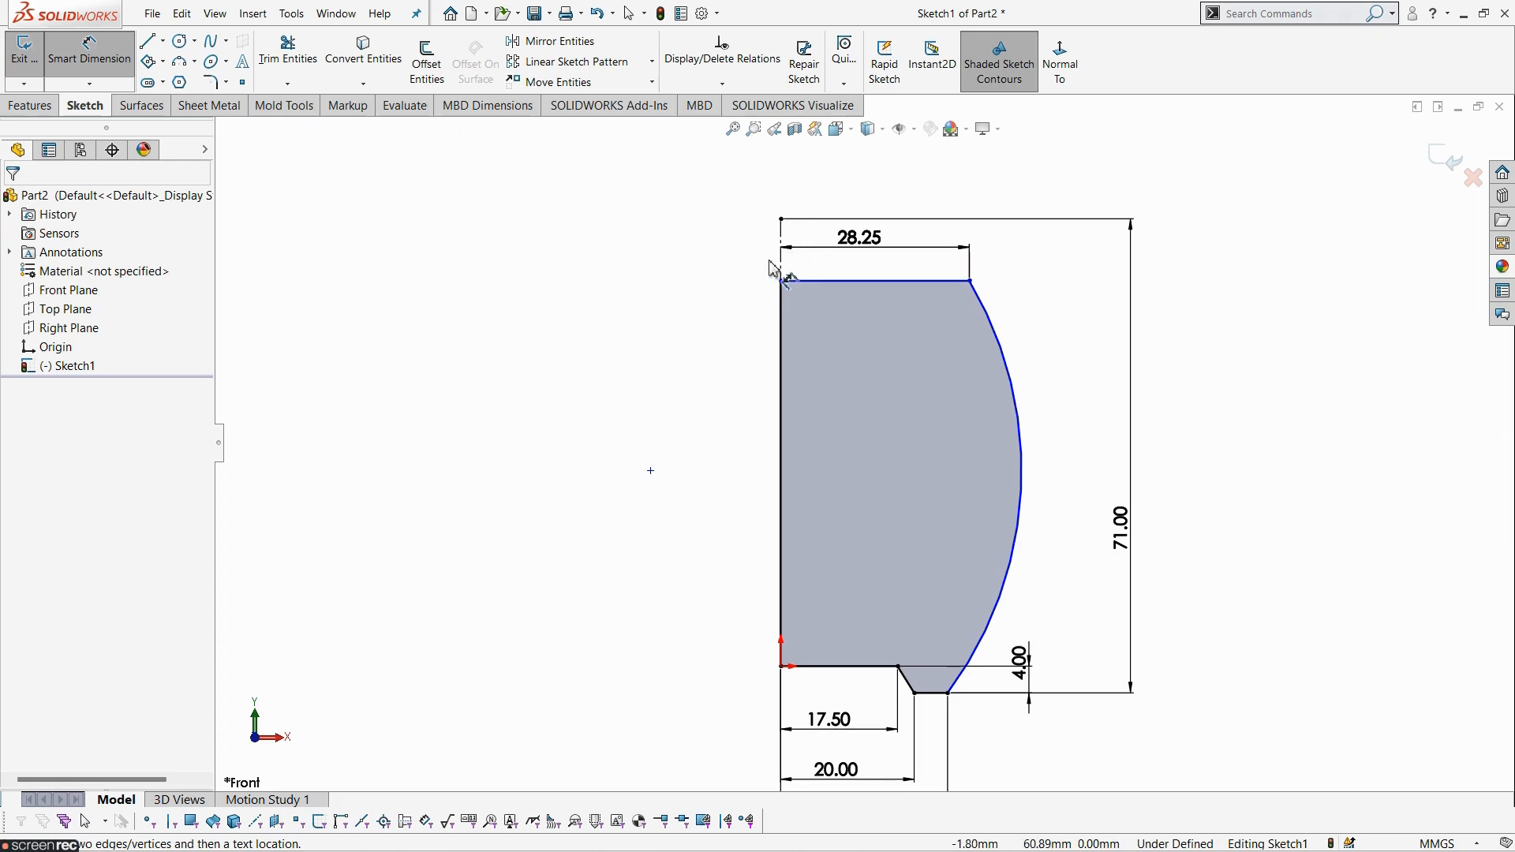
- Dimension the vertical distance from the centerline's upper endpoint to the arc's upper endpoint as 8.5 mm
click(781, 219)
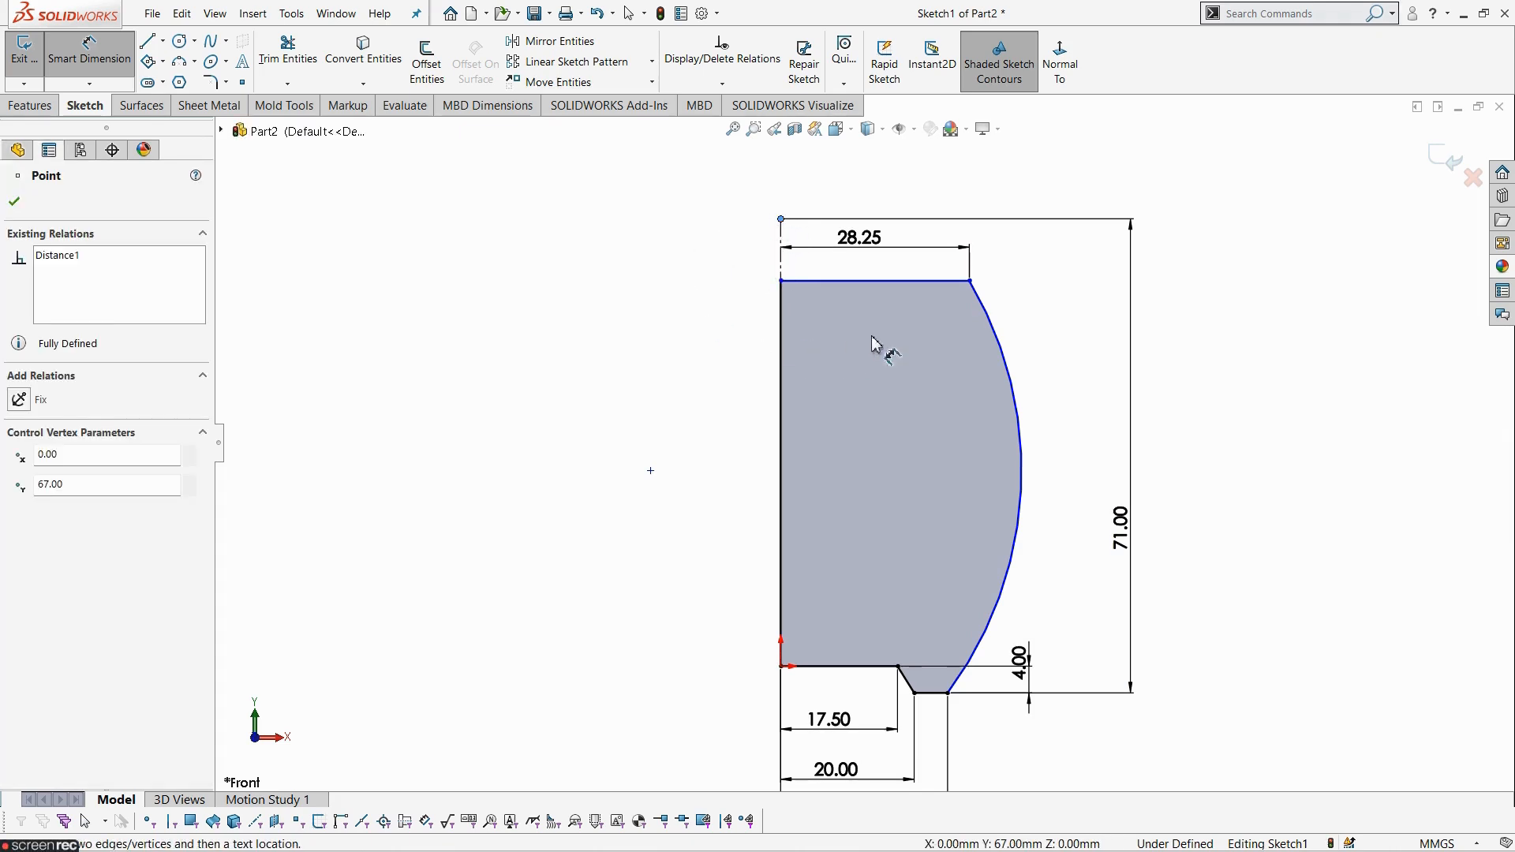
click(971, 281)
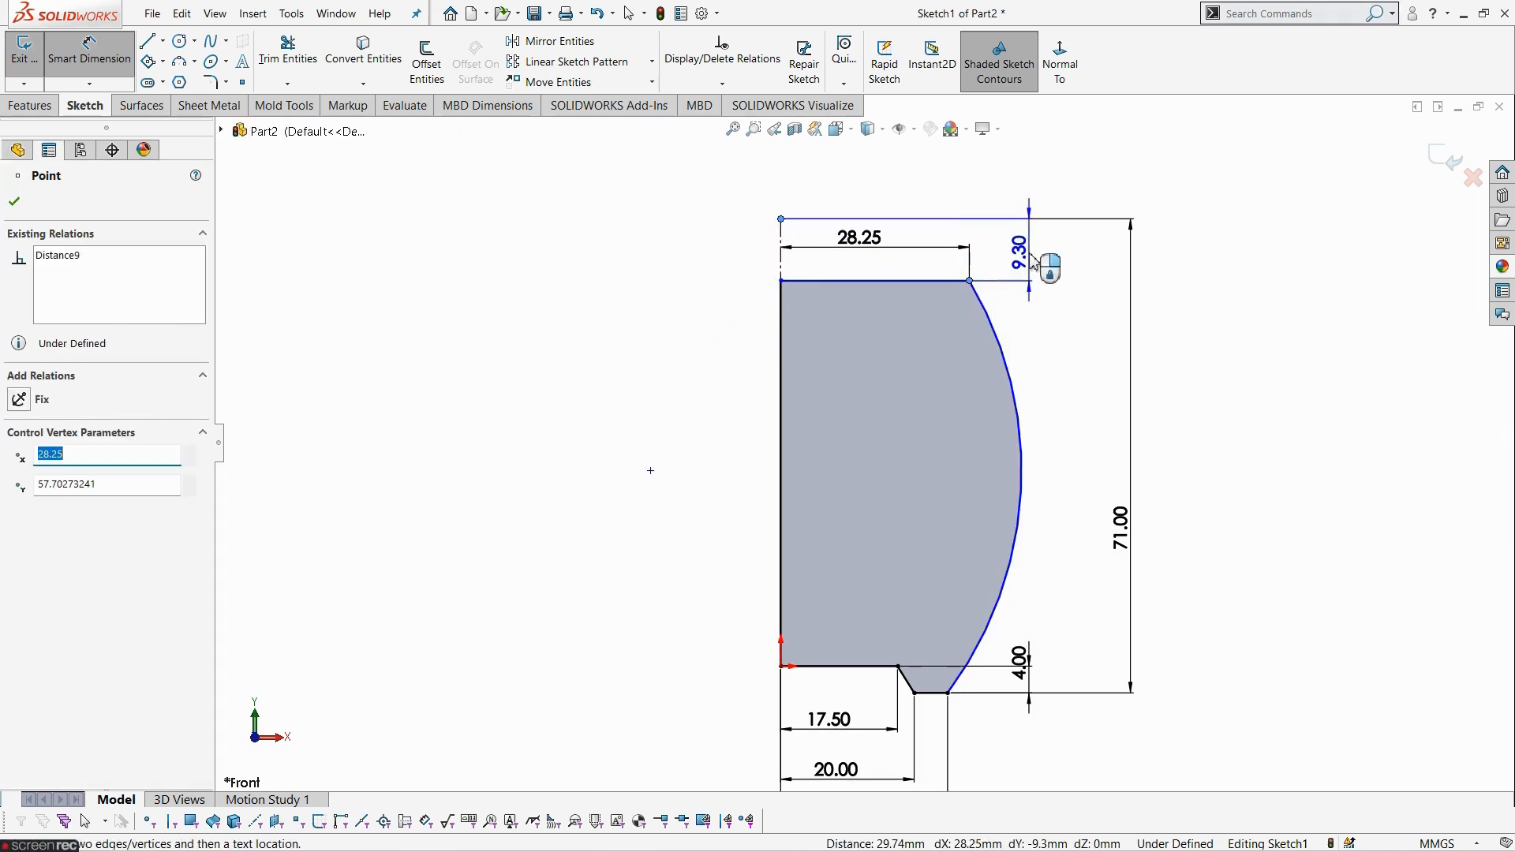
click(1055, 271)
text(9.3)
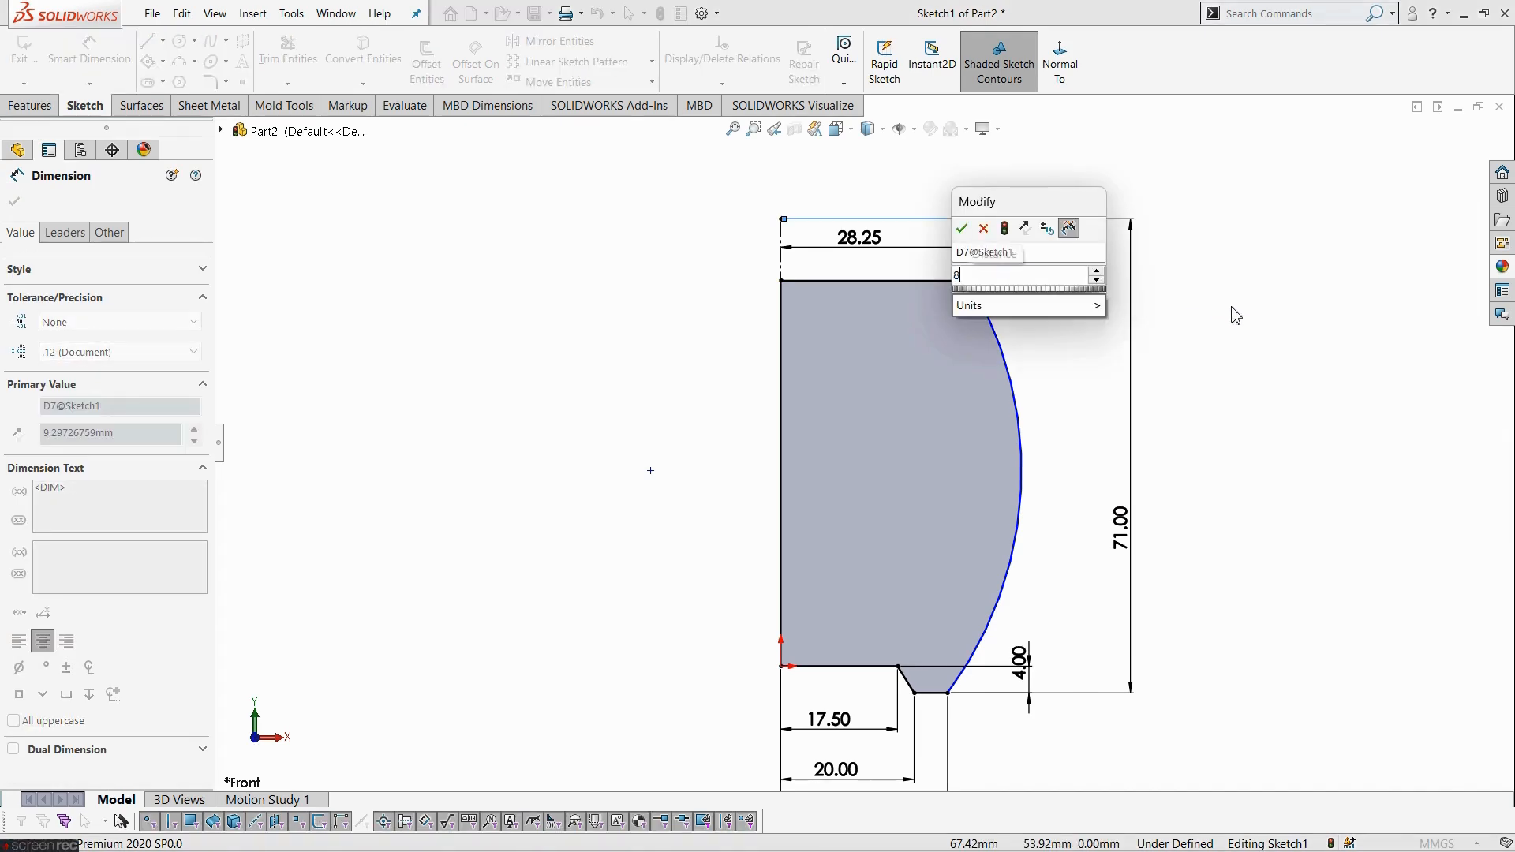
key(Return)
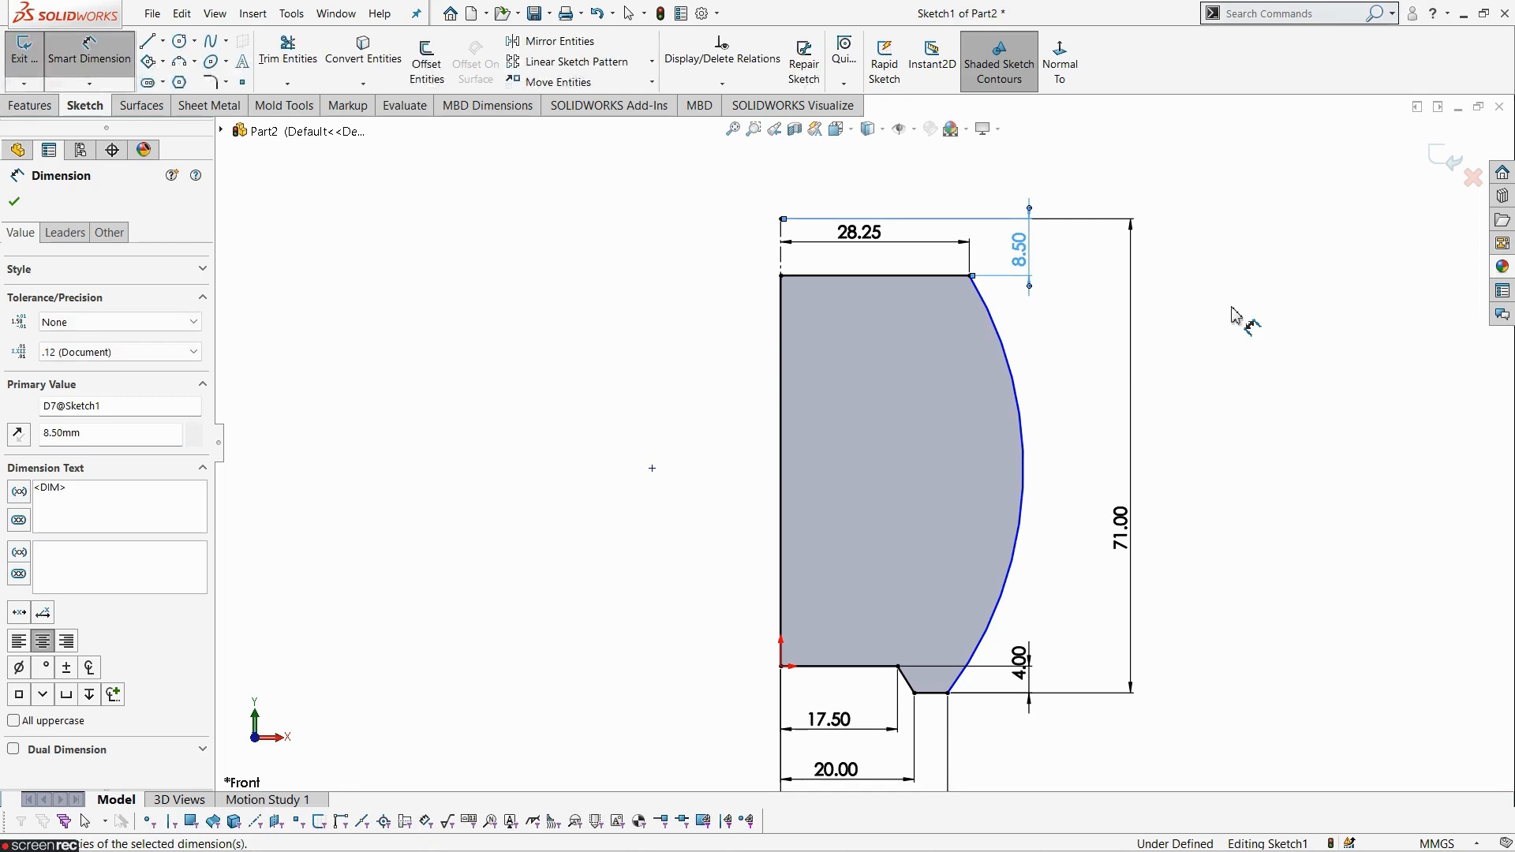
click(1237, 316)
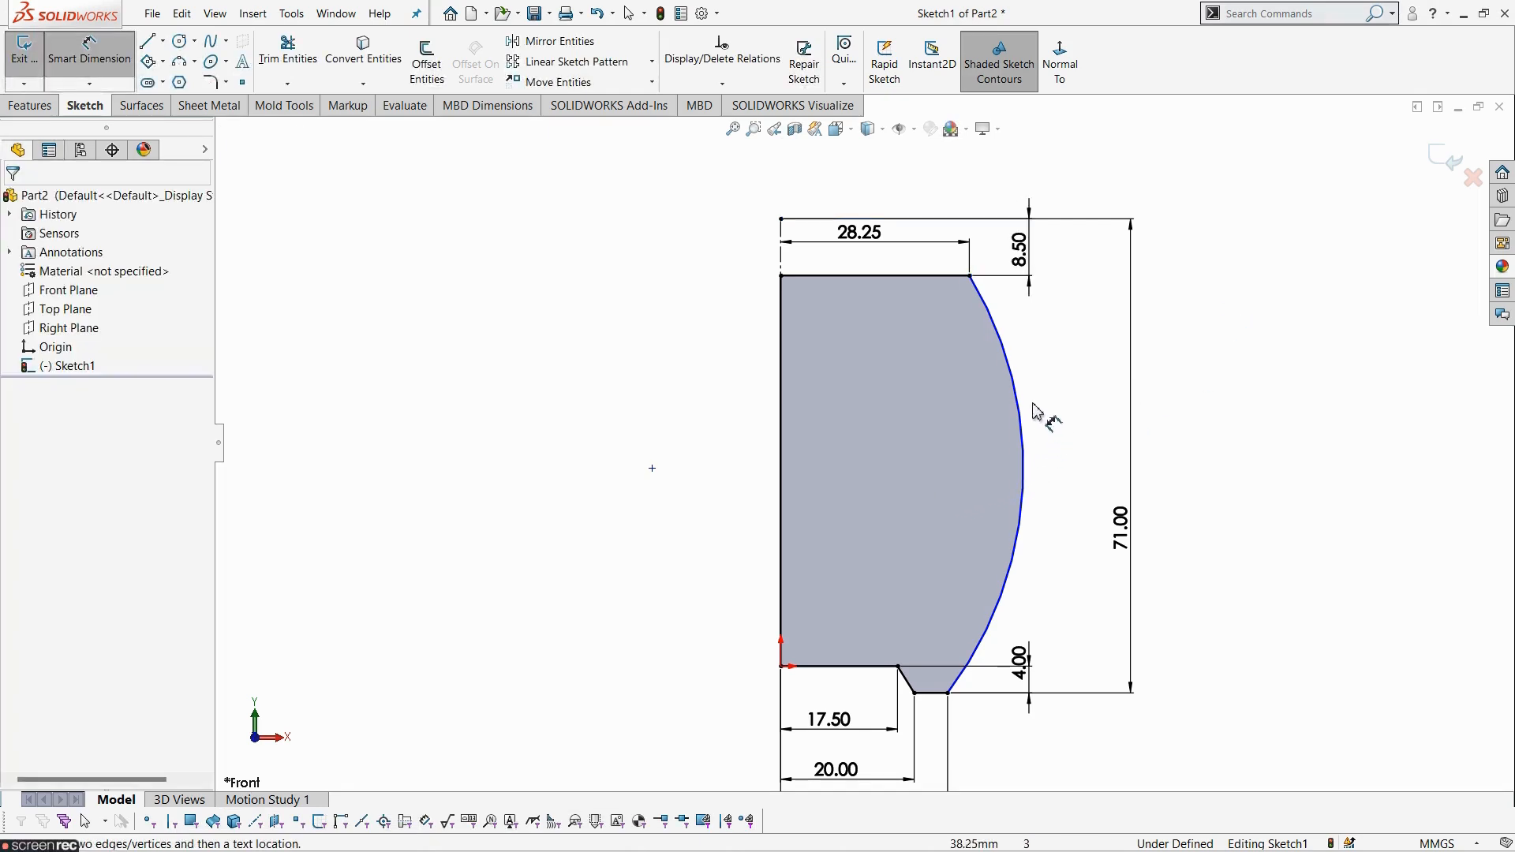
- Dimension the radius of the profile's side arc as 50.5 mm
click(1047, 485)
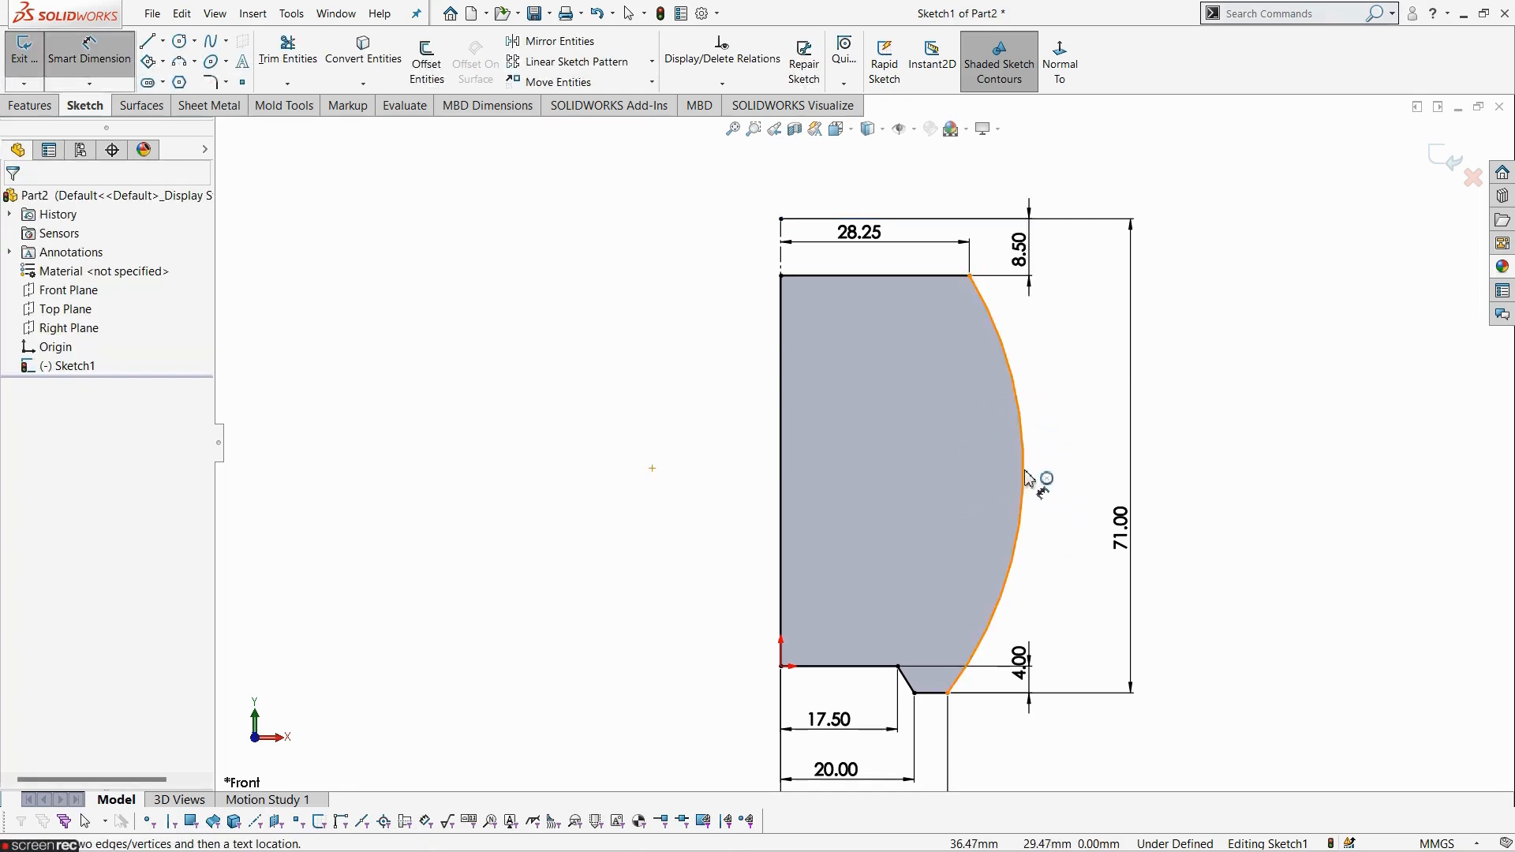
click(1075, 434)
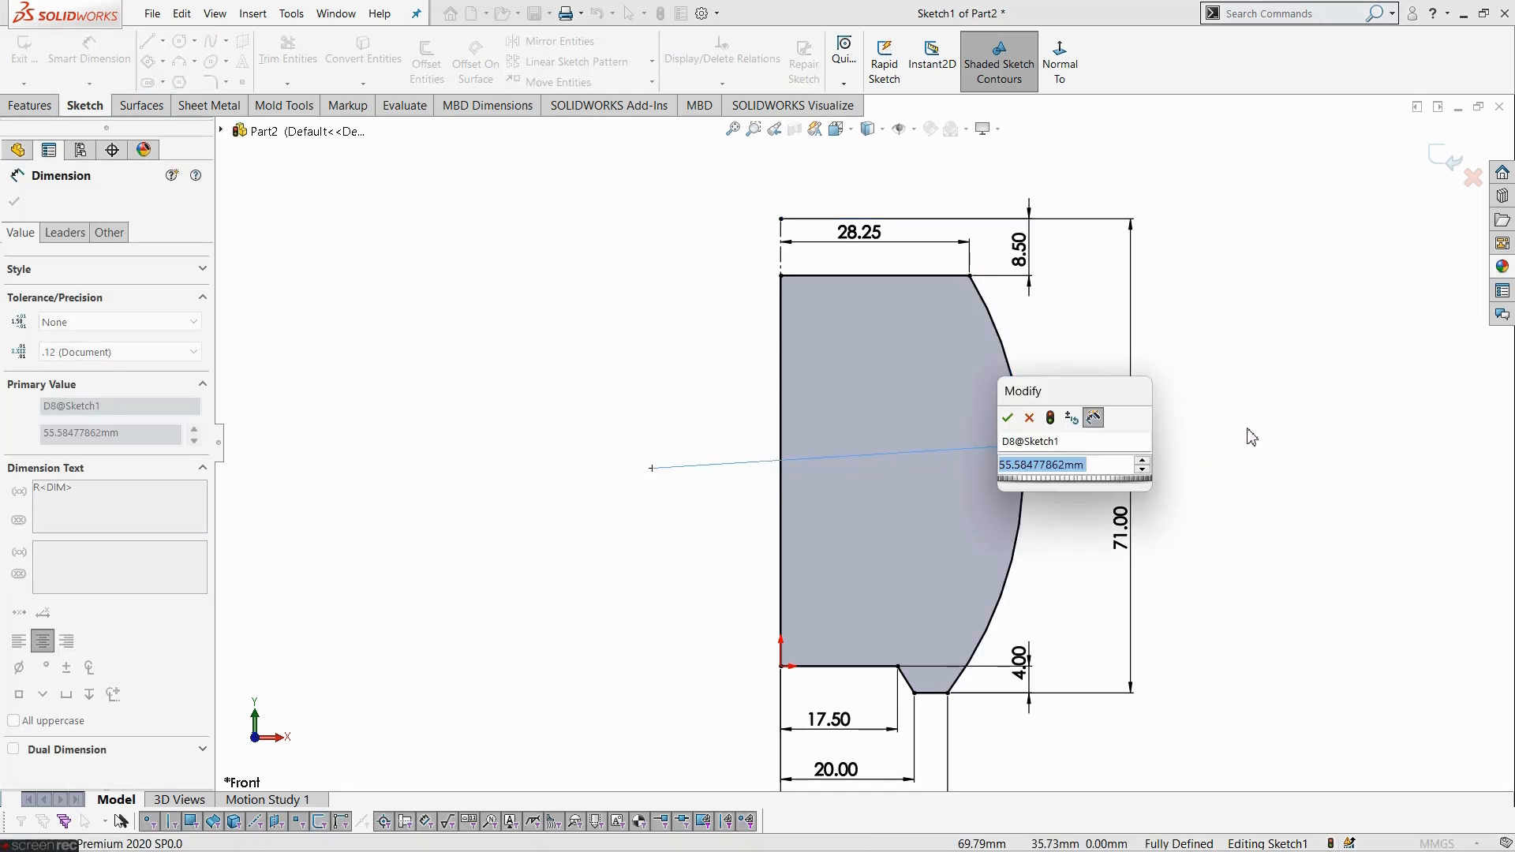
text(50.5)
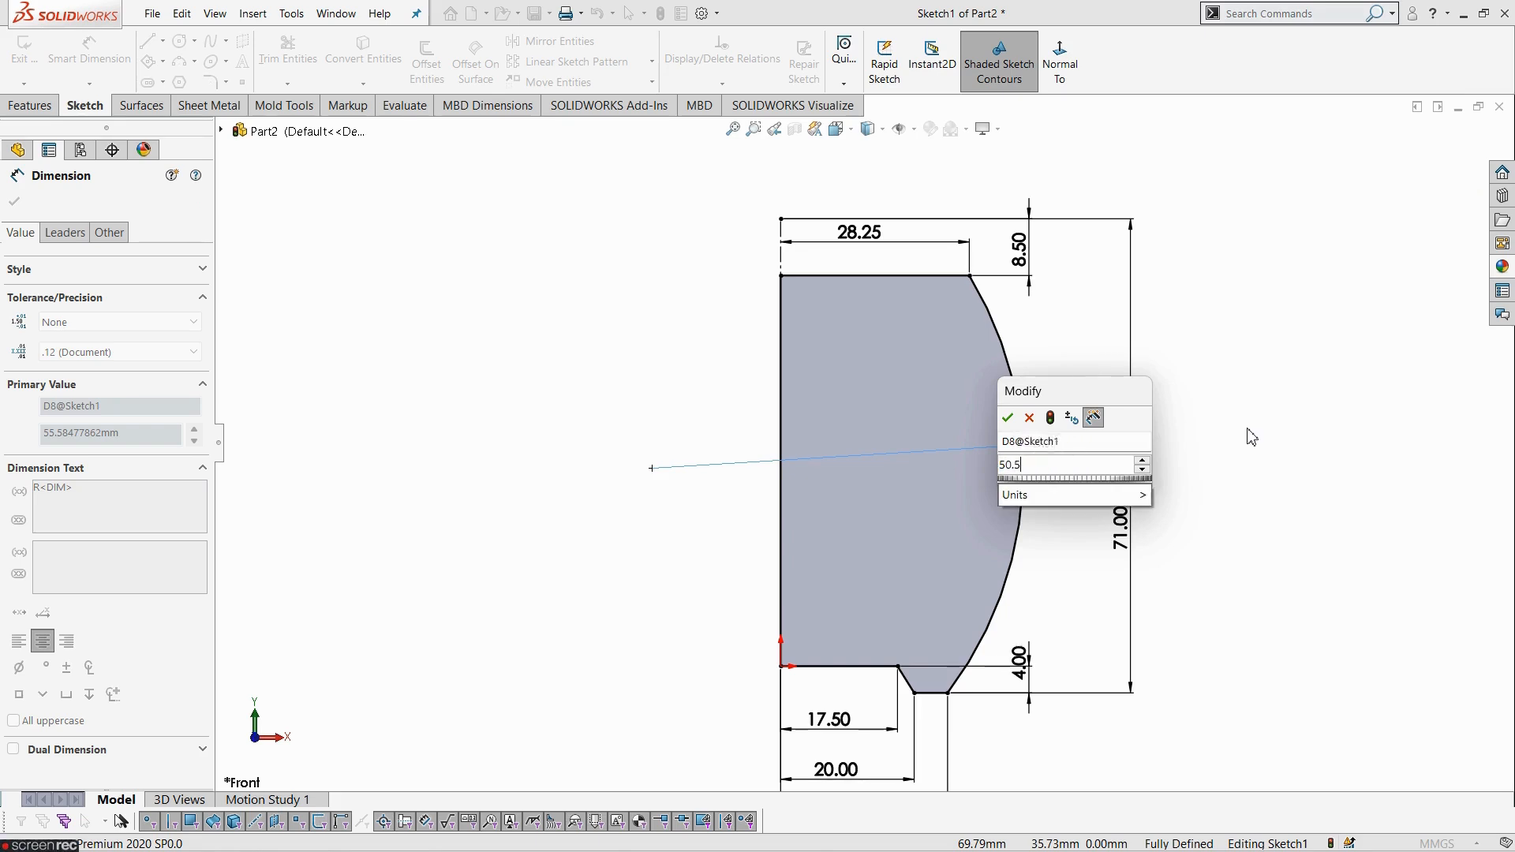
key(Return)
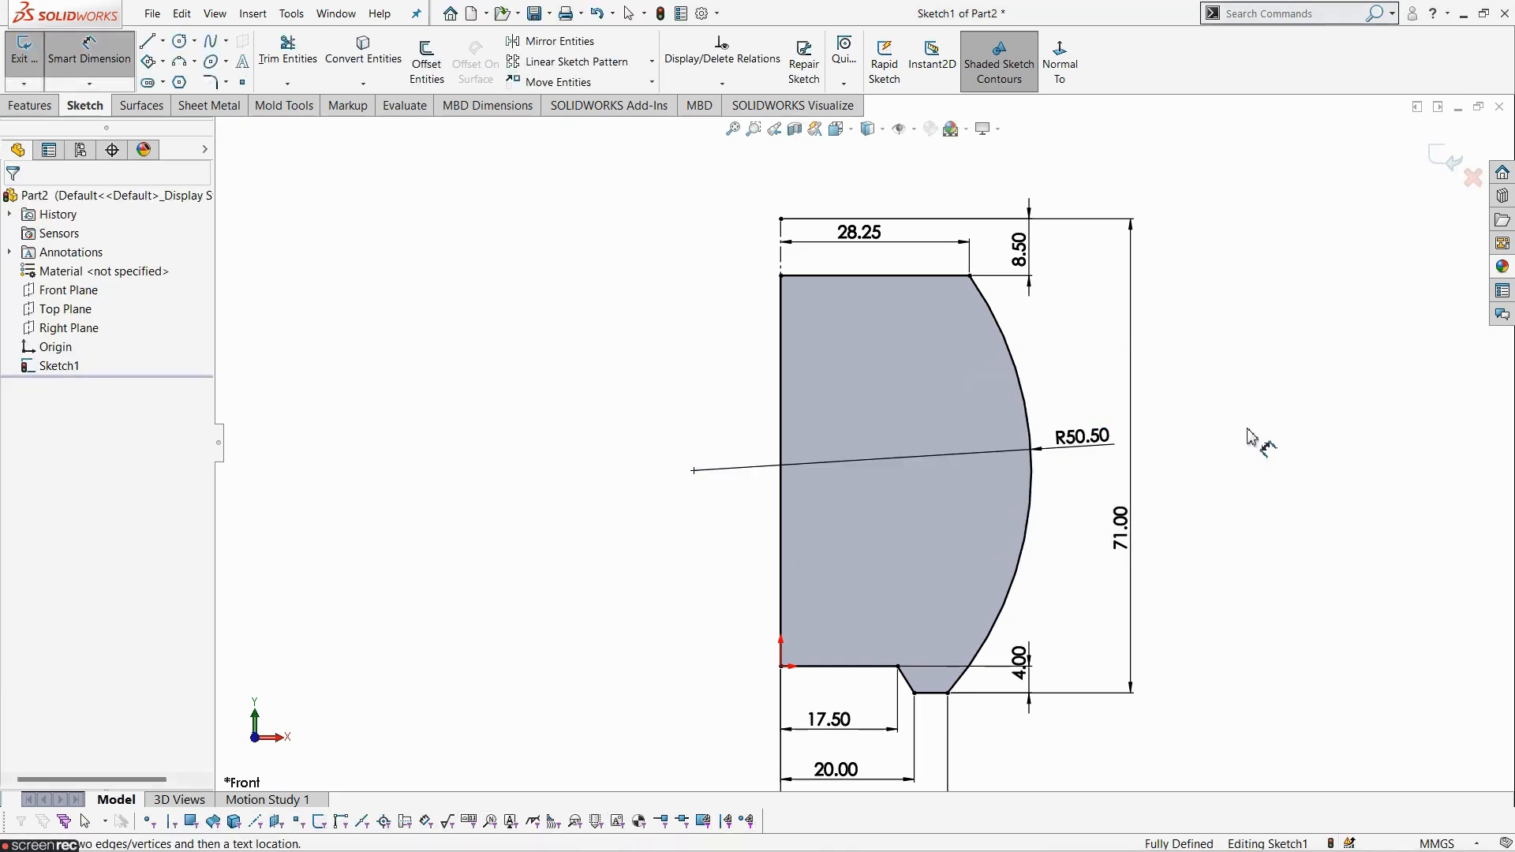
- Exit the sketch and revolve the profile 360 degrees about its vertical axis with Revolved Boss/Base
key(f)
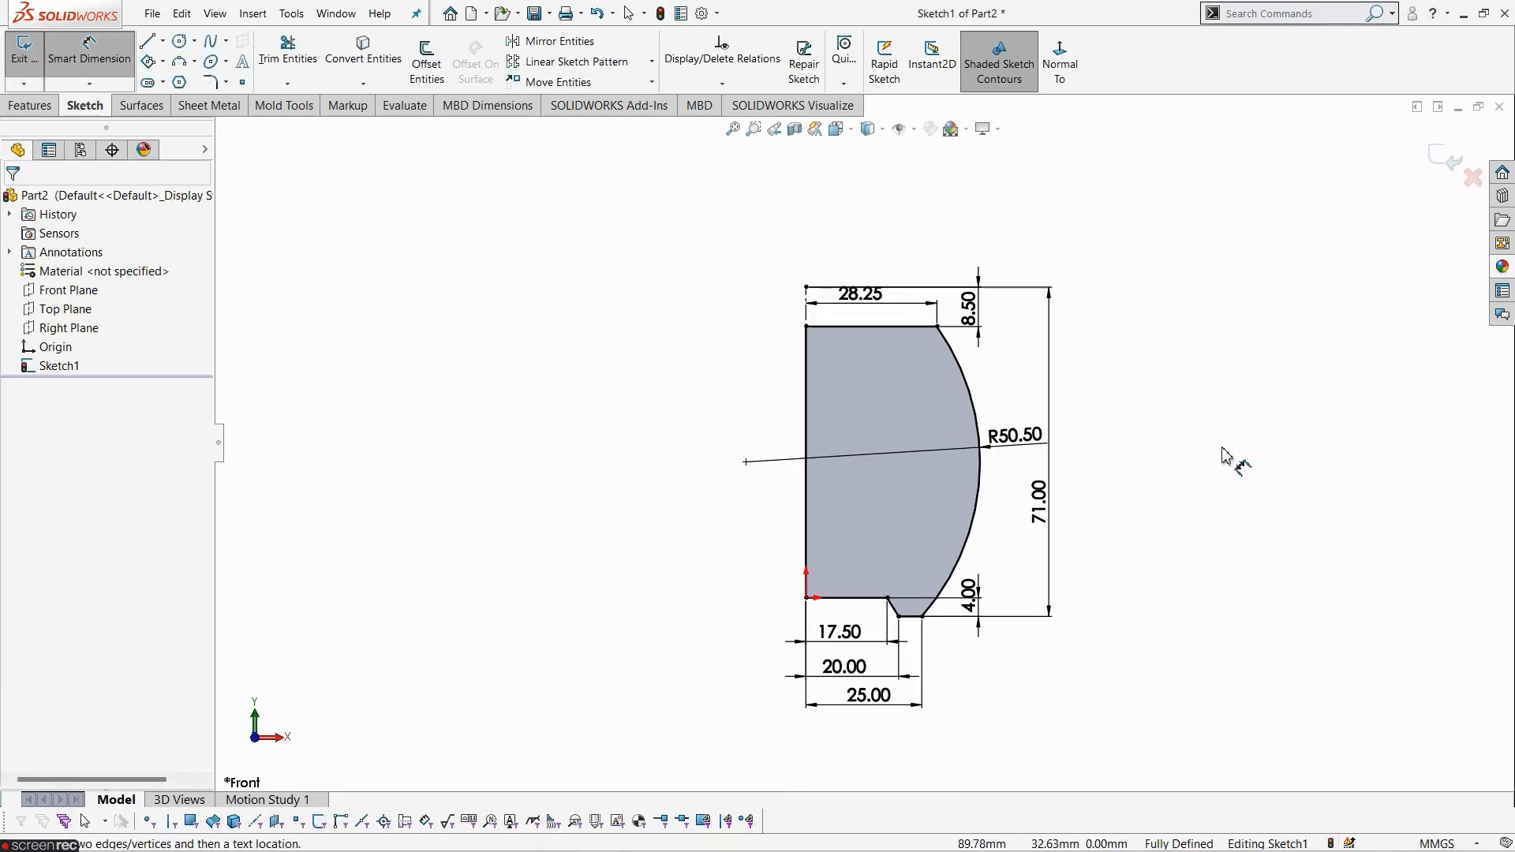
click(1445, 158)
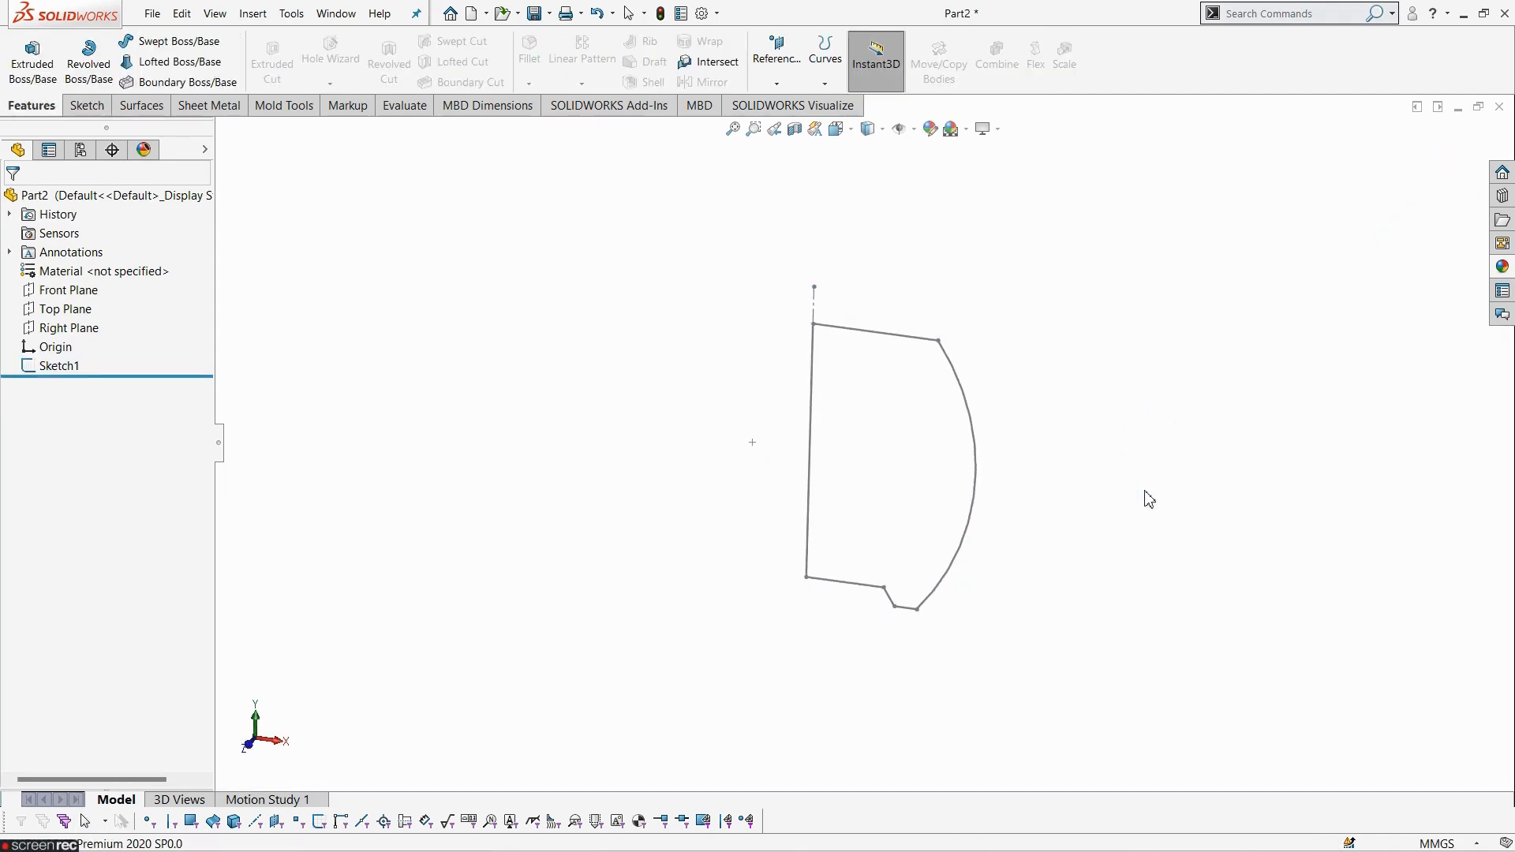
click(88, 59)
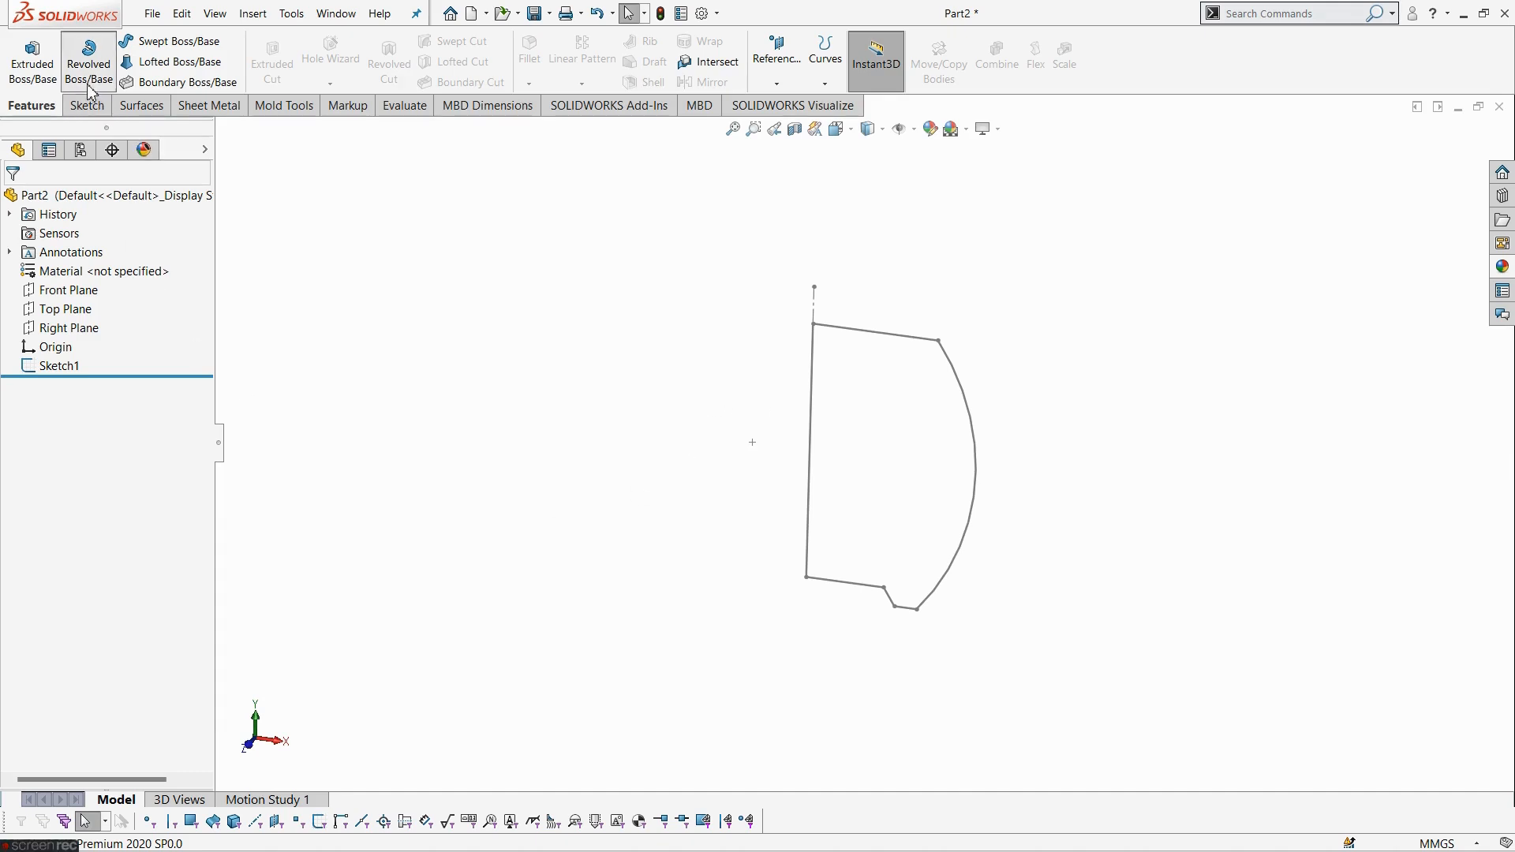
click(812, 447)
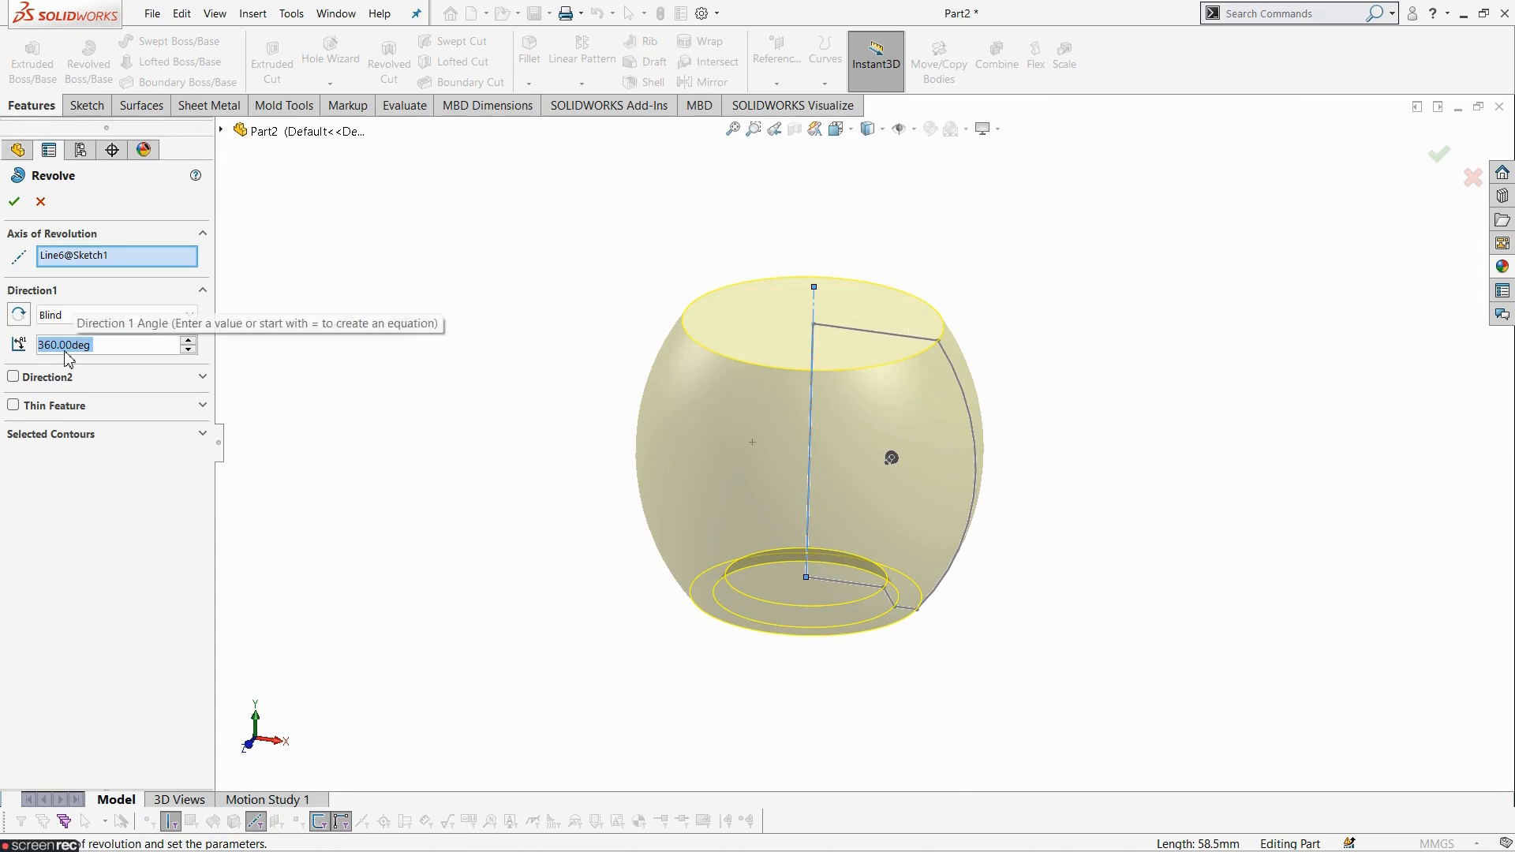
click(14, 201)
click(321, 272)
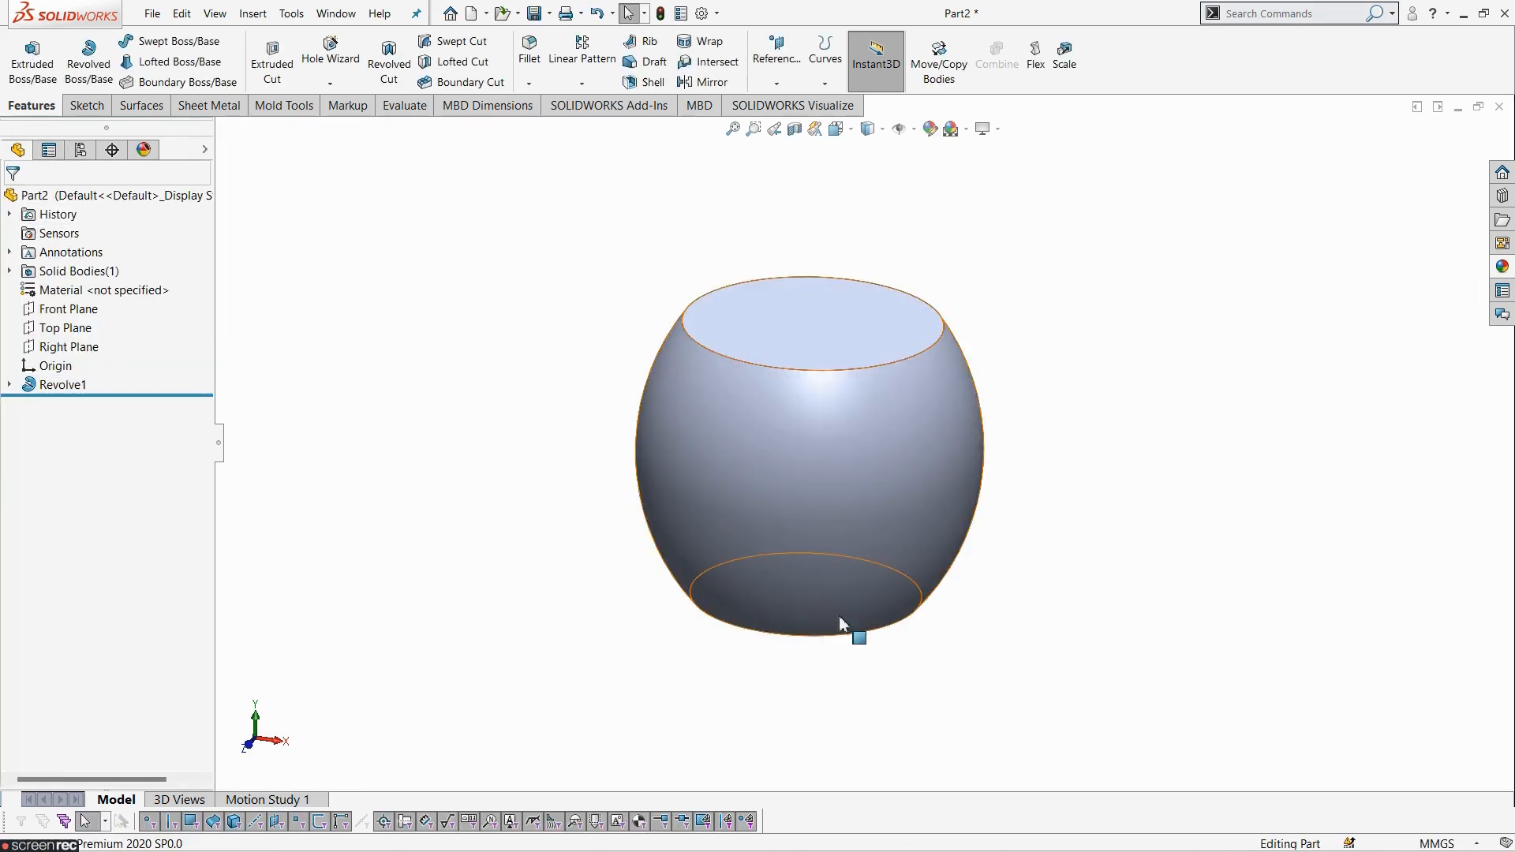
- Switch to the image viewer to examine the 1113 jar drawing's rim and section dimensions, and return to SOLIDWORKS
click(1463, 19)
click(1007, 829)
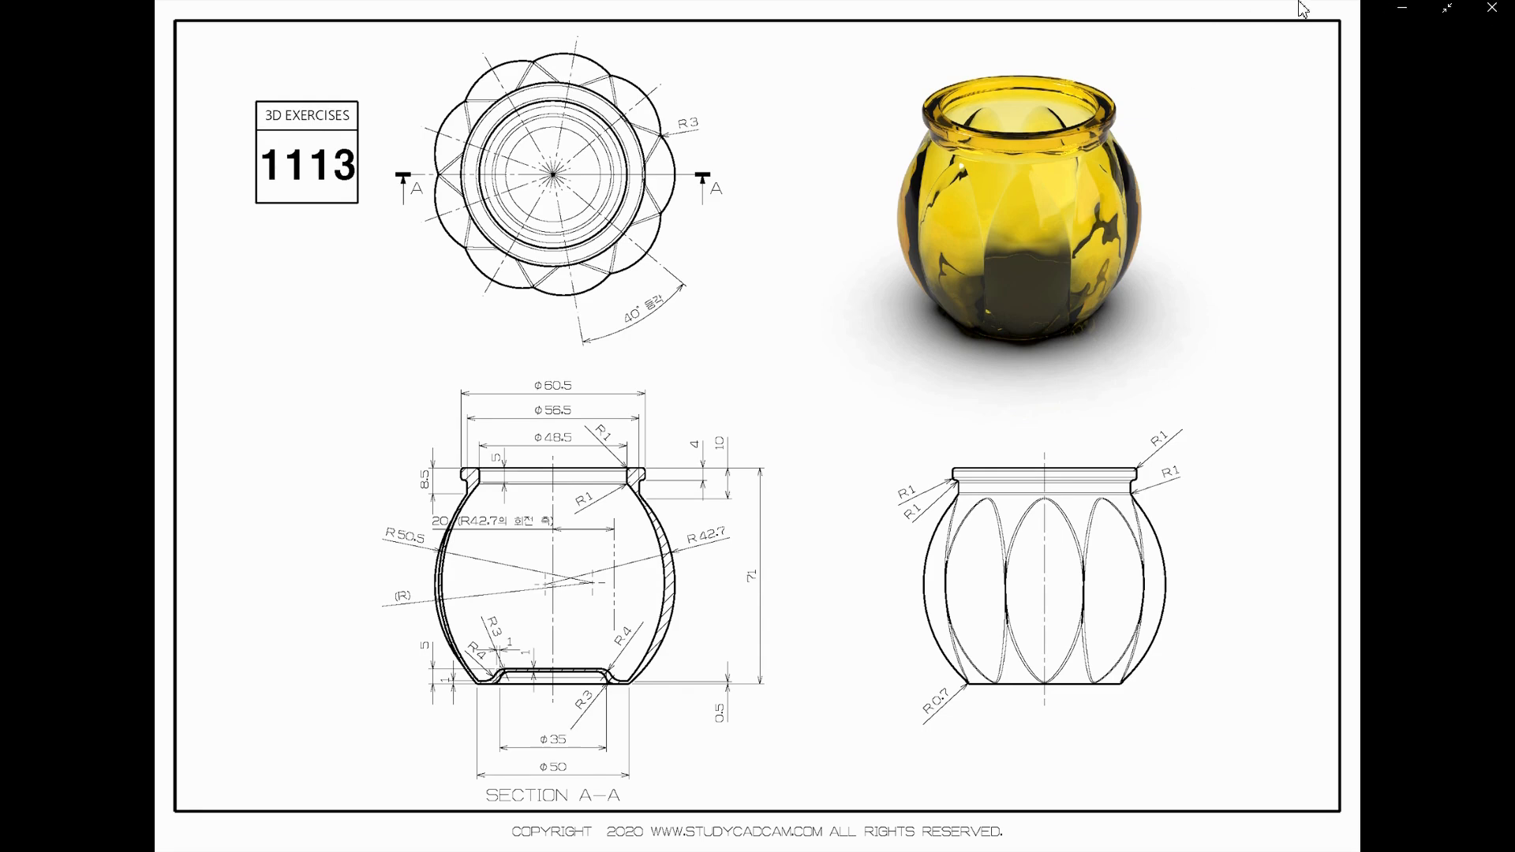
click(1400, 8)
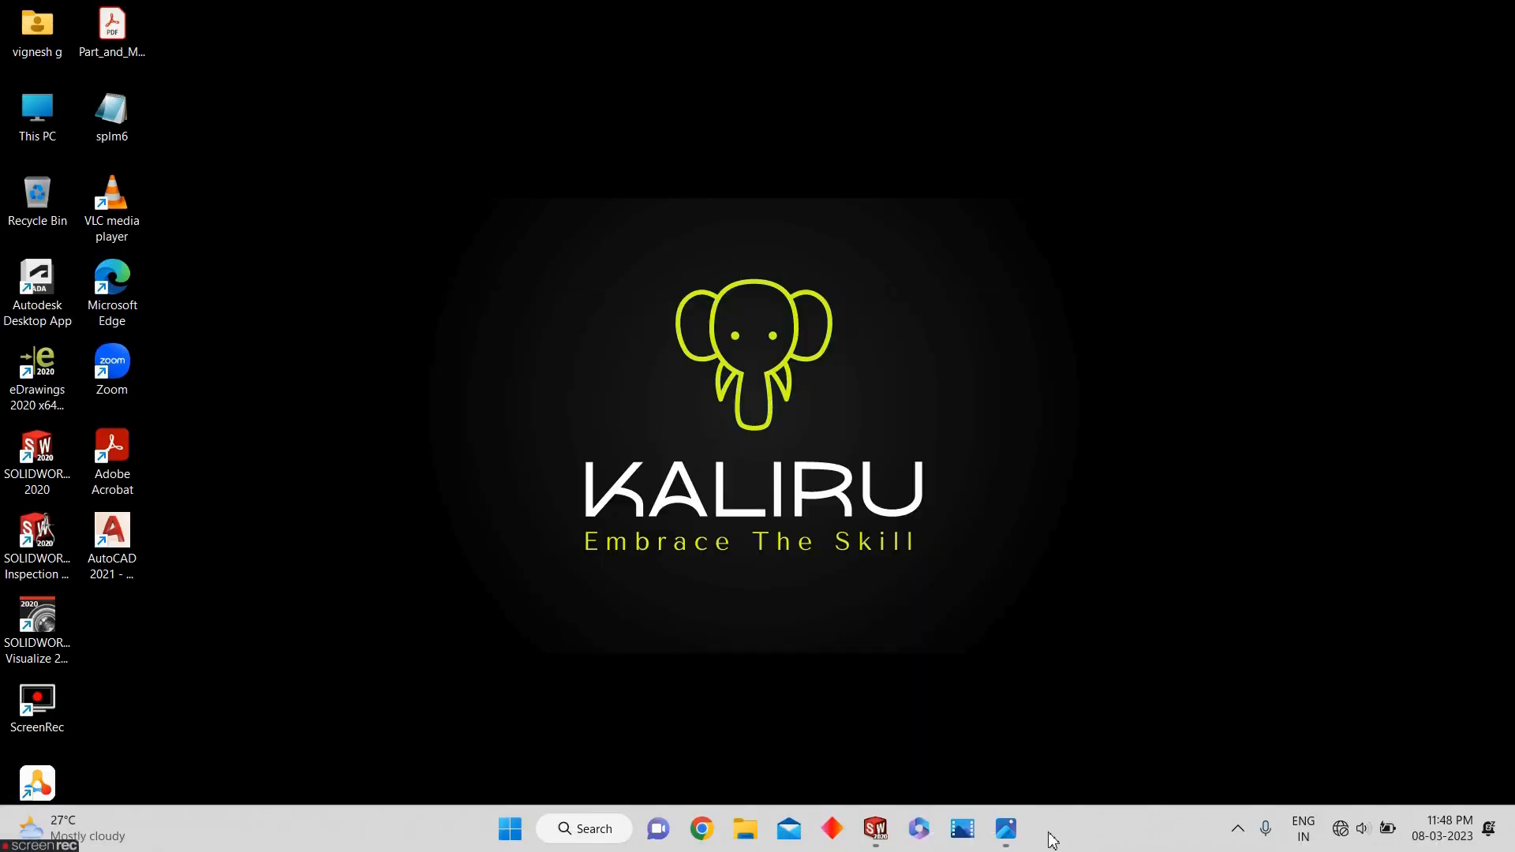
click(888, 831)
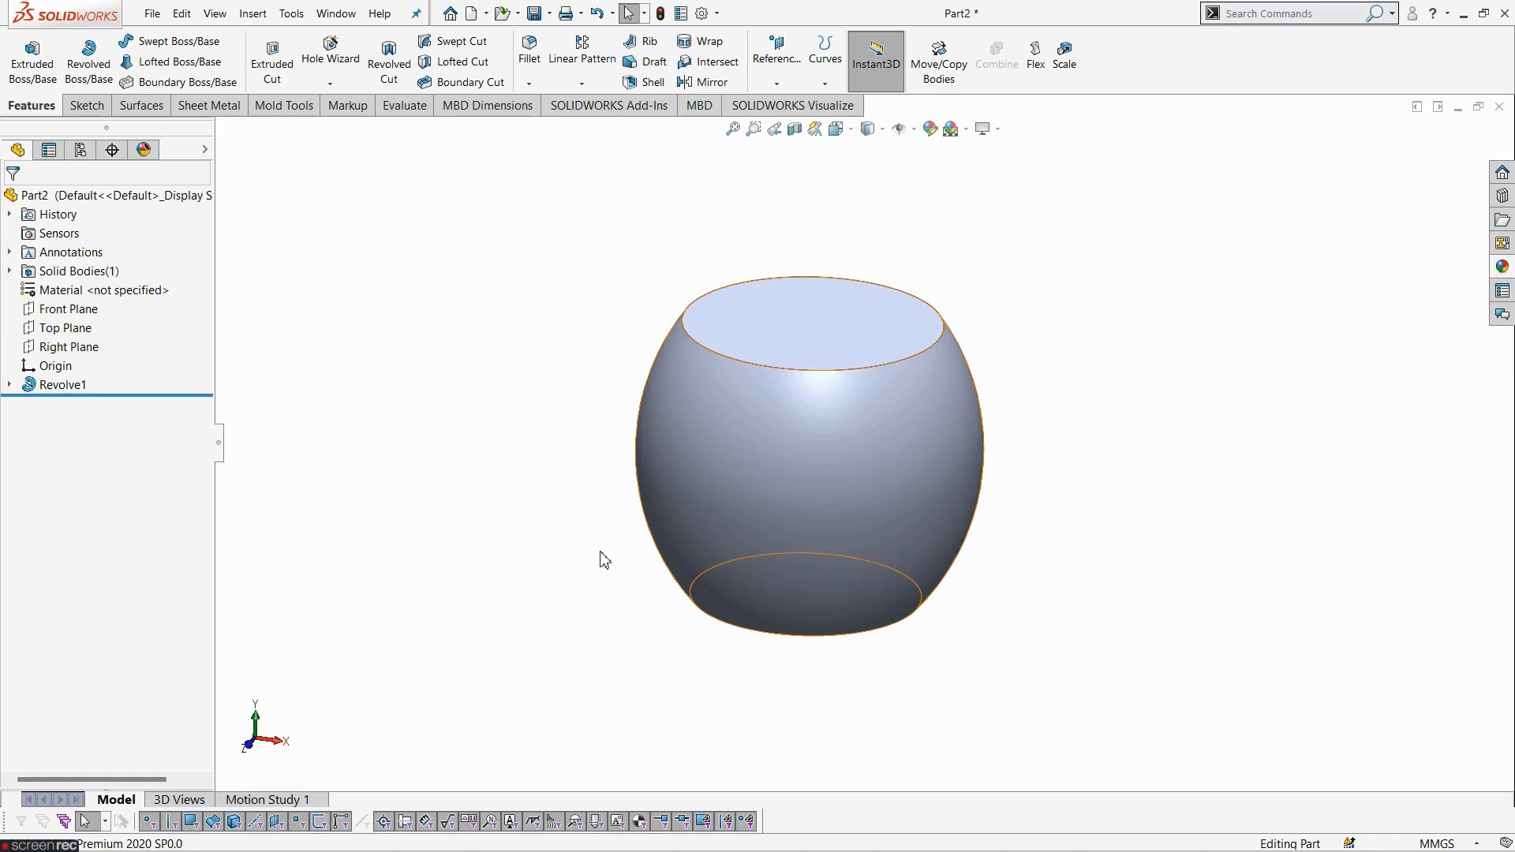
- Sketch a three-point arc of about 39 mm radius on the Front Plane, bulging outside the body's +X side
click(101, 315)
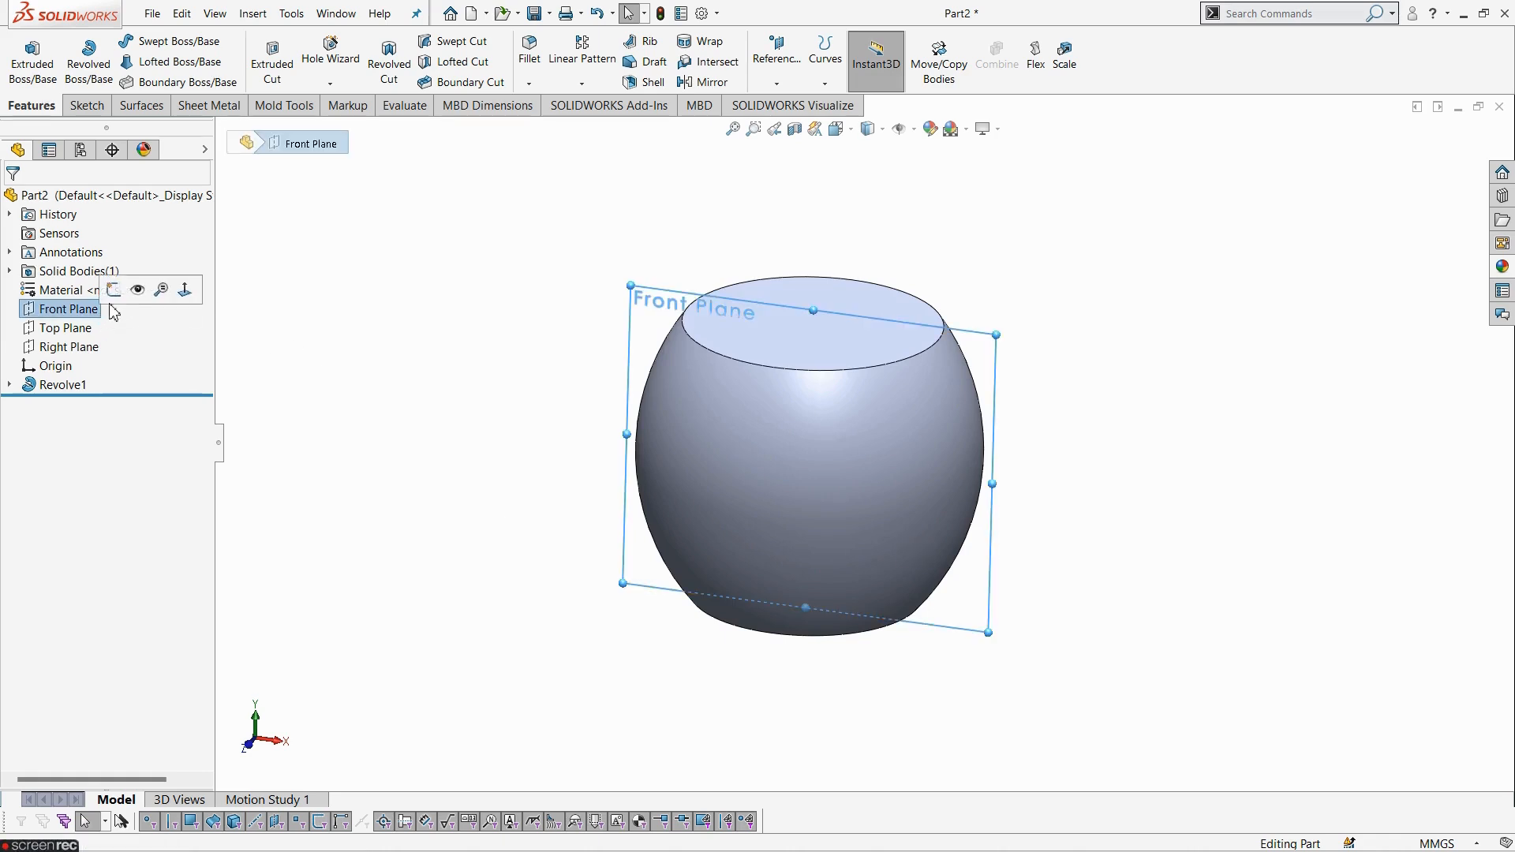
click(114, 291)
click(875, 177)
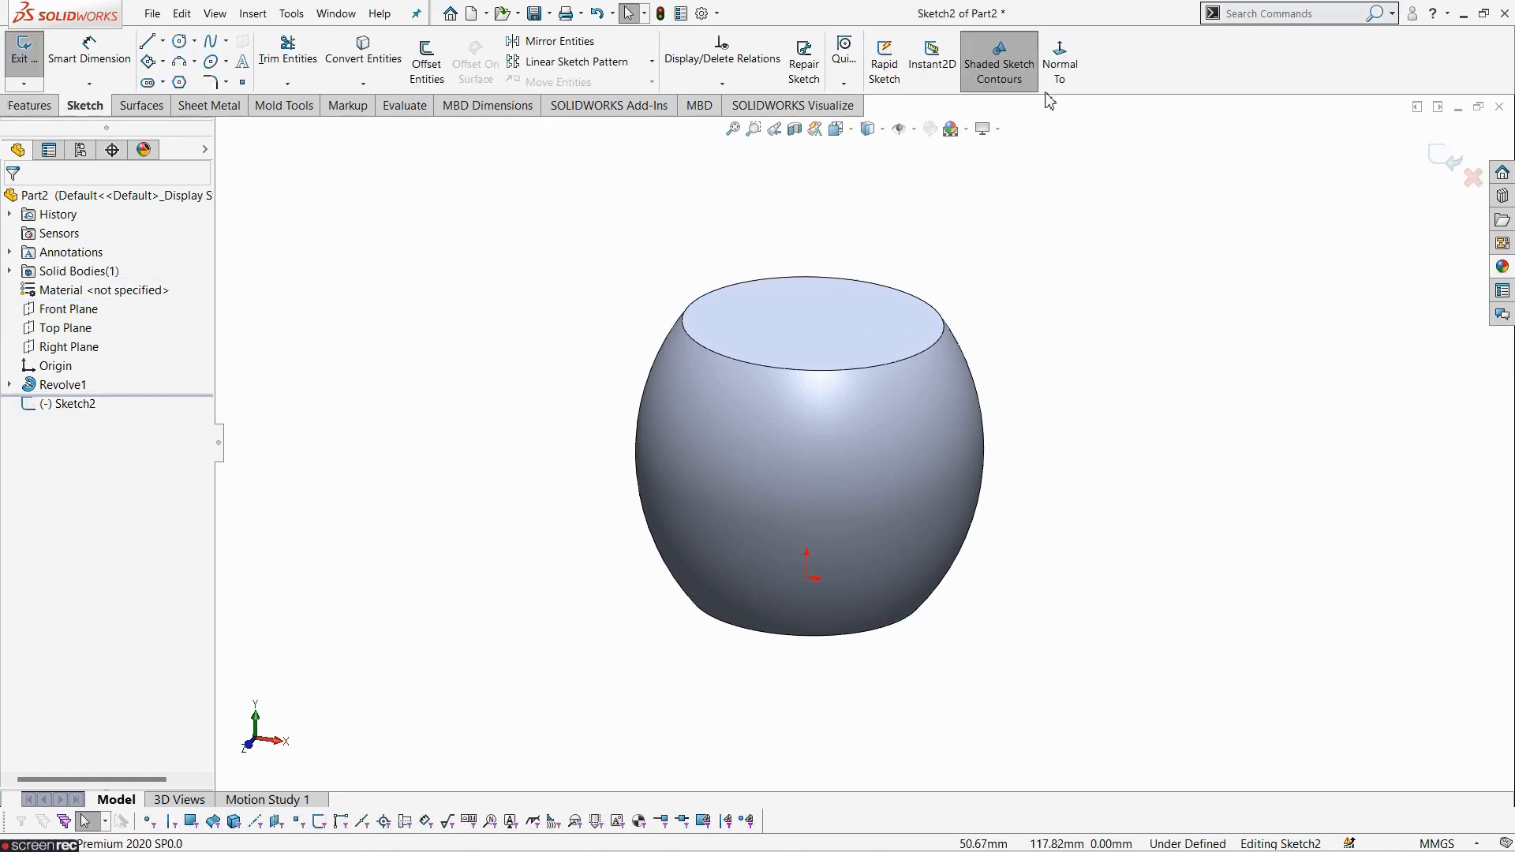
click(1058, 67)
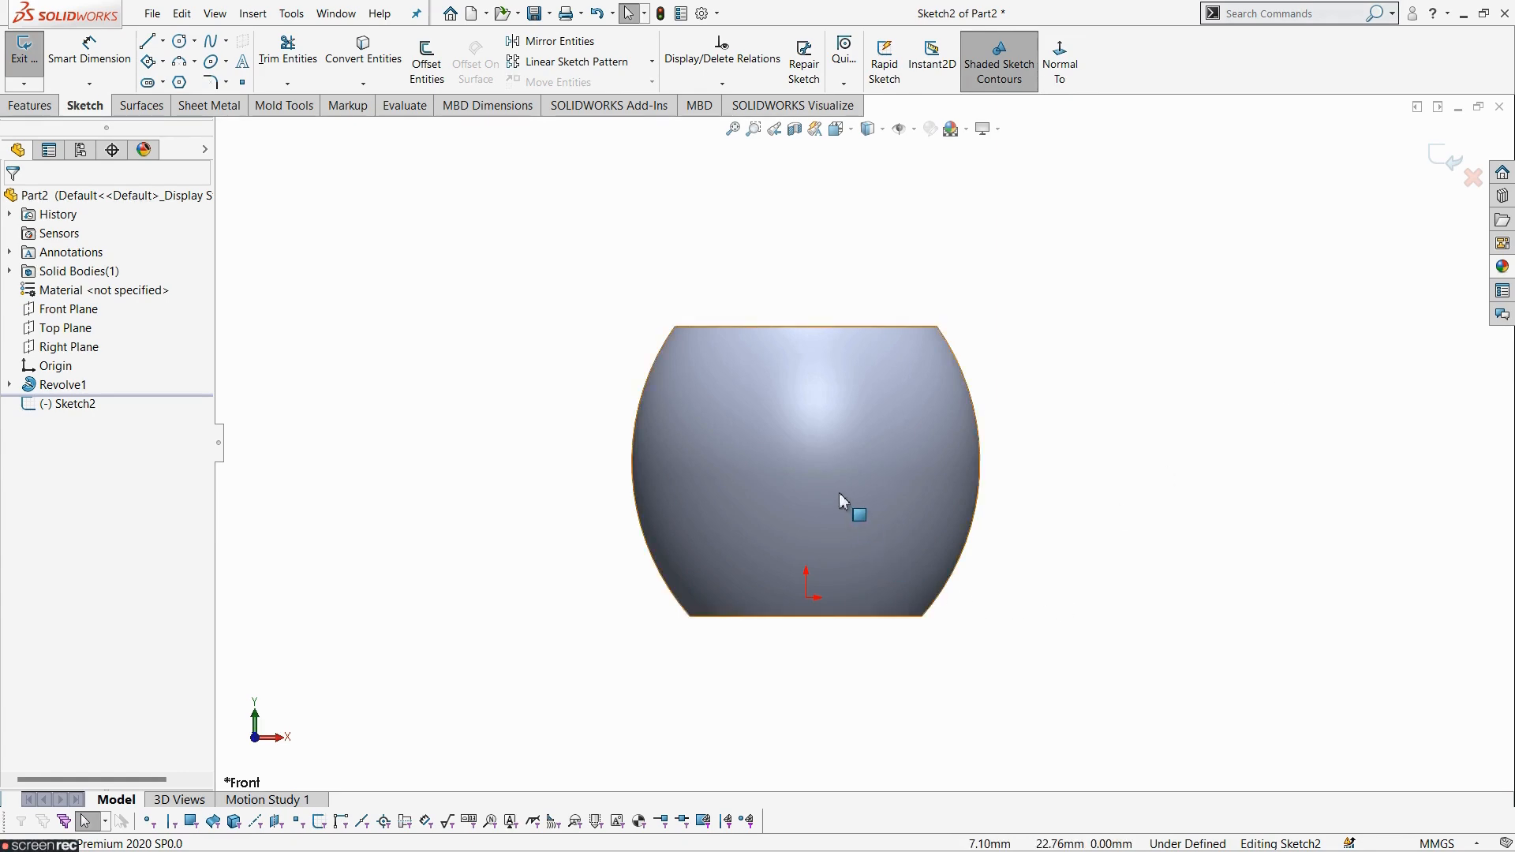
scroll(840, 493, down, 2)
click(179, 62)
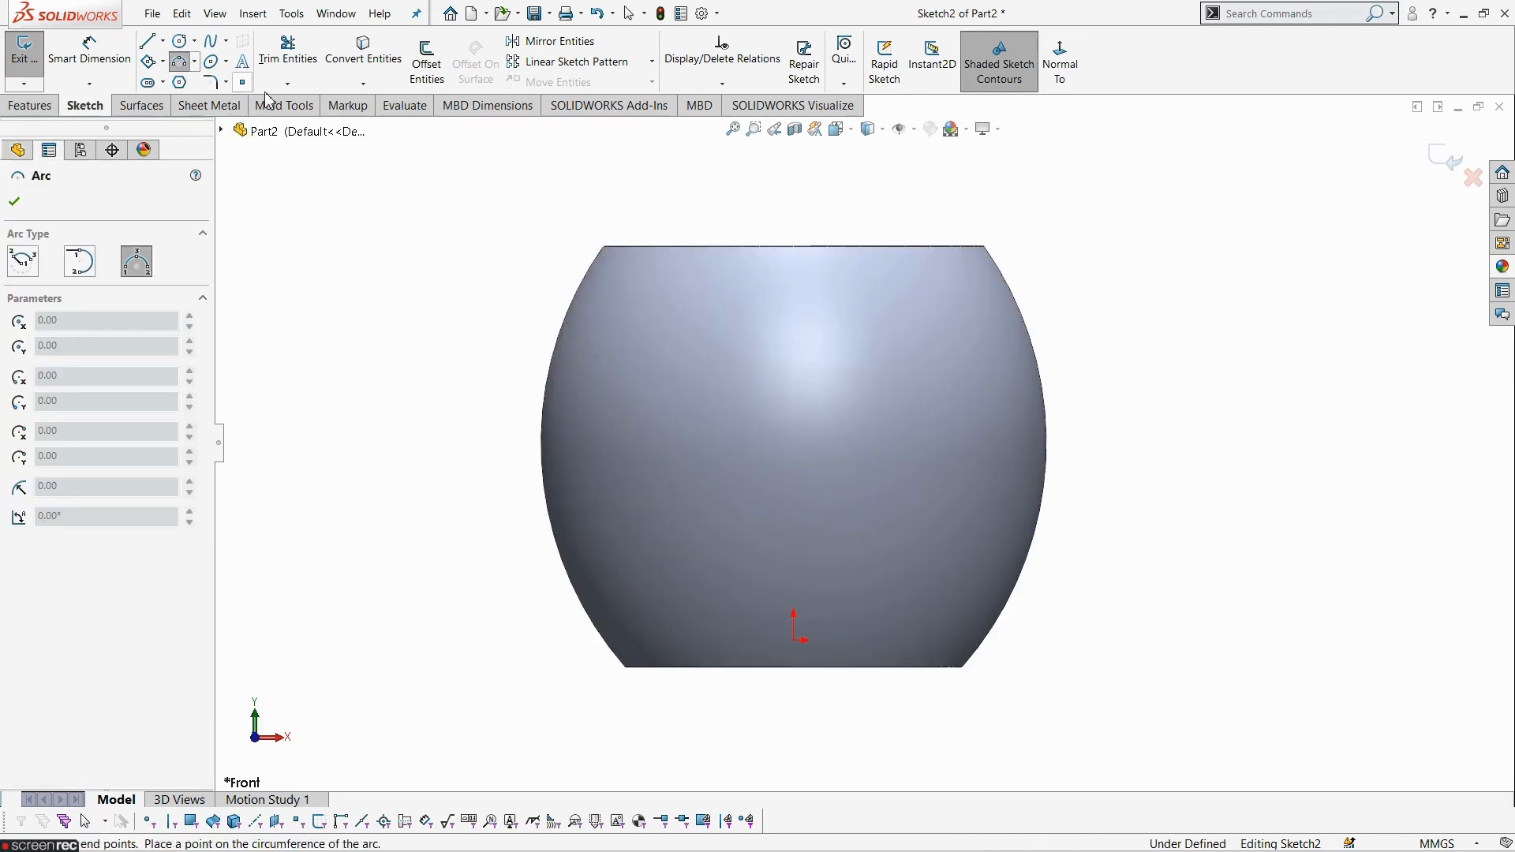
click(1013, 294)
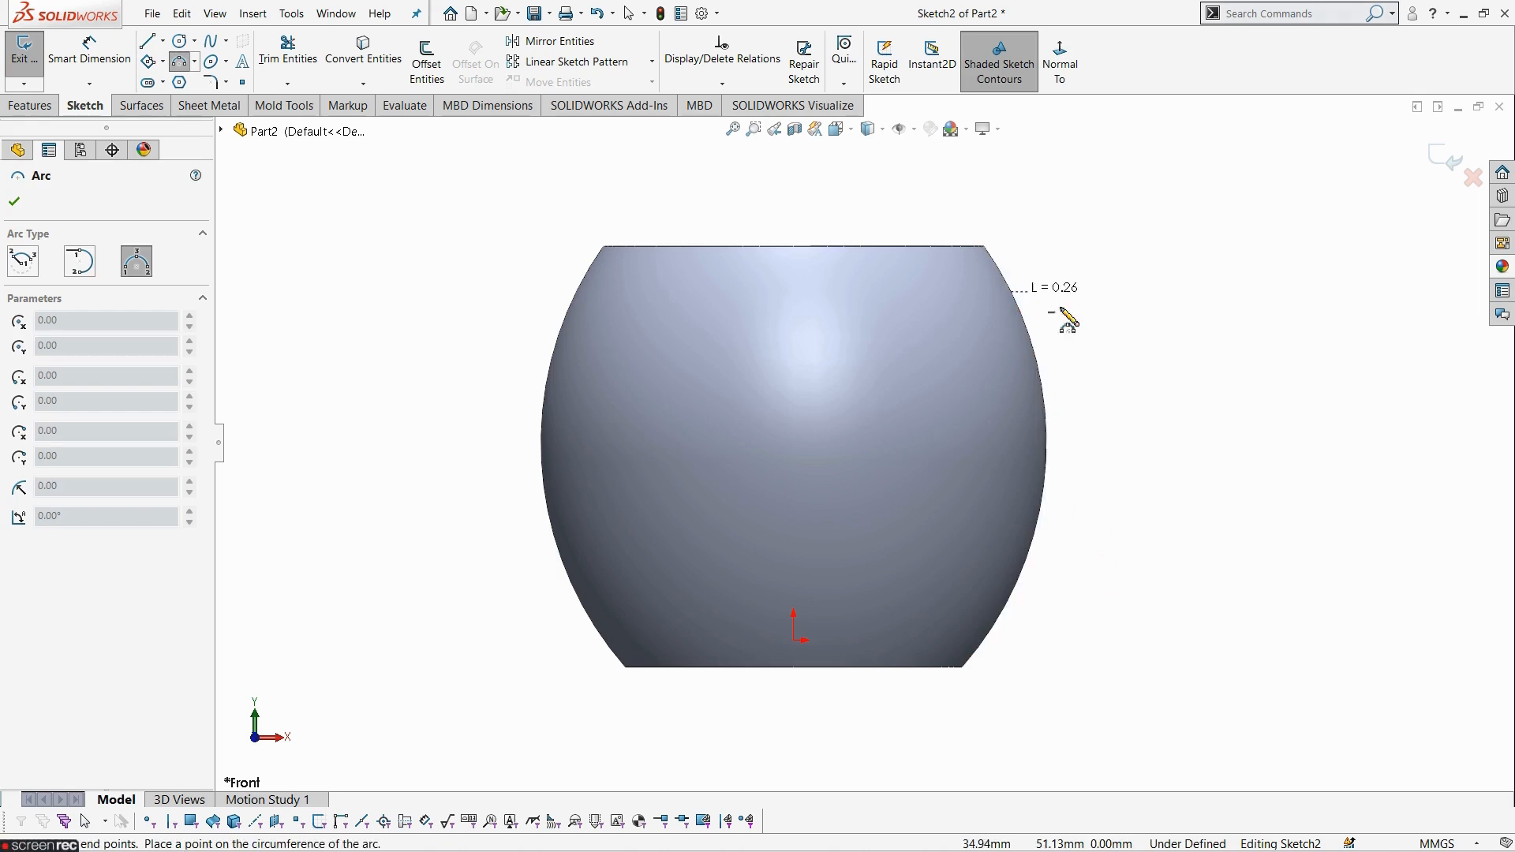
click(983, 638)
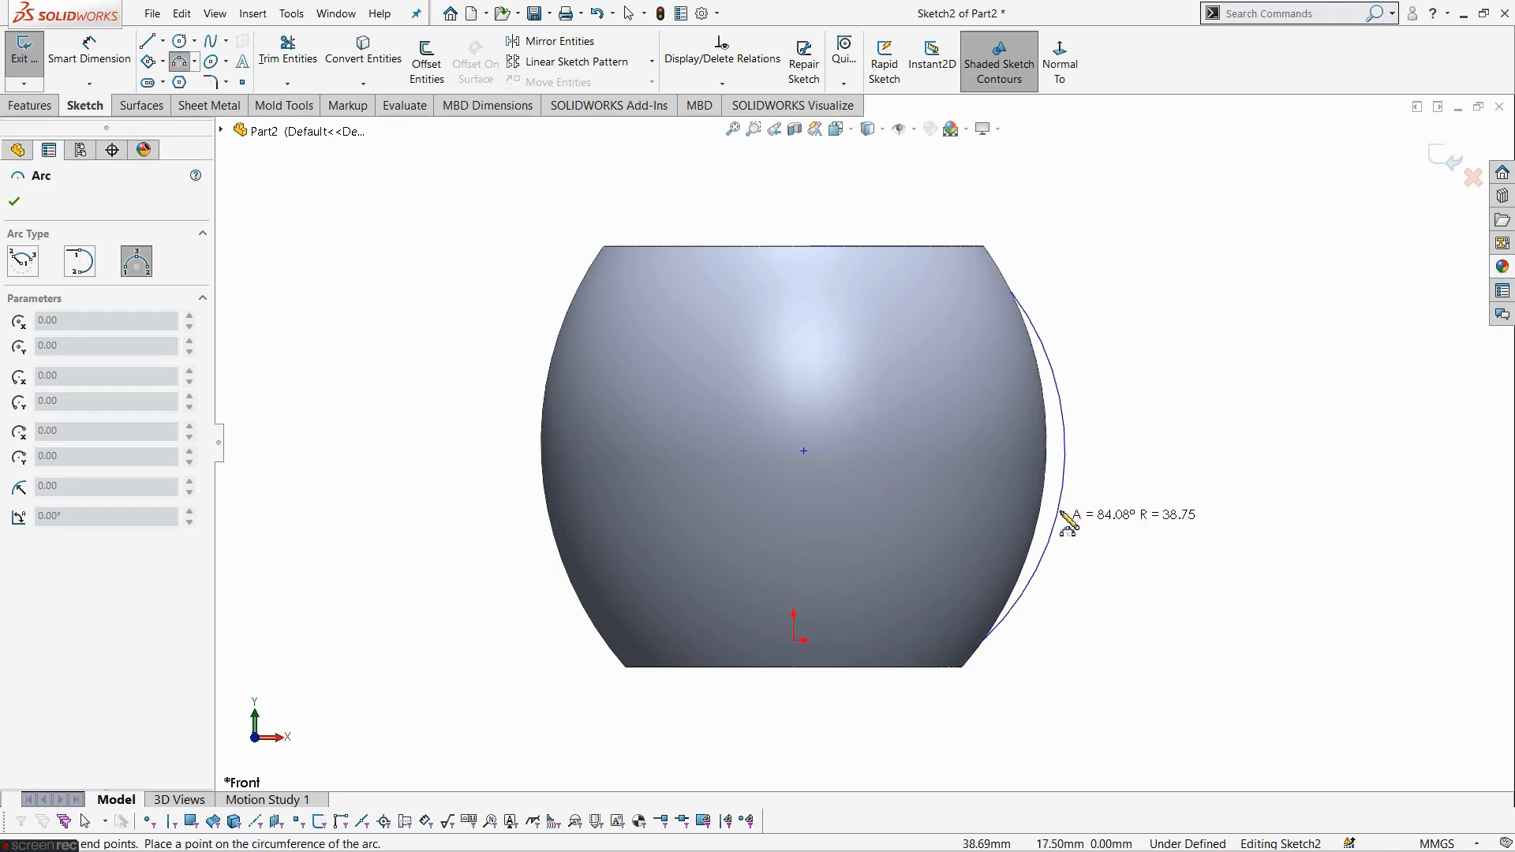
click(1064, 471)
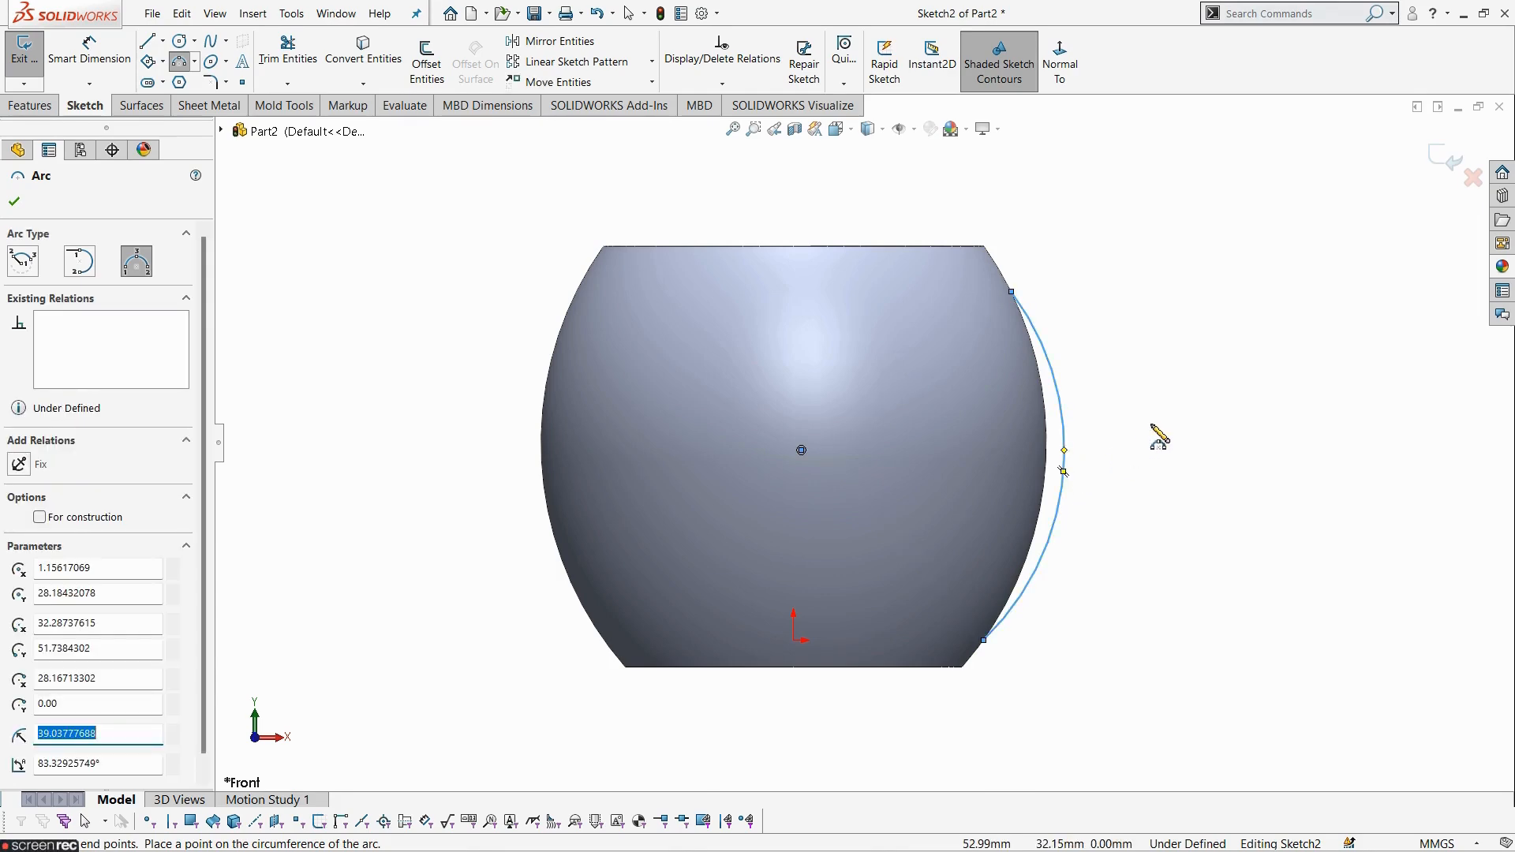
key(Escape)
- Move the arc's lower endpoint to the body's lower corner and make it coincident with the bottom edge
scroll(1018, 681, down, 3)
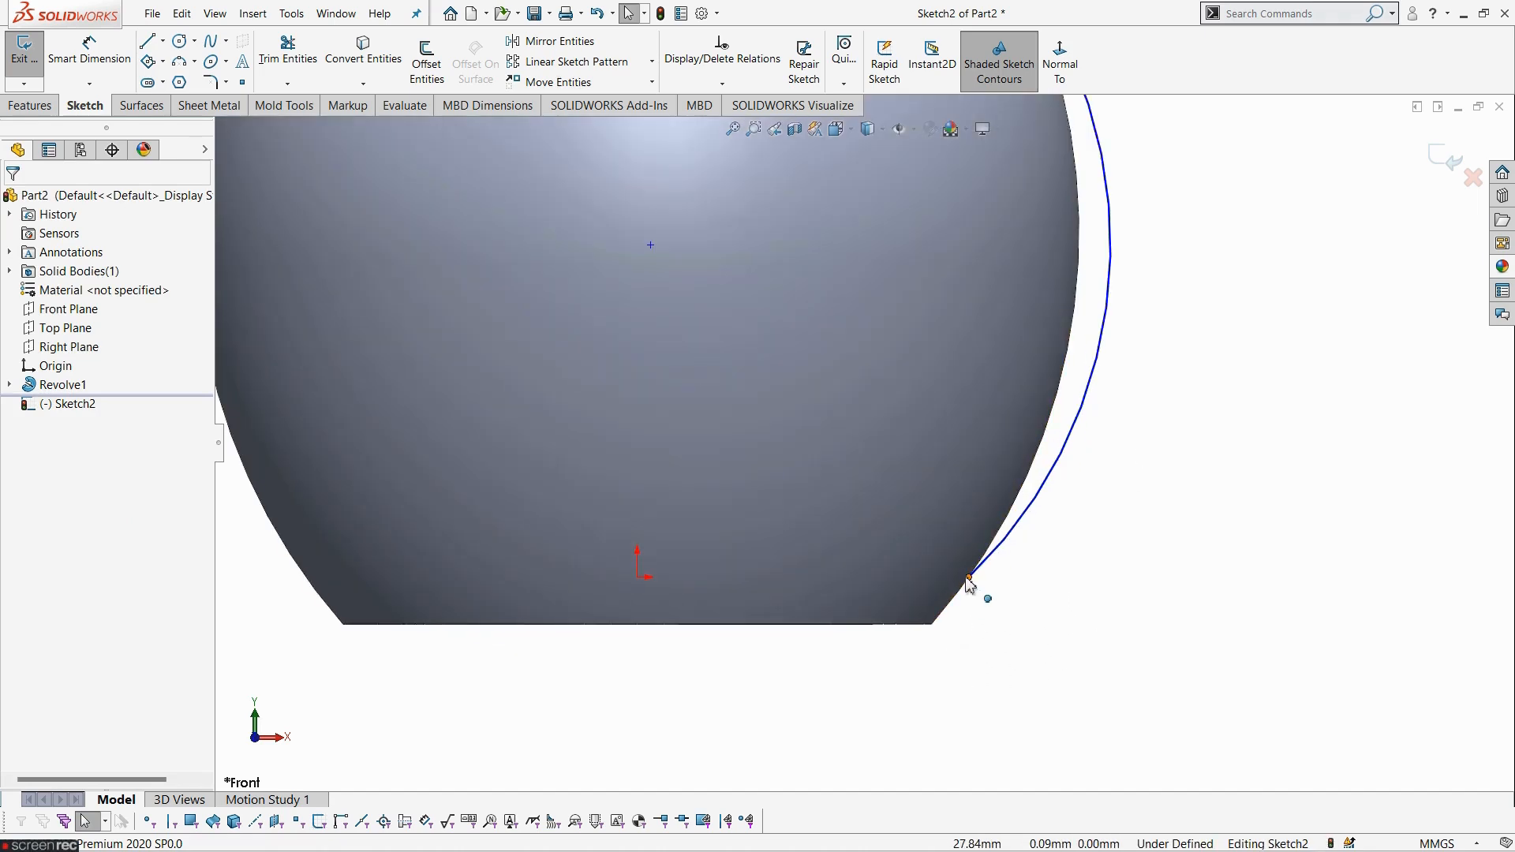
drag(967, 581, 945, 640)
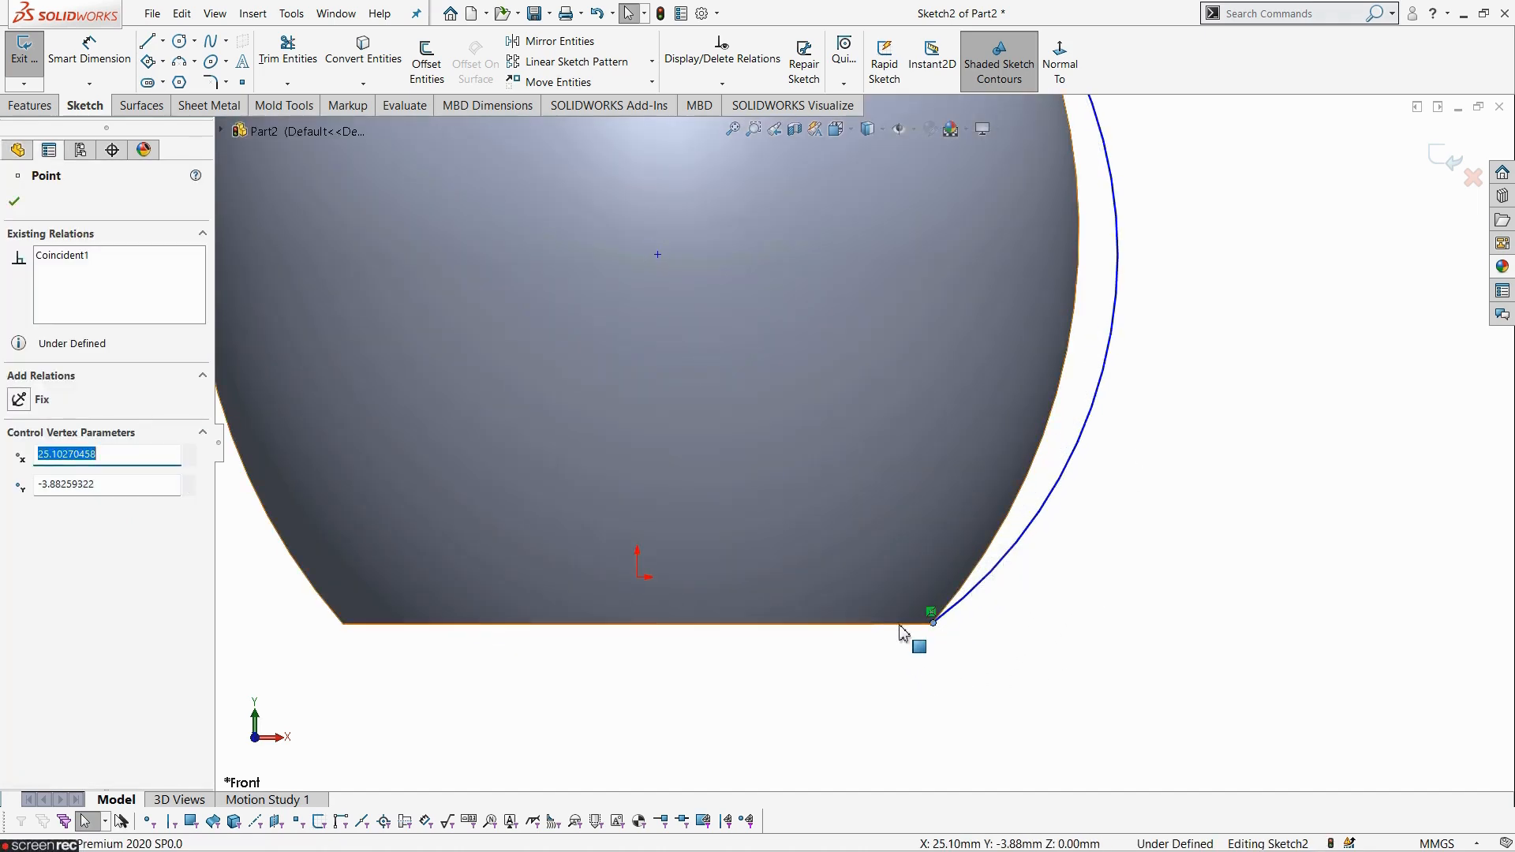
ctrl+click(905, 626)
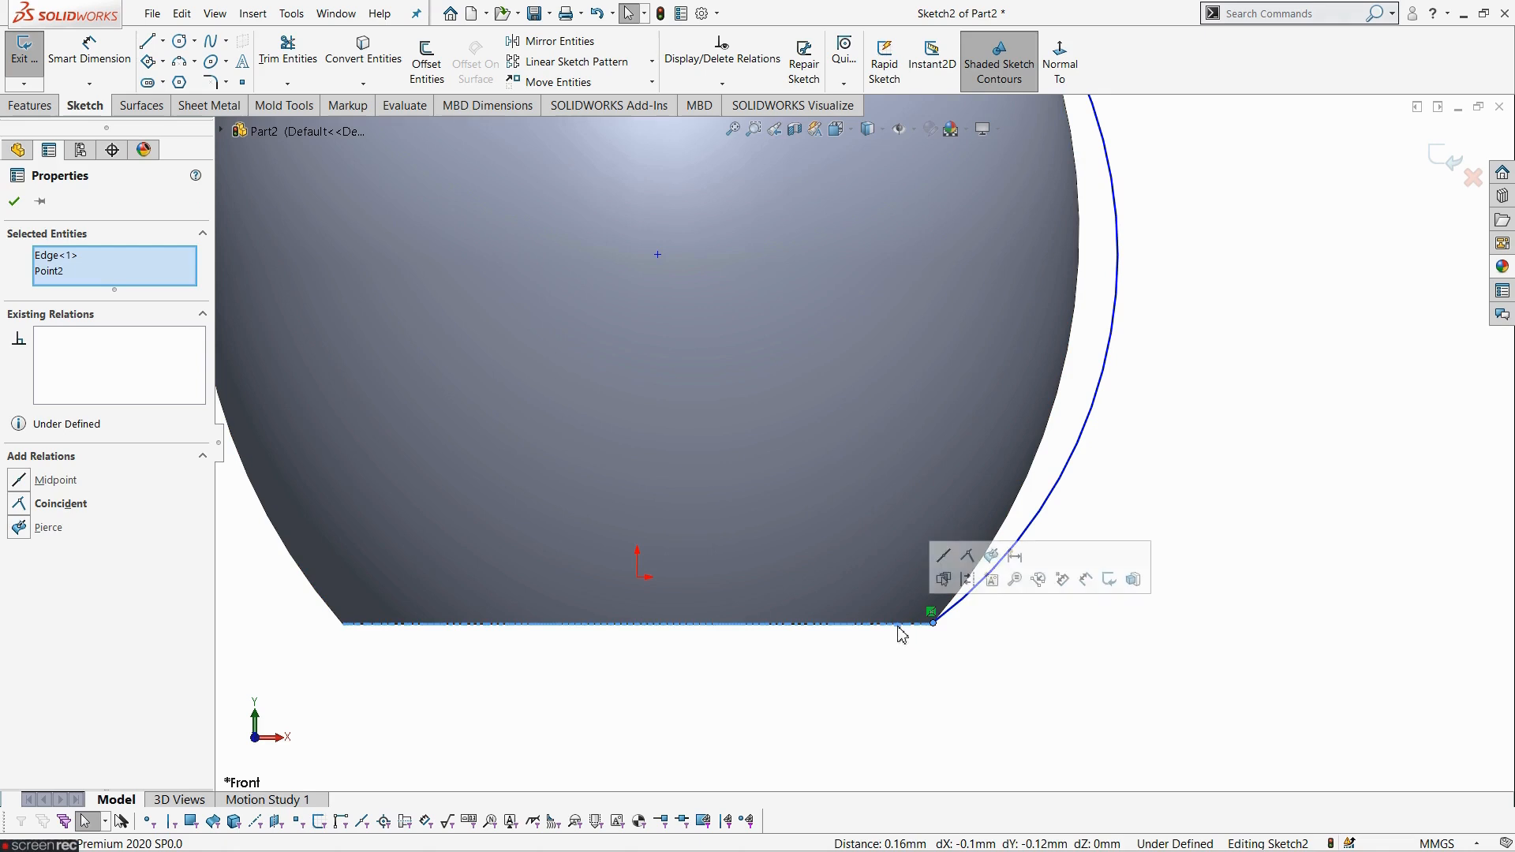
click(968, 556)
click(1025, 683)
- Show Sketch1, the revolved body's profile sketch, while editing the arc sketch
scroll(1006, 651, up, 5)
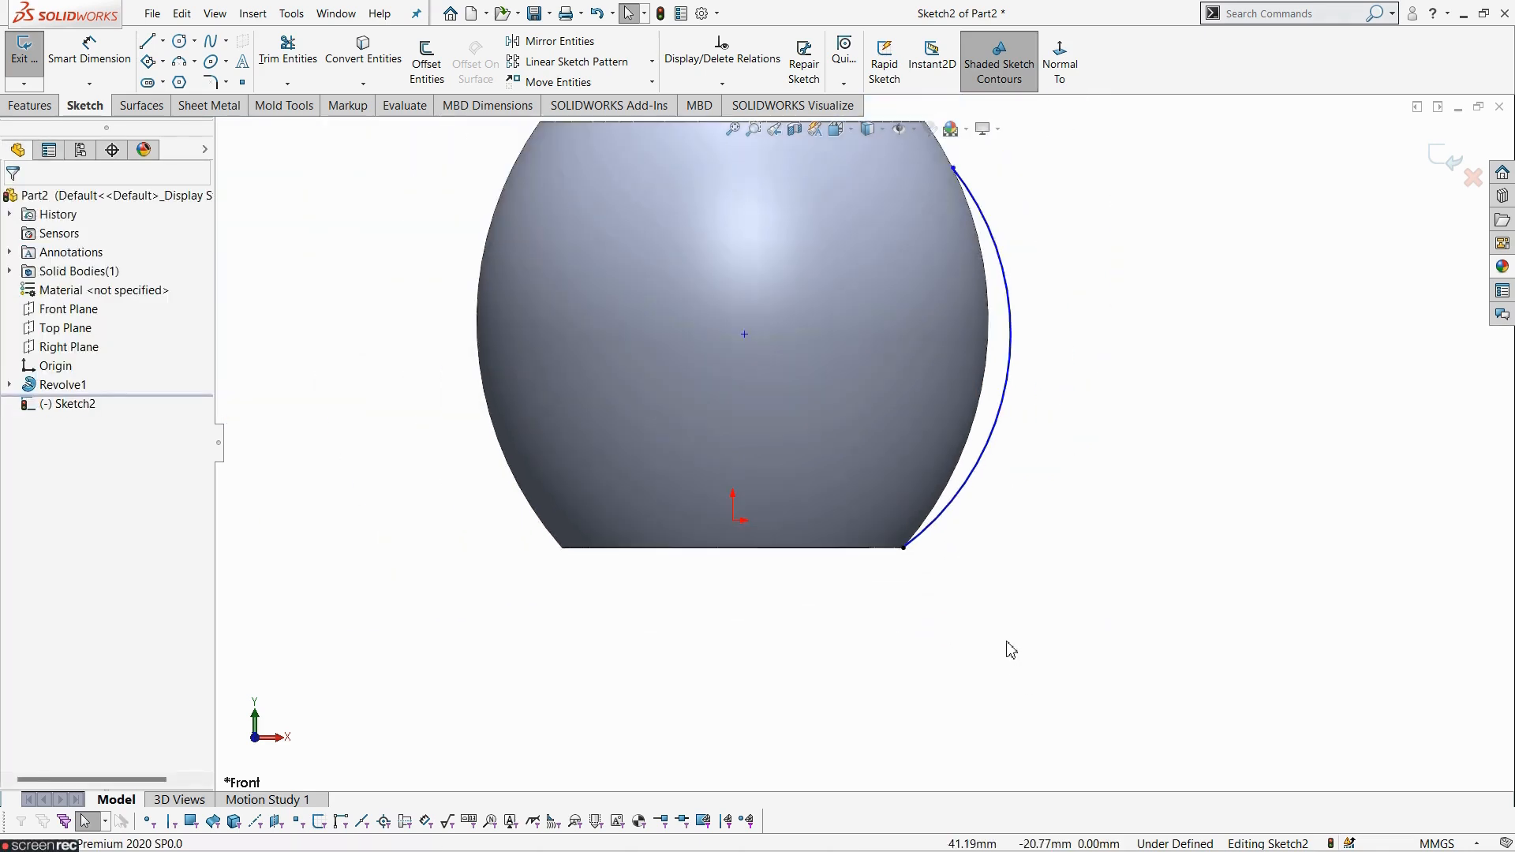
scroll(901, 385, down, 2)
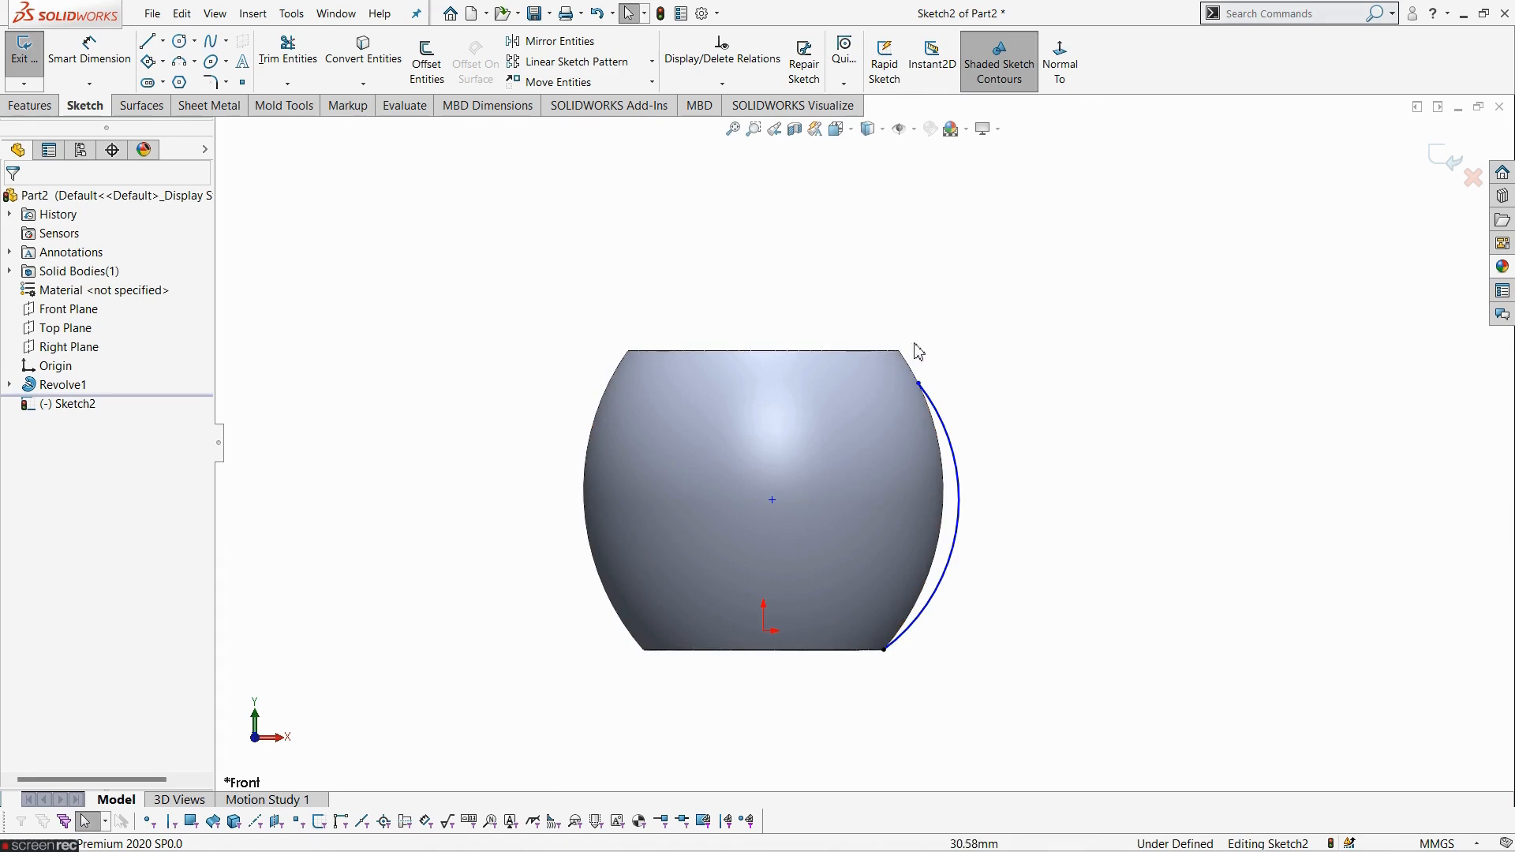
scroll(919, 351, down, 1)
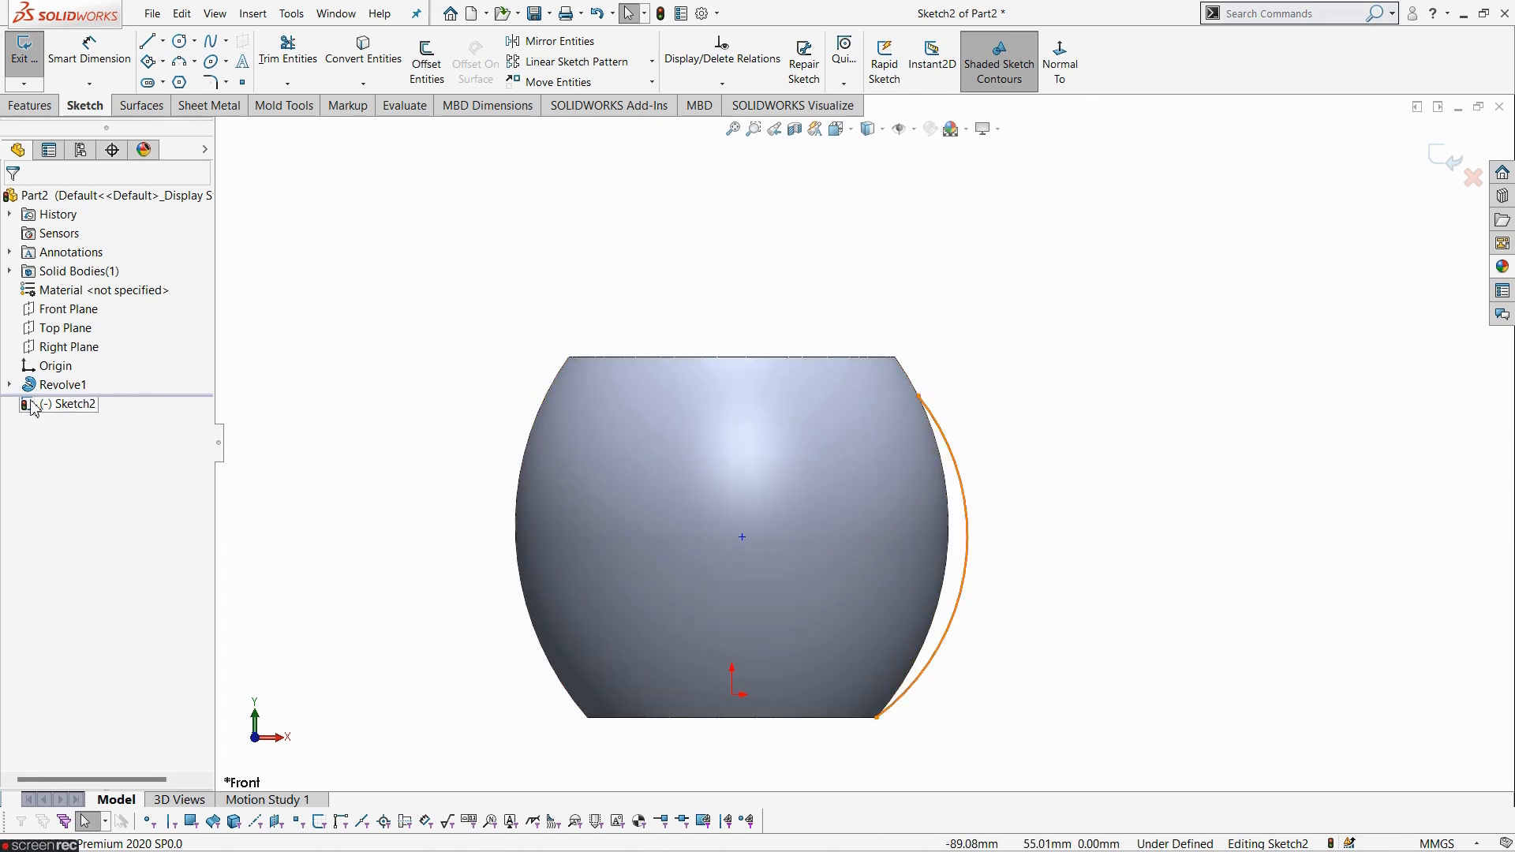
click(9, 385)
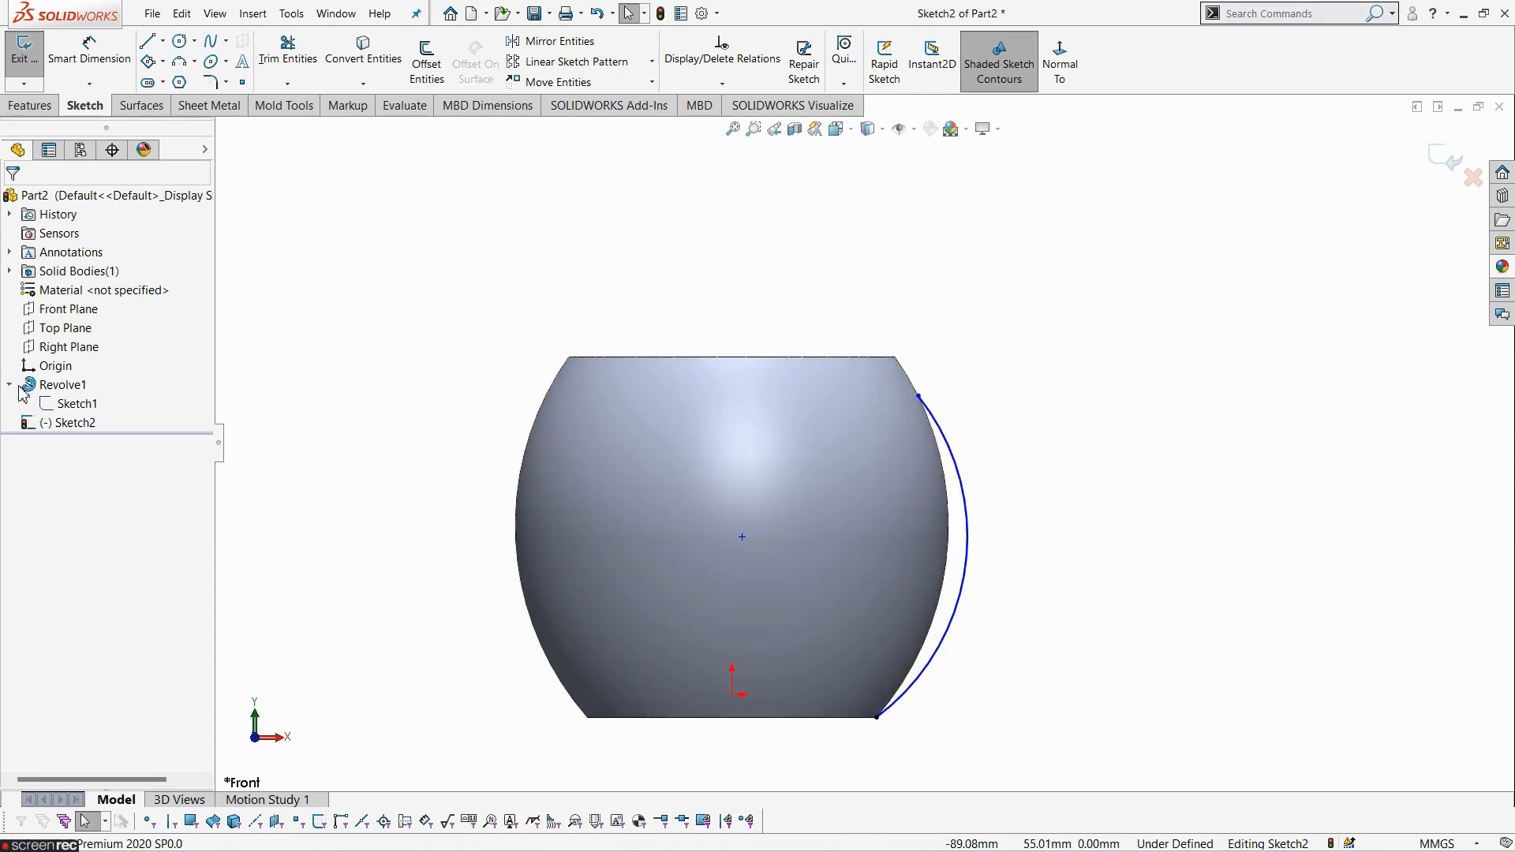
click(70, 405)
click(84, 377)
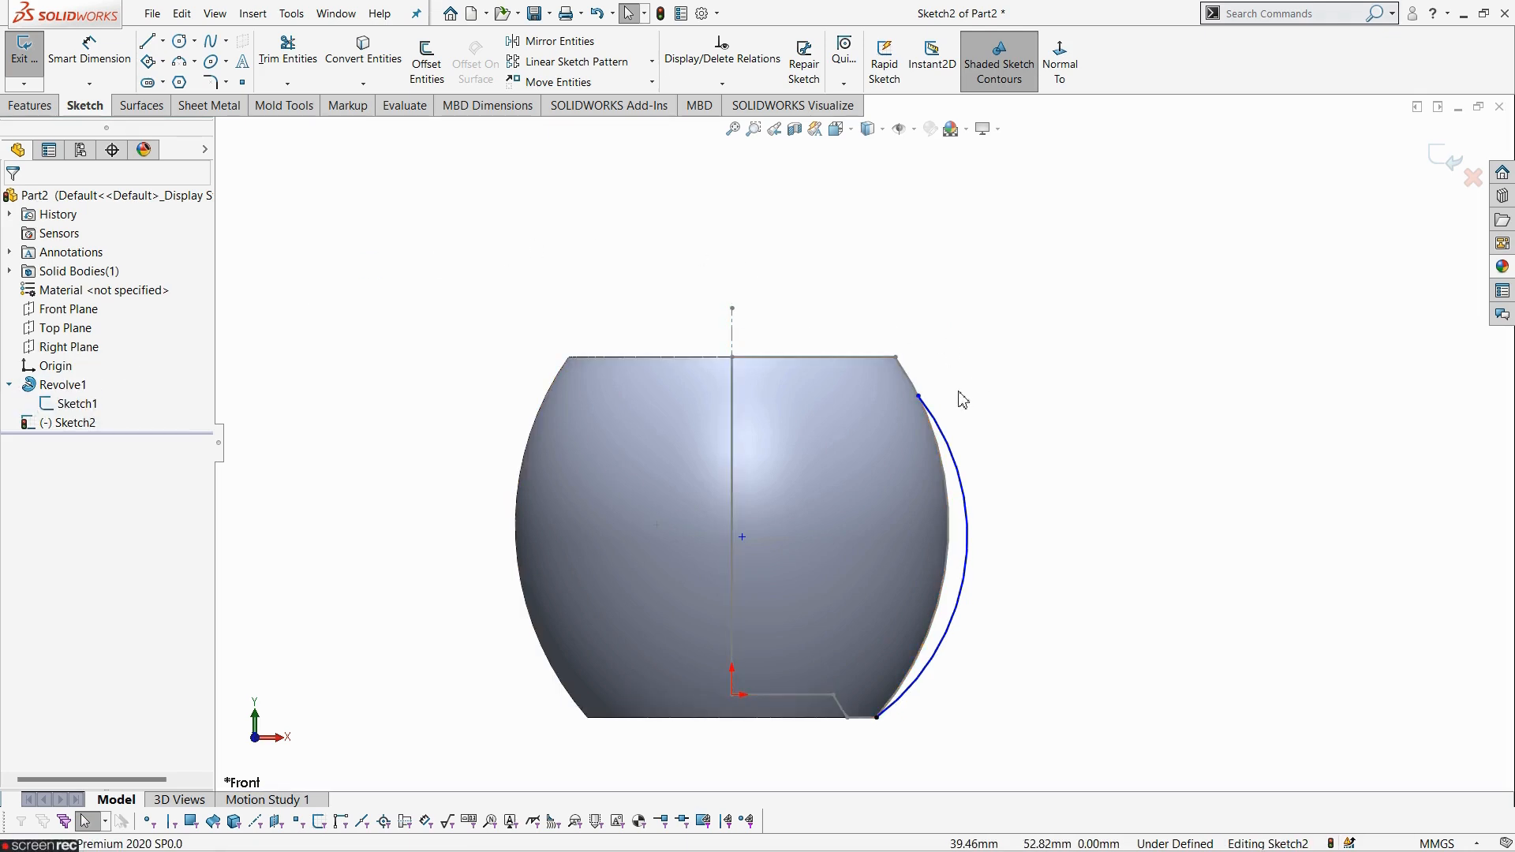
- Dimension the vertical distance from the profile centerline's upper endpoint to the new arc's upper endpoint as 10 mm
click(89, 49)
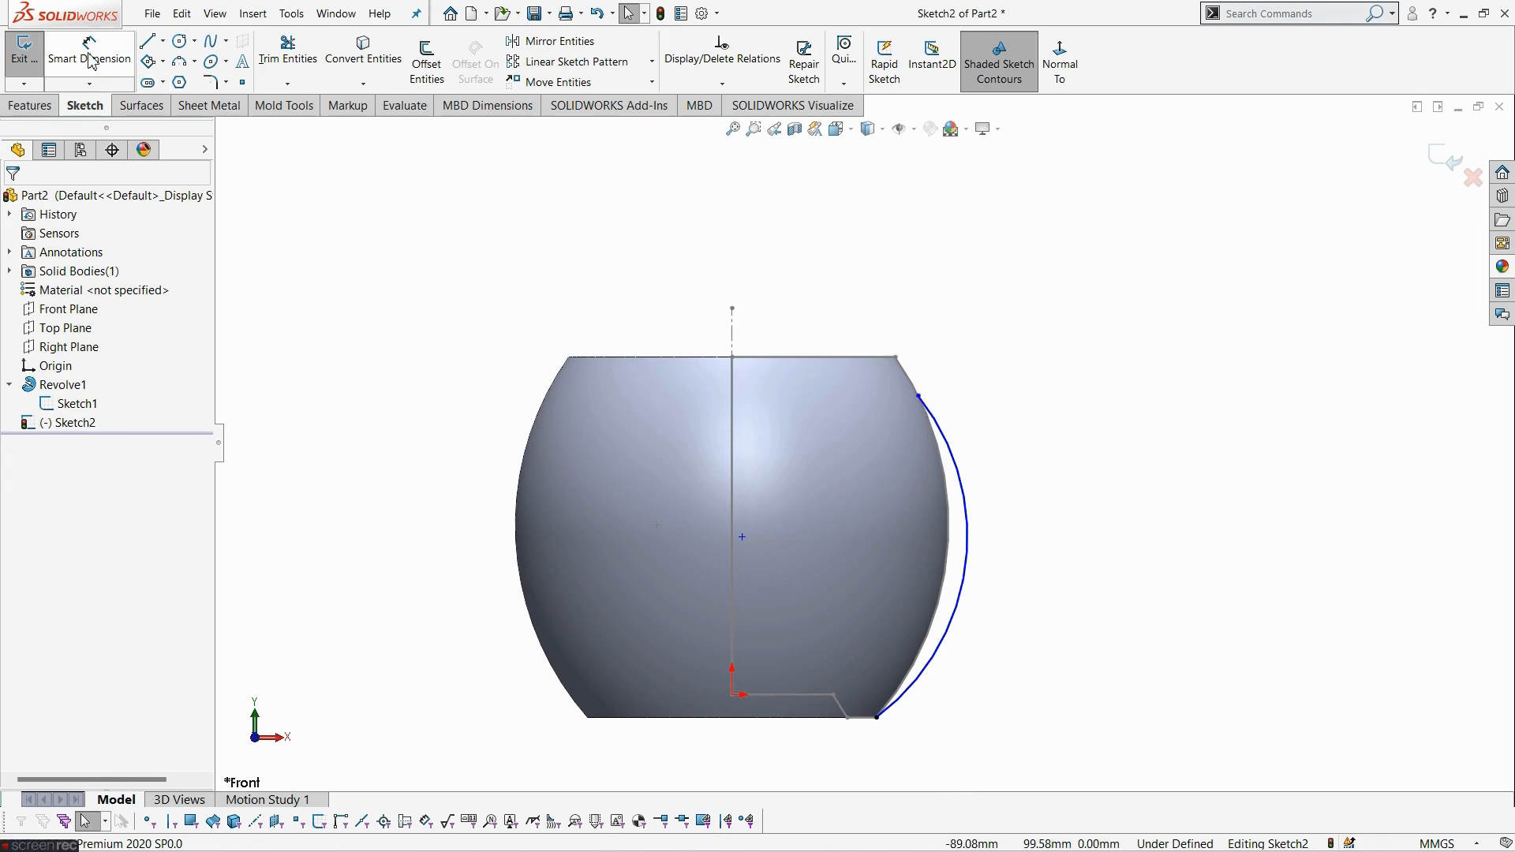
click(732, 309)
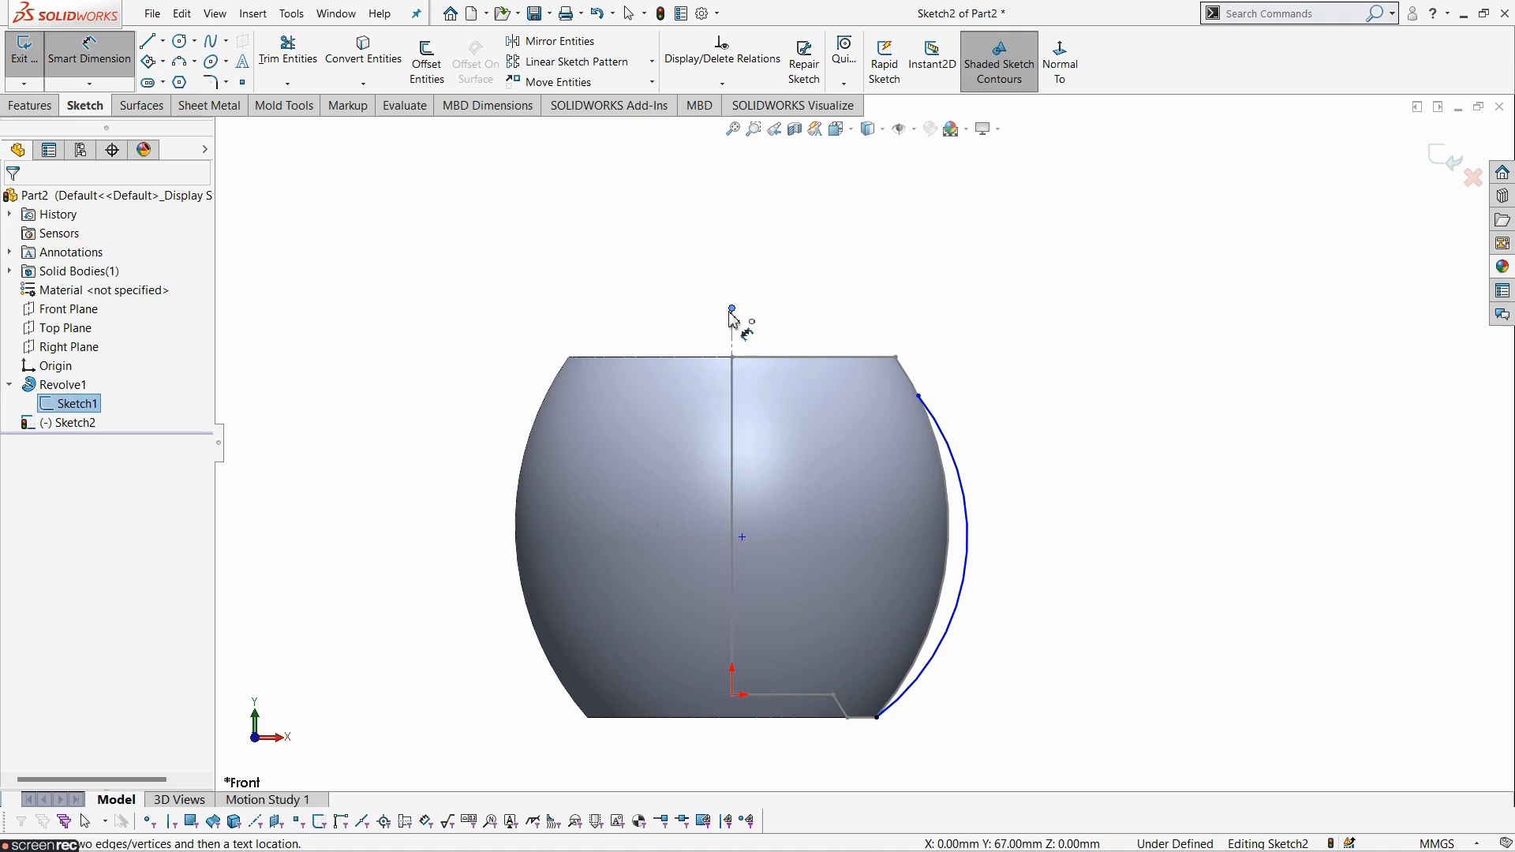
click(918, 396)
click(961, 365)
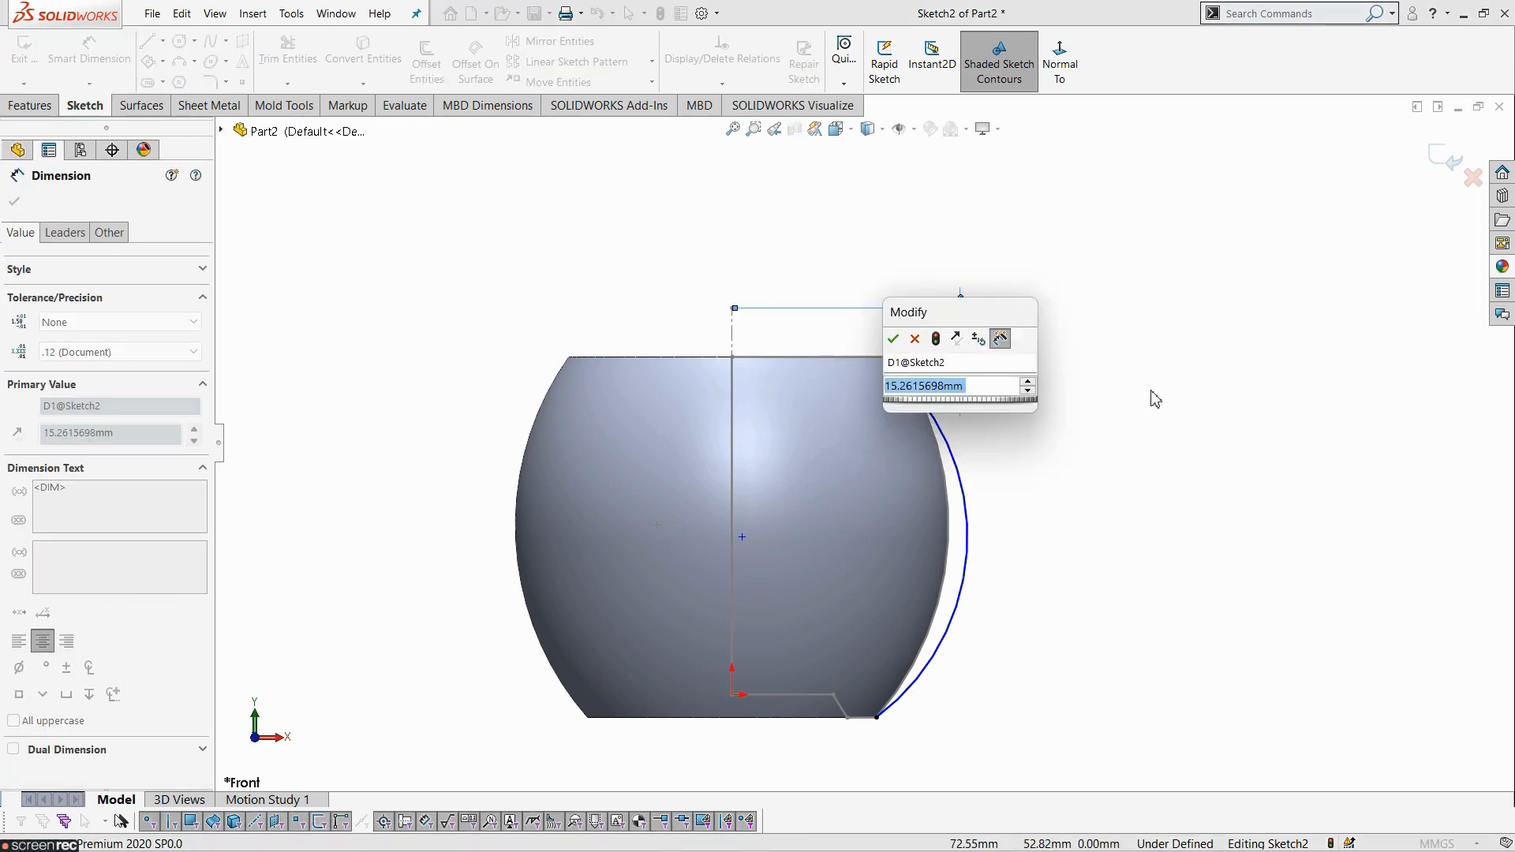
text(10)
key(Return)
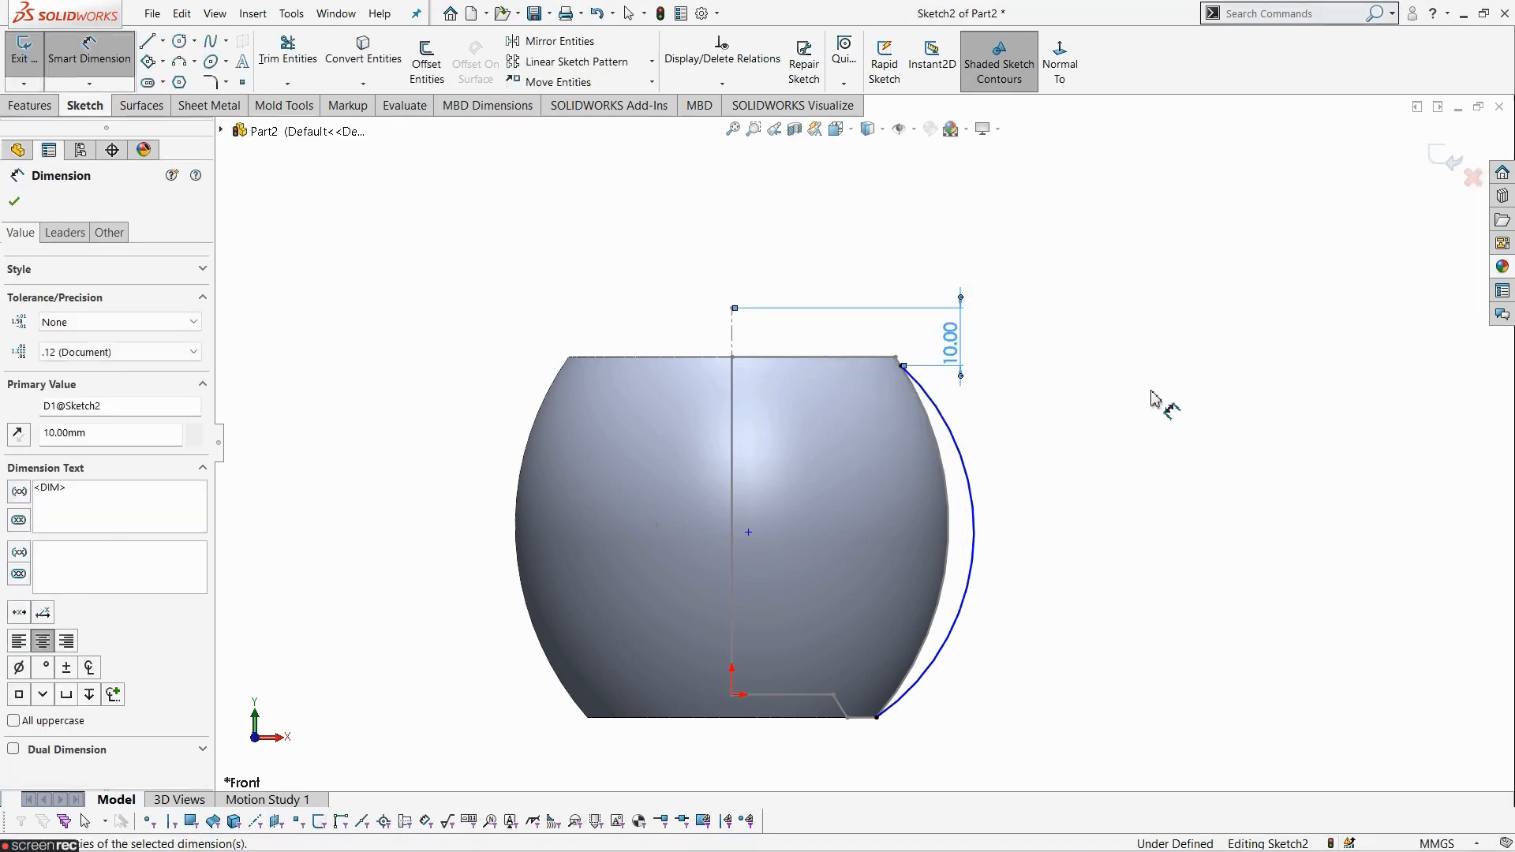
click(1153, 398)
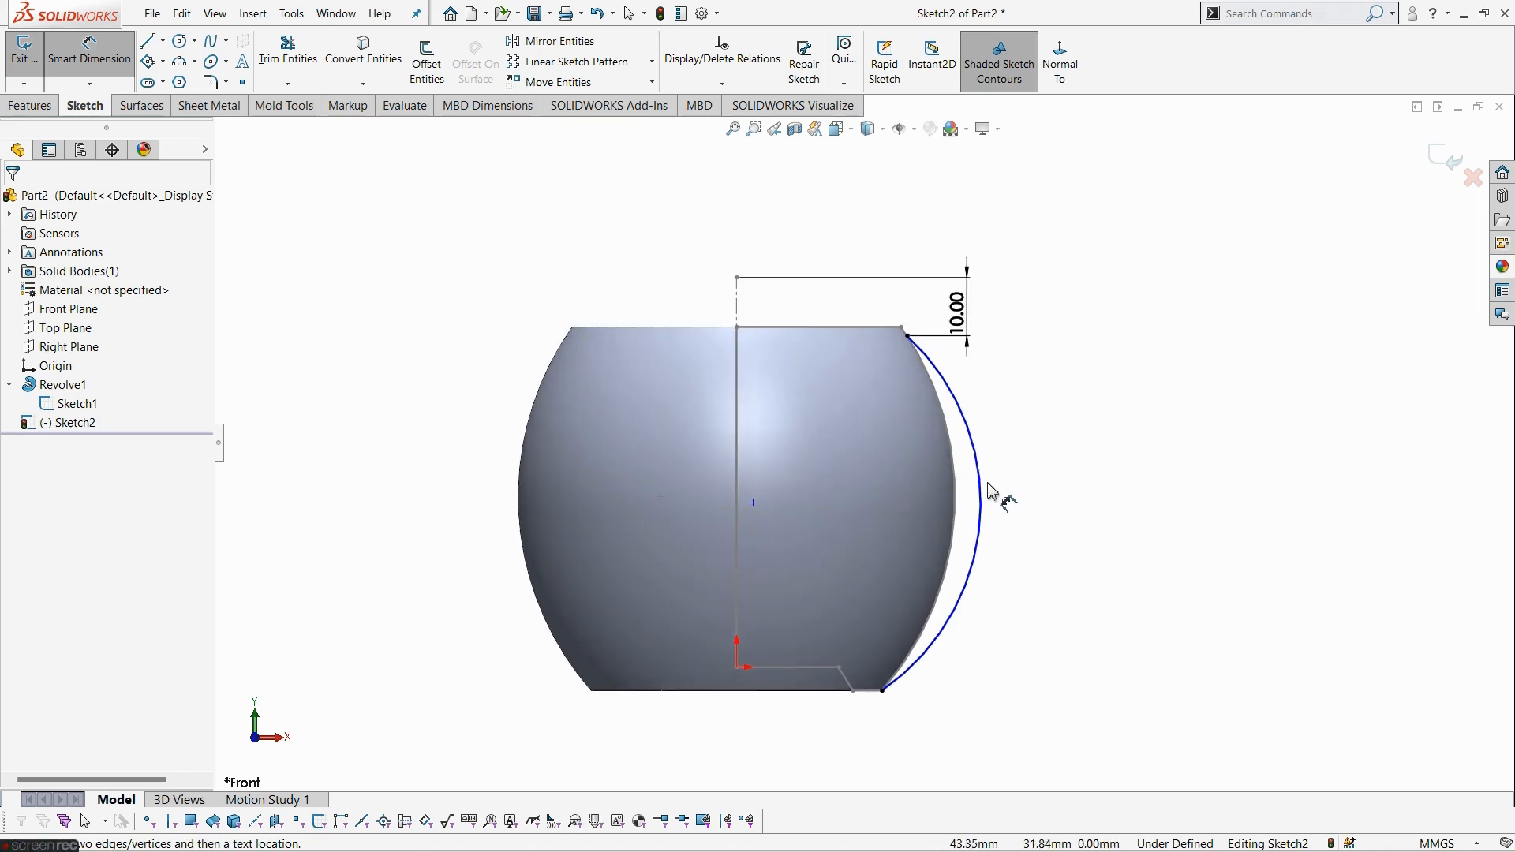
- Dimension the radius of the new outer arc as 42.7 mm
click(985, 491)
click(1179, 514)
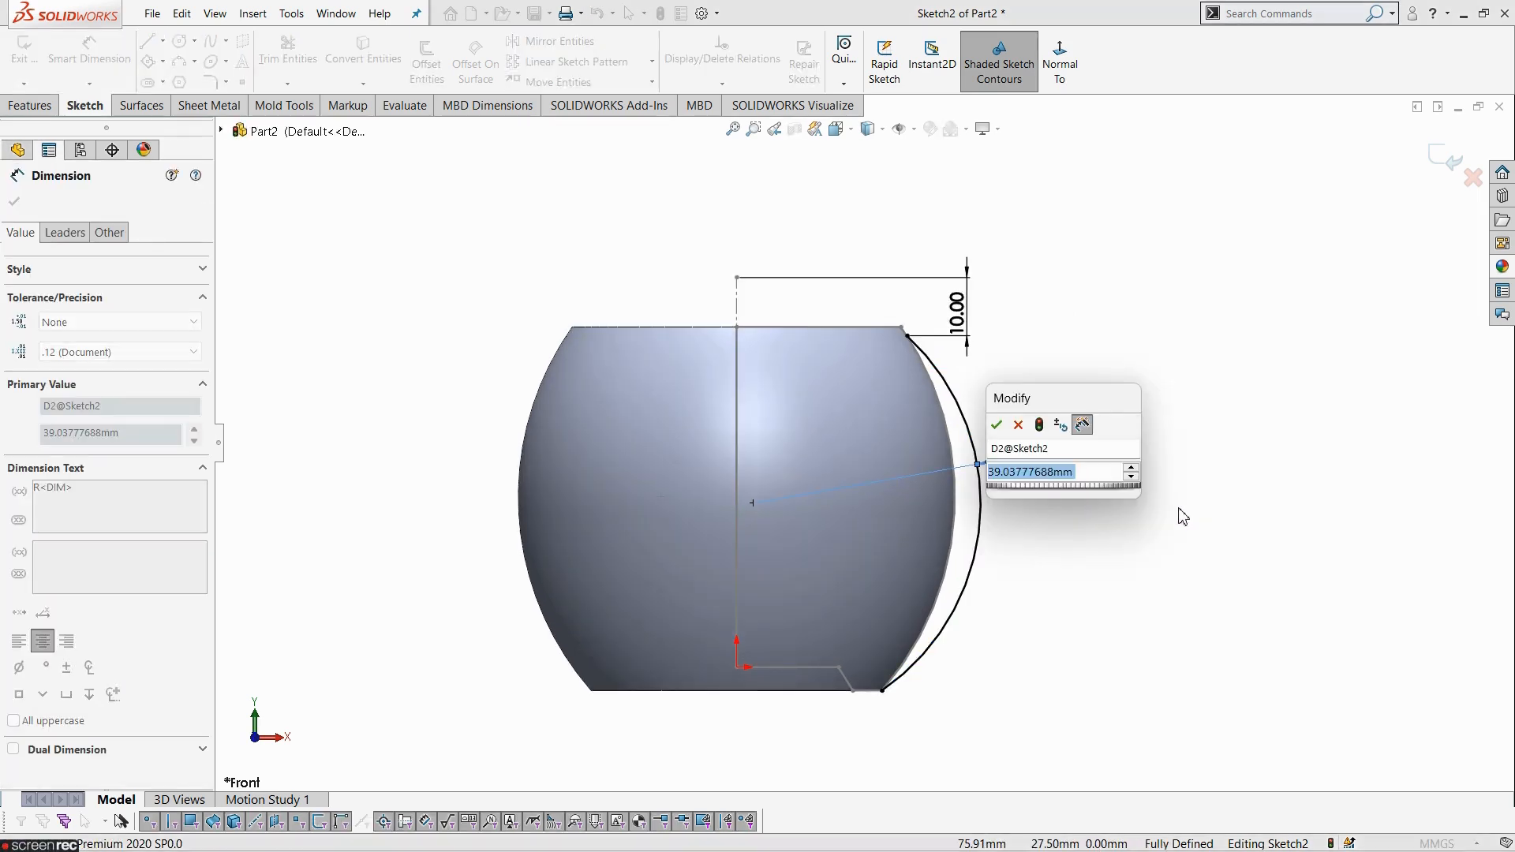
text(40)
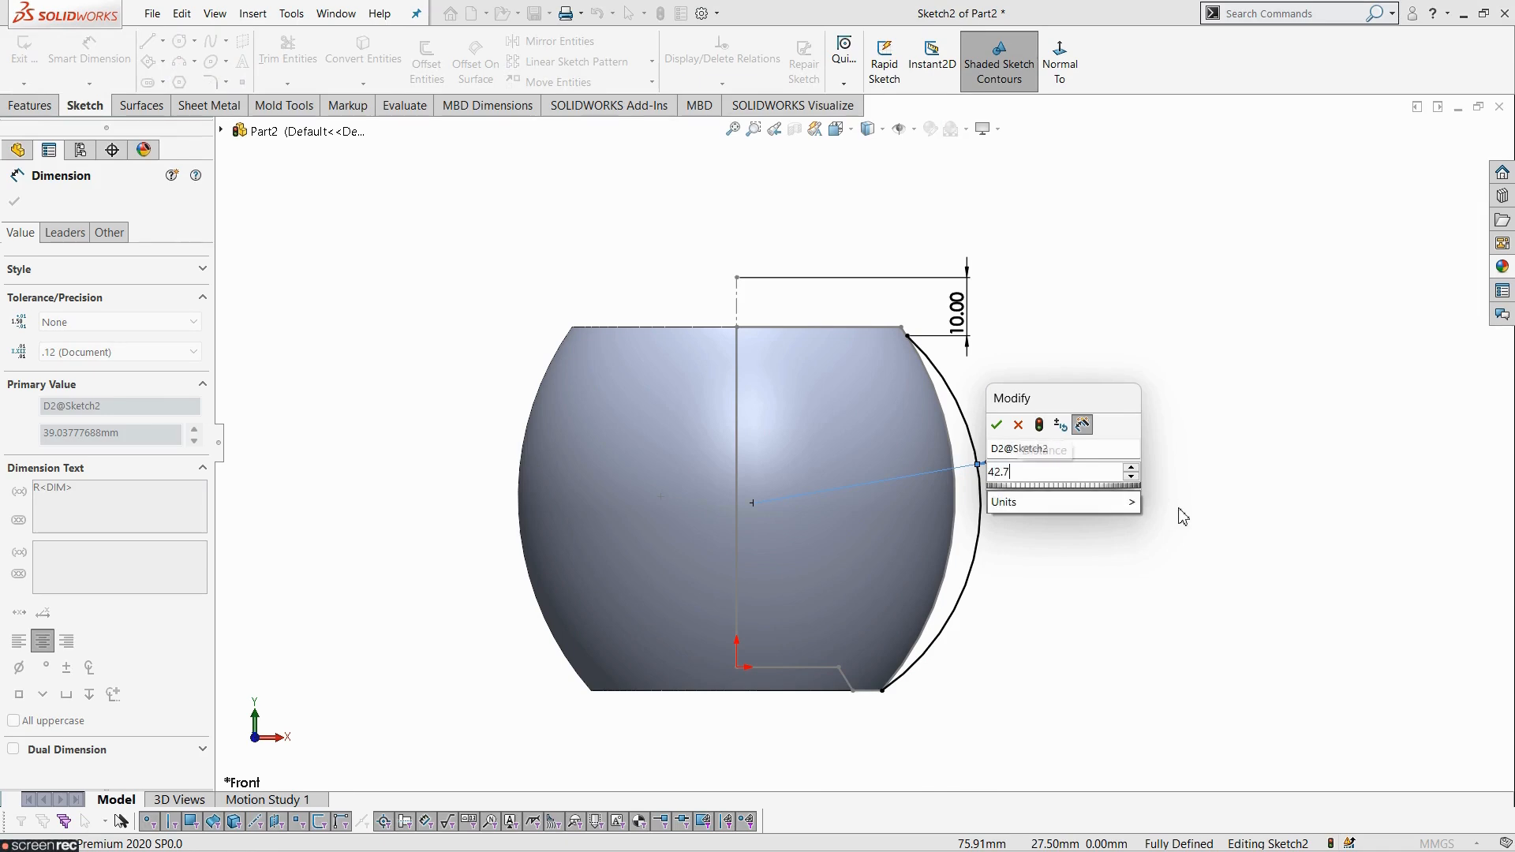
key(Escape)
key(Escape)
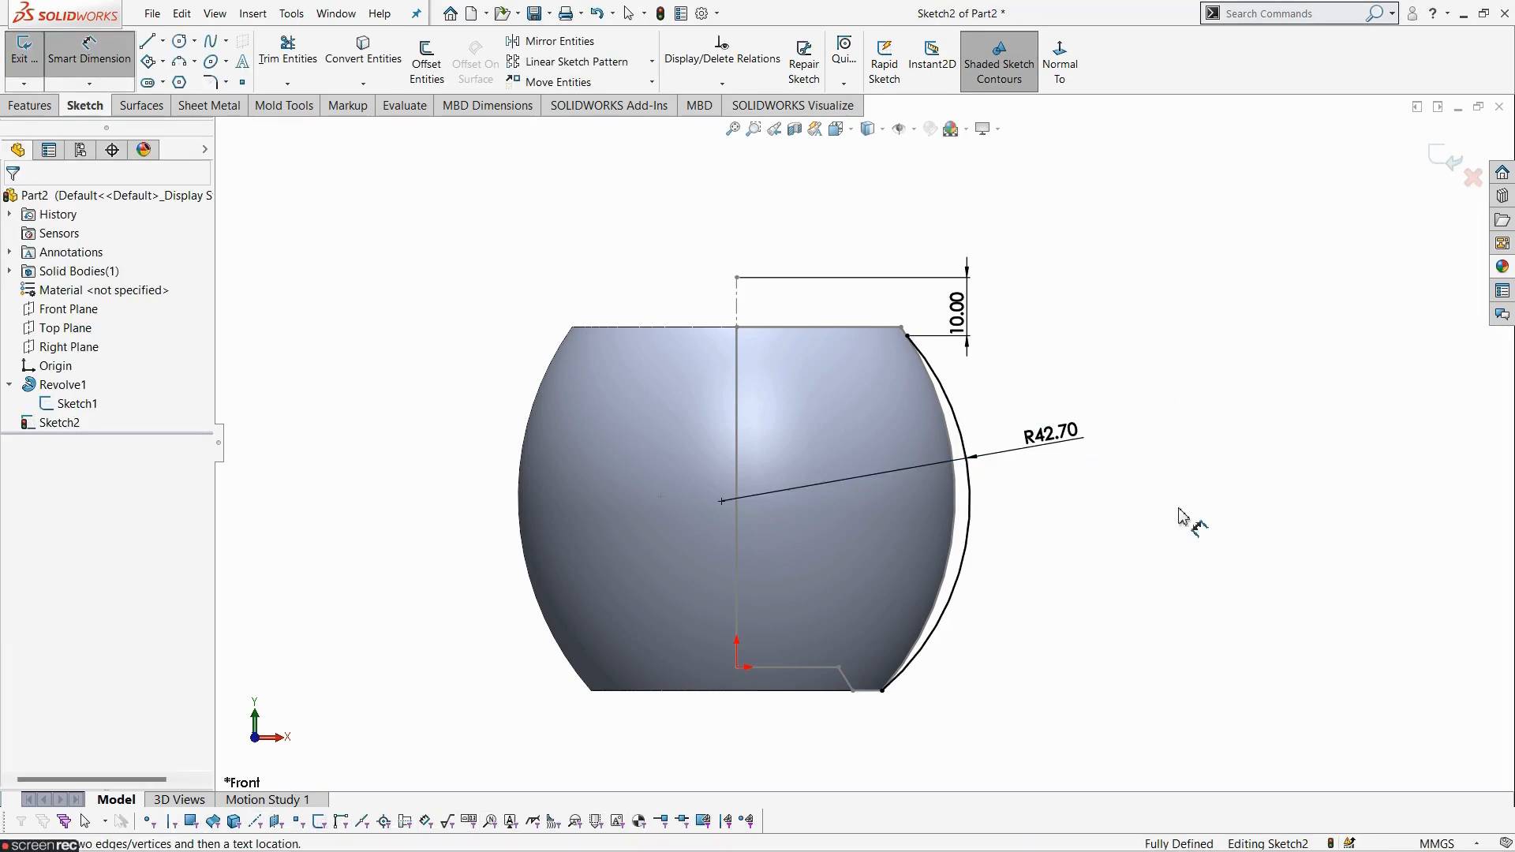
key(Escape)
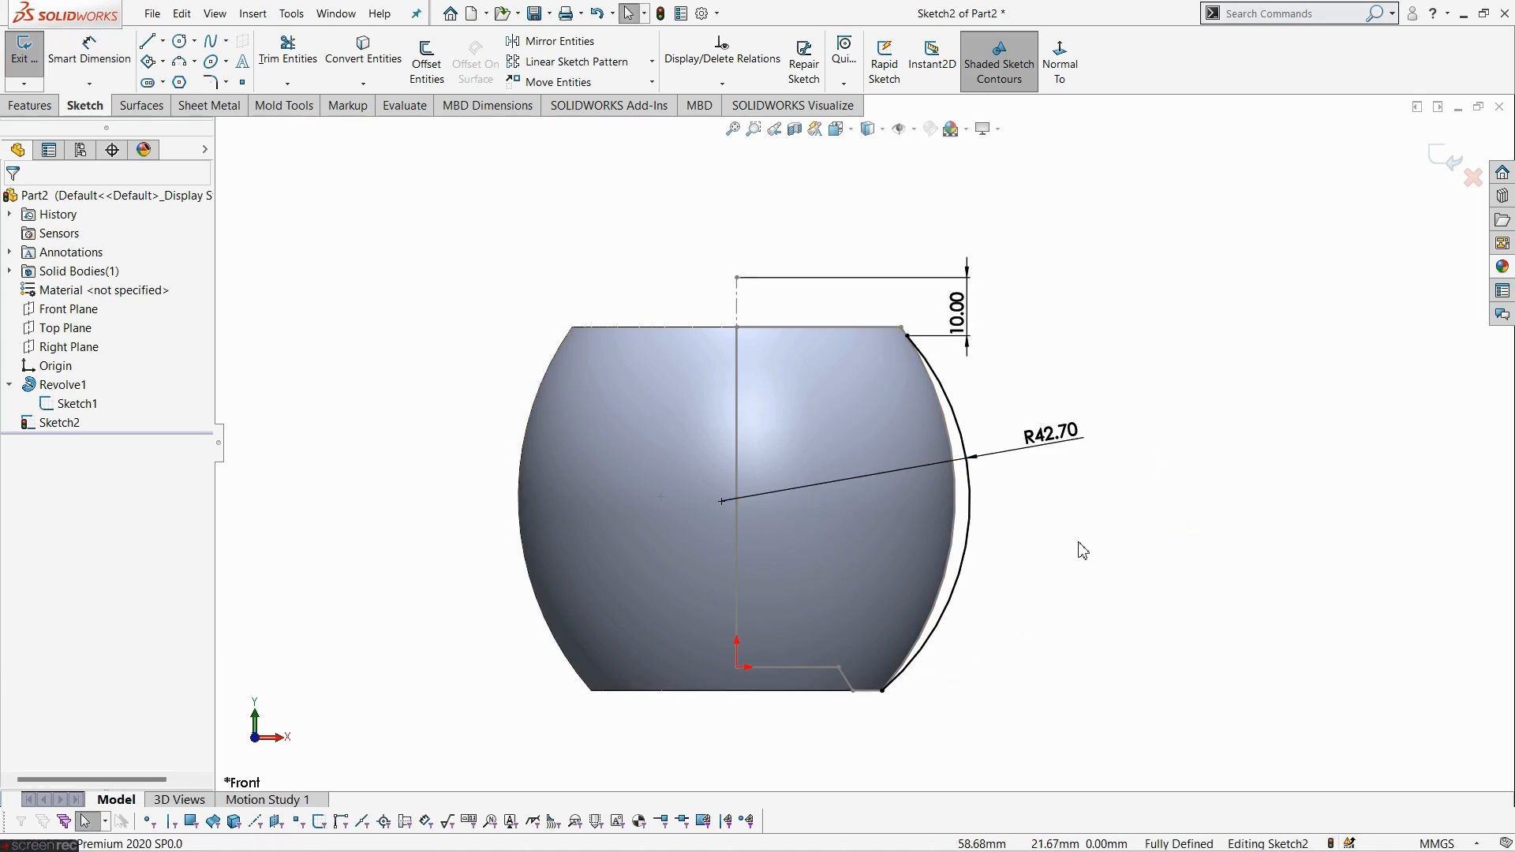
- Exit the arc sketch and hide the revolve's profile sketch, Sketch1
click(1435, 160)
middle_drag(1209, 387, 1096, 511)
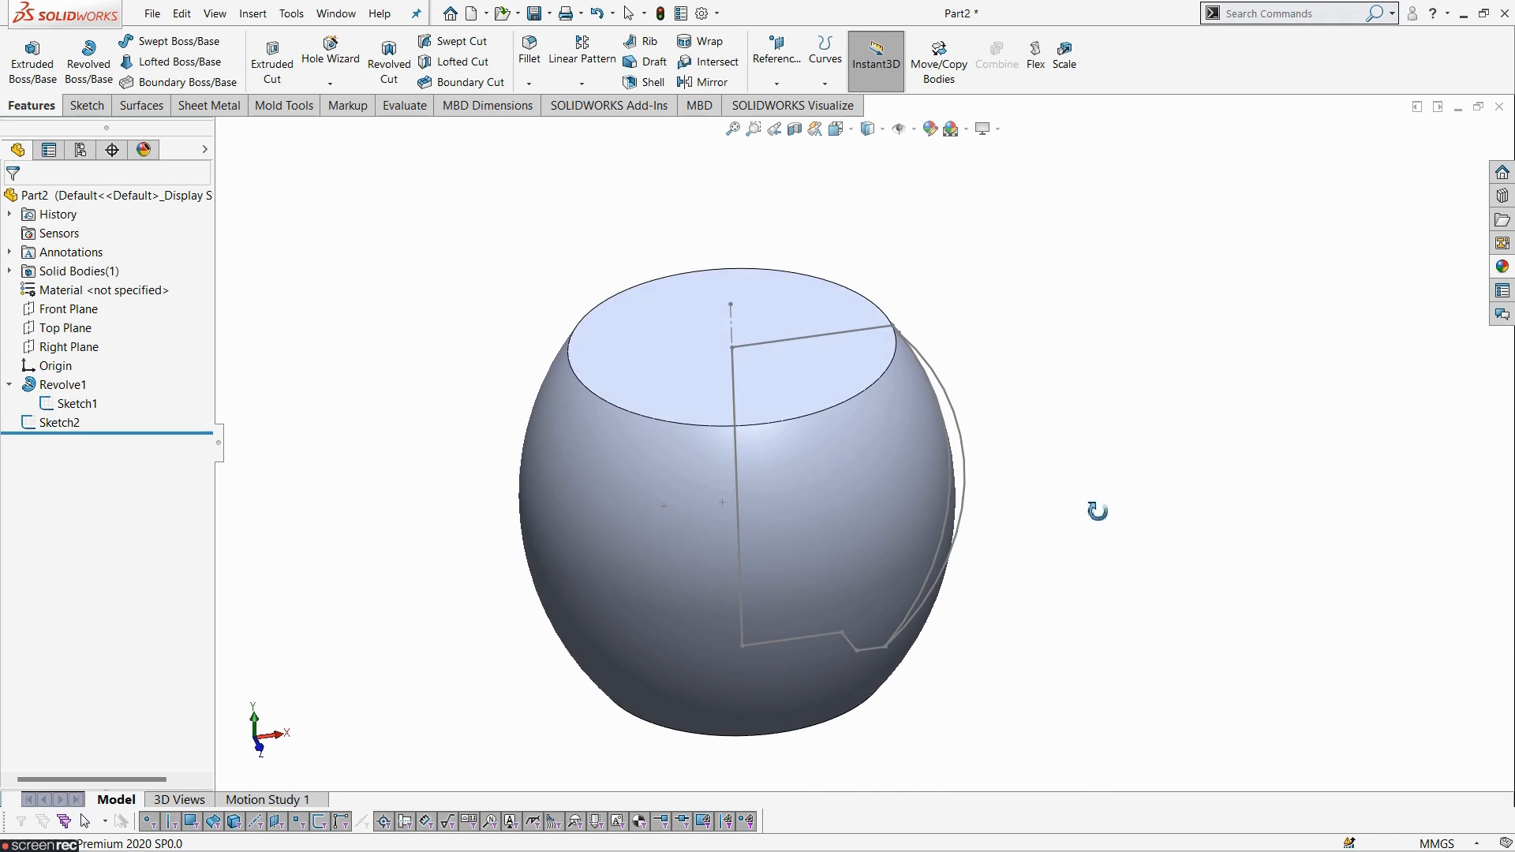
click(90, 410)
click(102, 384)
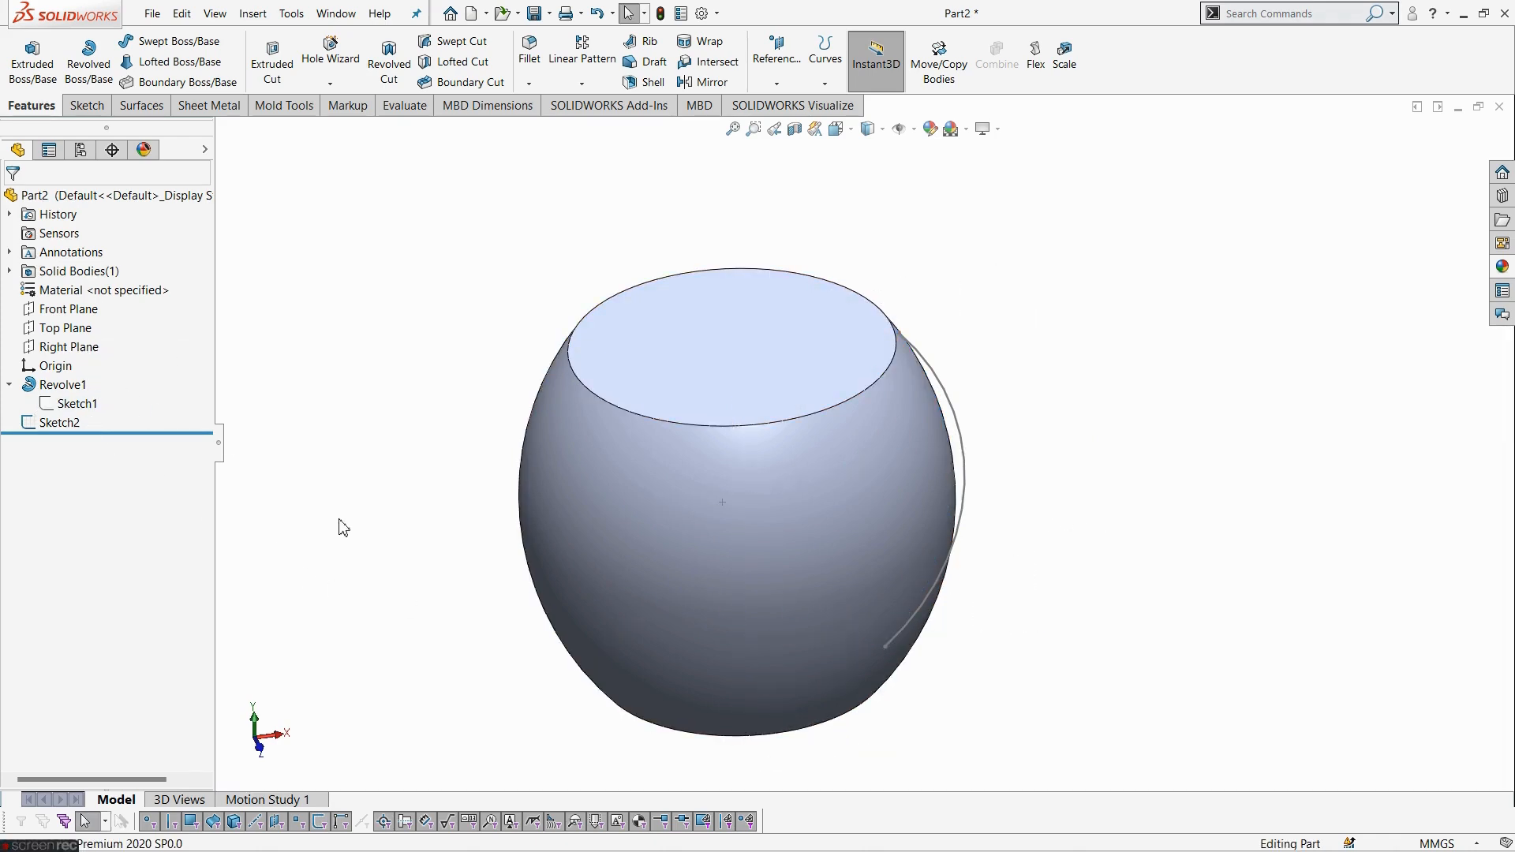
- Create a reference plane parallel to the body's bottom rim face and coincident with the outer arc's center point
middle_drag(925, 781, 930, 625)
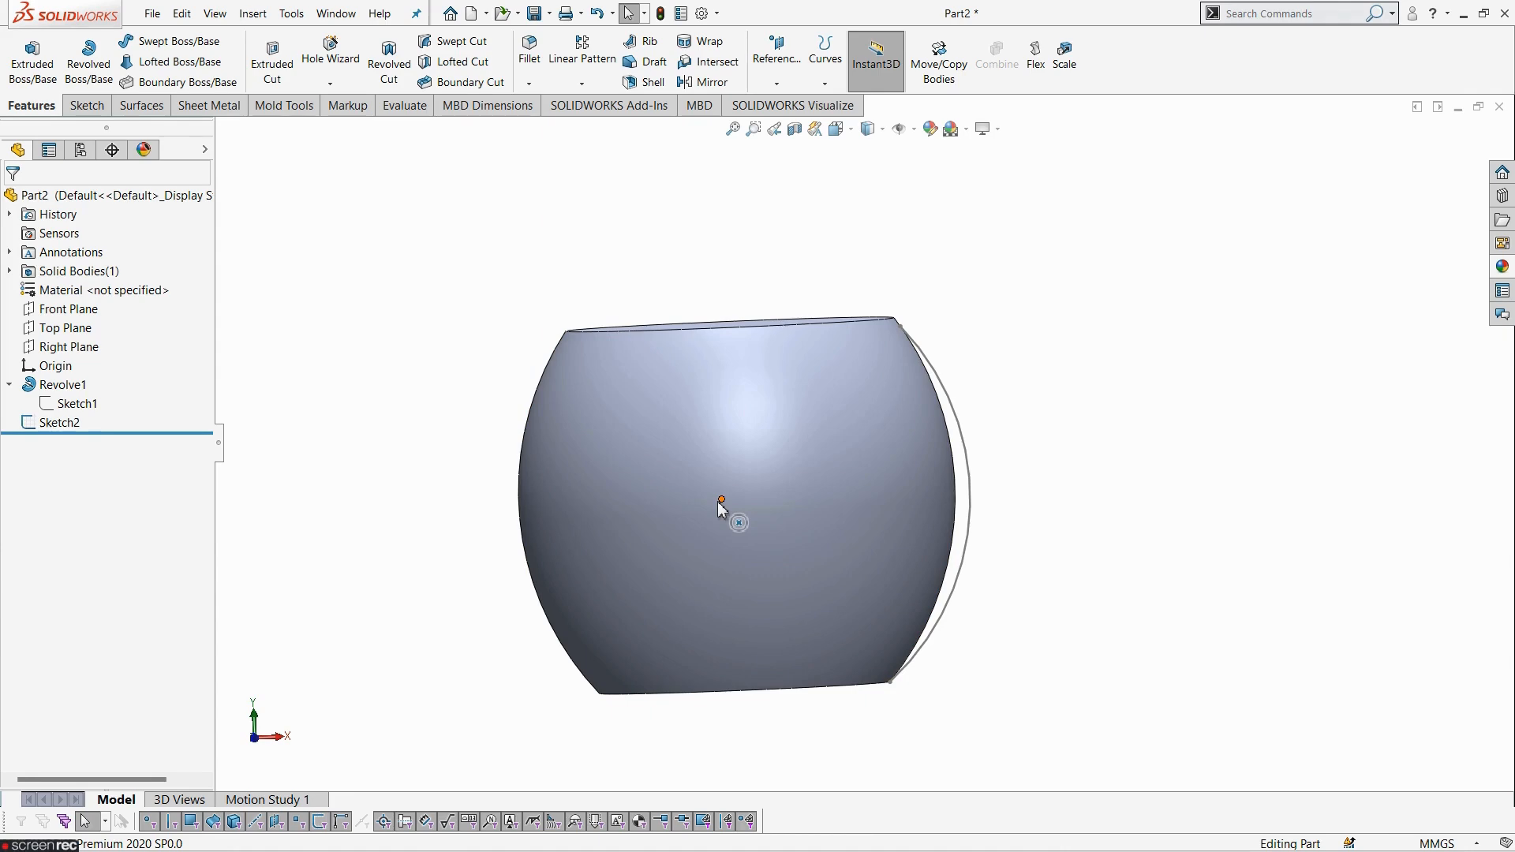
click(776, 83)
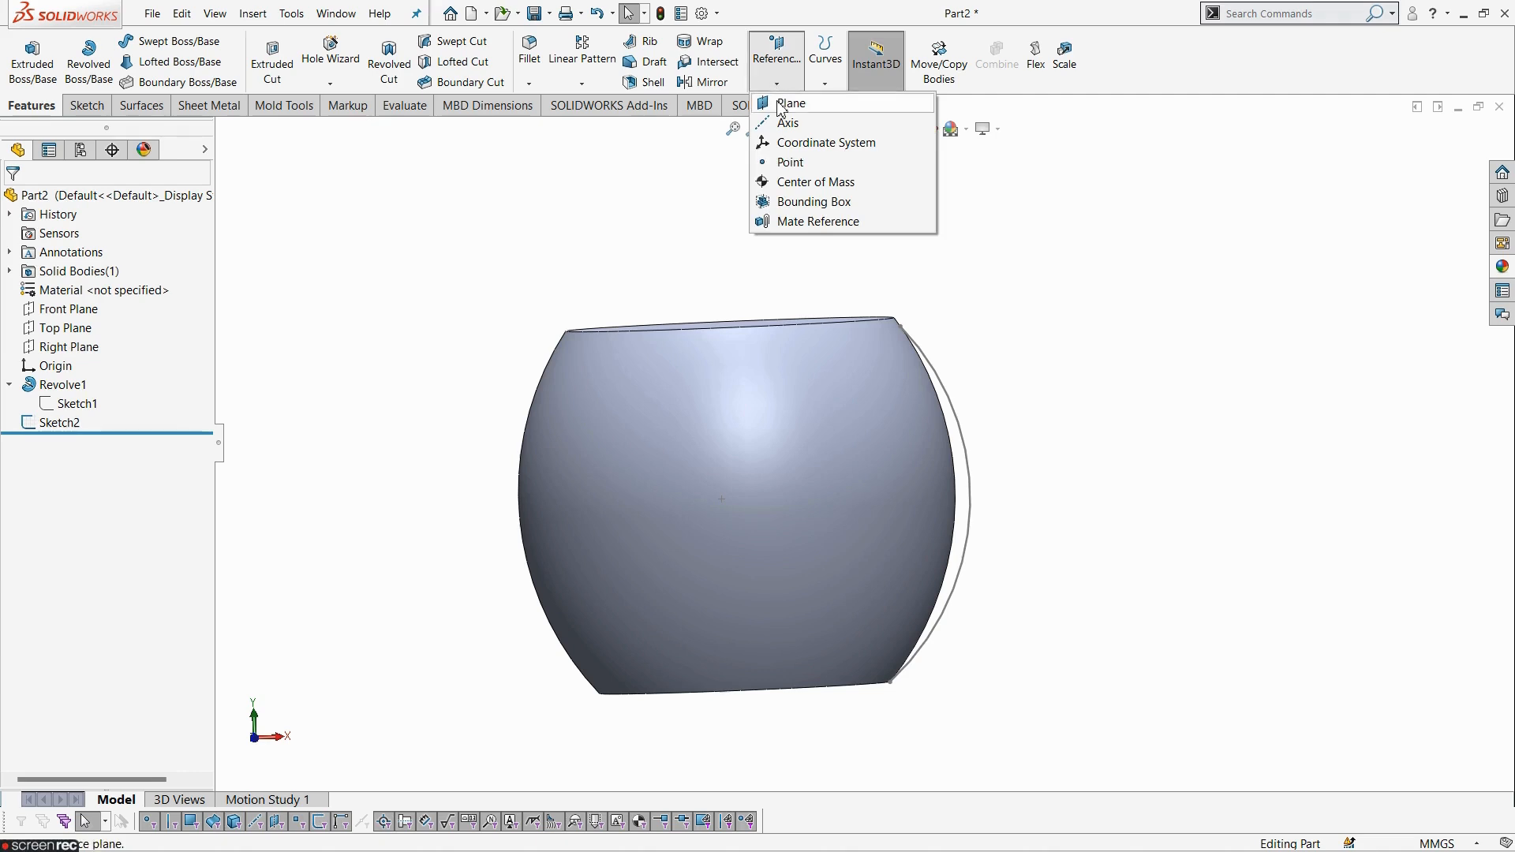
click(781, 105)
middle_drag(1129, 552, 1098, 371)
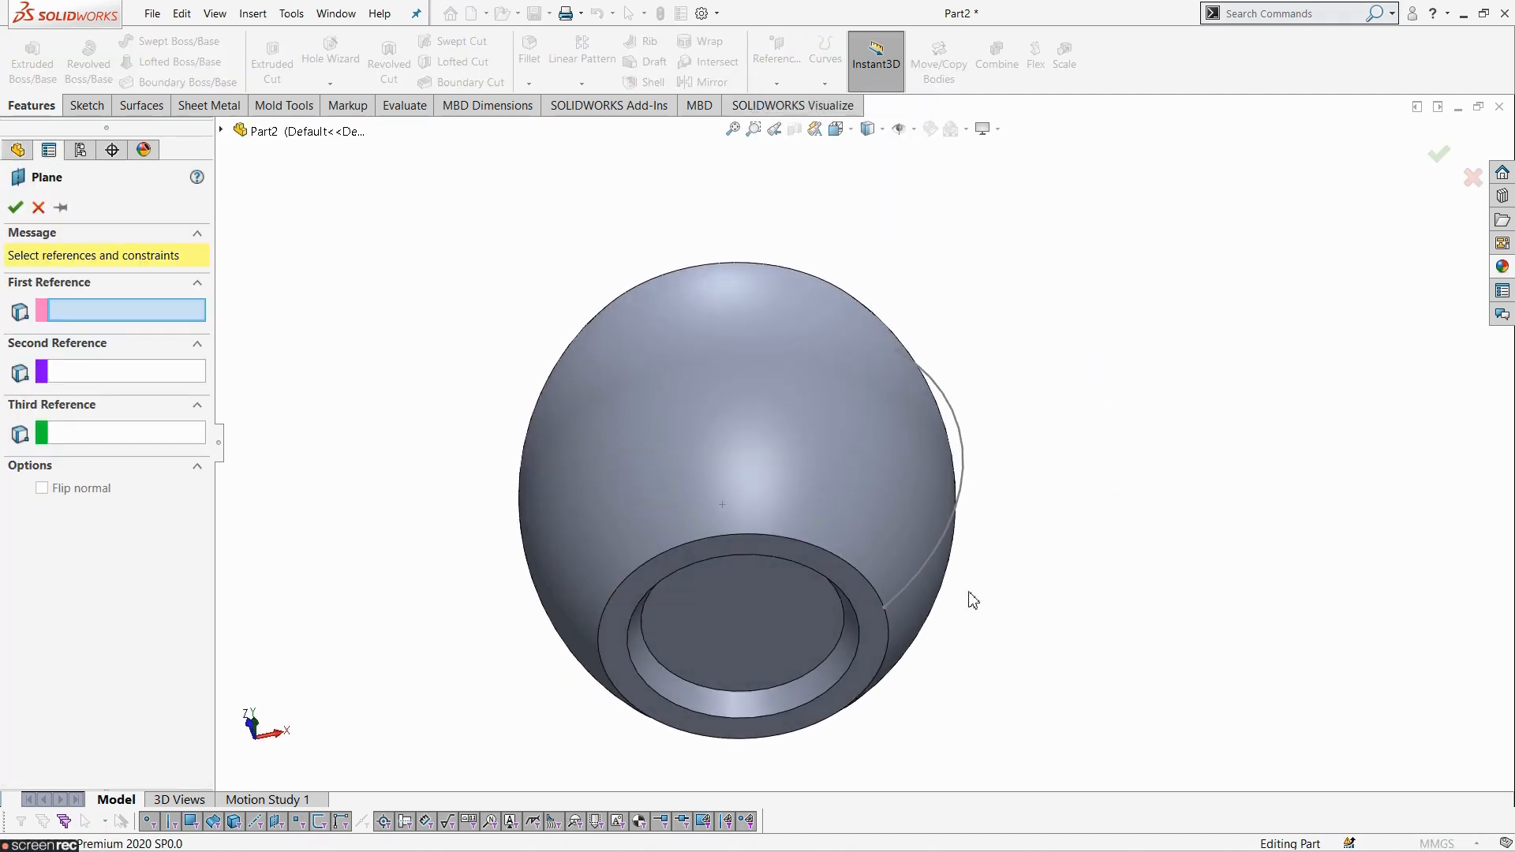
click(819, 562)
middle_drag(774, 355, 964, 448)
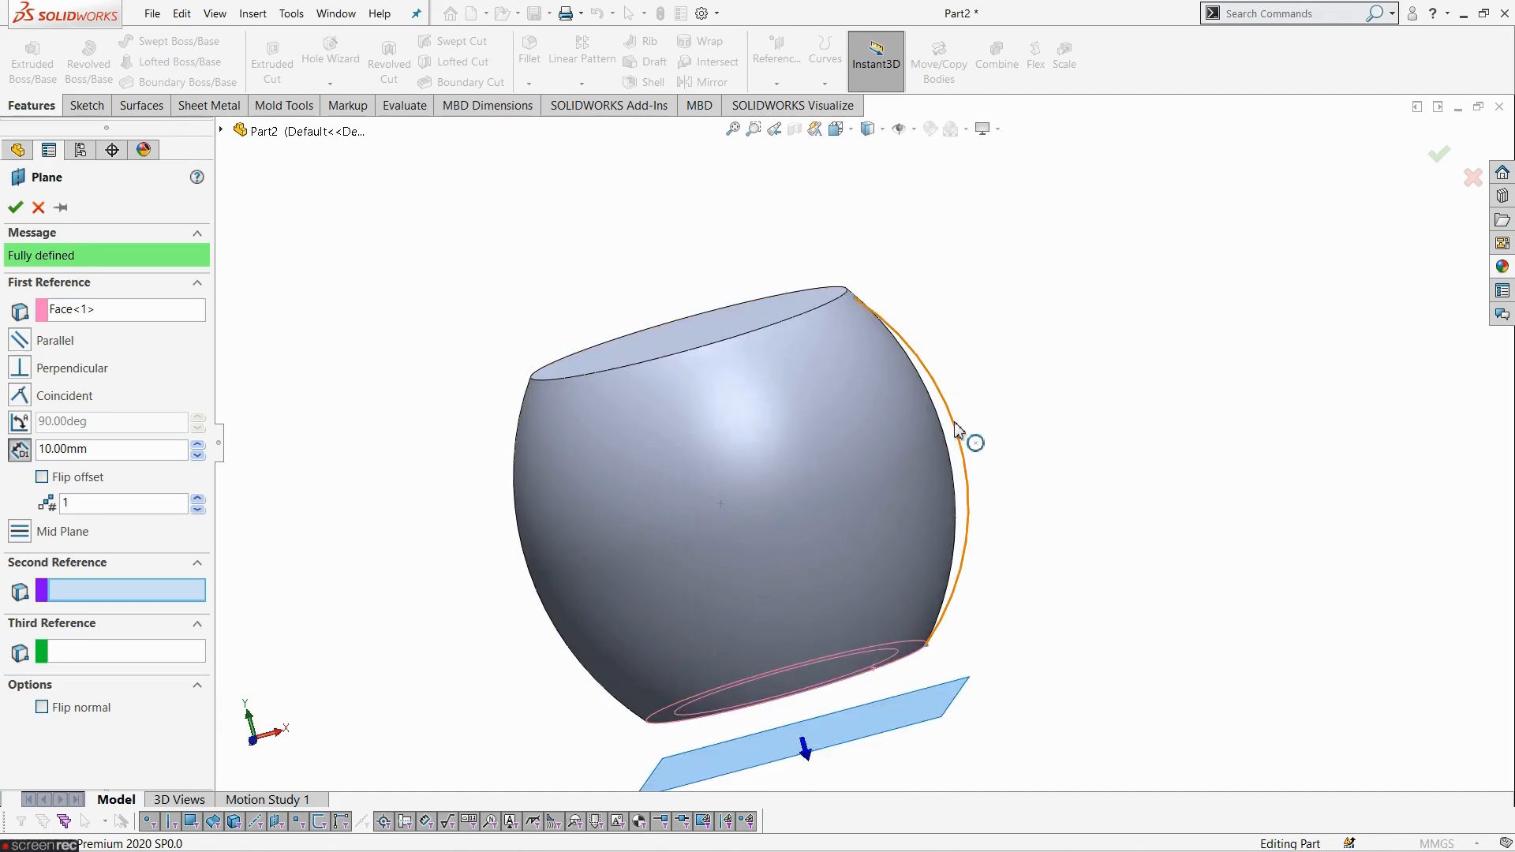
click(720, 505)
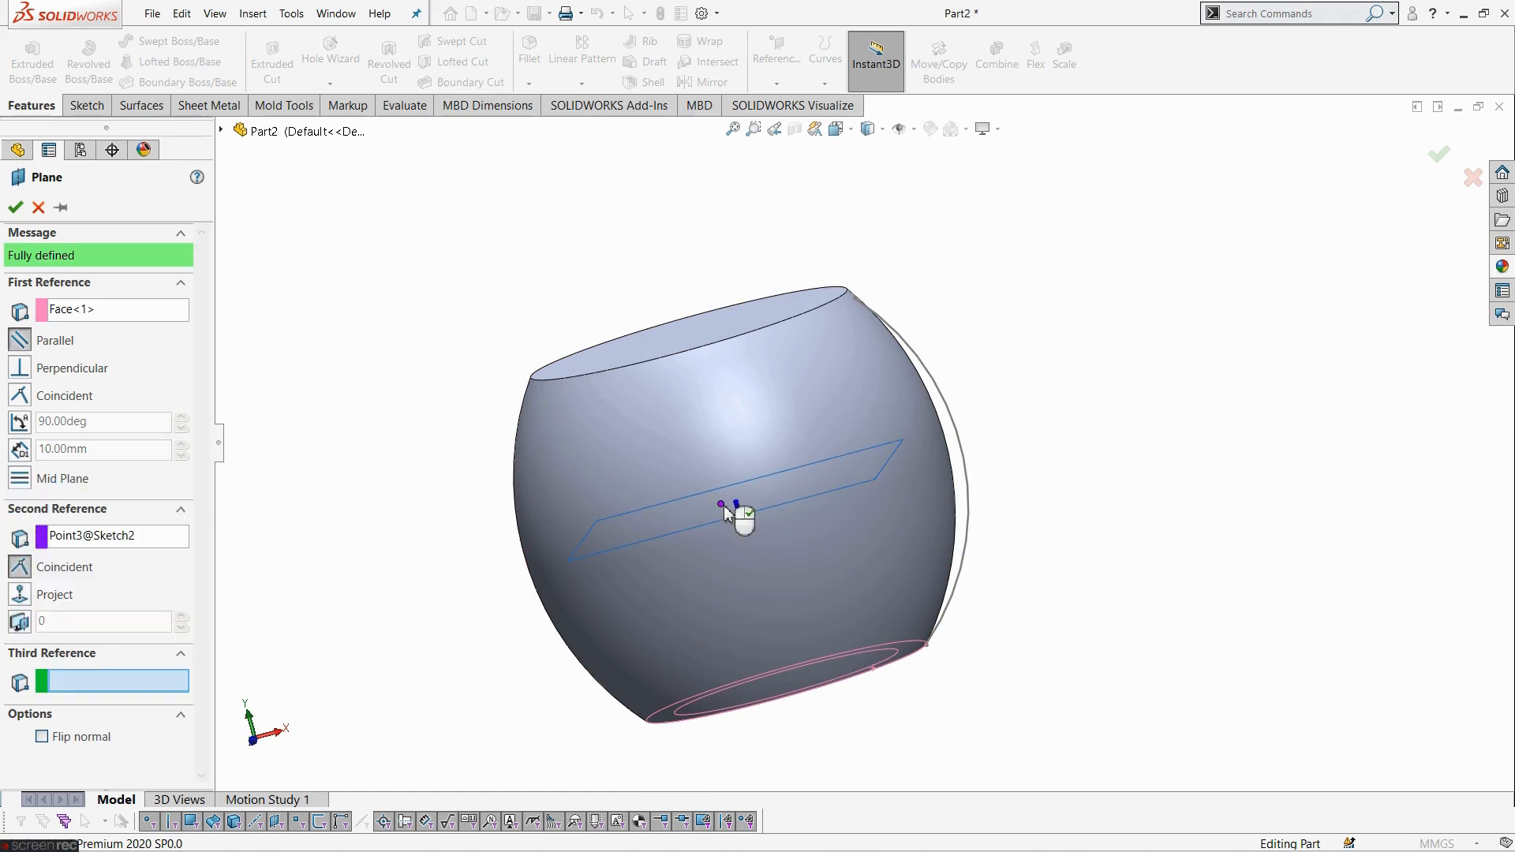
middle_drag(824, 567, 861, 609)
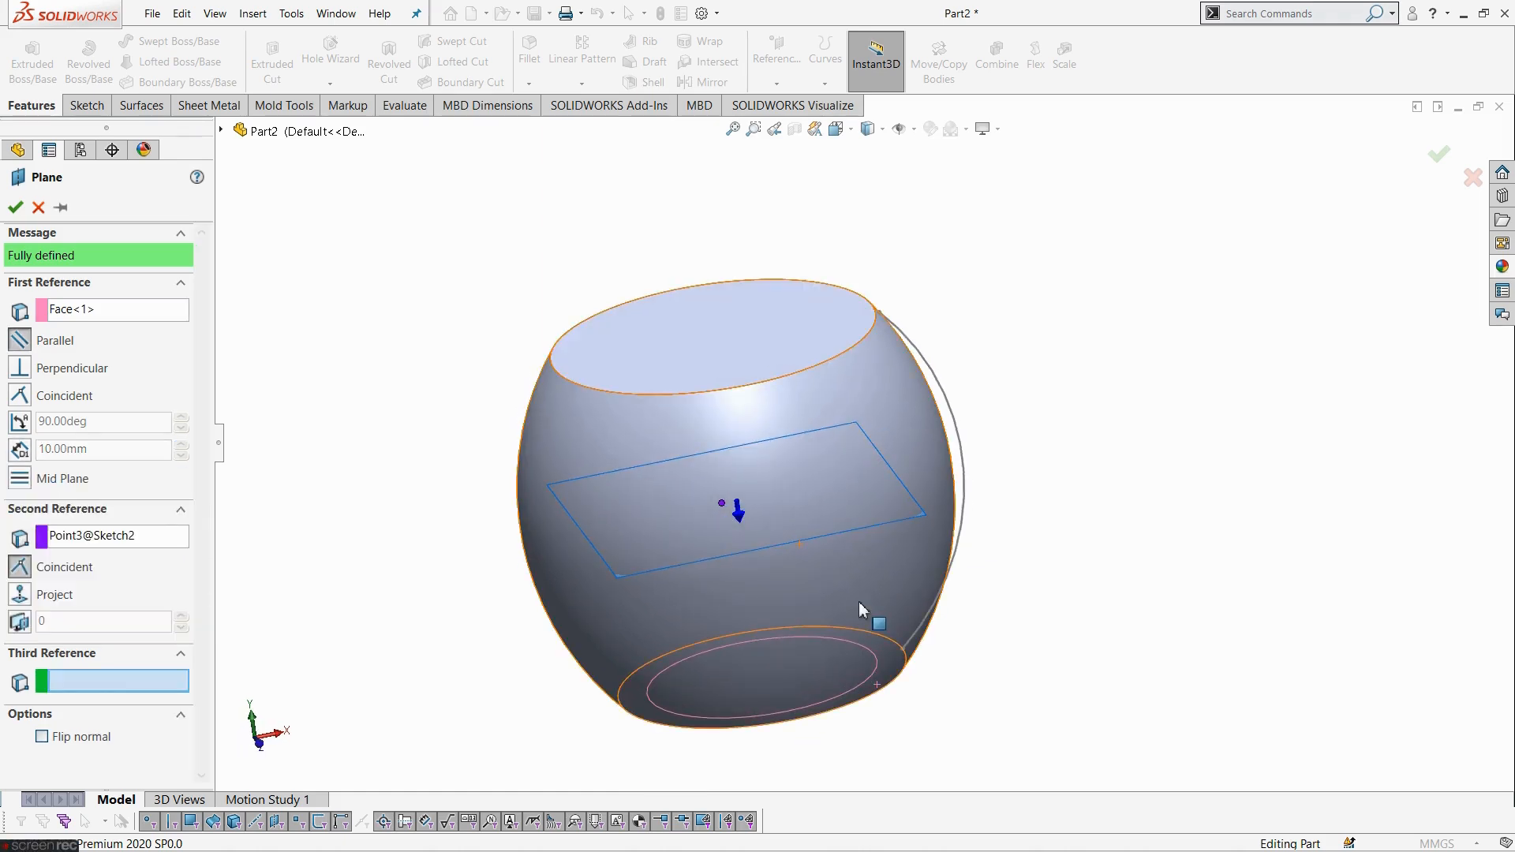
click(15, 207)
click(337, 292)
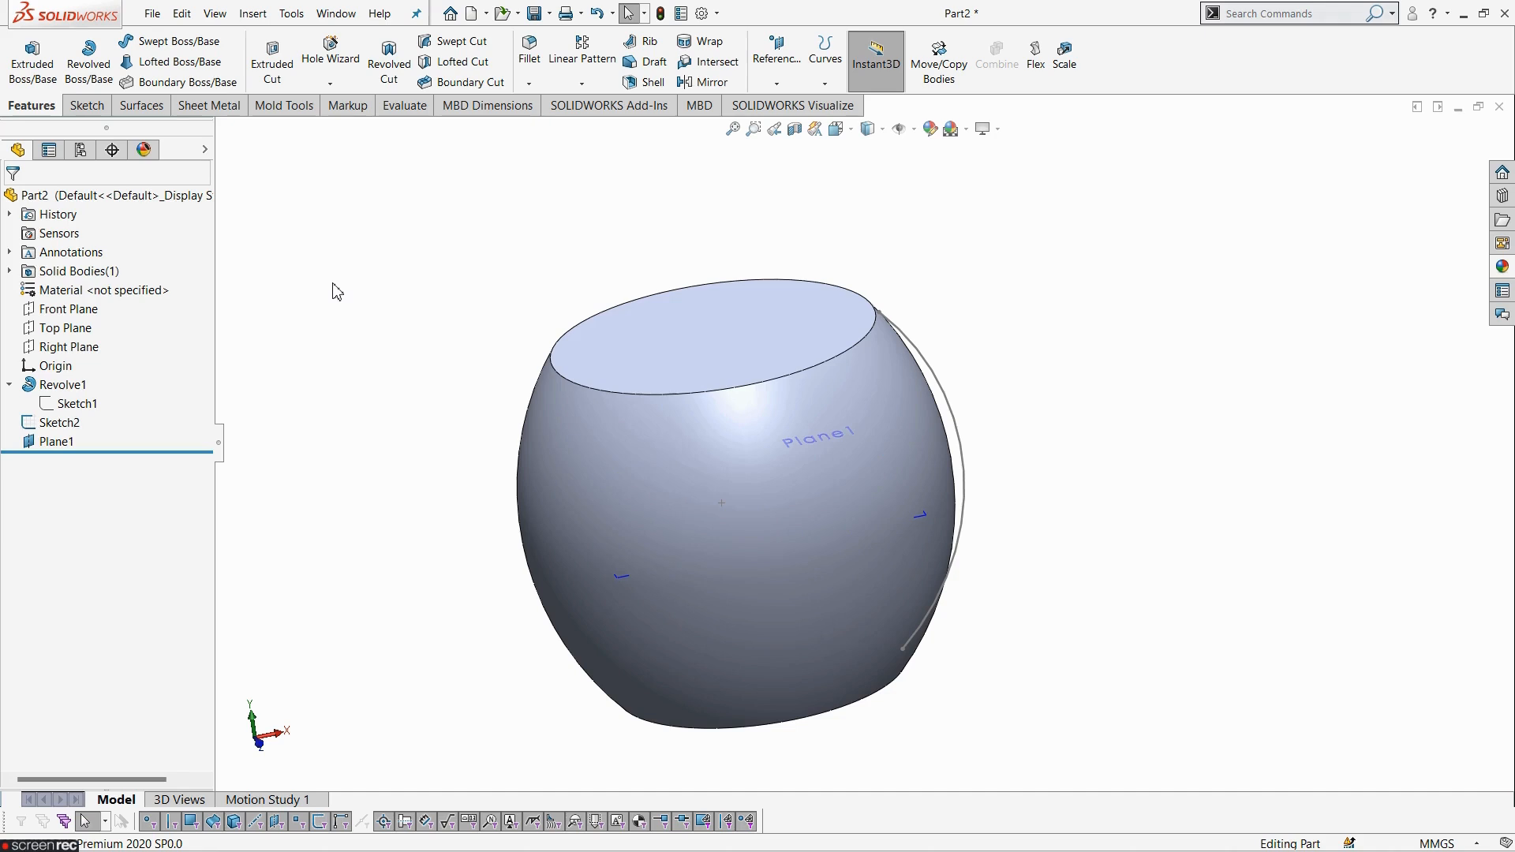
- Start a new sketch on Plane1 and view it normal to the sketch plane
click(44, 443)
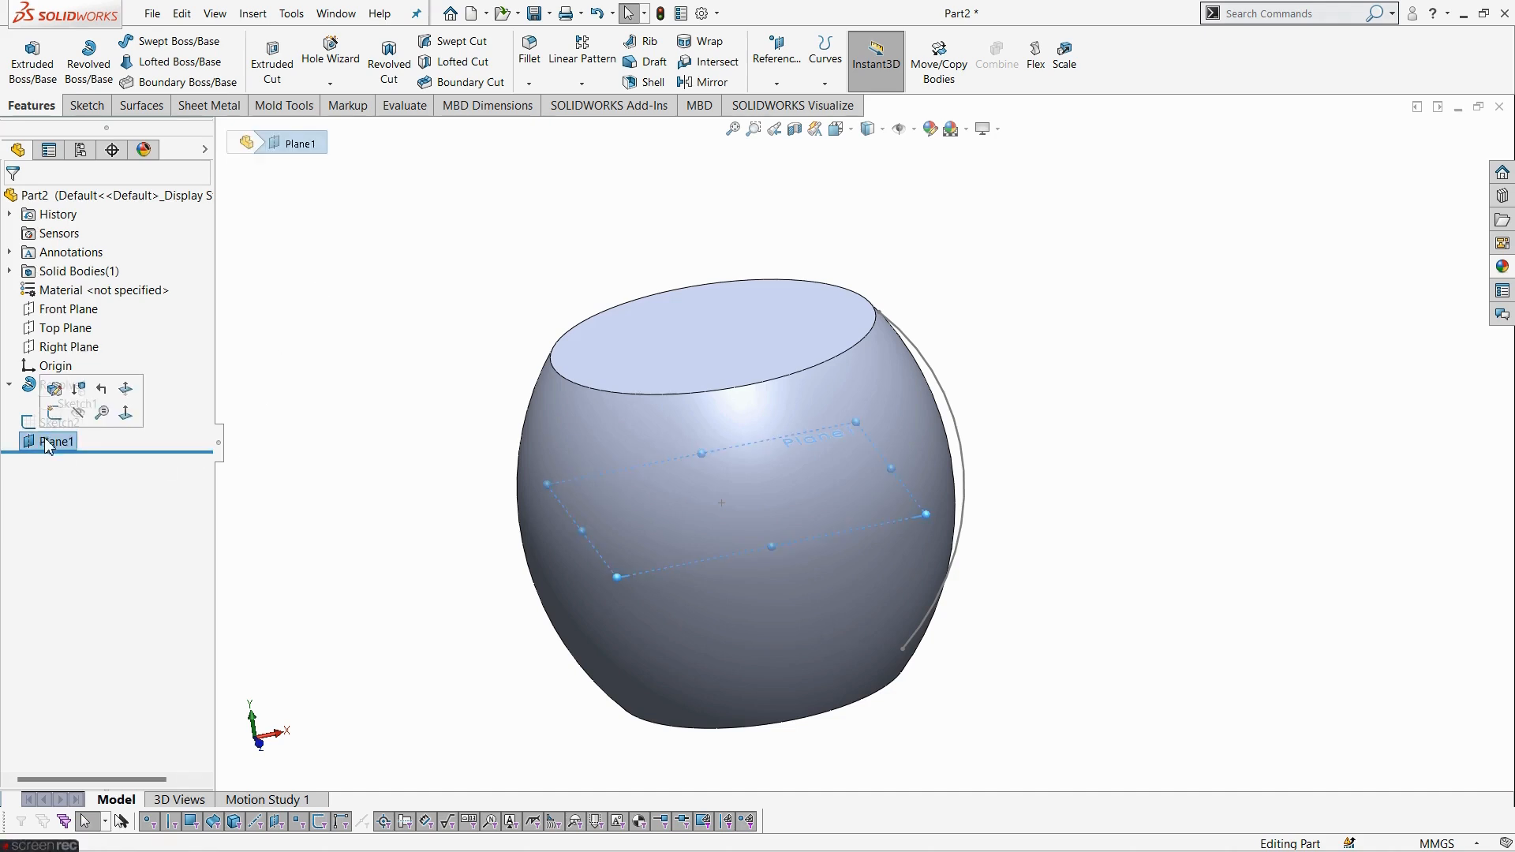
click(54, 413)
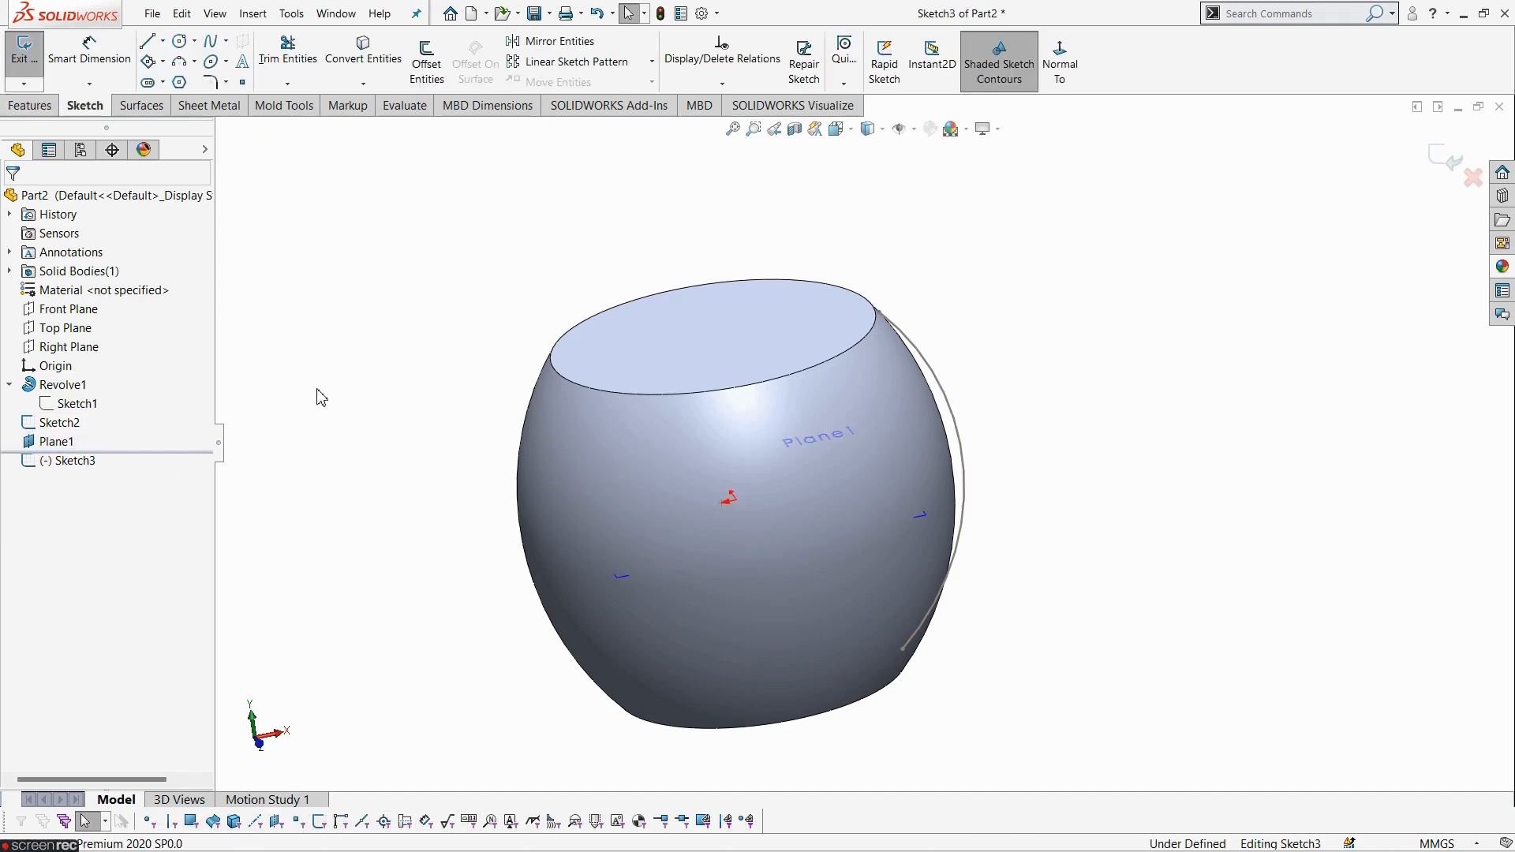
click(1060, 71)
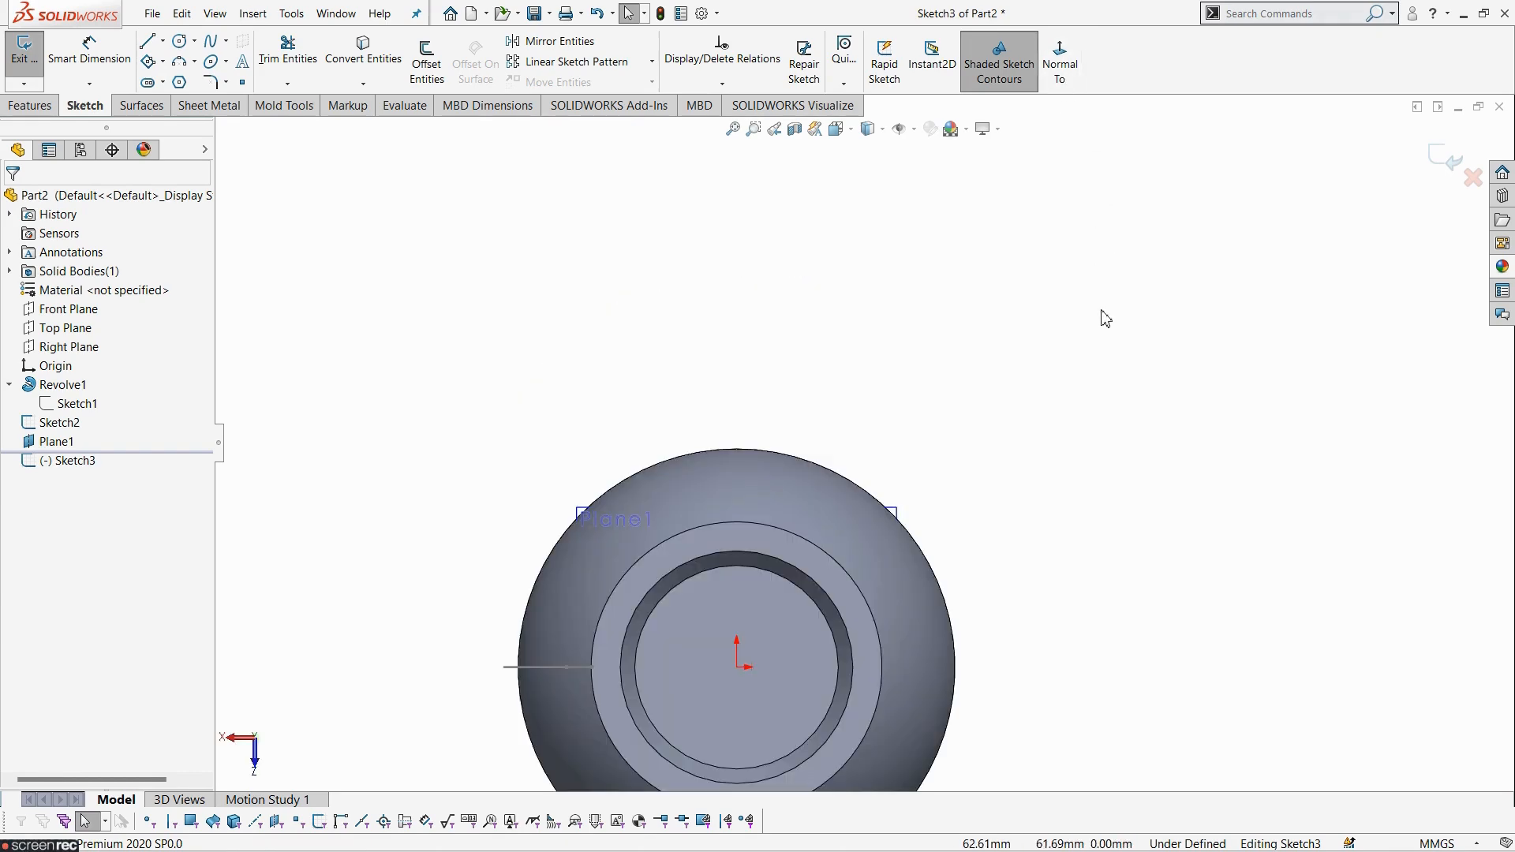
- Convert the outer arc of Sketch2 into the new sketch and make the resulting line construction geometry
key(f)
scroll(678, 629, down, 5)
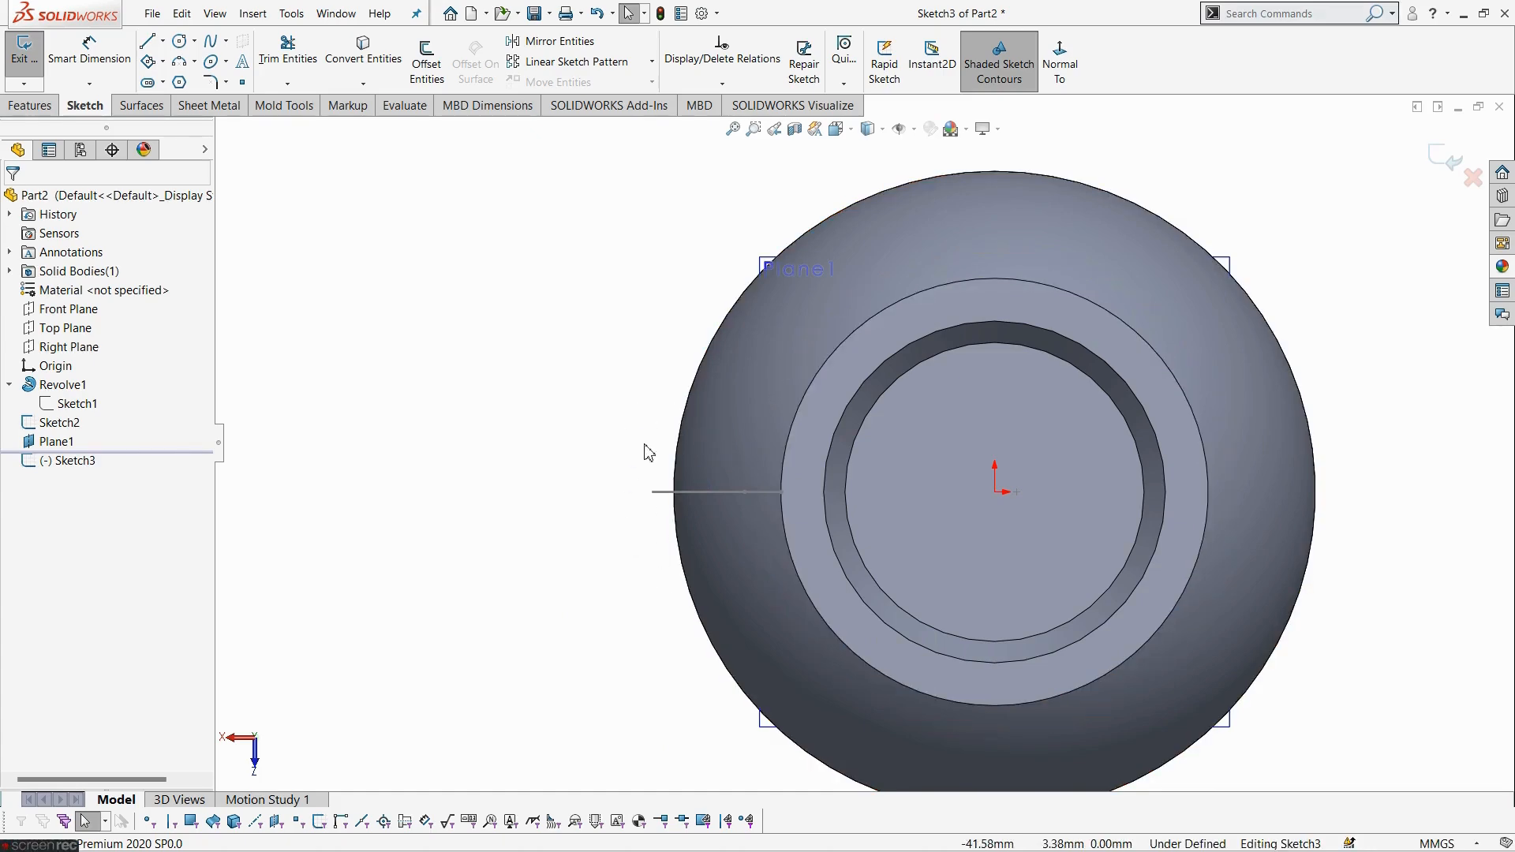
scroll(754, 499, down, 2)
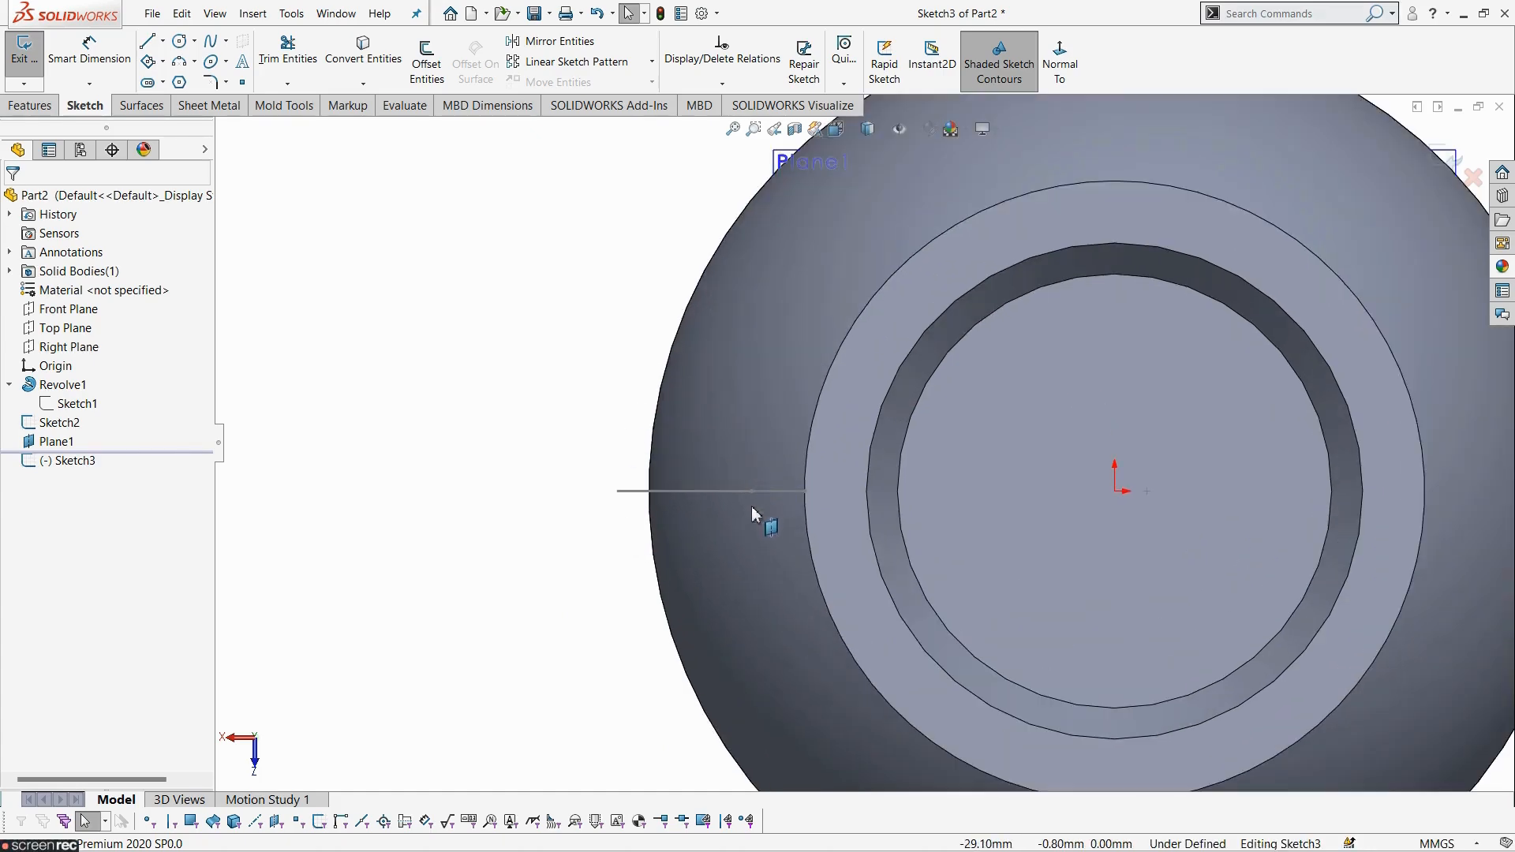
click(639, 497)
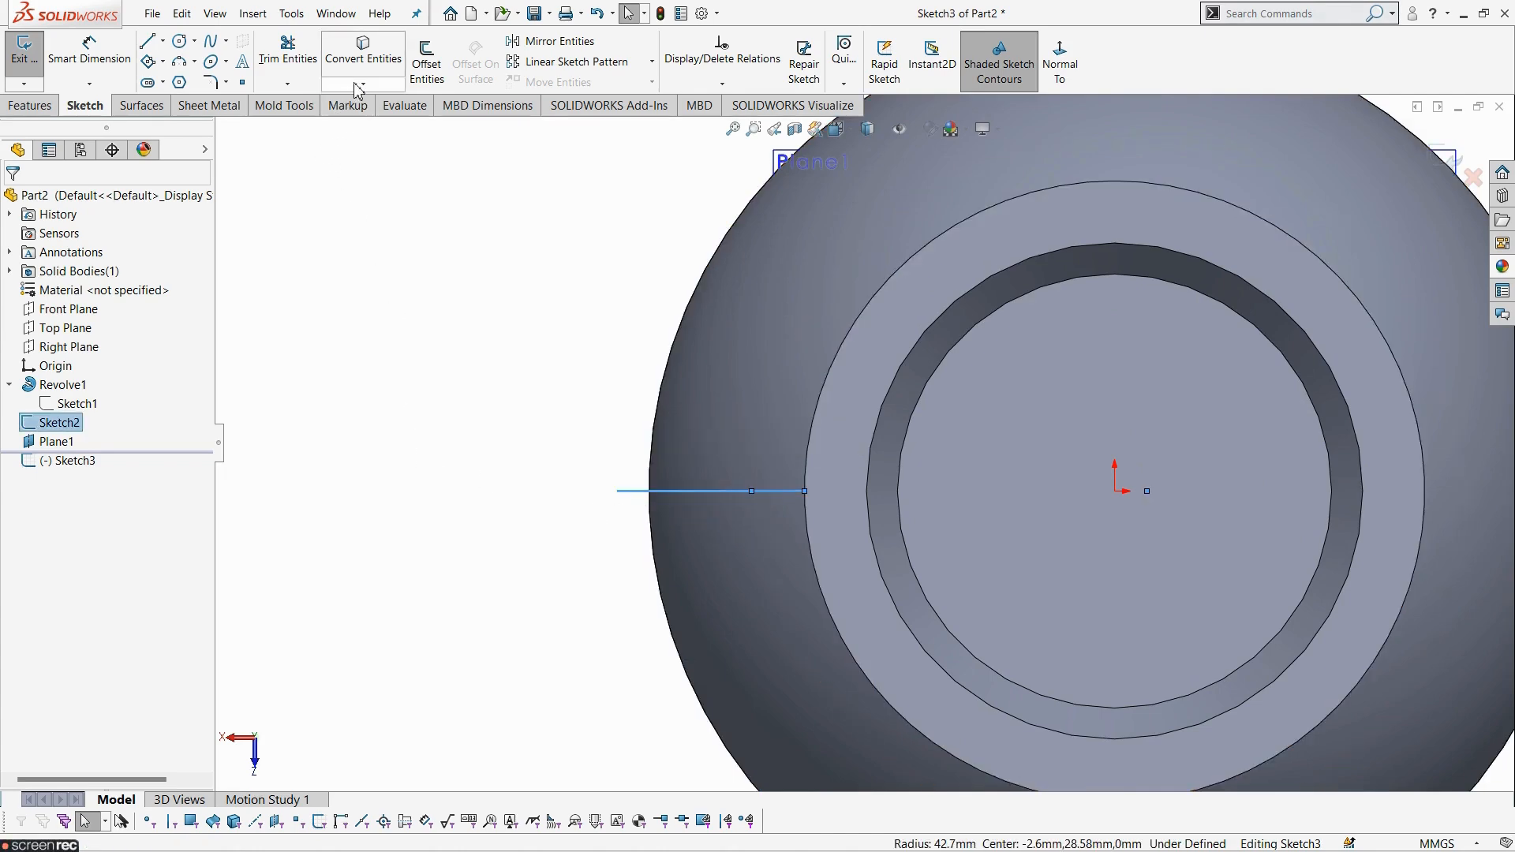
click(363, 49)
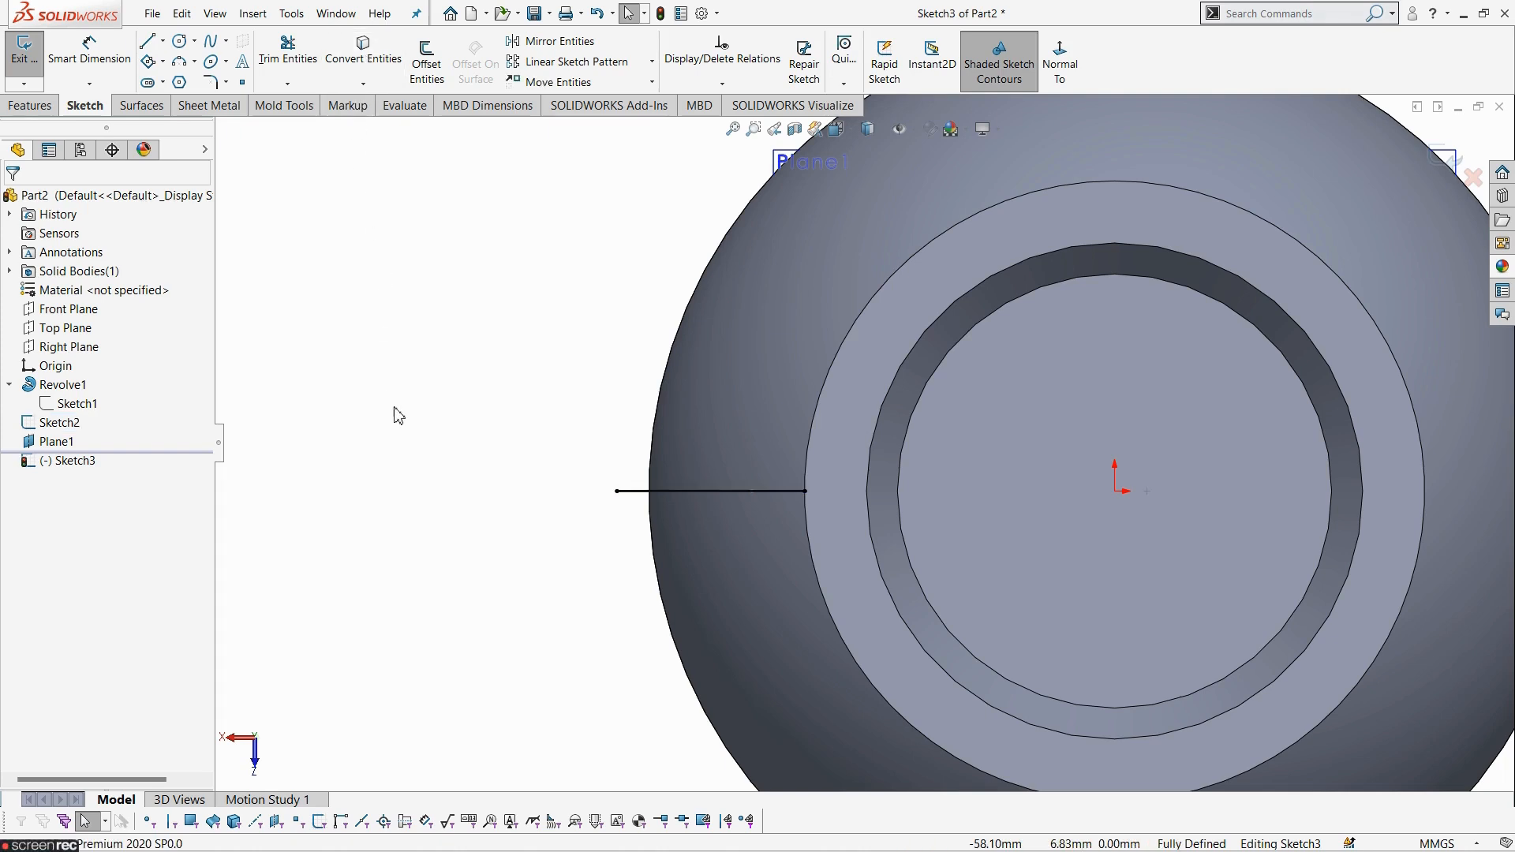
click(634, 494)
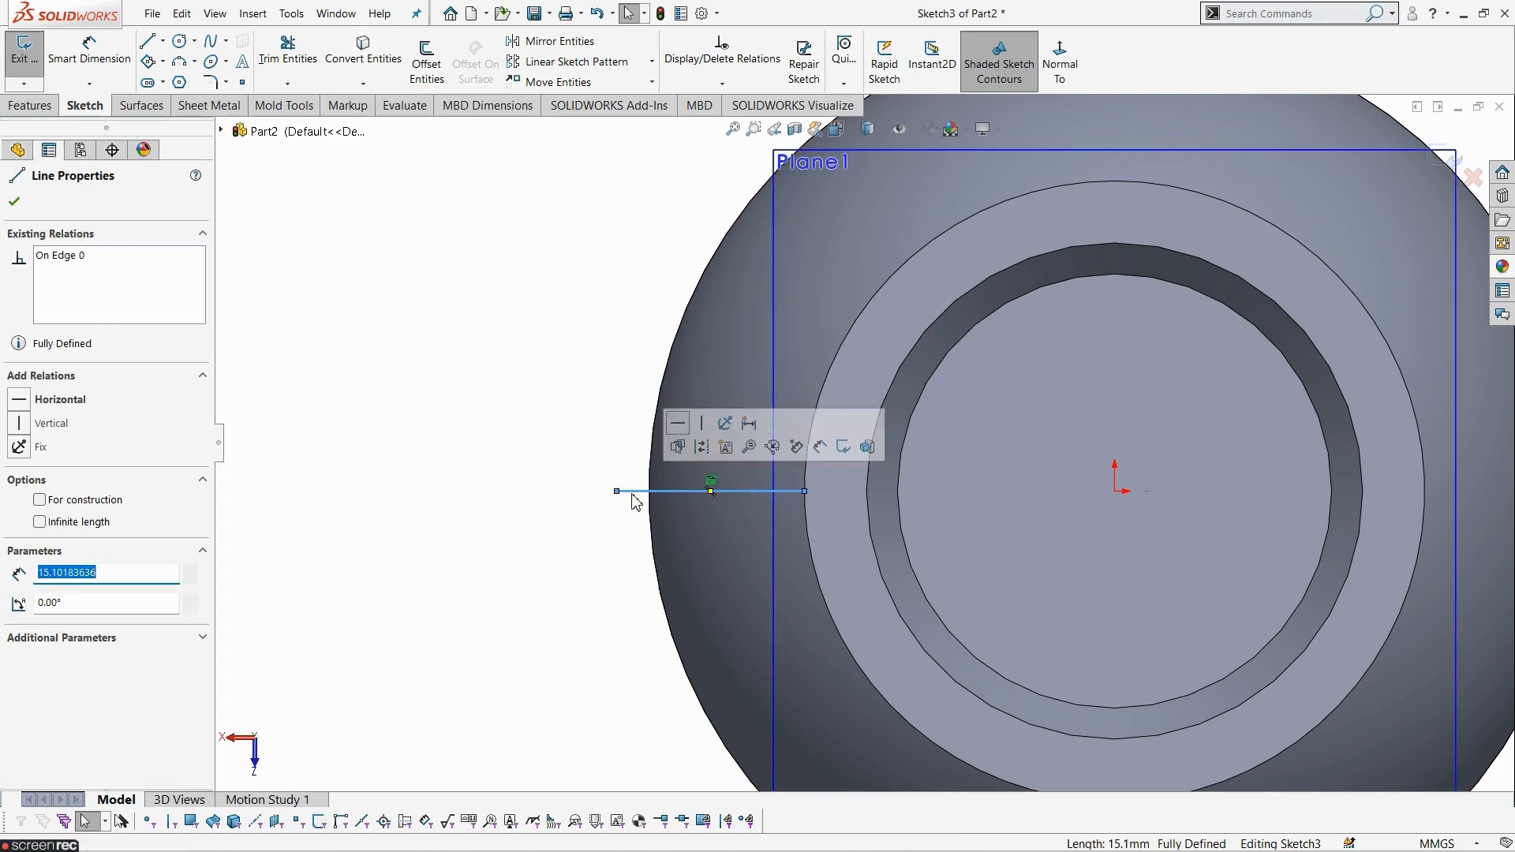
click(701, 448)
- Sketch a three-point arc of about 13.7 mm radius between two points on the body's silhouette, bulging outward around the construction line's outer end
scroll(683, 606, down, 3)
scroll(939, 423, up, 2)
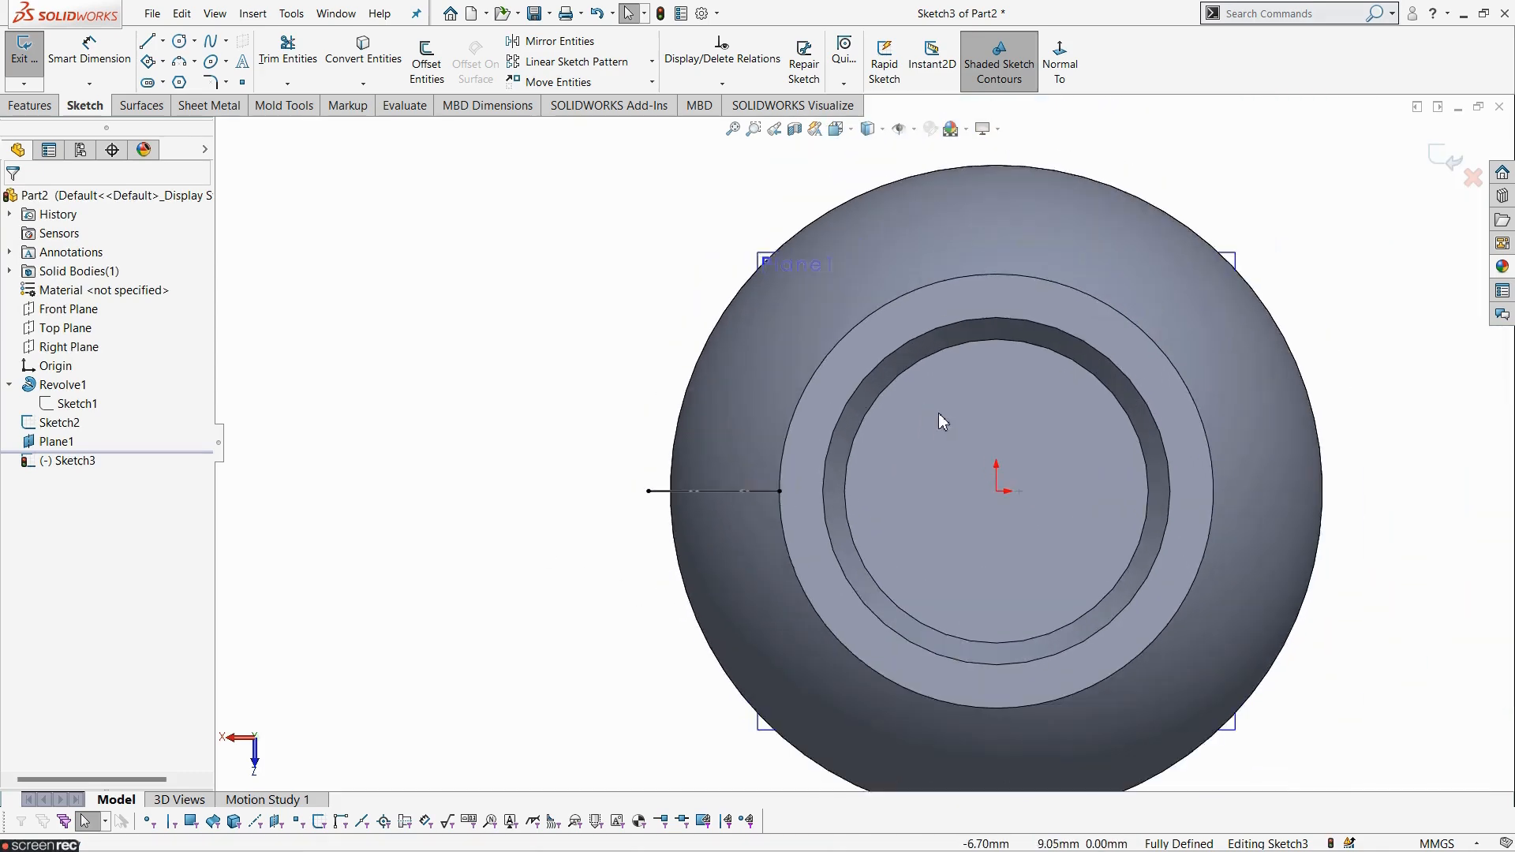
scroll(938, 414, up, 1)
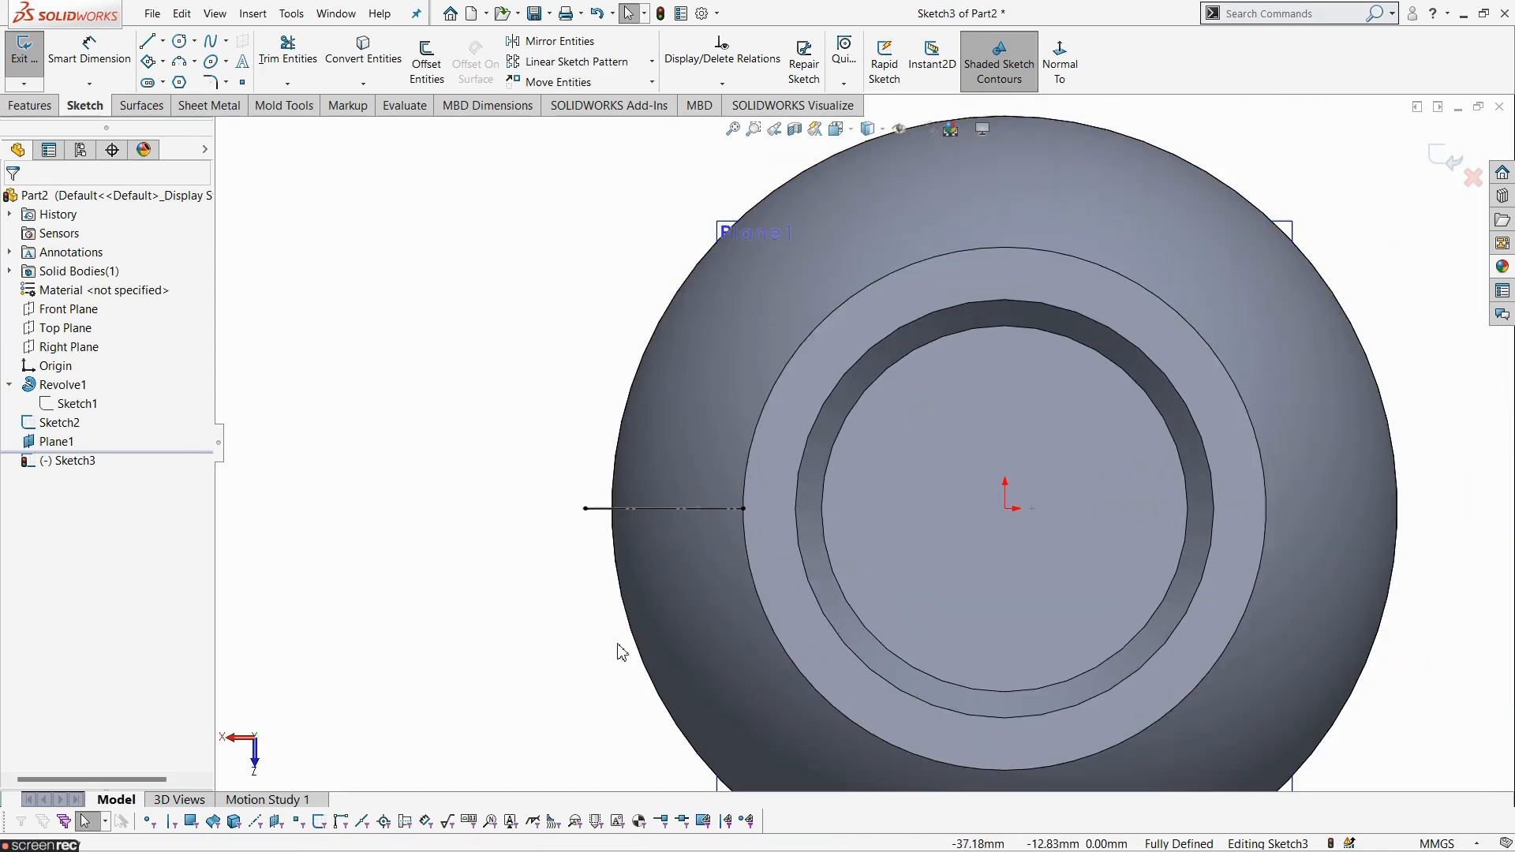
click(180, 64)
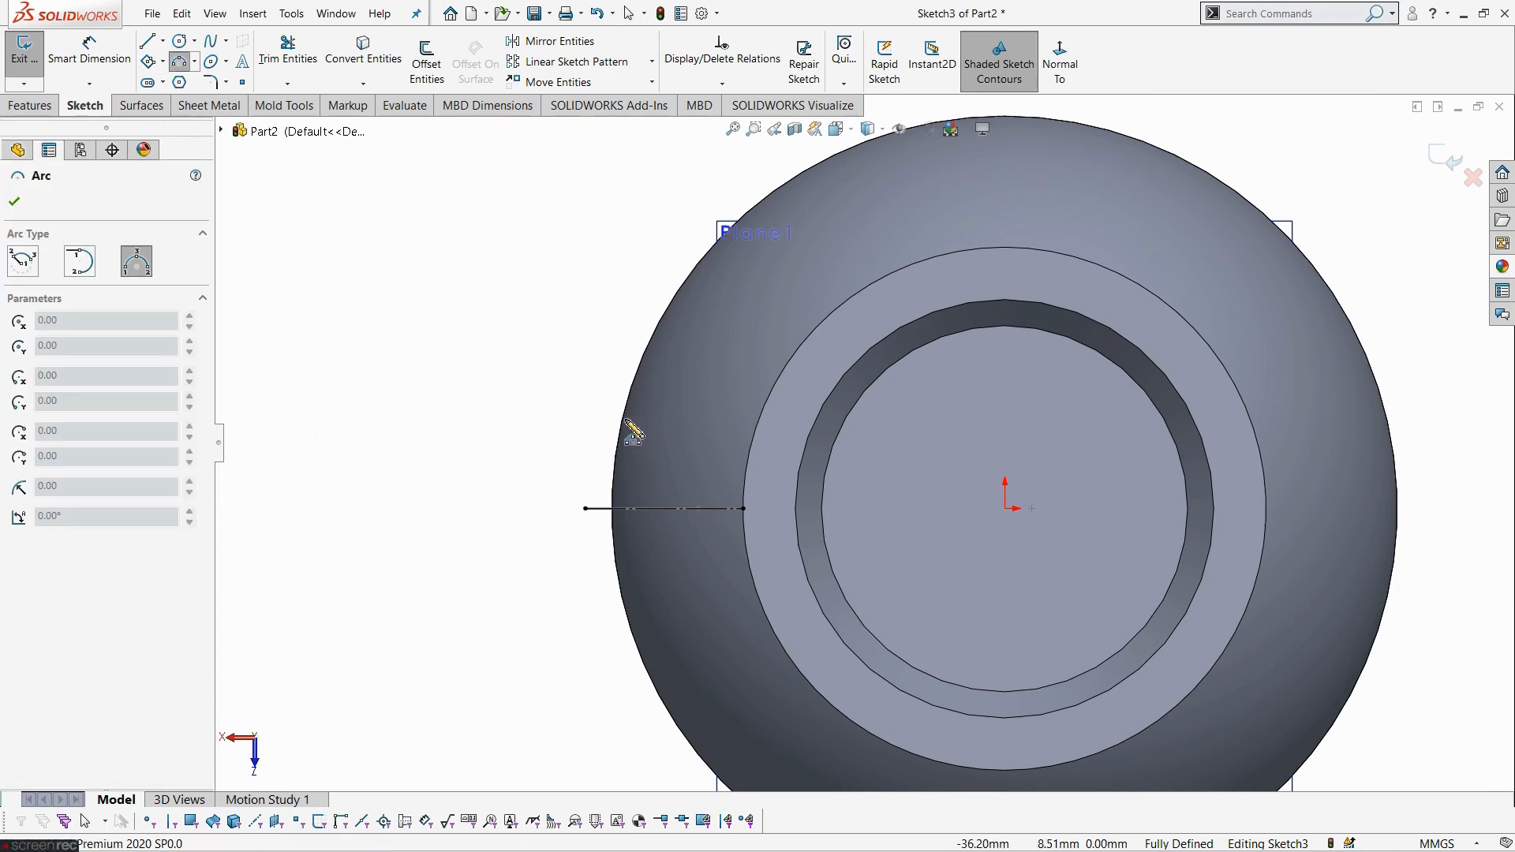
drag(623, 419, 629, 624)
scroll(521, 544, up, 2)
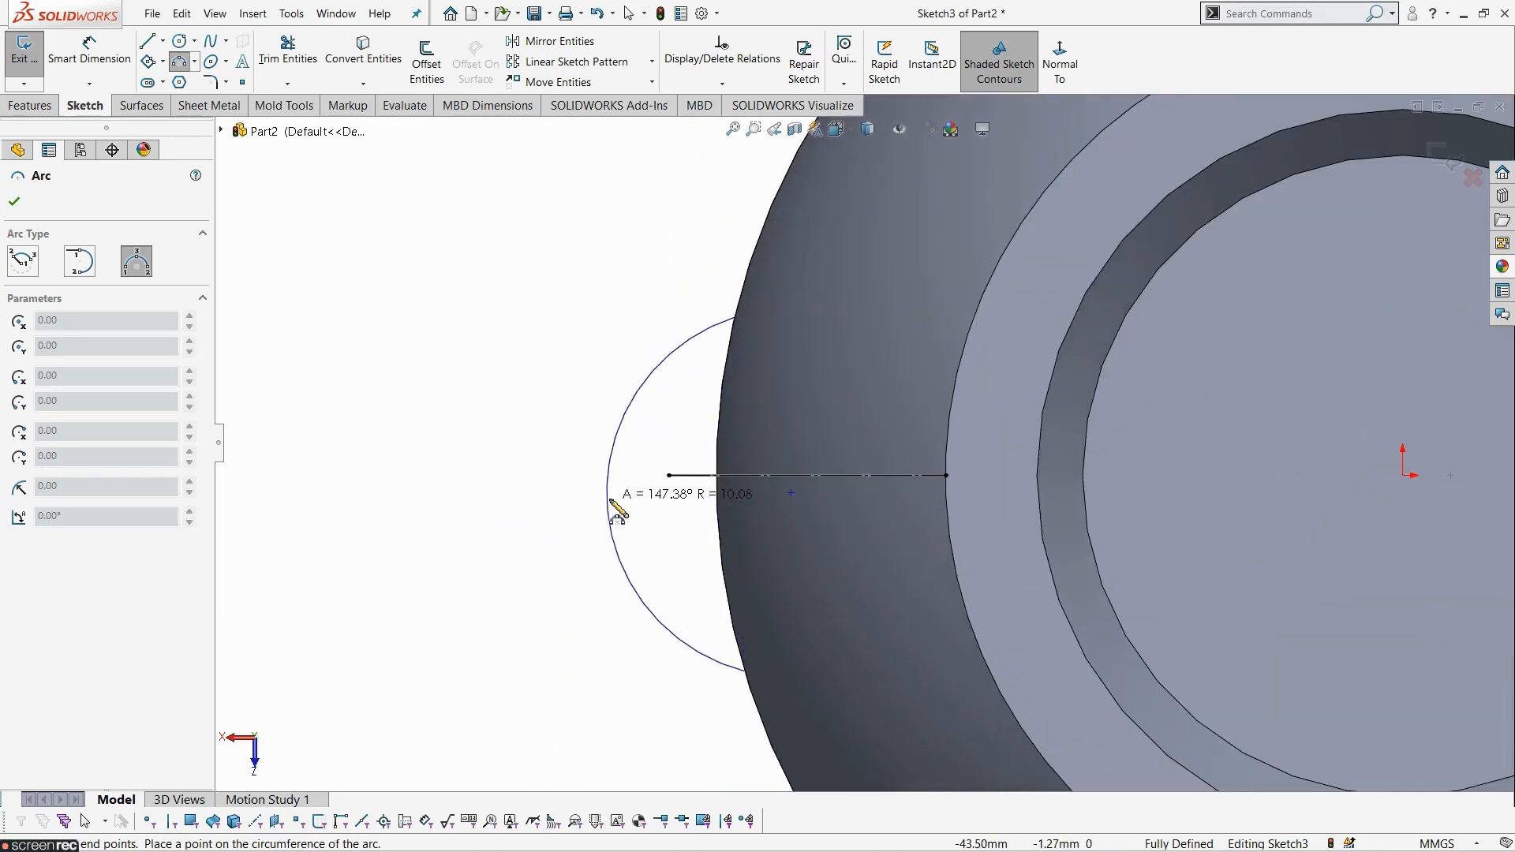
click(671, 503)
key(Escape)
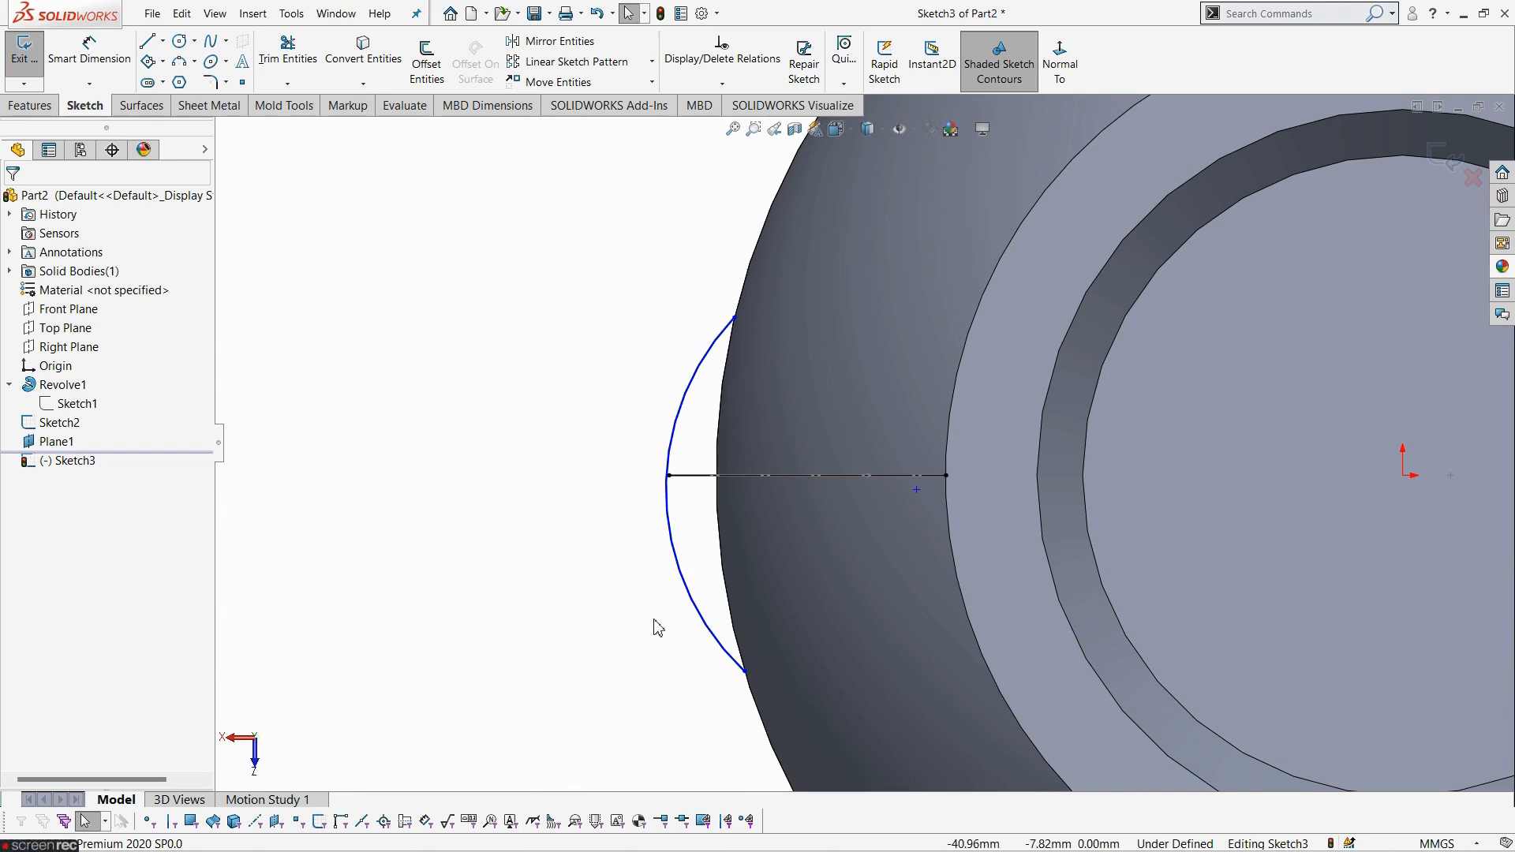
- Make the arc's midpoint coincident with the outer endpoint of the construction line
mouse_move(654, 628)
middle_down()
mouse_move(625, 467)
mouse_move(642, 389)
mouse_move(663, 602)
mouse_move(685, 665)
middle_up()
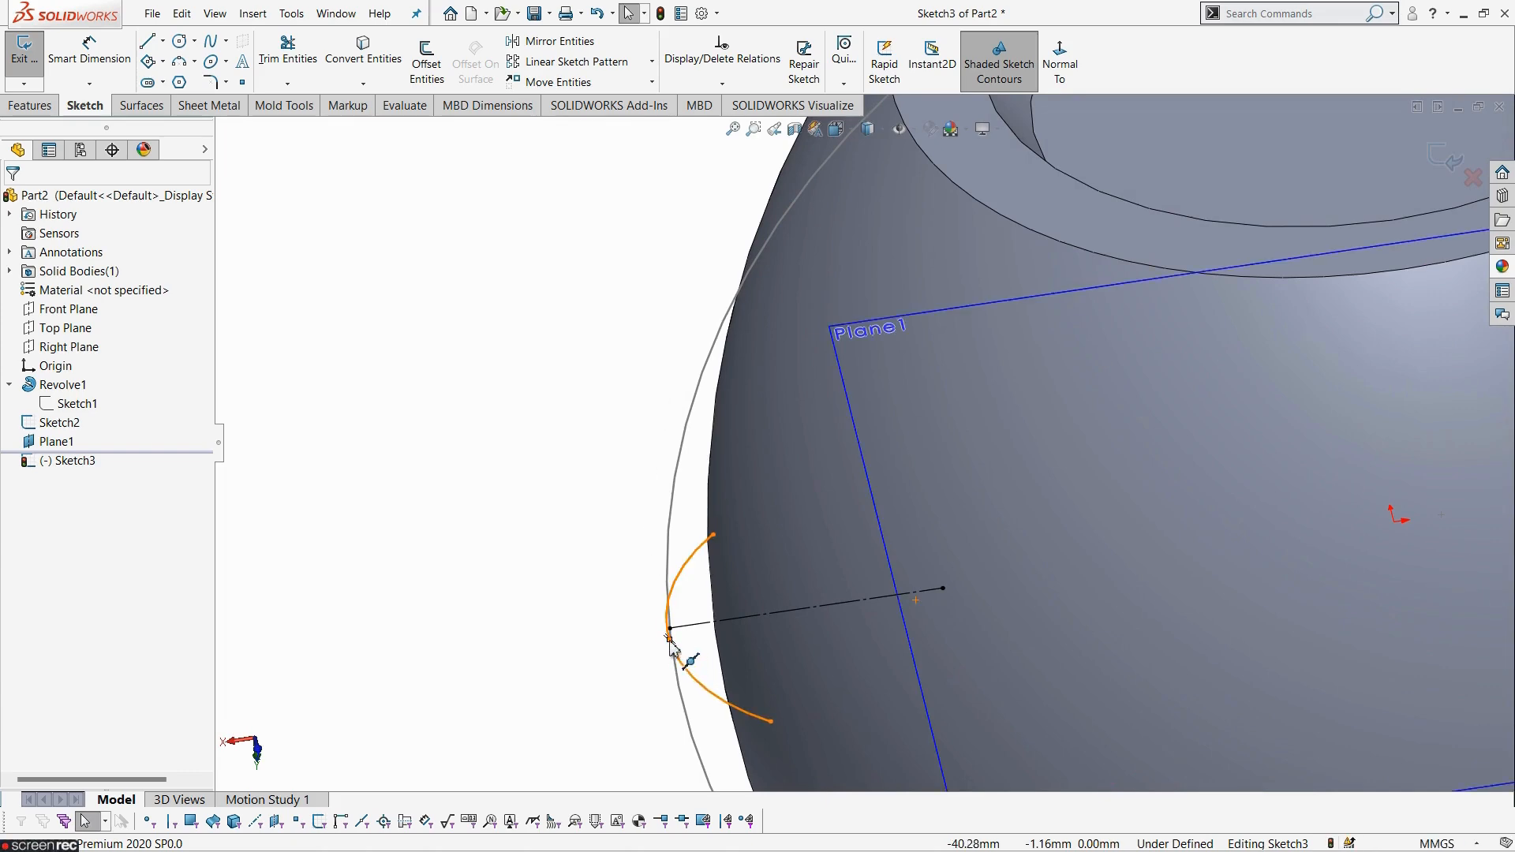
click(669, 640)
middle_drag(605, 673, 657, 643)
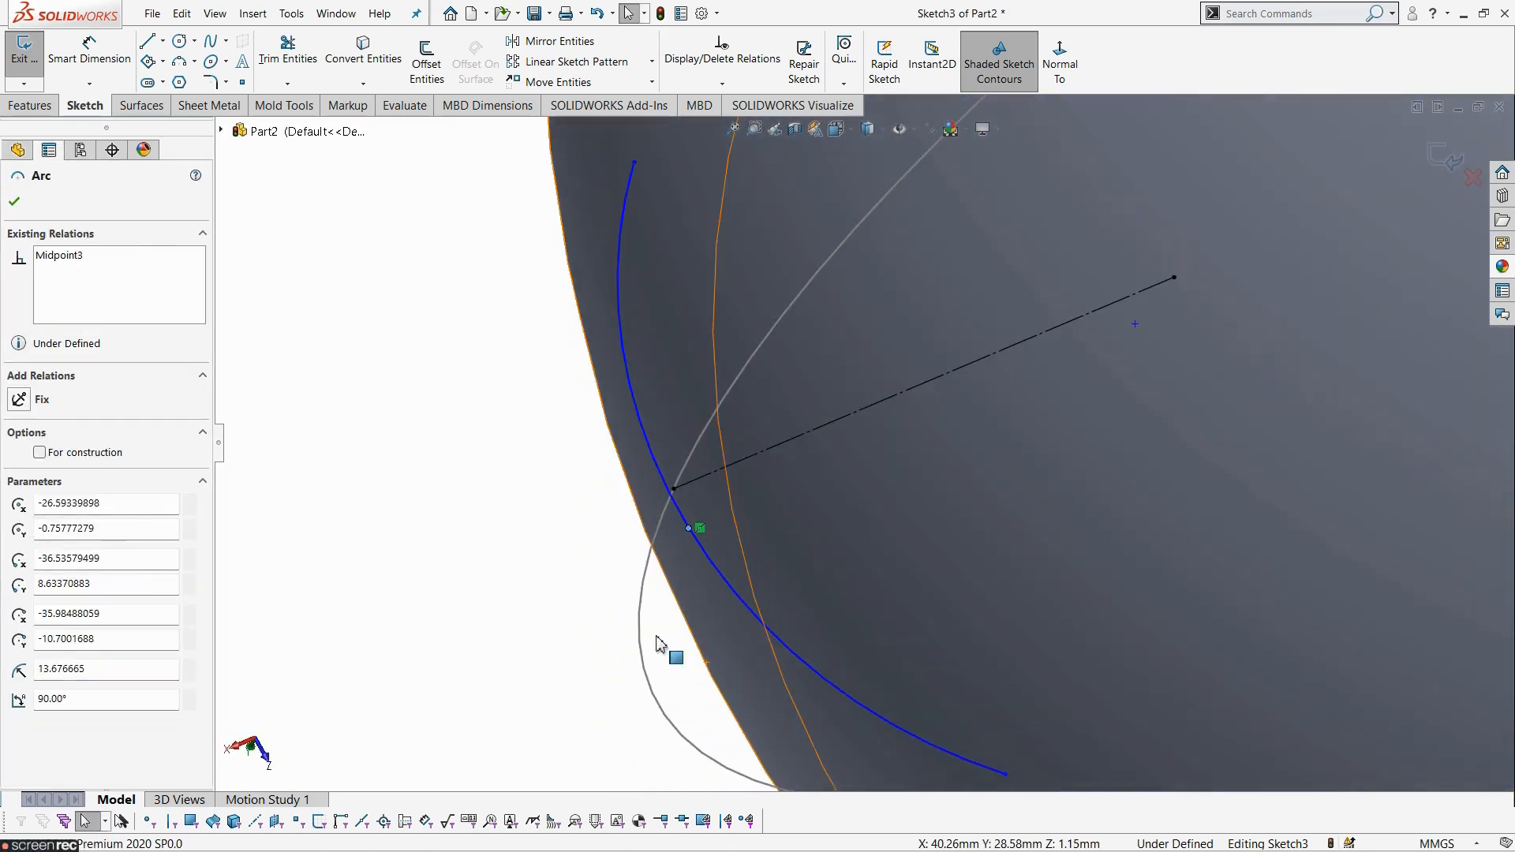
click(673, 490)
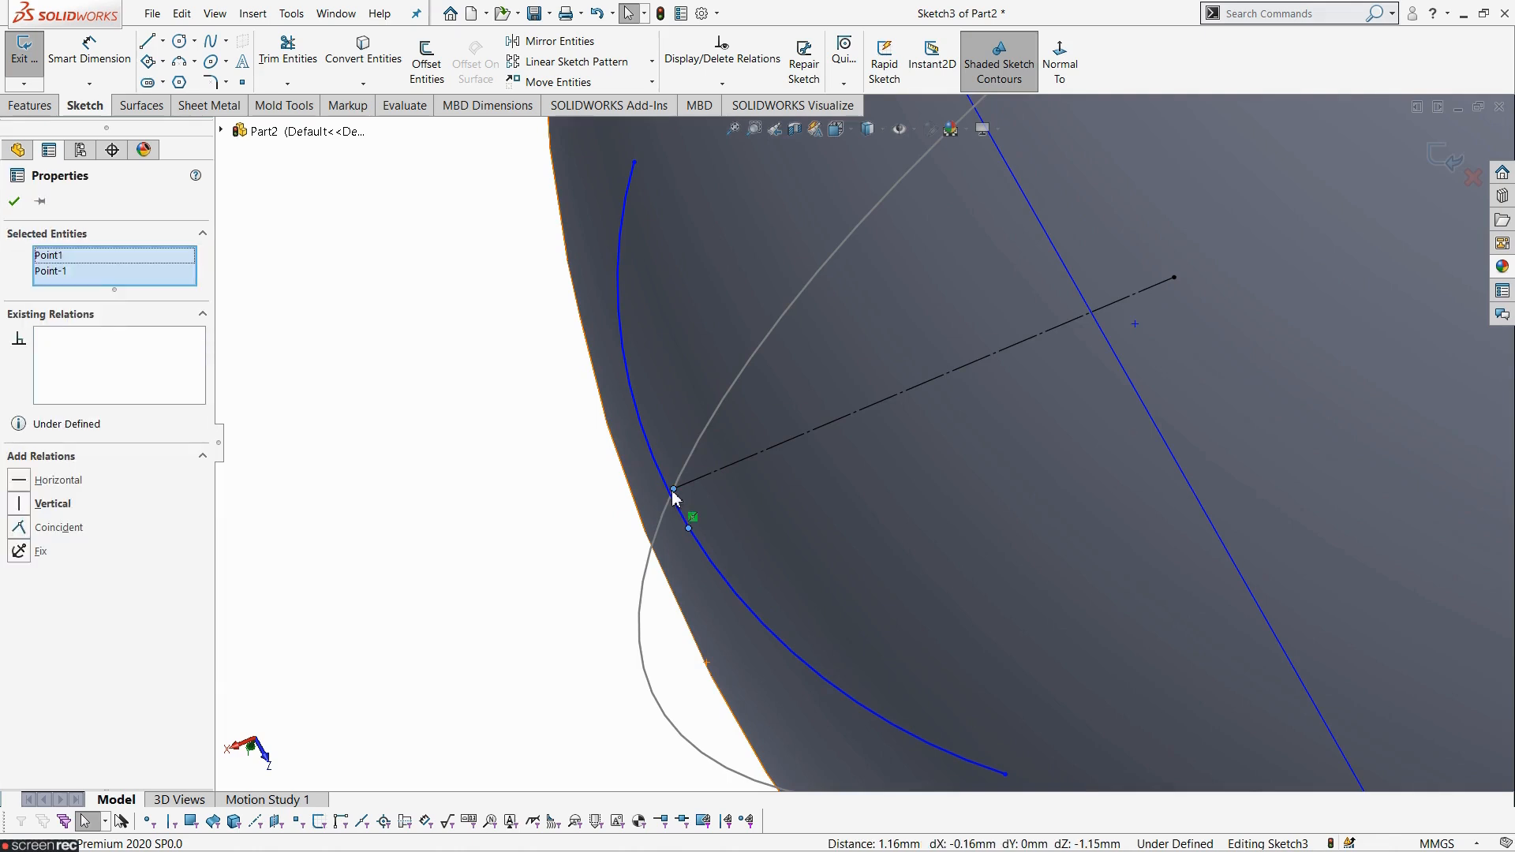
click(762, 423)
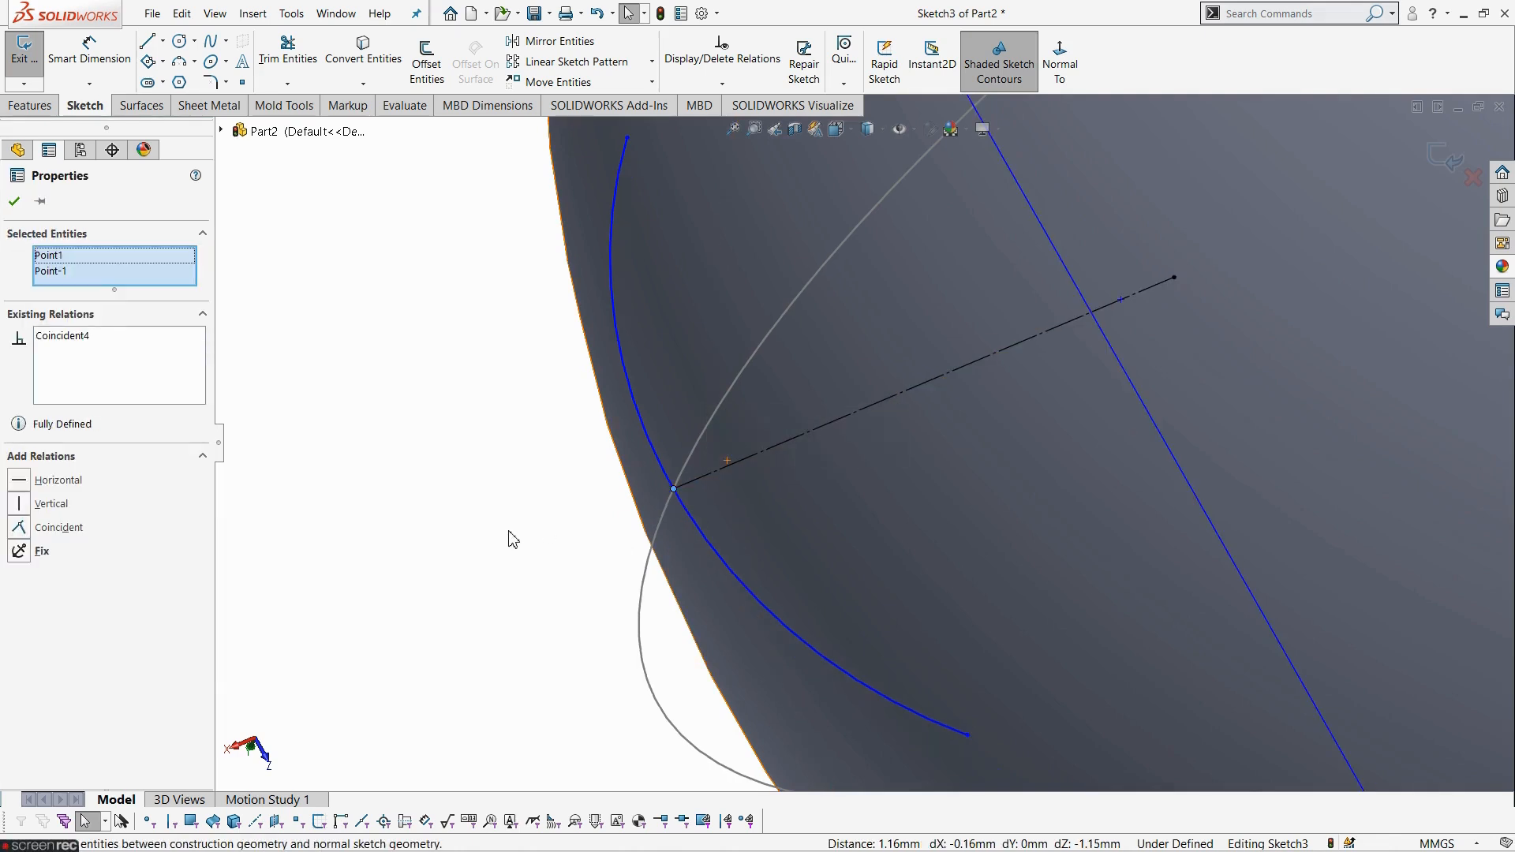
click(13, 202)
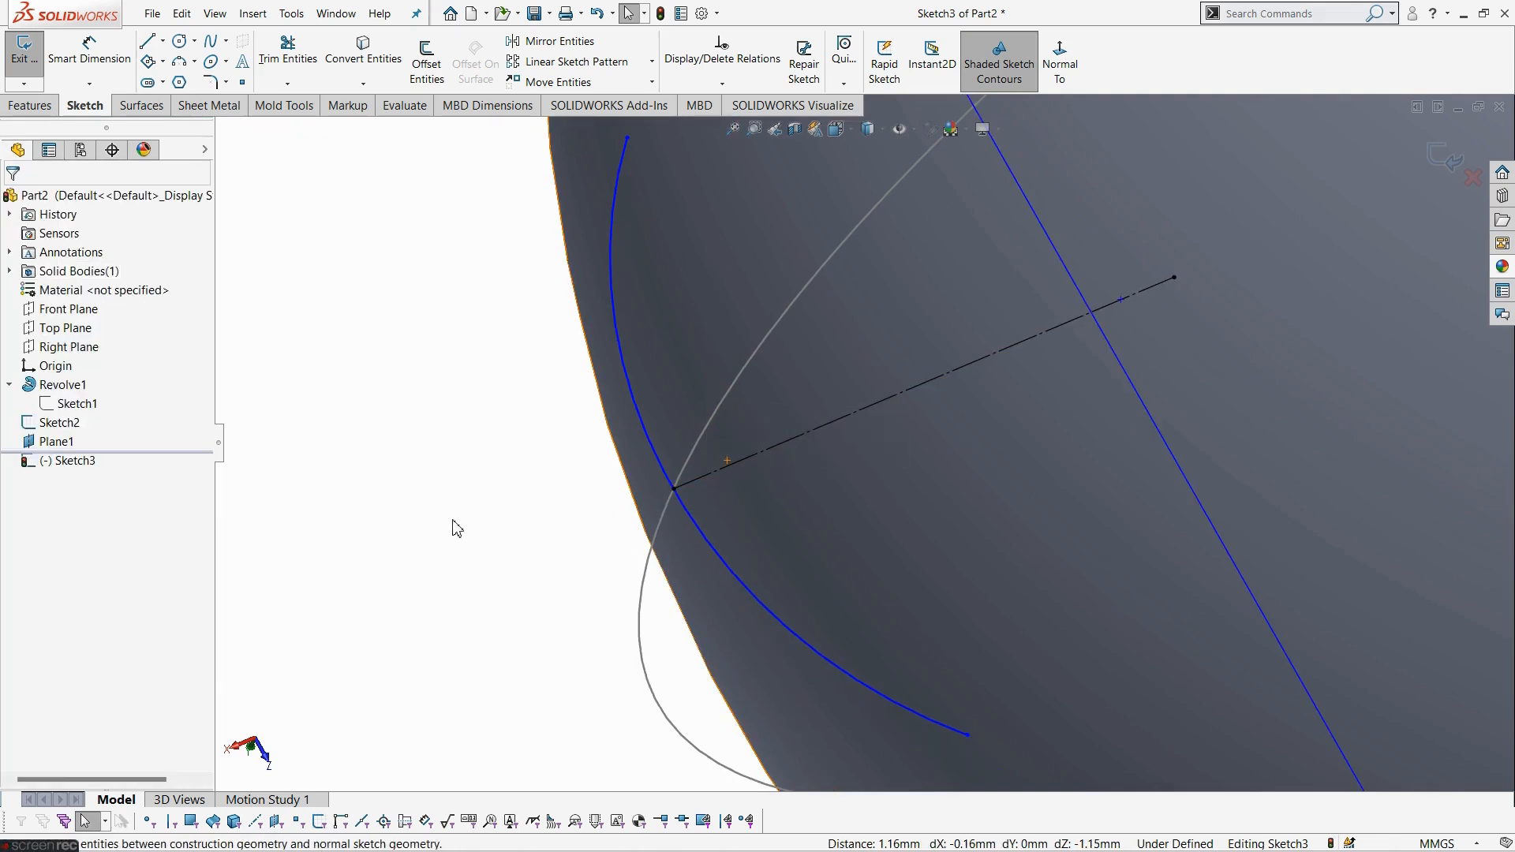
- Stretch the arc along the body's silhouette until its upper endpoint lies about 10 mm above the construction line
middle_drag(454, 524, 959, 170)
click(1058, 60)
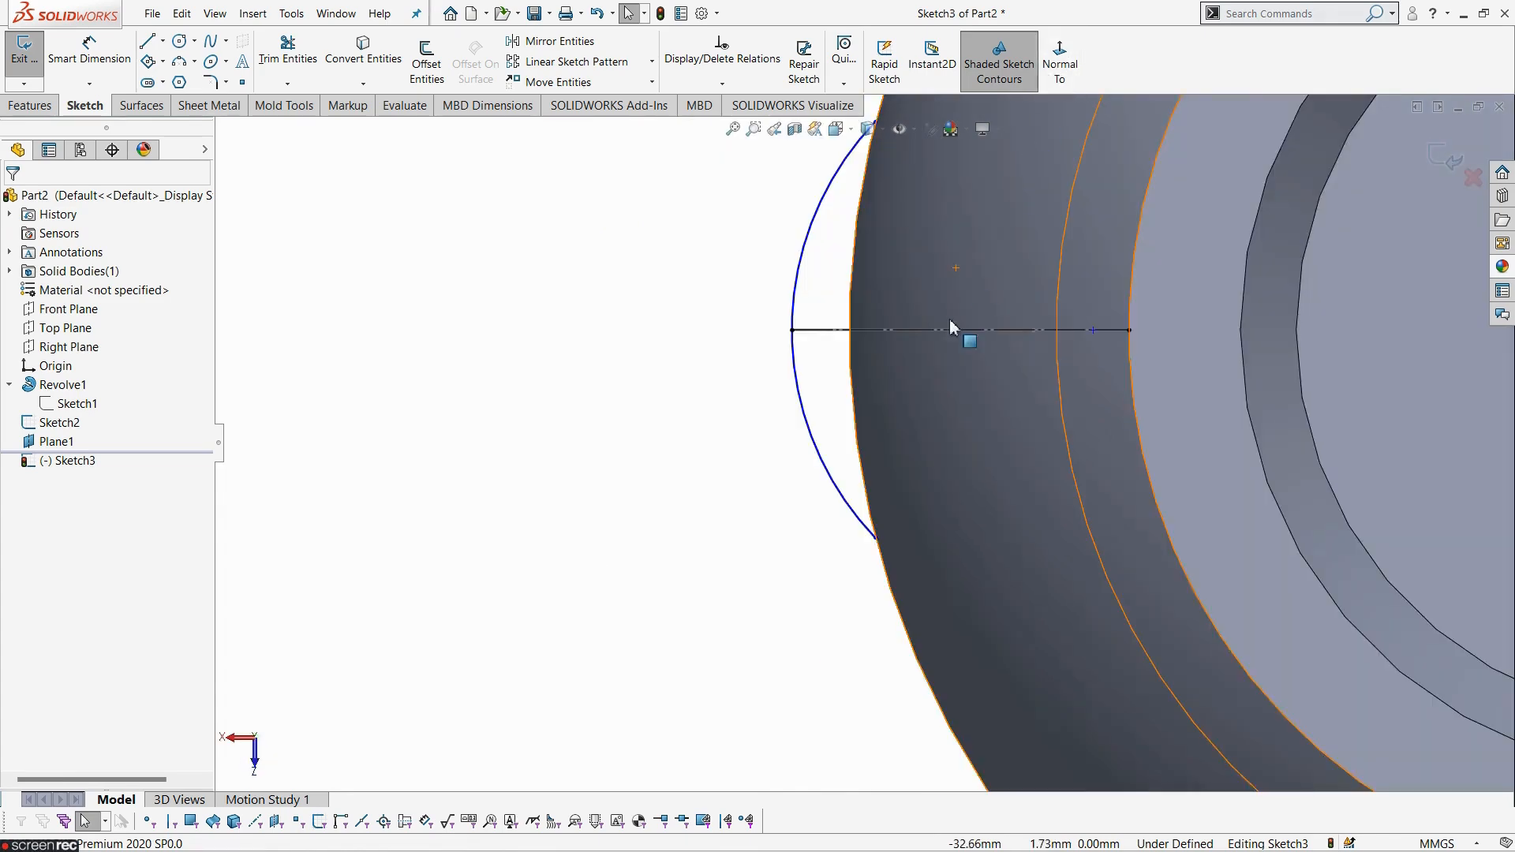
scroll(1002, 372, down, 4)
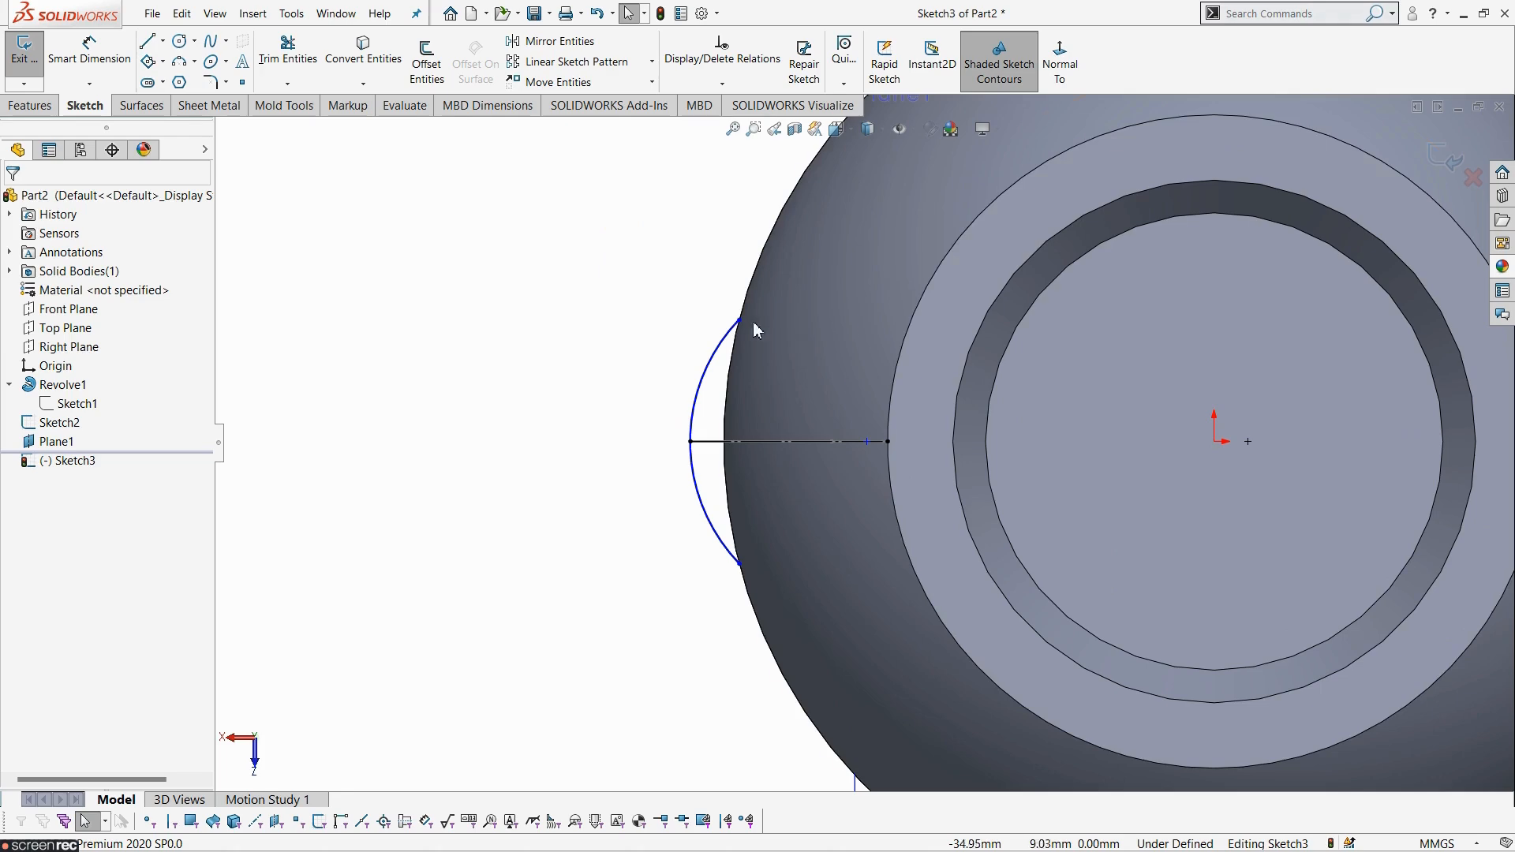
click(733, 320)
mouse_move(734, 320)
mouse_down()
mouse_move(733, 272)
mouse_move(742, 307)
mouse_up()
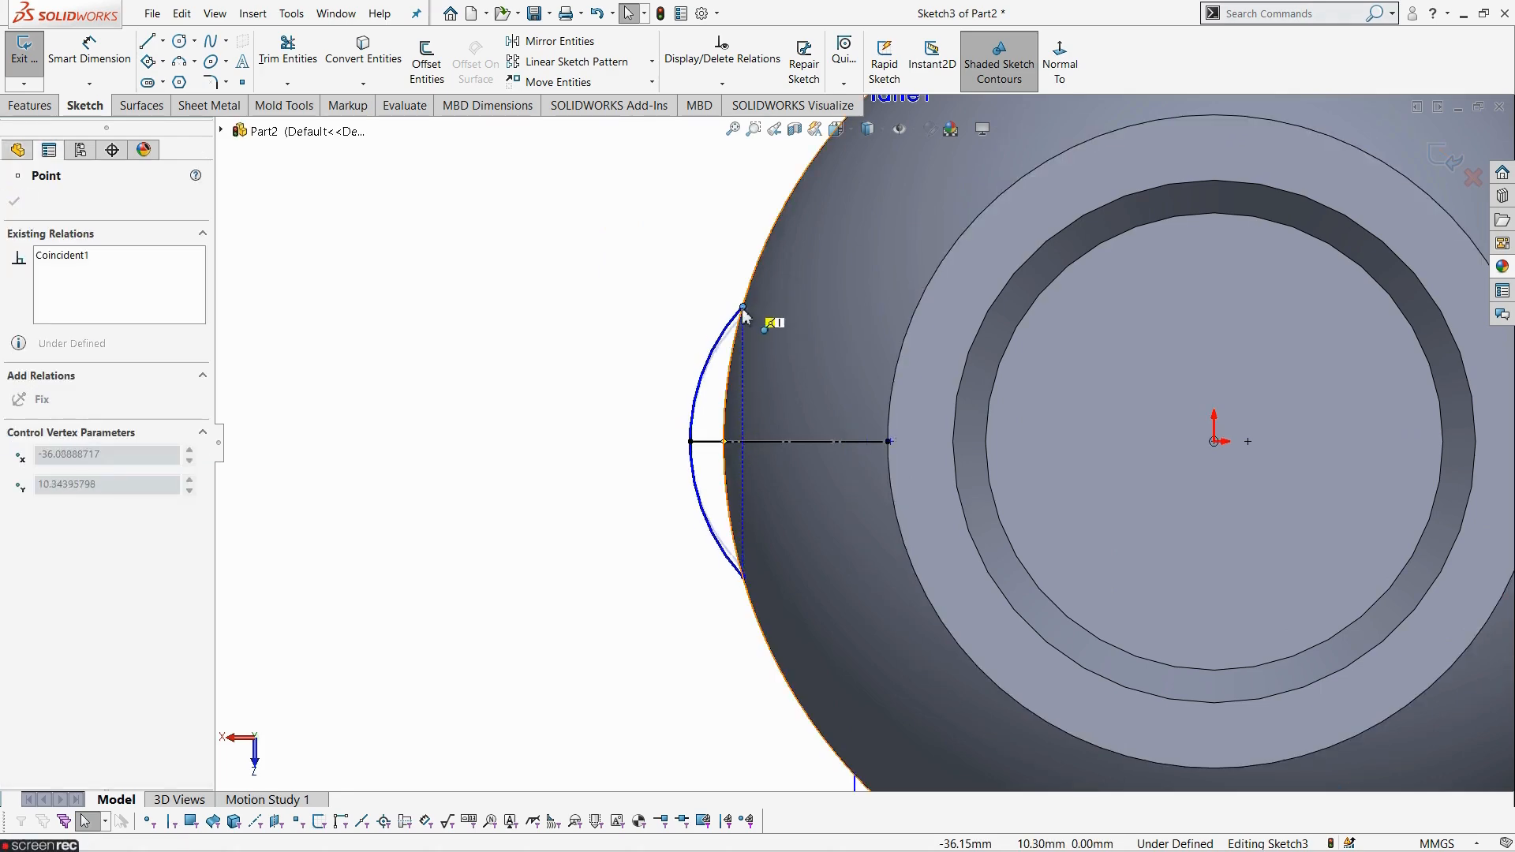
click(637, 309)
- Sketch a second three-point arc of about 12.7 mm radius from the first arc's upper endpoint to a point farther up the body's silhouette
scroll(641, 525, up, 3)
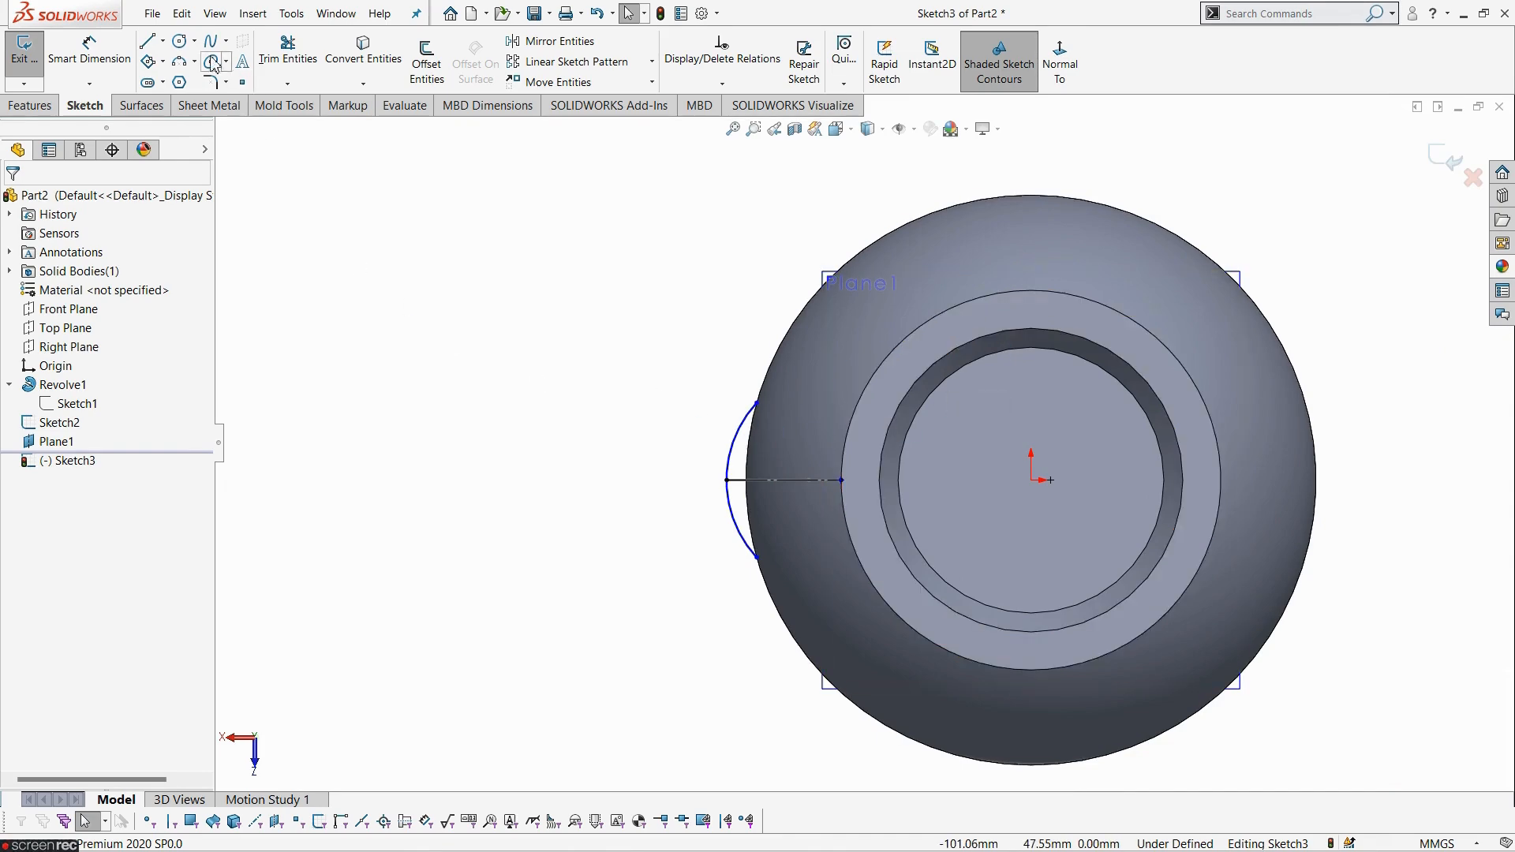
click(179, 62)
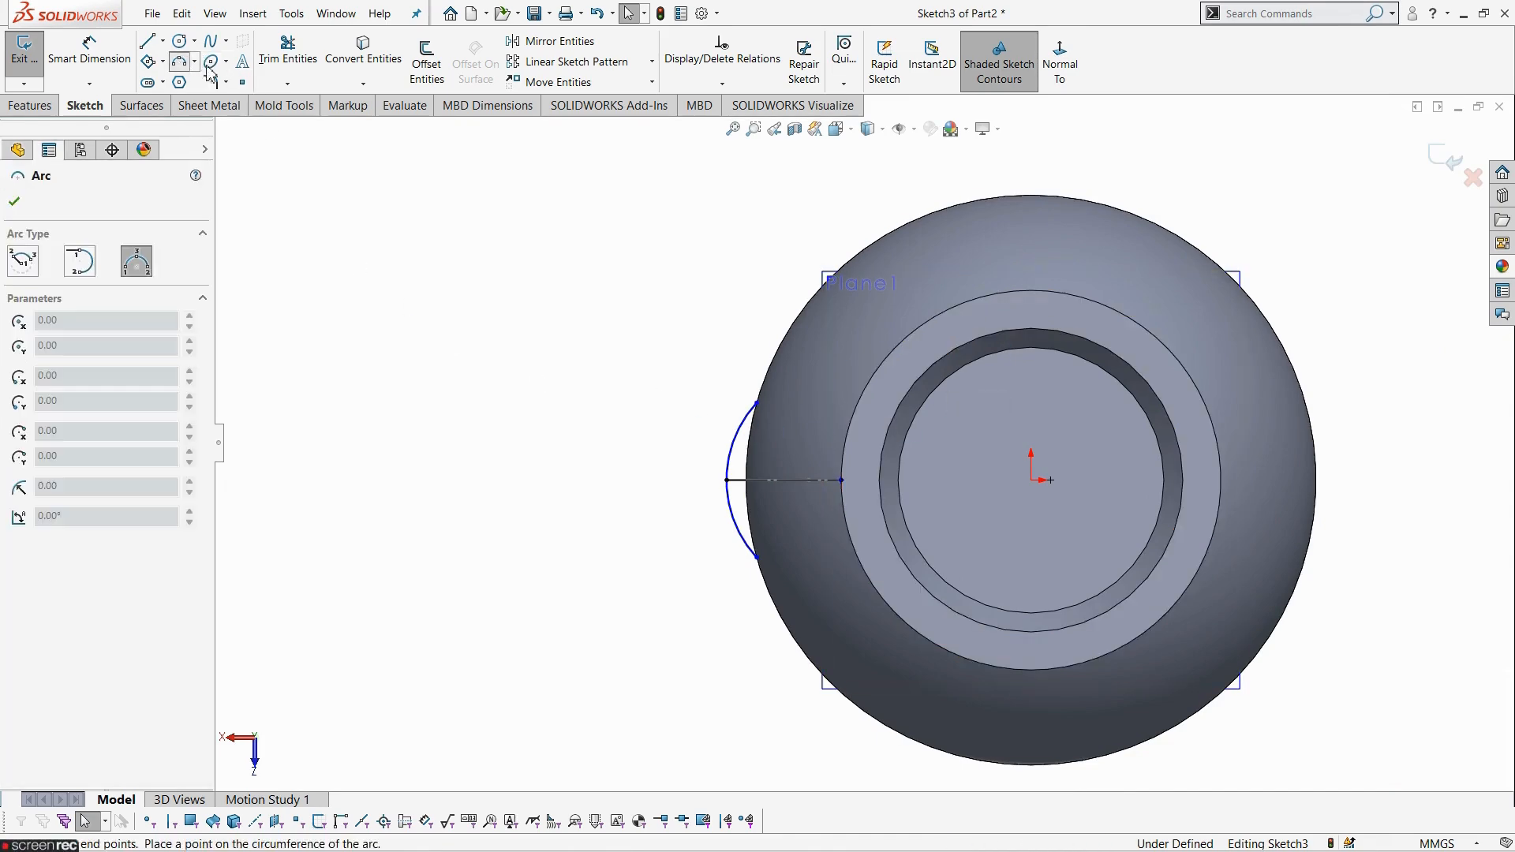
click(756, 404)
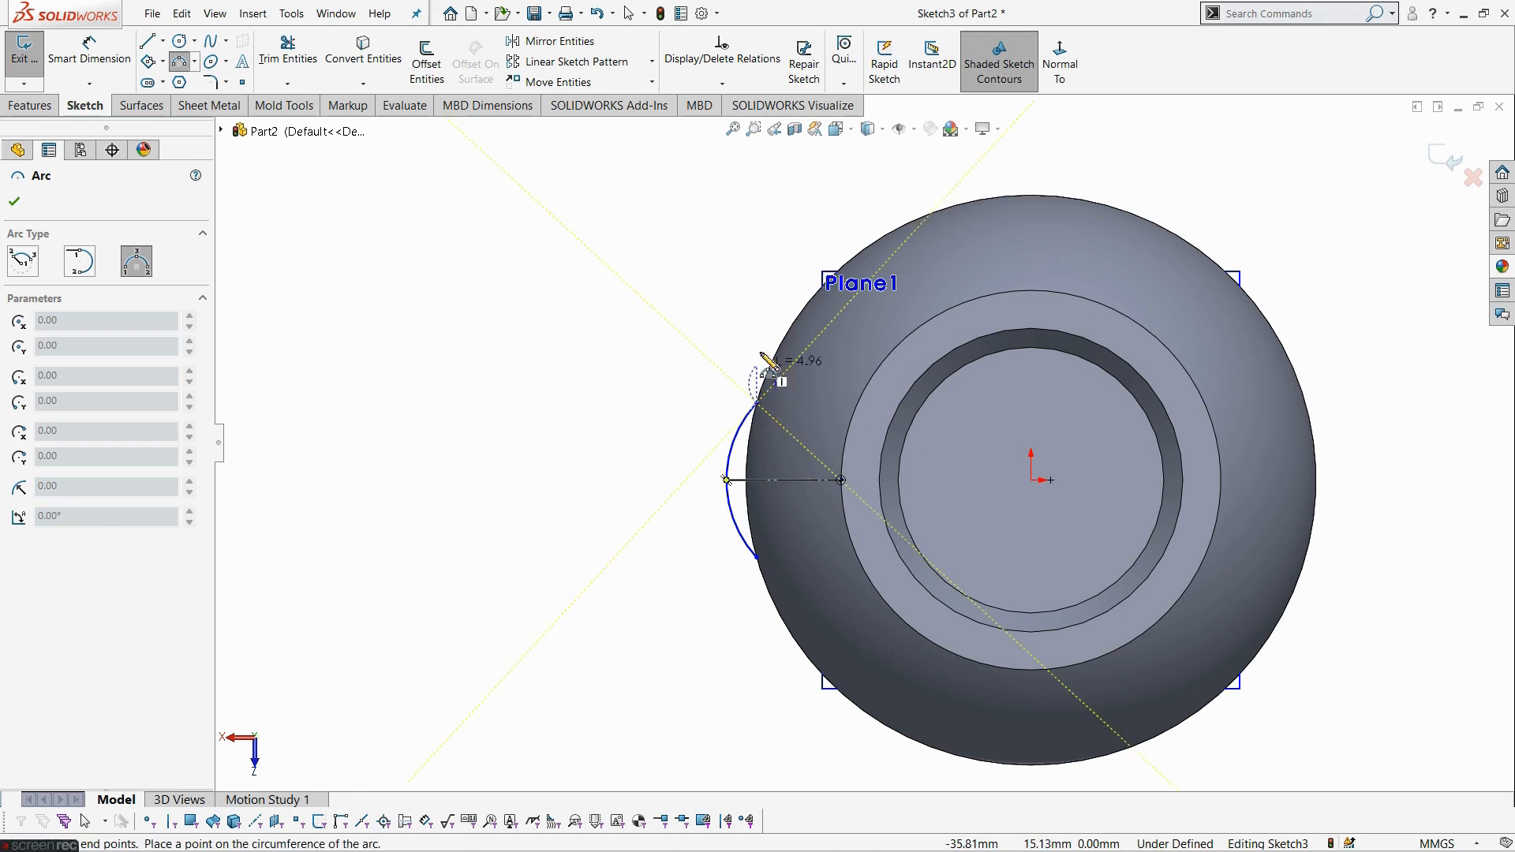
click(825, 284)
click(765, 335)
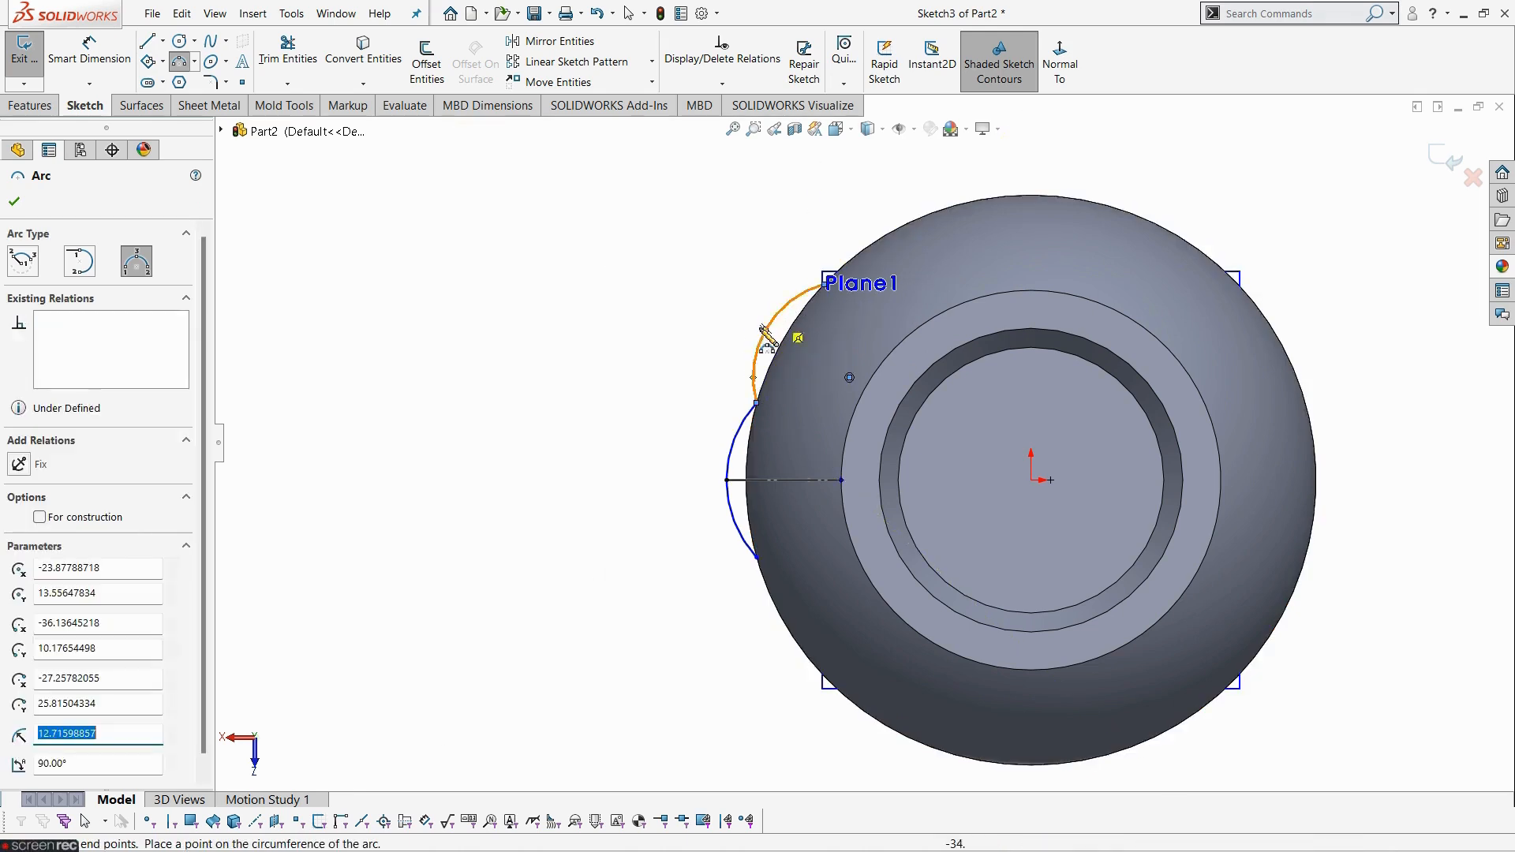
key(Escape)
- Convert the second arc to construction geometry
scroll(640, 399, down, 2)
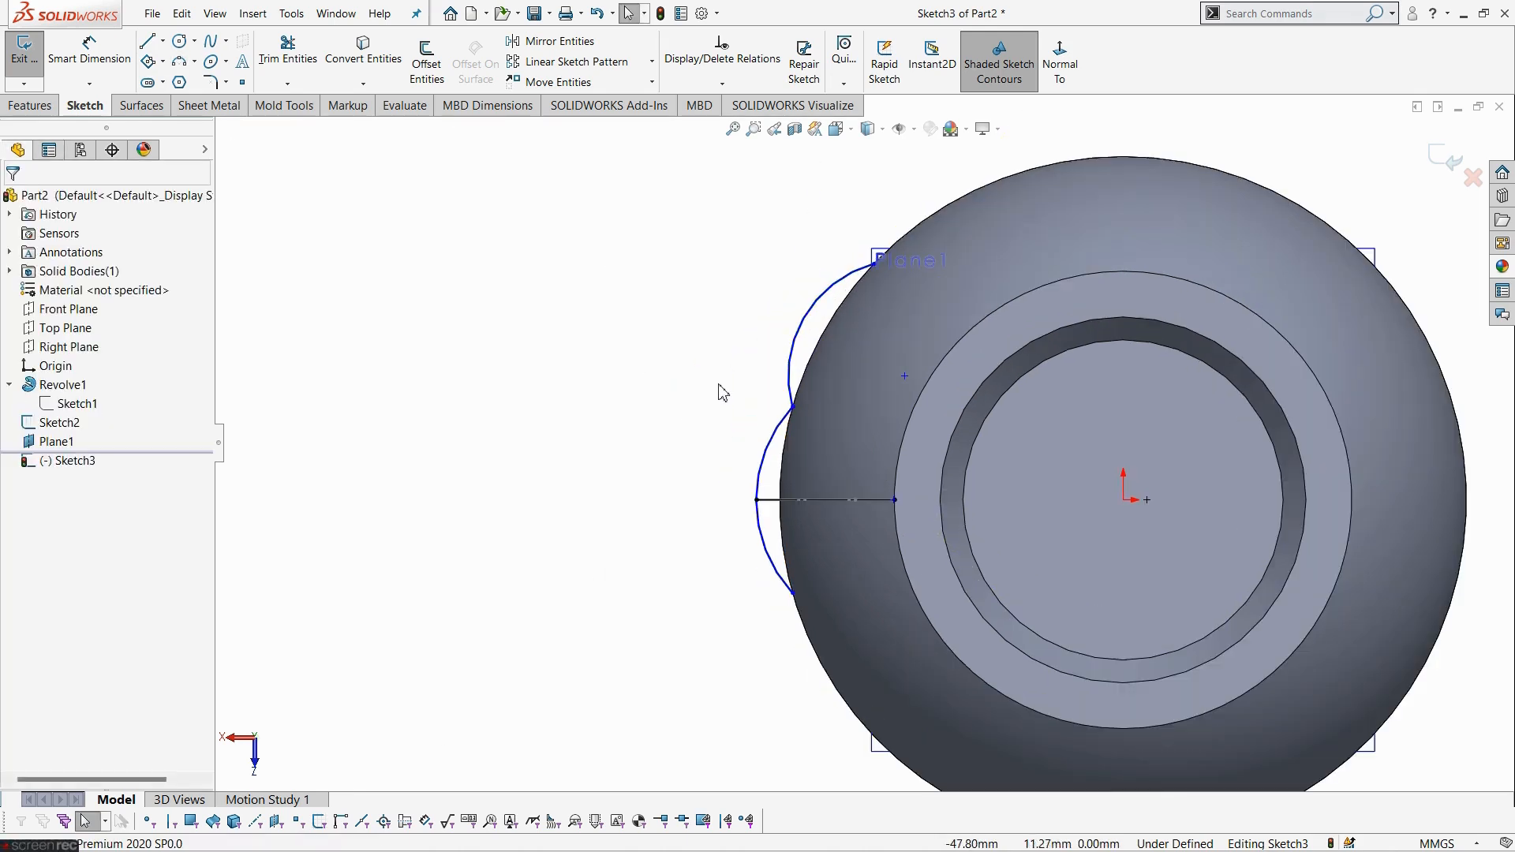
click(798, 341)
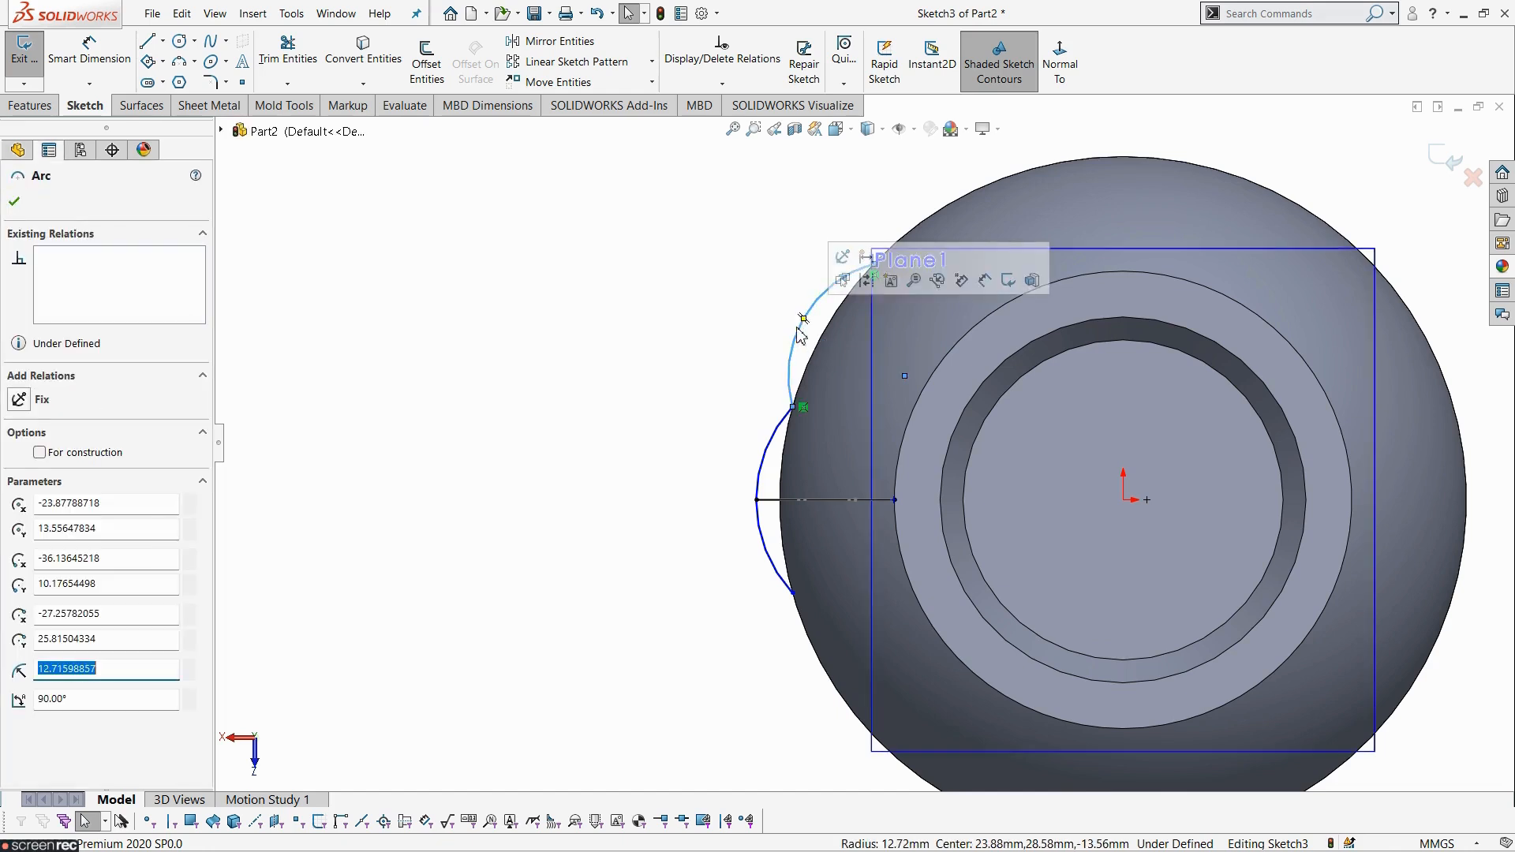
click(867, 282)
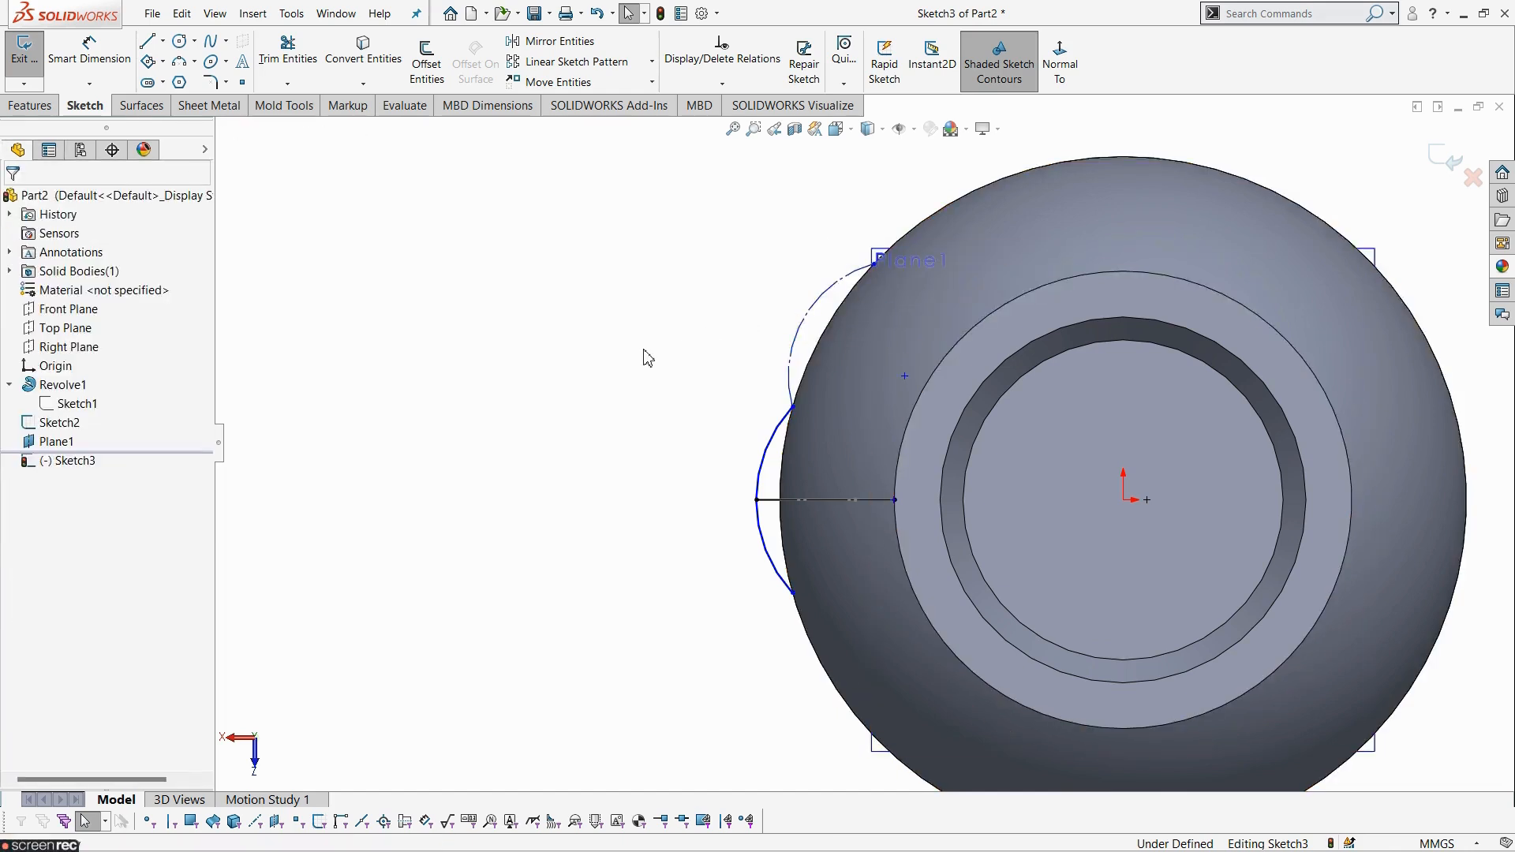
- Draw a centerline about 40.2 mm long from the origin to the midpoint of the construction arc
click(163, 40)
click(191, 82)
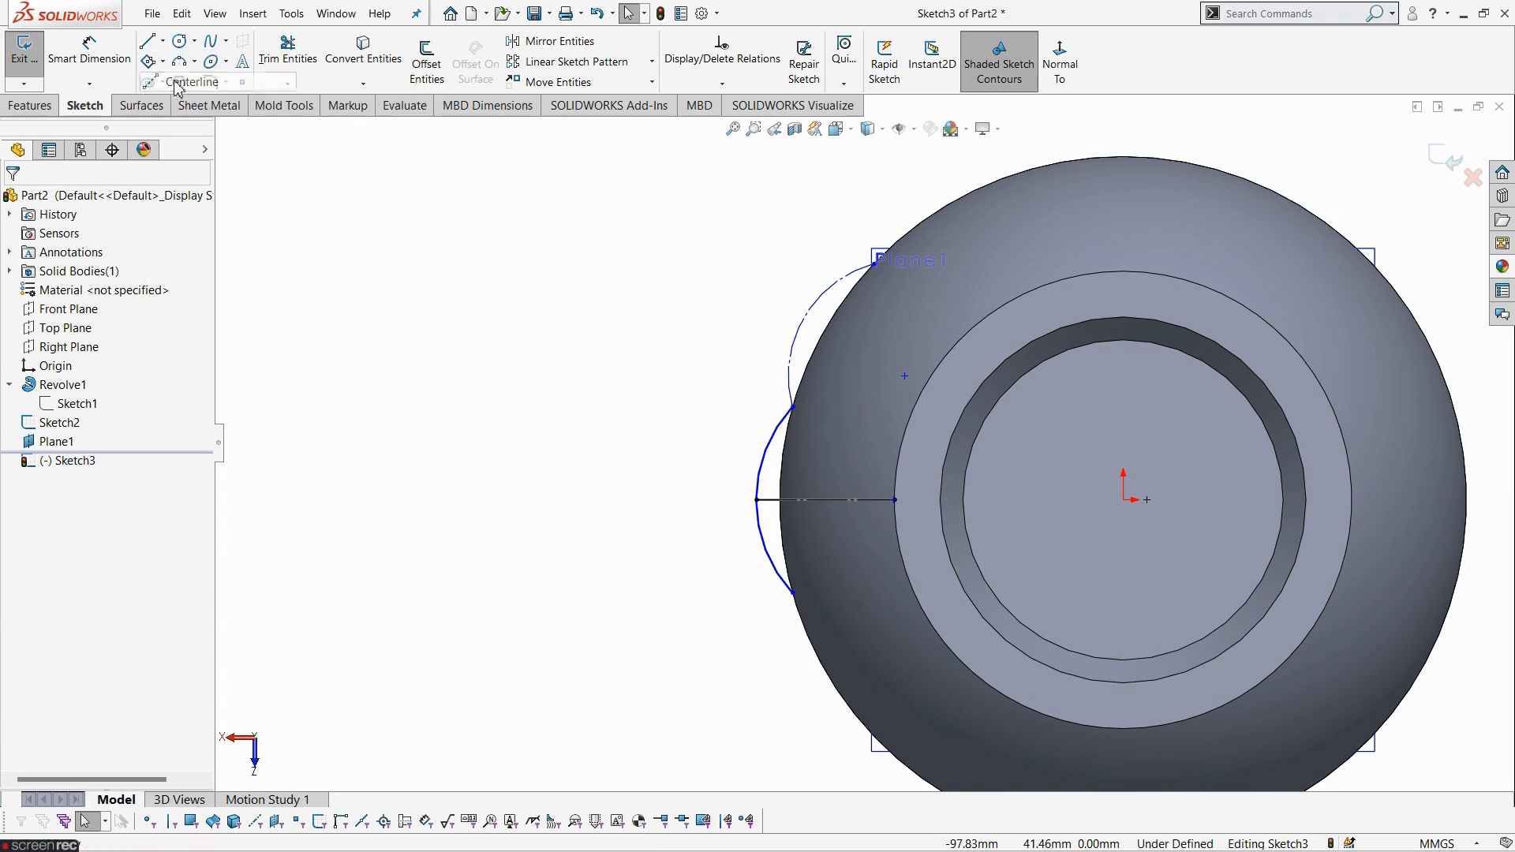
click(1124, 499)
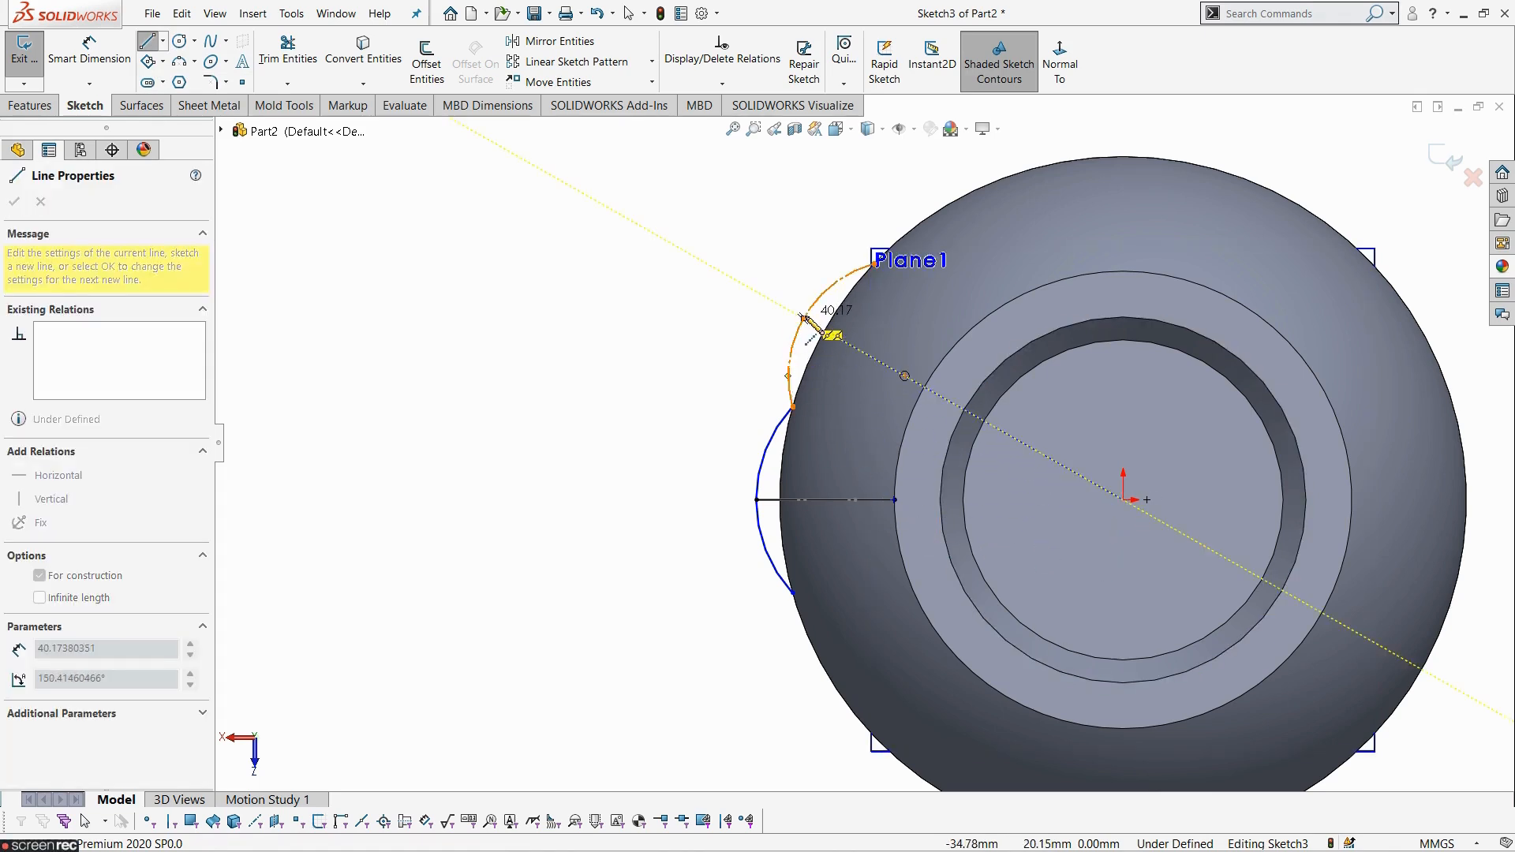
click(804, 318)
key(Escape)
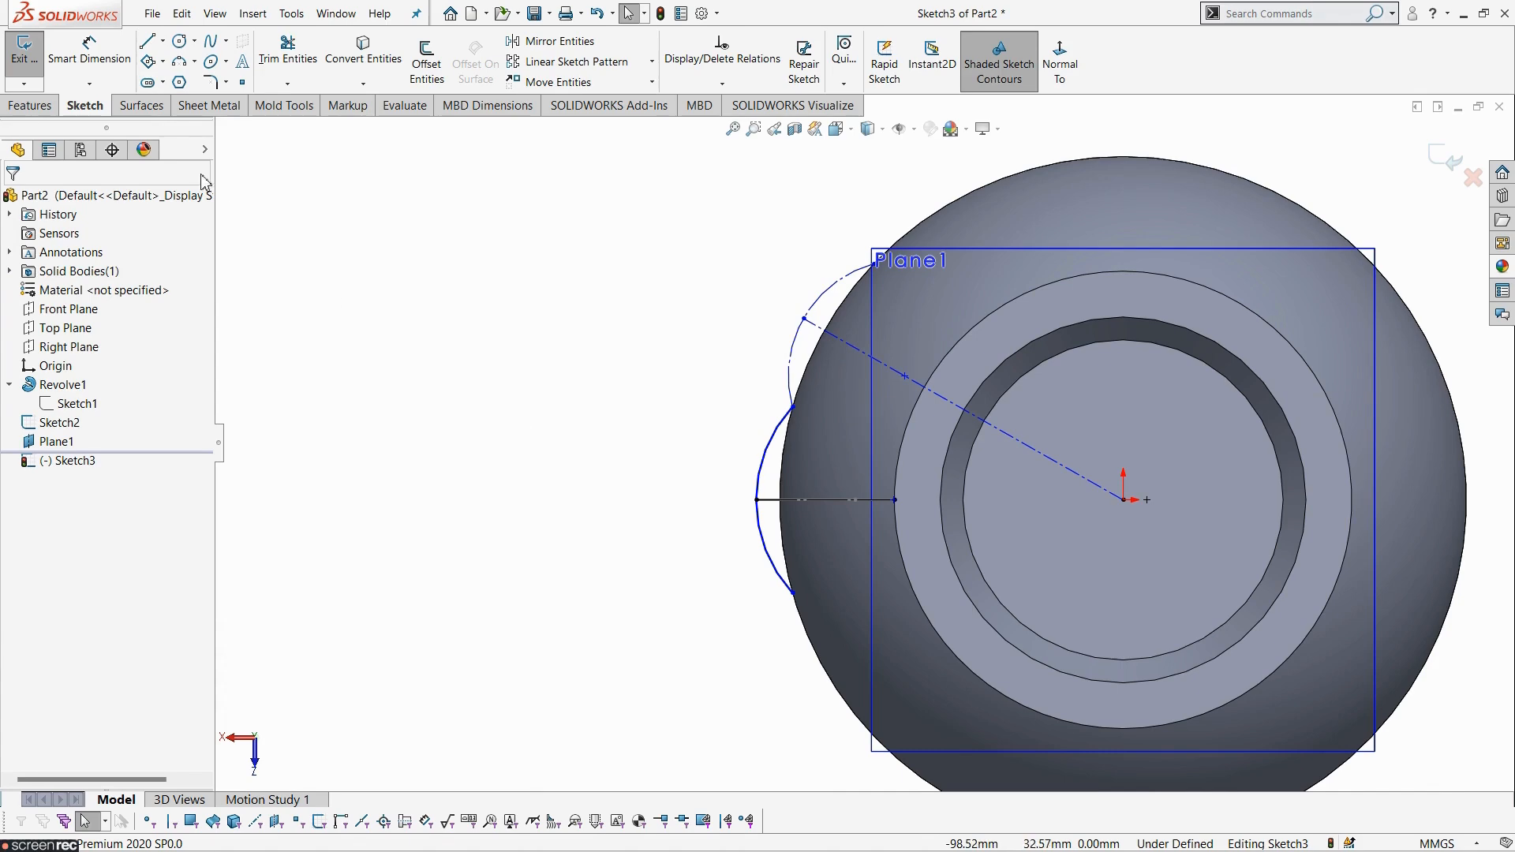
- Dimension the angle between the slanted centerline and the horizontal through the origin as 40°
click(108, 65)
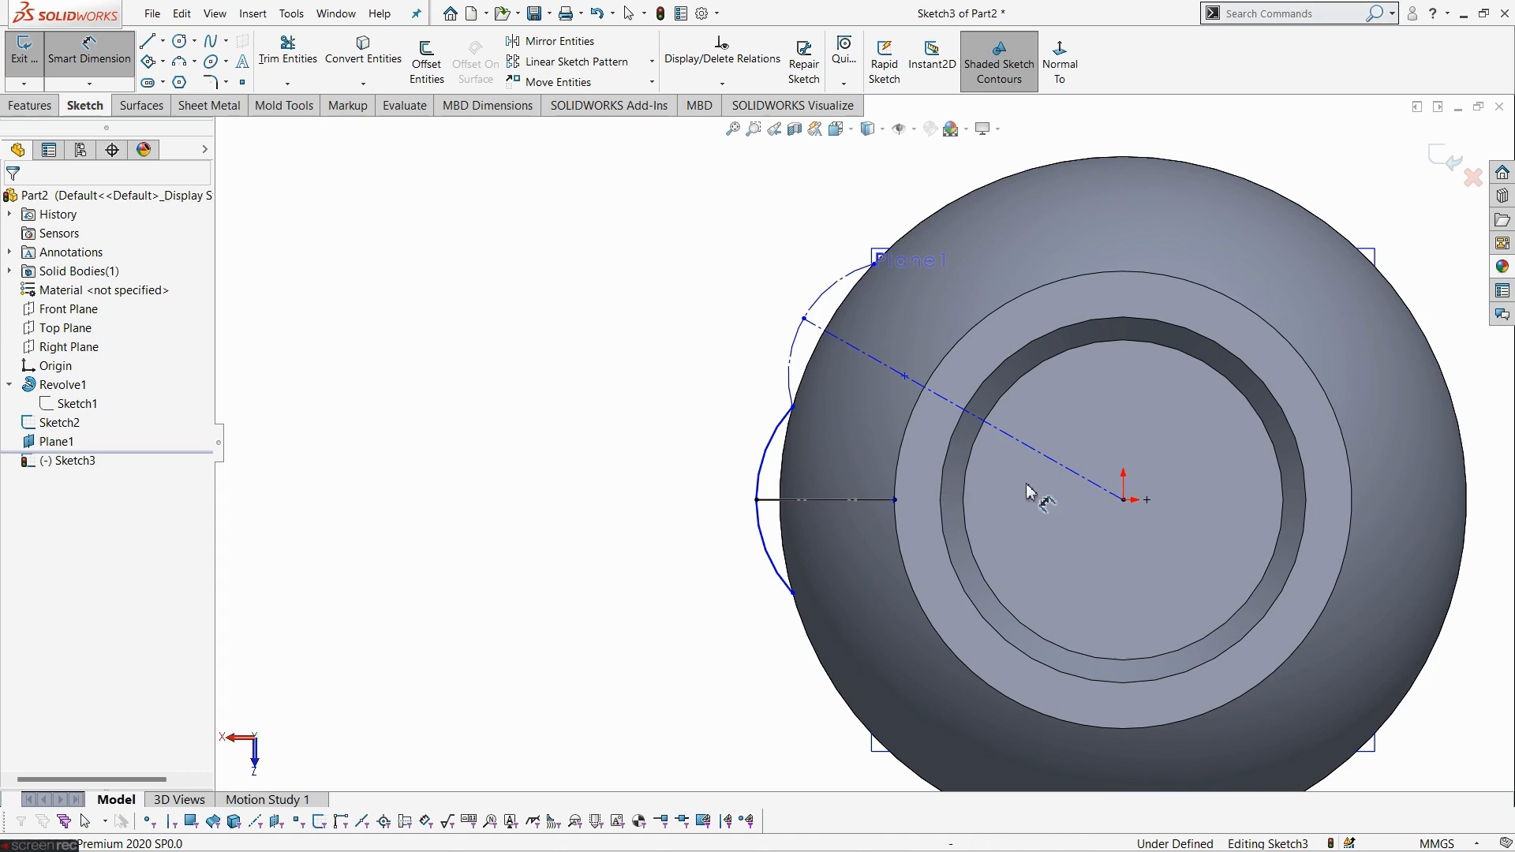
click(1019, 446)
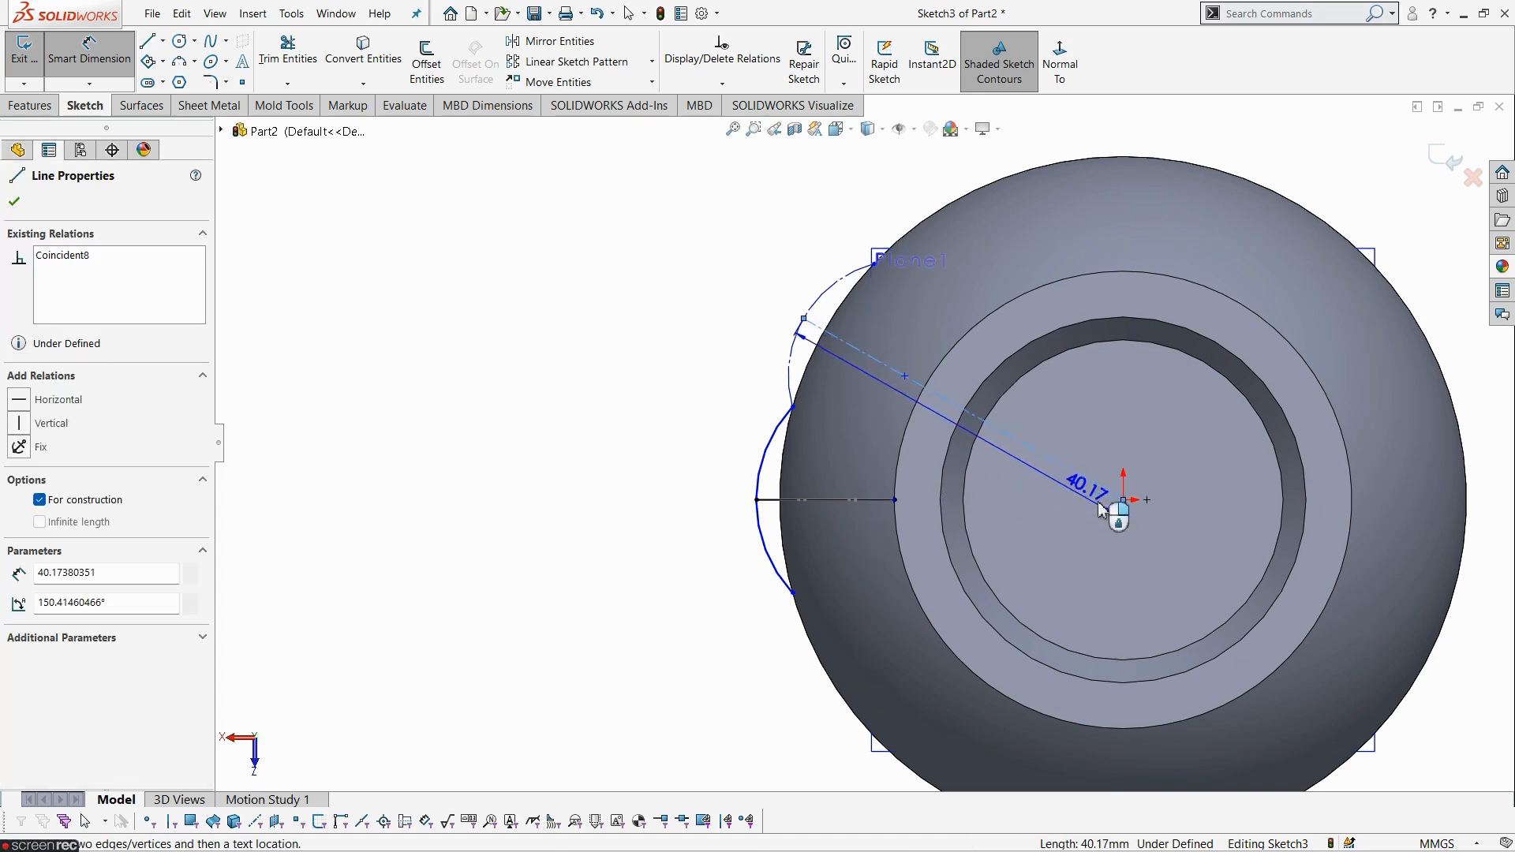
click(1124, 502)
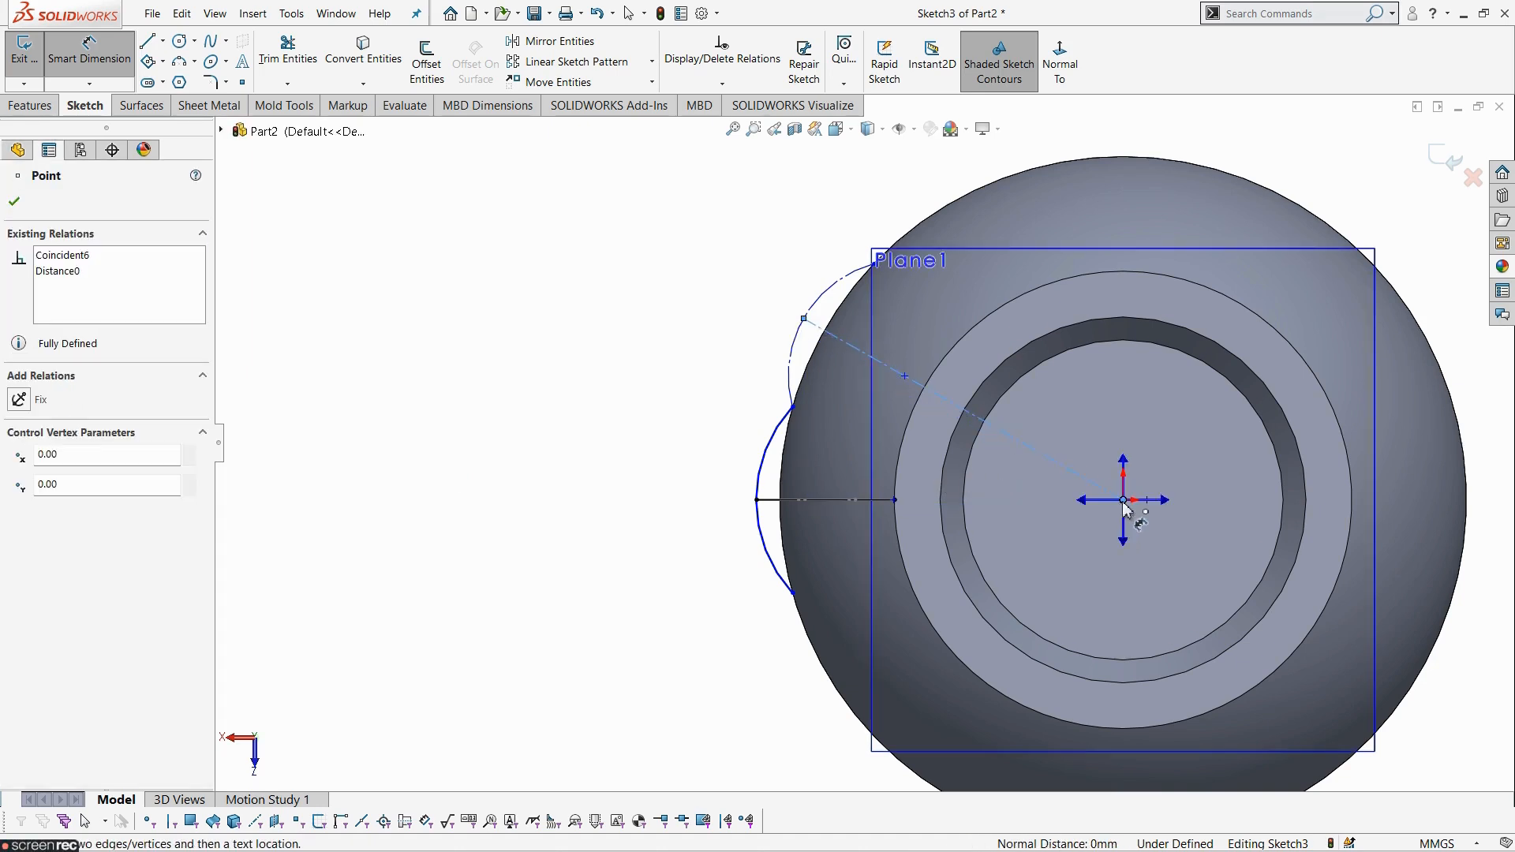
click(1081, 502)
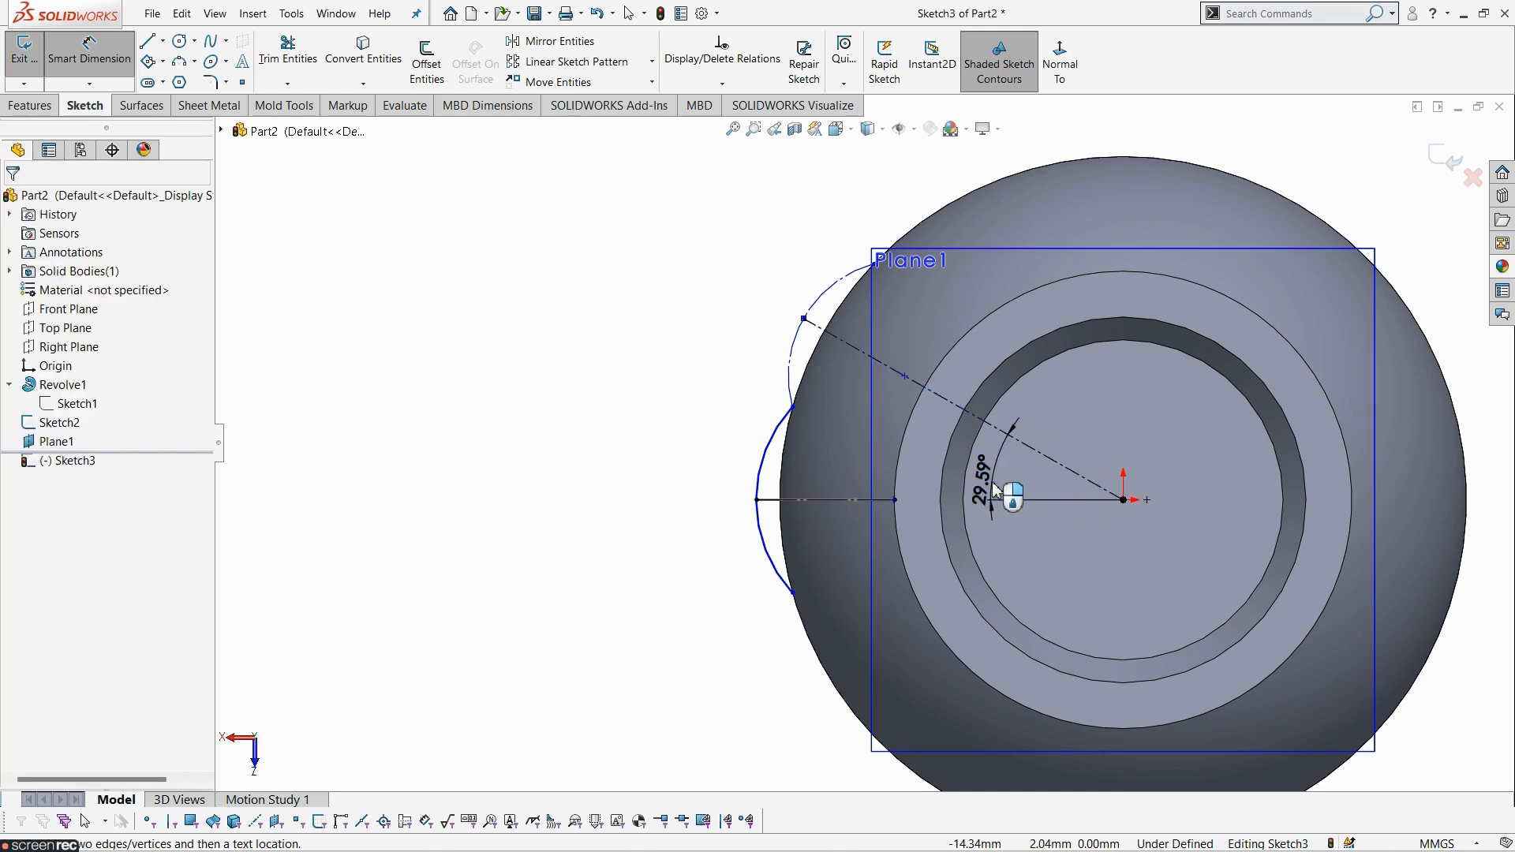
click(993, 497)
text(4)
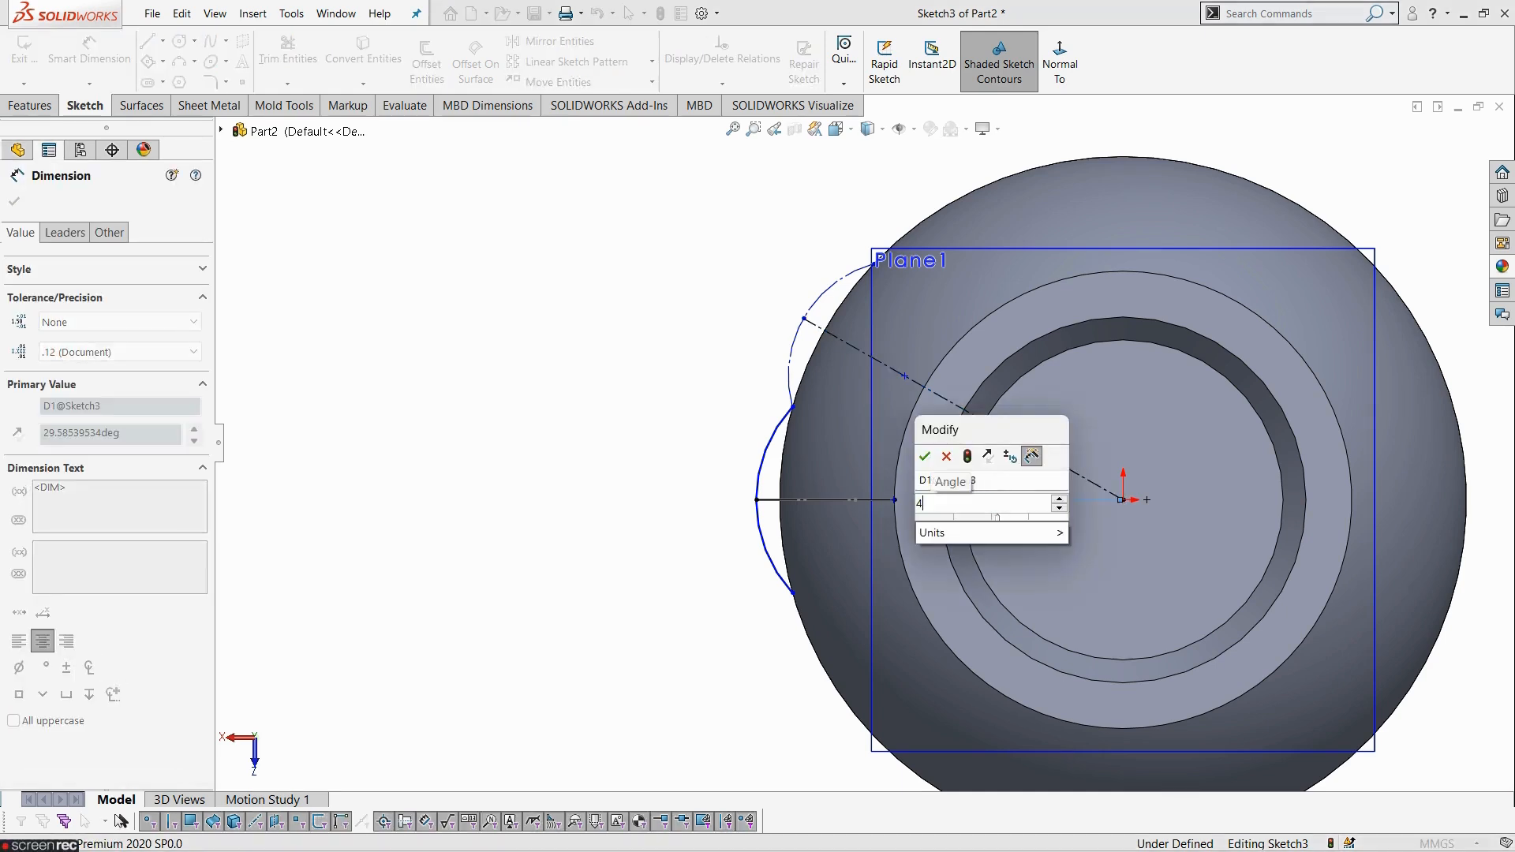
text(0)
key(Return)
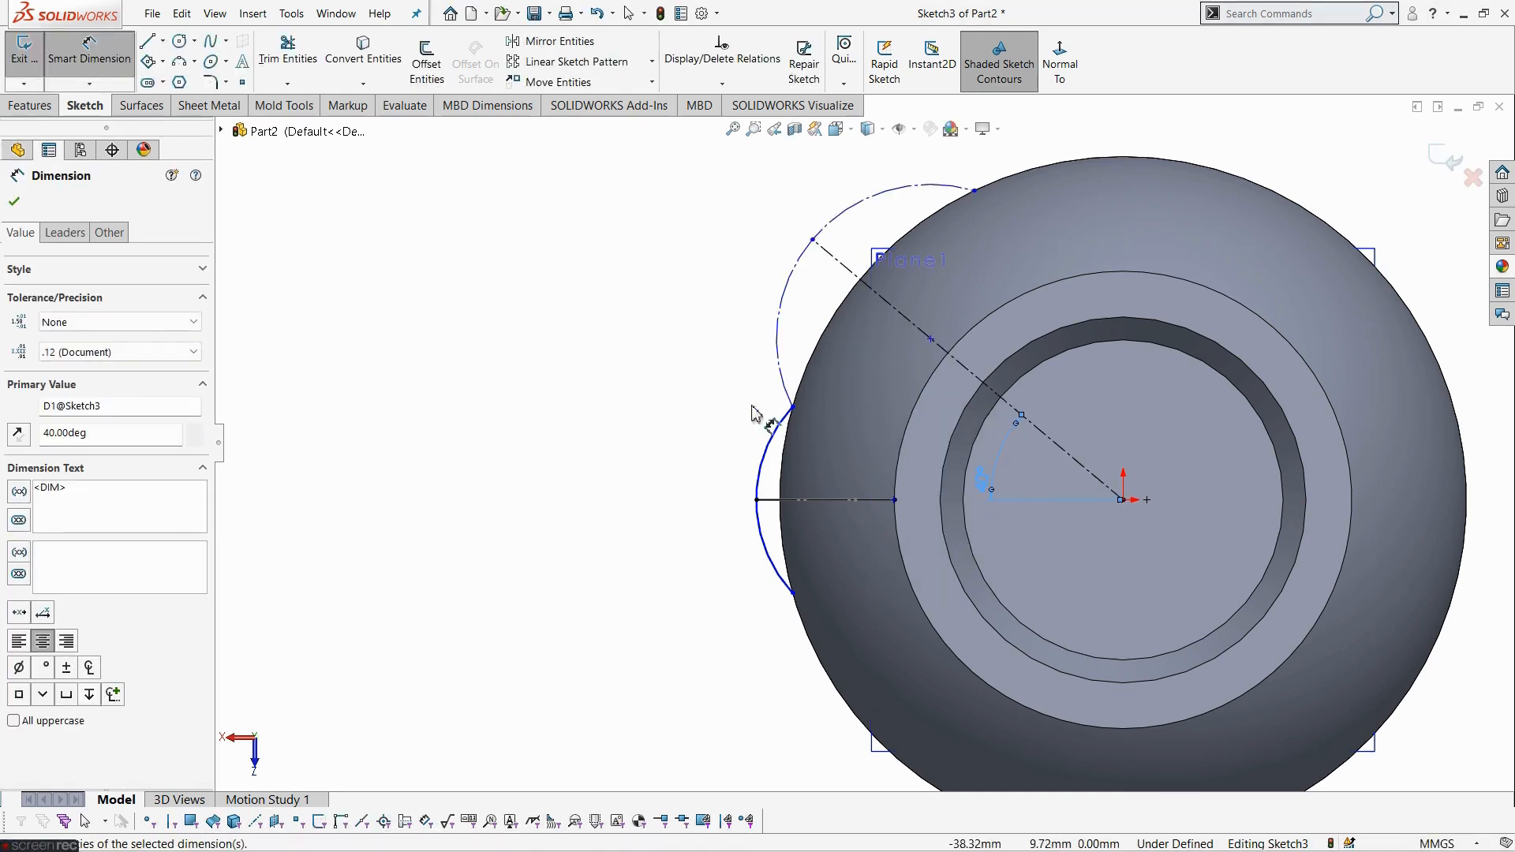
click(688, 403)
scroll(755, 471, up, 2)
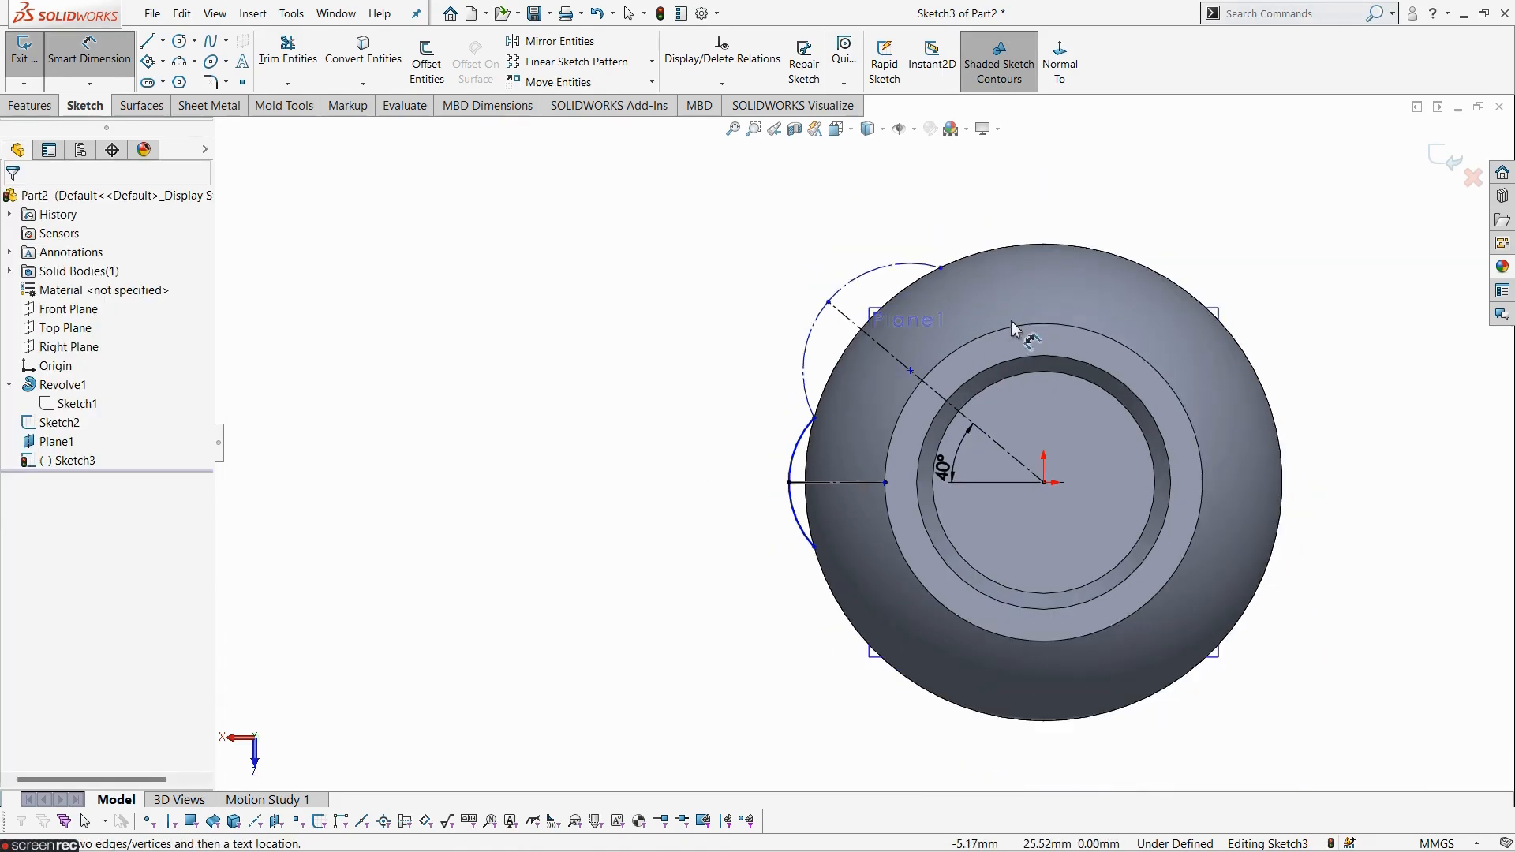
scroll(1081, 475, down, 2)
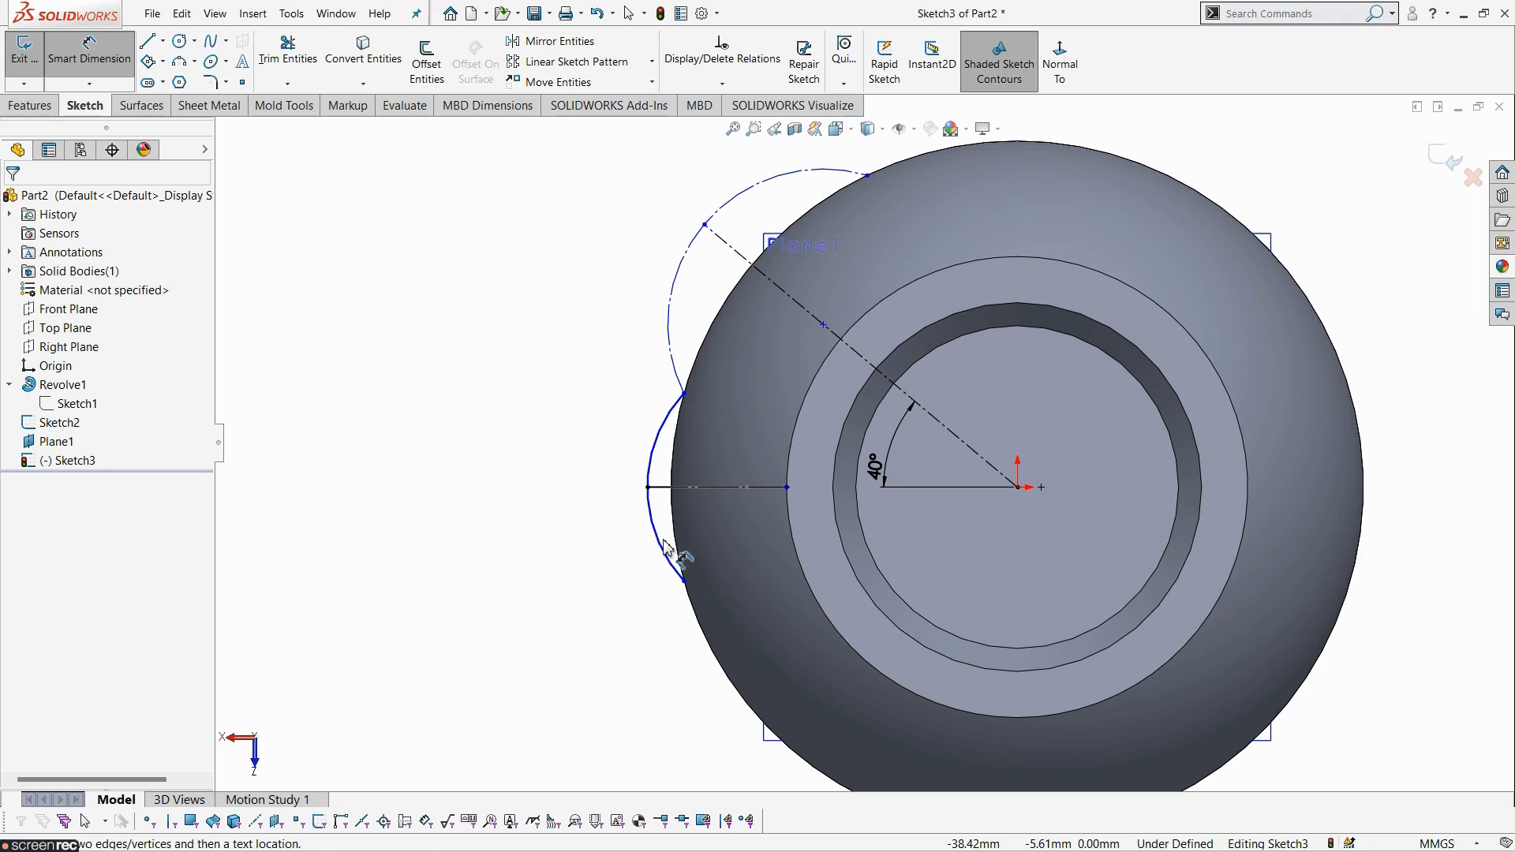
key(Escape)
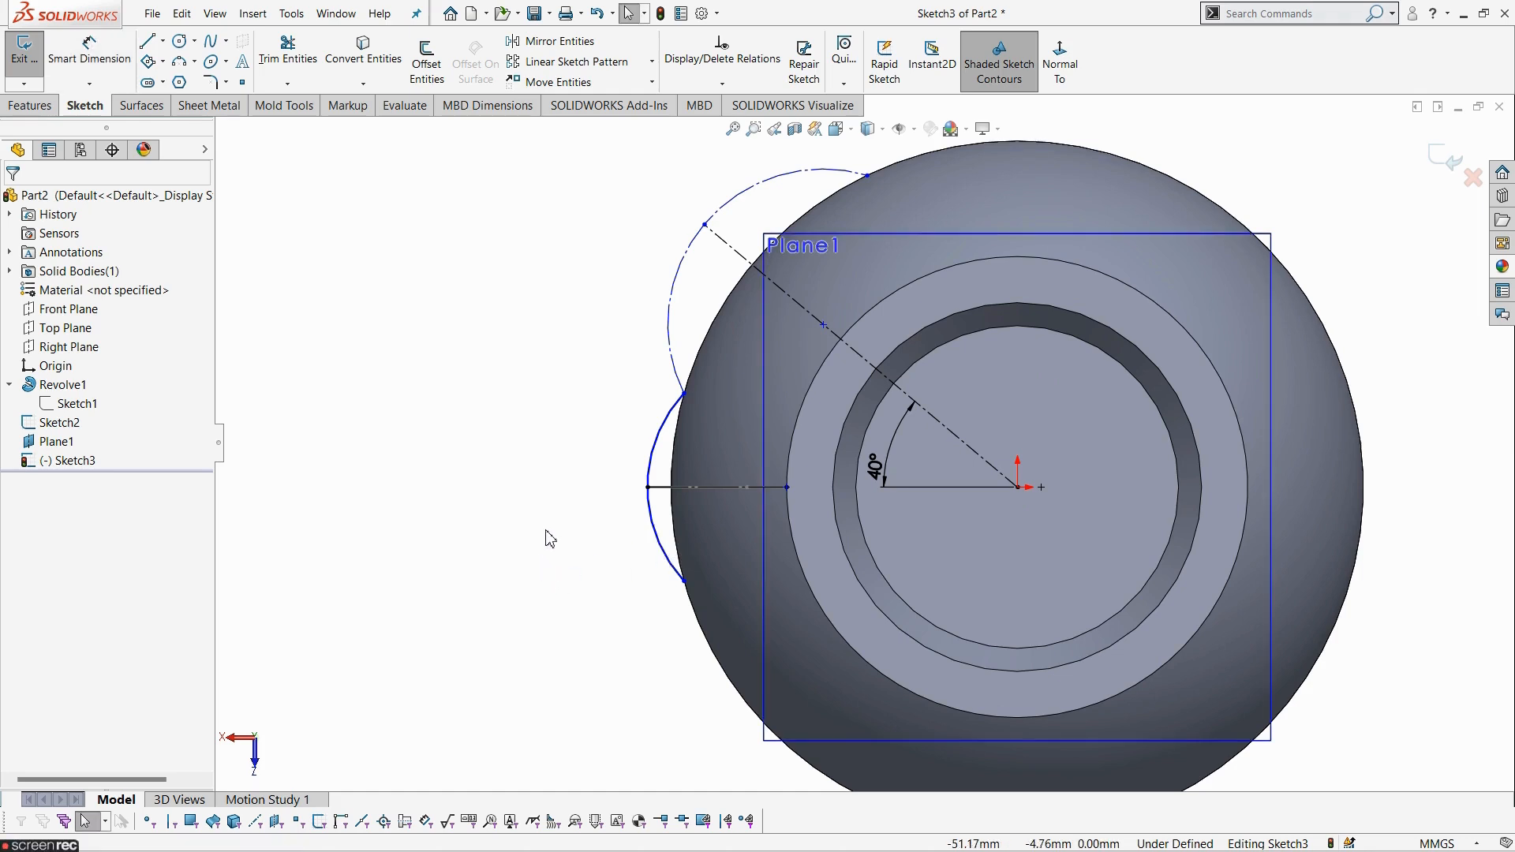
- Sketch a circle of about 43.4 mm radius centred on the origin, enclosing the jar body
key(f)
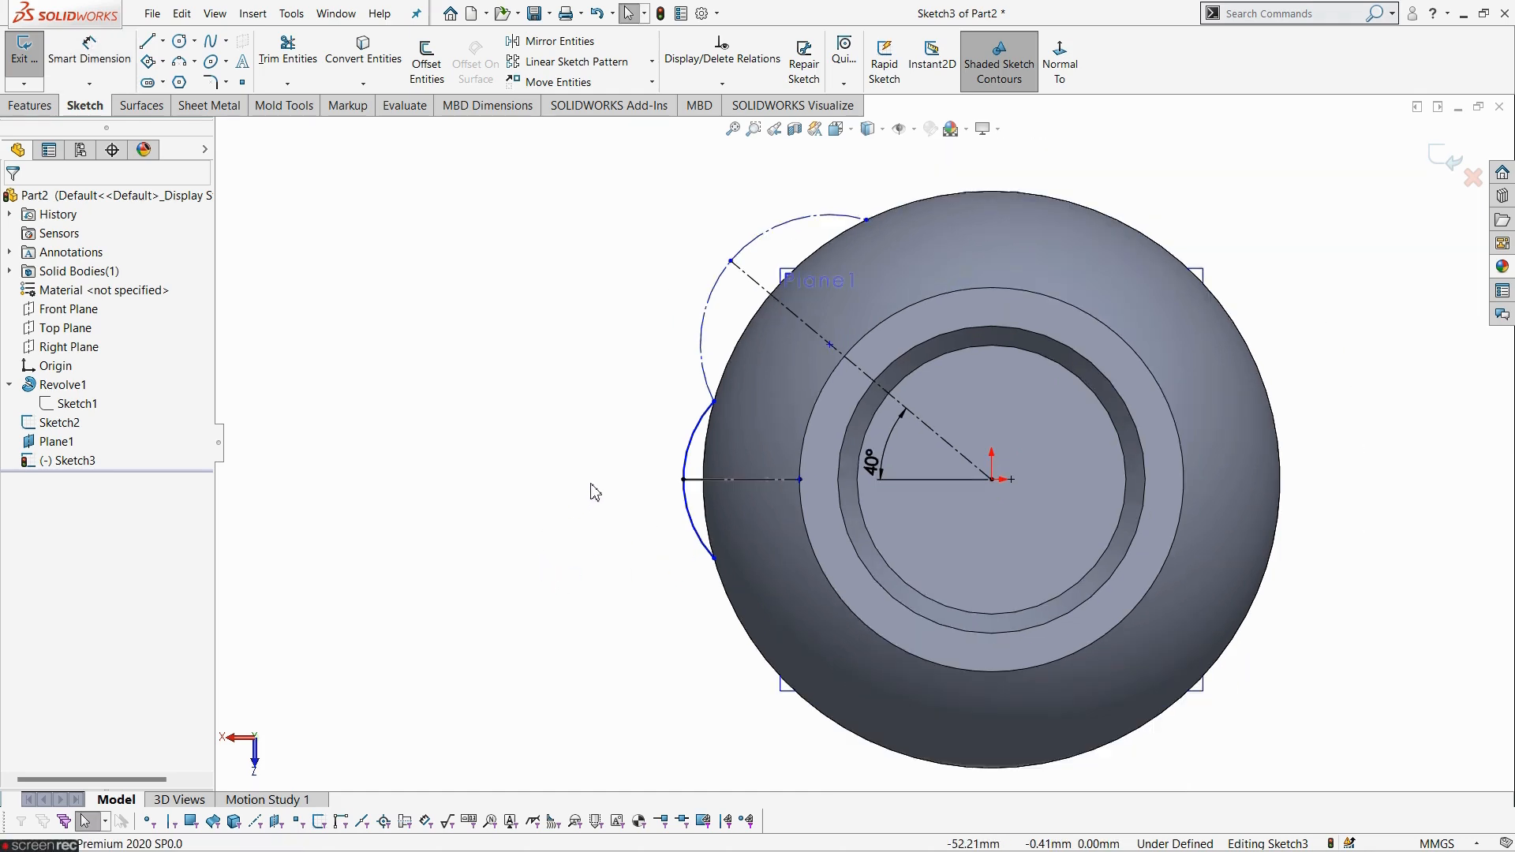
click(181, 42)
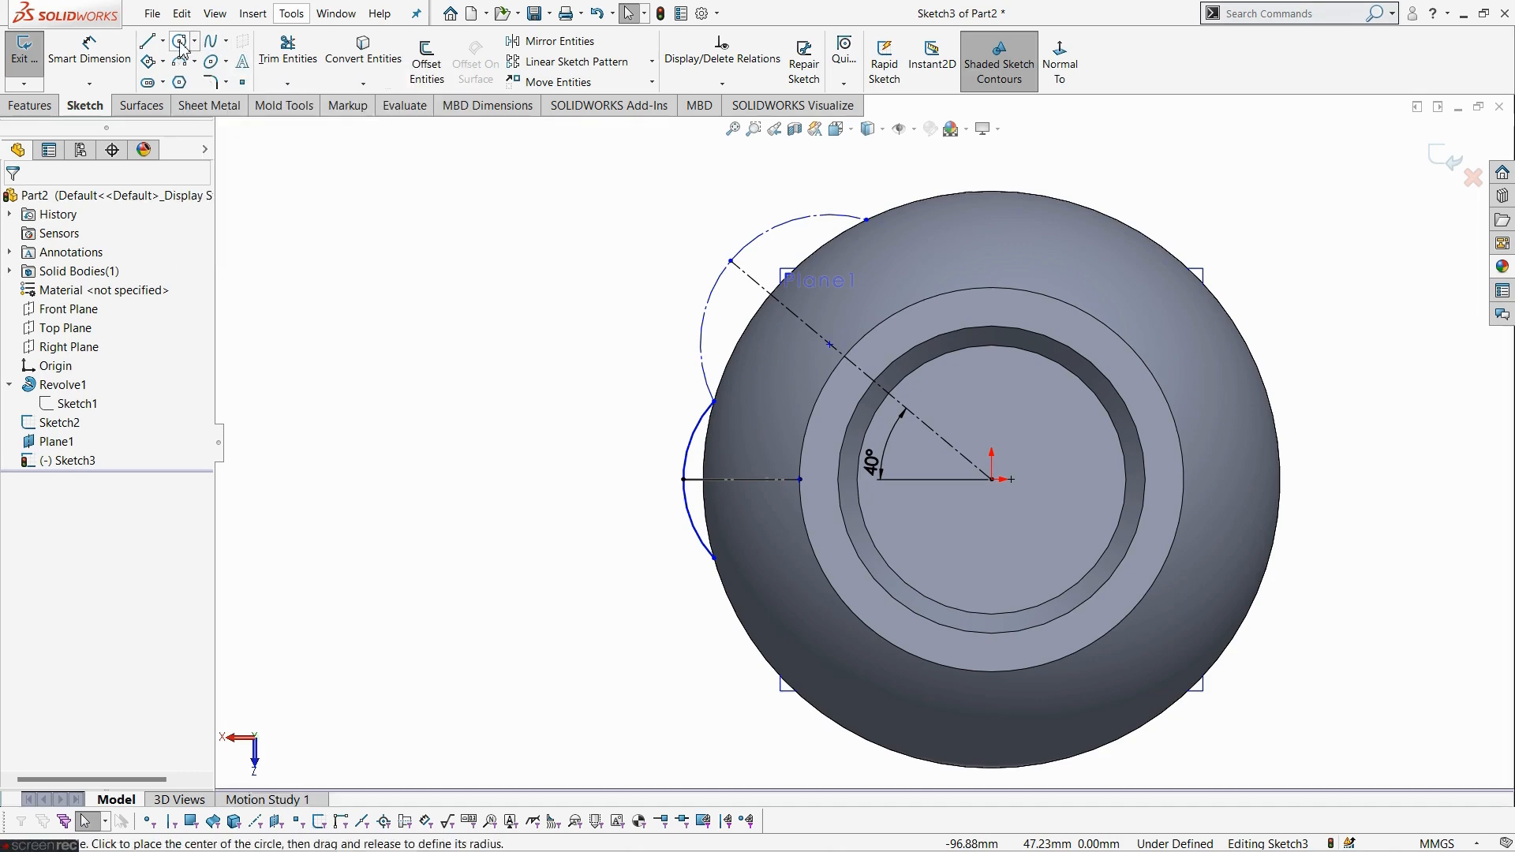
click(992, 479)
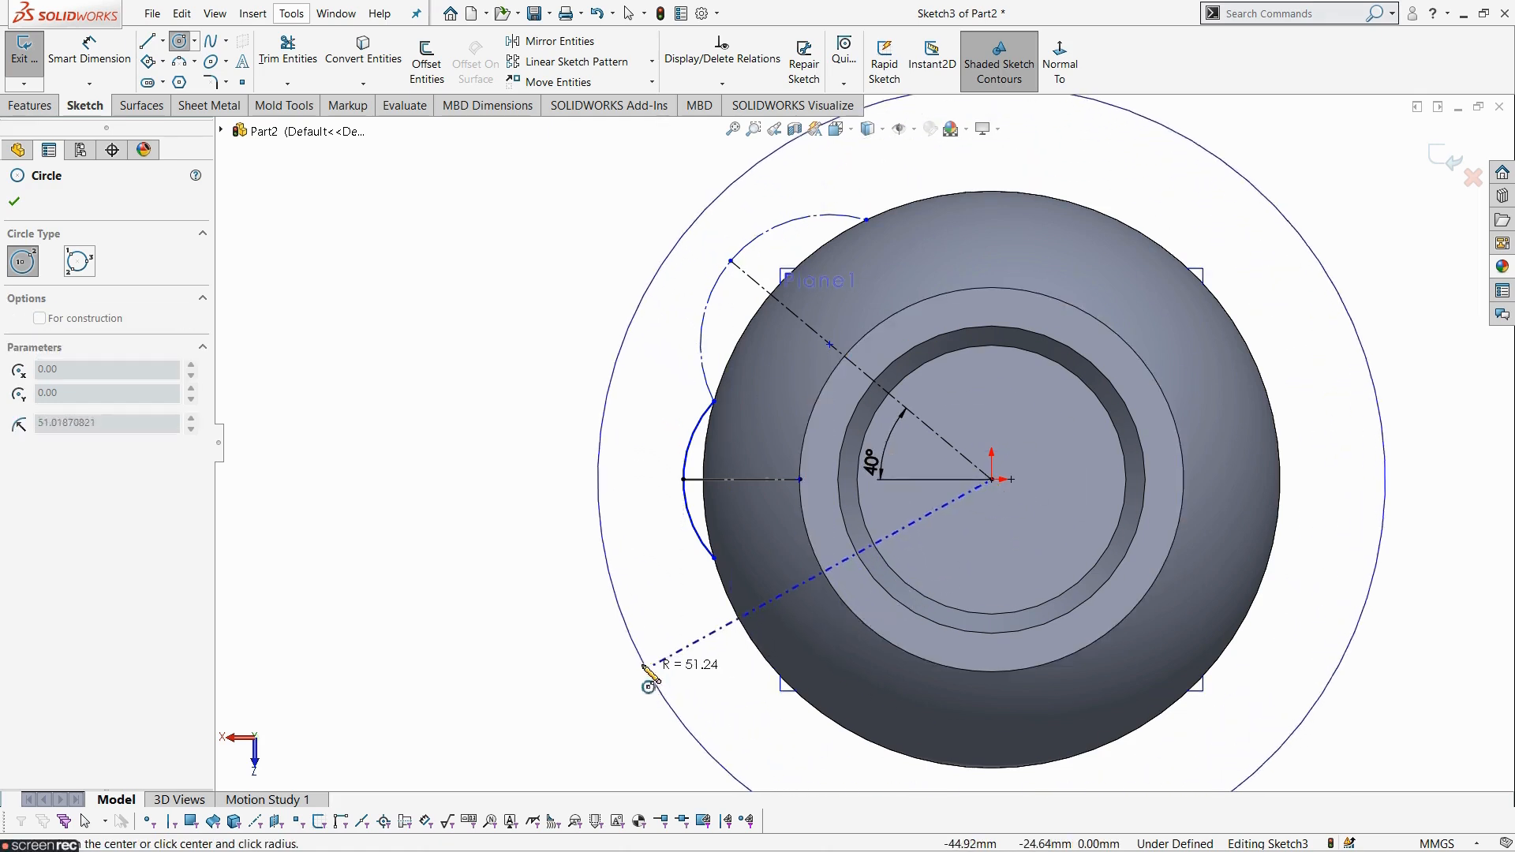
click(667, 544)
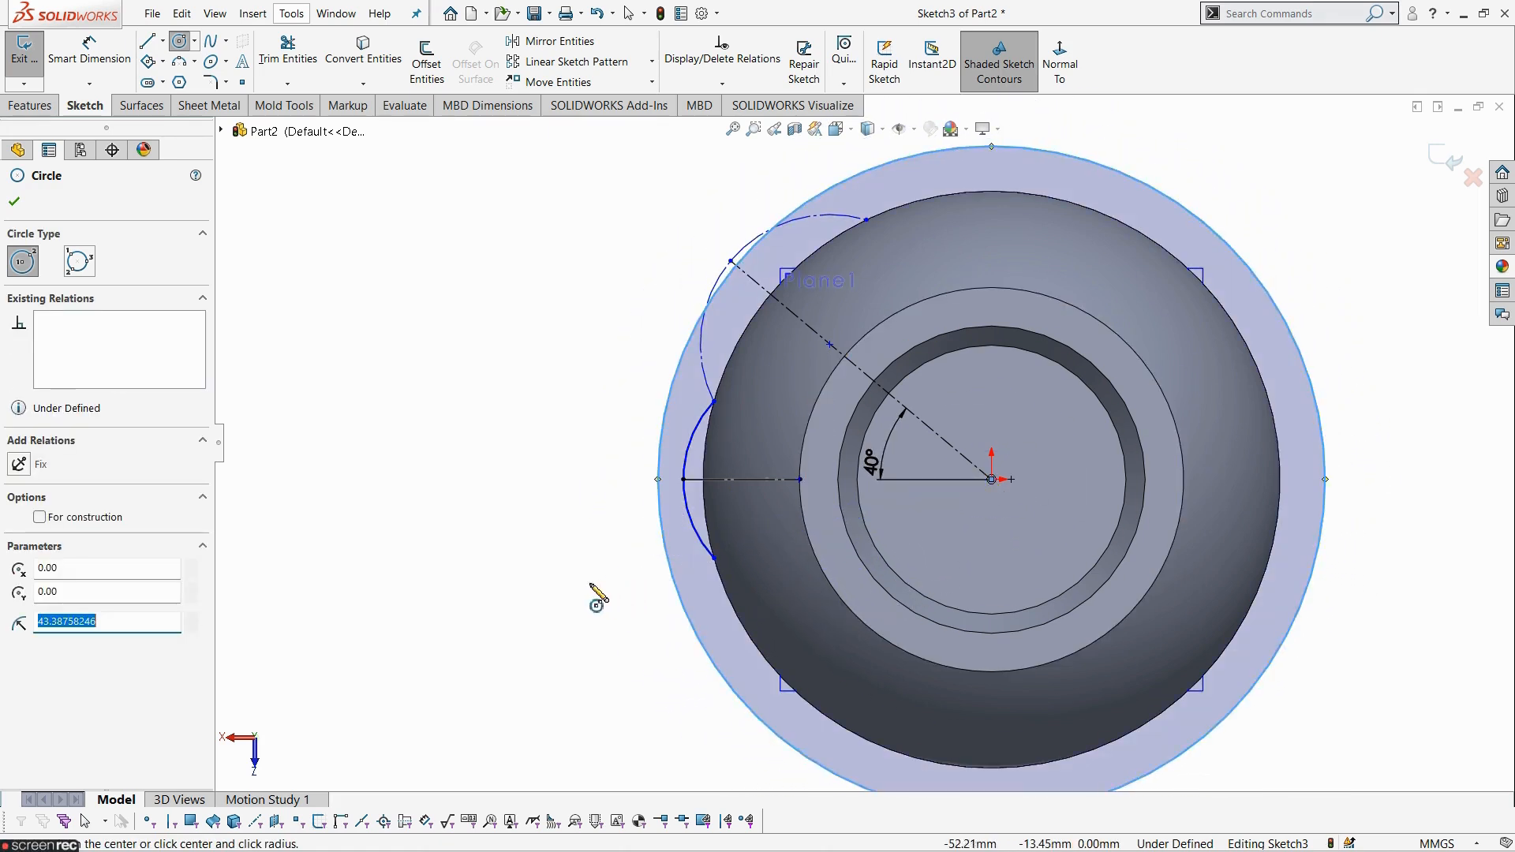
key(Escape)
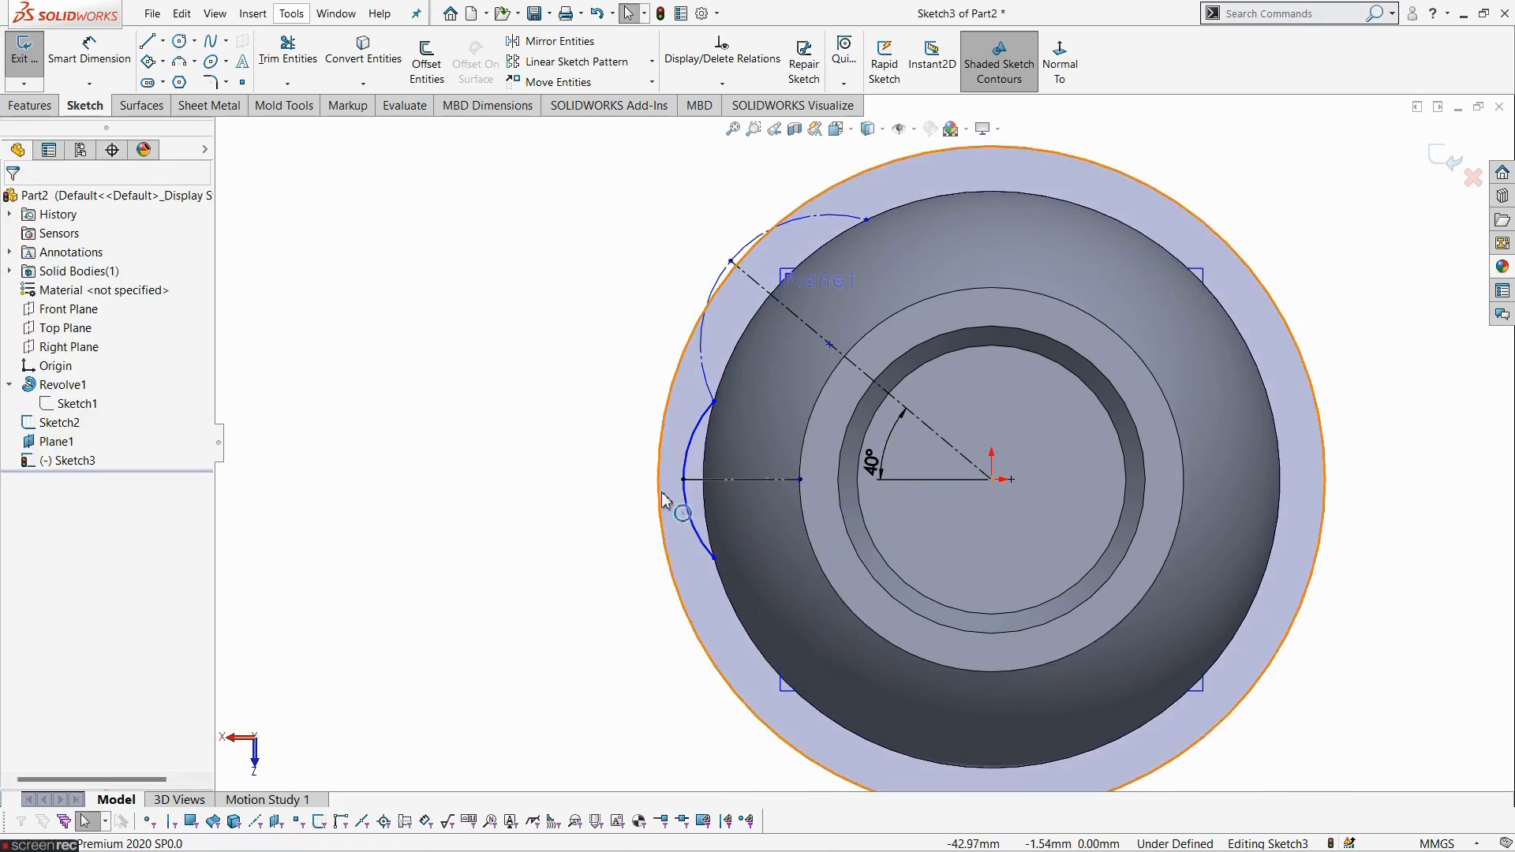
- Make the circle coincident with the outer endpoint of the horizontal centerline and convert it to construction geometry
click(661, 499)
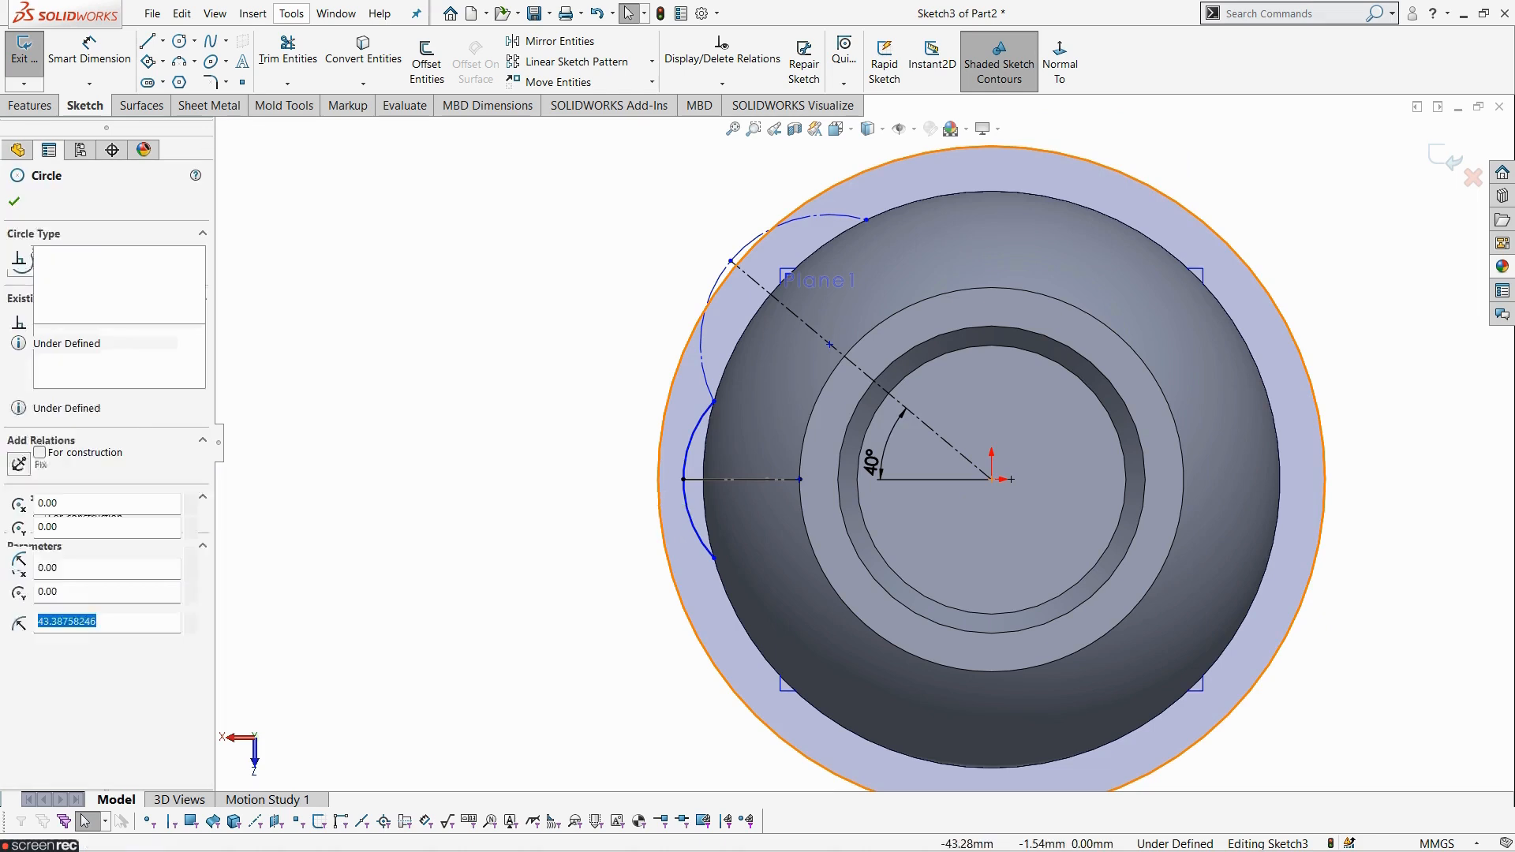
ctrl+click(683, 480)
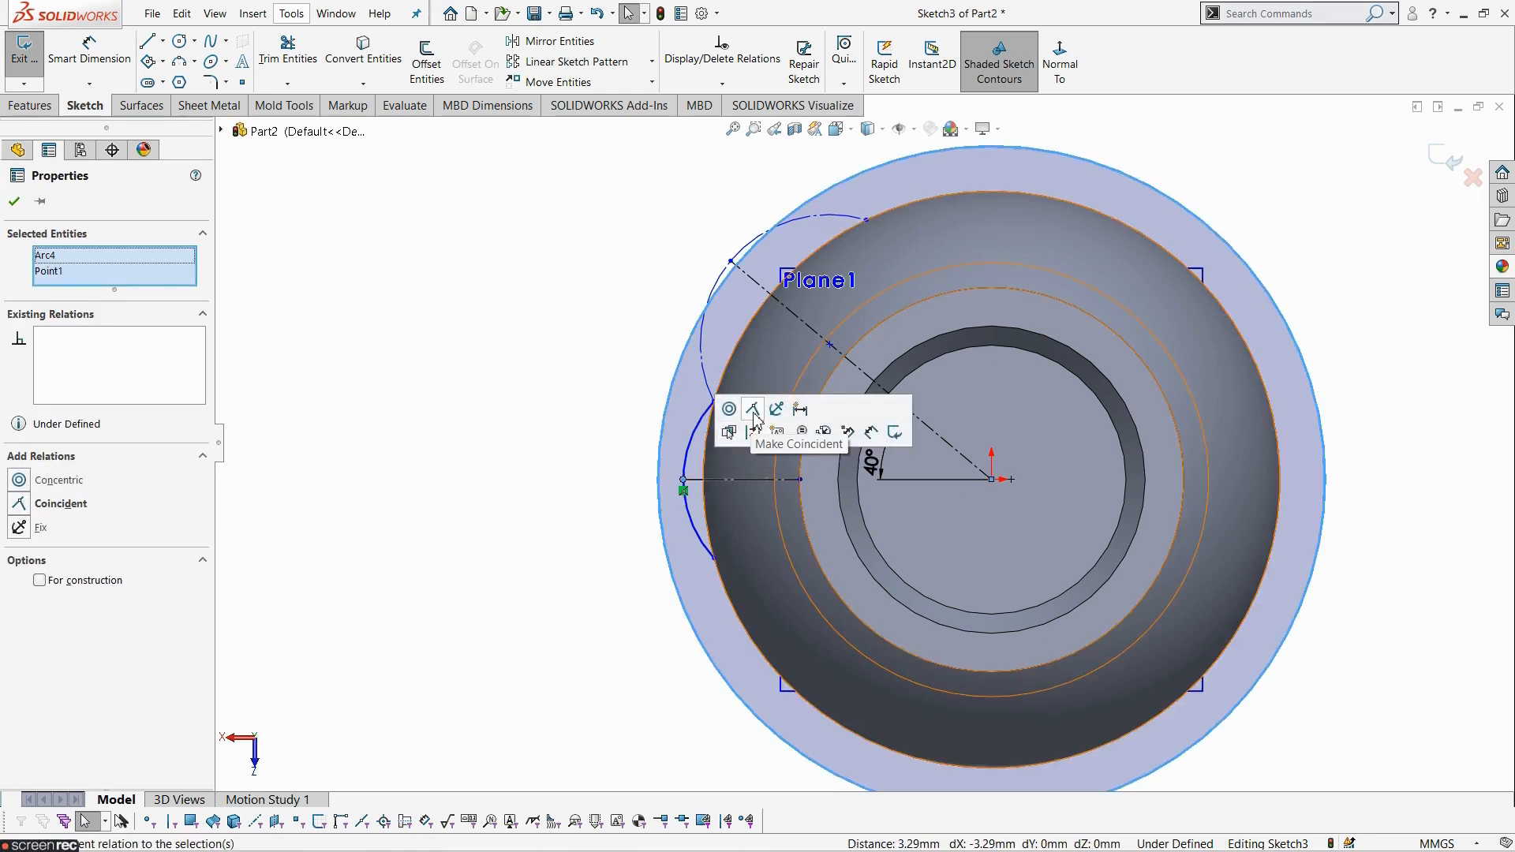
click(781, 411)
click(551, 510)
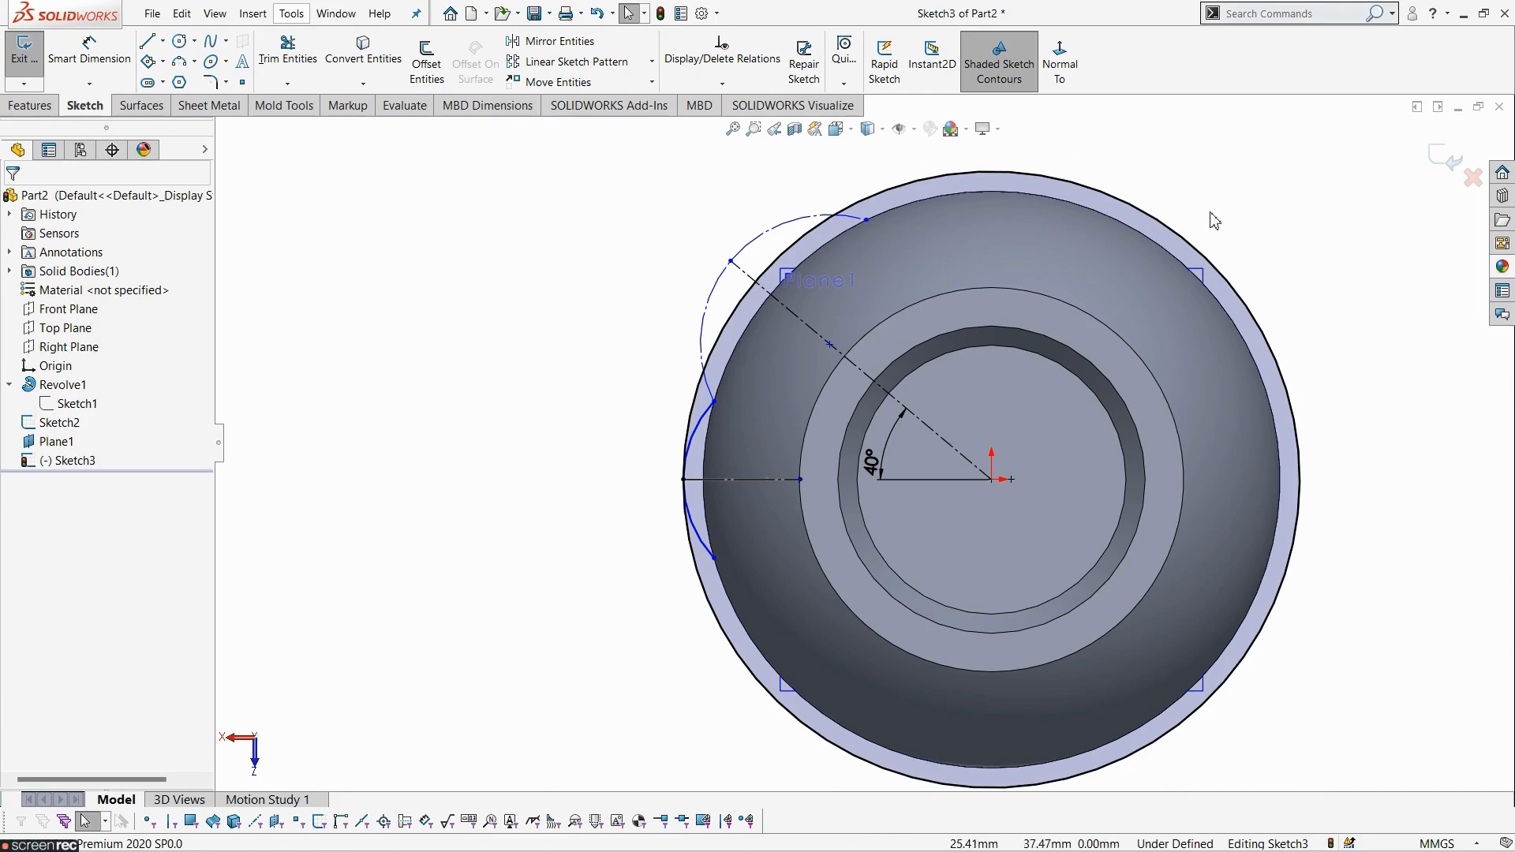
click(1315, 492)
click(1331, 430)
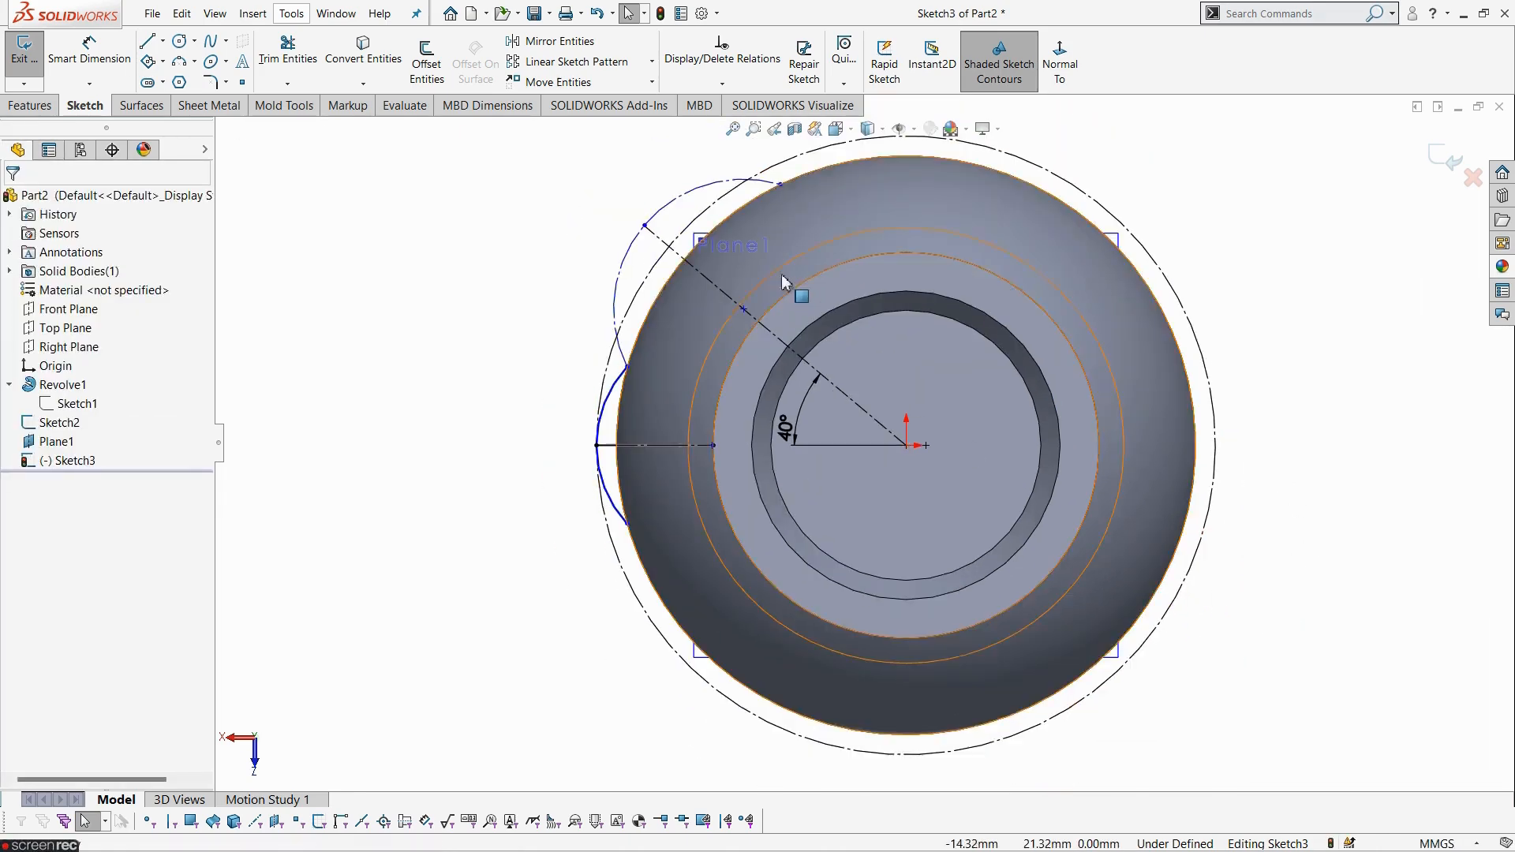
- Make the slanted centerline's outer endpoint coincident with the construction circle
click(644, 227)
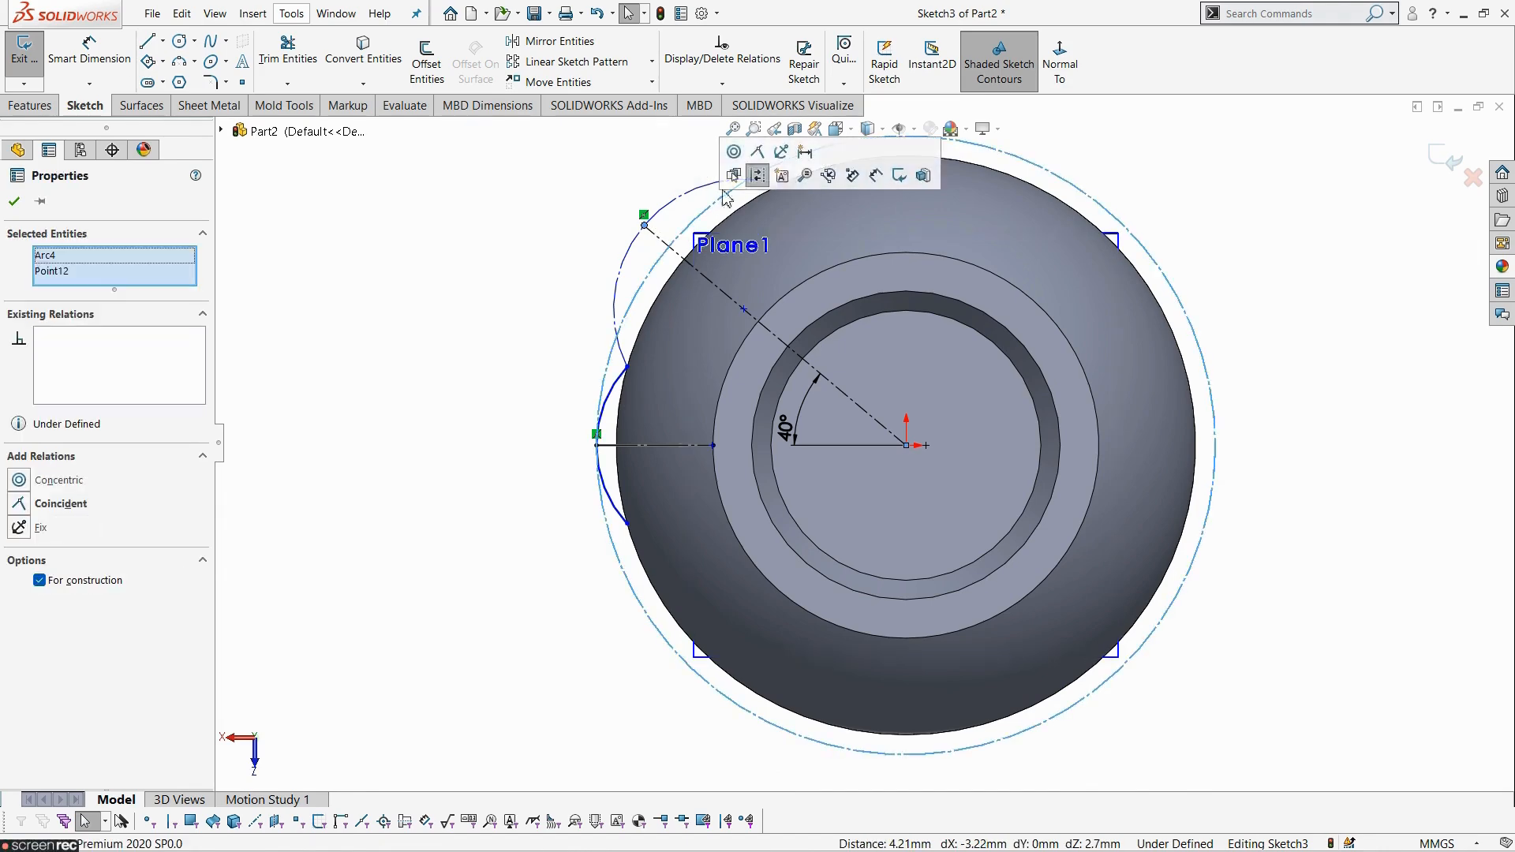
click(757, 151)
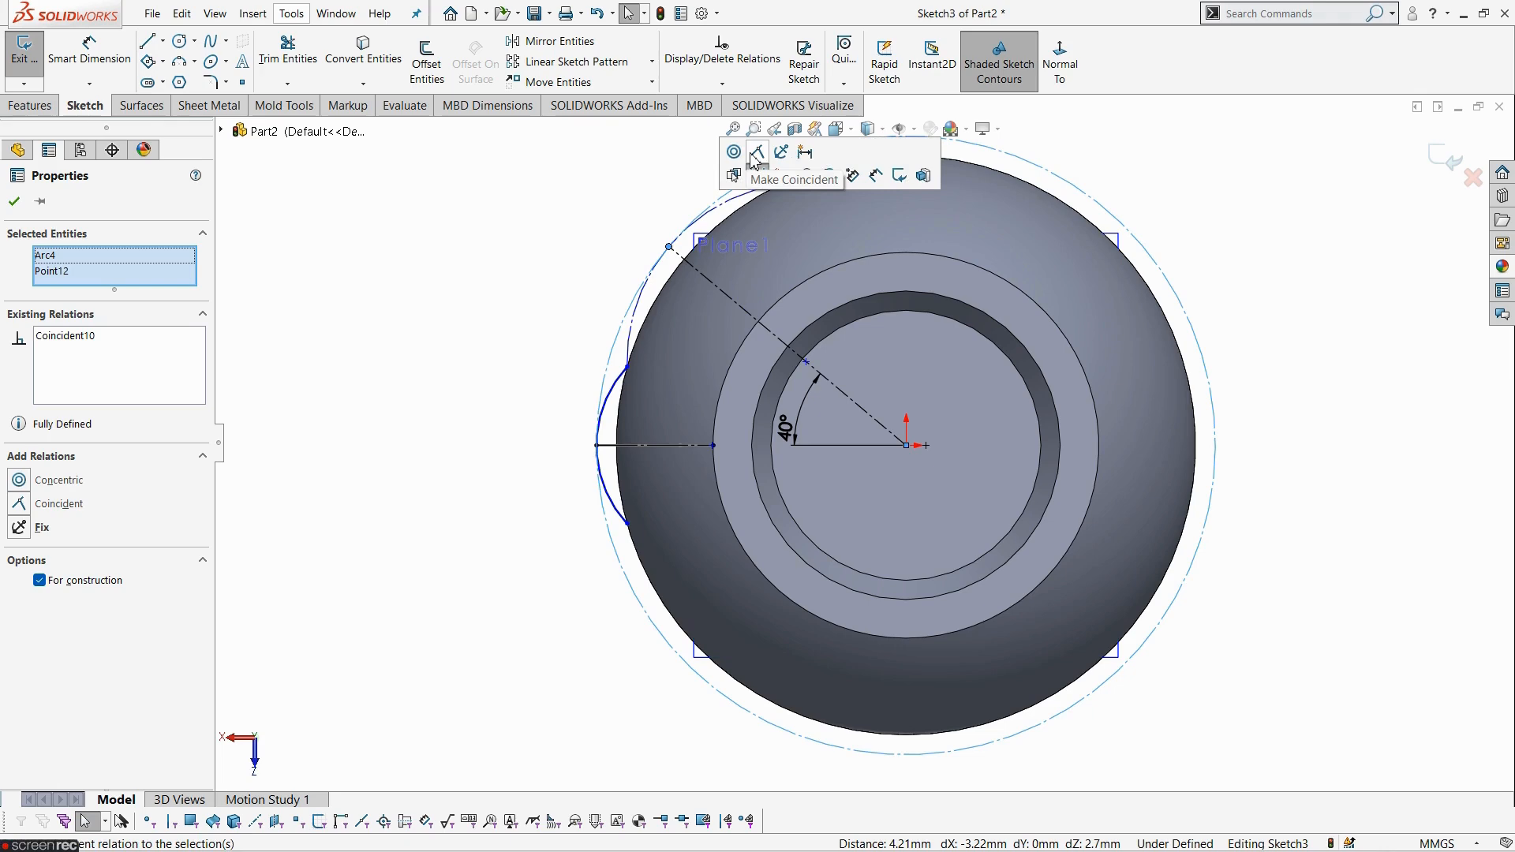
click(468, 286)
scroll(573, 526, down, 2)
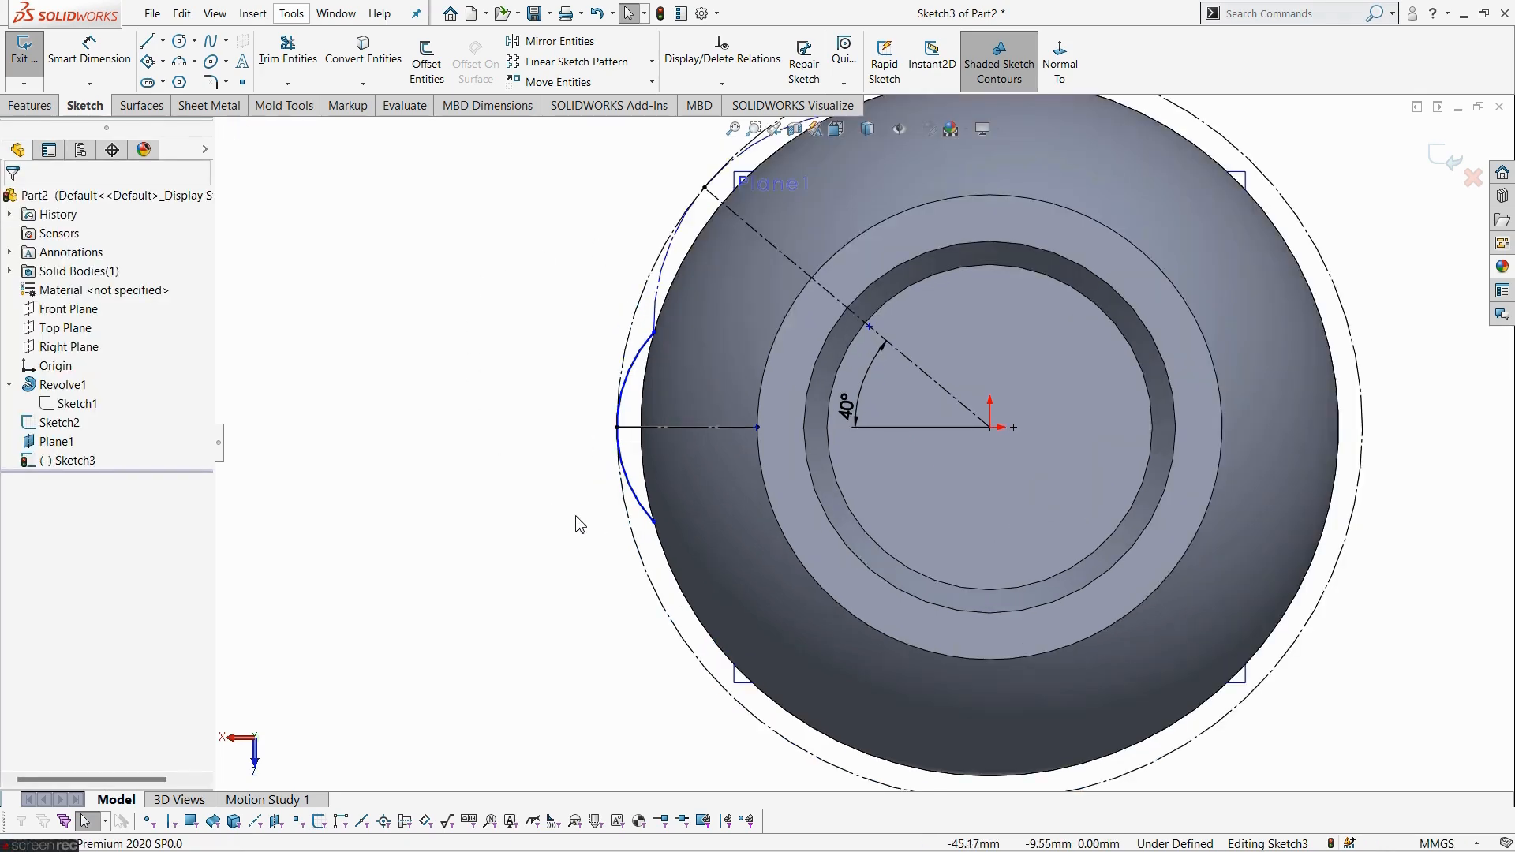
- Stretch the solid arc along the body's silhouette until its upper endpoint lies about 13.9 mm above the horizontal centerline
click(667, 299)
drag(676, 307, 678, 314)
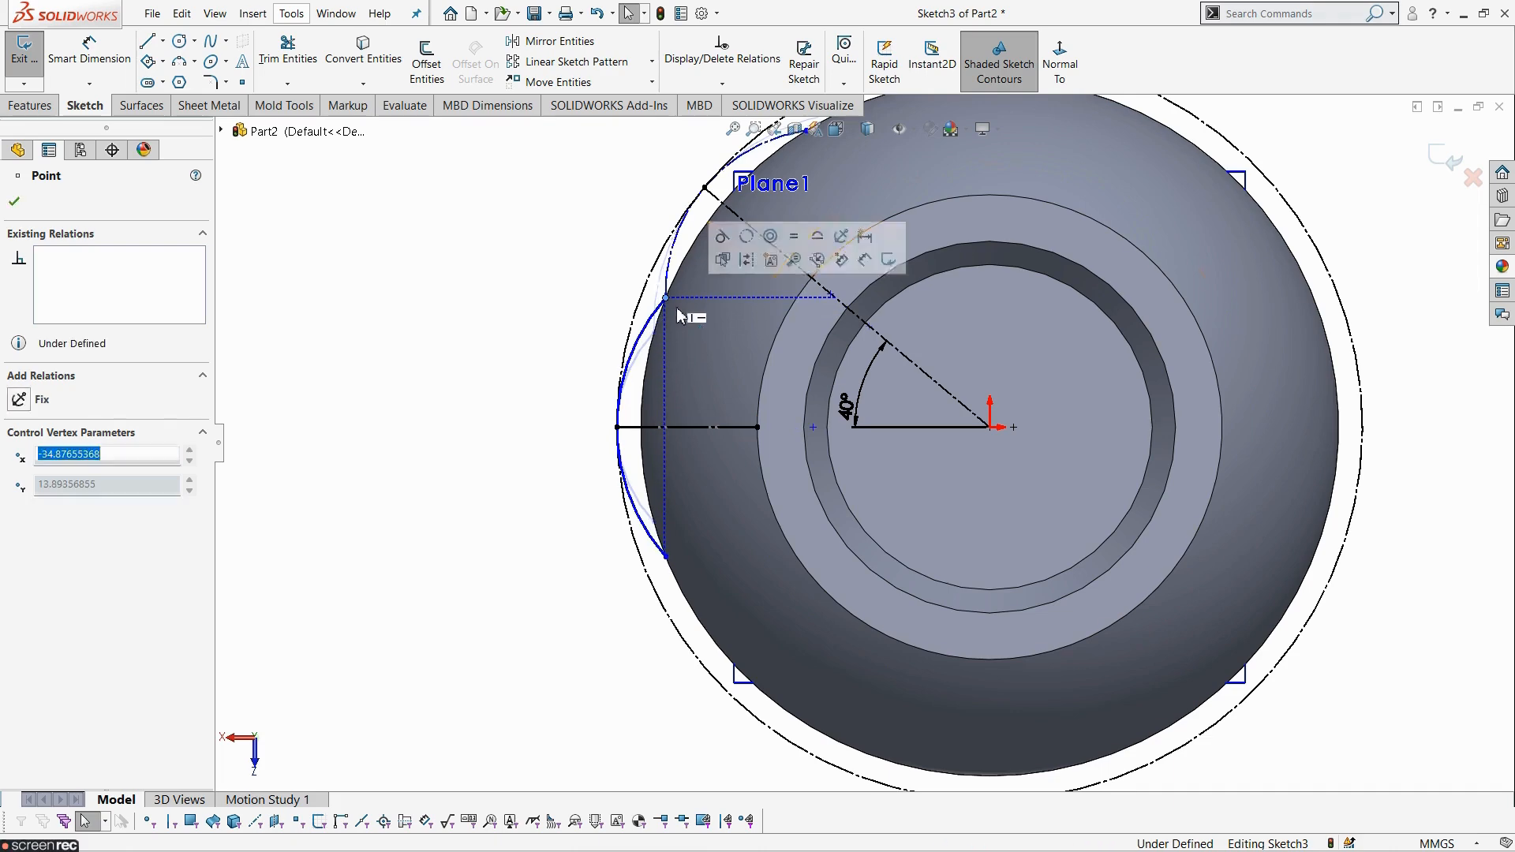
click(518, 395)
scroll(838, 450, down, 2)
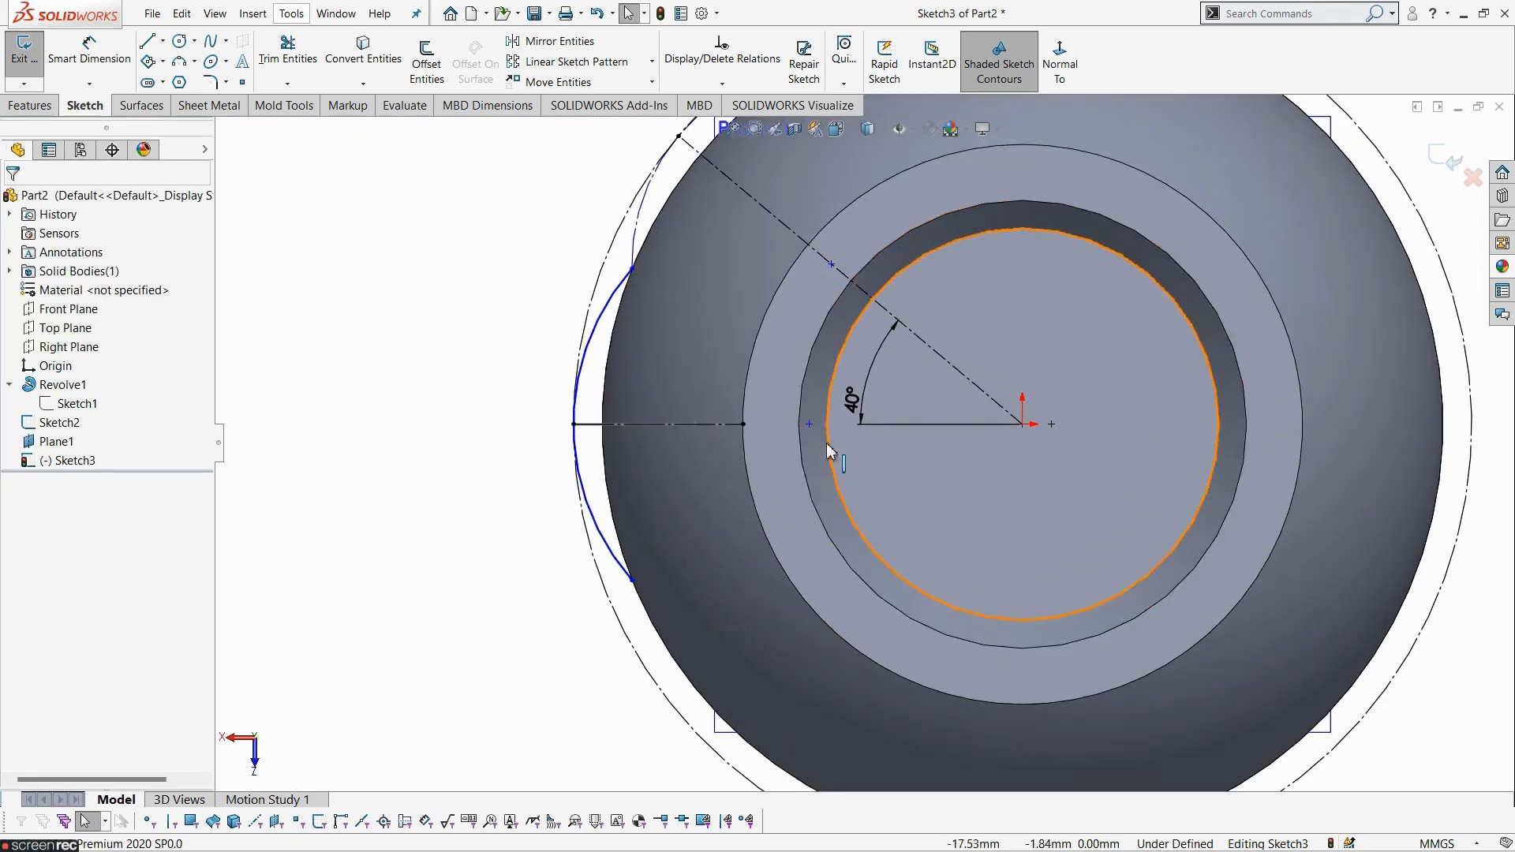
- Dimension the horizontal distance from the solid arc's center point to the origin as 20 mm
click(90, 49)
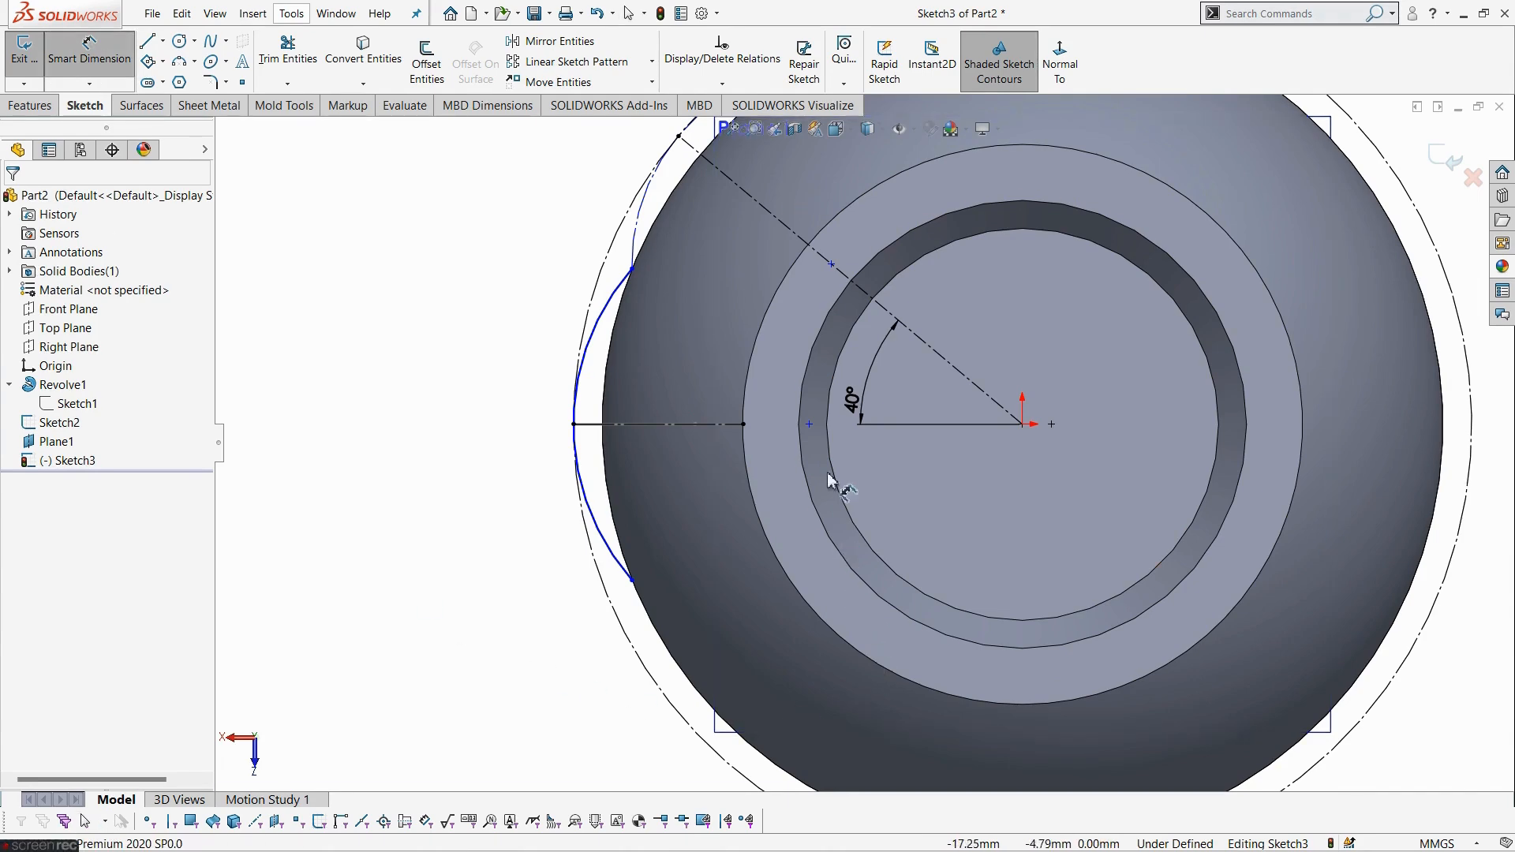
click(810, 426)
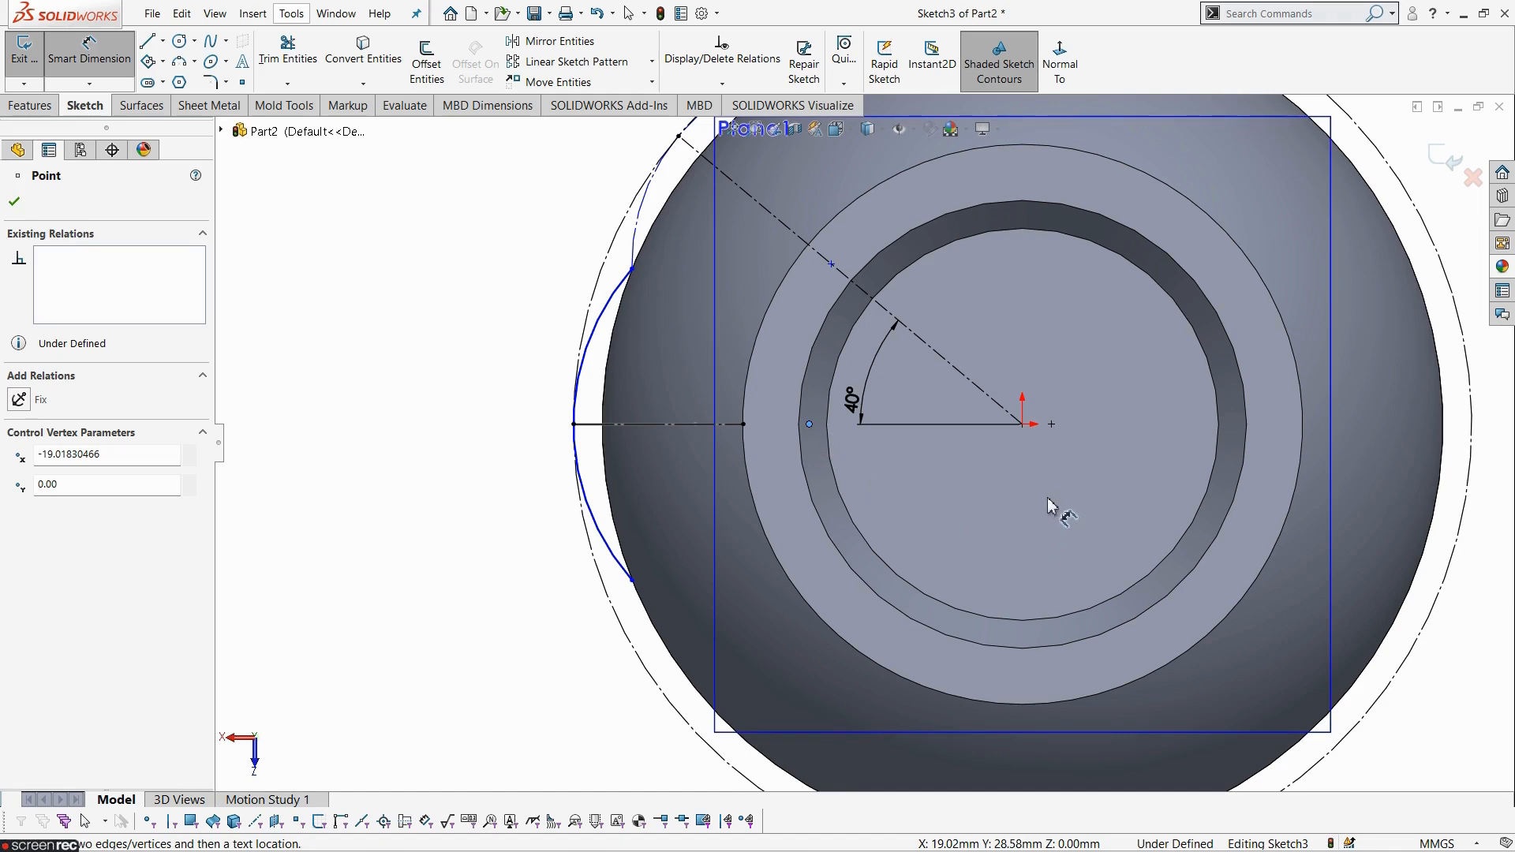
click(1022, 426)
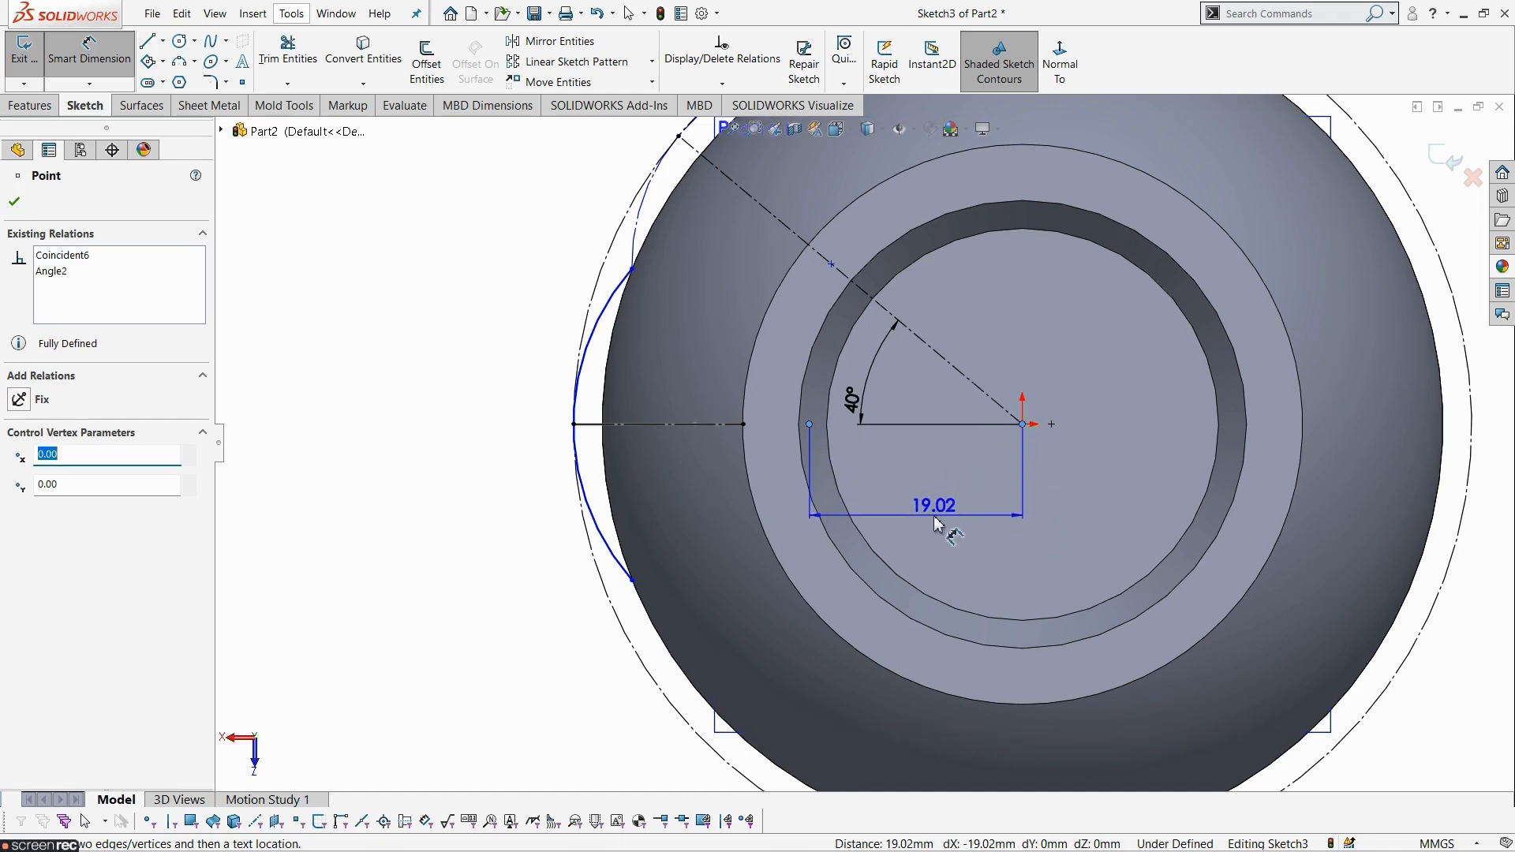
click(934, 515)
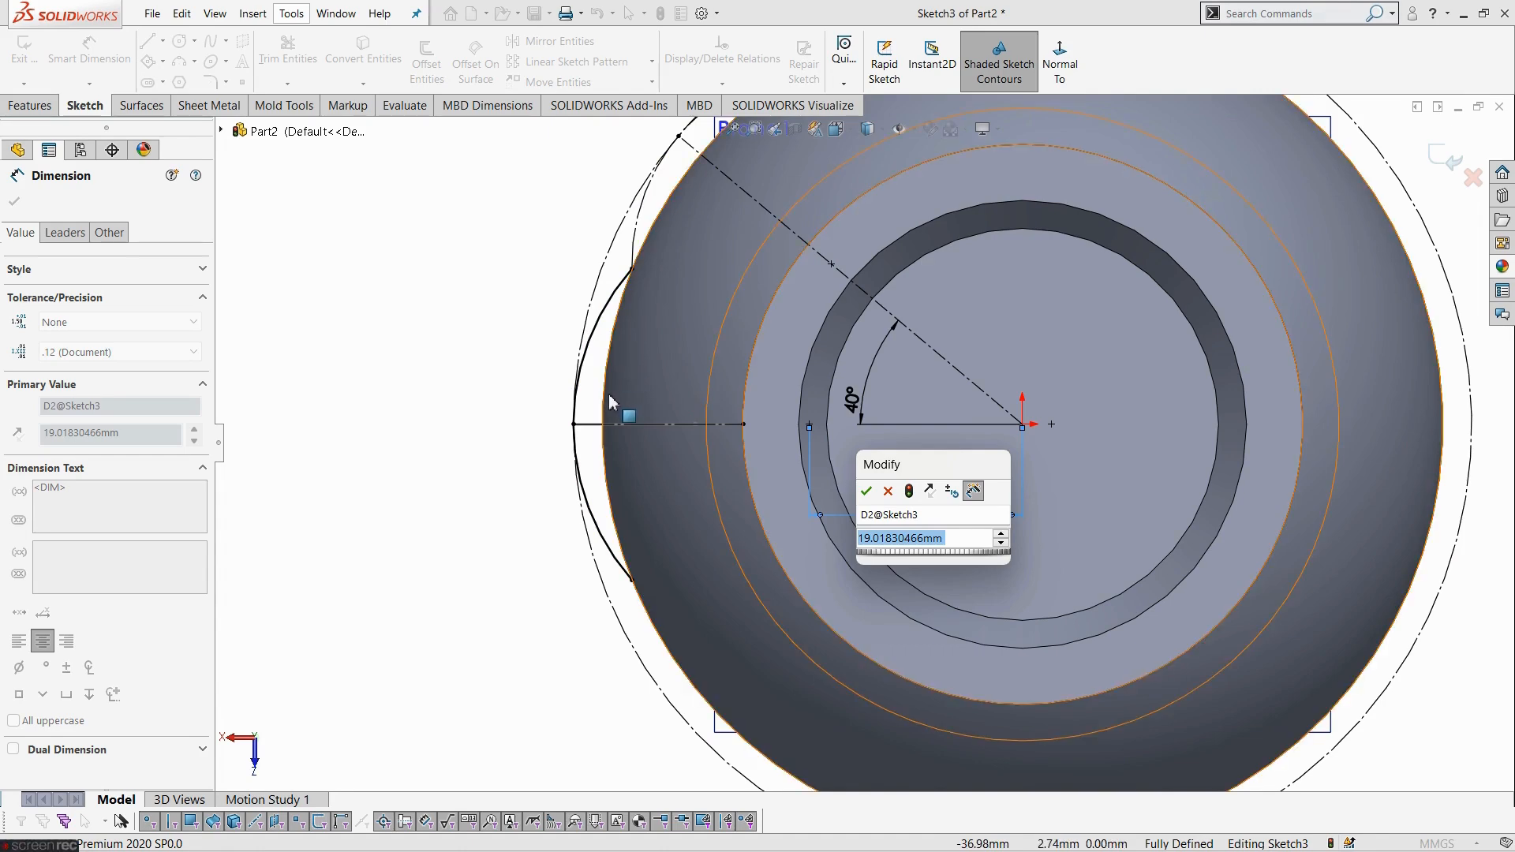
text(20)
key(Return)
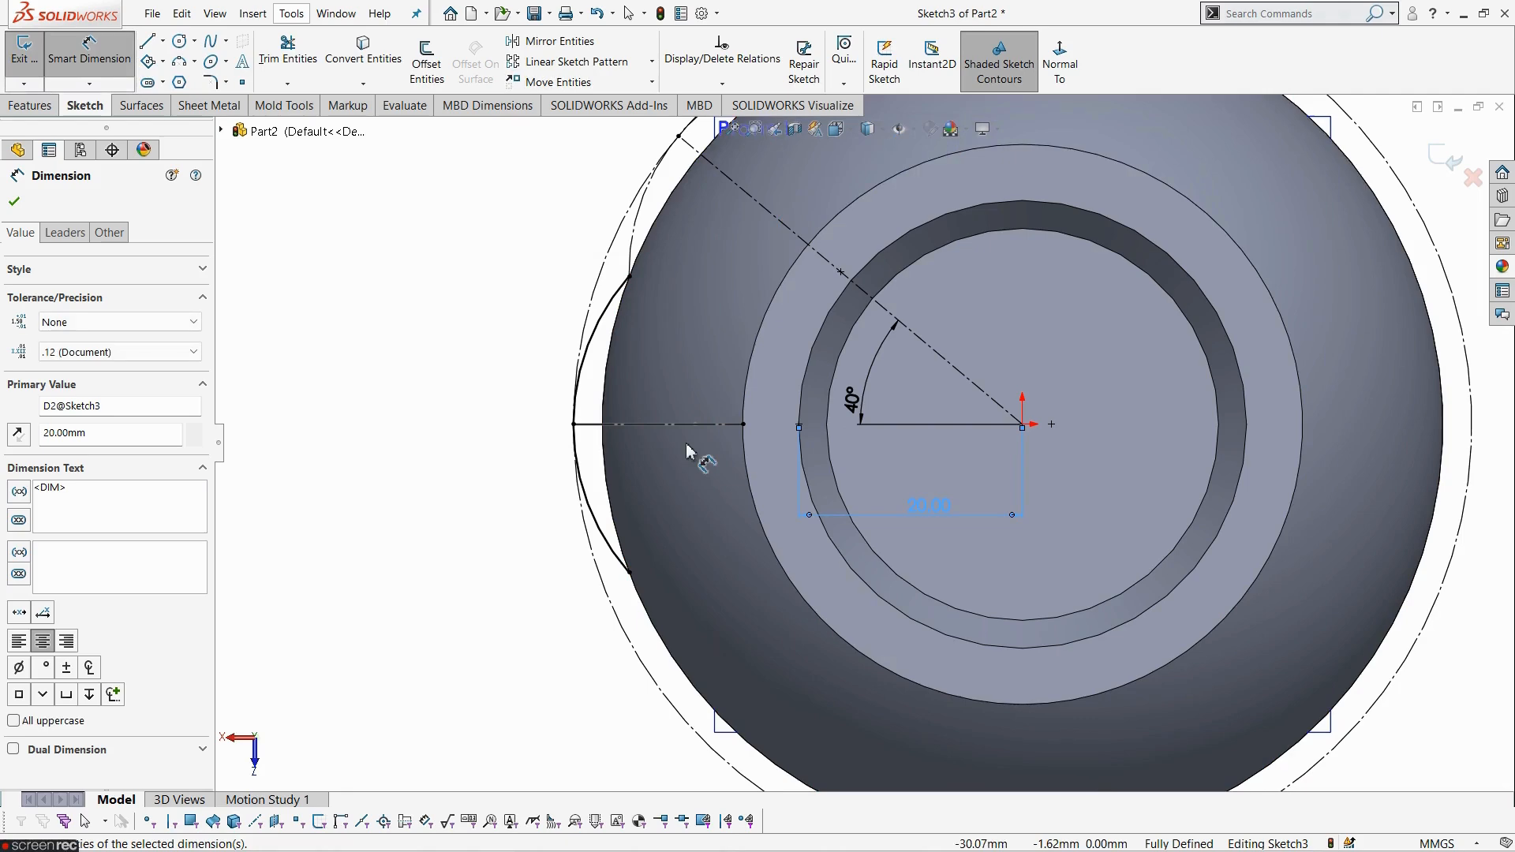
click(447, 280)
key(f)
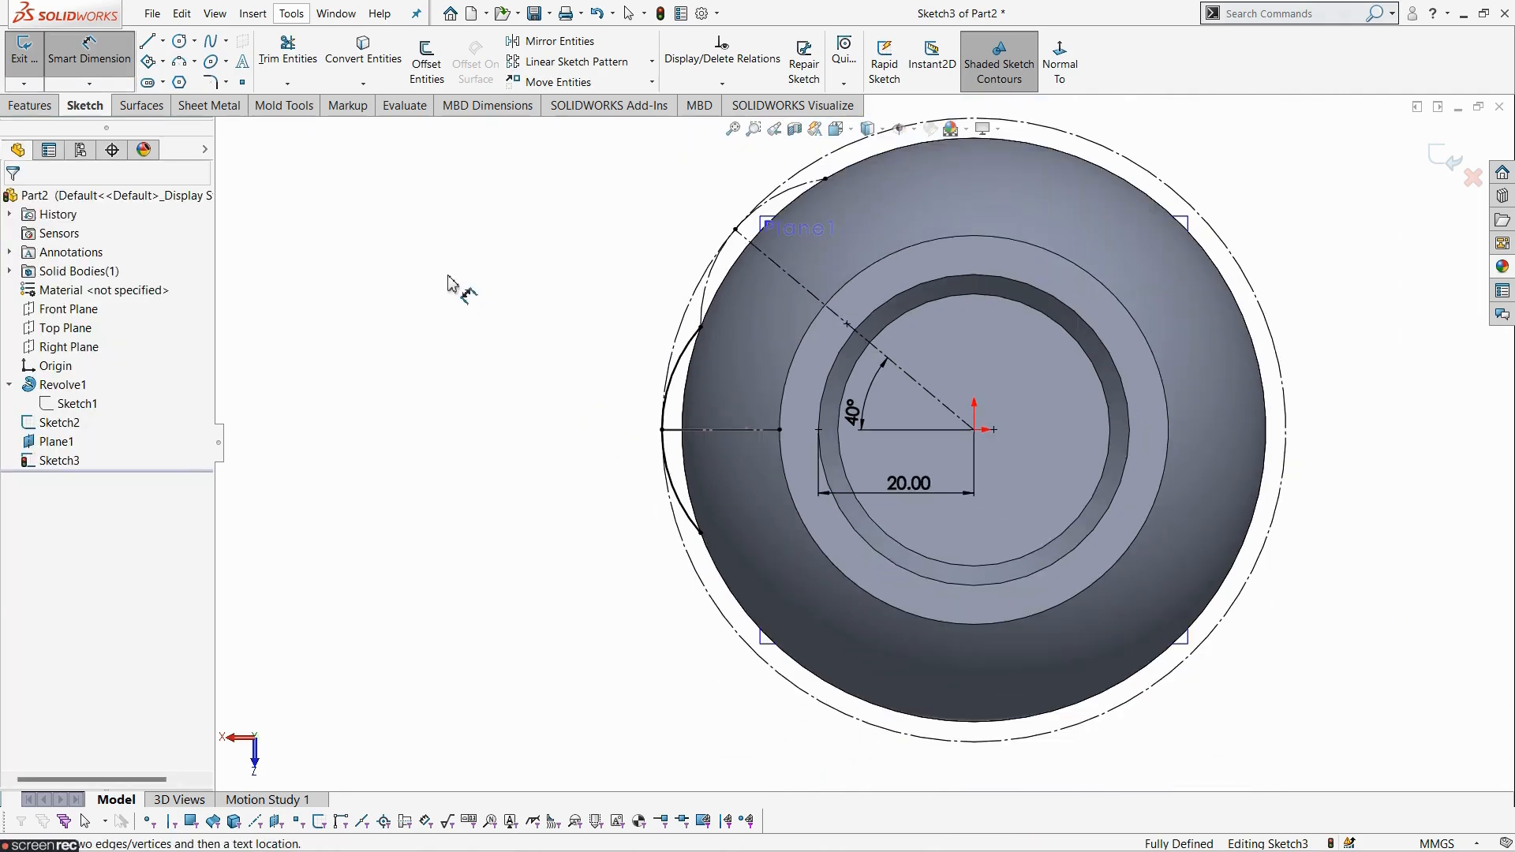
key(Escape)
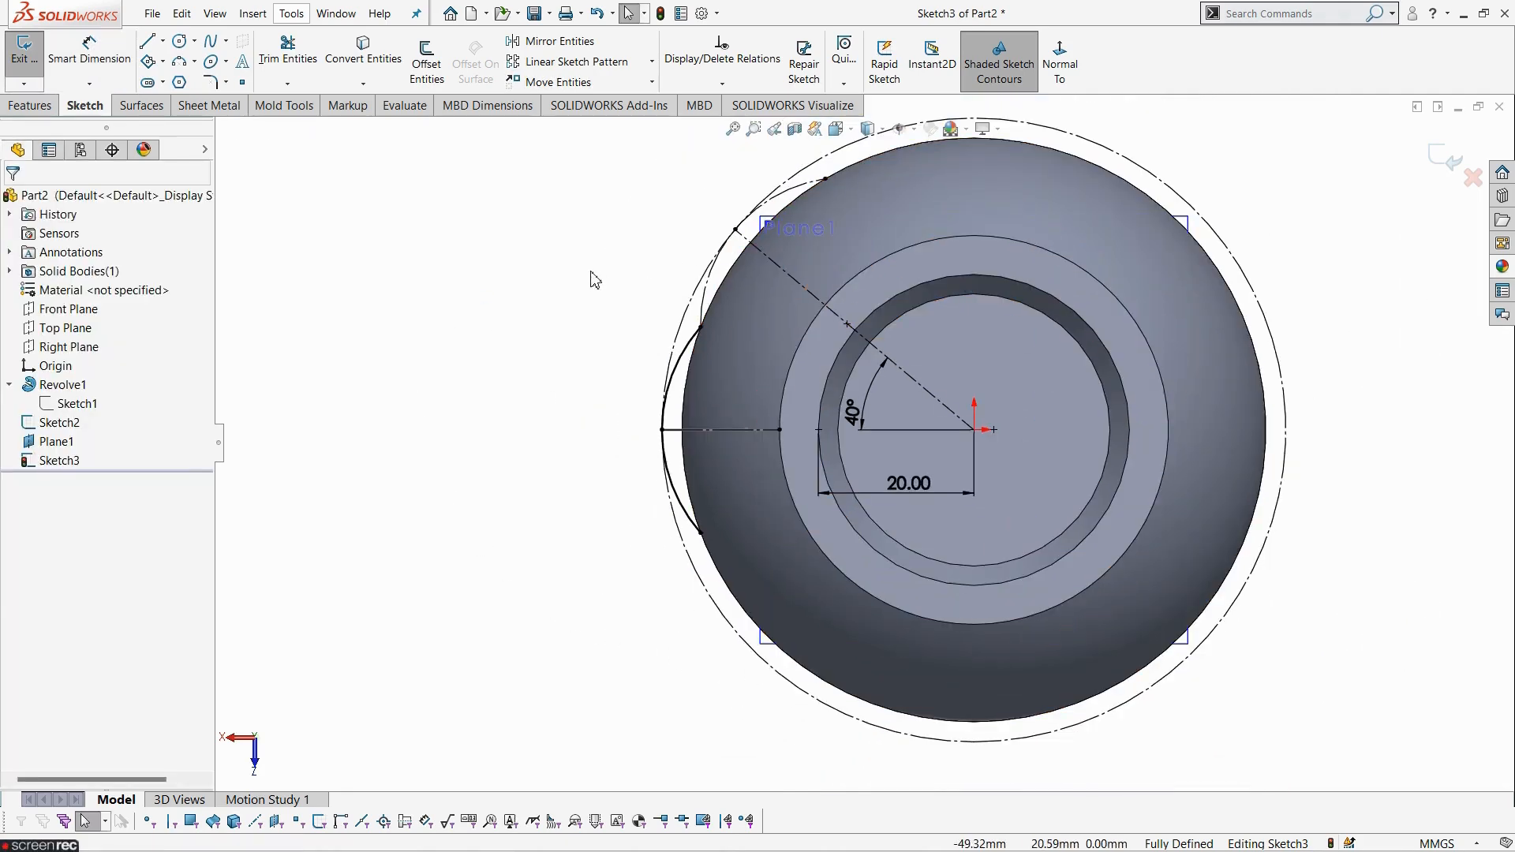
- Convert the body's outer silhouette edge into a sketch circle and trim away its portion outside the solid arc's endpoints
scroll(856, 410, down, 2)
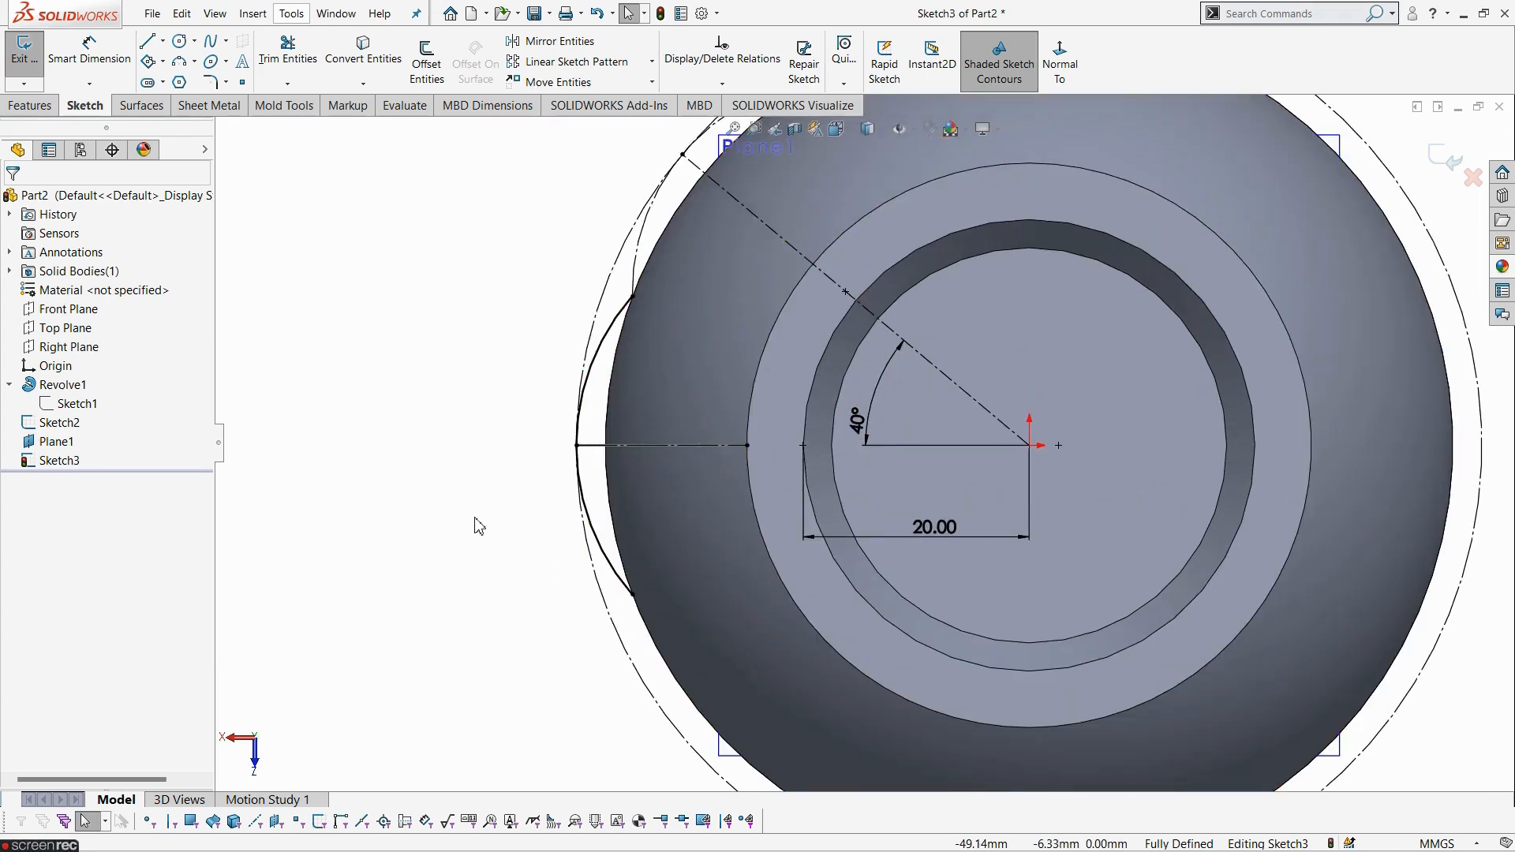
click(607, 491)
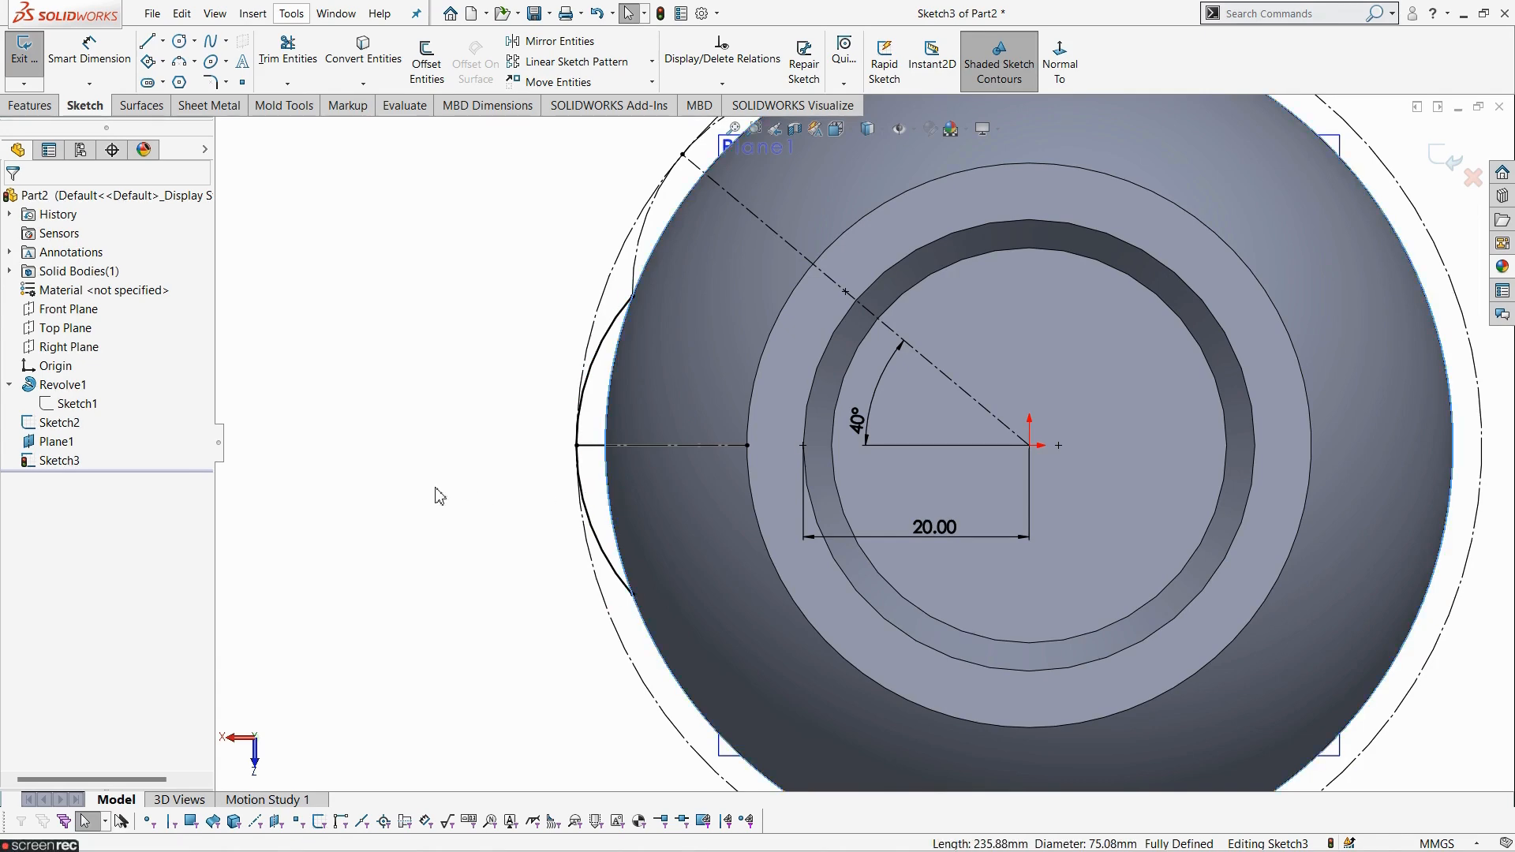
key(z)
click(382, 75)
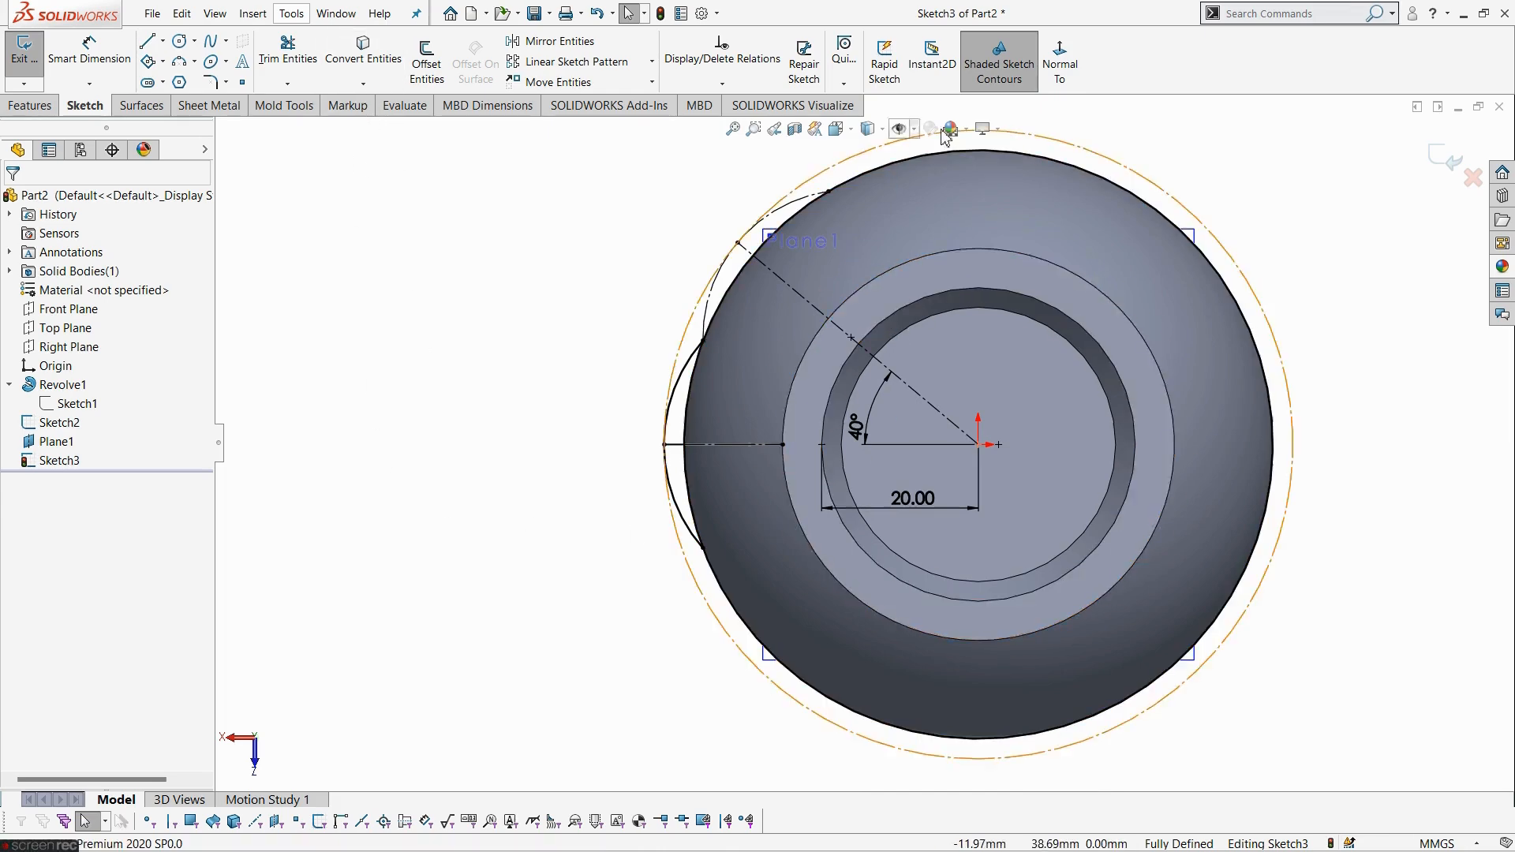
click(314, 69)
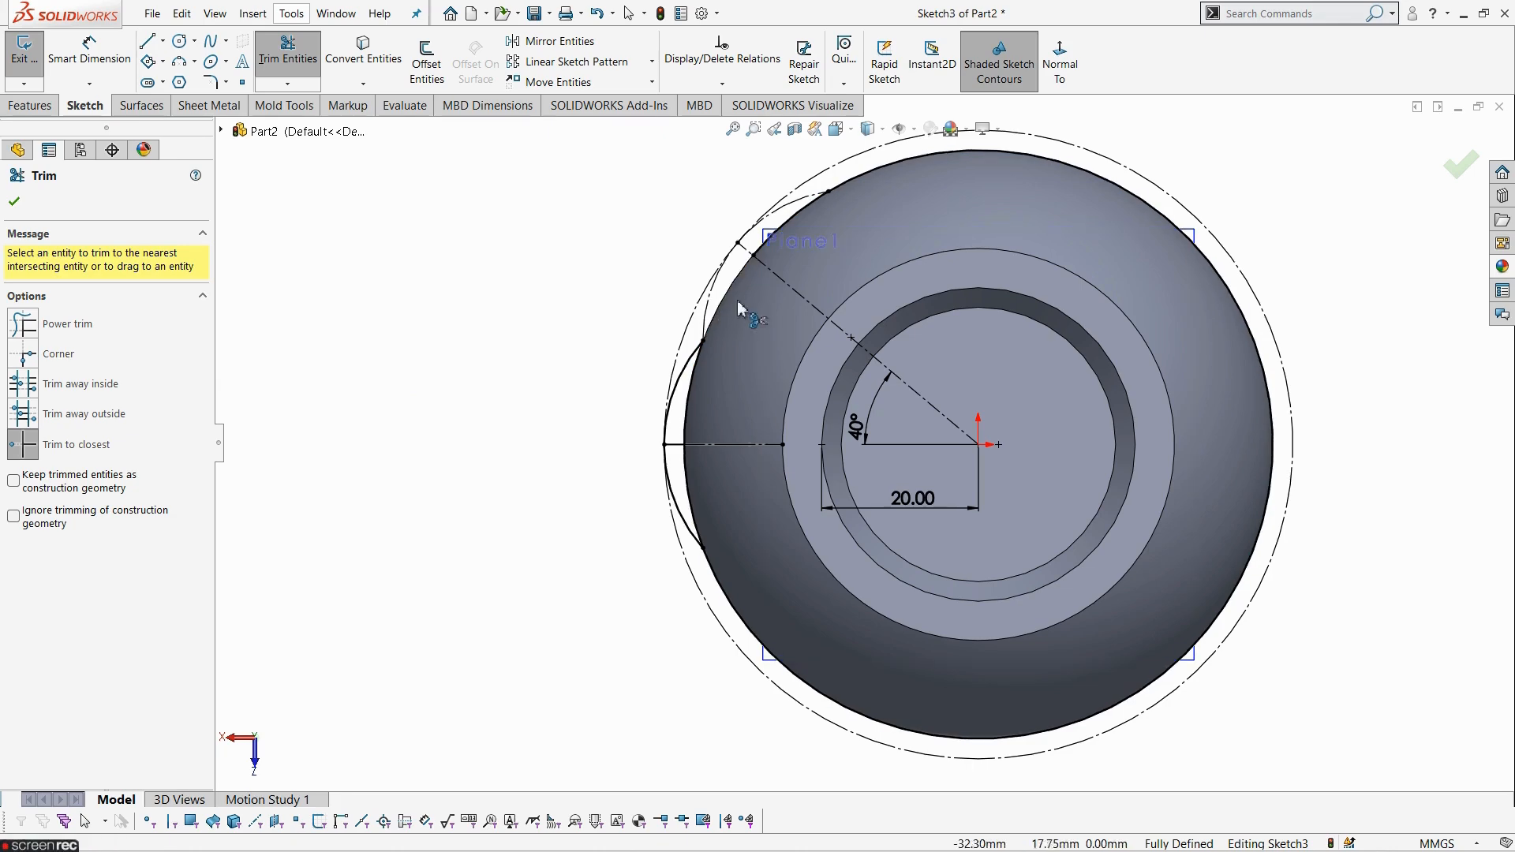
click(797, 229)
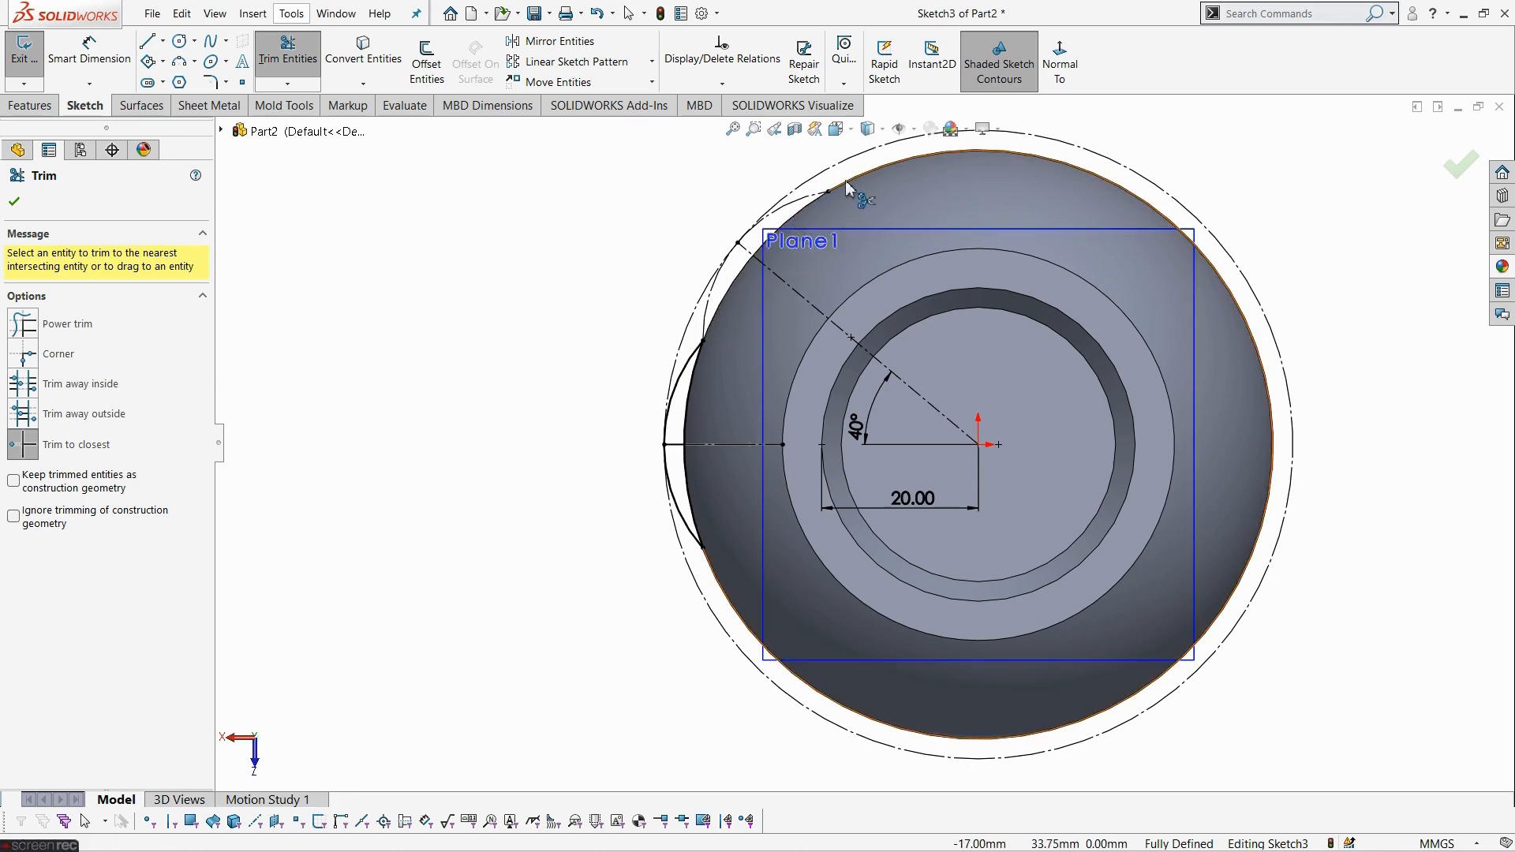
- Finish trimming and close the lobe profile sketch on Plane1
key(Escape)
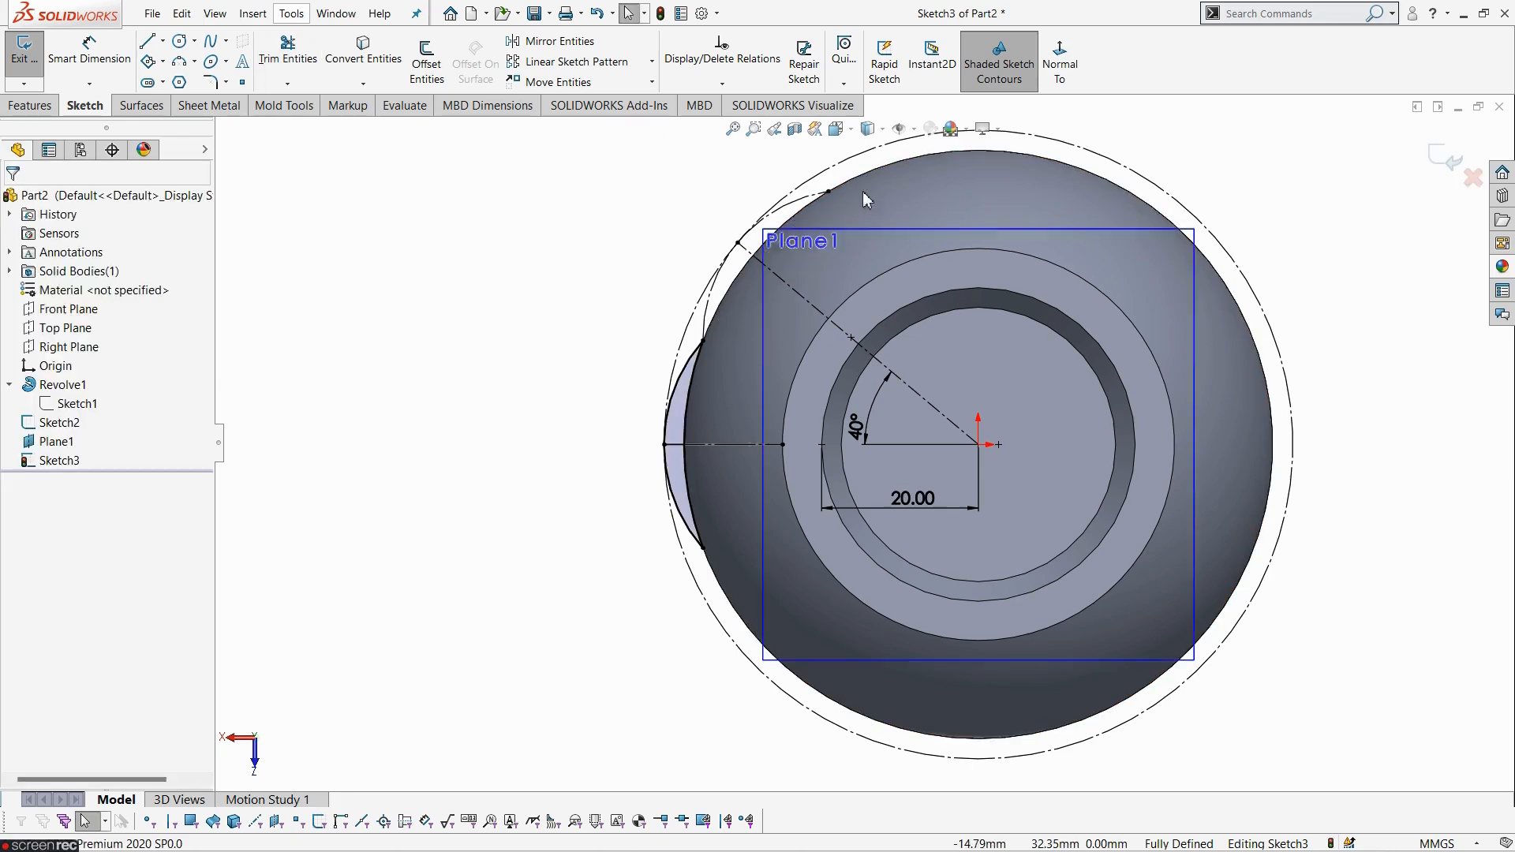
scroll(769, 497, down, 3)
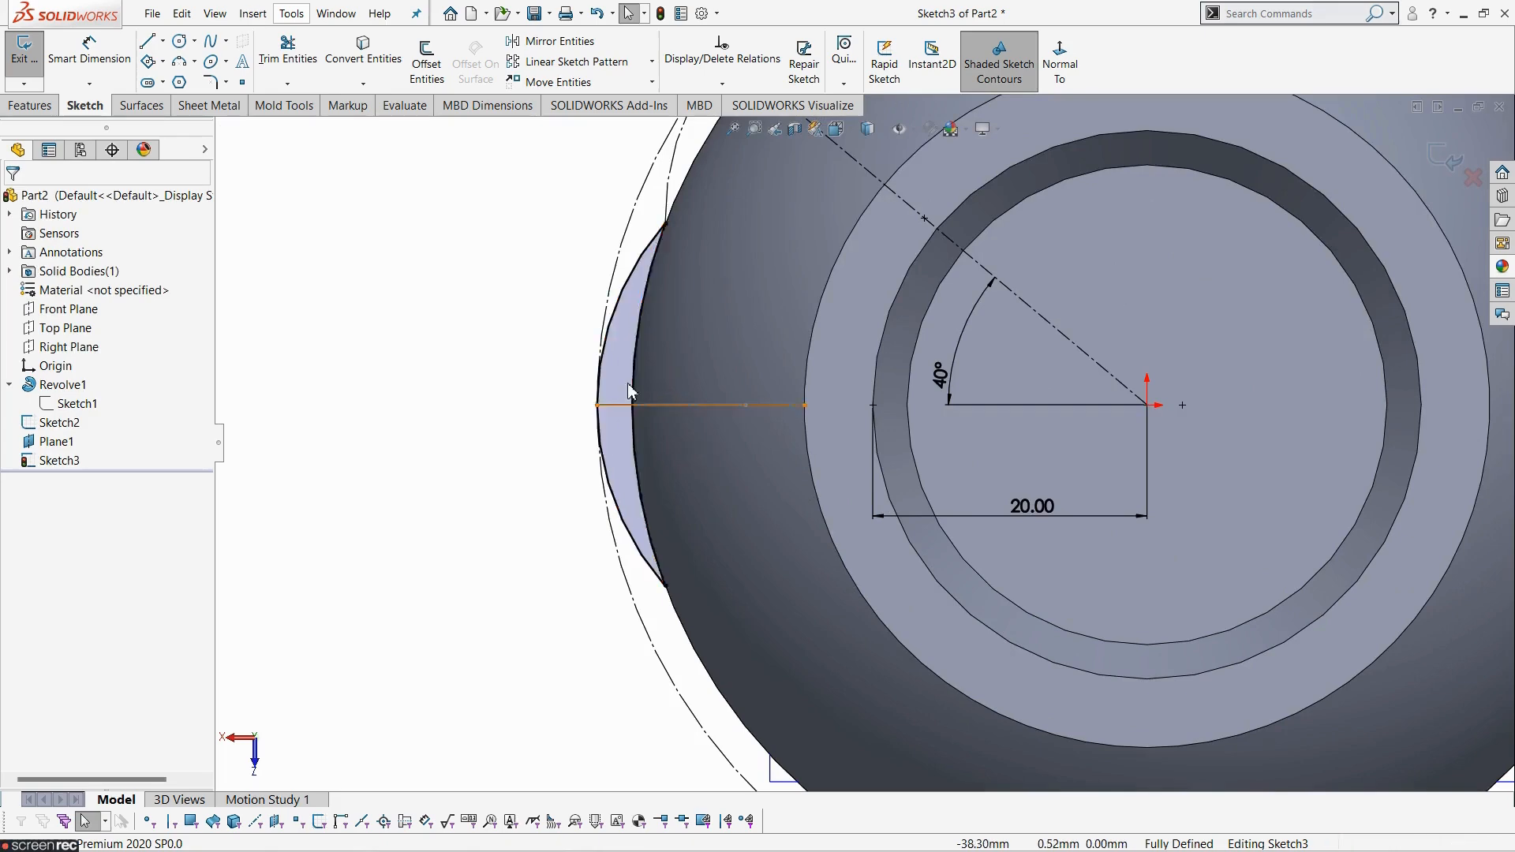
key(z)
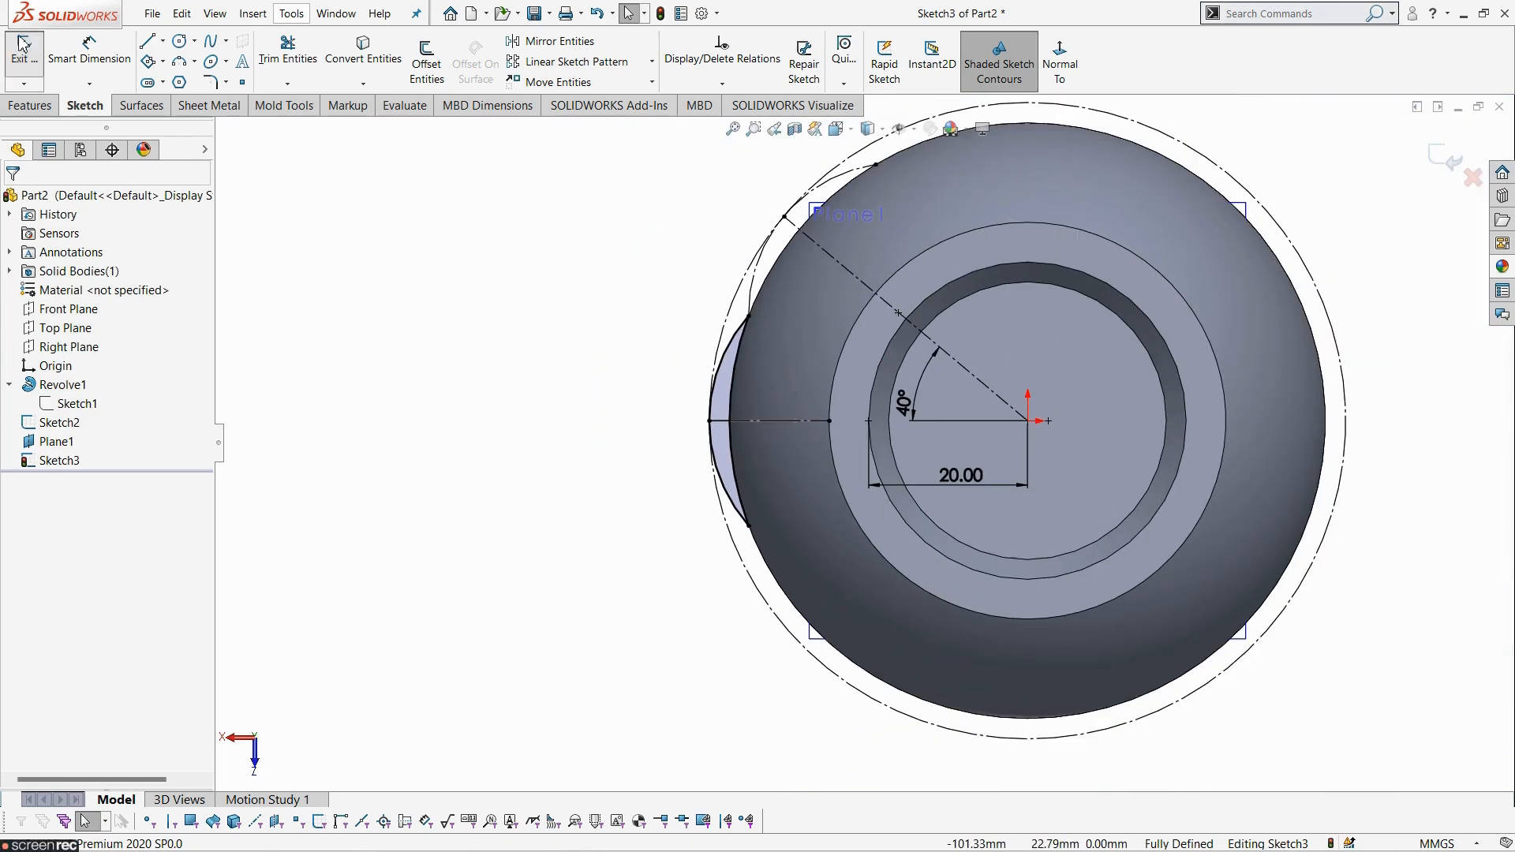
click(28, 59)
mouse_move(548, 481)
middle_down()
mouse_move(720, 238)
mouse_move(771, 244)
mouse_move(631, 360)
middle_up()
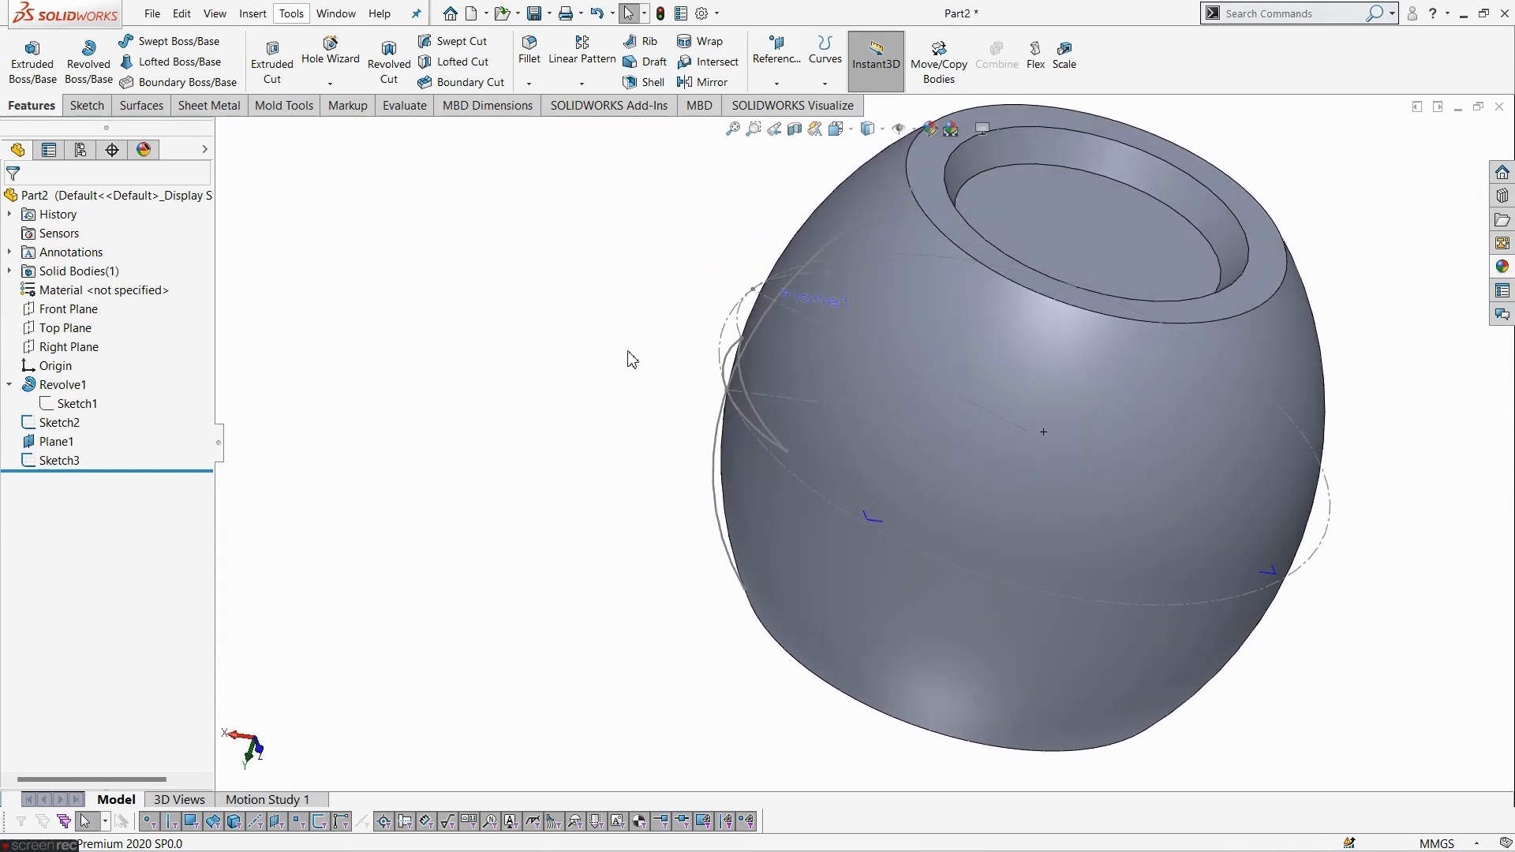
- Sweep the closed lobe profile Sketch3 along the Sketch2 path in both directions to form one solid lobe on the body
click(172, 44)
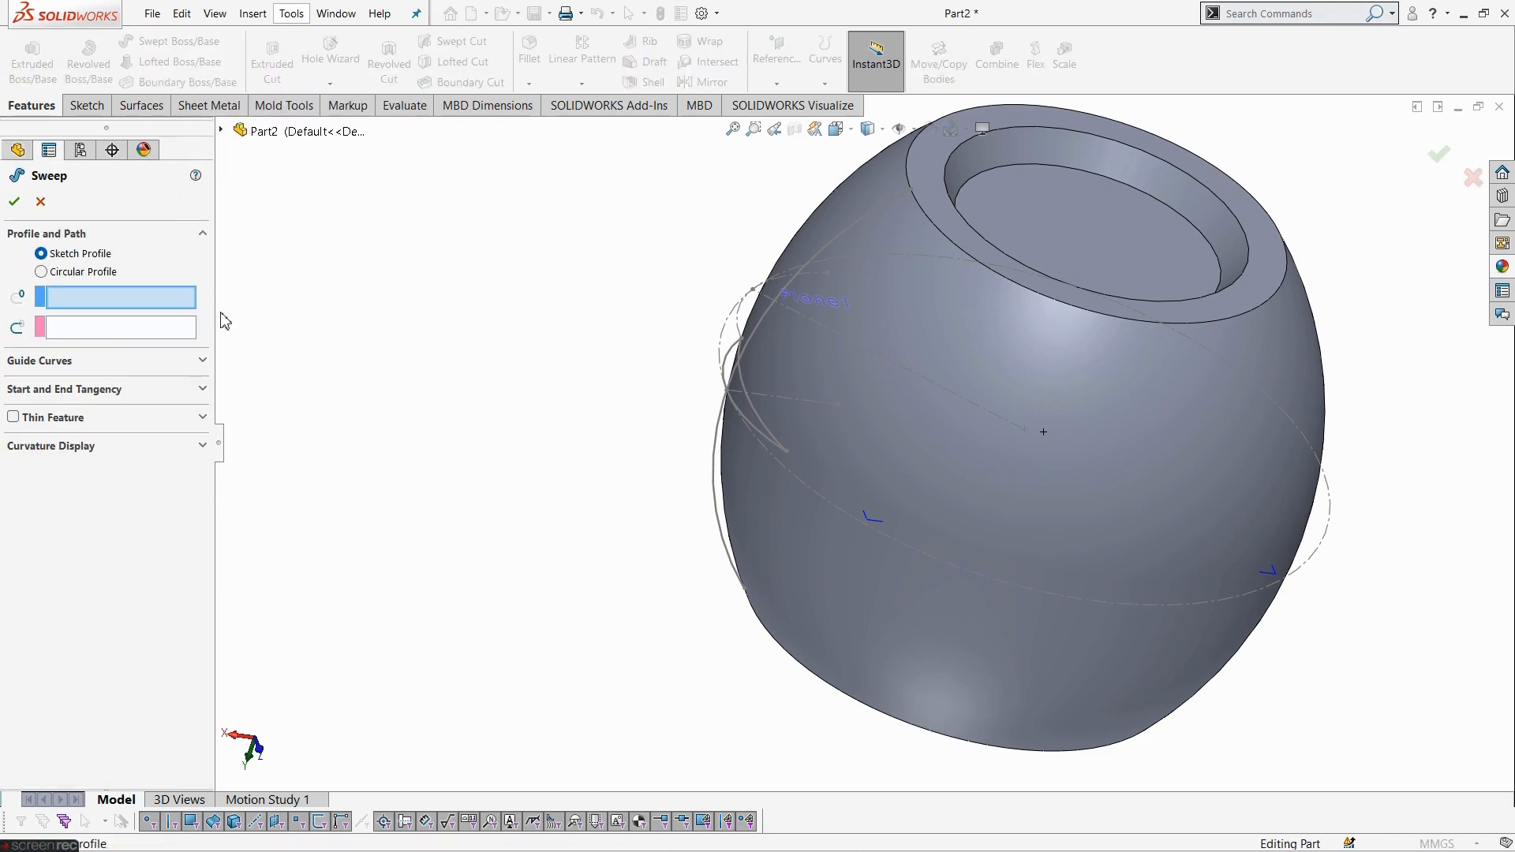
click(758, 436)
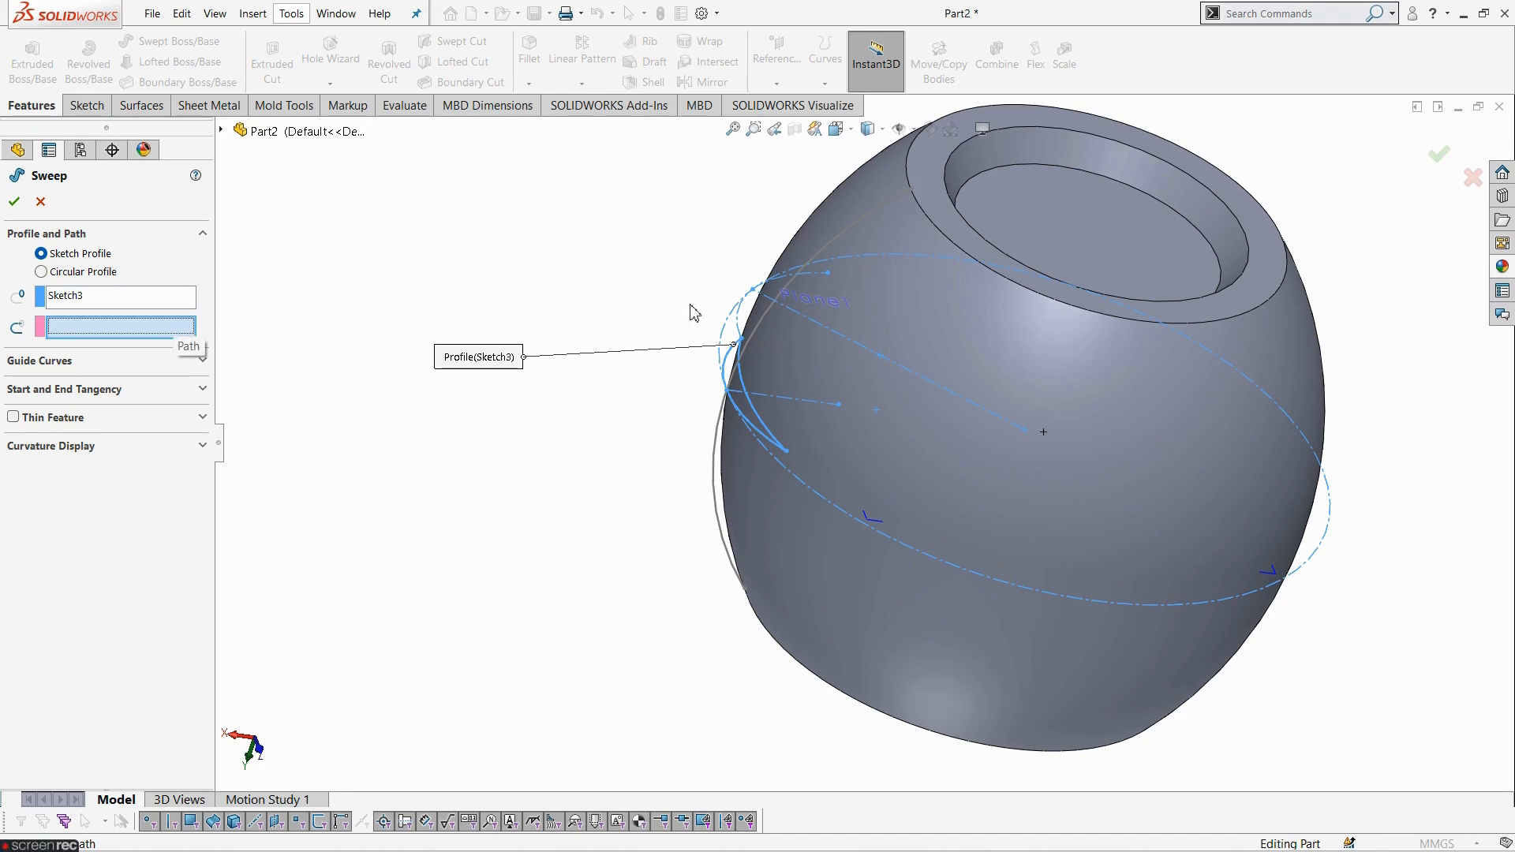
click(788, 294)
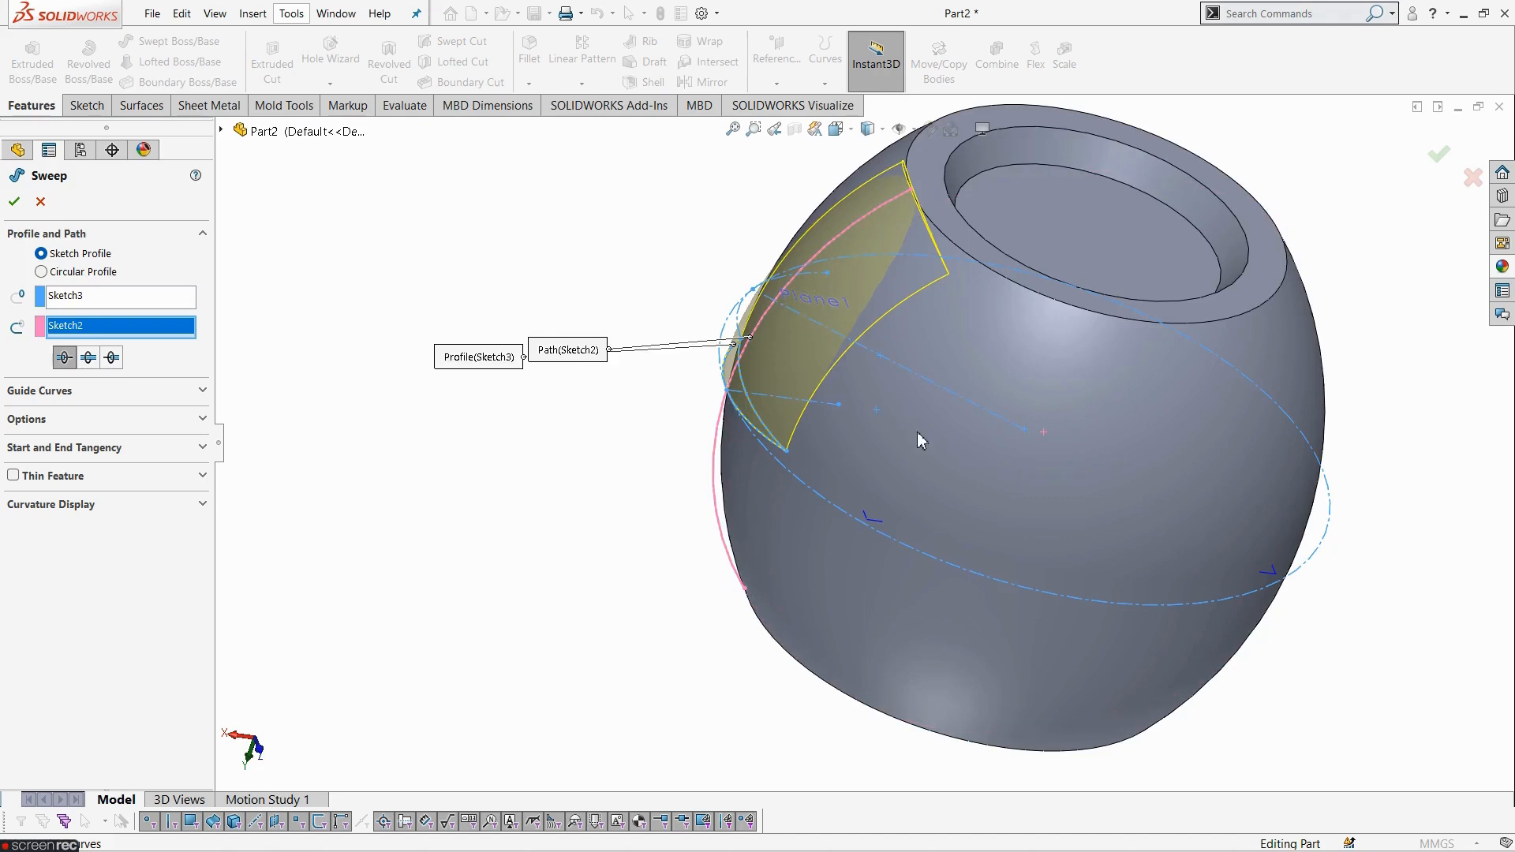
middle_drag(921, 440, 887, 552)
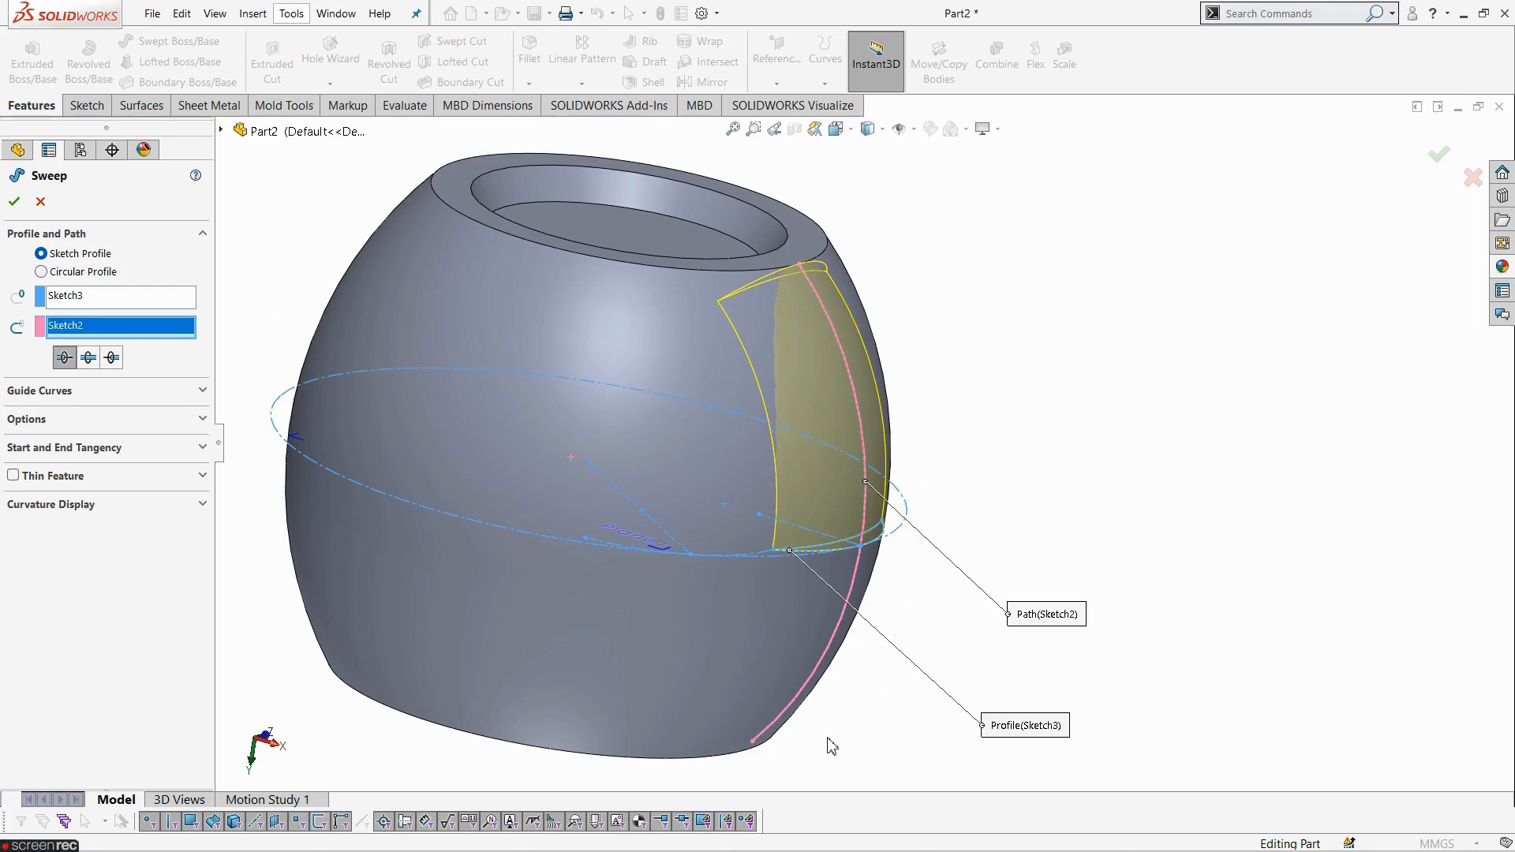
scroll(868, 726, up, 2)
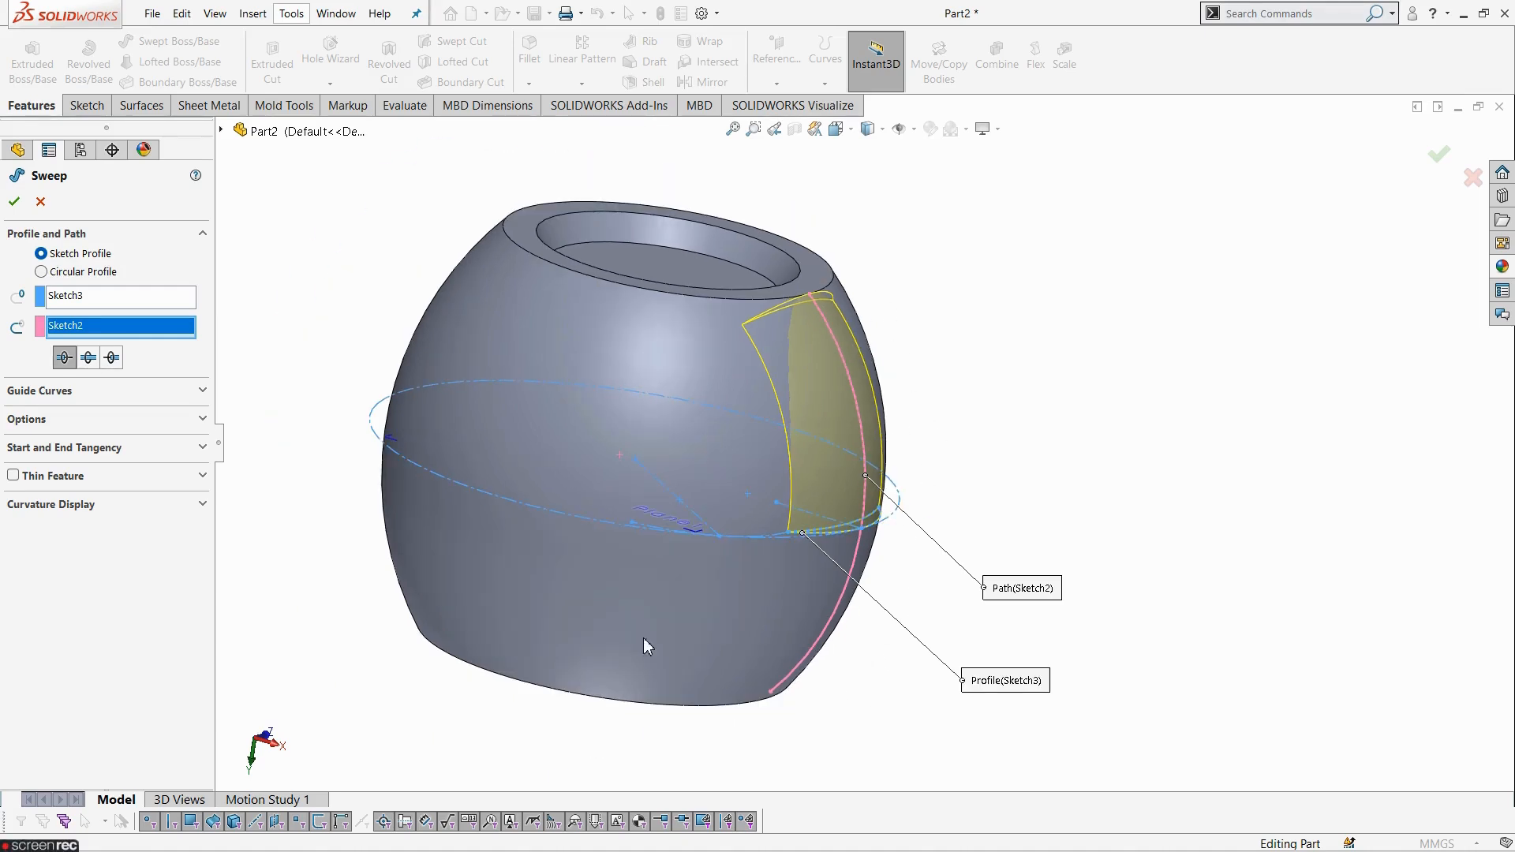
click(88, 358)
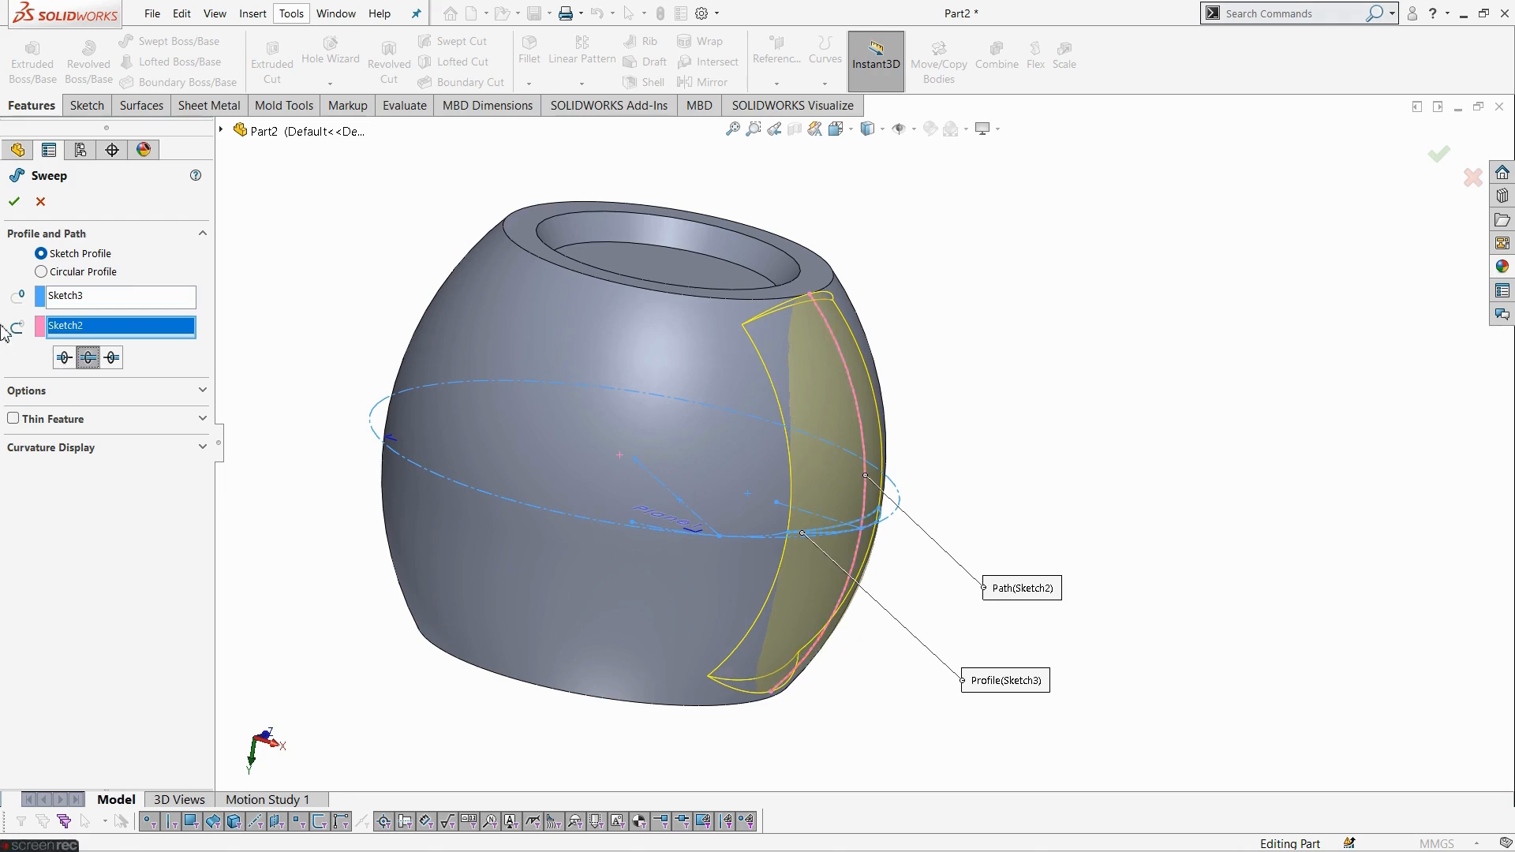
click(14, 202)
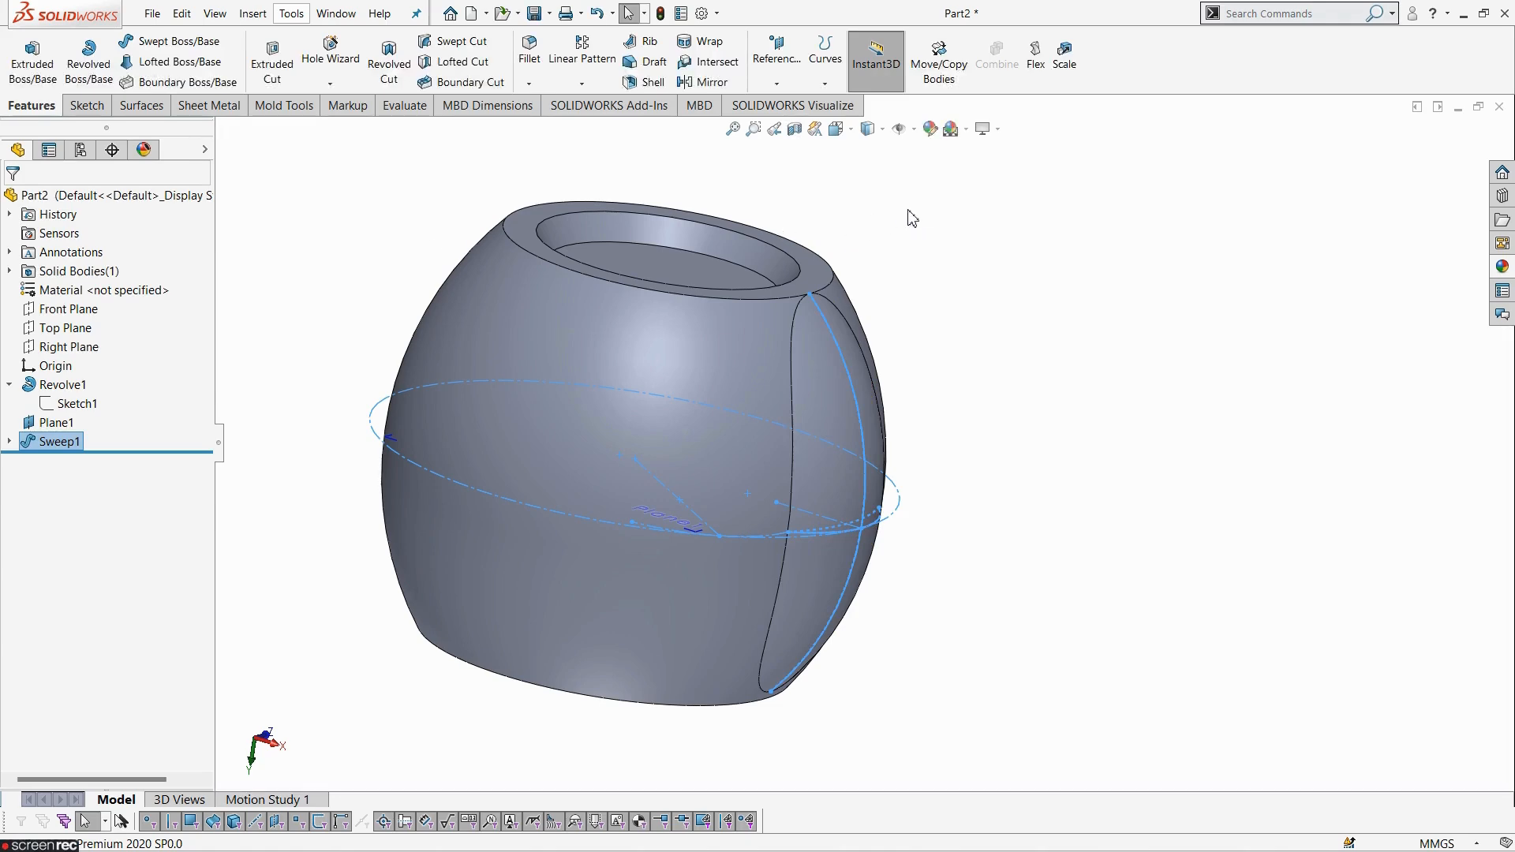
click(937, 216)
- Hide Plane1 in the model
middle_drag(997, 610, 848, 624)
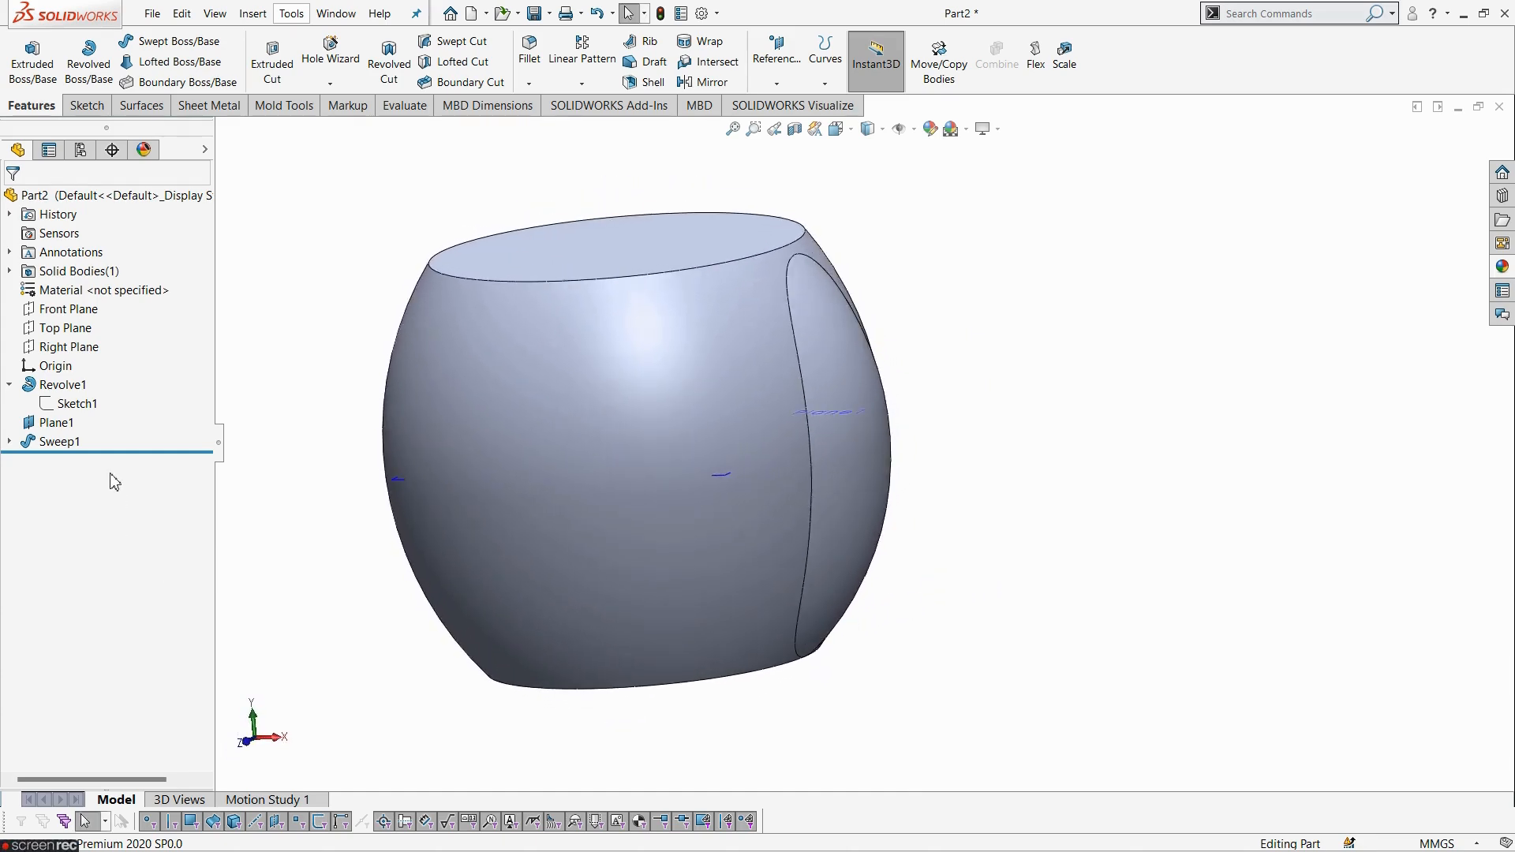
click(57, 422)
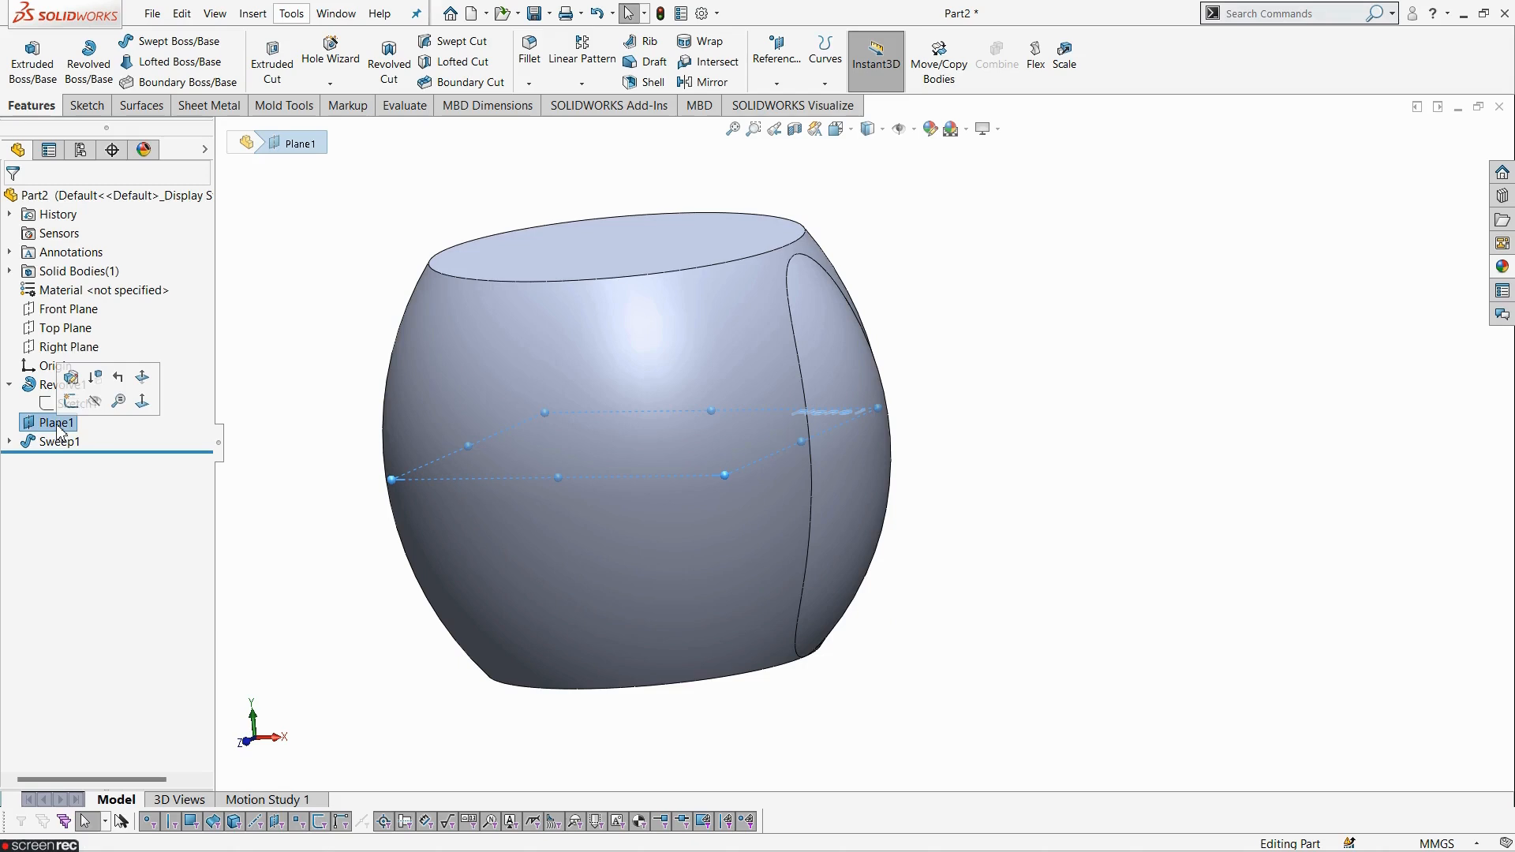
click(96, 403)
scroll(959, 566, up, 3)
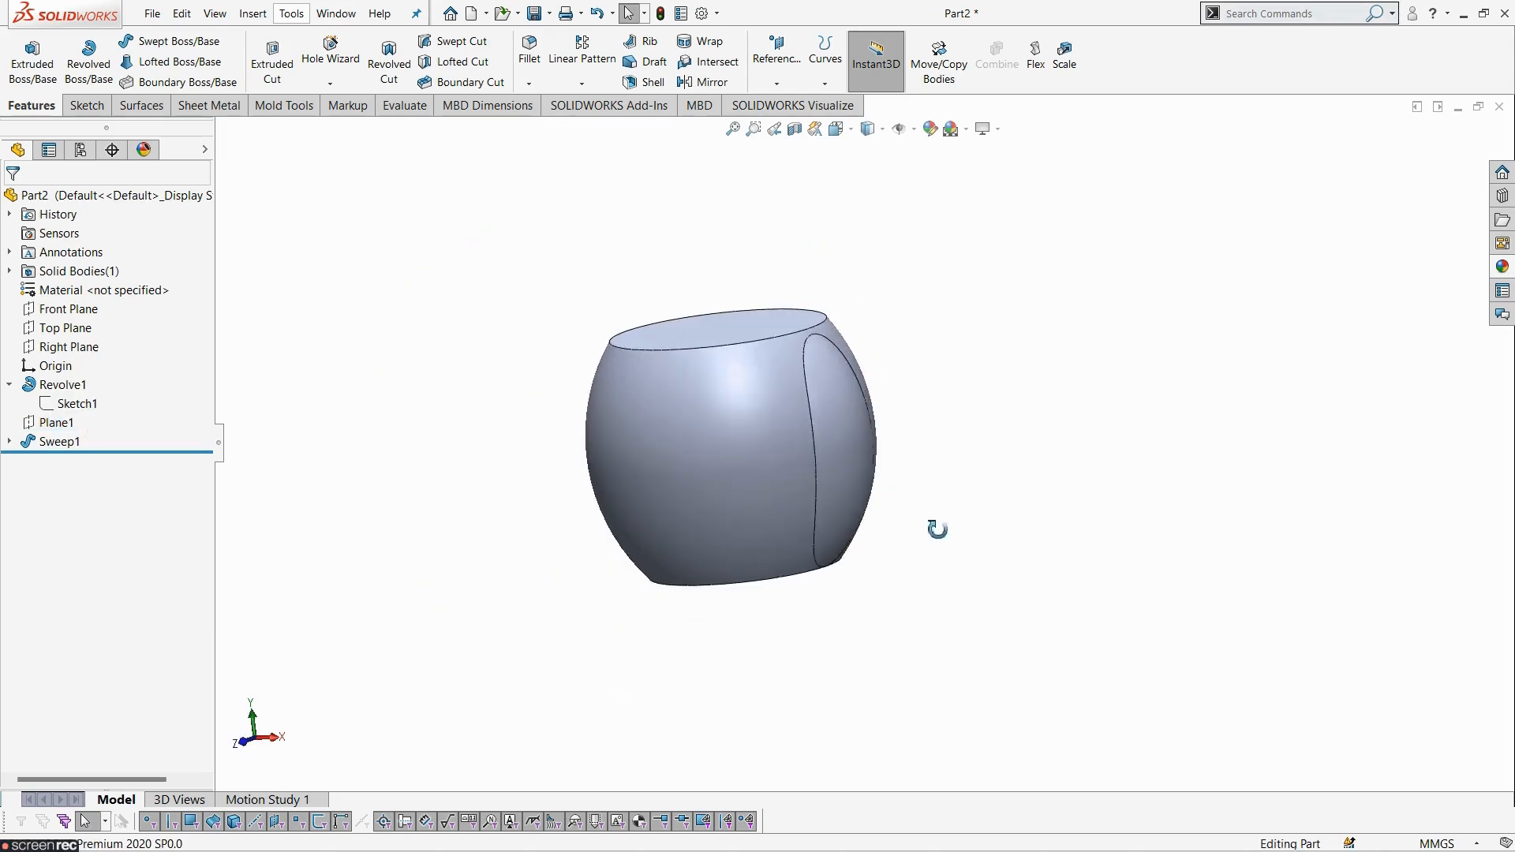
- Fillet the edge loop where the swept lobe meets the body with a symmetric 3 mm radius
mouse_move(934, 528)
middle_down()
mouse_move(875, 541)
mouse_move(926, 544)
middle_up()
scroll(893, 417, down, 3)
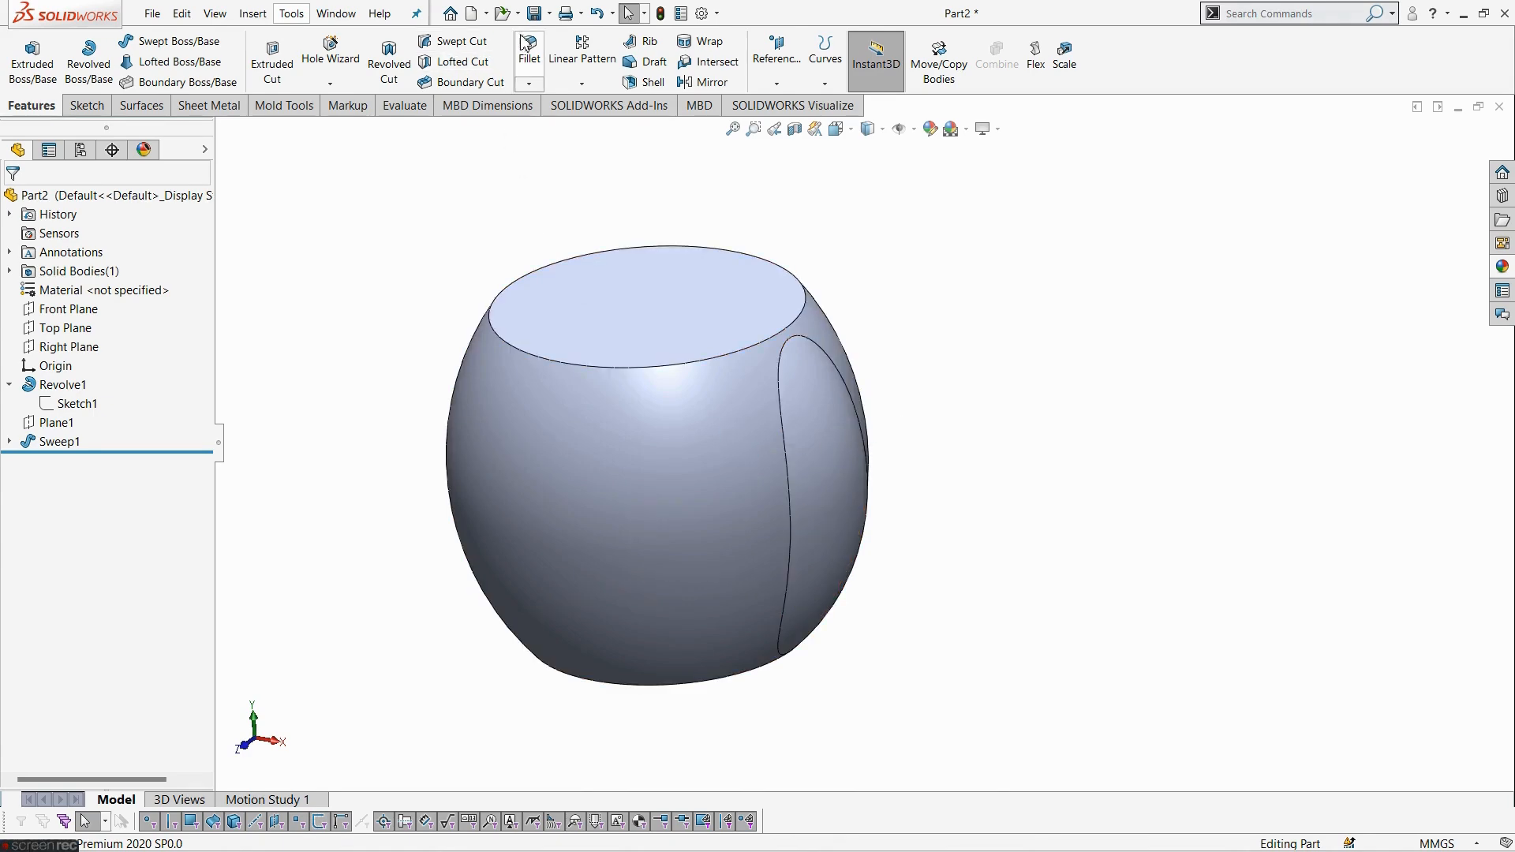
click(527, 69)
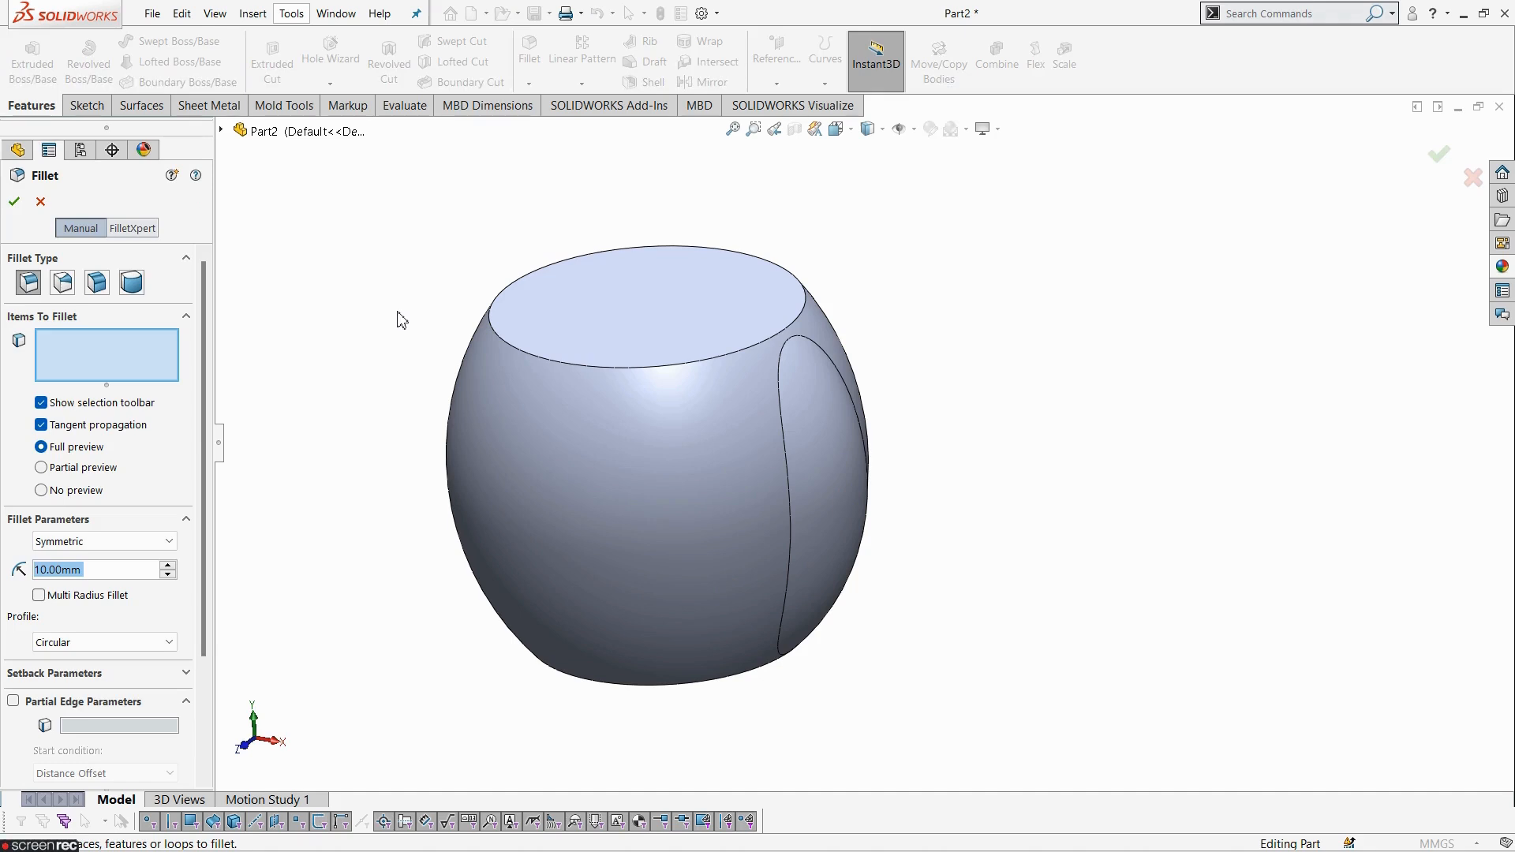
click(109, 574)
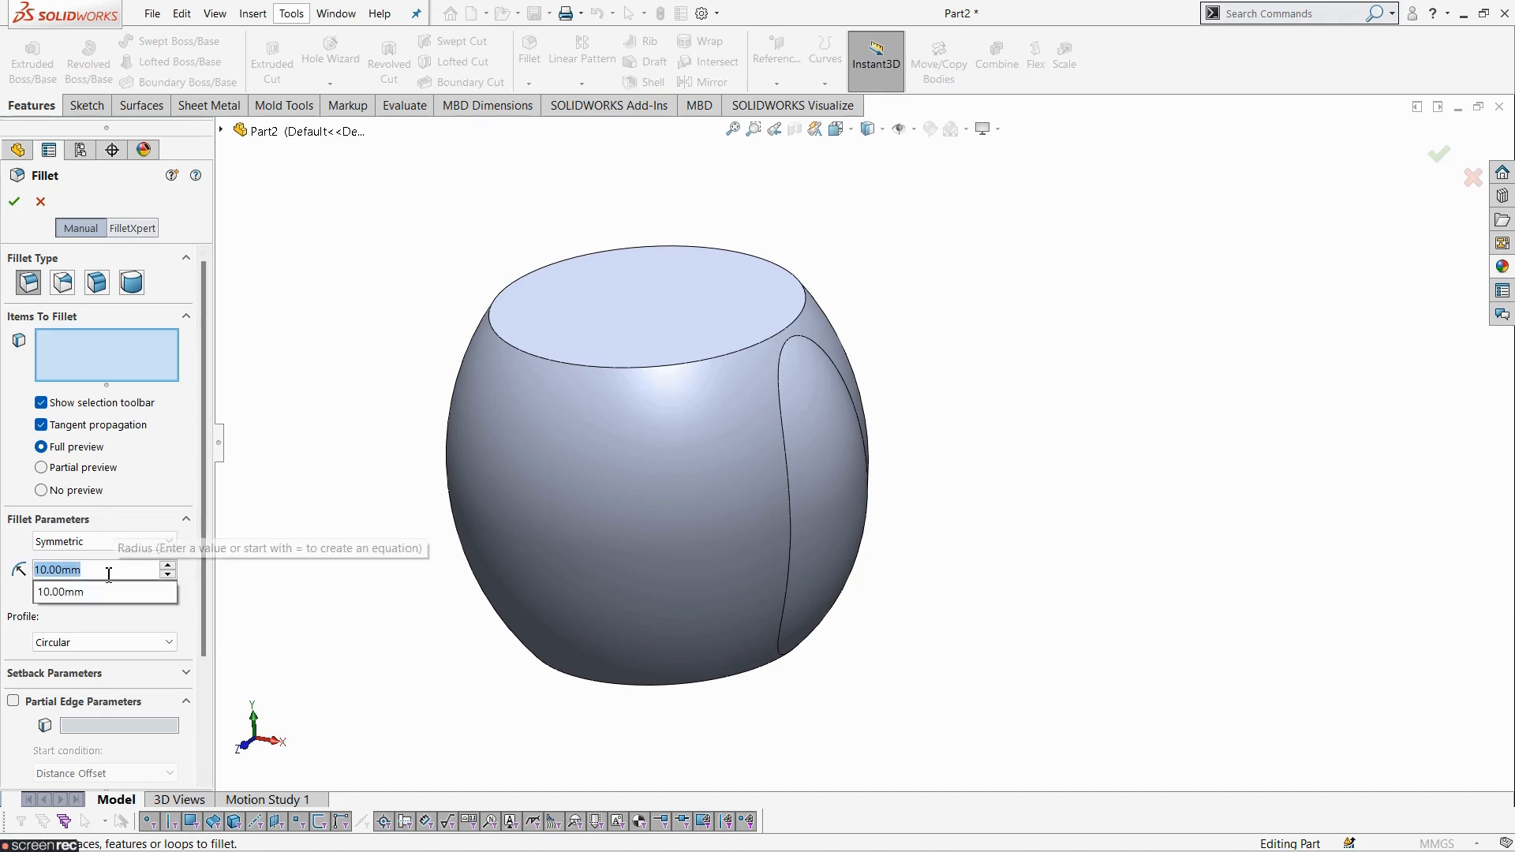
text(3)
key(Return)
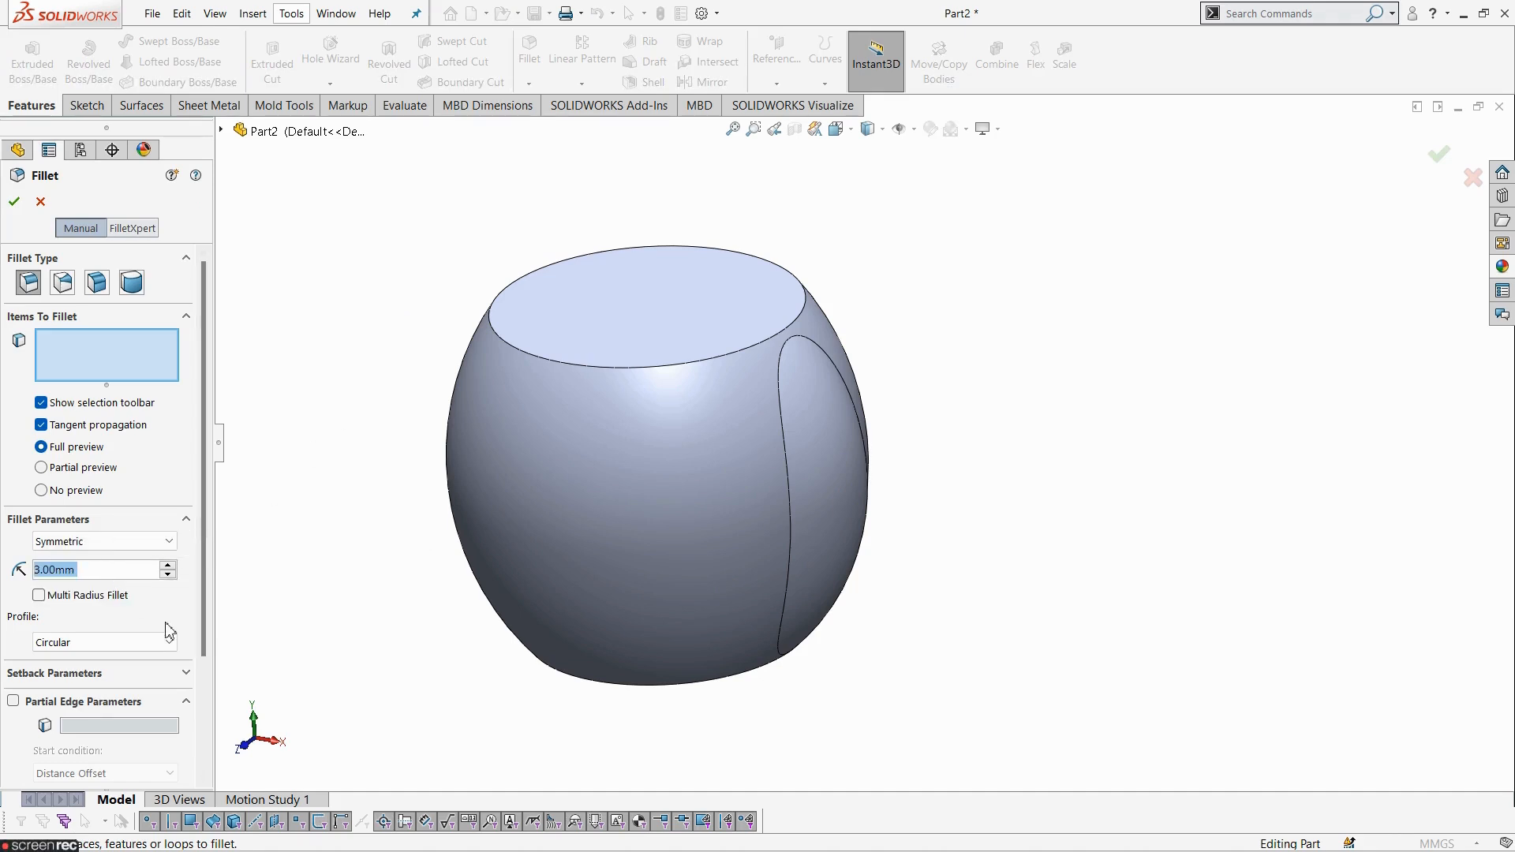
middle_drag(338, 701, 744, 686)
scroll(740, 679, down, 3)
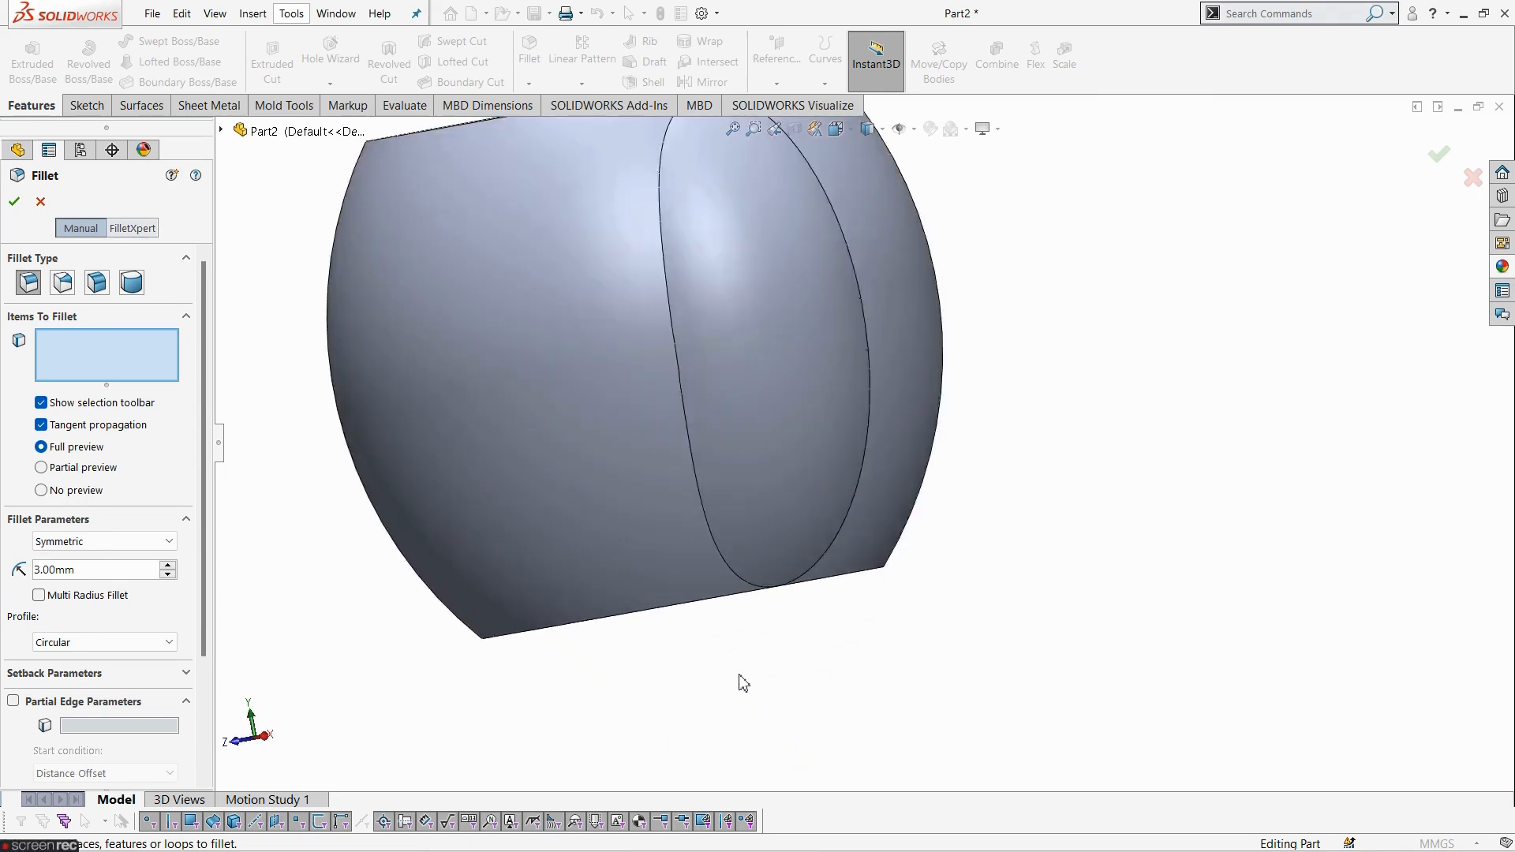
click(709, 539)
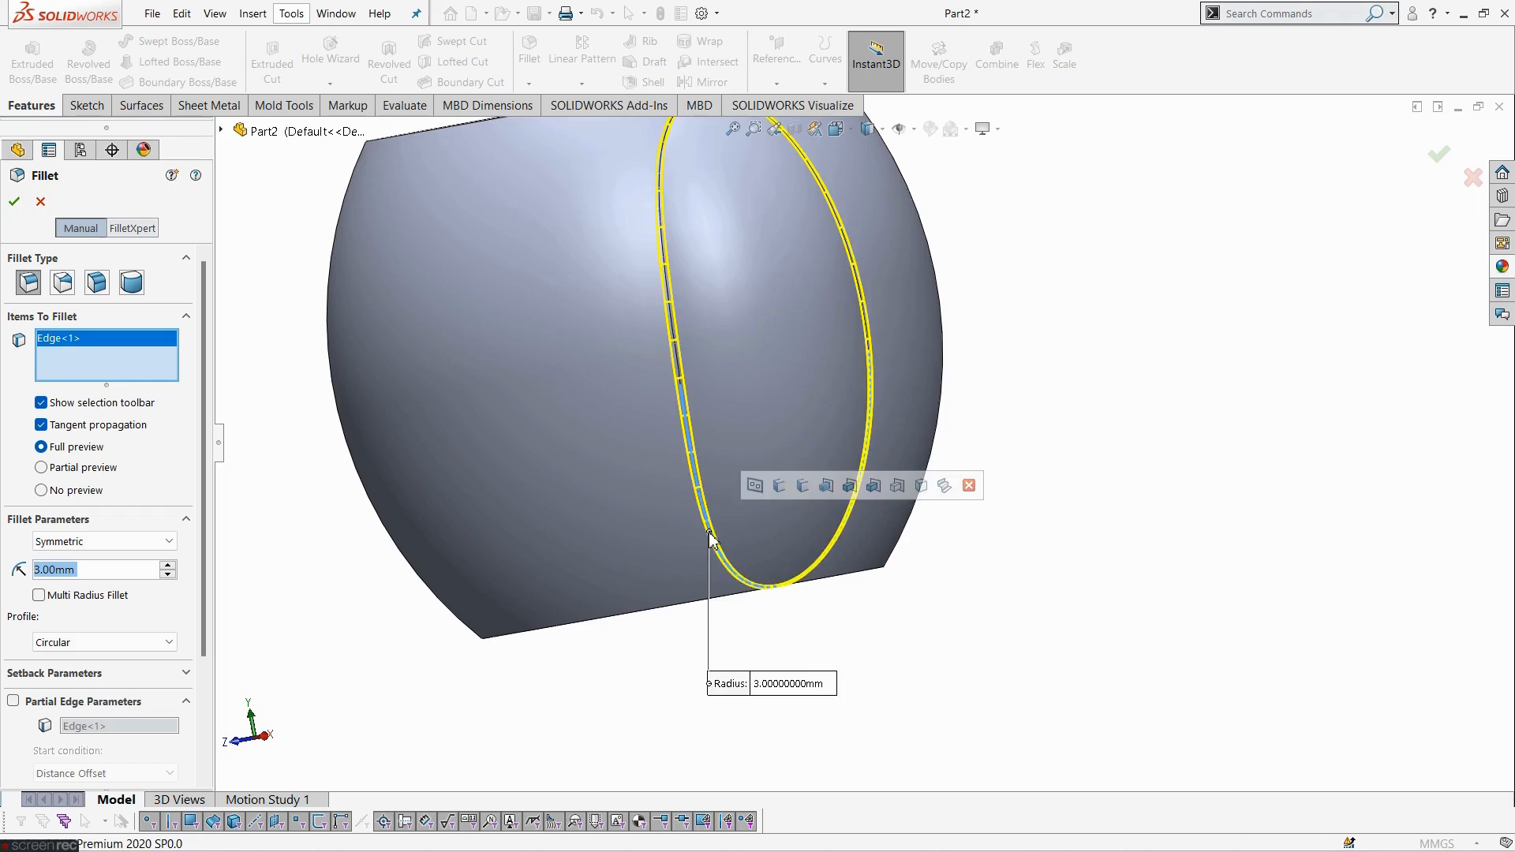
scroll(889, 665, up, 3)
middle_drag(889, 666, 908, 600)
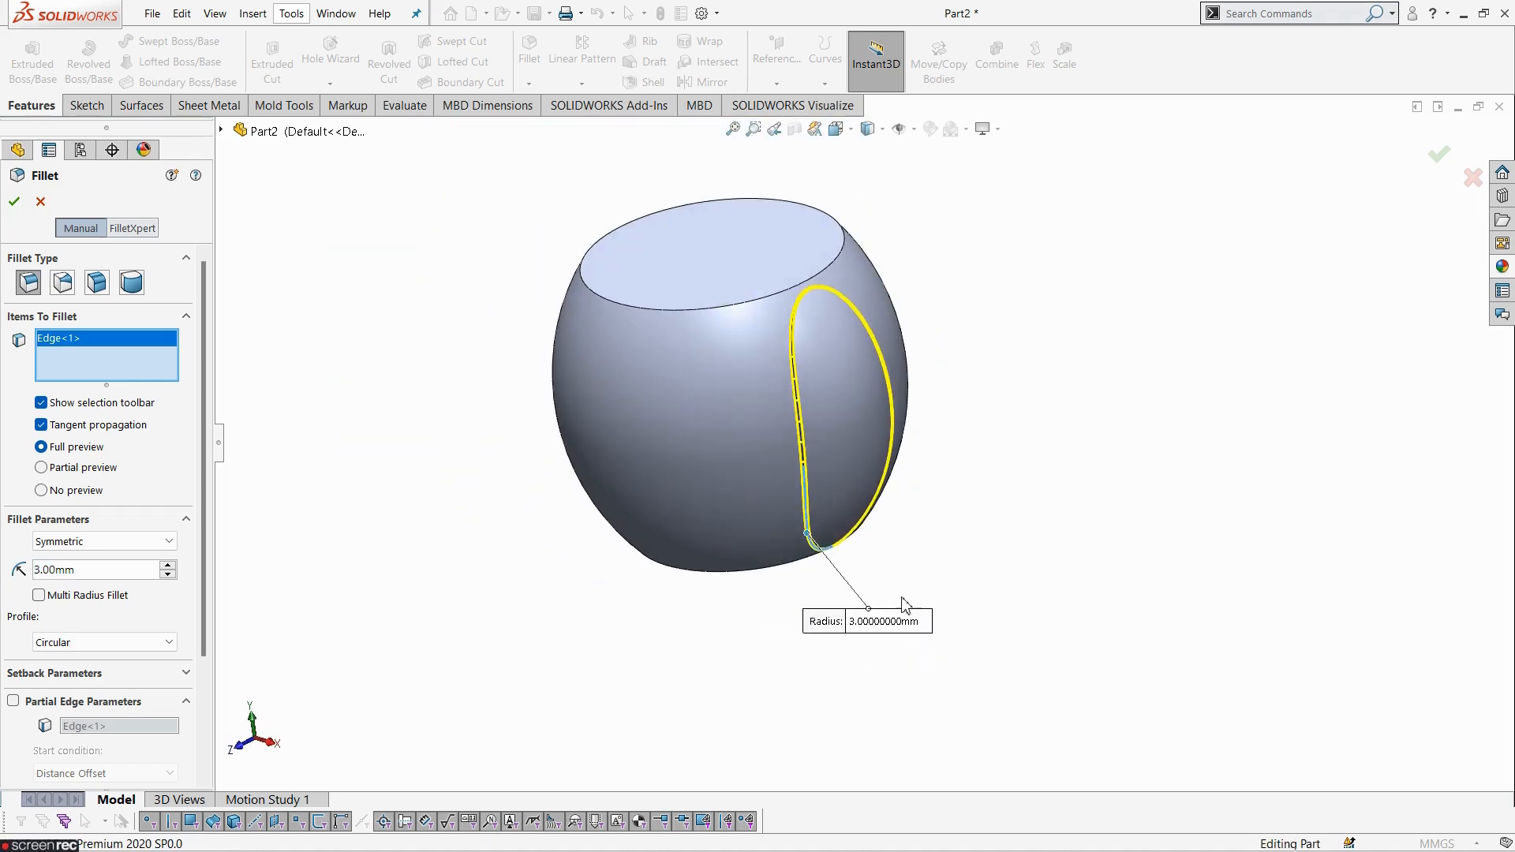
scroll(845, 365, down, 2)
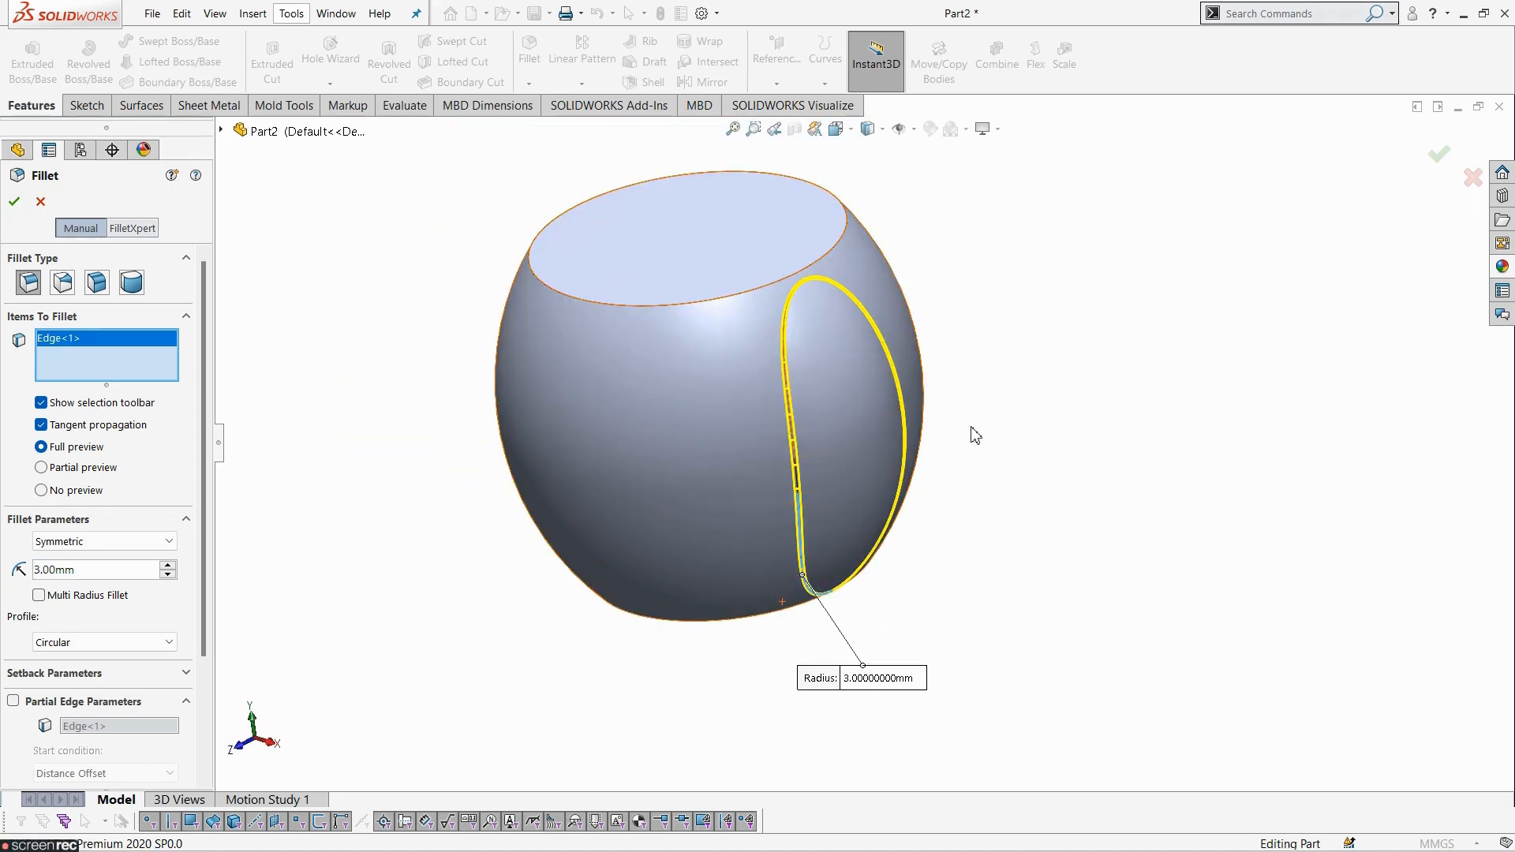
click(17, 203)
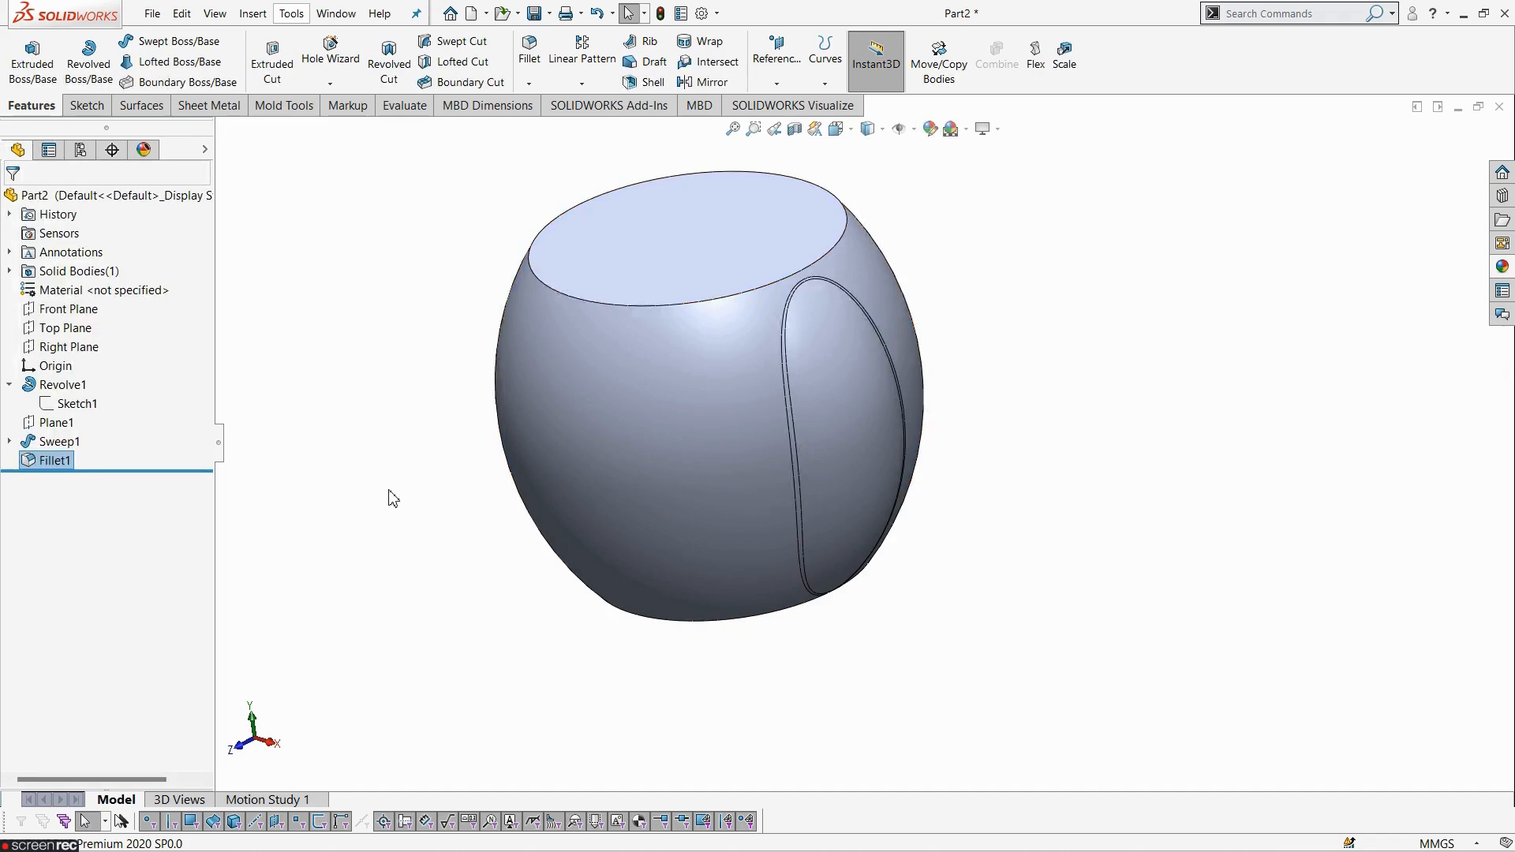
- Circular-pattern the lobe sweep and its fillet around the flat end face's circular edge, with 8 equally spaced instances over 360°
middle_drag(442, 565, 514, 597)
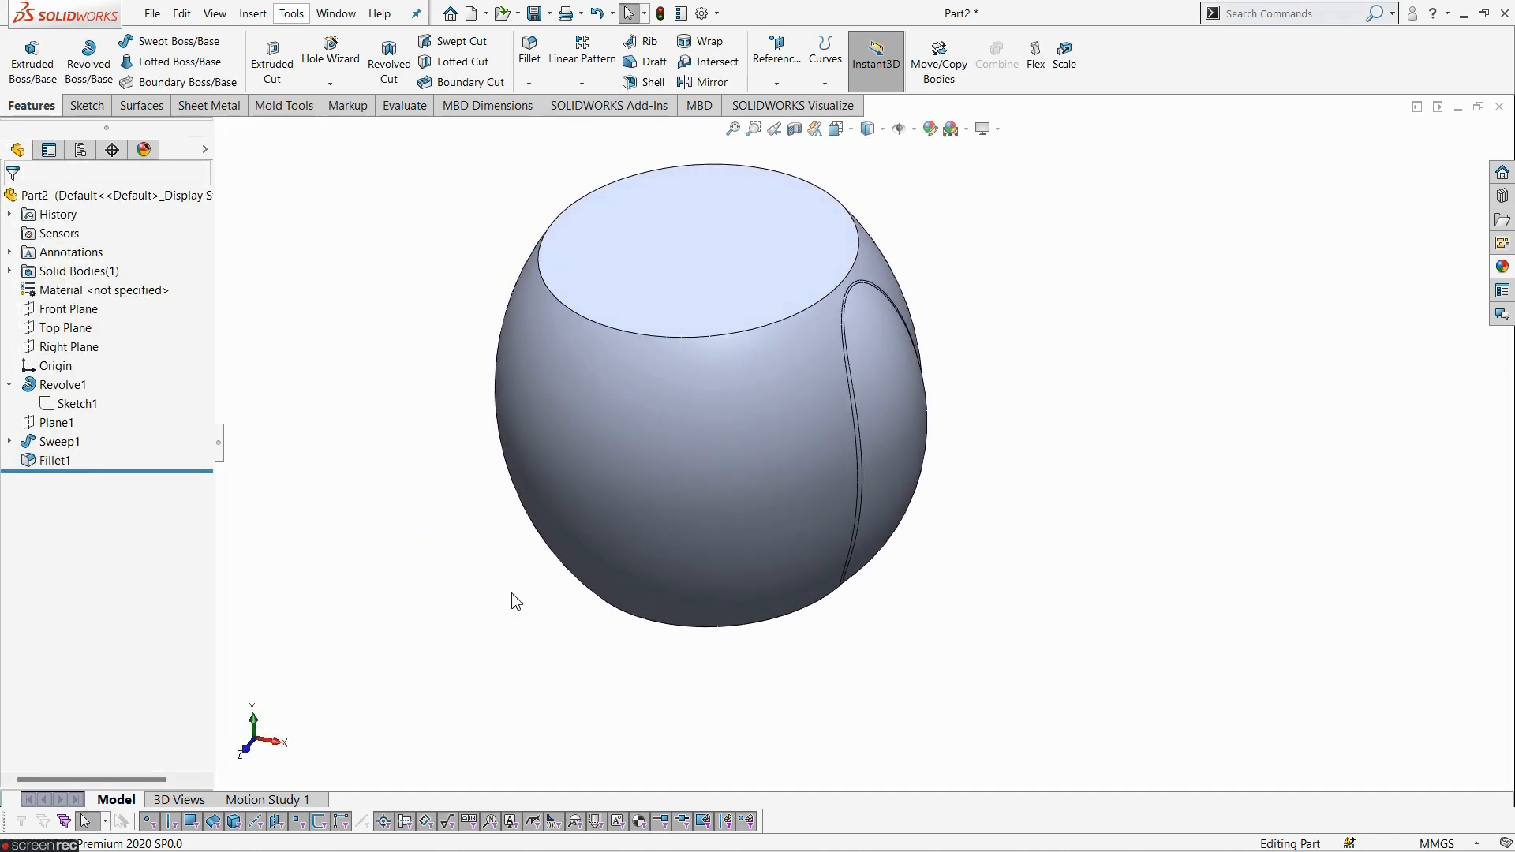
click(53, 443)
ctrl+click(57, 461)
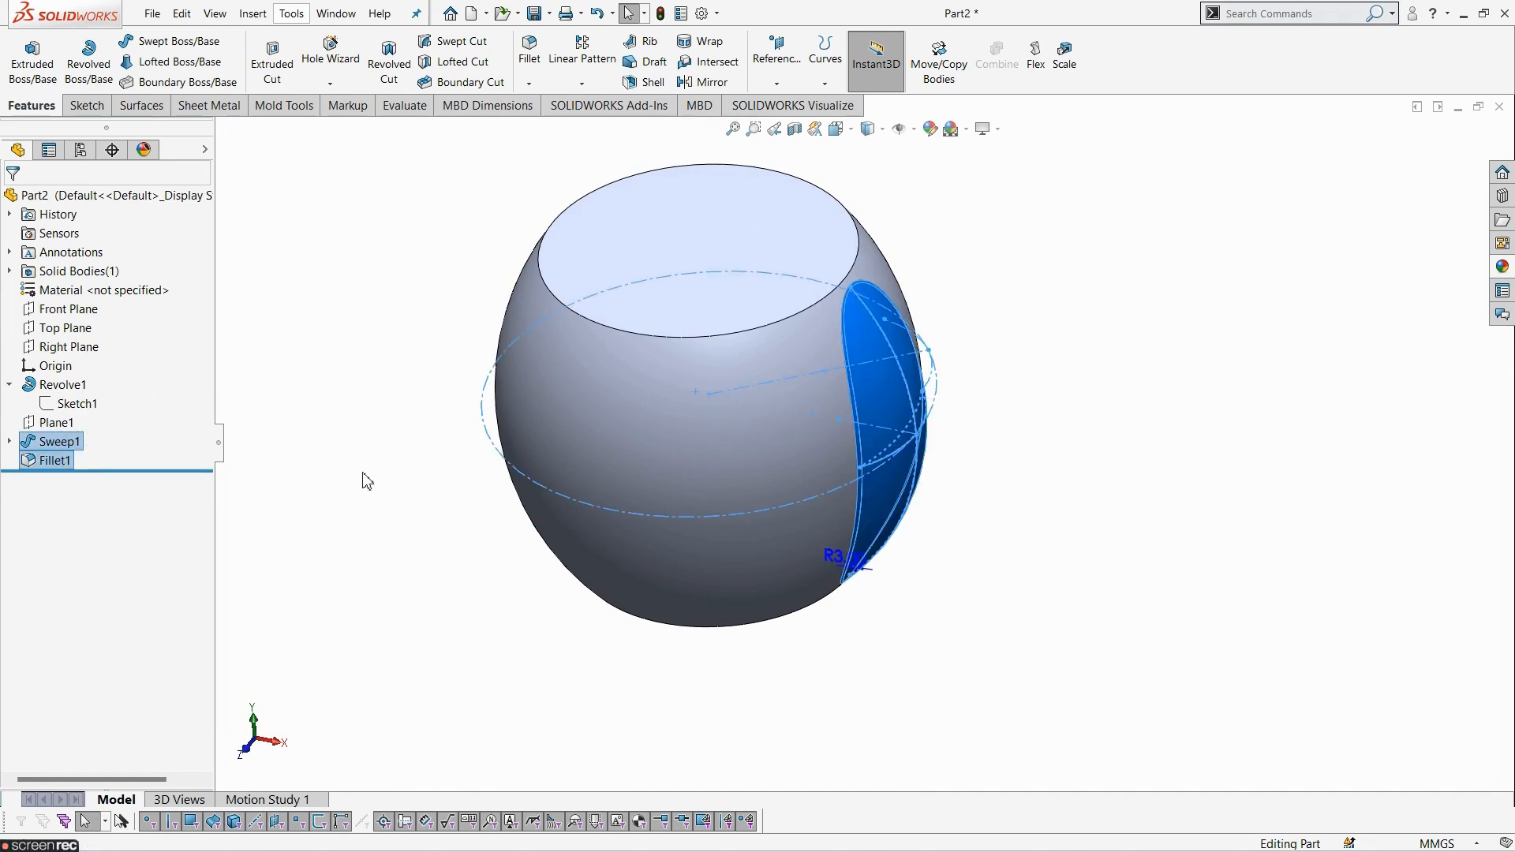
click(582, 83)
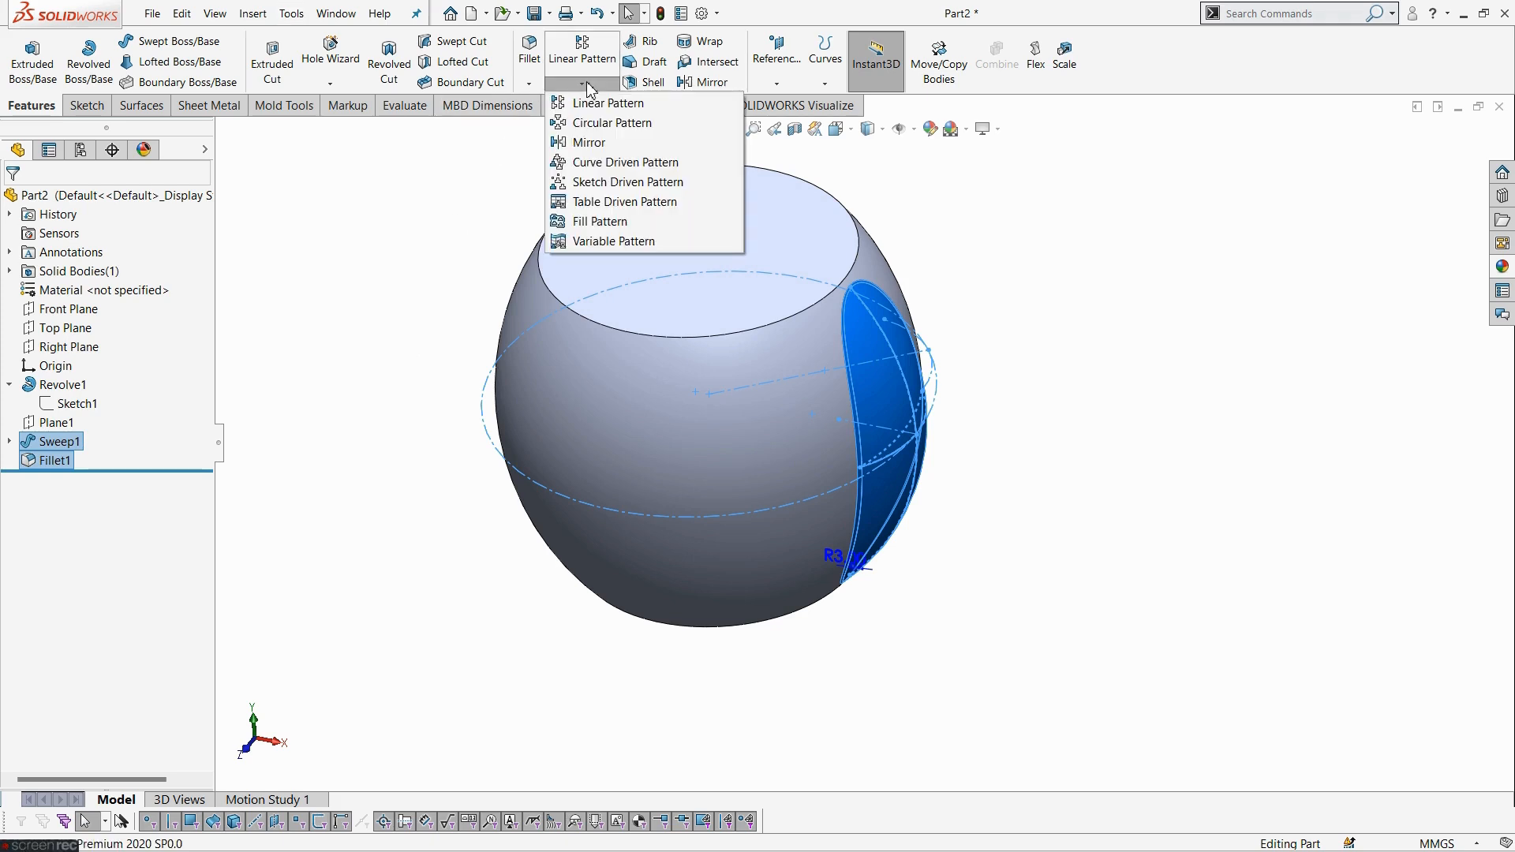
click(585, 127)
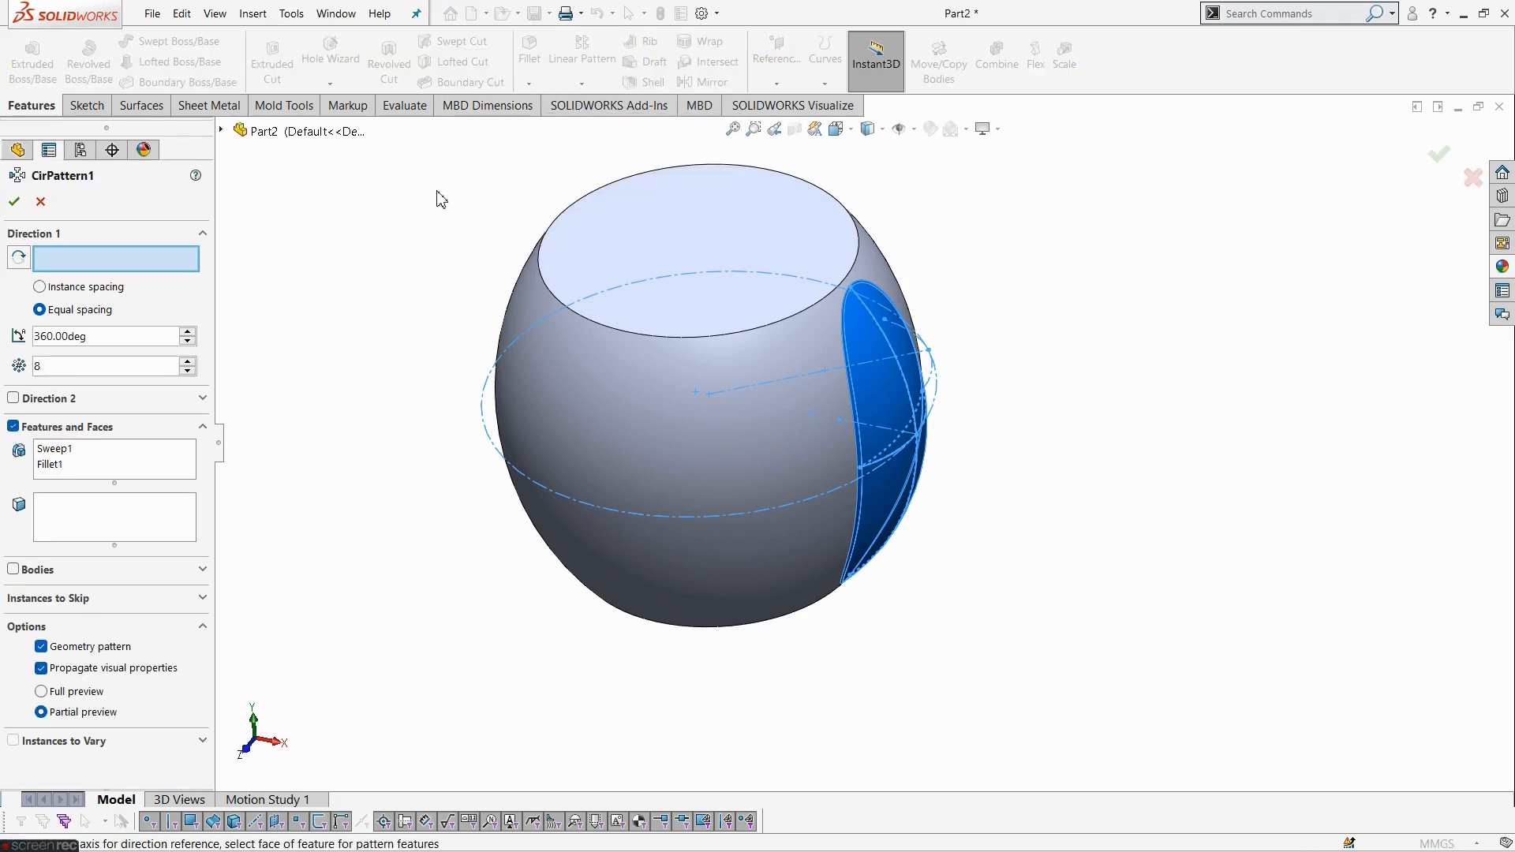
click(597, 194)
middle_drag(440, 237, 424, 406)
scroll(844, 620, down, 3)
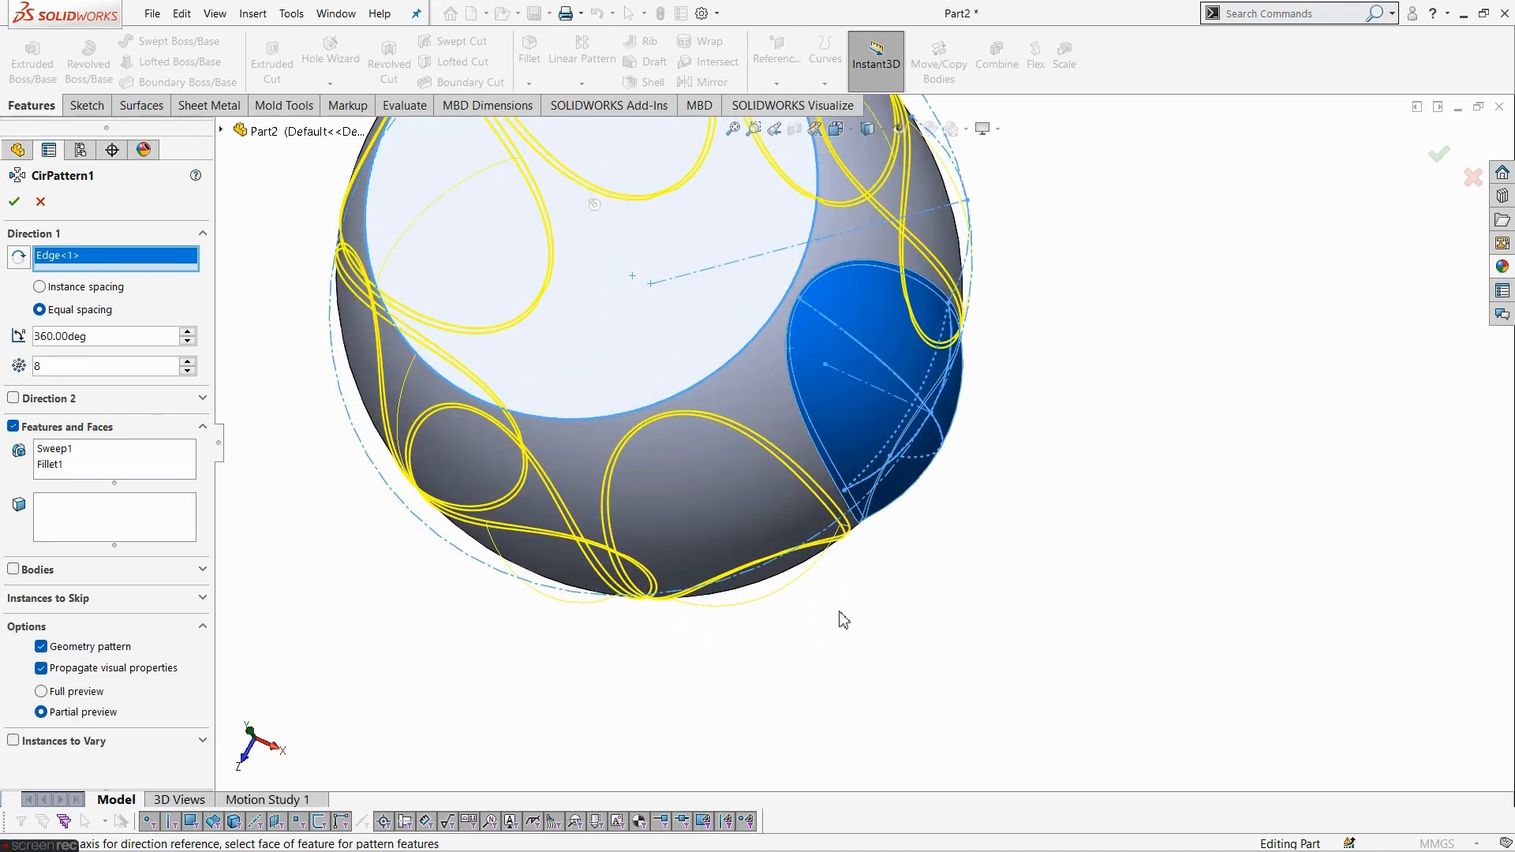
scroll(843, 620, up, 4)
middle_drag(818, 475, 922, 347)
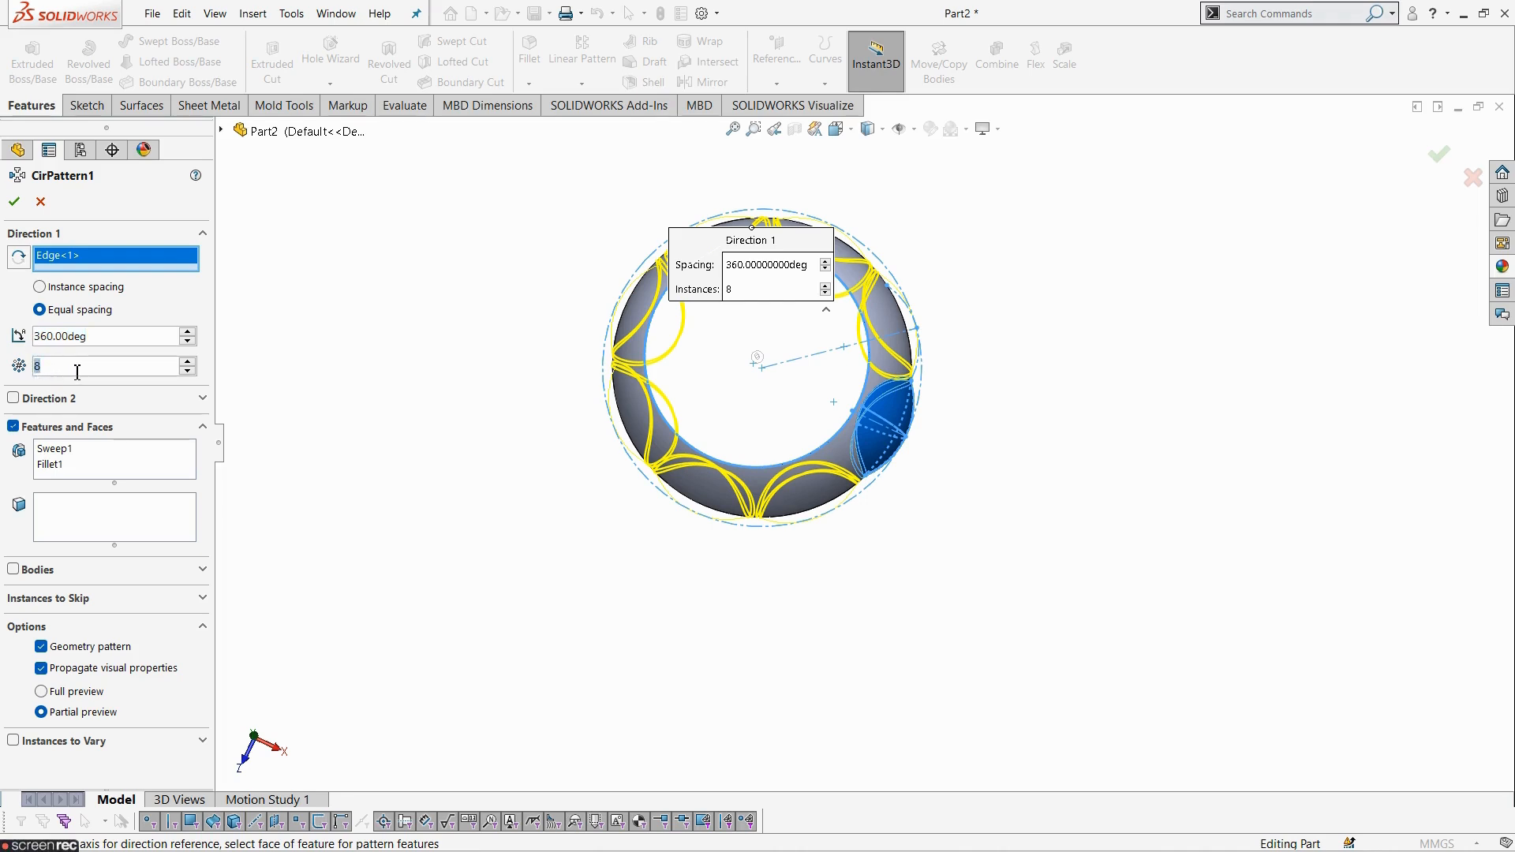
click(14, 202)
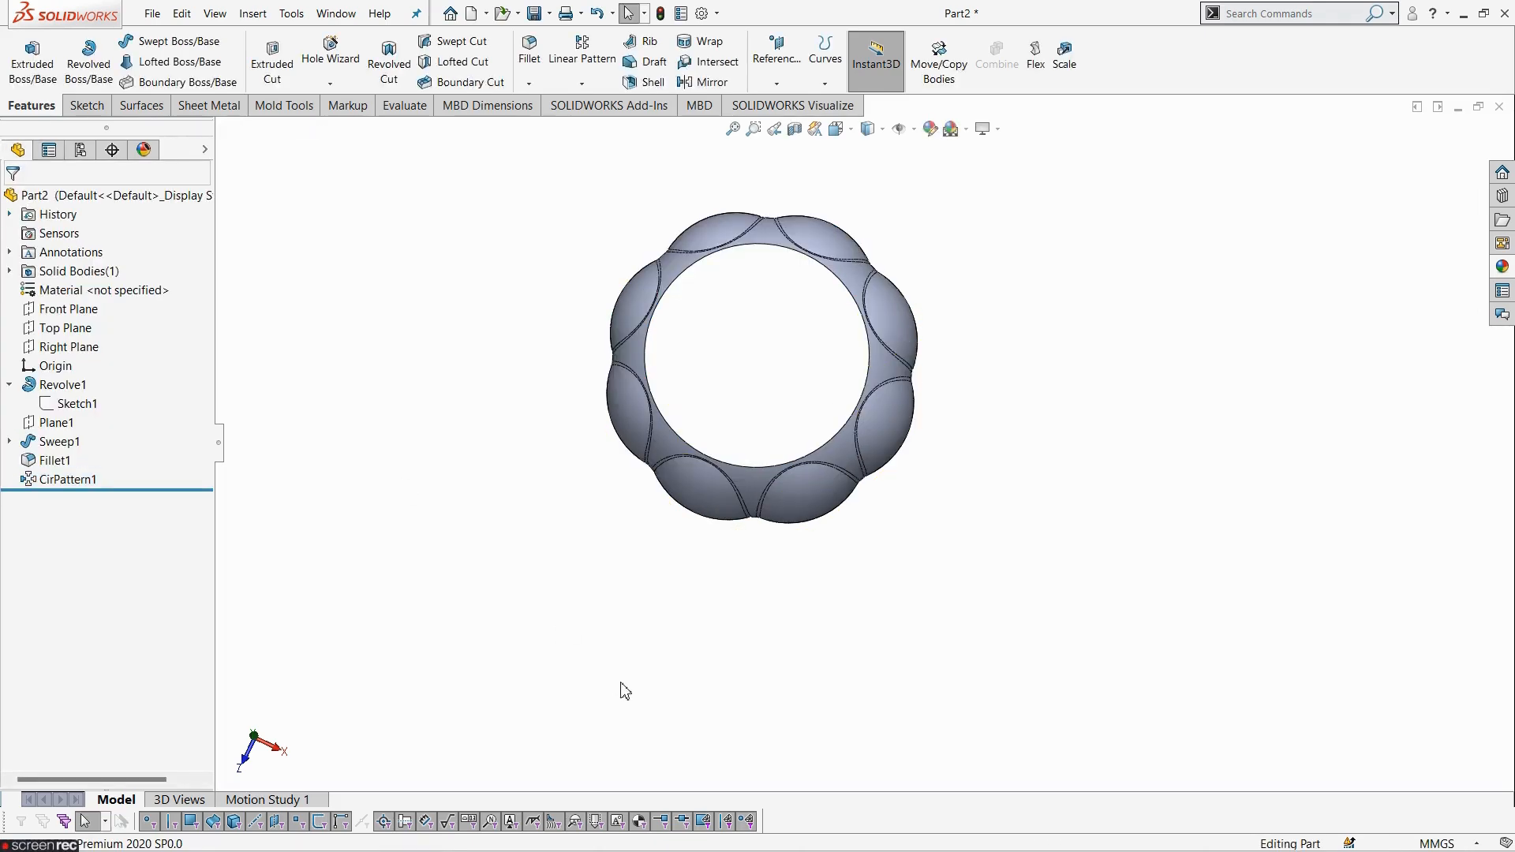
- Start a new sketch on the Front Plane and view it face-on
middle_drag(989, 586, 886, 777)
middle_drag(812, 512, 832, 570)
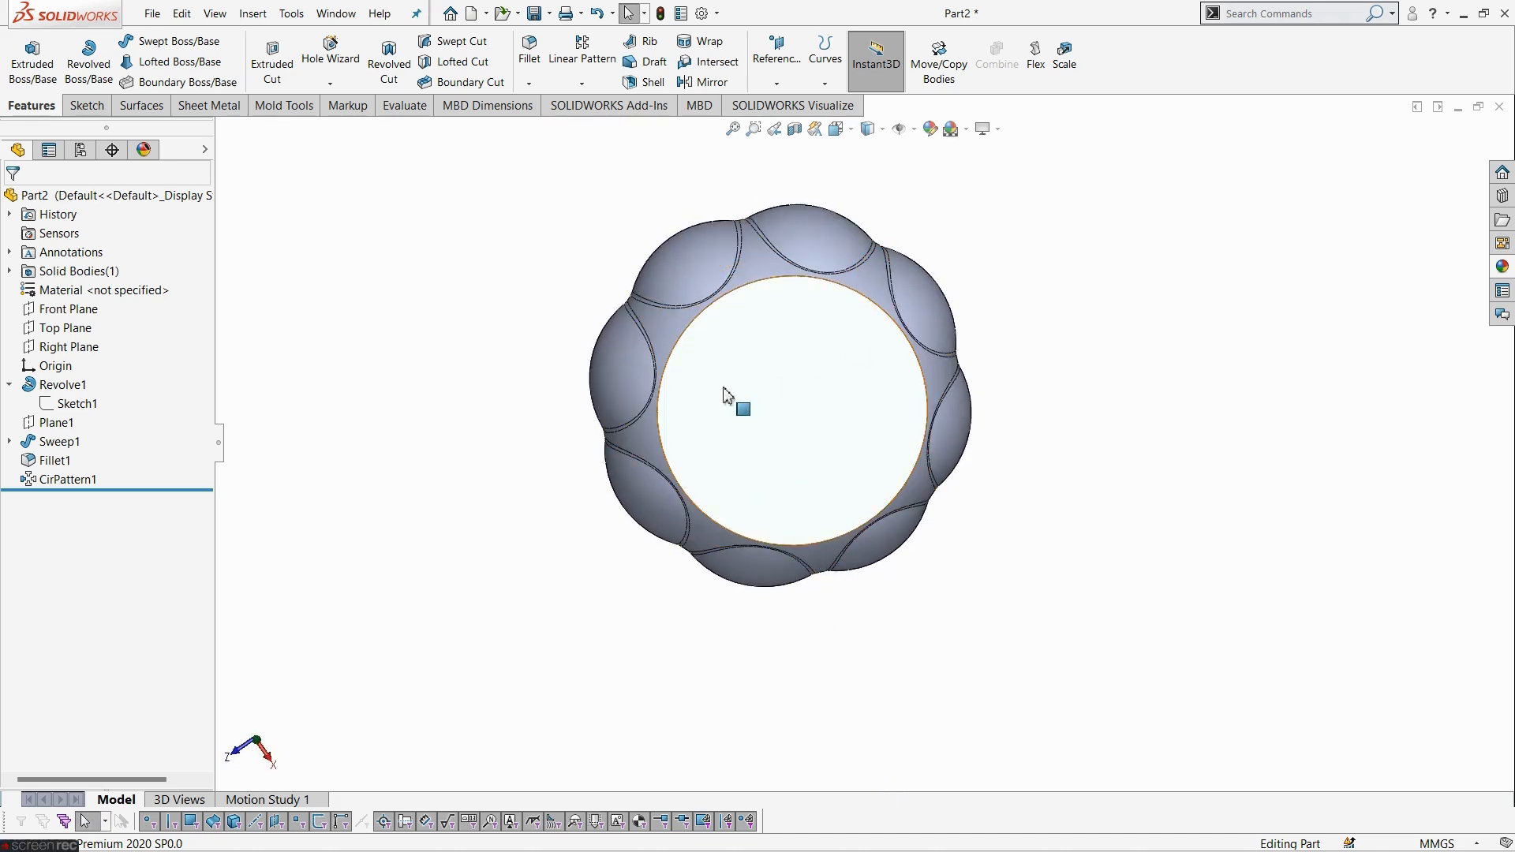
middle_drag(927, 661, 890, 297)
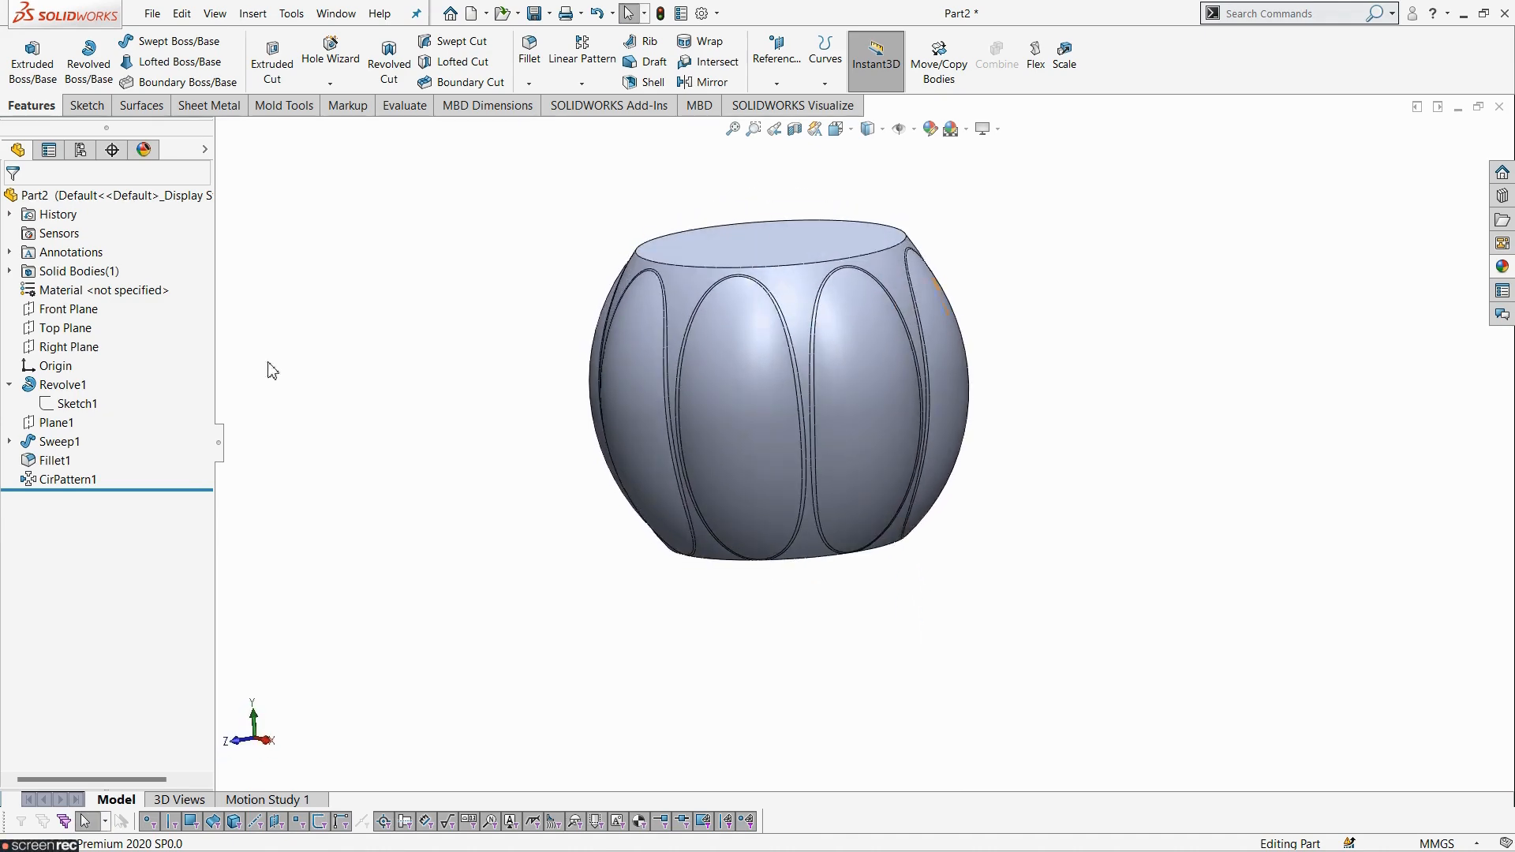
click(69, 310)
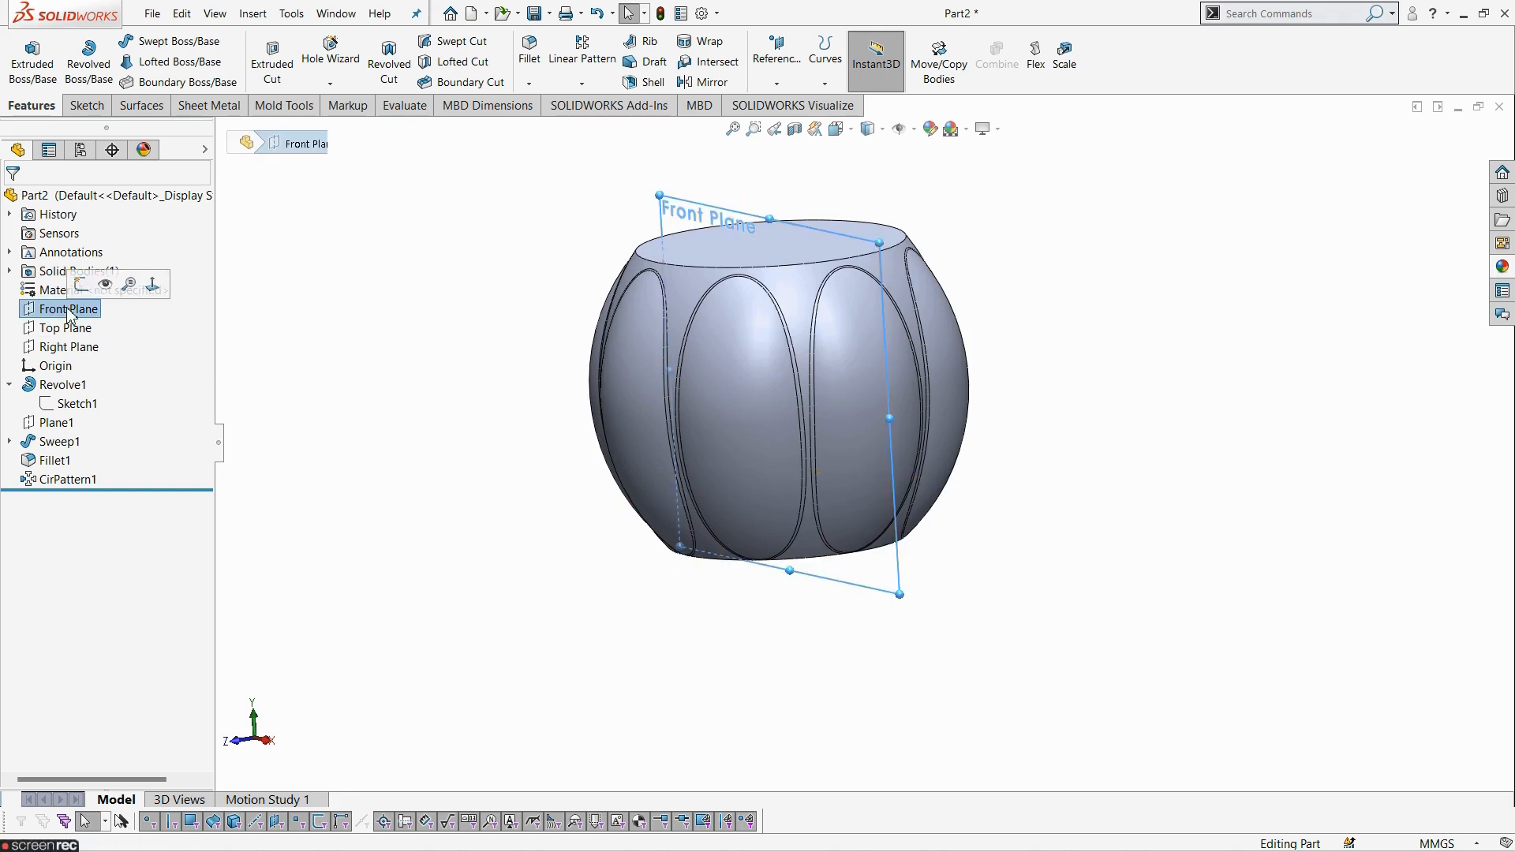
click(81, 285)
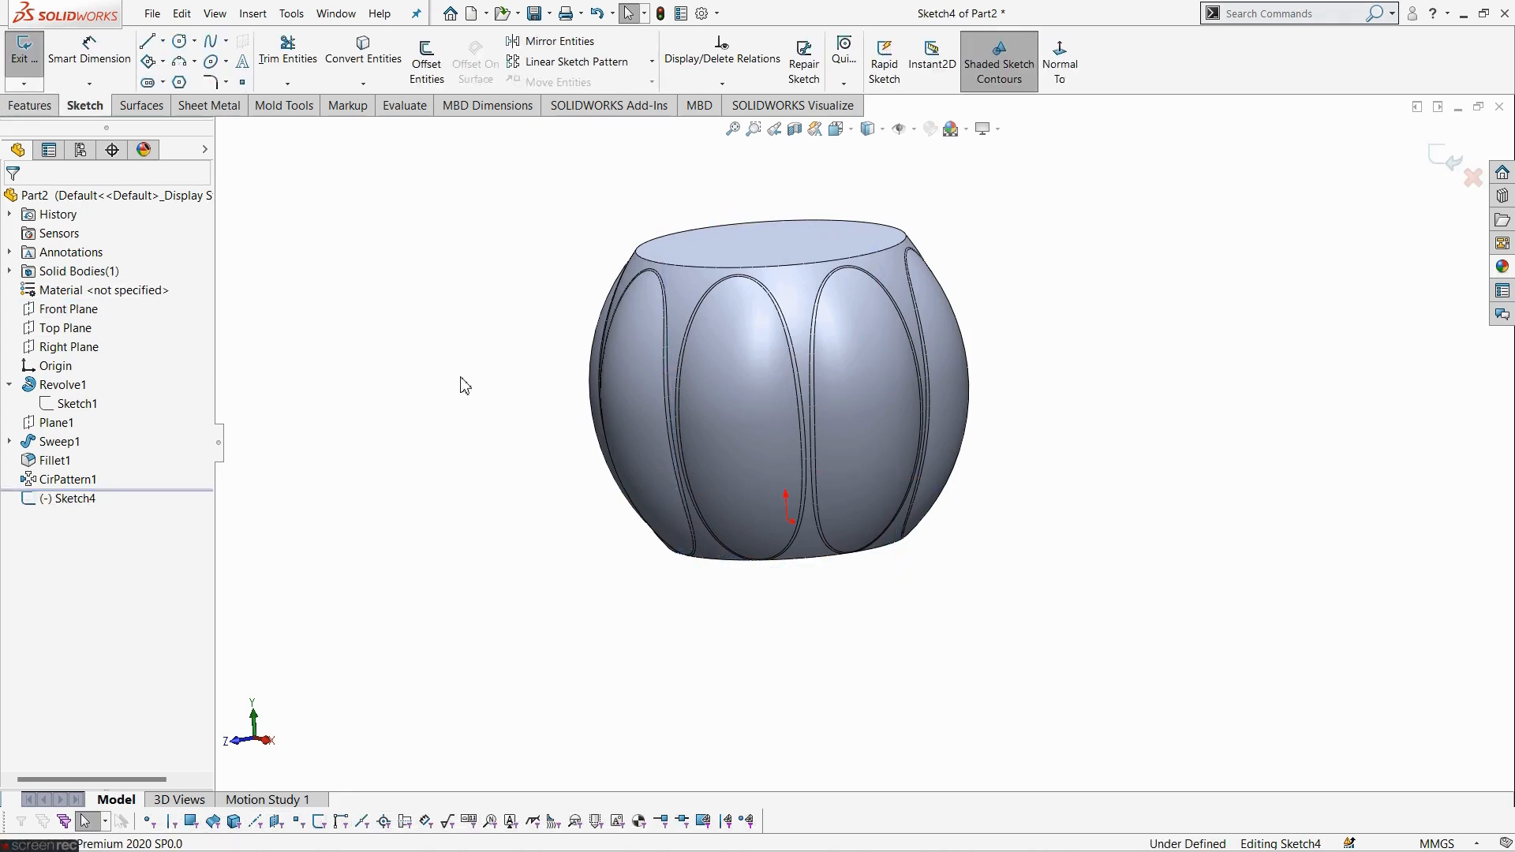
click(1056, 71)
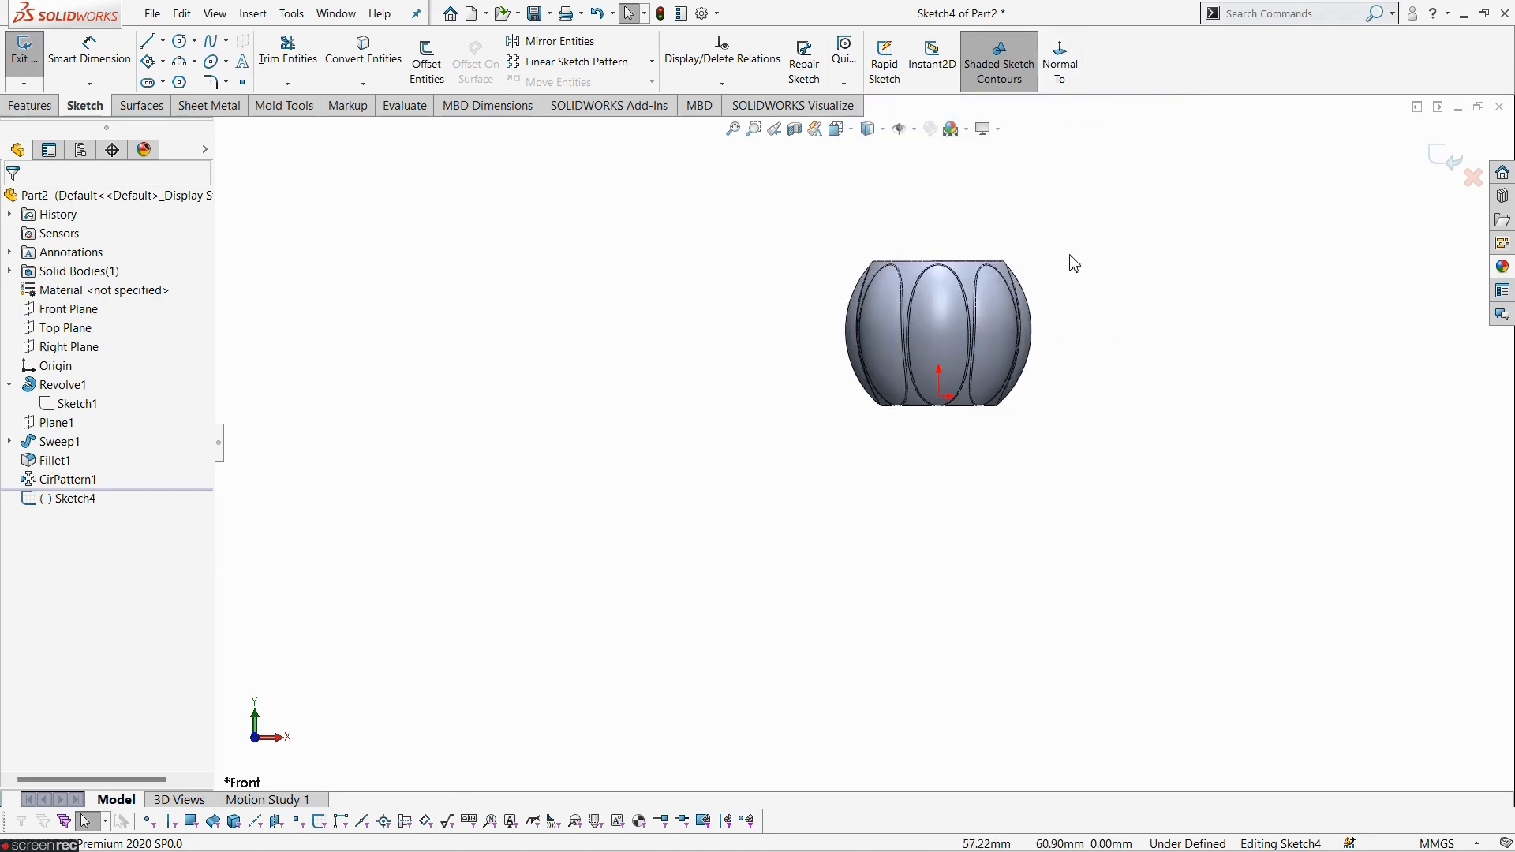
scroll(913, 290, down, 2)
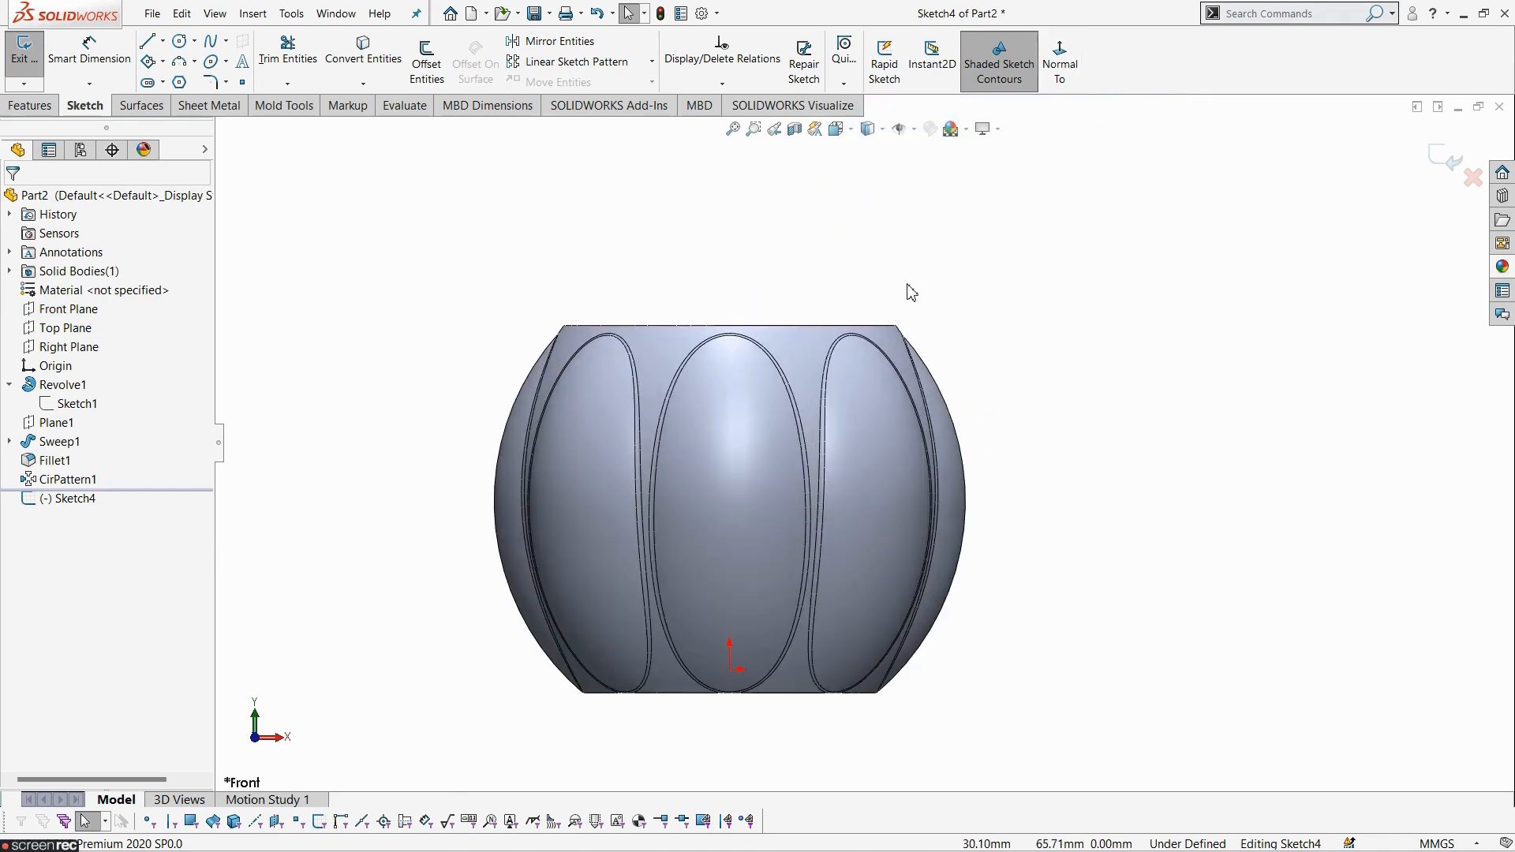
- Sketch a closed stepped rim half-profile from the body's top-edge midpoint to its outer corner, about 8.4 mm high and 32.2 mm wide, overhanging about 4 mm
click(146, 42)
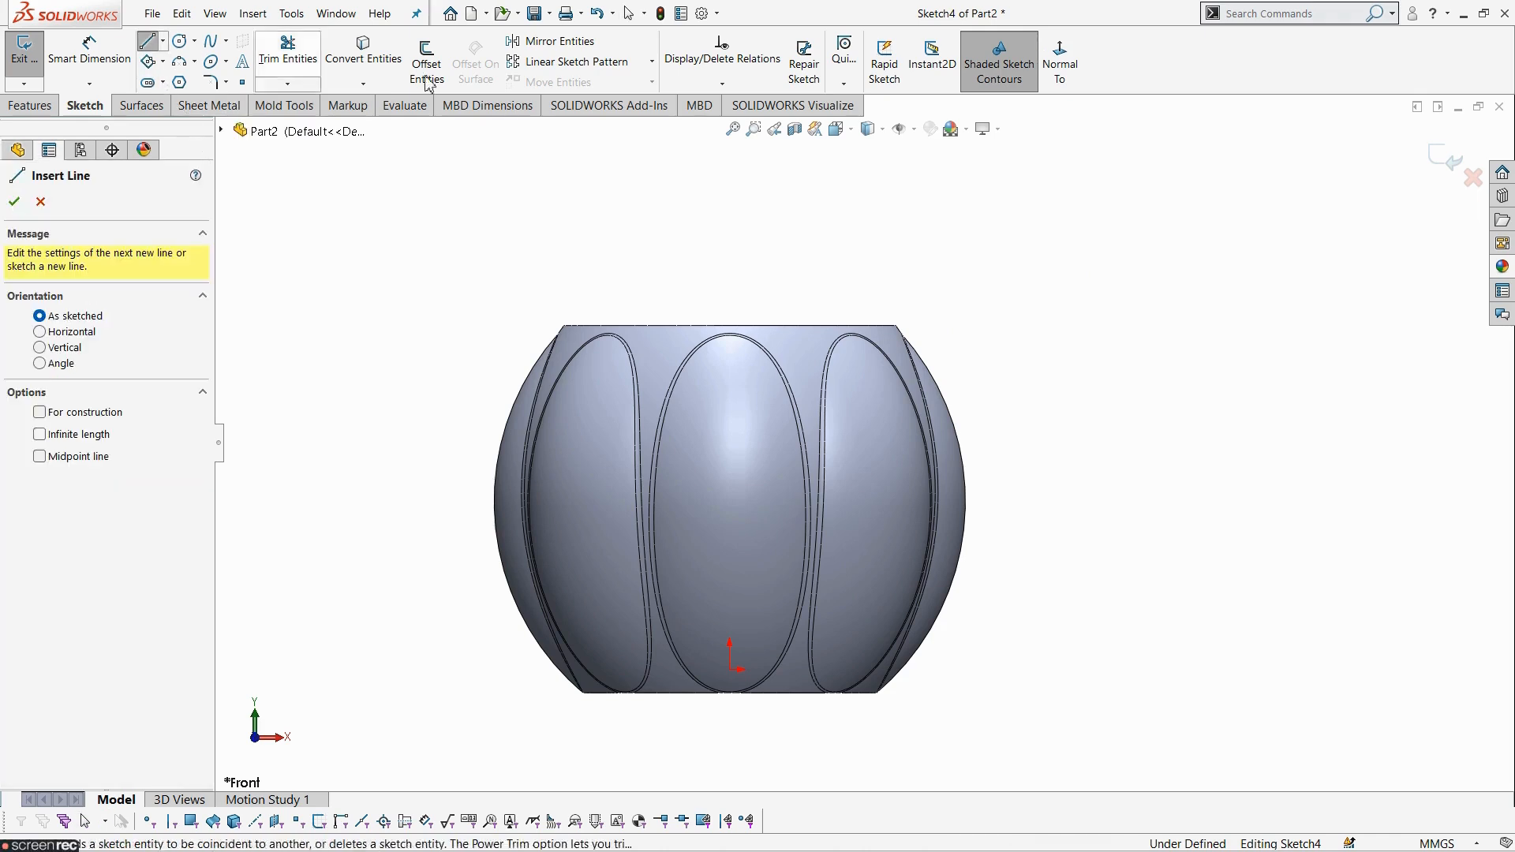
click(729, 325)
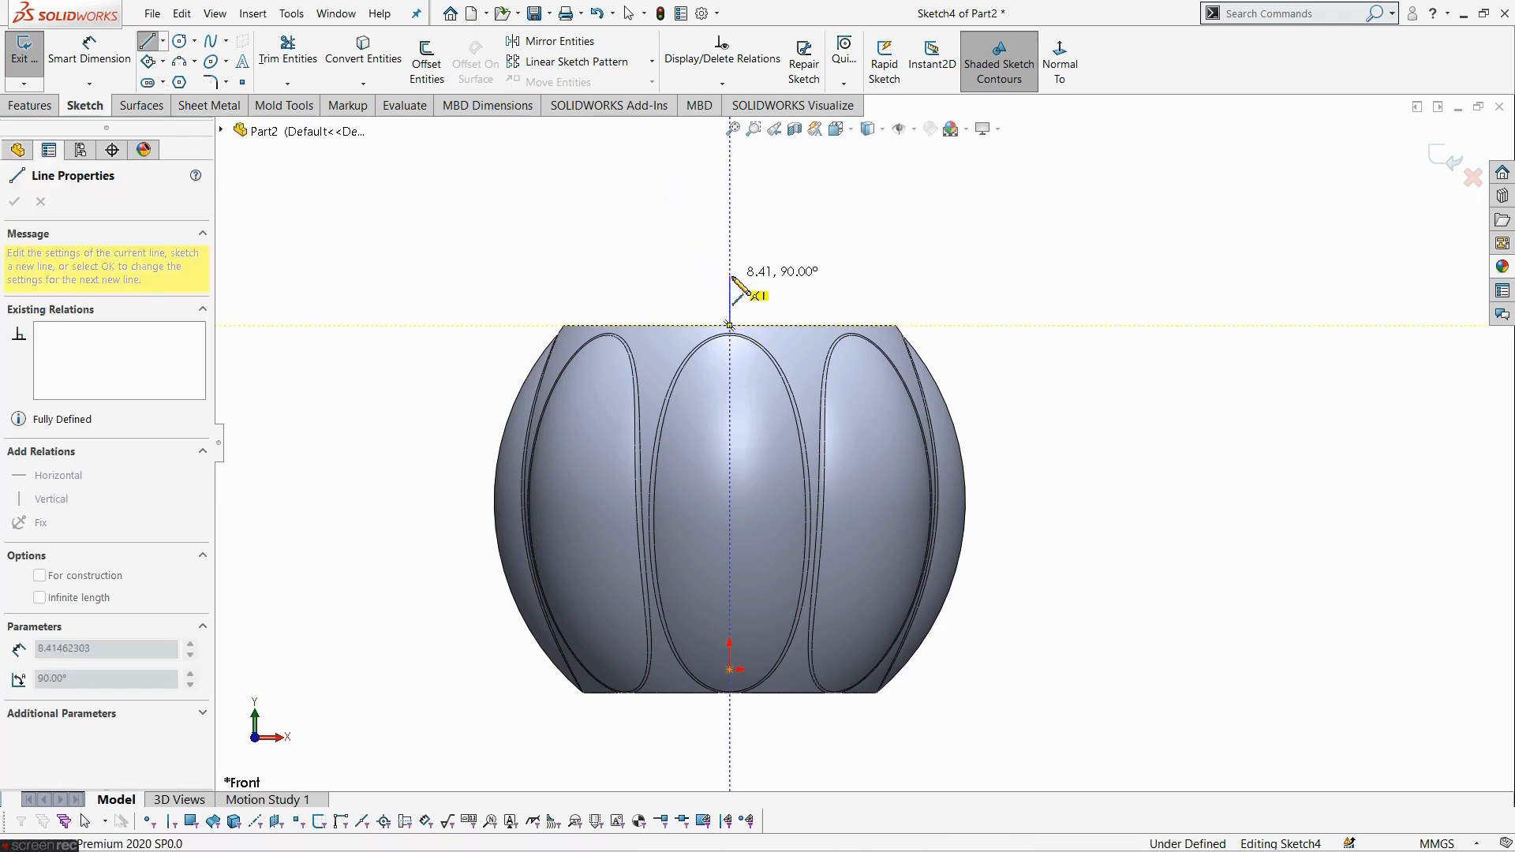
click(729, 275)
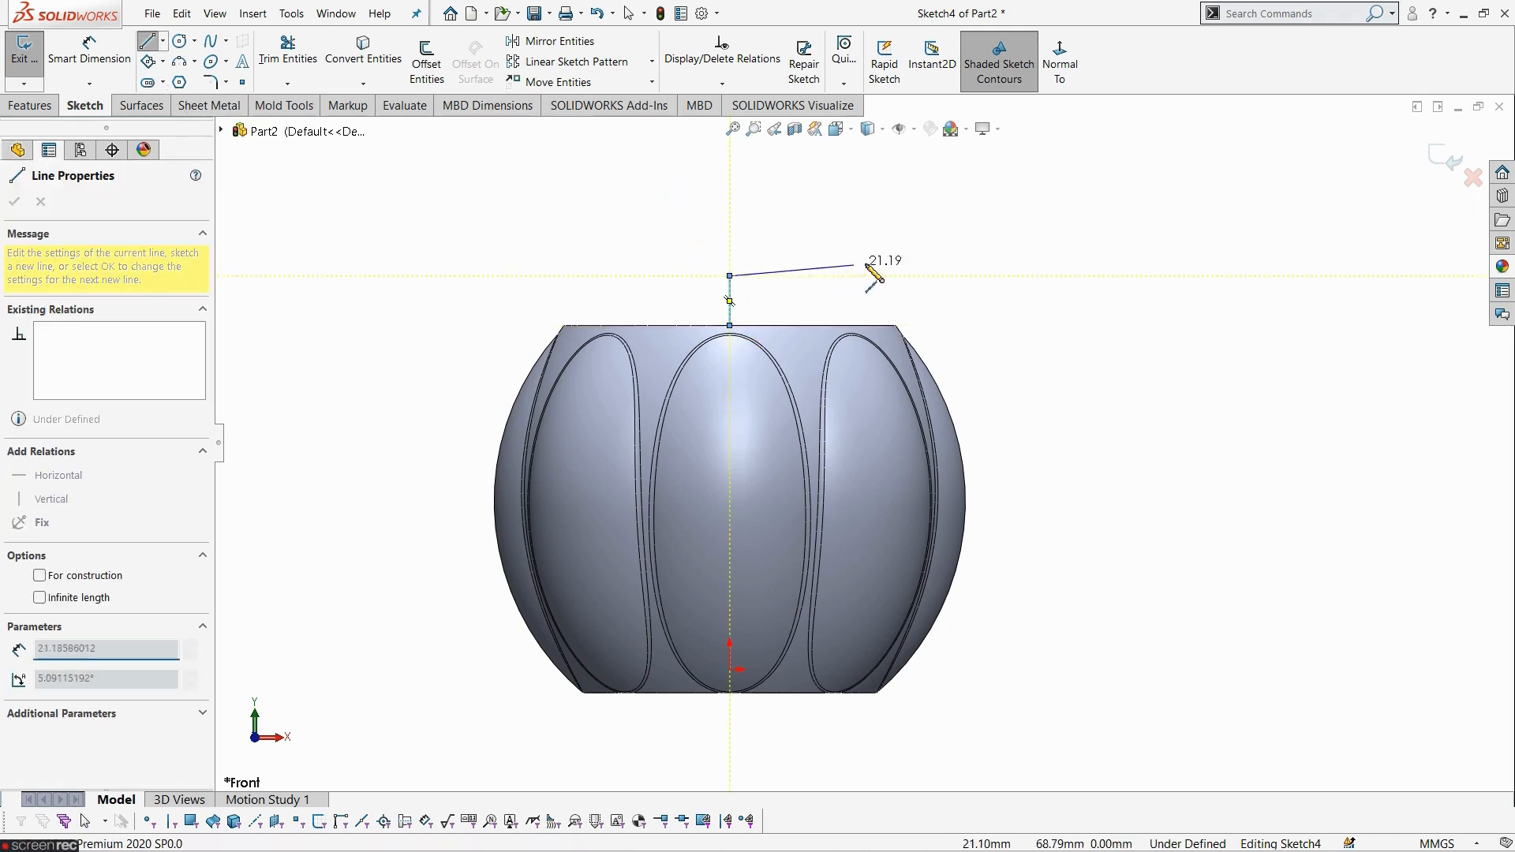
click(920, 276)
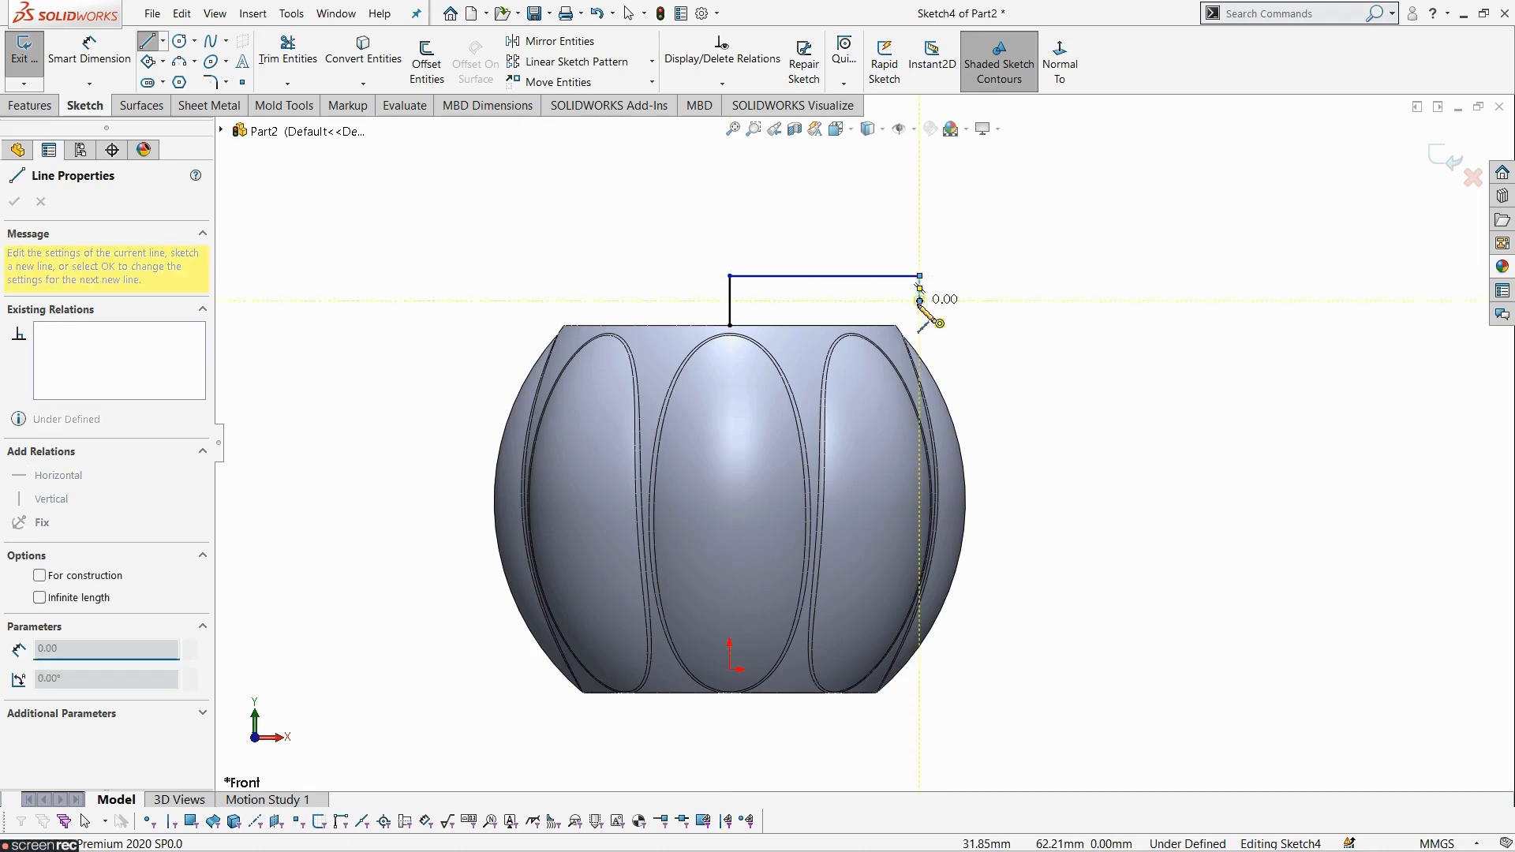
scroll(920, 301, down, 4)
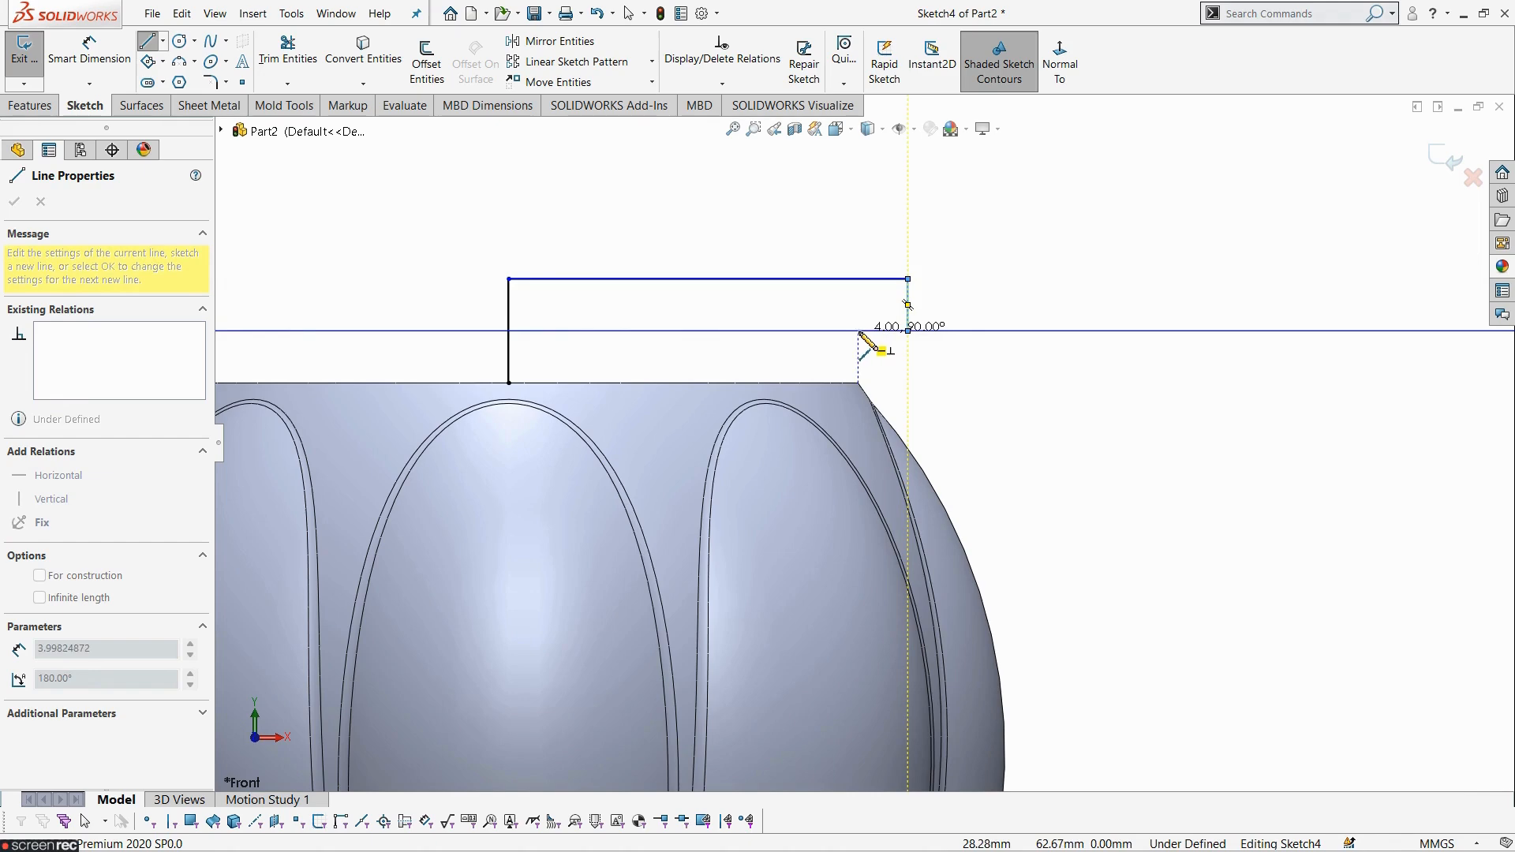
click(858, 331)
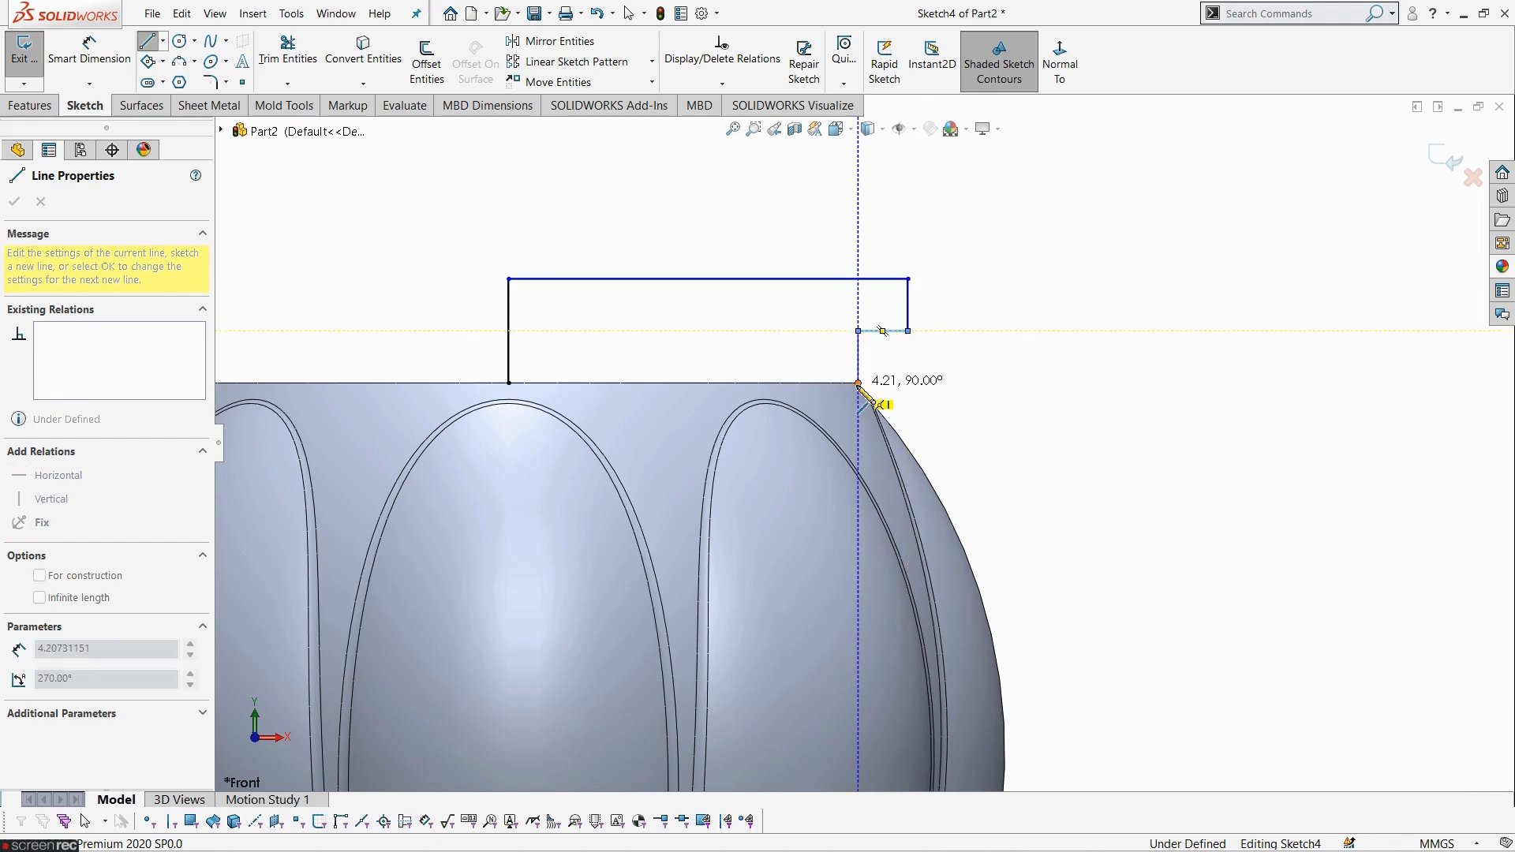
click(859, 384)
click(508, 382)
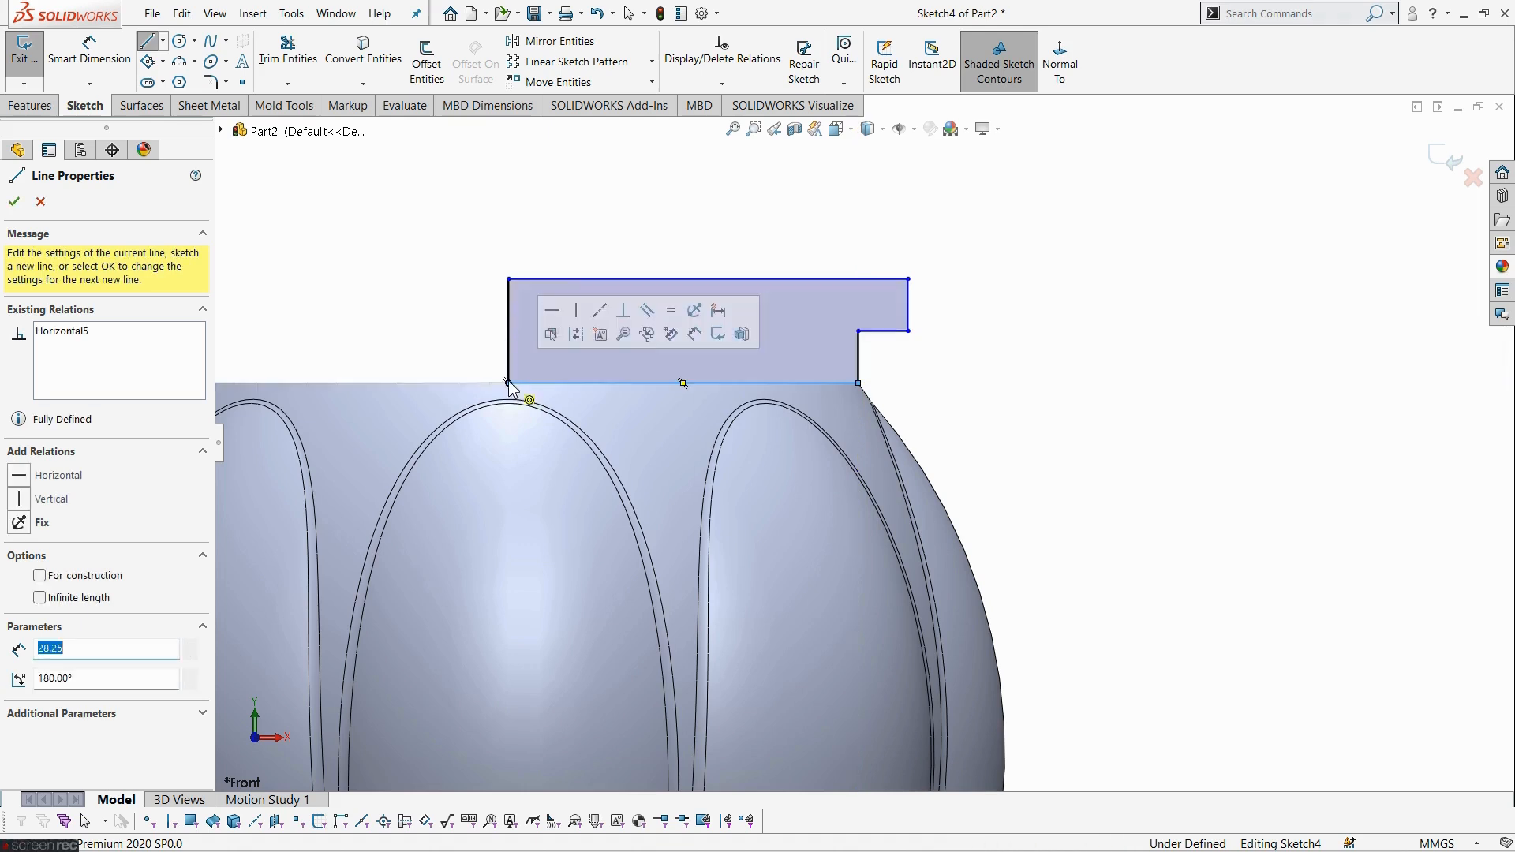
key(Escape)
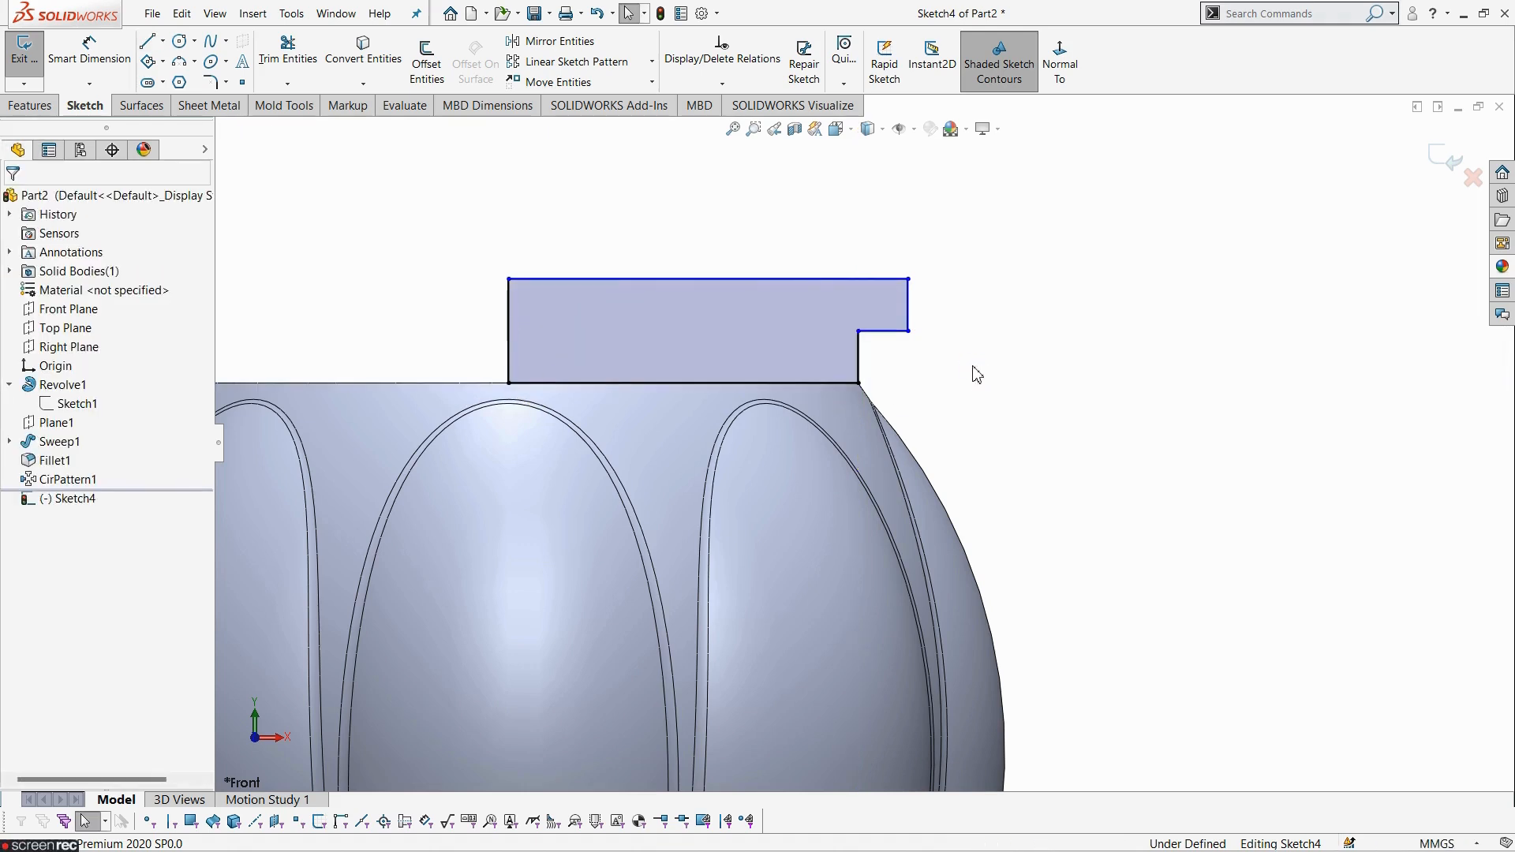
- Dimension the rim profile's overall height between its upper and lower horizontal lines as 8.5 mm
key(f)
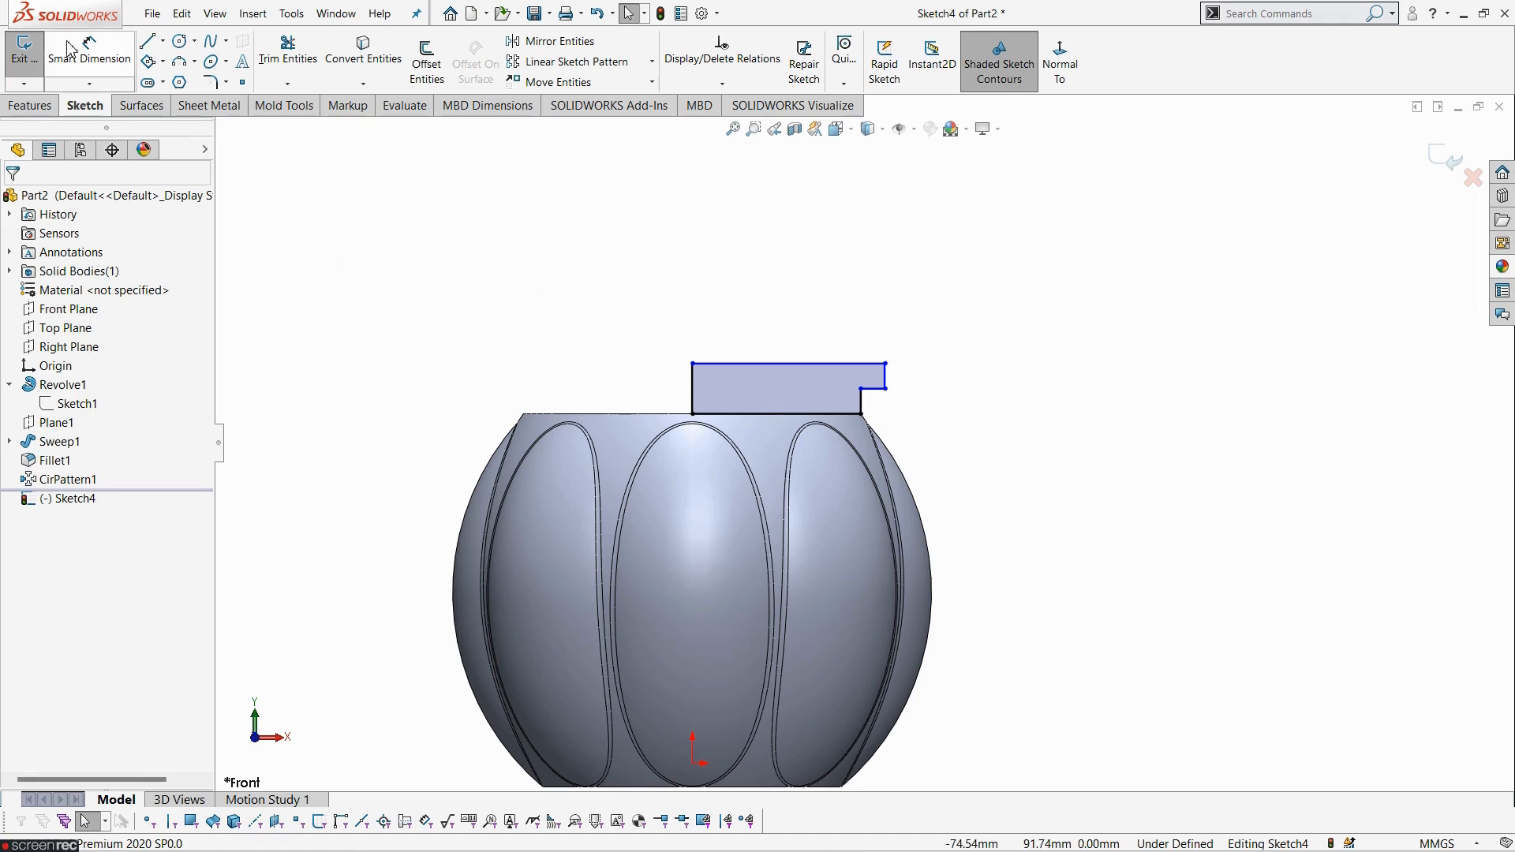
click(89, 52)
scroll(963, 394, down, 2)
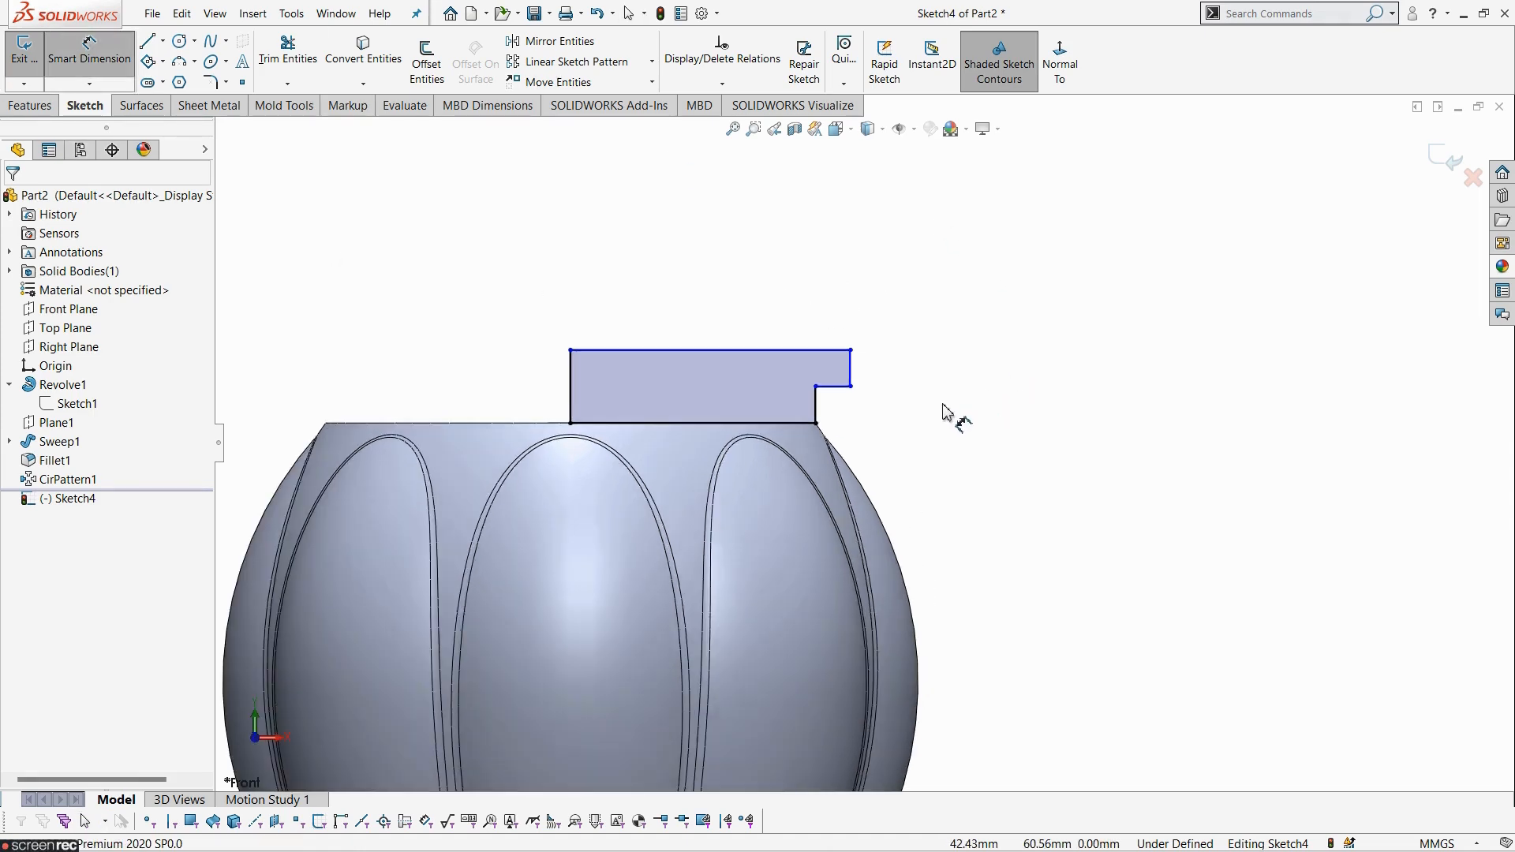
click(769, 350)
click(784, 423)
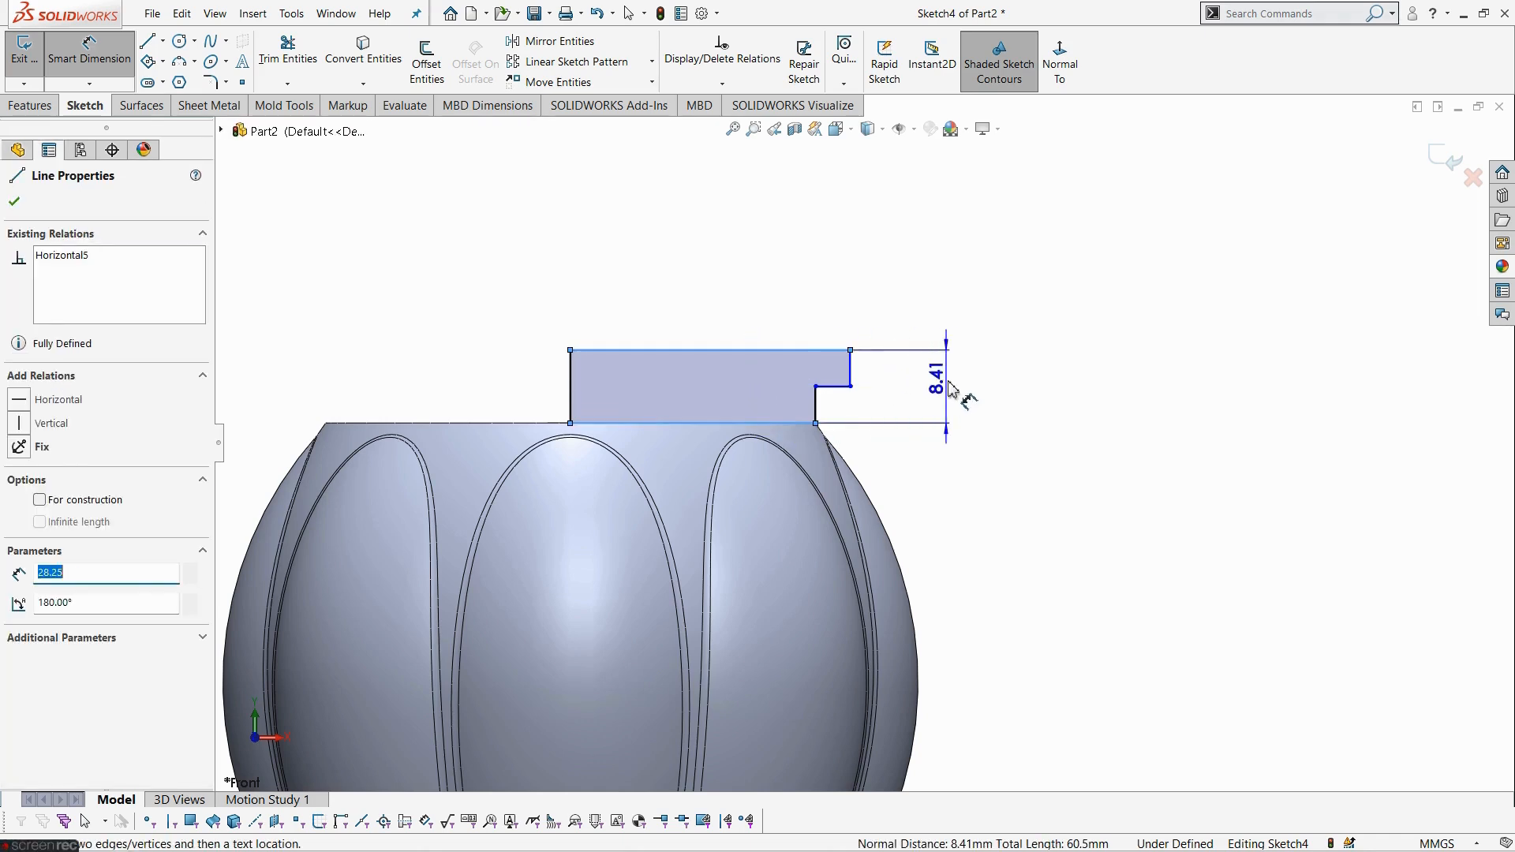
click(951, 390)
text(8.5)
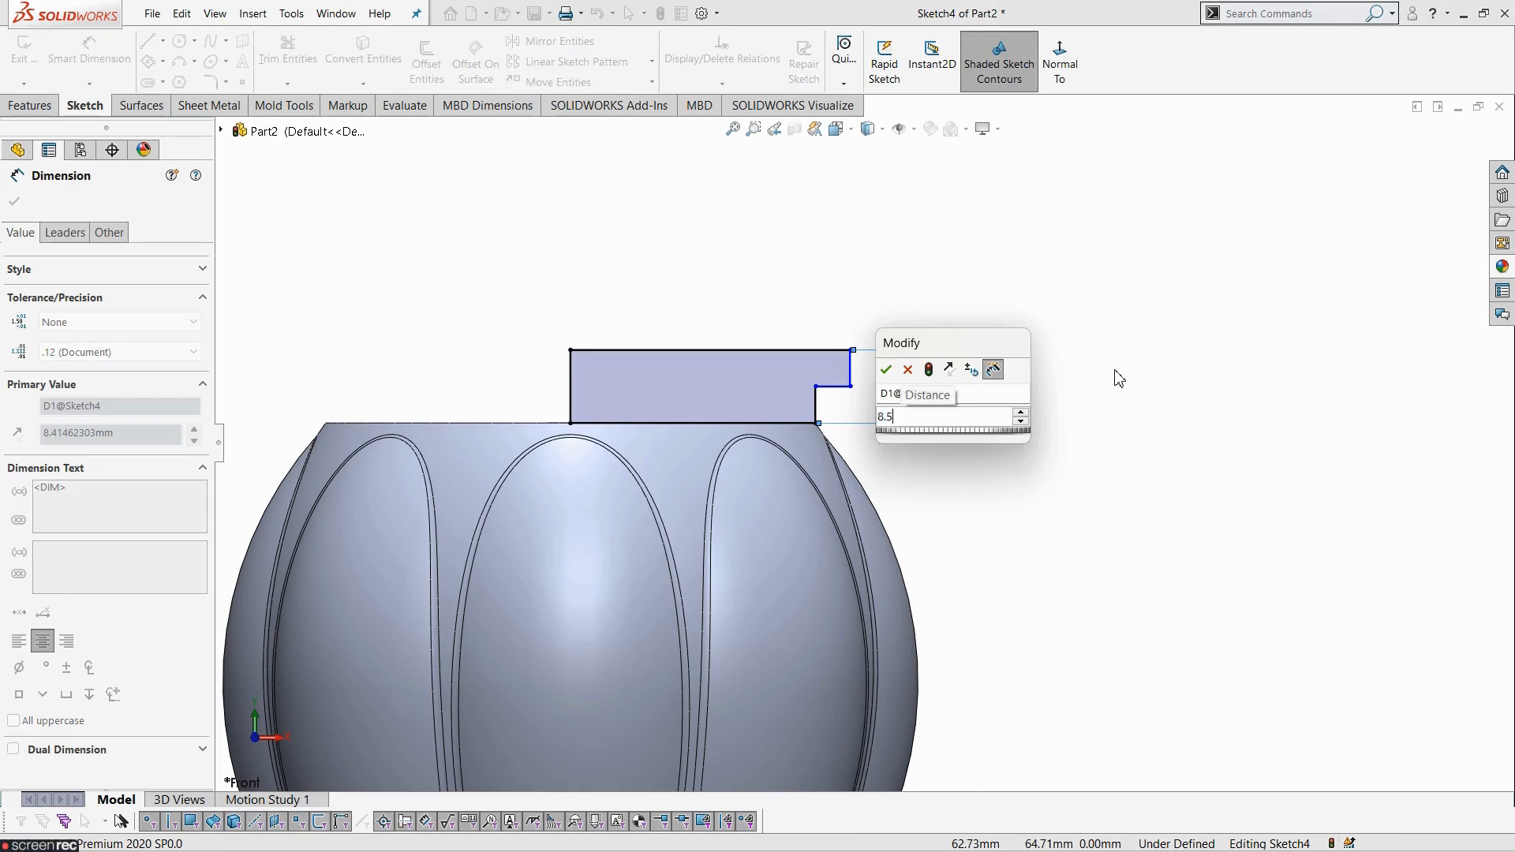
key(Return)
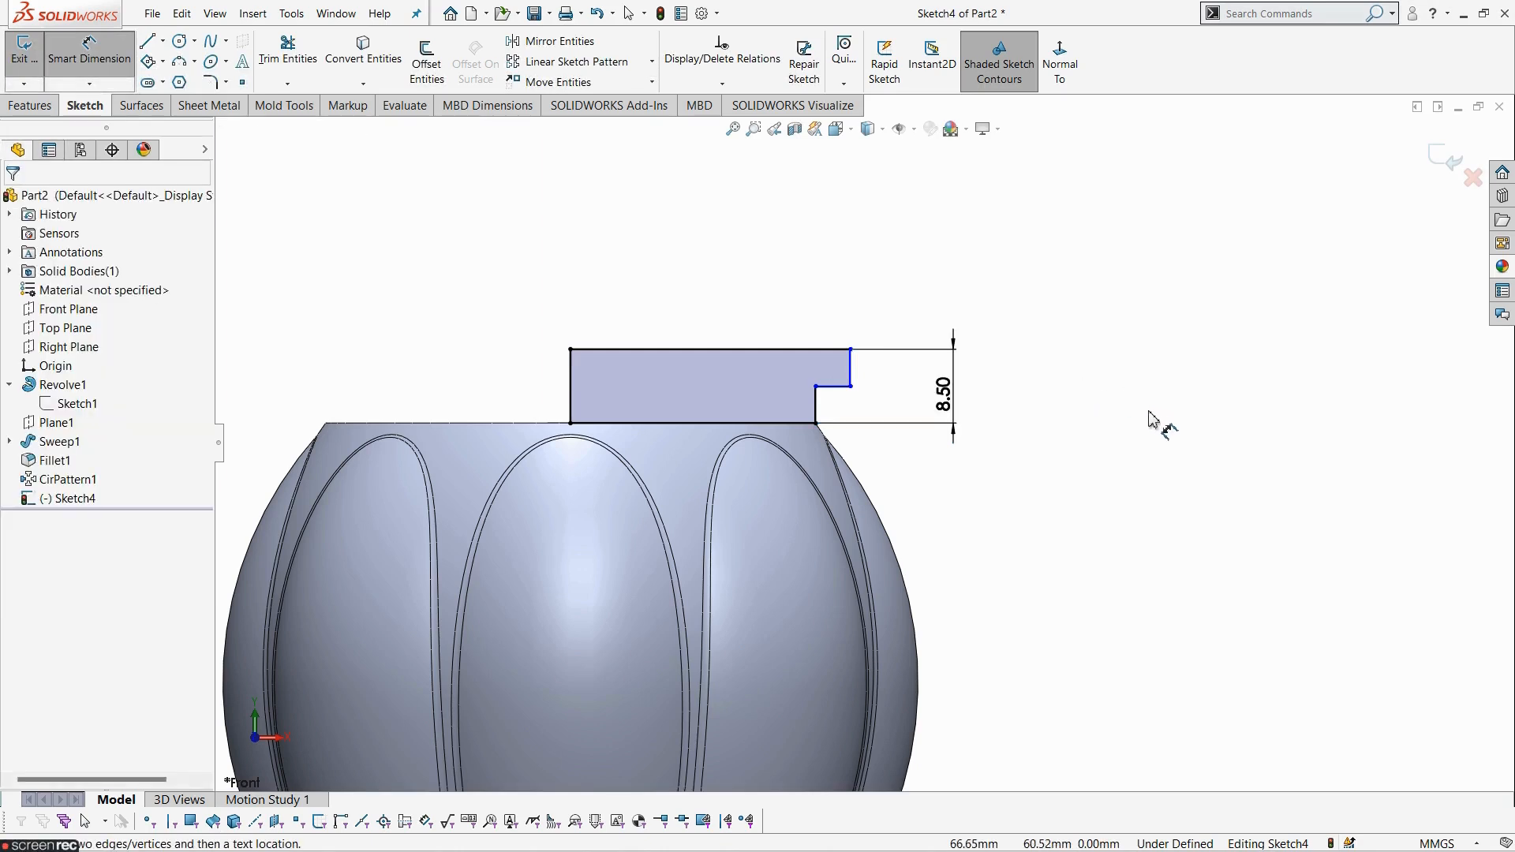
- Dimension the rim profile's upper horizontal line as 30.25 mm
click(765, 352)
click(785, 311)
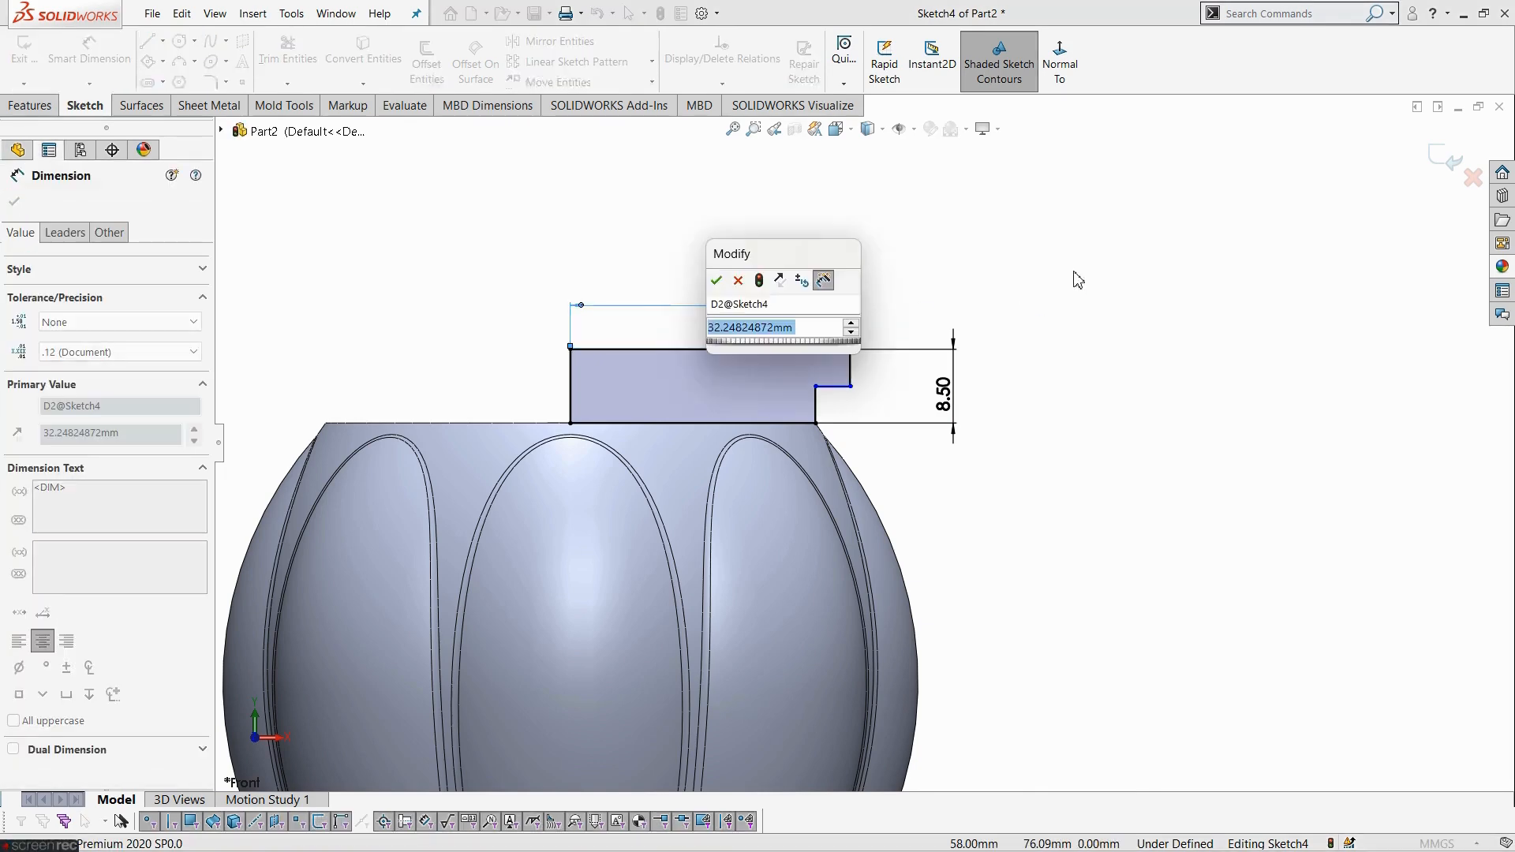
text(30.25)
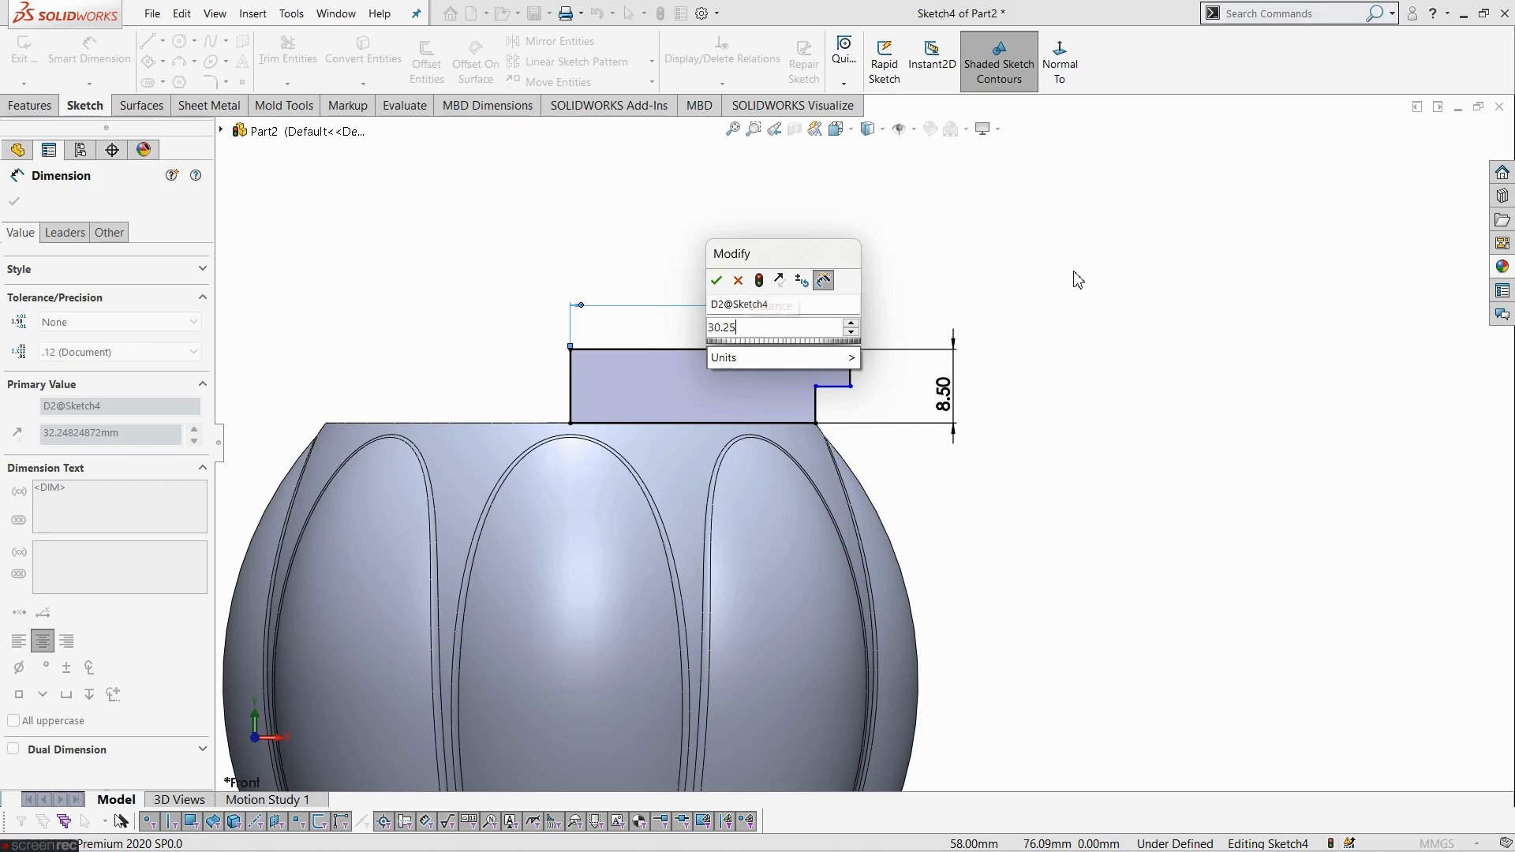
key(Return)
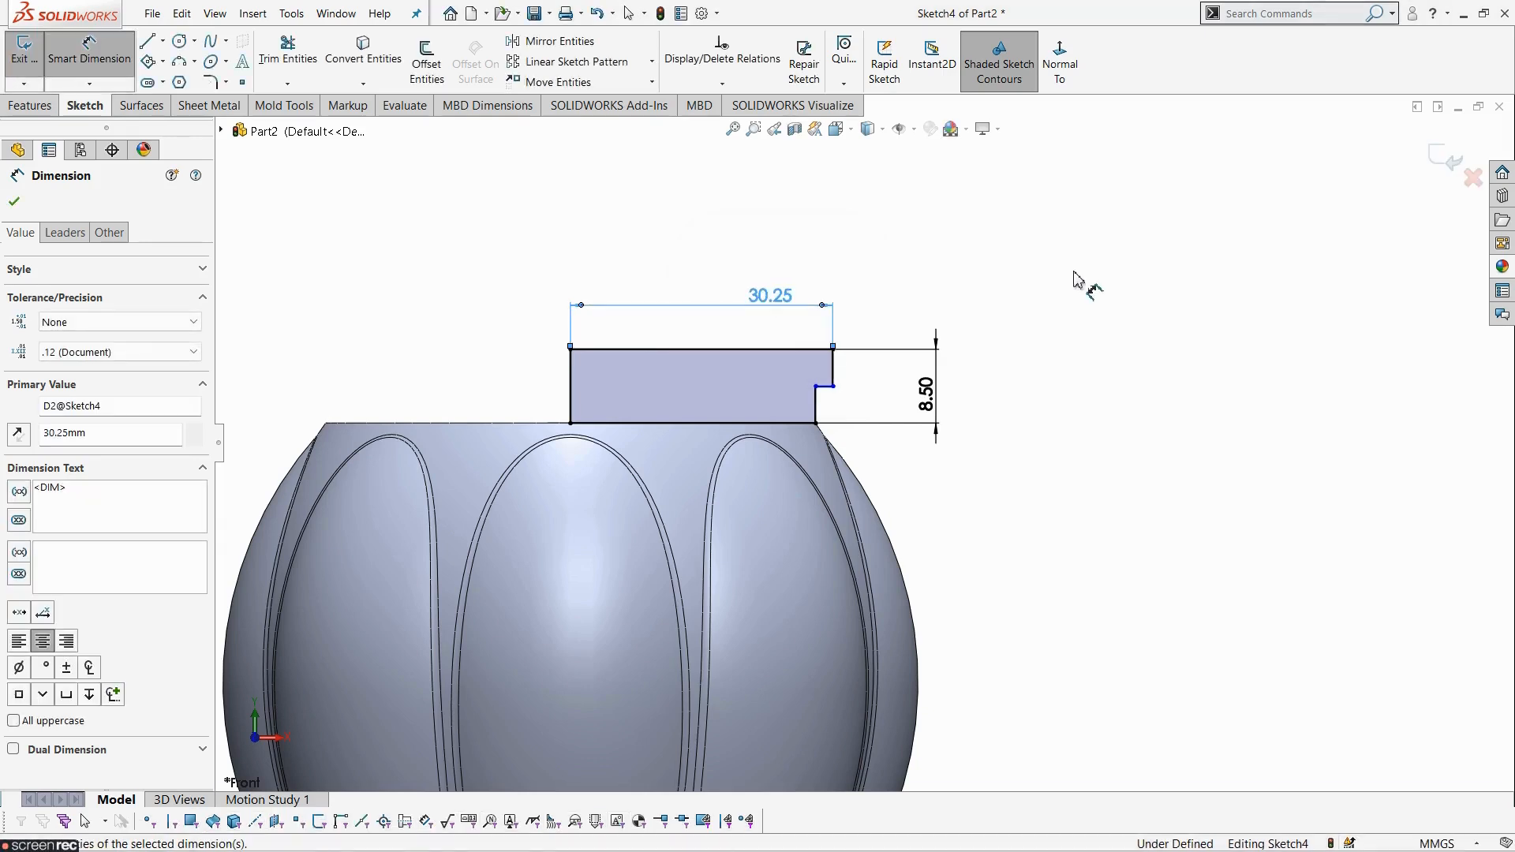
key(Escape)
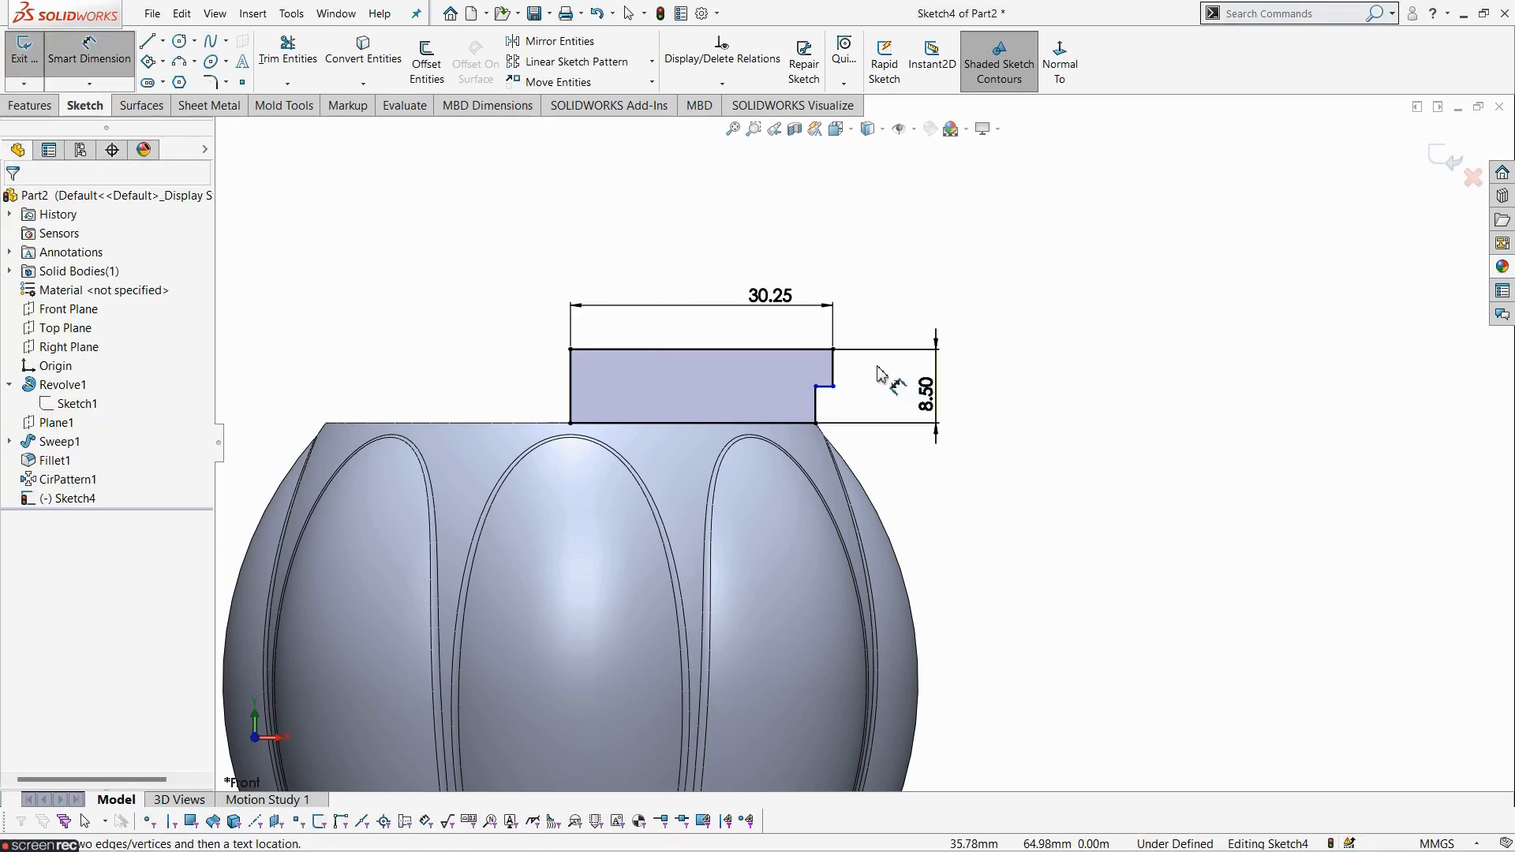
- Dimension the short outer vertical edge of the rim's overhanging lip as 4 mm and finish dimensioning
click(833, 375)
click(876, 380)
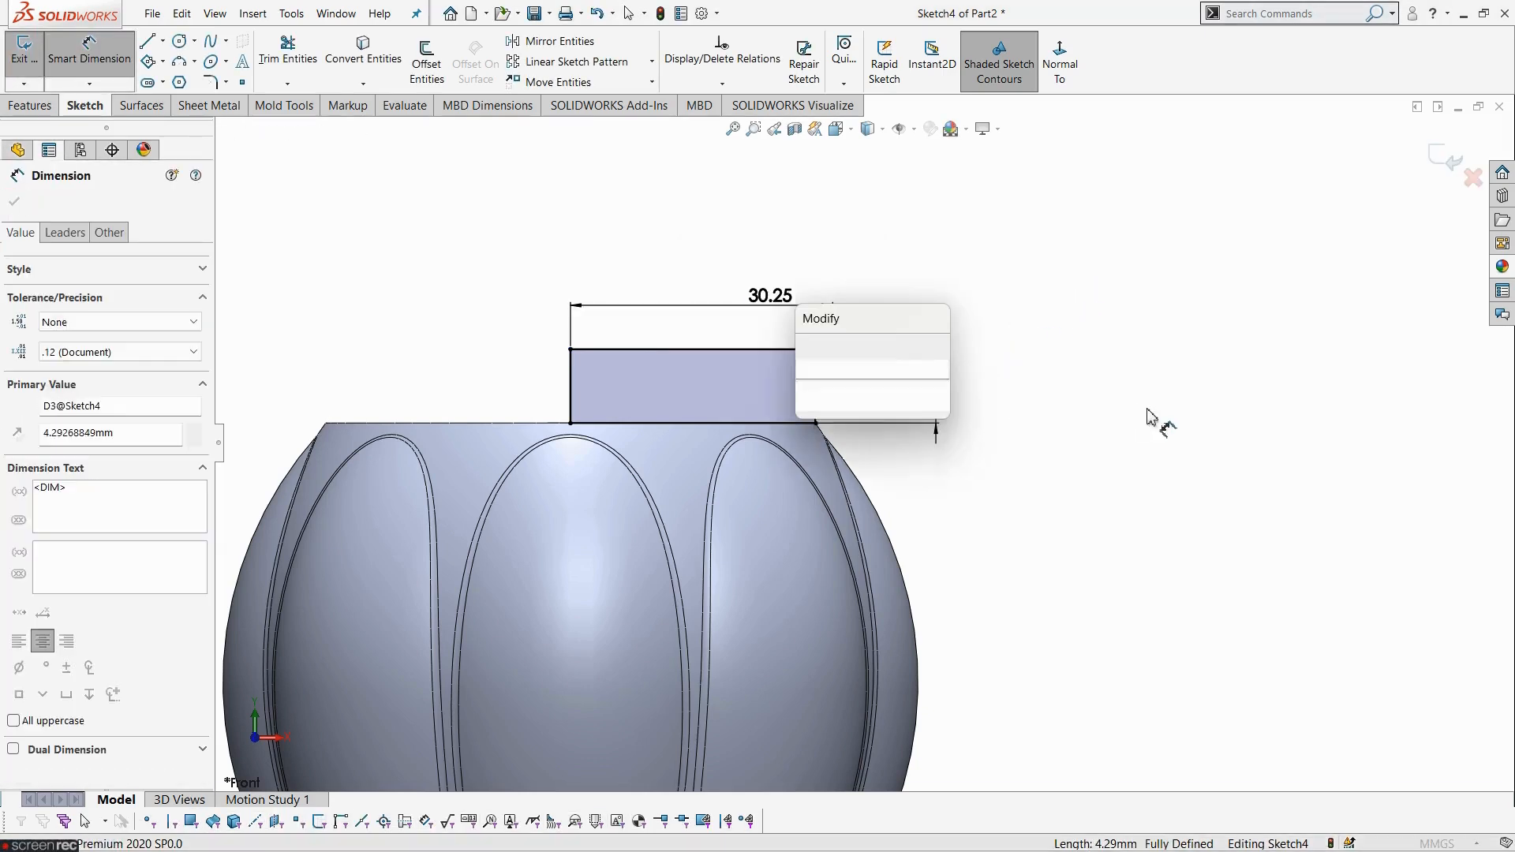
key(Return)
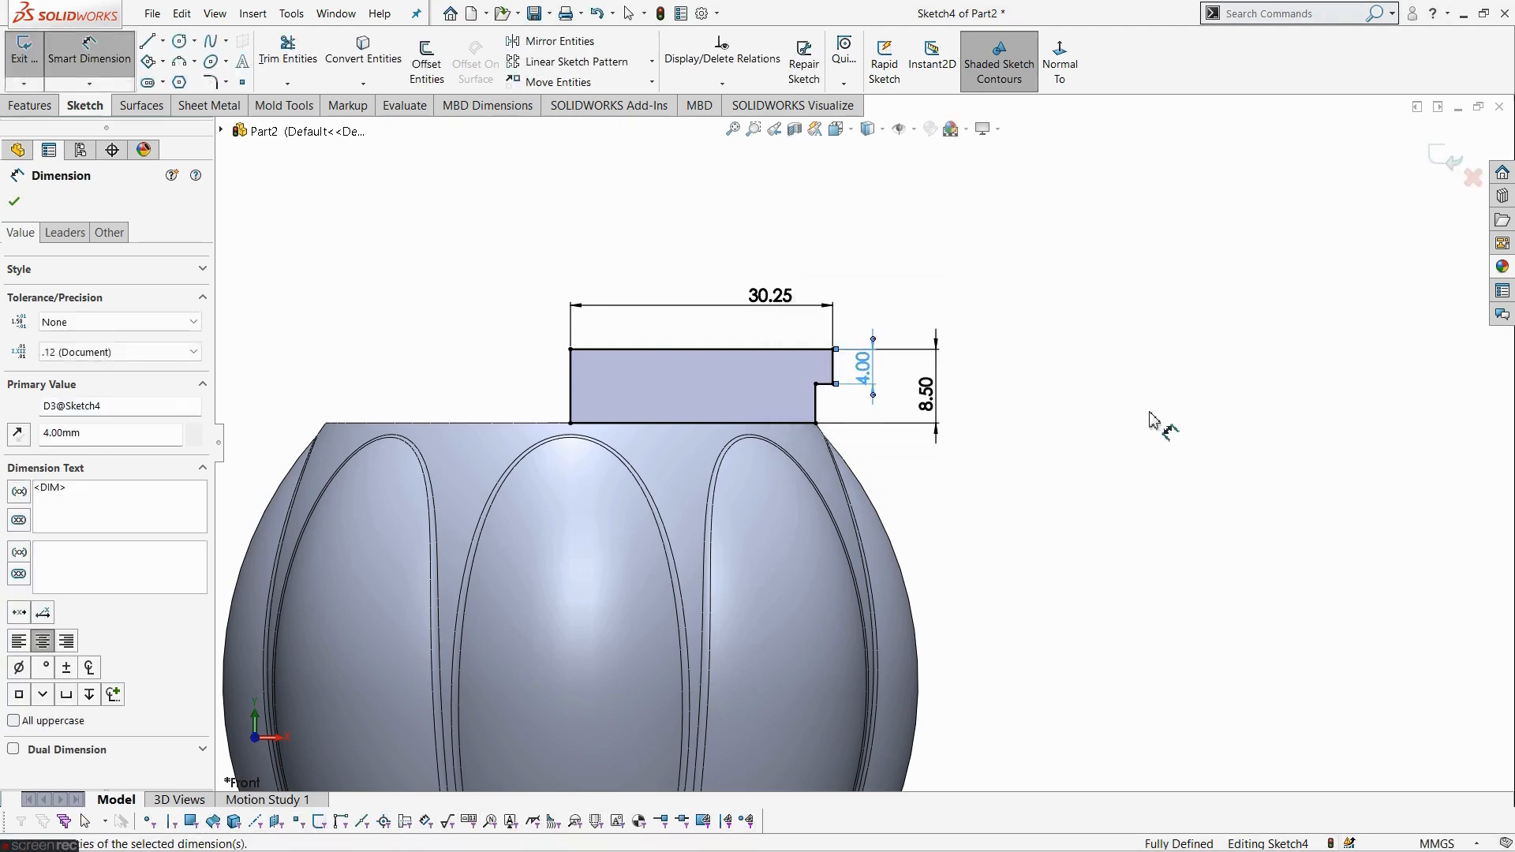
key(Escape)
scroll(957, 473, up, 3)
scroll(666, 466, down, 2)
key(Escape)
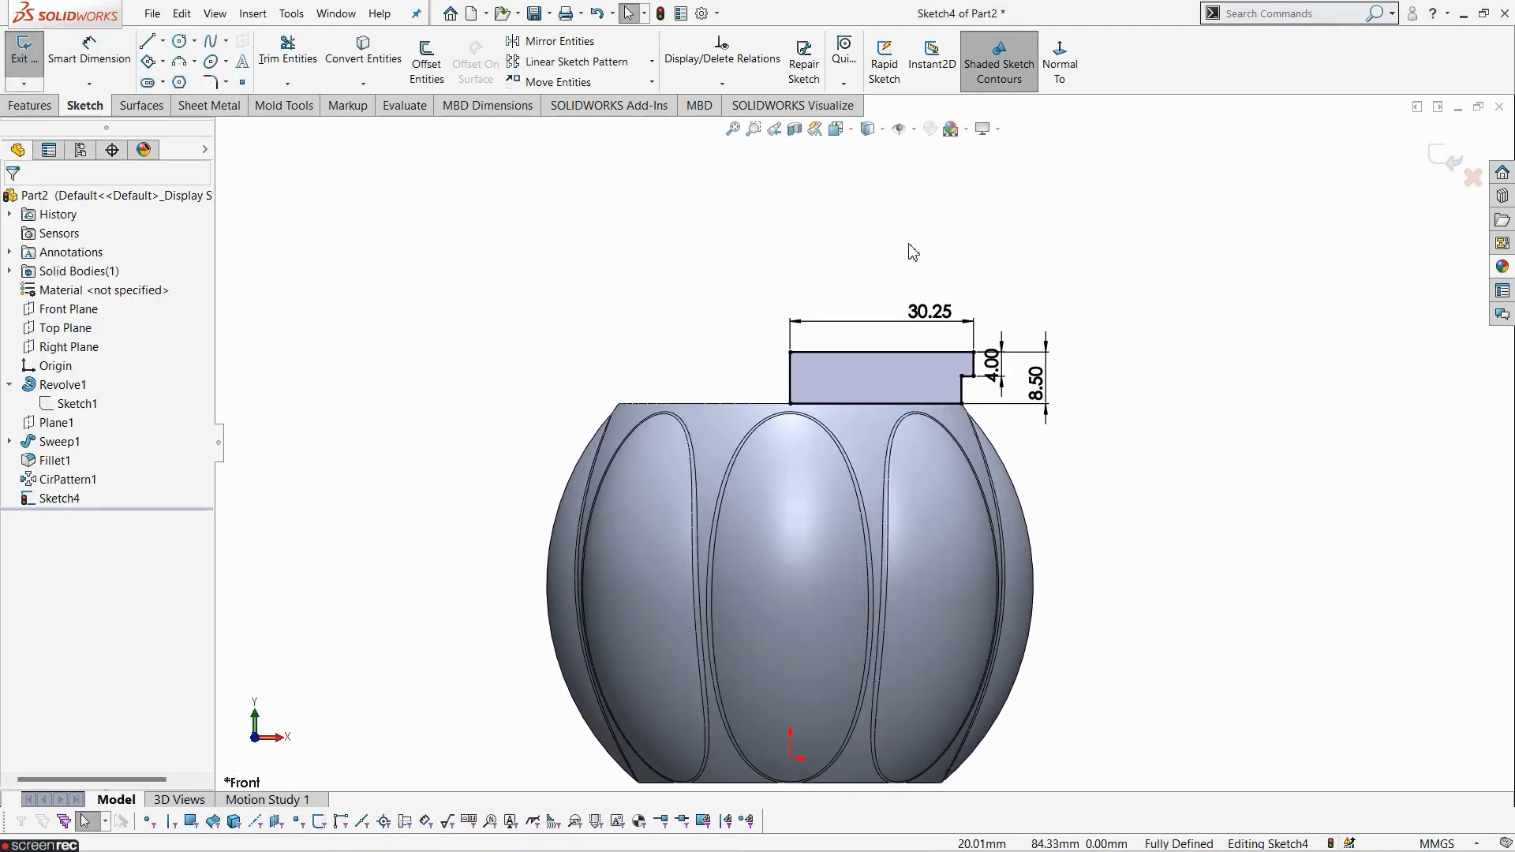
- Switch to the image viewer to check the rim dimensions on reference drawing 1113, and return to the SOLIDWORKS sketch
click(1463, 13)
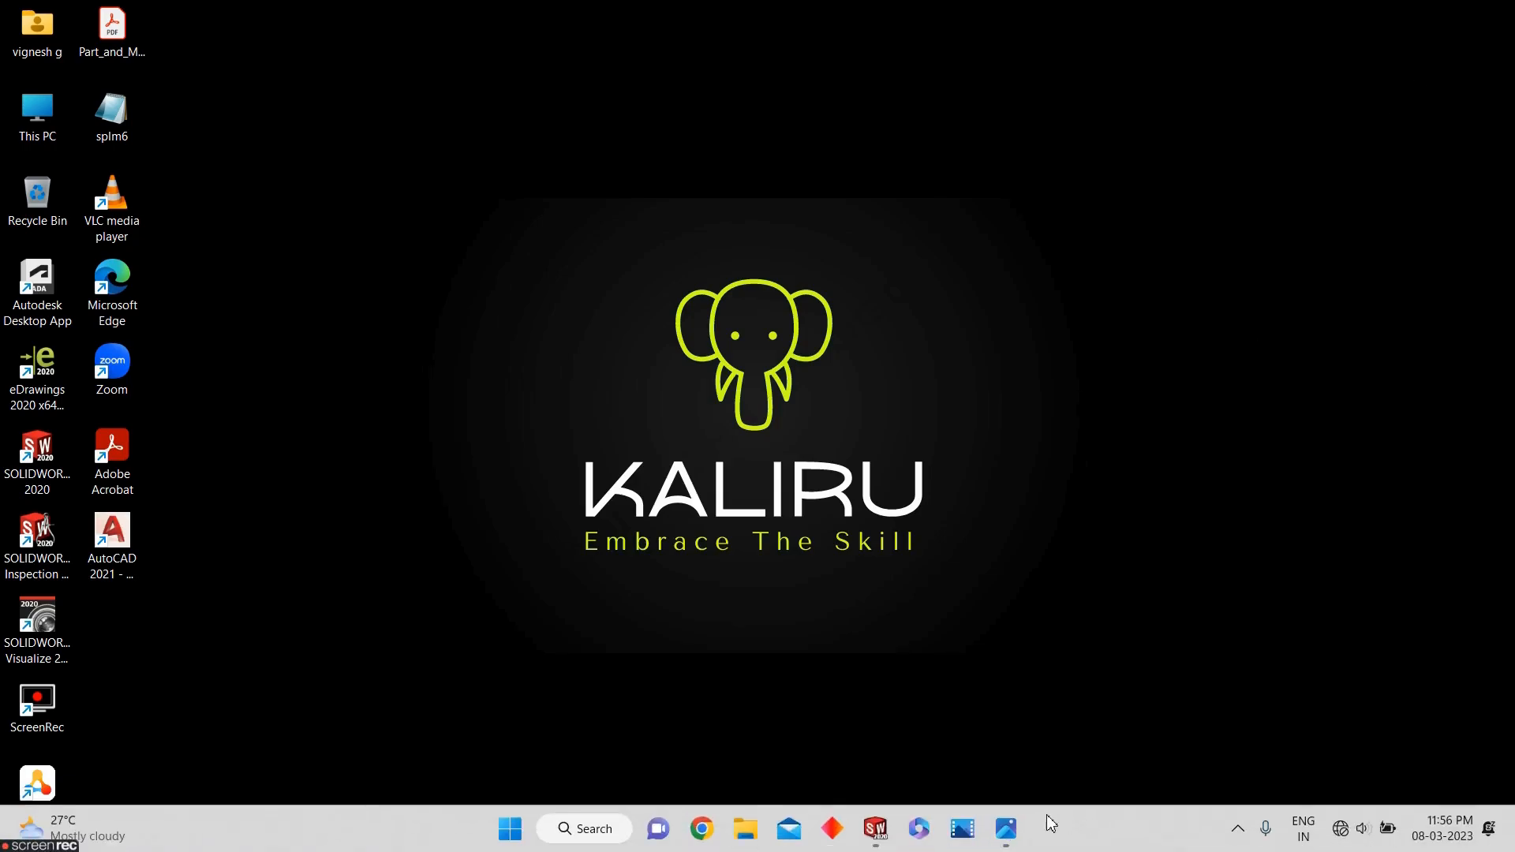
click(1011, 829)
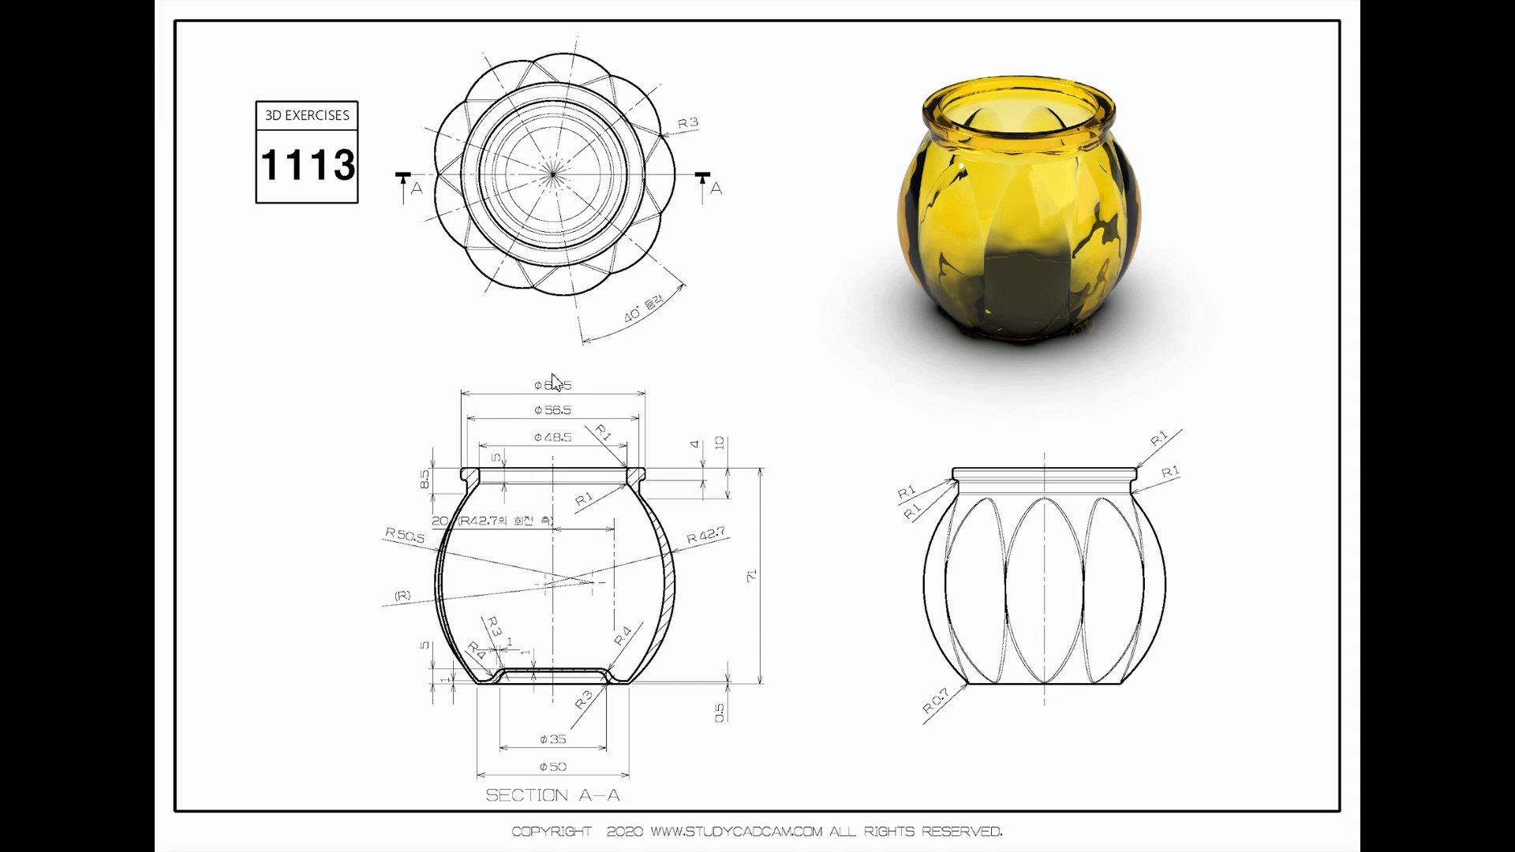
click(1404, 11)
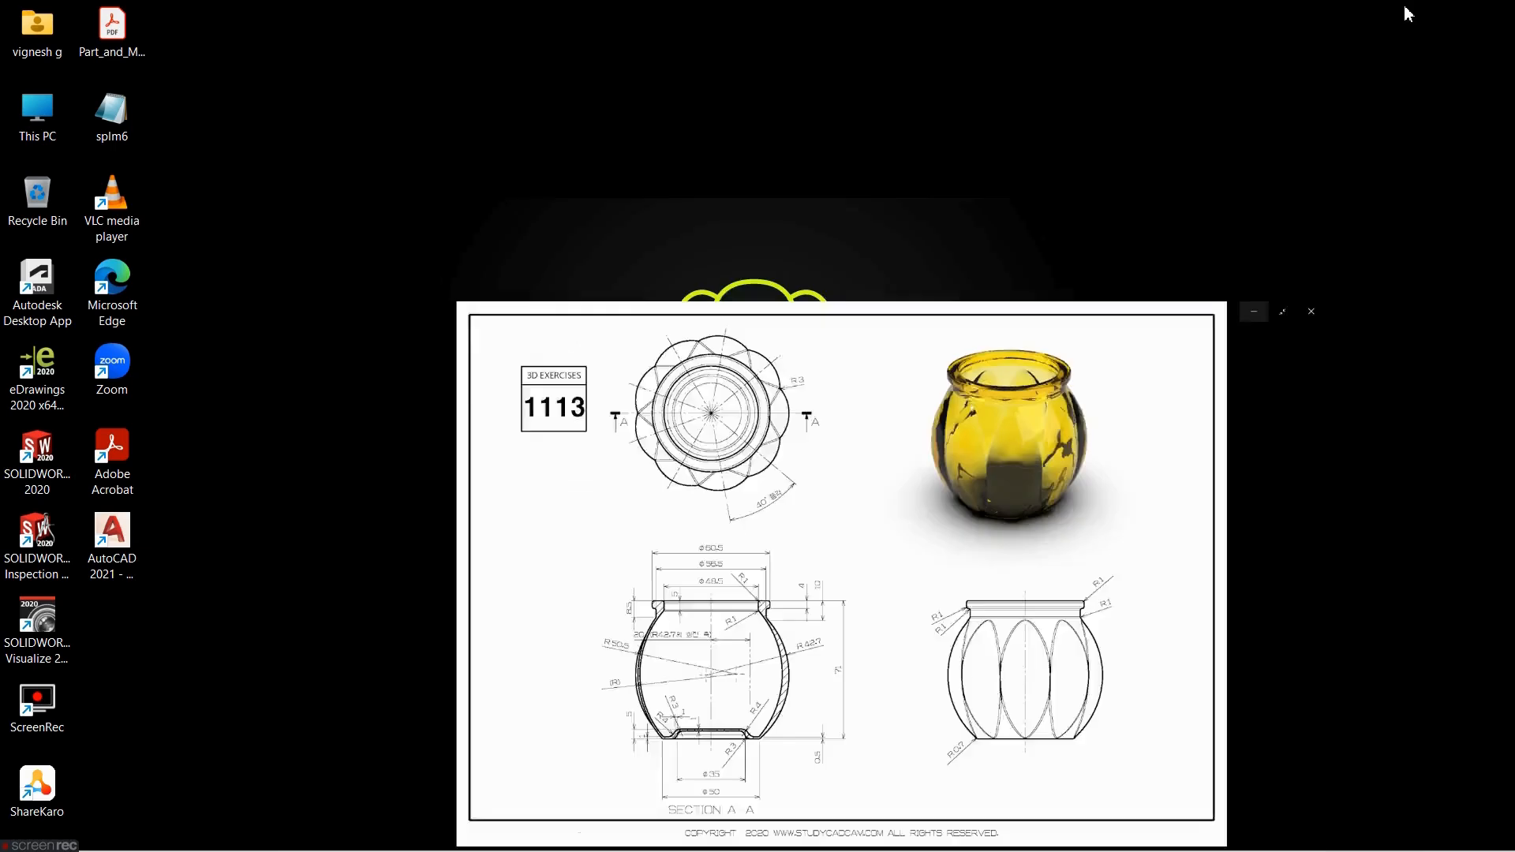
click(875, 829)
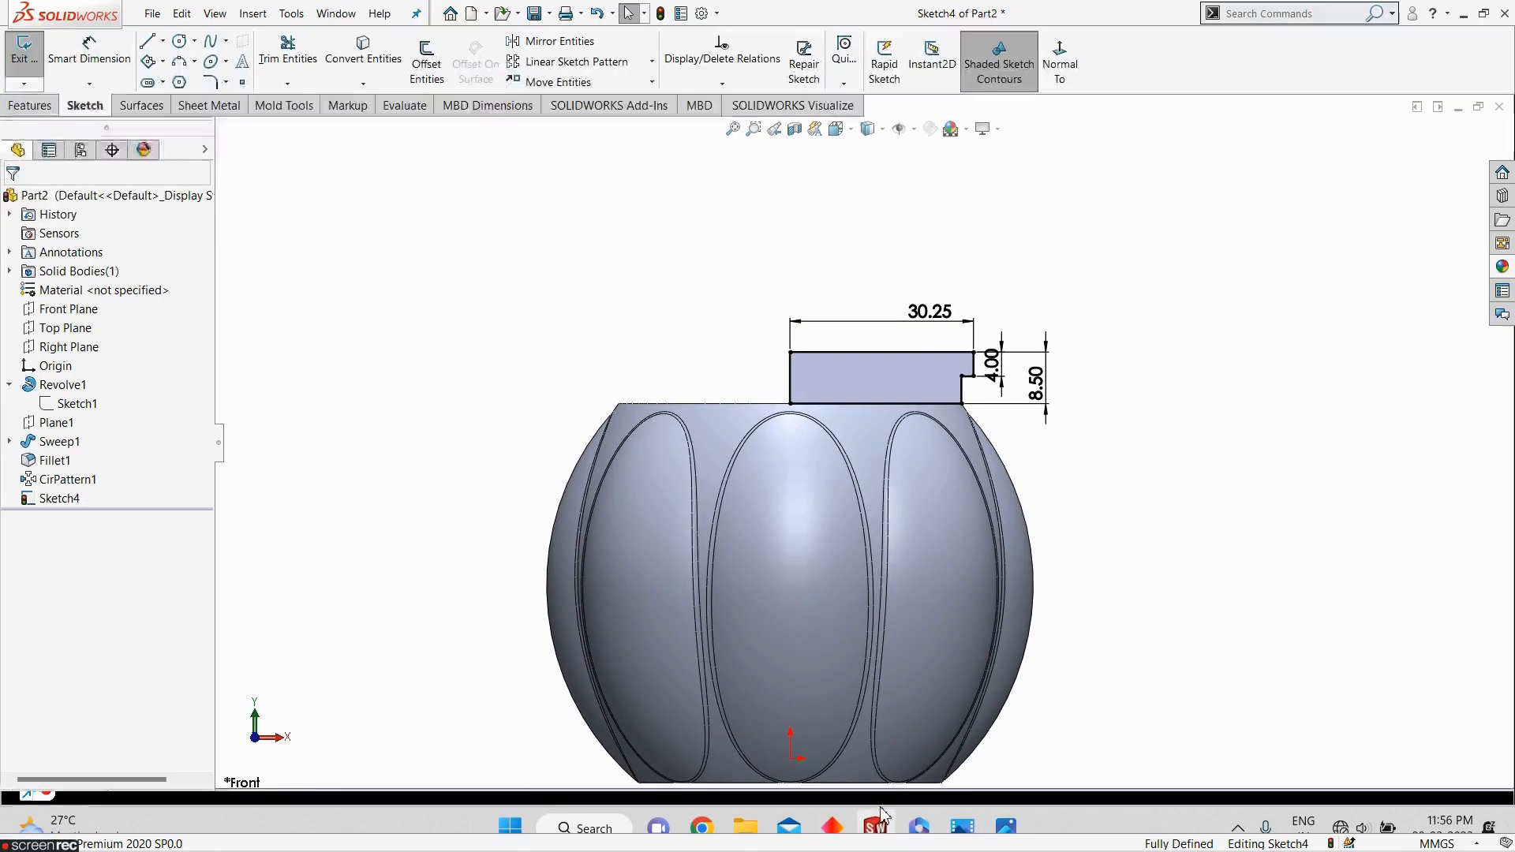
- Exit the sketch and revolve the rim profile 360° around its inner vertical line, merging it with the jar body
scroll(836, 457, down, 2)
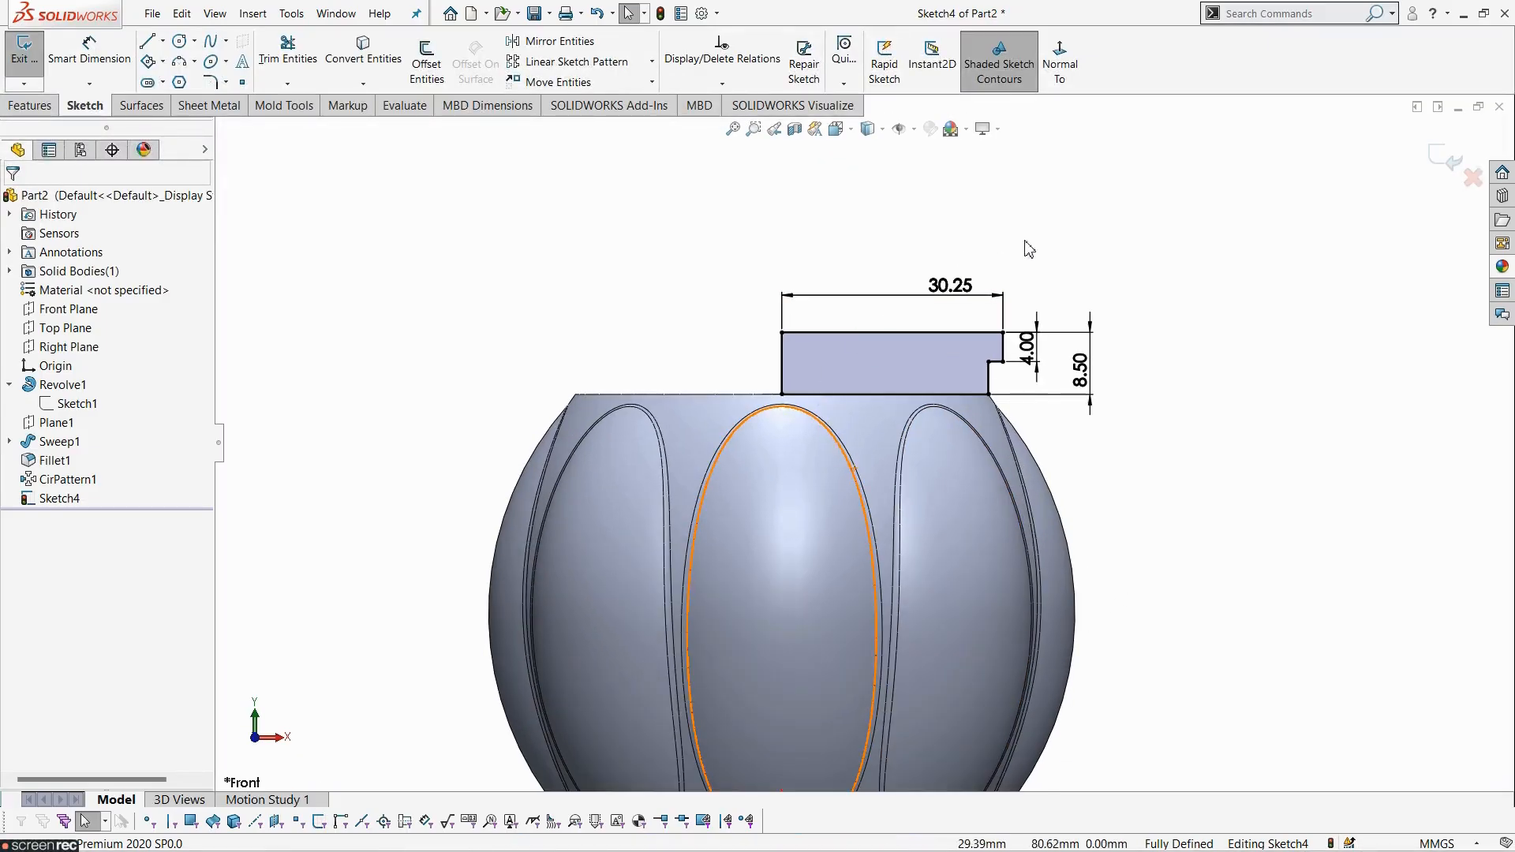
click(1448, 160)
key(ctrl+7)
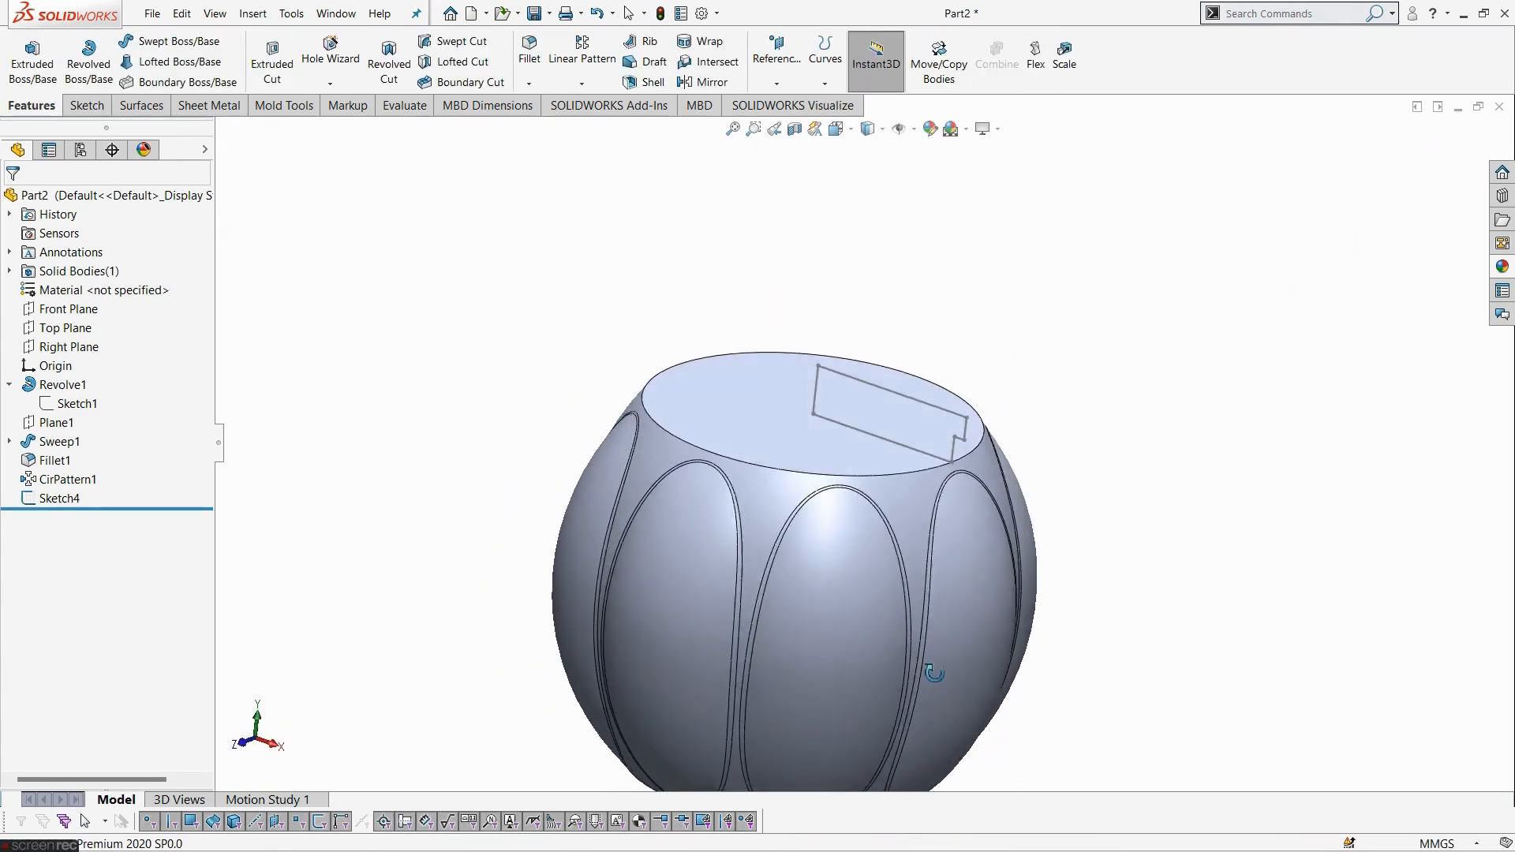
click(88, 57)
click(816, 409)
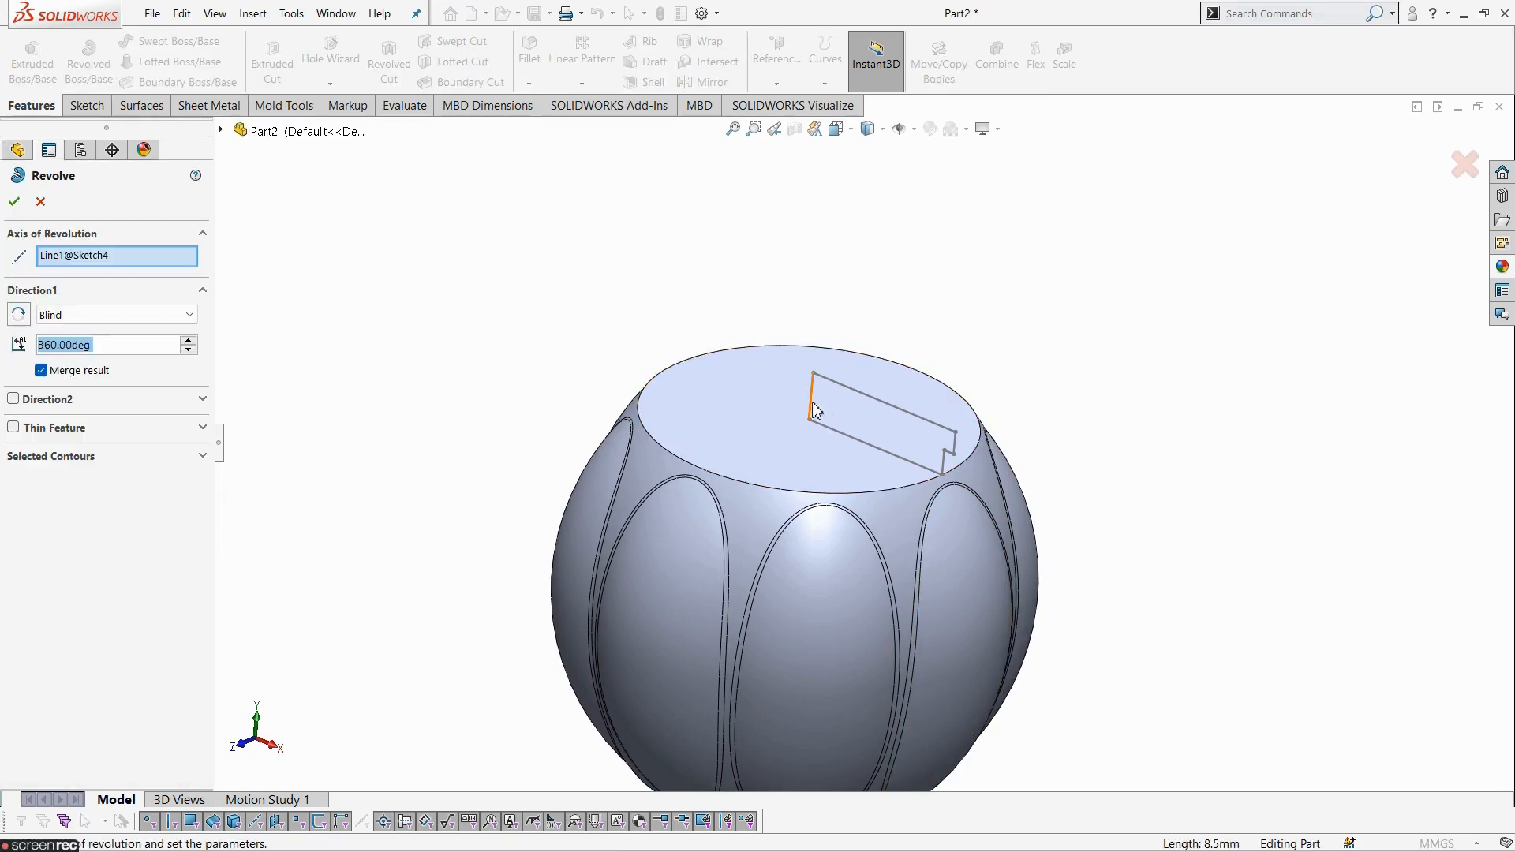
mouse_move(889, 419)
middle_down()
mouse_move(842, 599)
mouse_move(829, 524)
mouse_move(873, 606)
middle_up()
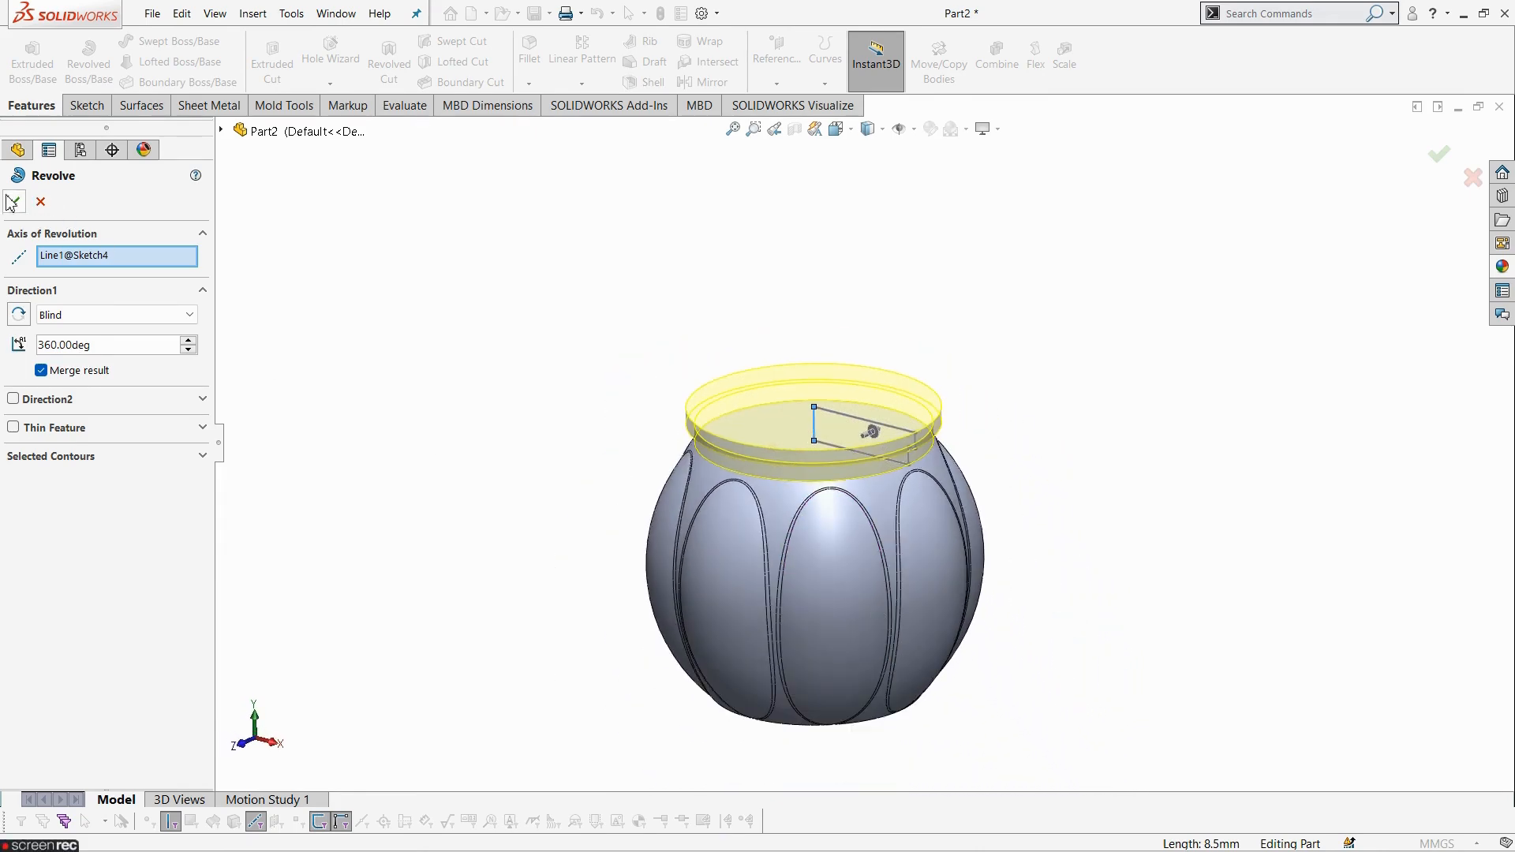
click(13, 202)
middle_drag(749, 607, 876, 707)
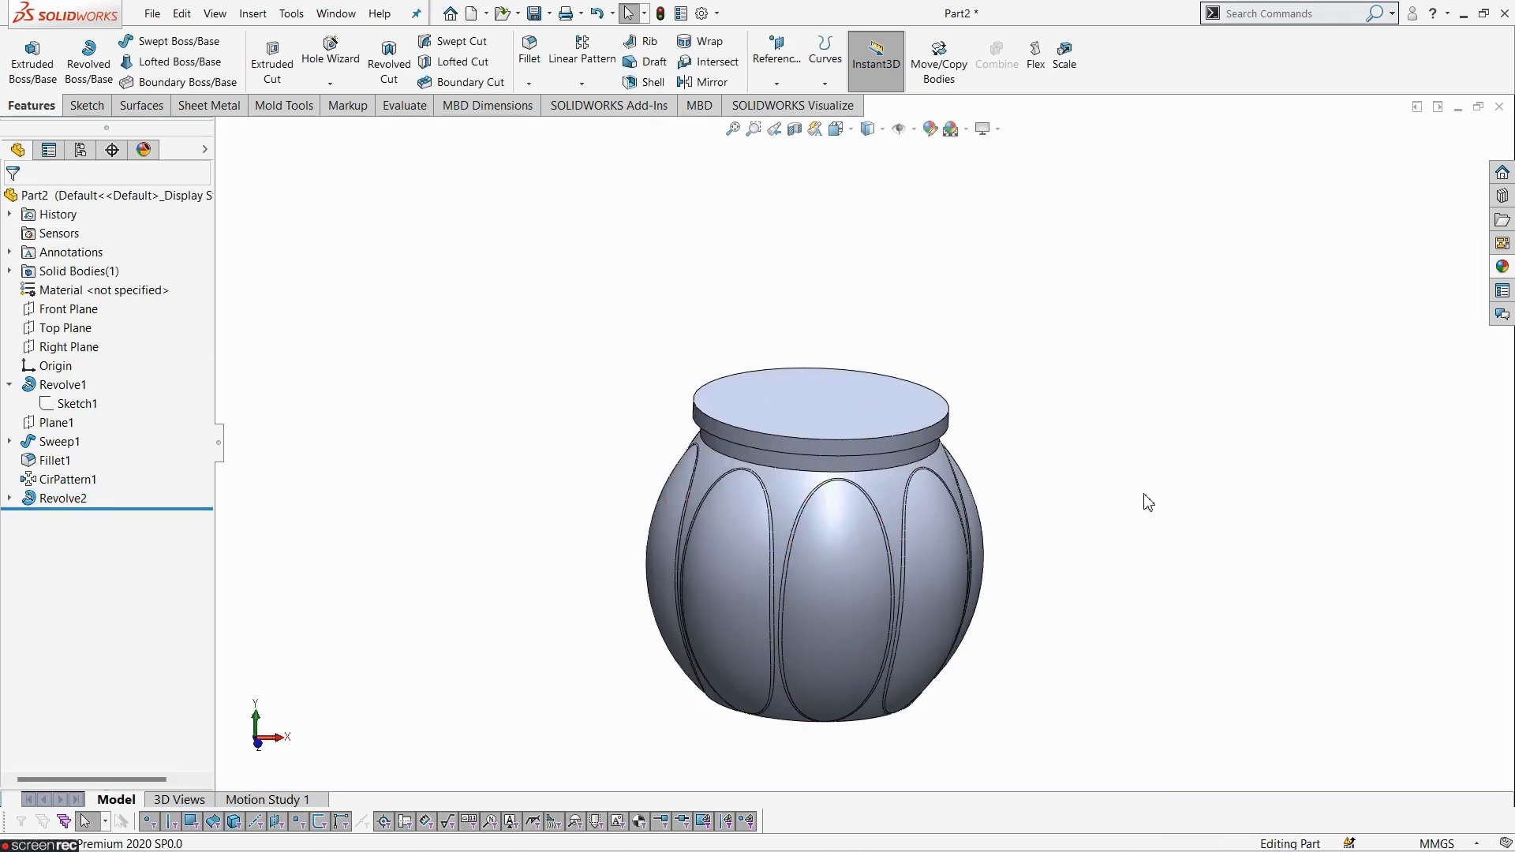
- Start a new sketch on the Front Plane and view it face-on
click(89, 312)
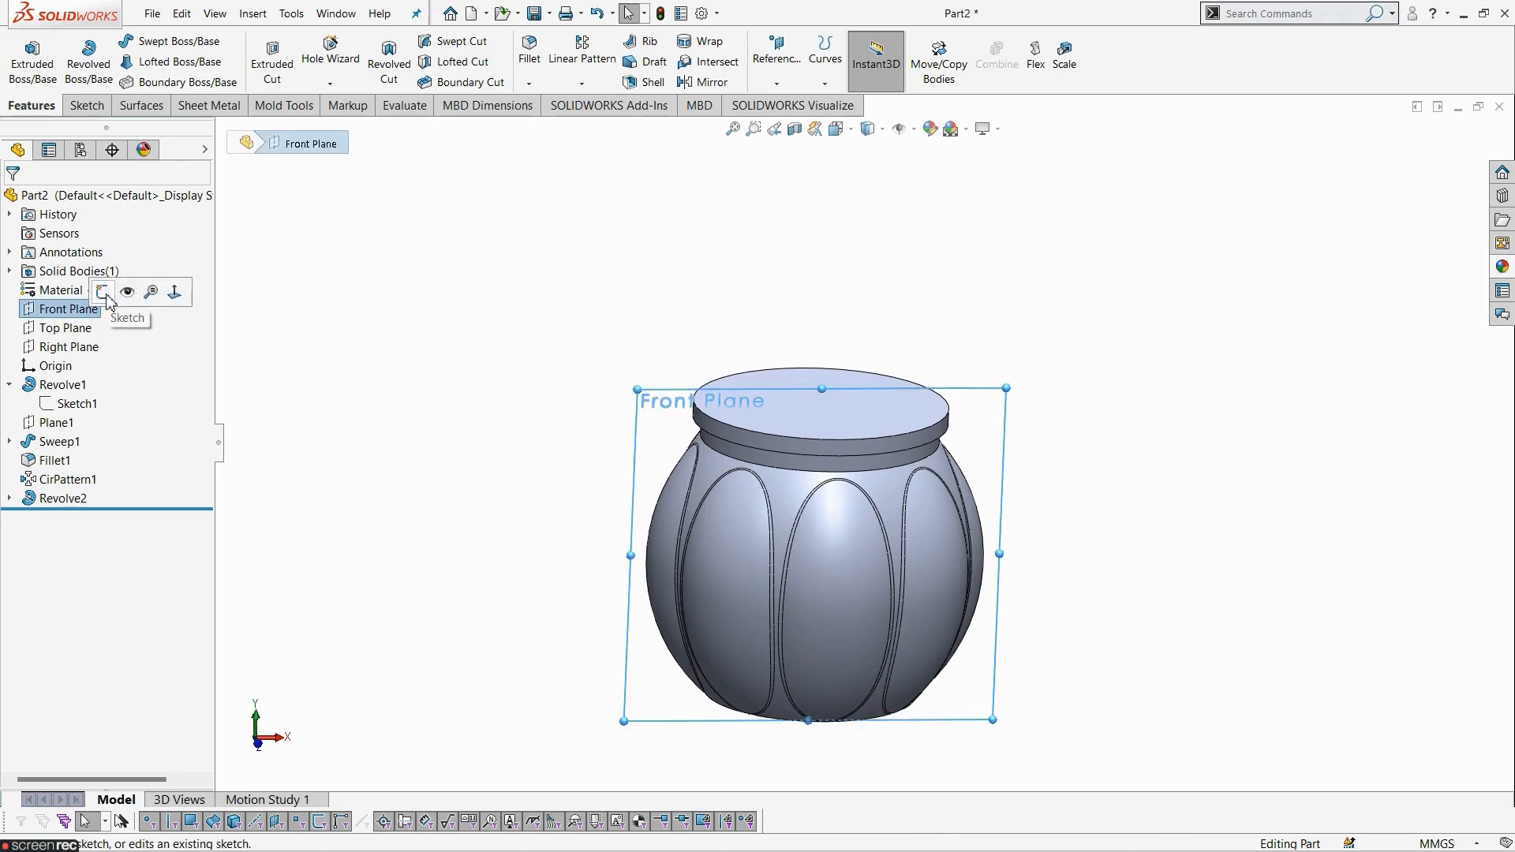
click(105, 296)
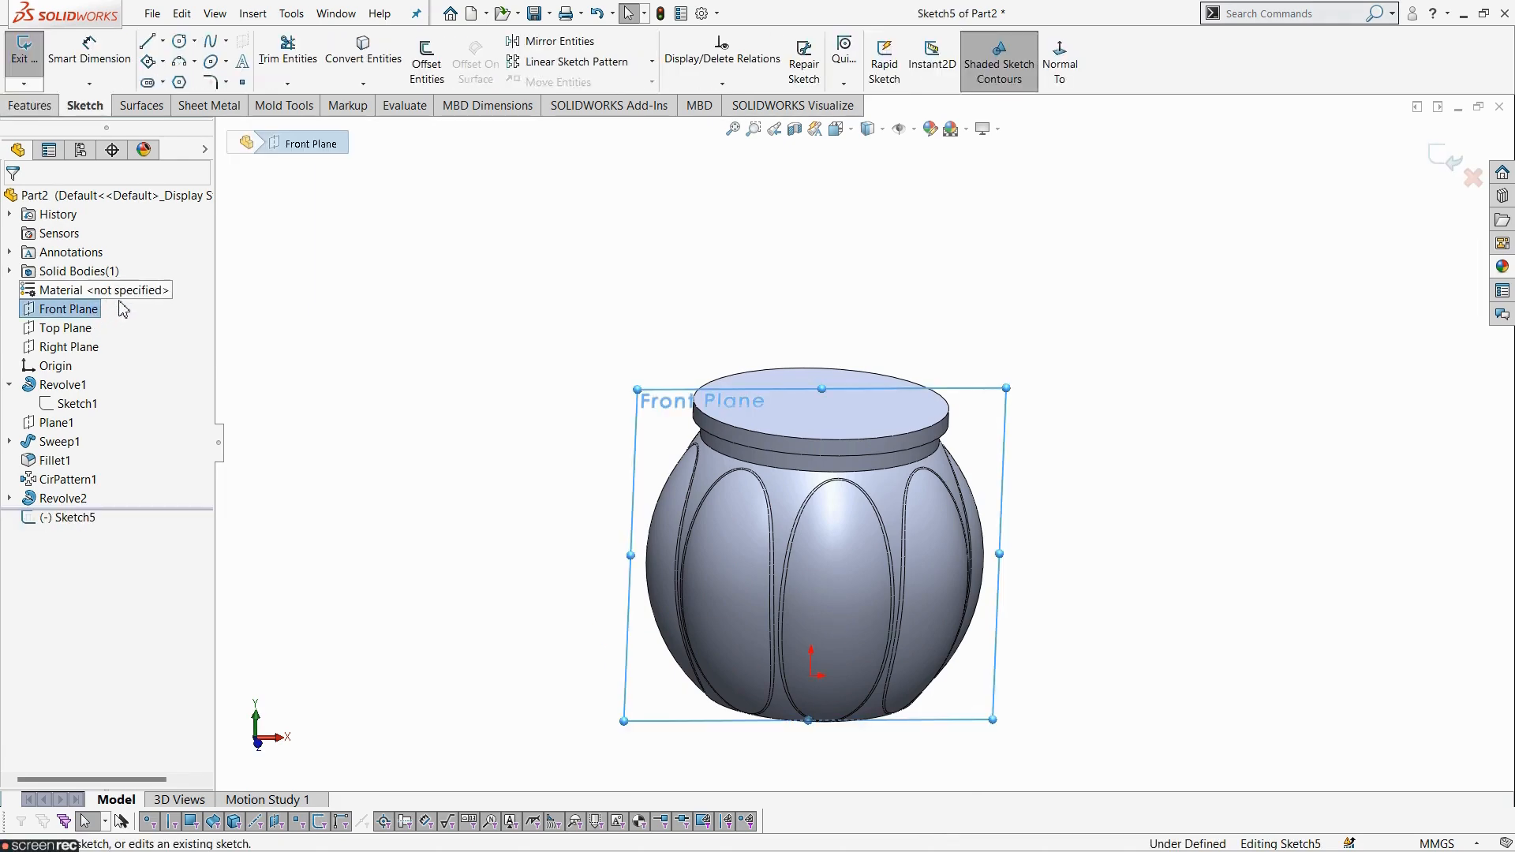
click(1060, 79)
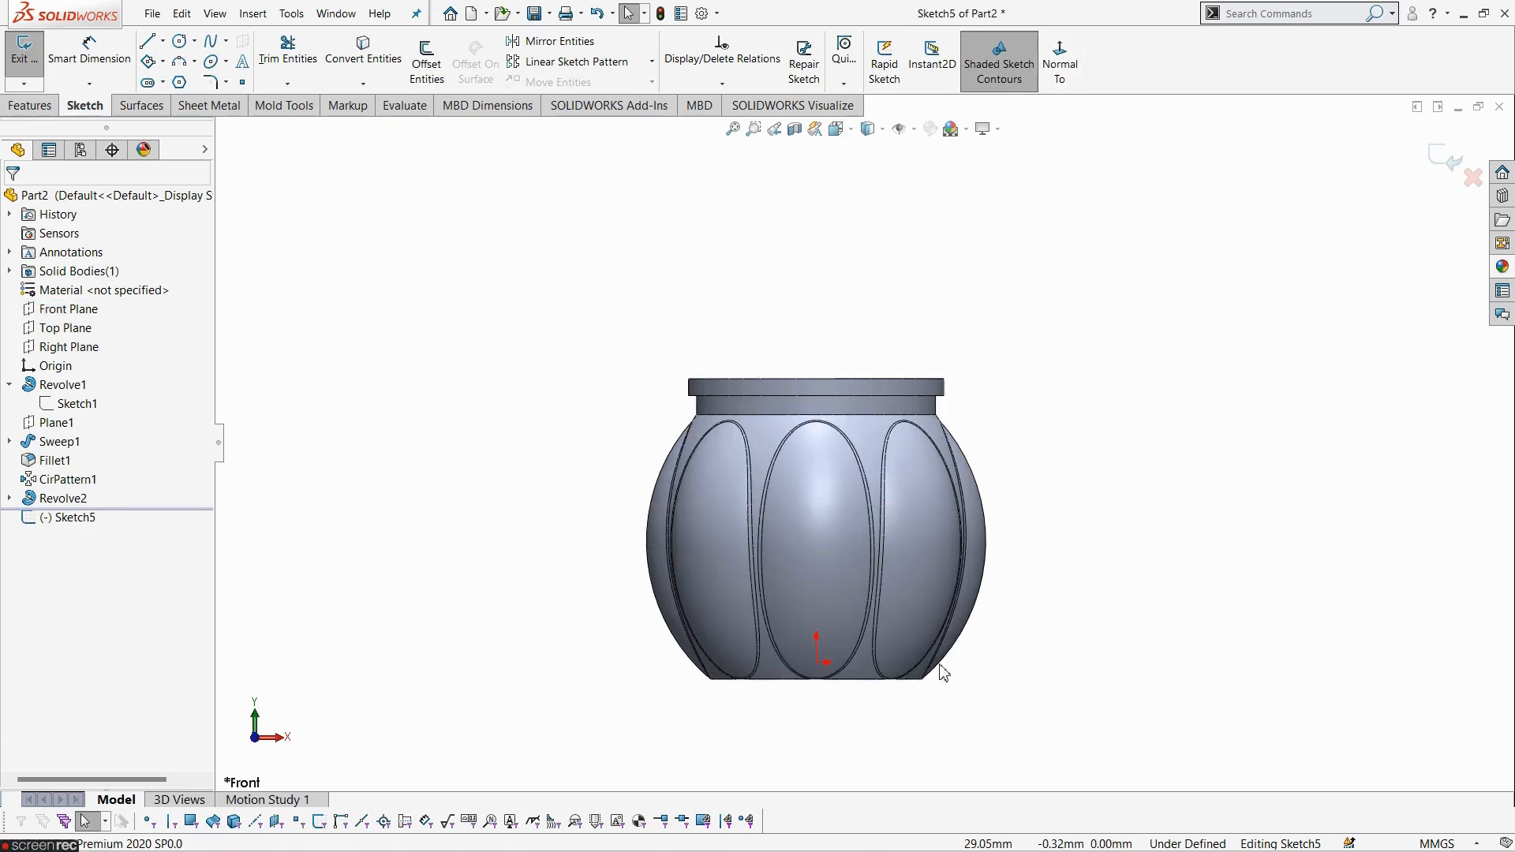
scroll(903, 639, down, 1)
scroll(785, 391, down, 1)
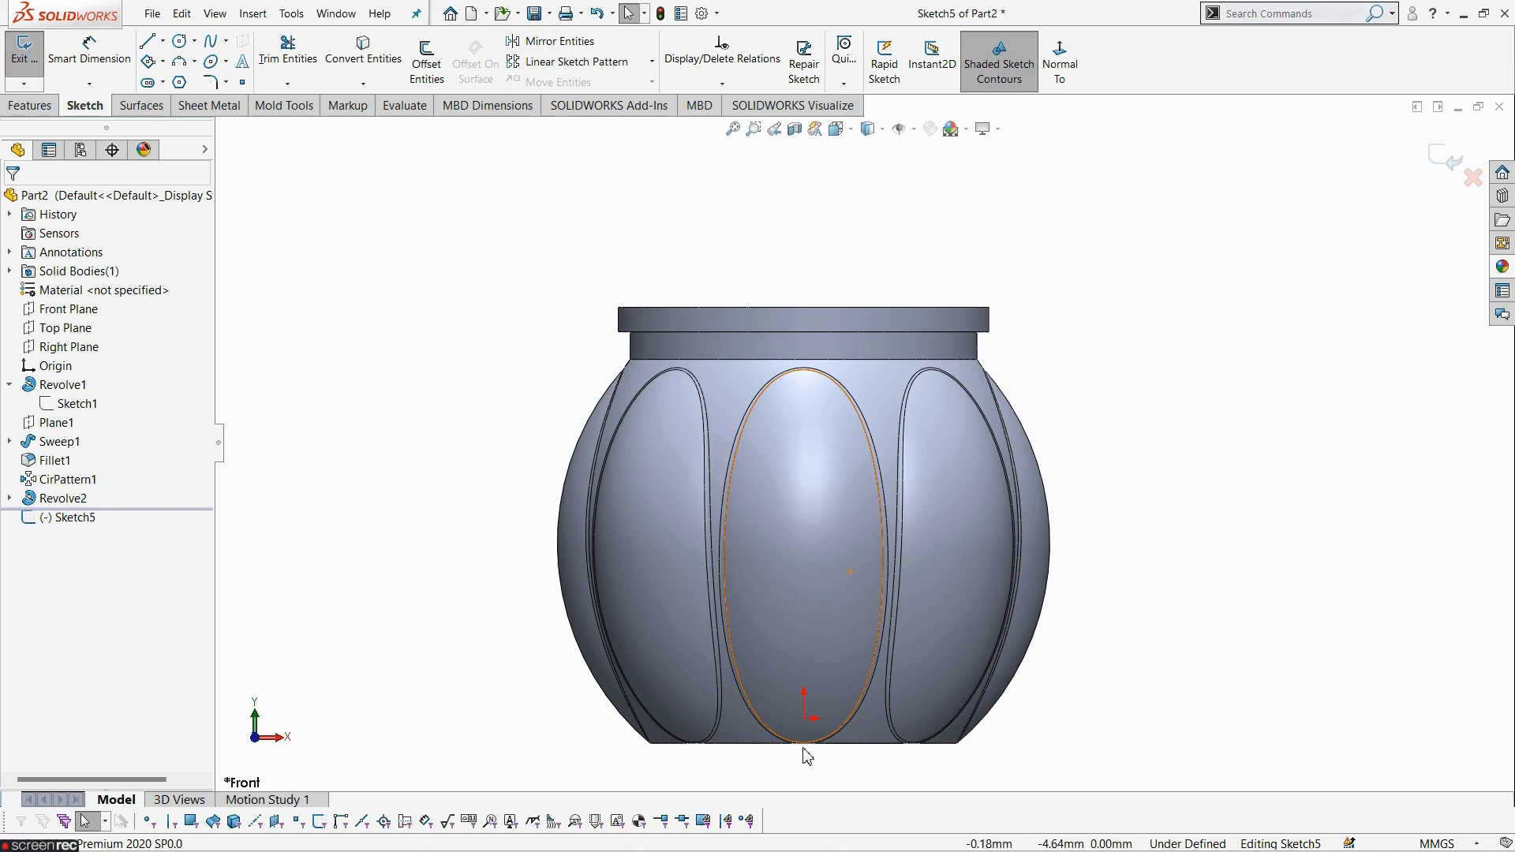
- Show the jar body's revolve profile Sketch1 as a reference for the inner cavity profile
scroll(806, 751, down, 1)
click(75, 403)
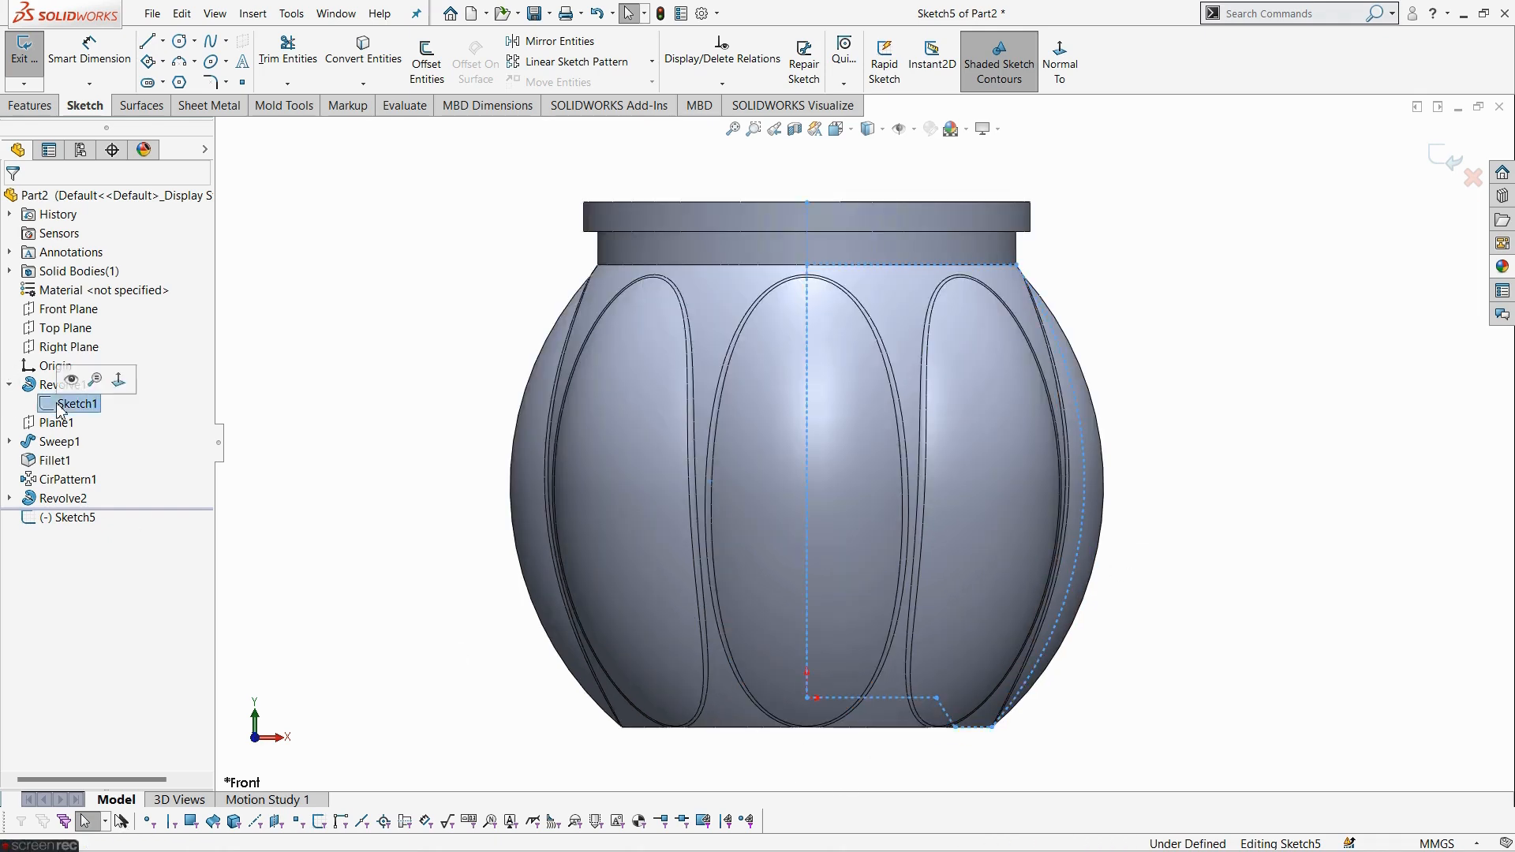
click(71, 380)
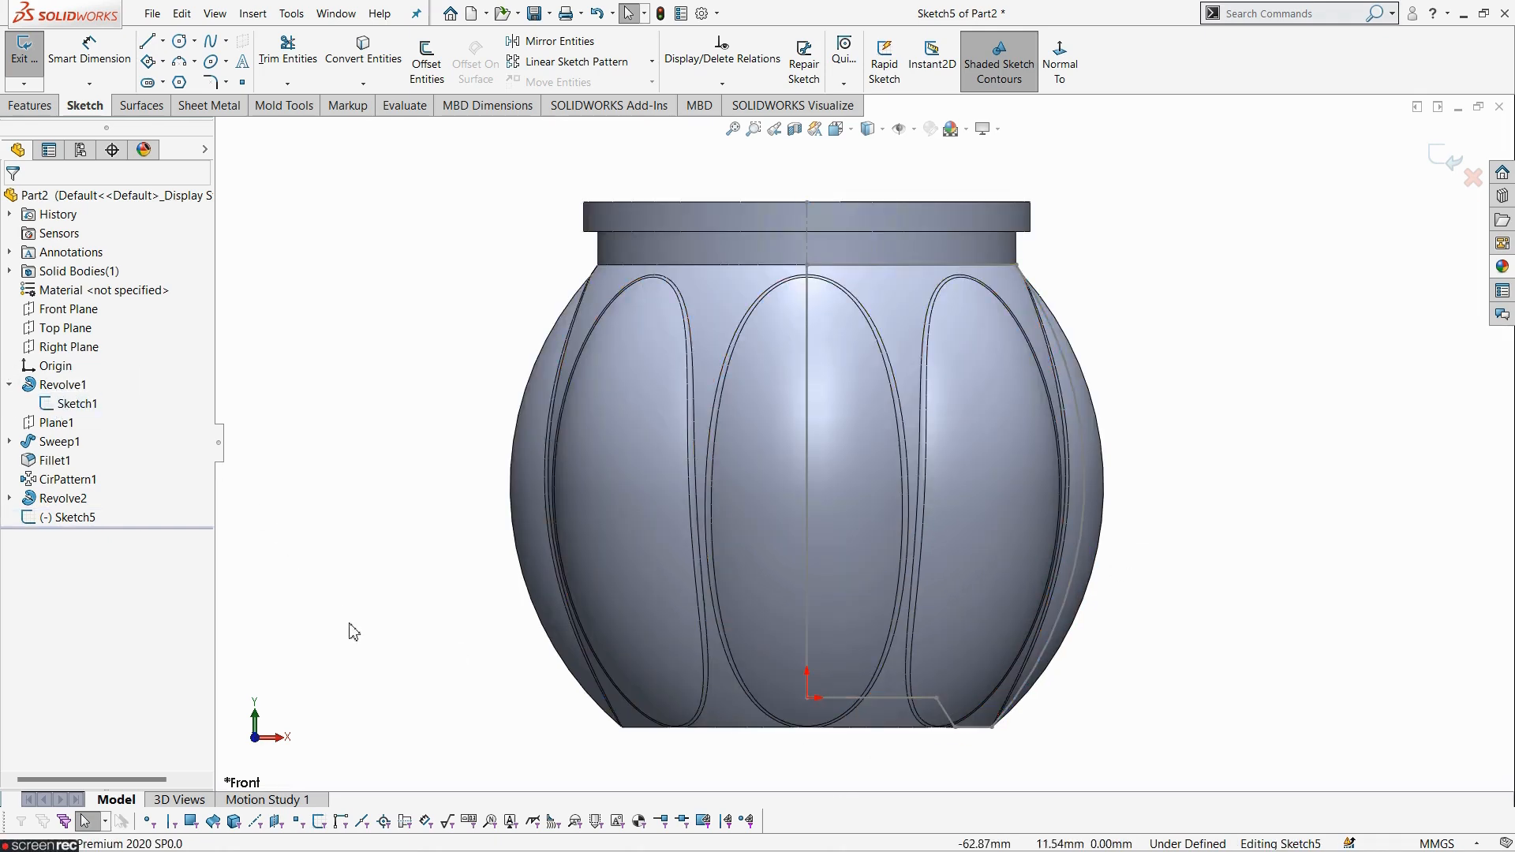
scroll(566, 628, up, 1)
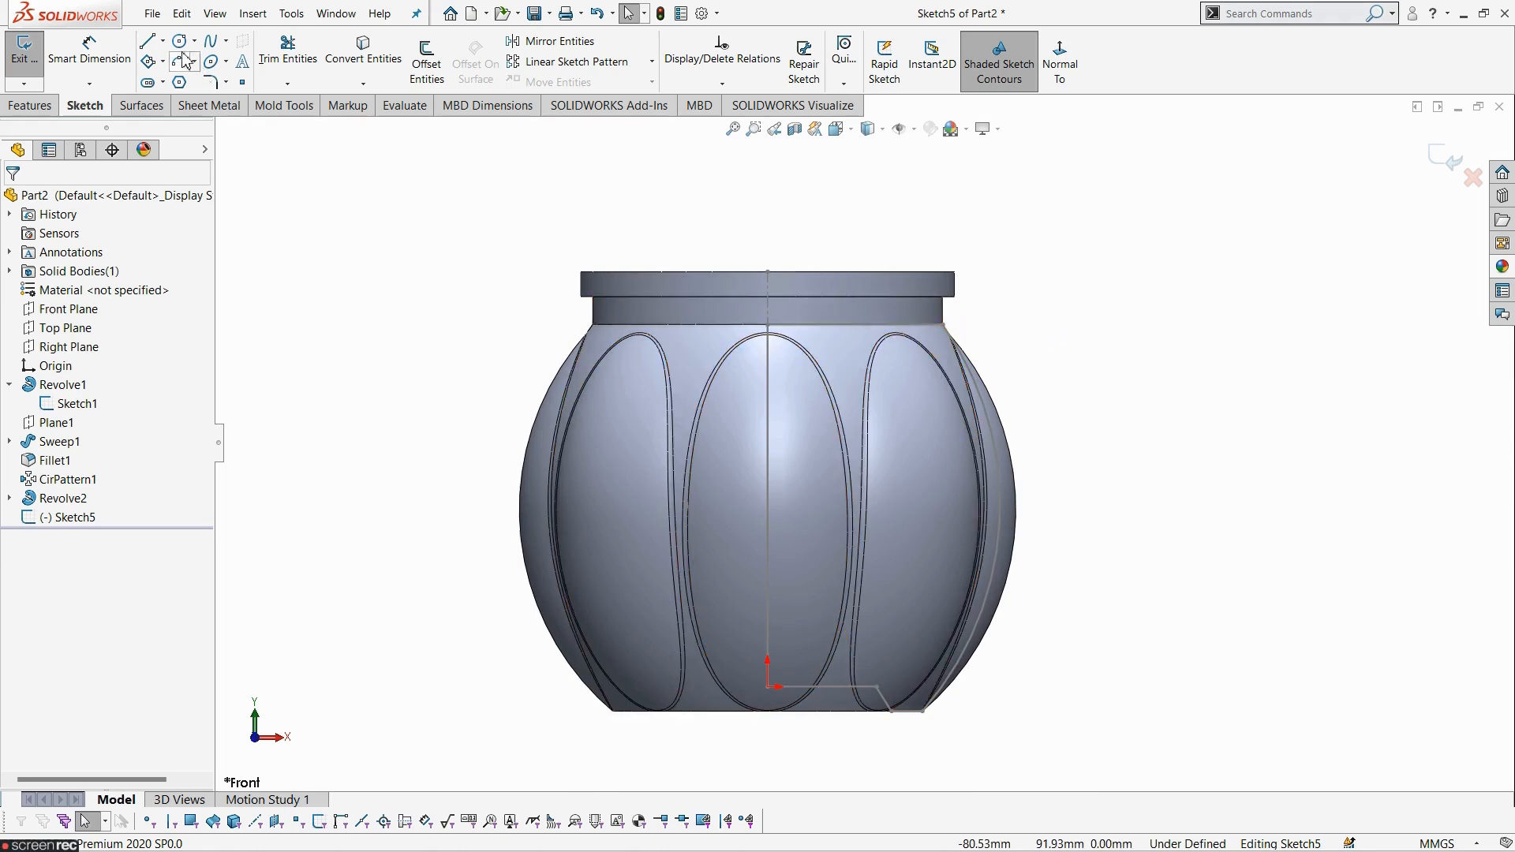
- Sketch the cavity floor just above the body profile: a horizontal line about 19 mm from the axis, a downward slope and a short horizontal line
click(147, 41)
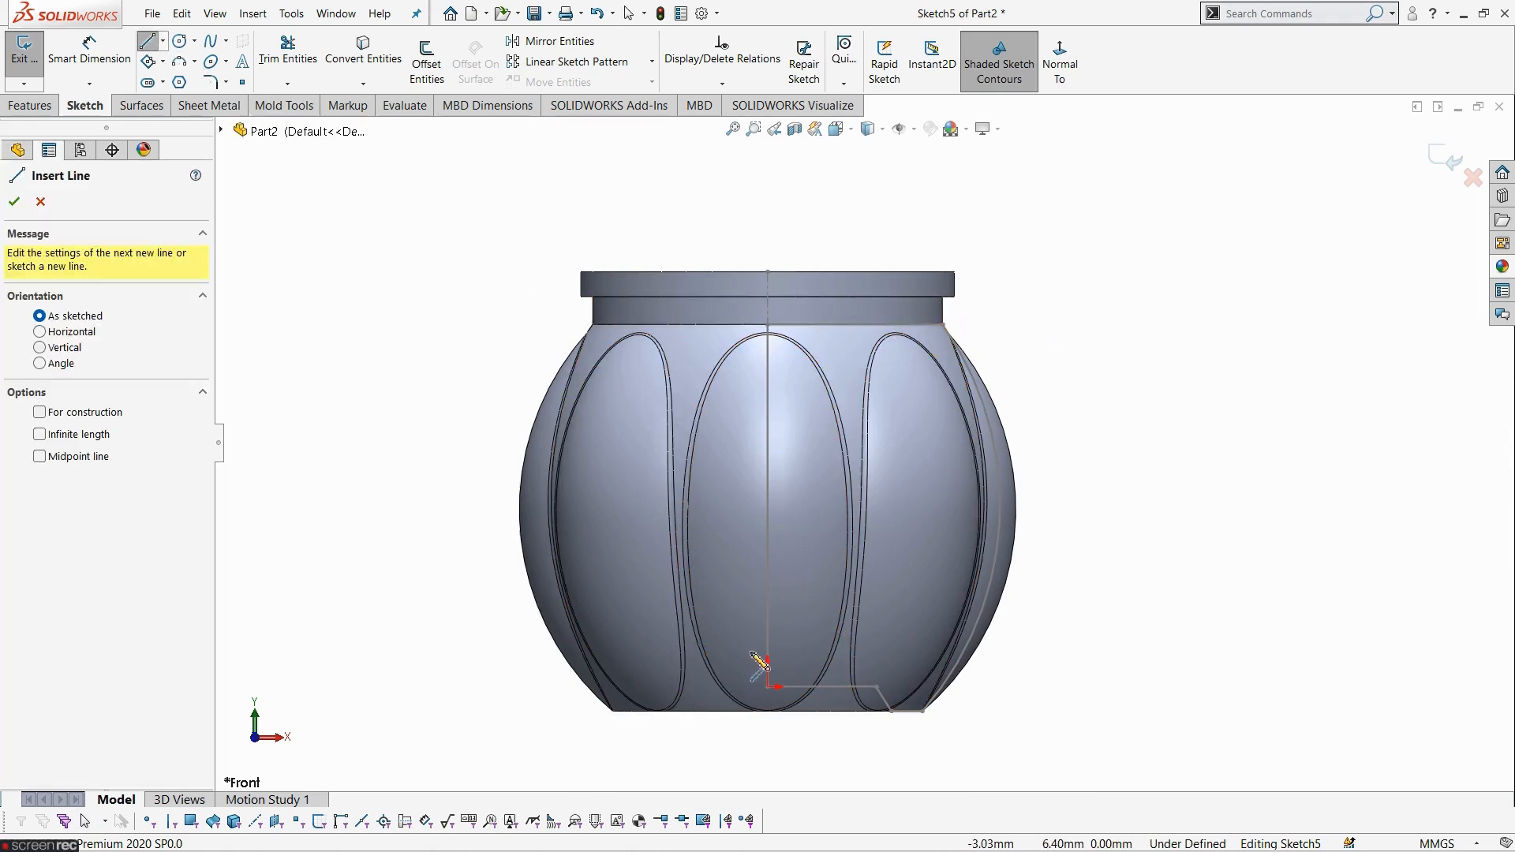
scroll(769, 680, up, 3)
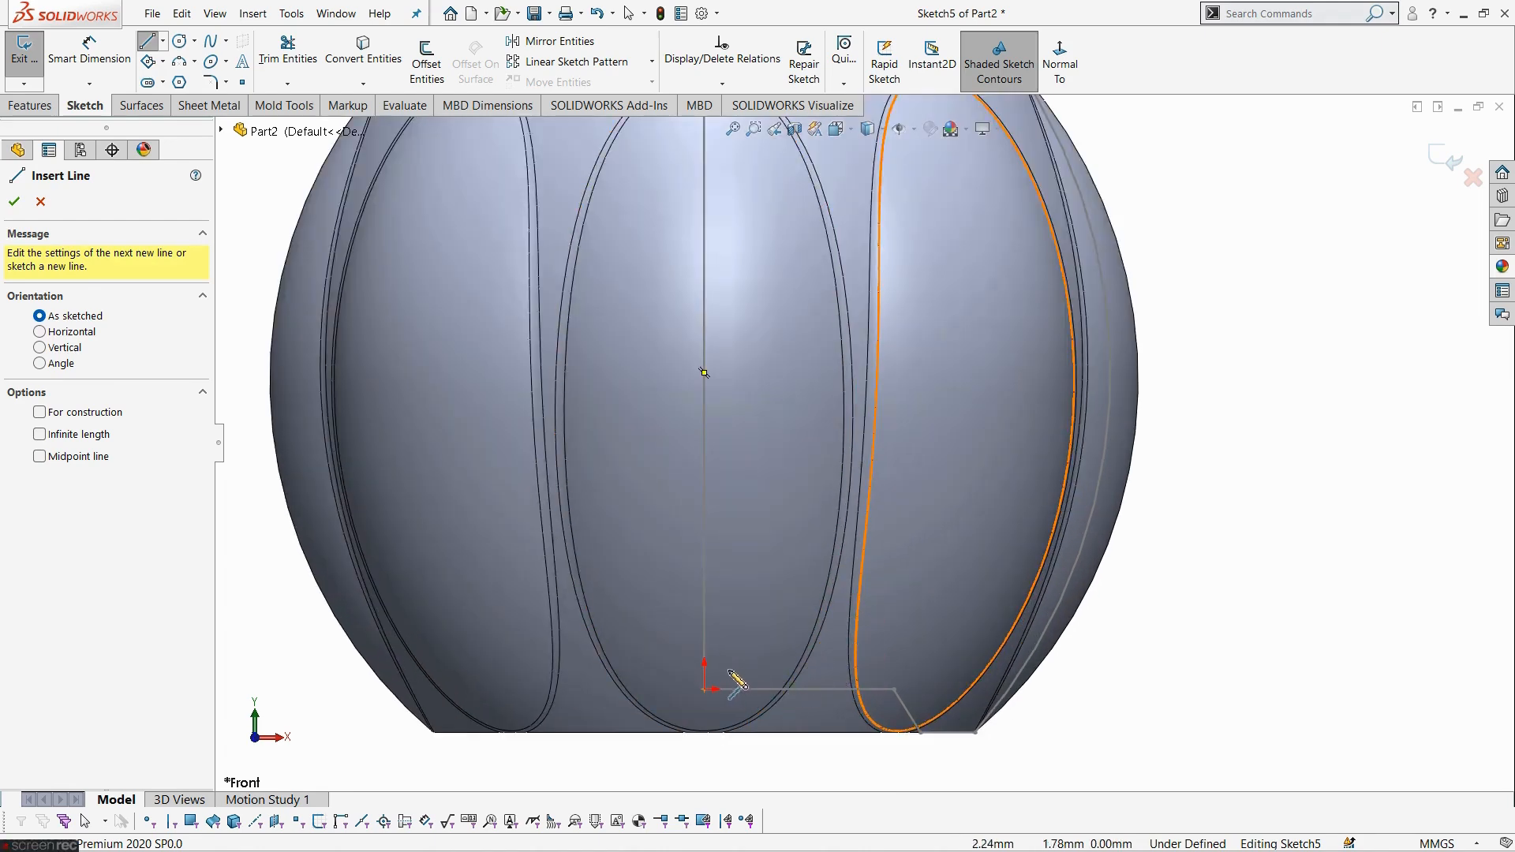
click(704, 678)
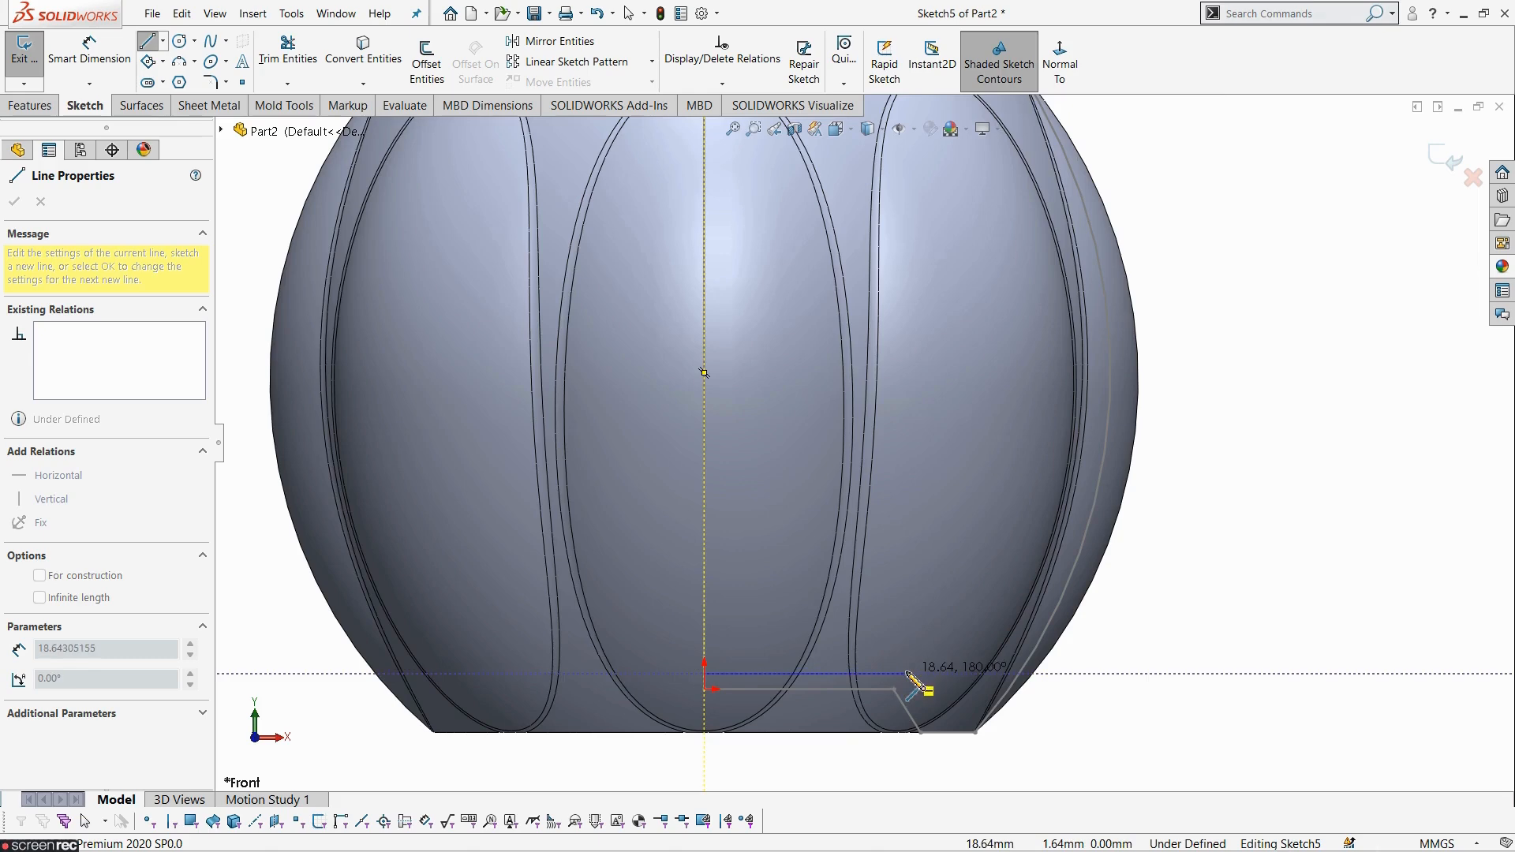
scroll(913, 684, up, 2)
click(906, 652)
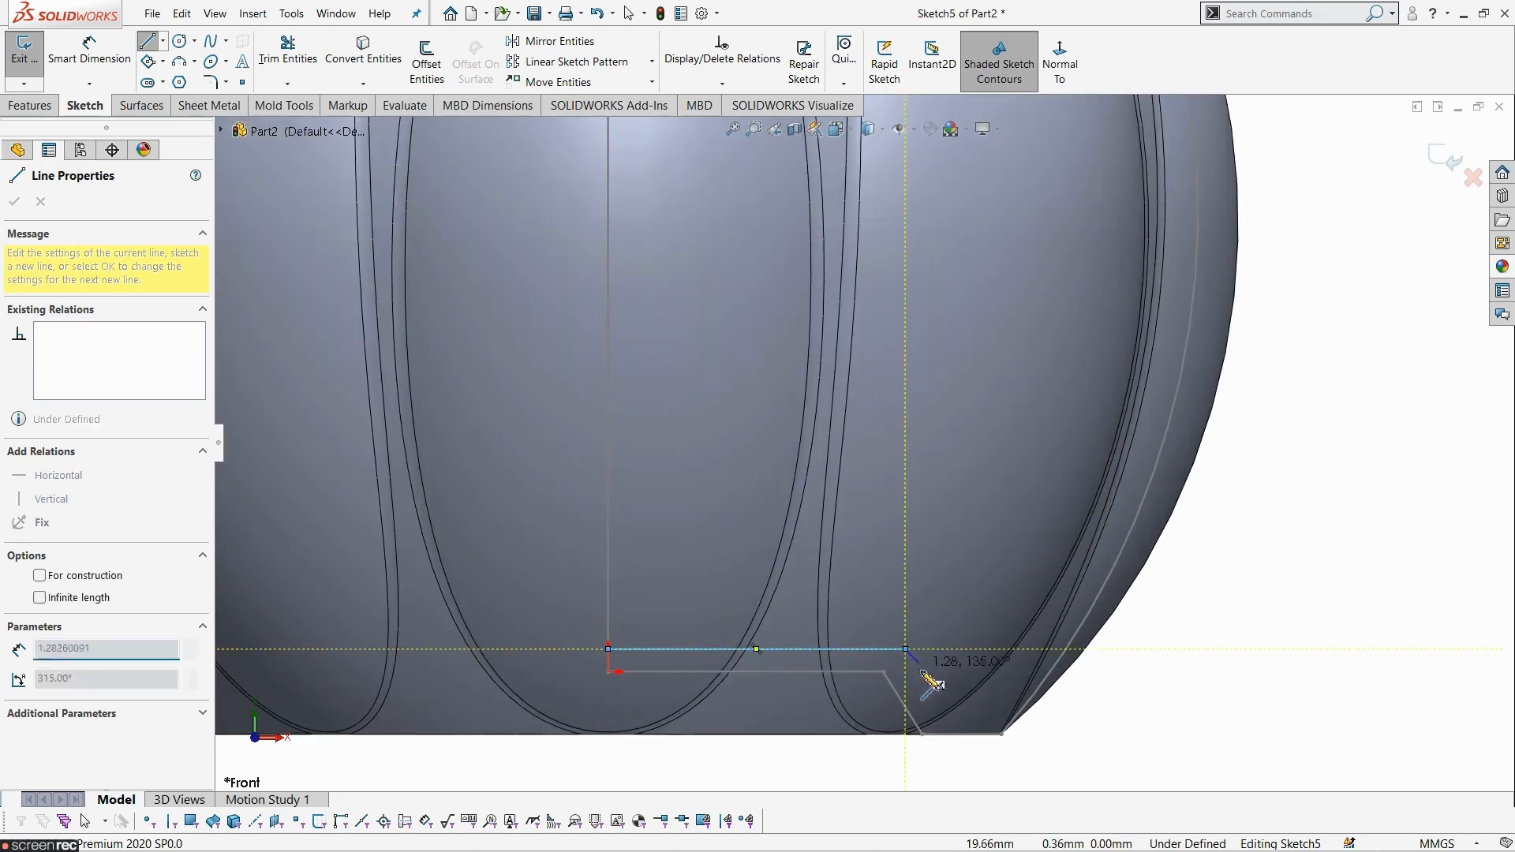
click(944, 720)
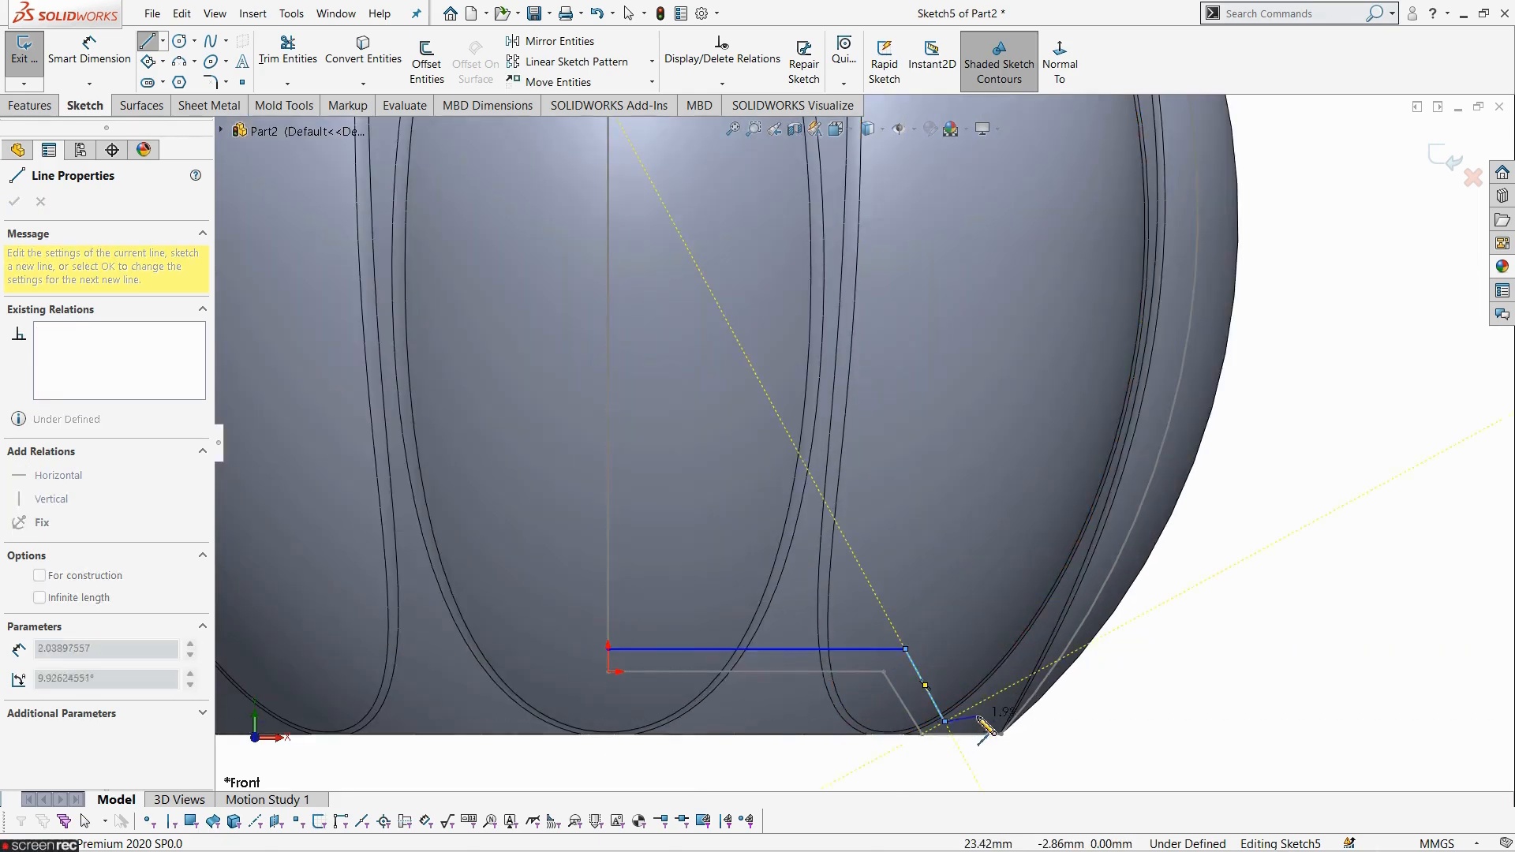
click(983, 721)
key(Escape)
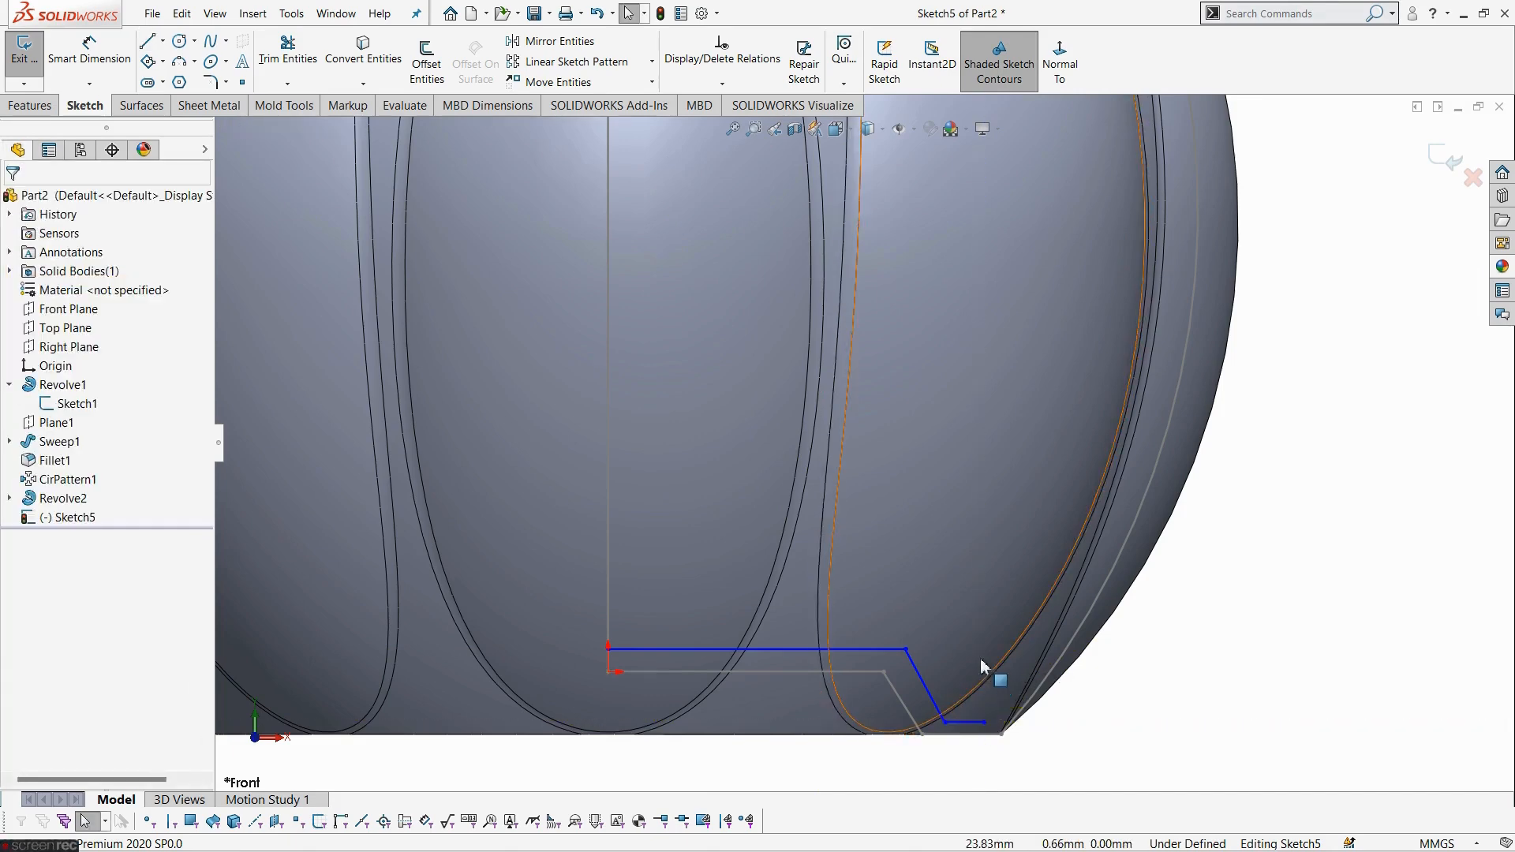
- Sketch the axis line from the cavity floor to the rim top, a horizontal line about 24 mm outward and a vertical line about 10 mm down
scroll(812, 457, down, 6)
scroll(849, 297, up, 2)
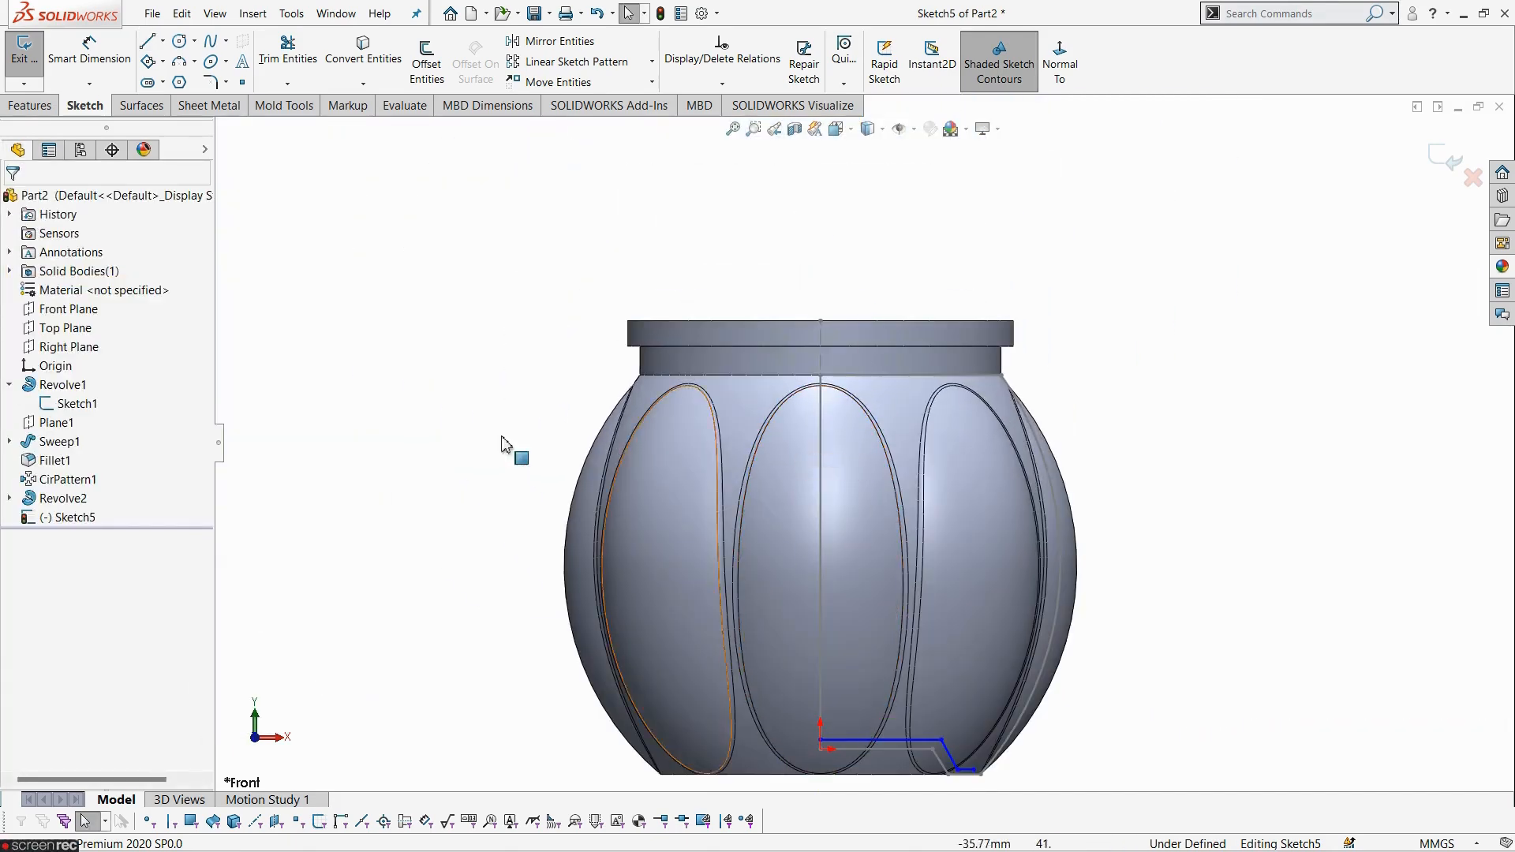
click(149, 43)
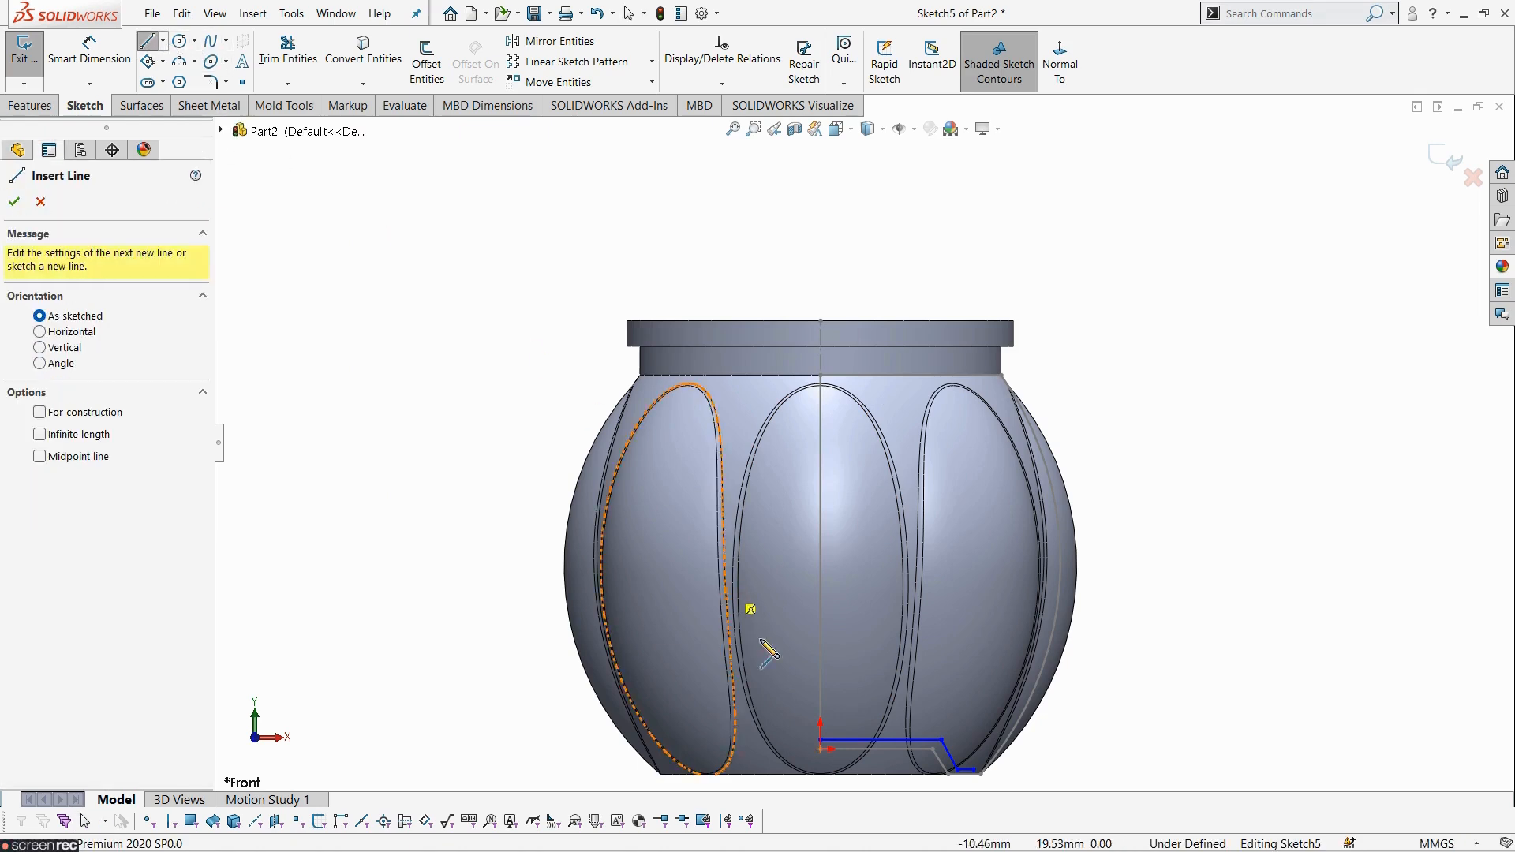
click(821, 740)
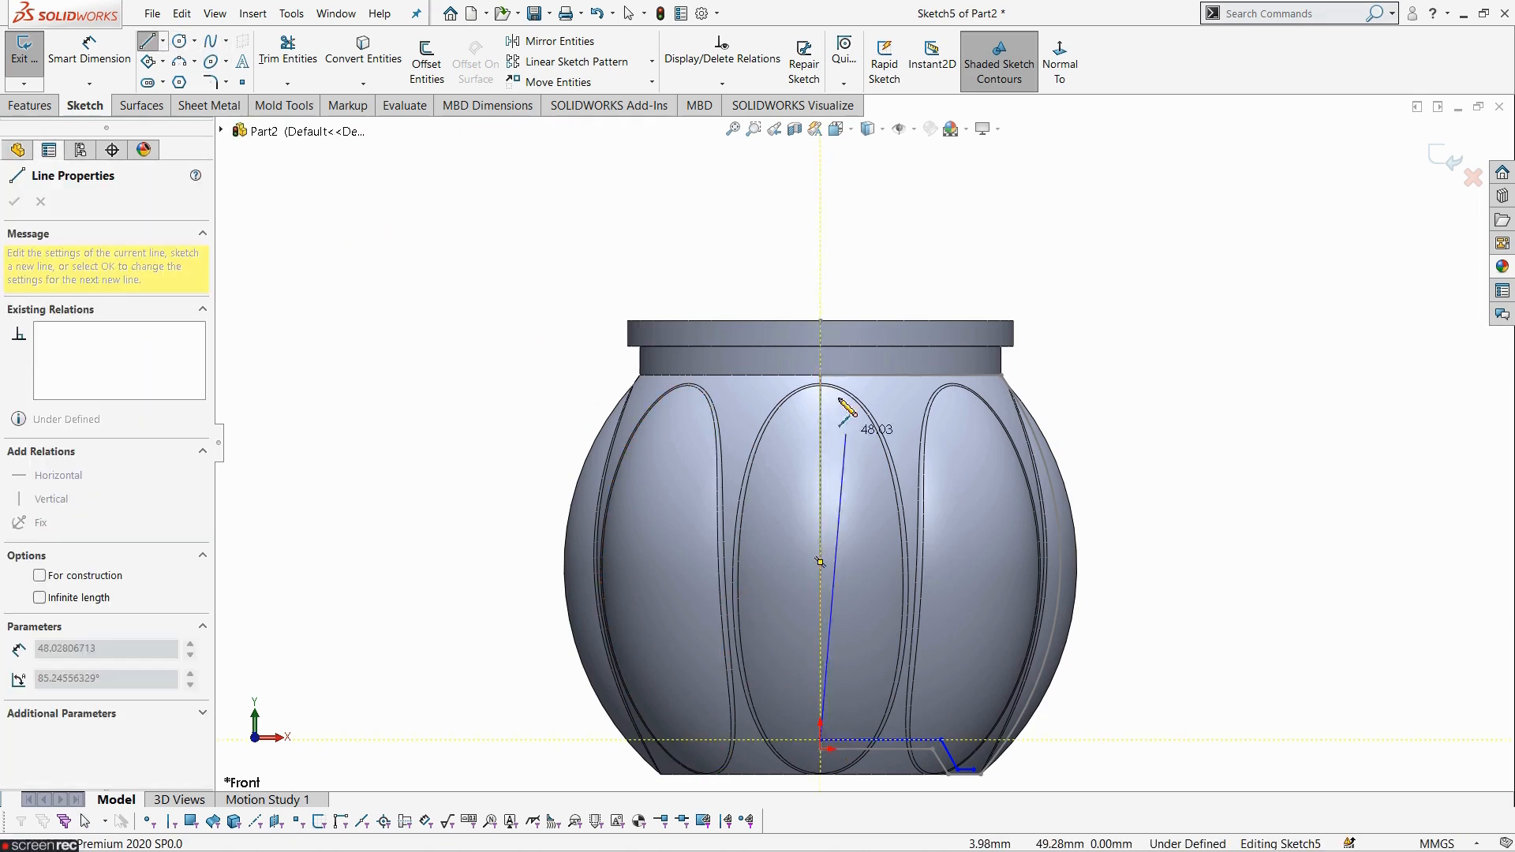
click(821, 320)
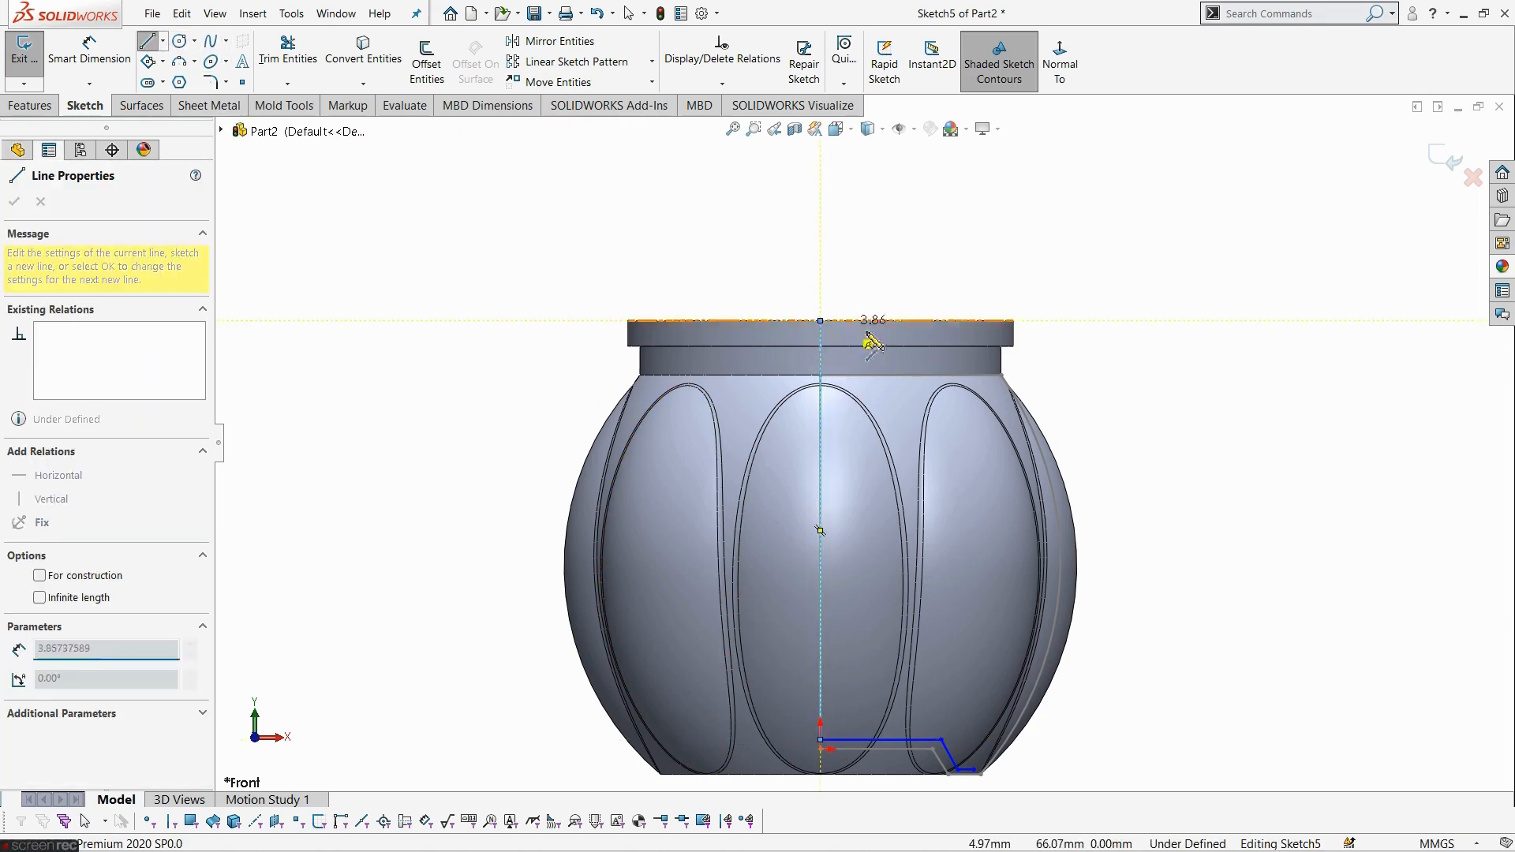
click(976, 320)
scroll(1018, 383, down, 3)
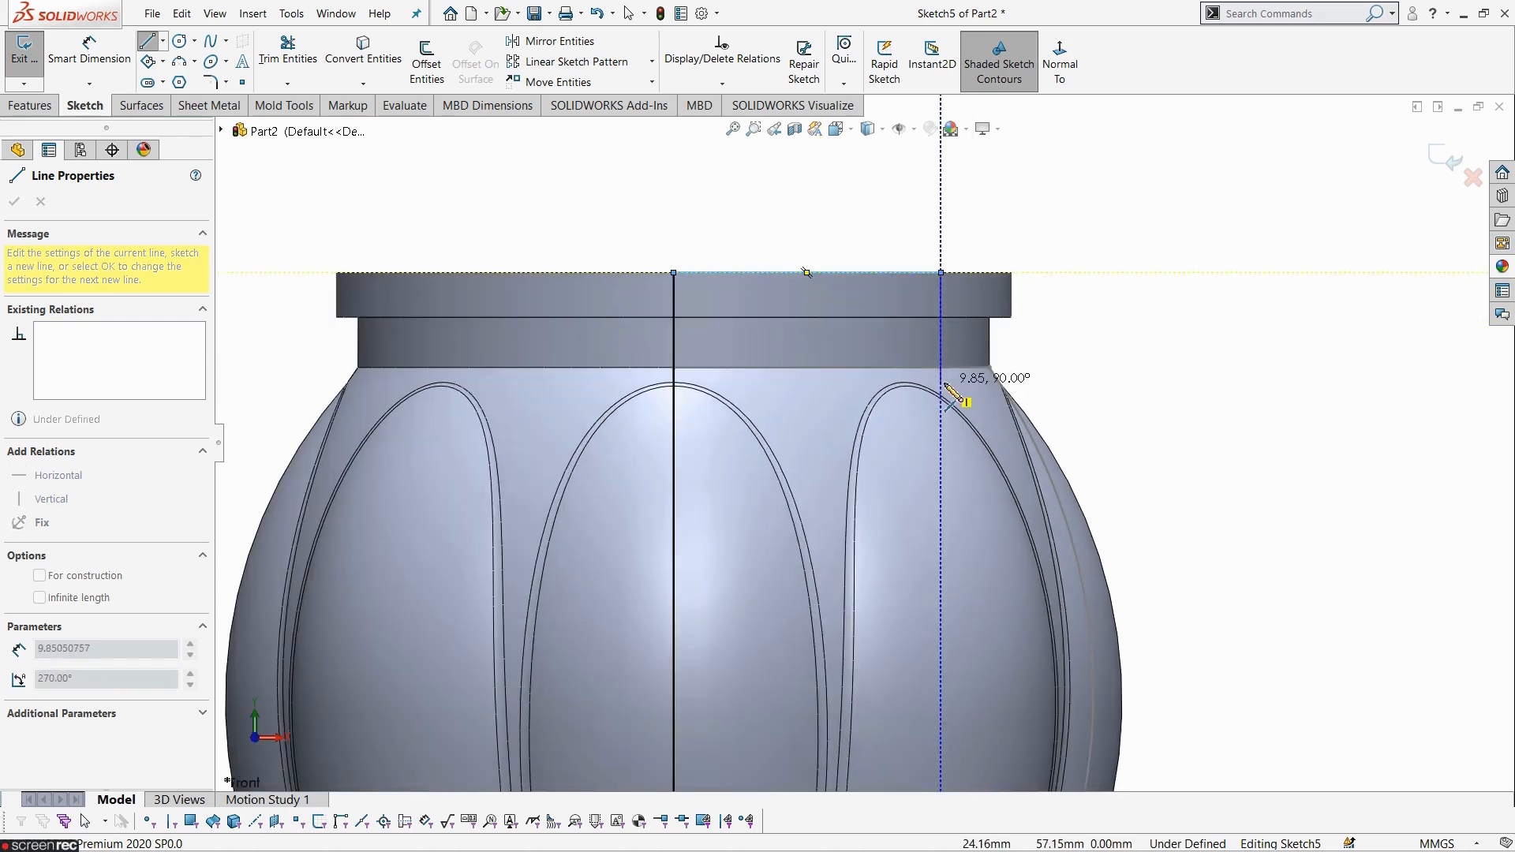
click(953, 391)
key(Escape)
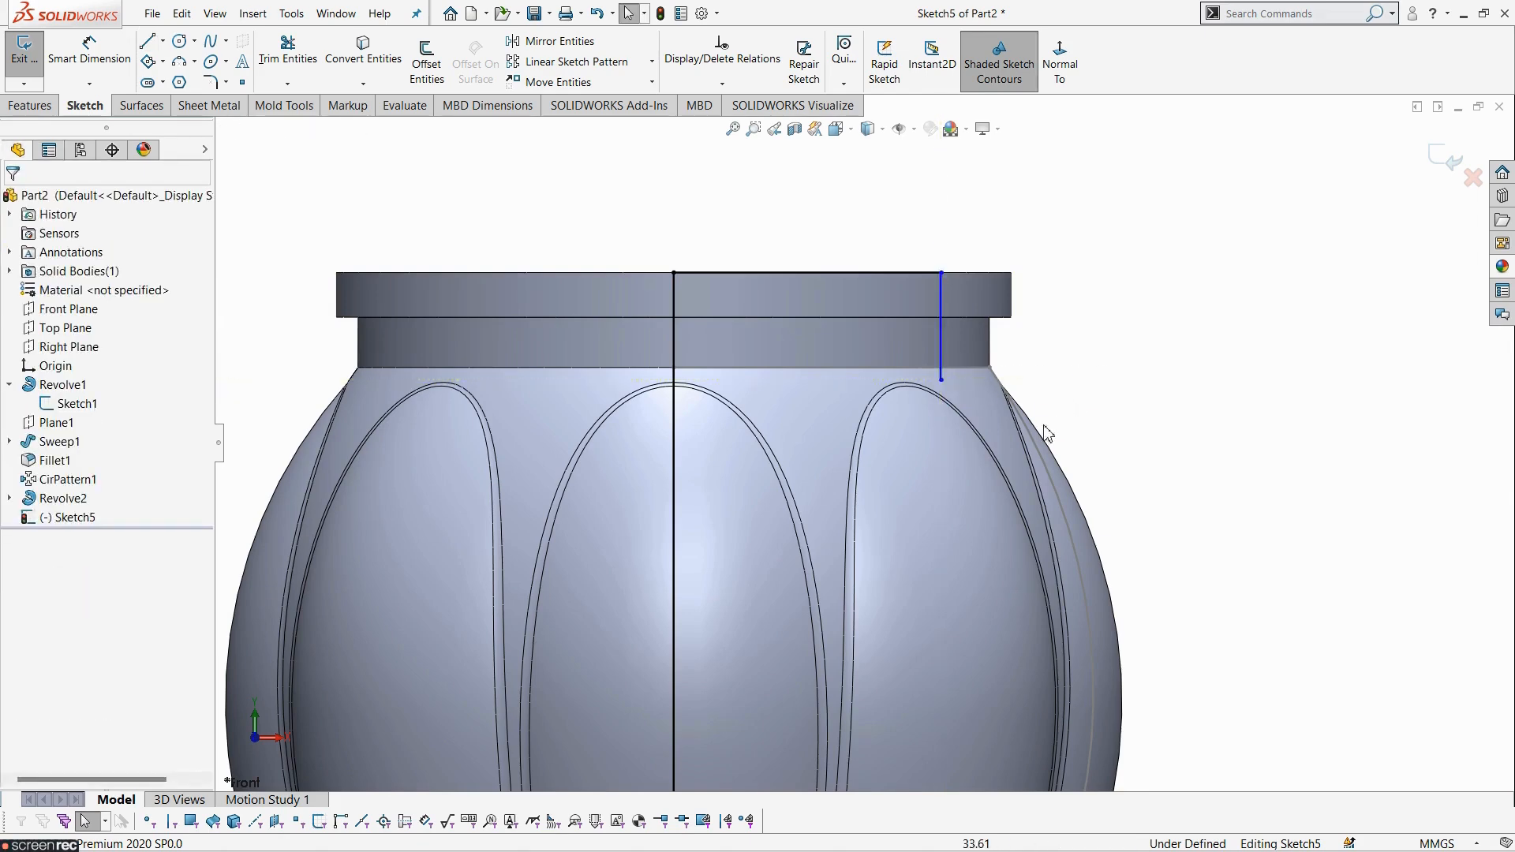
- Close the cavity profile with an outward-bulging three-point arc from the neck line's lower end to the floor profile's outer end, inside the jar wall
scroll(1007, 458, up, 3)
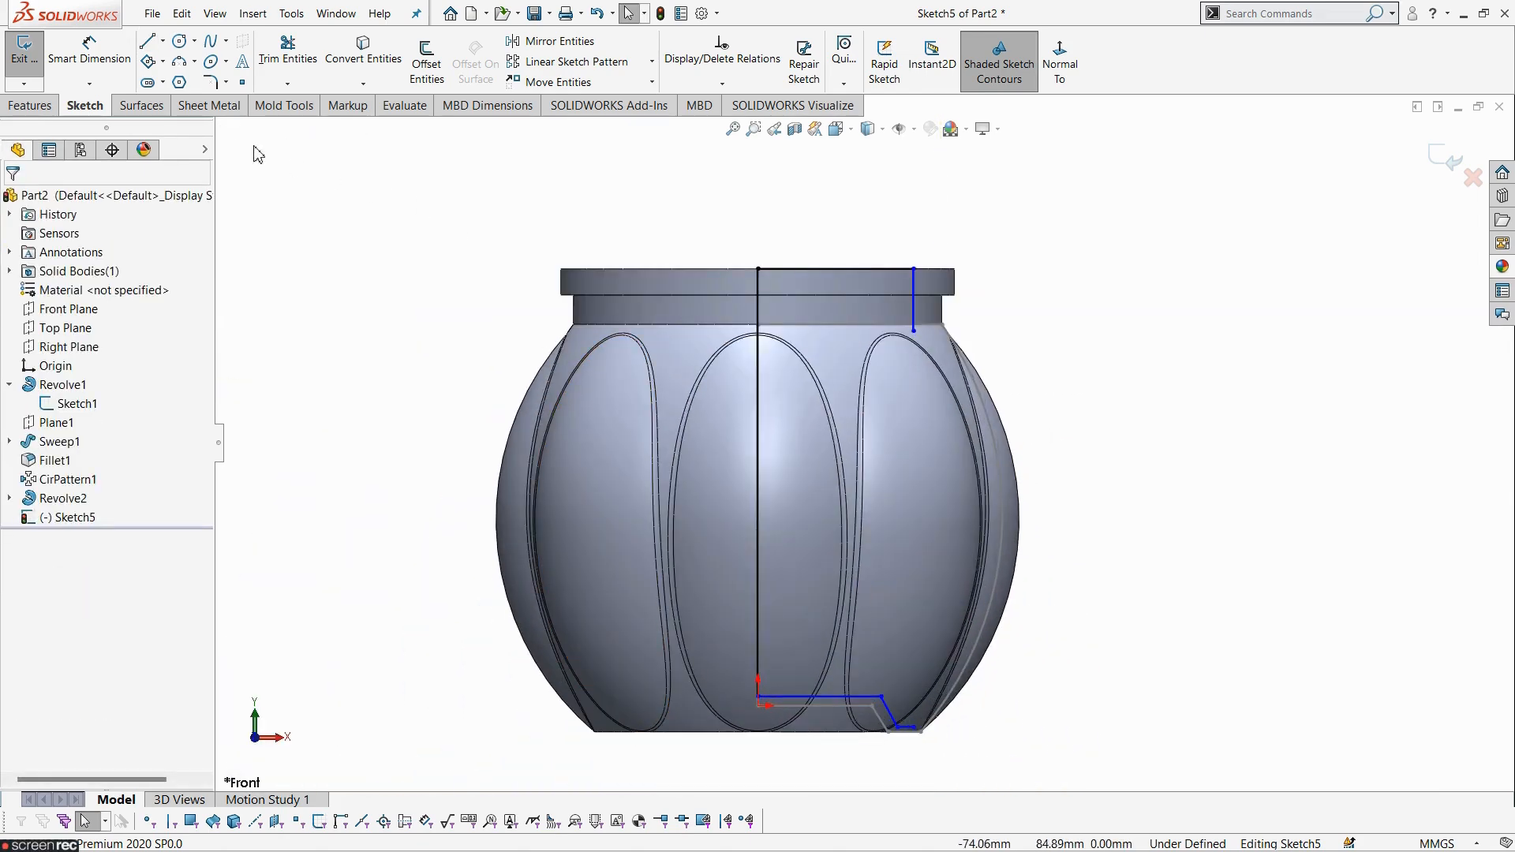
click(180, 62)
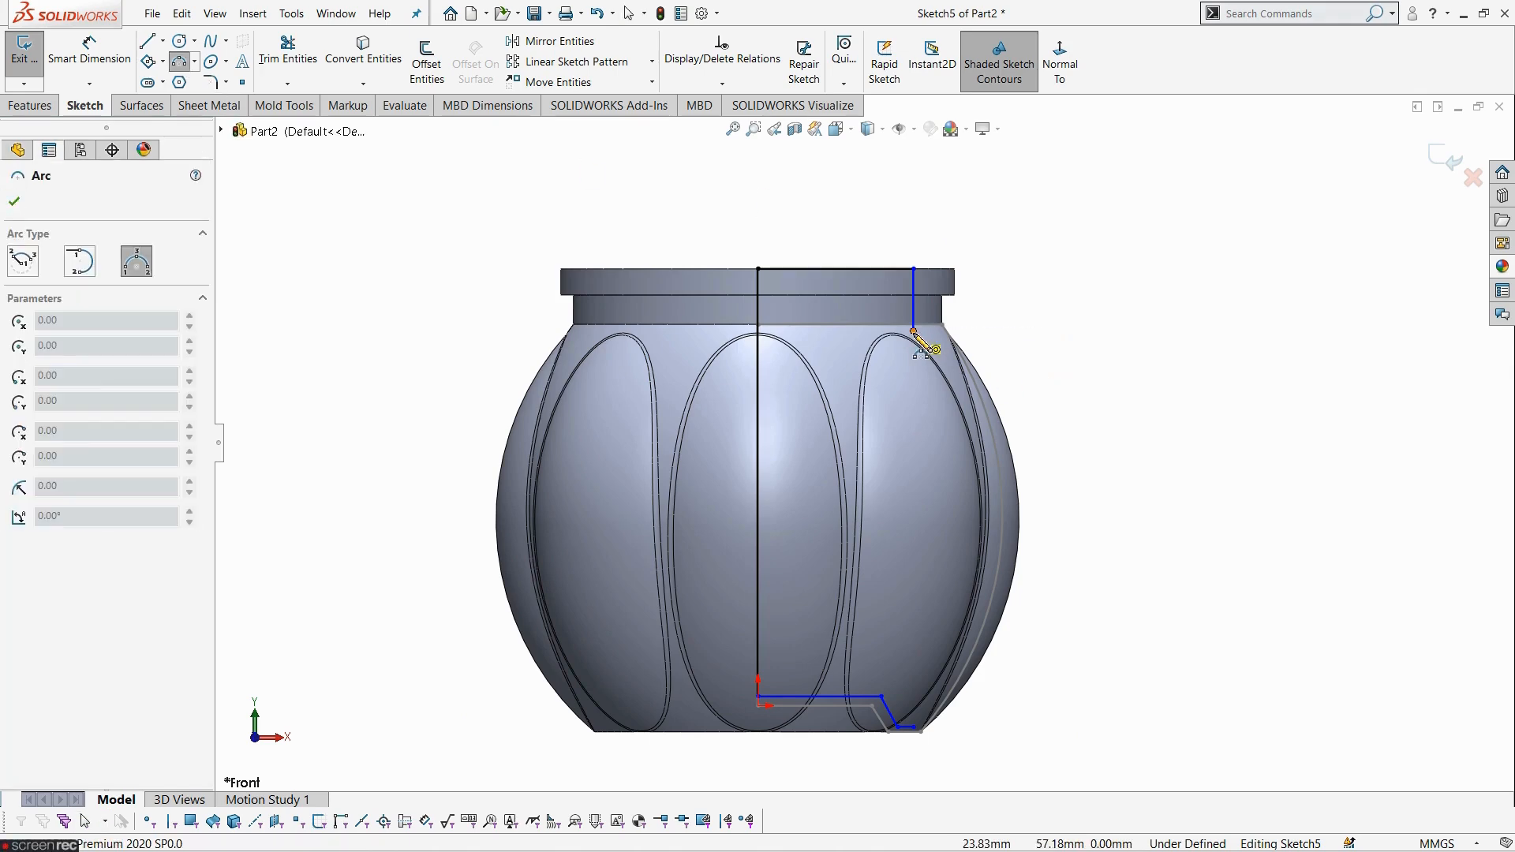
click(914, 332)
scroll(903, 785, down, 3)
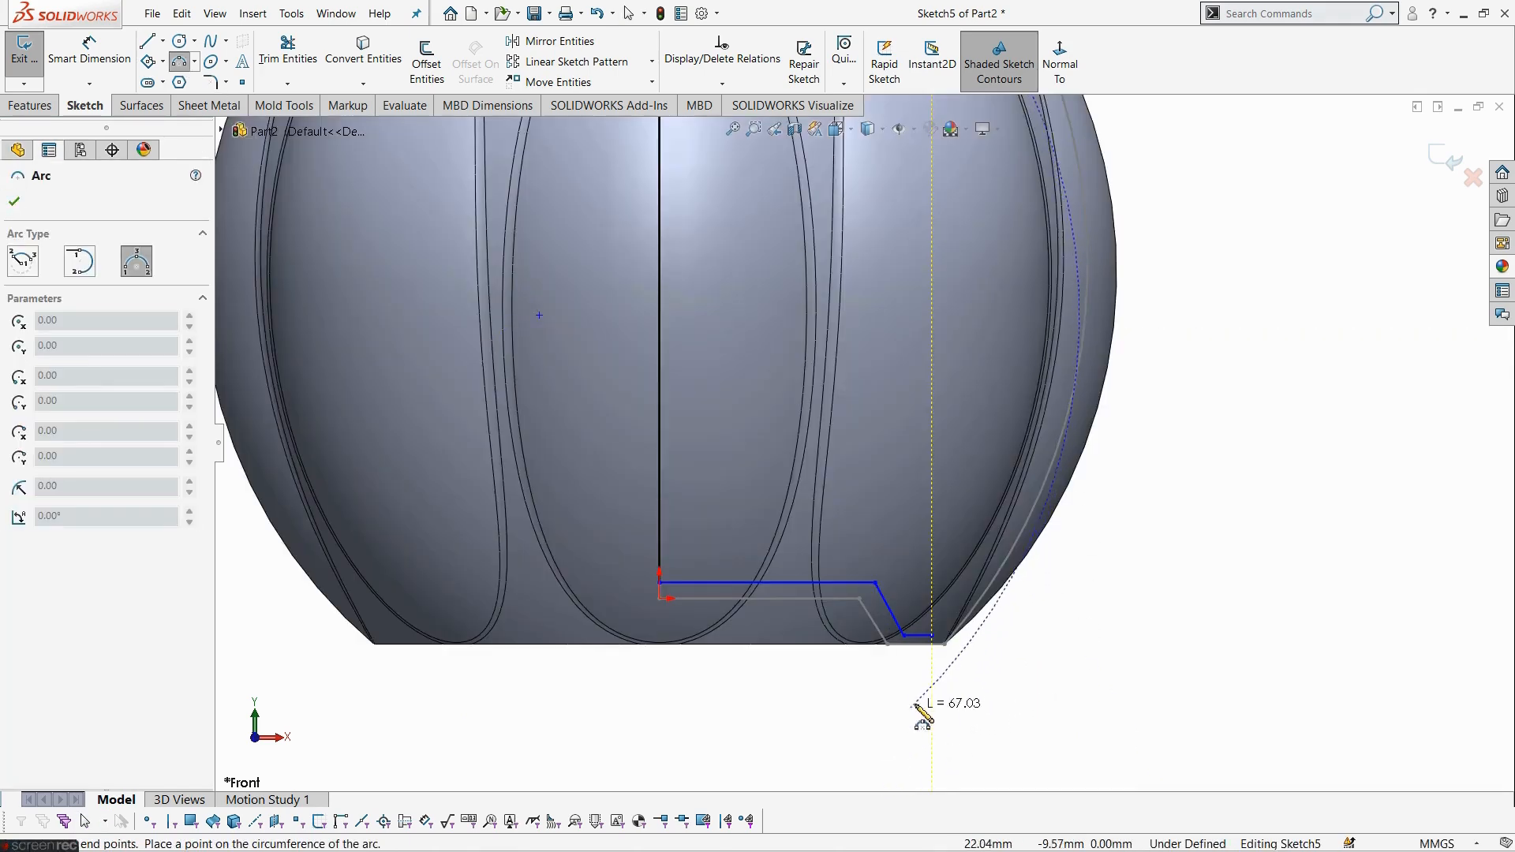
click(934, 636)
scroll(978, 438, up, 3)
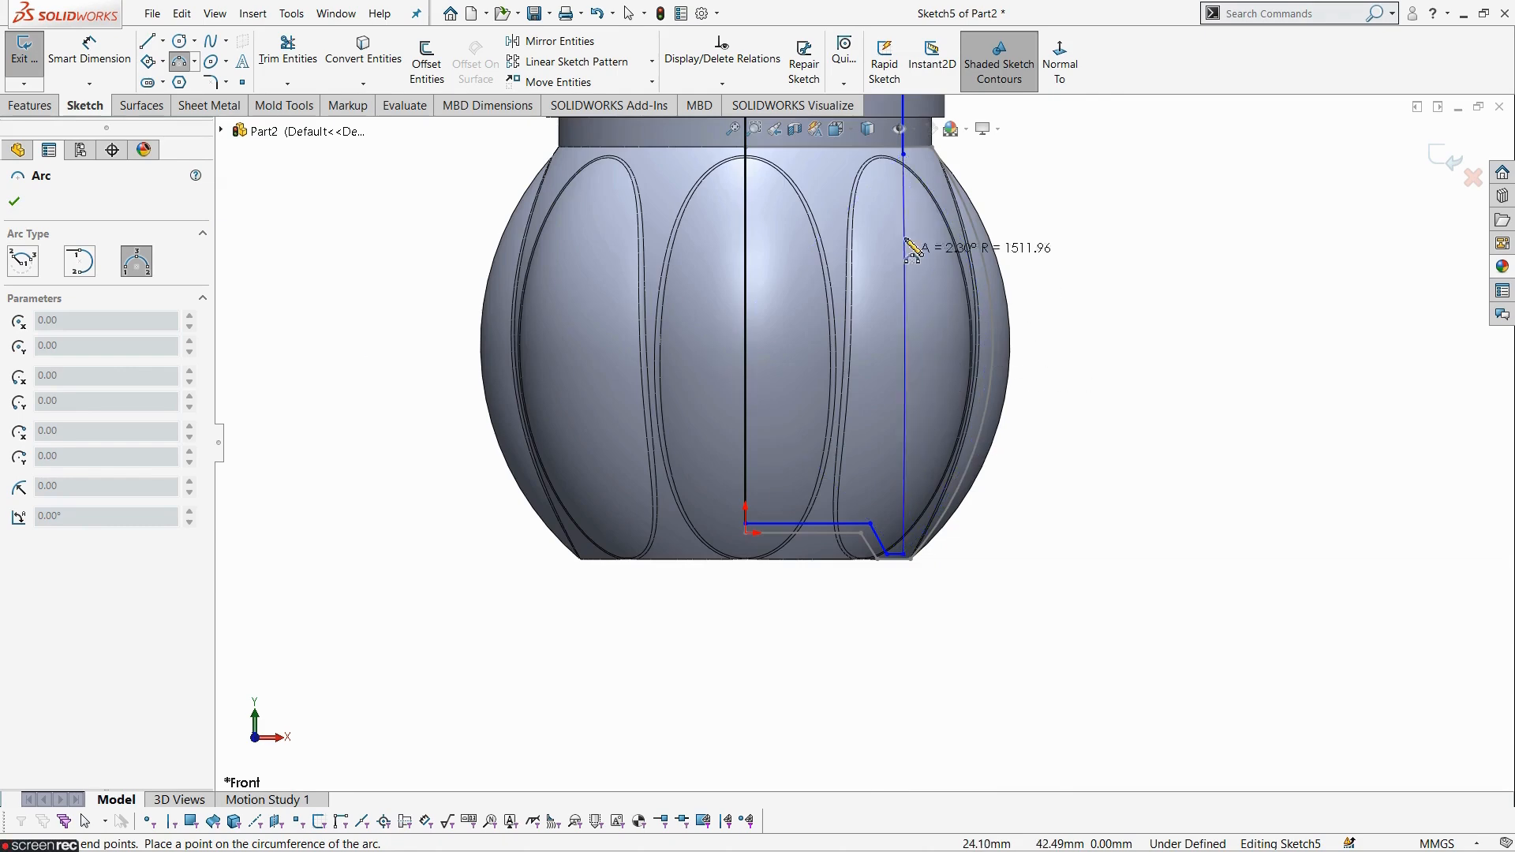
scroll(927, 284, up, 2)
scroll(912, 315, down, 3)
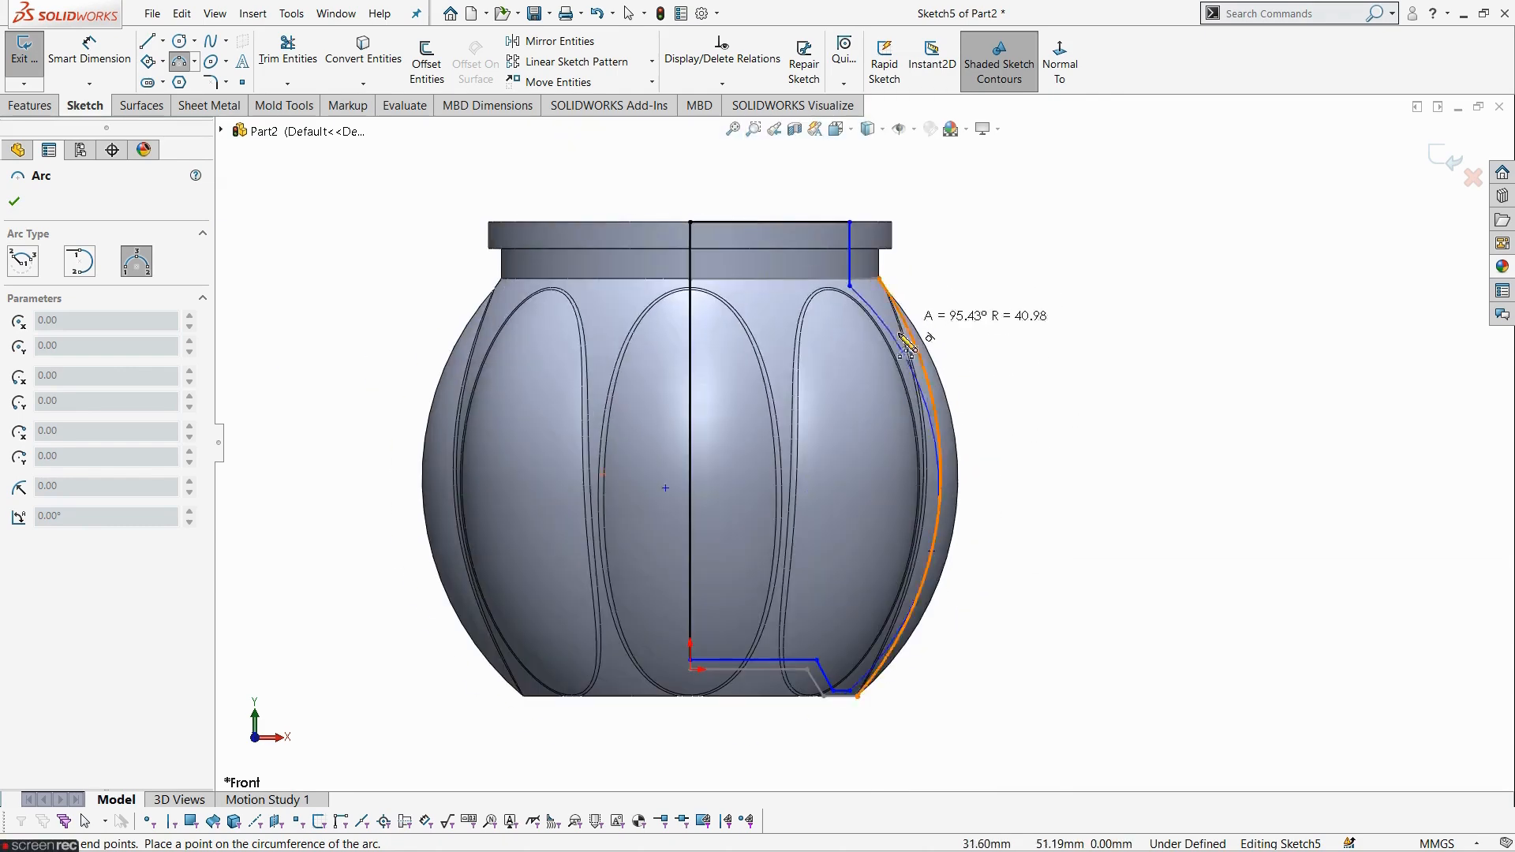
click(905, 434)
key(Escape)
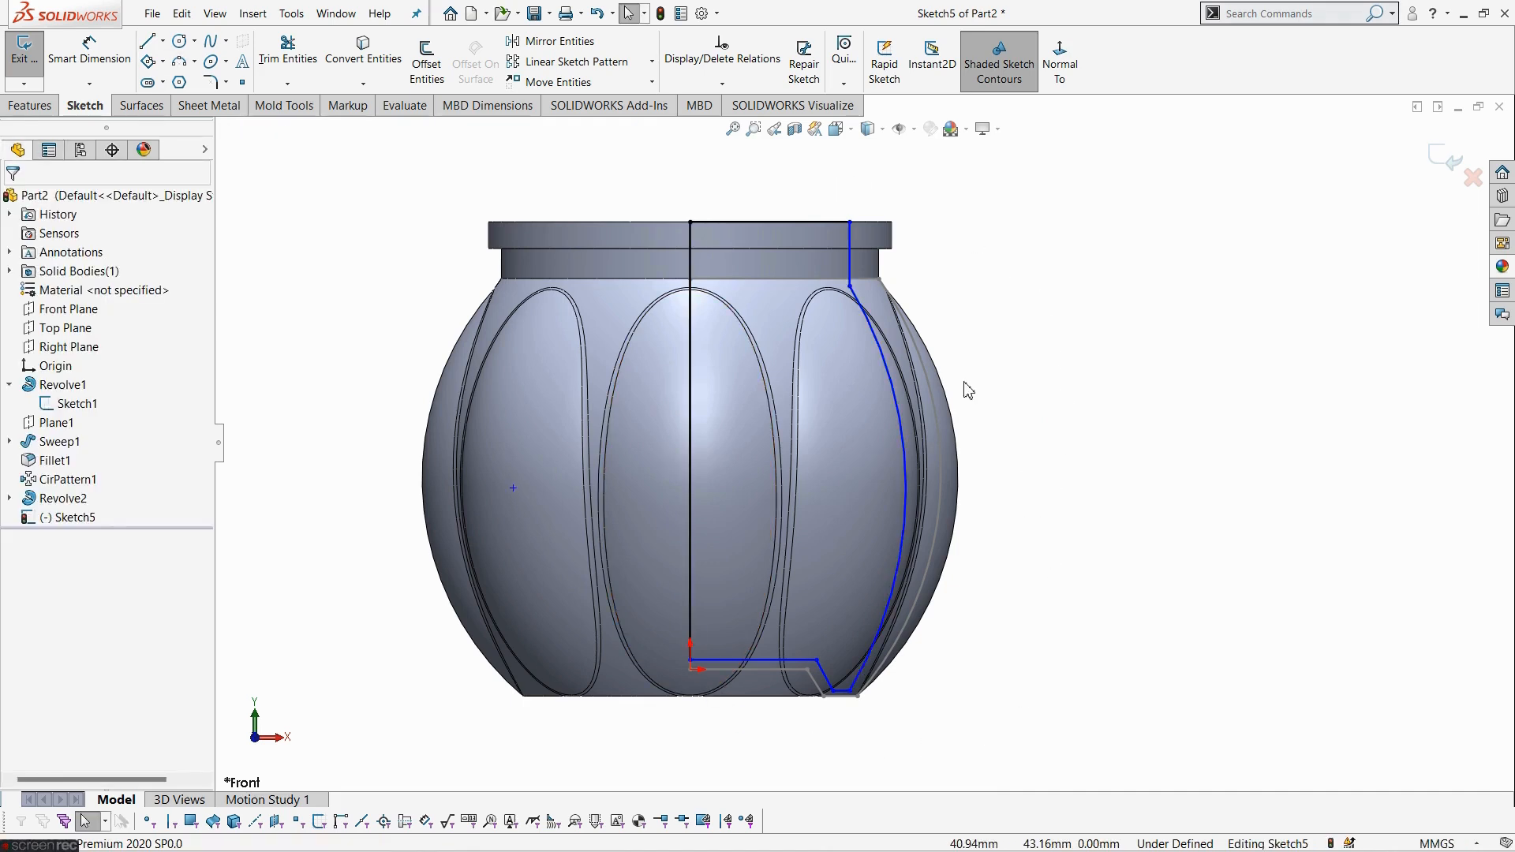
- Dimension the cavity profile's upper horizontal line as 24.25 mm
scroll(748, 671, up, 1)
scroll(683, 484, down, 1)
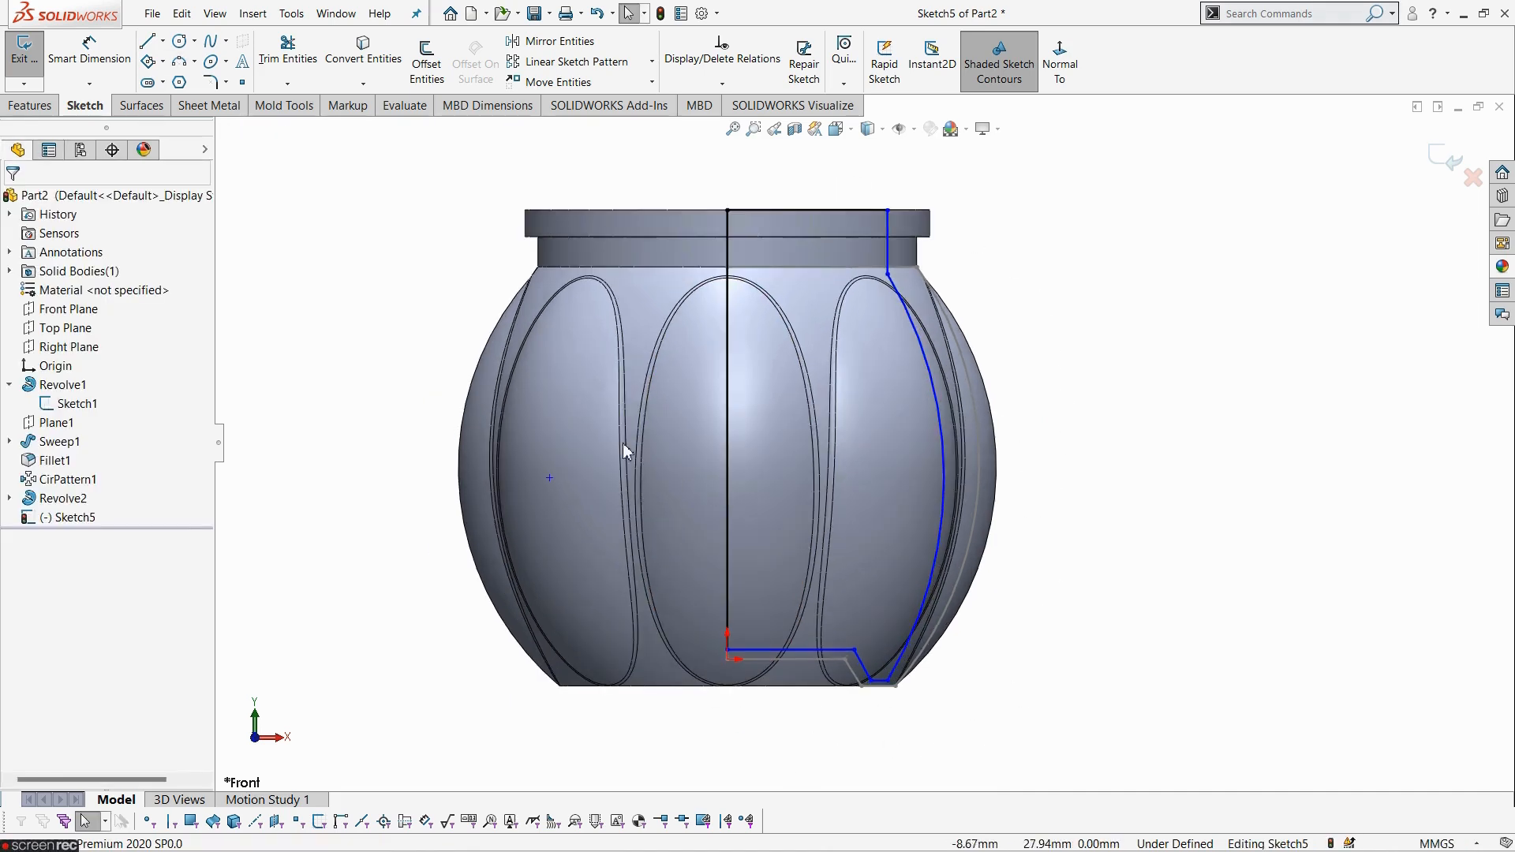
click(89, 55)
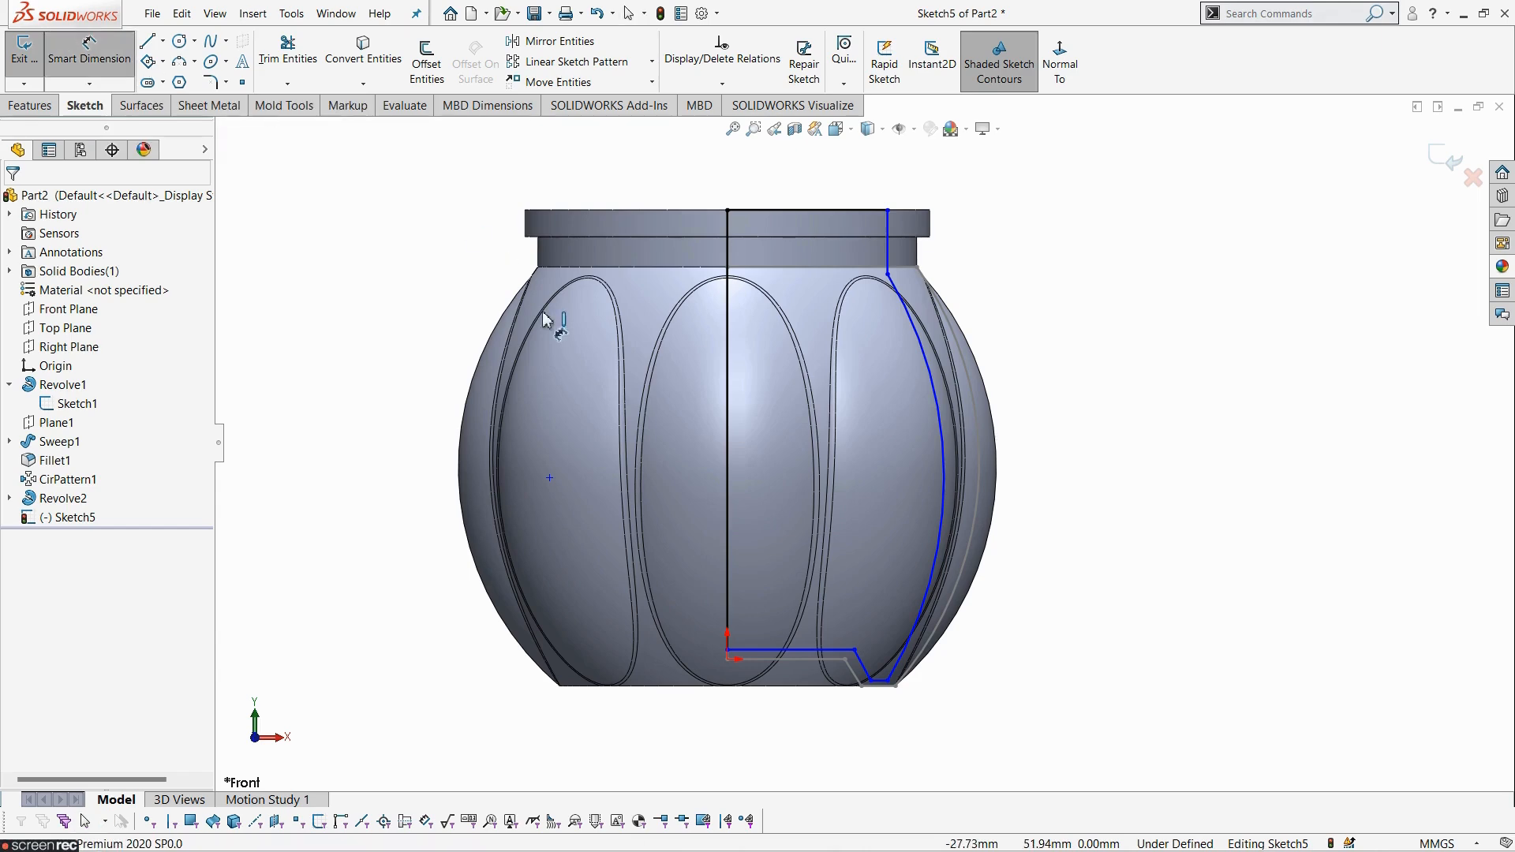
scroll(765, 237, up, 2)
scroll(762, 228, down, 2)
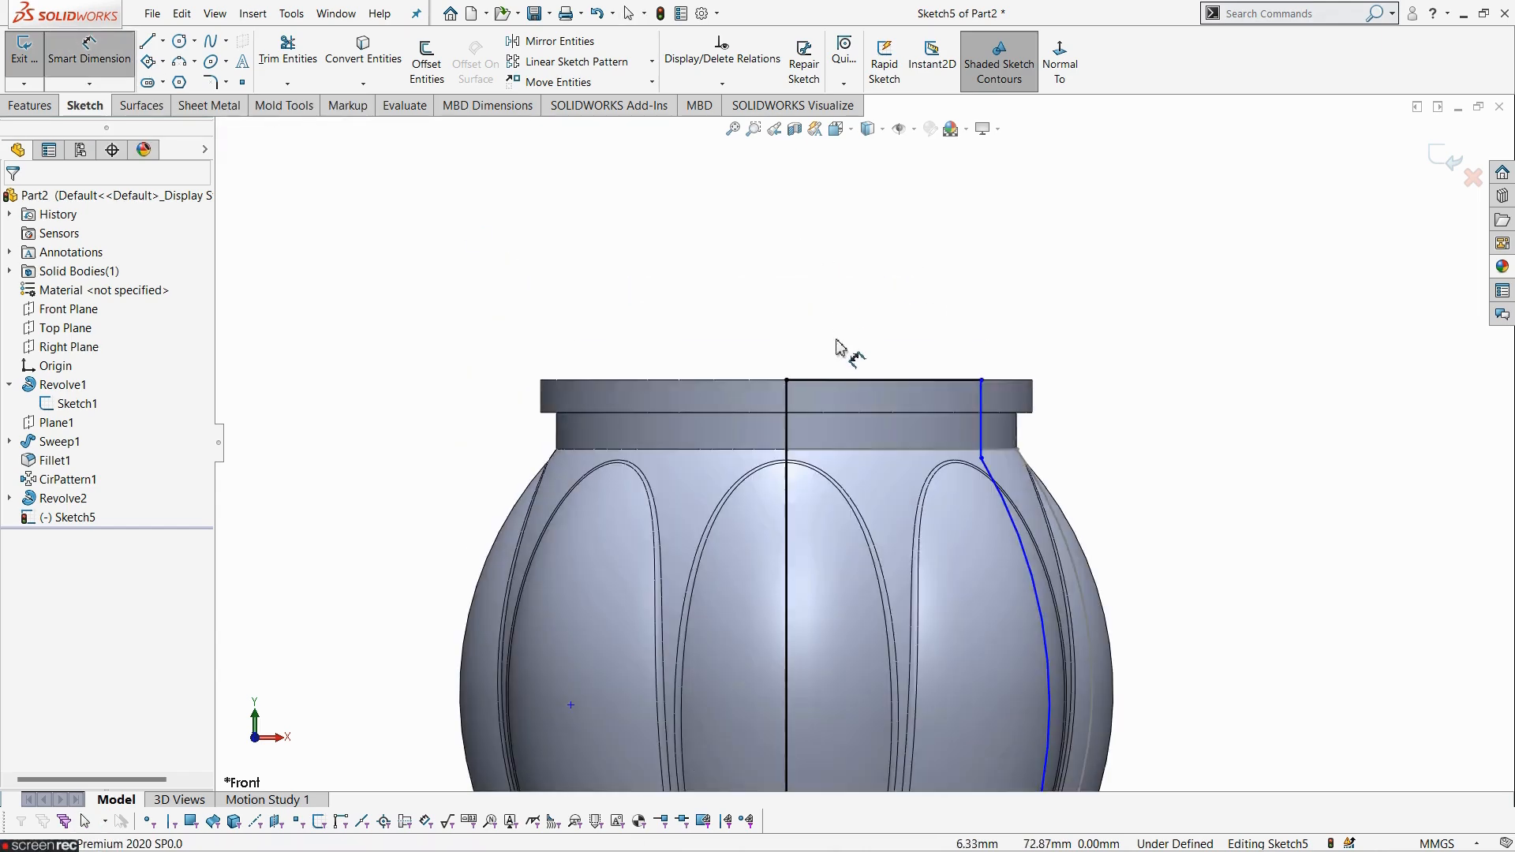
click(840, 381)
click(862, 337)
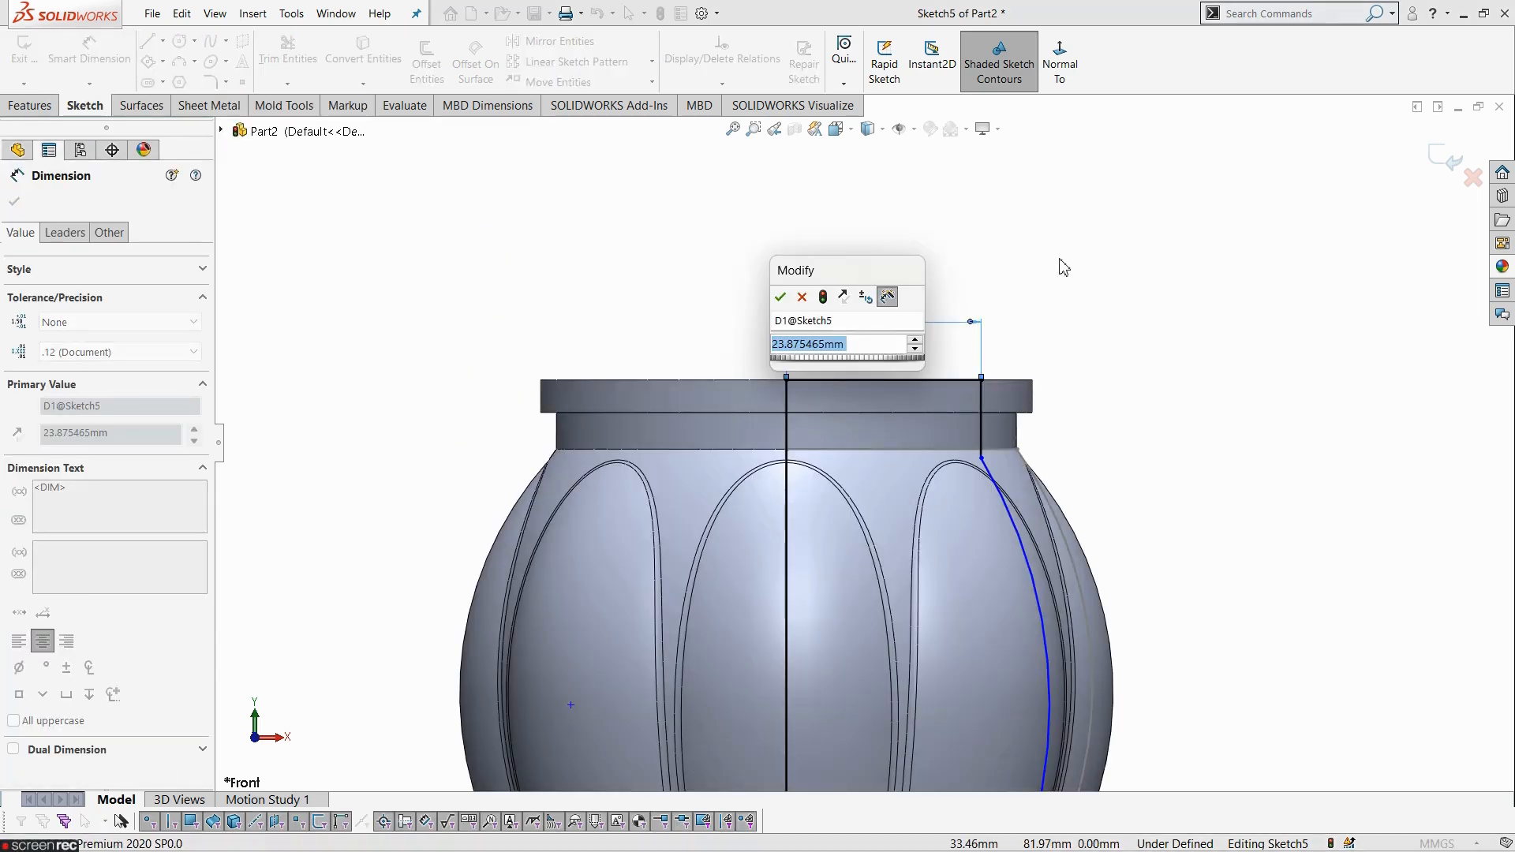
text(24)
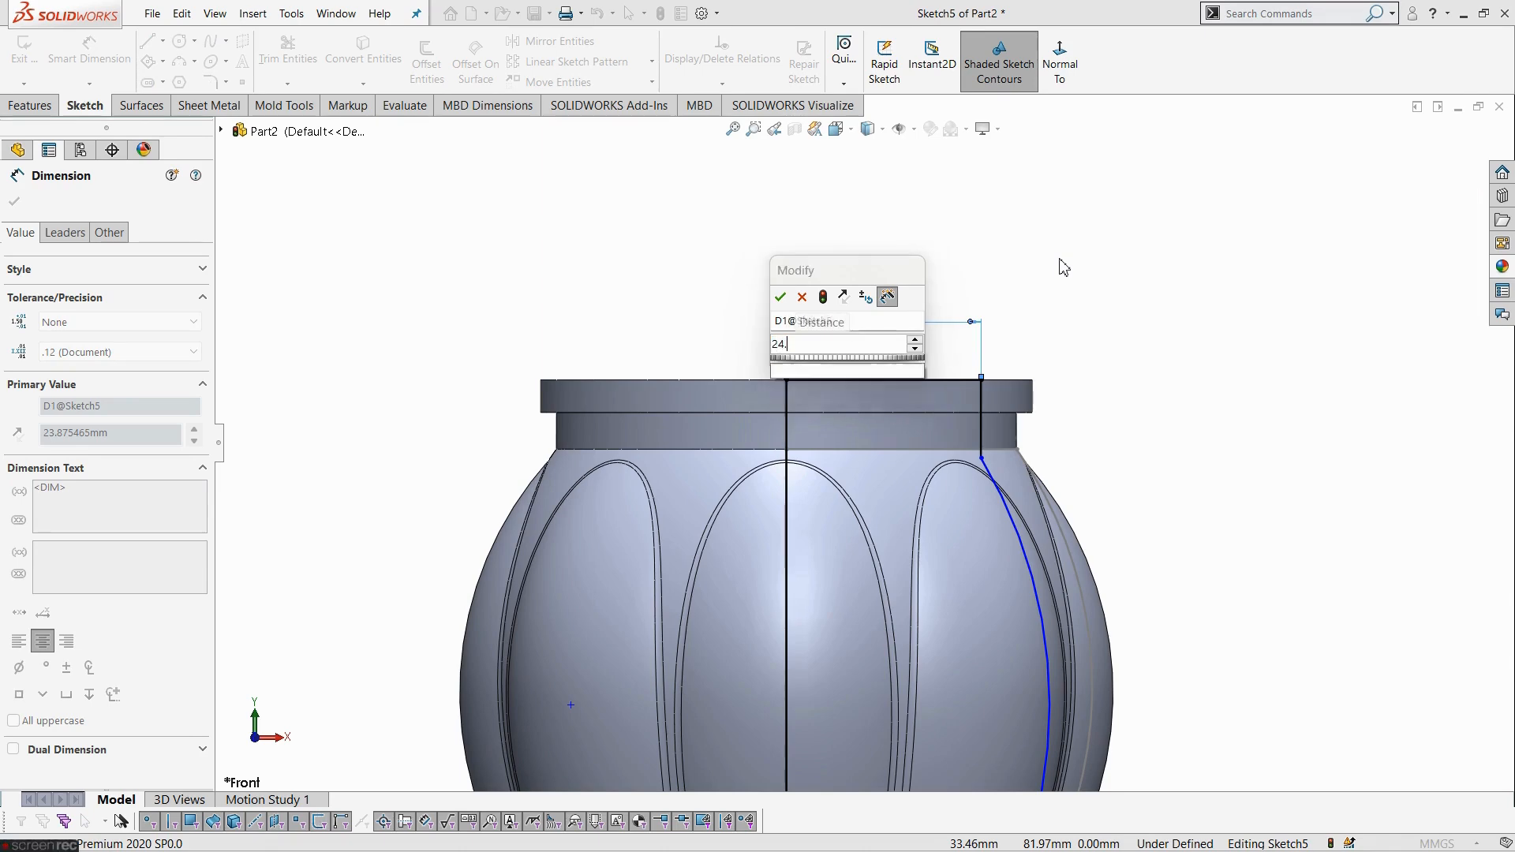
text(.25)
key(Return)
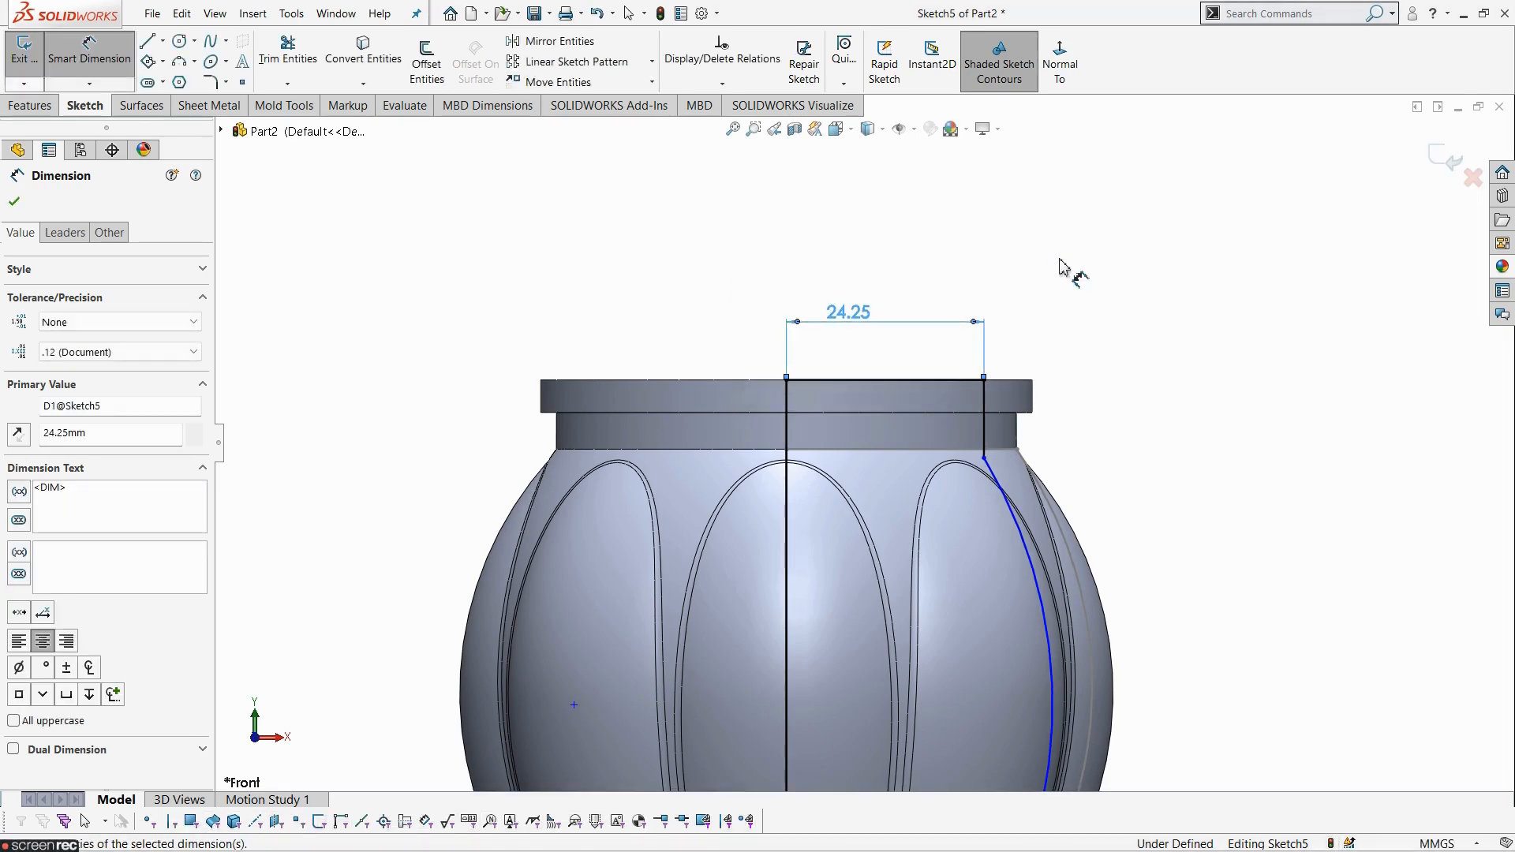
click(1095, 283)
- Dimension the distance between the cavity floor line and the body's bottom line in Sketch1 as 1 mm
scroll(965, 543, up, 3)
scroll(882, 733, down, 5)
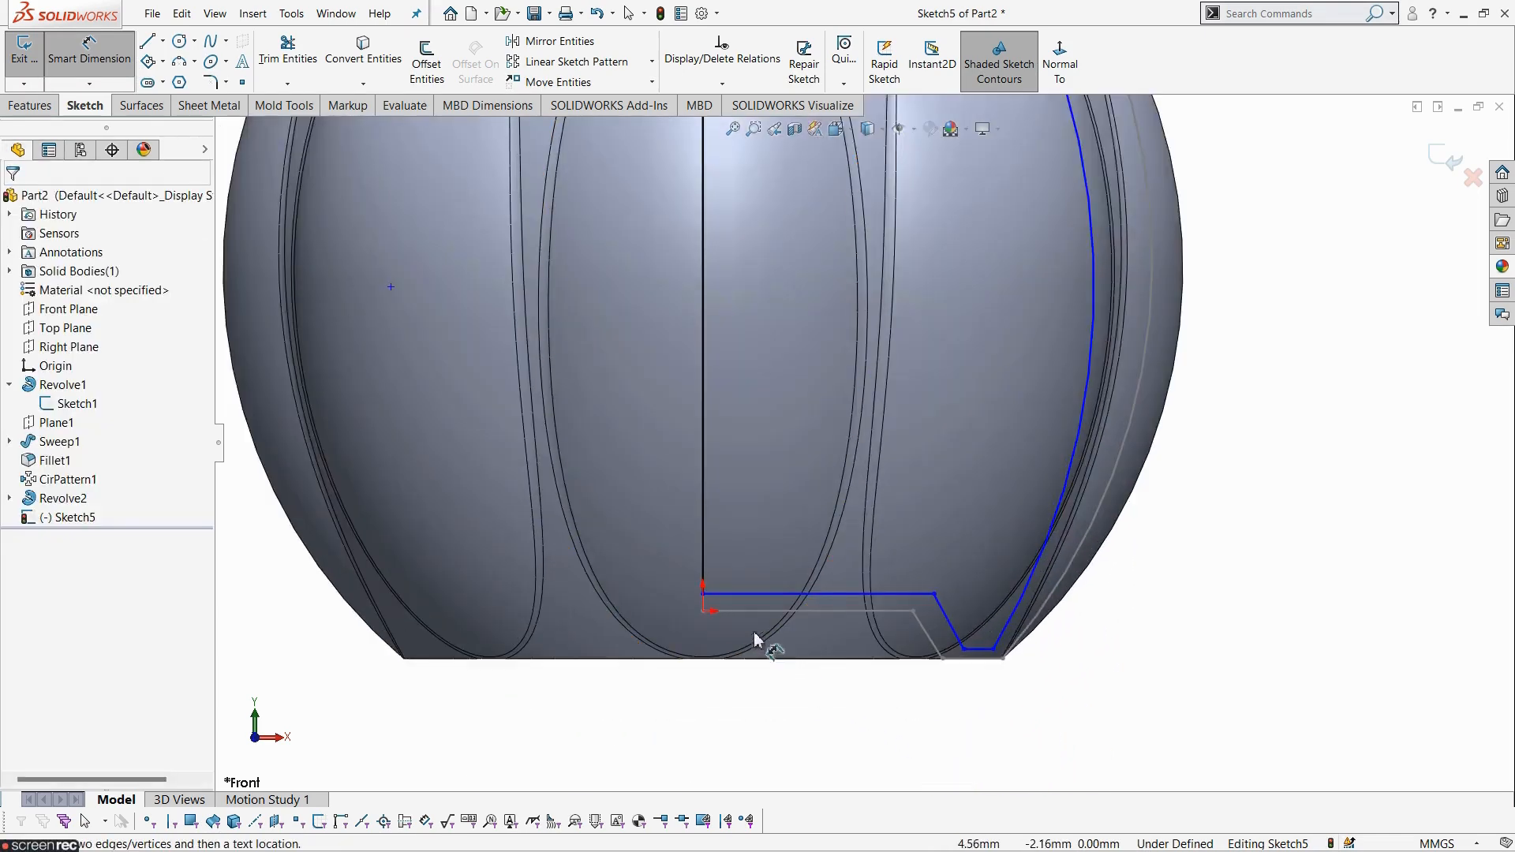
click(739, 614)
click(741, 598)
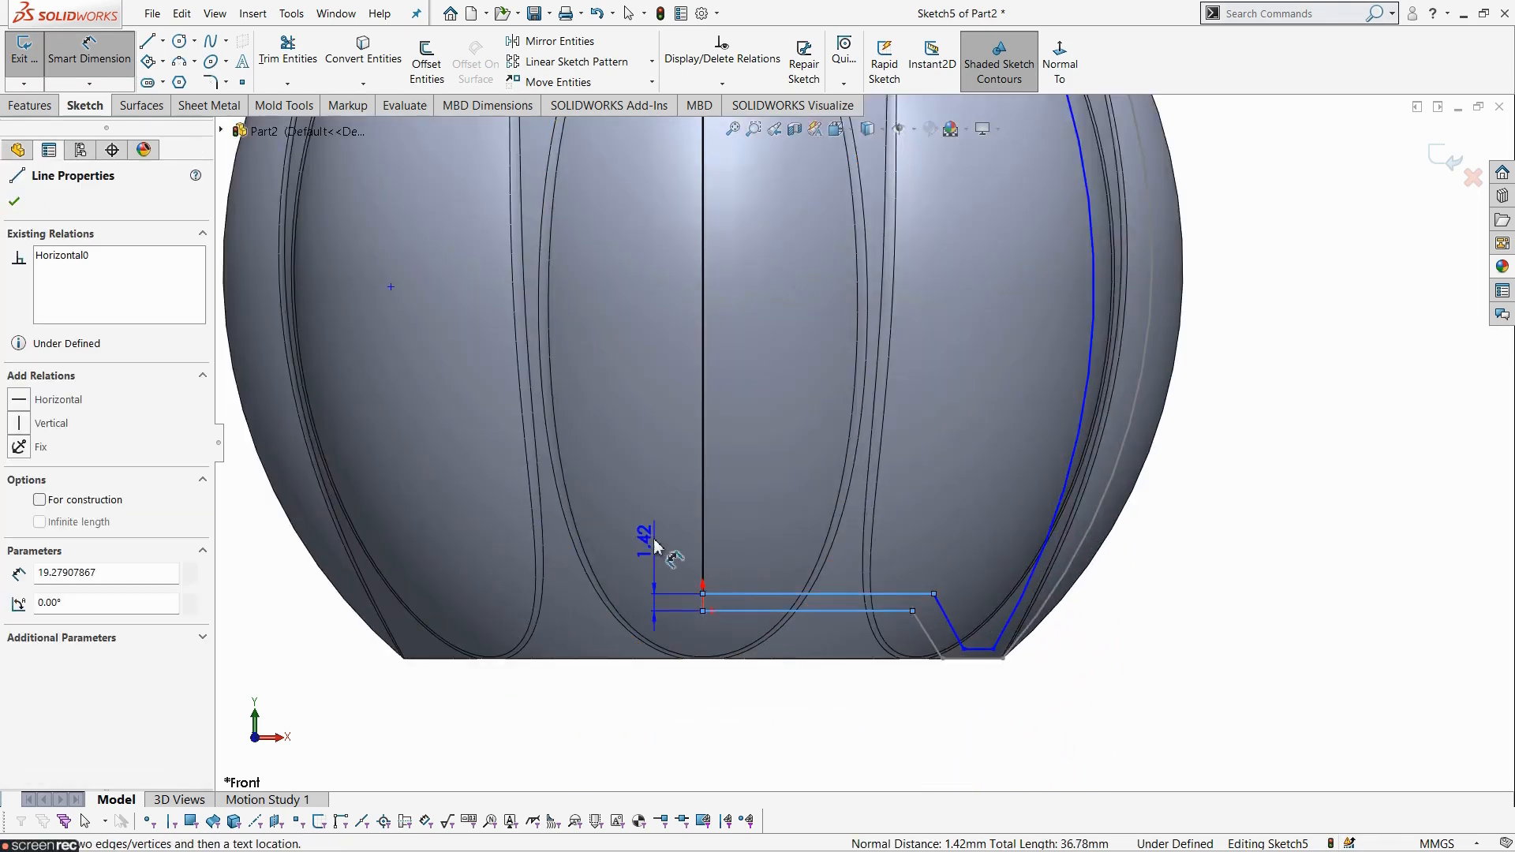
click(653, 538)
text(1)
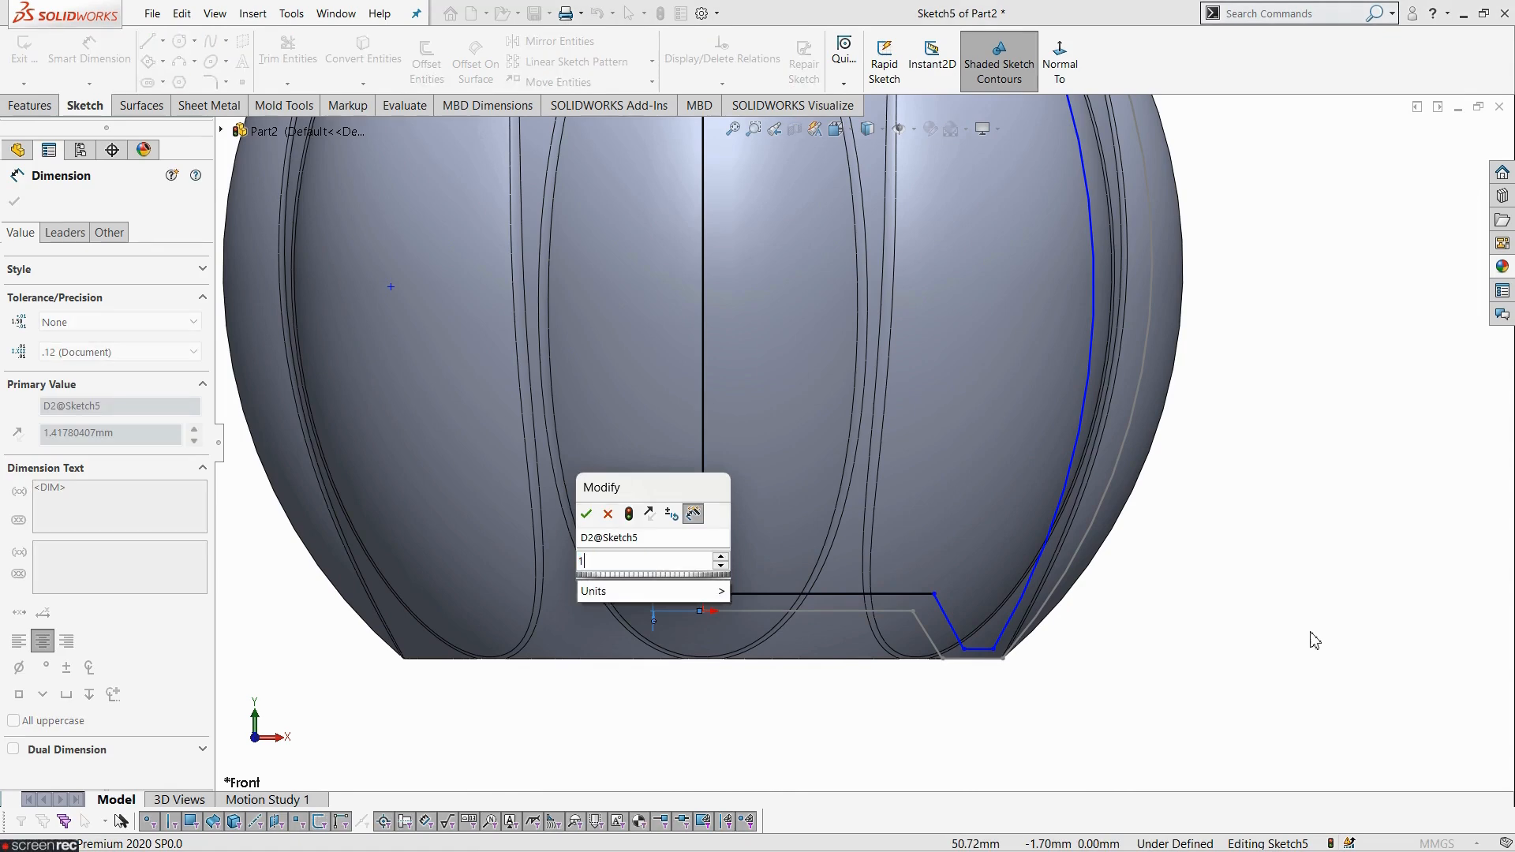
key(Return)
click(1189, 689)
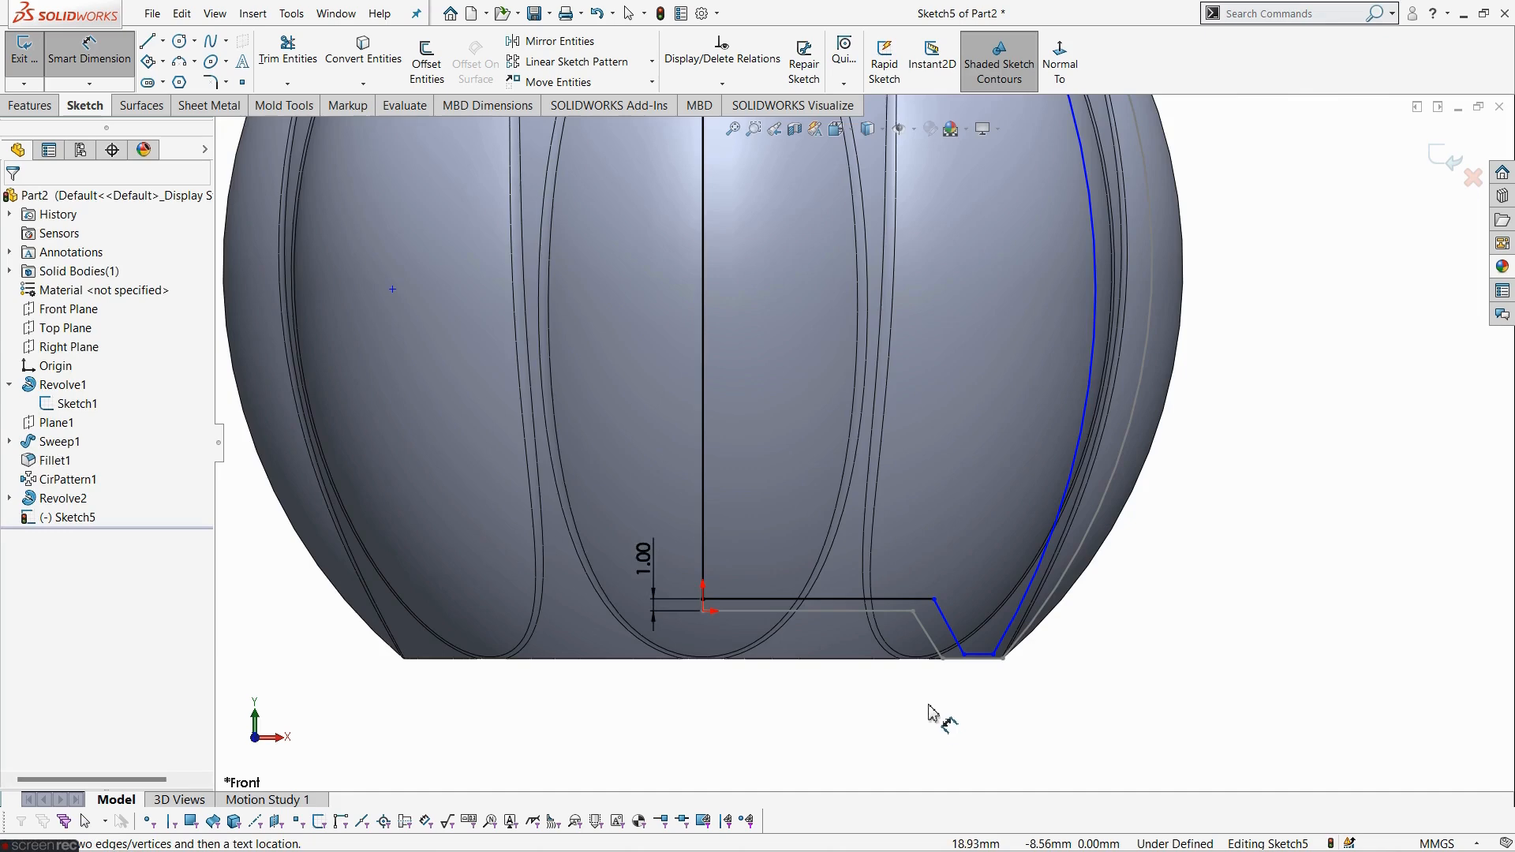
- Dimension the distance between the cavity profile's short lower horizontal line and the body's bottom line in Sketch1 as 1 mm
scroll(935, 714, down, 3)
scroll(1023, 613, down, 2)
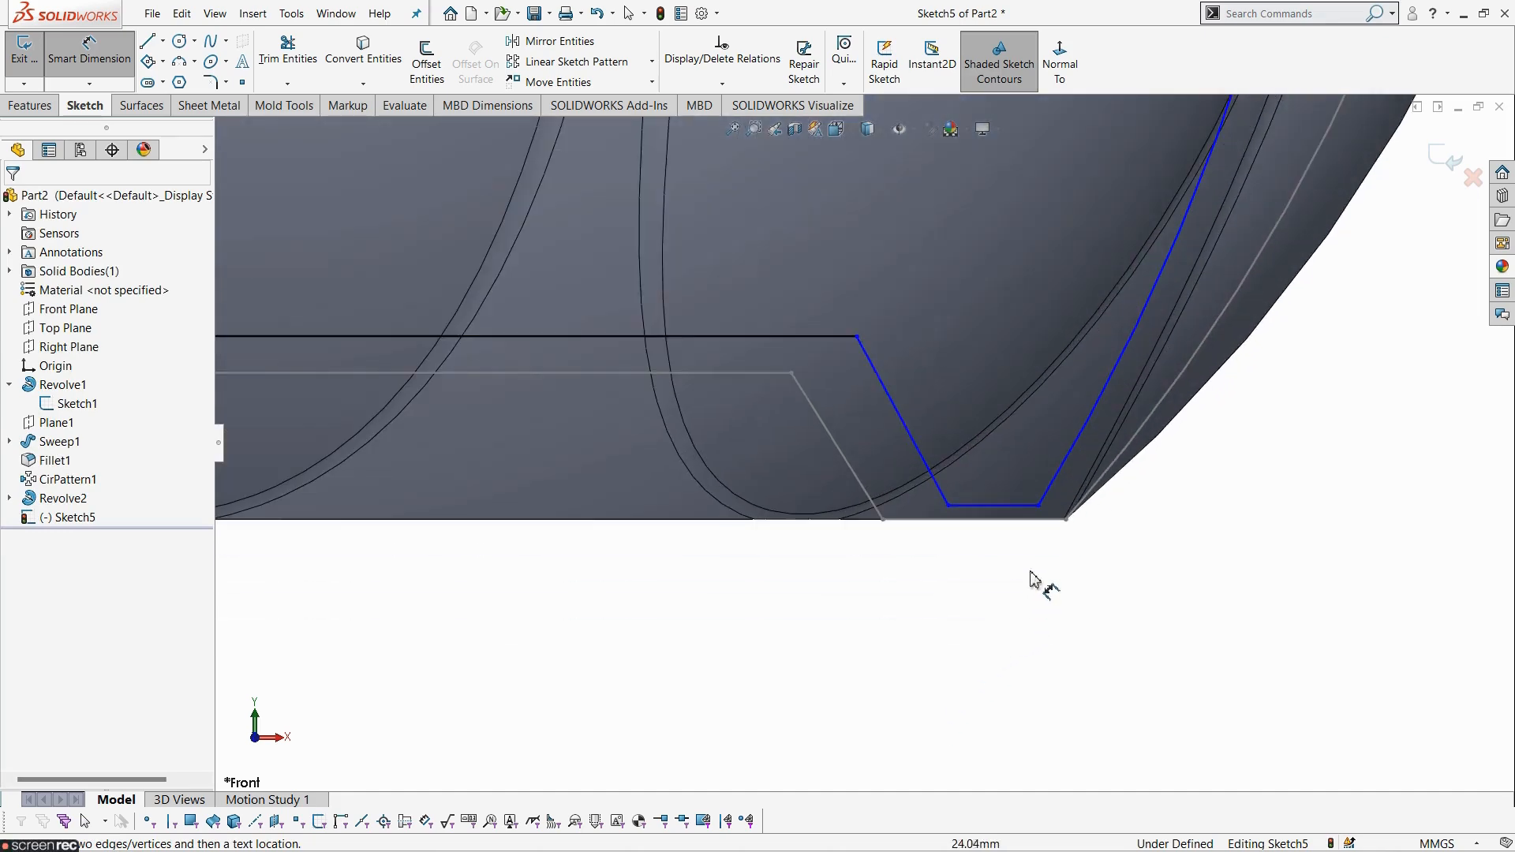
click(1023, 519)
click(984, 506)
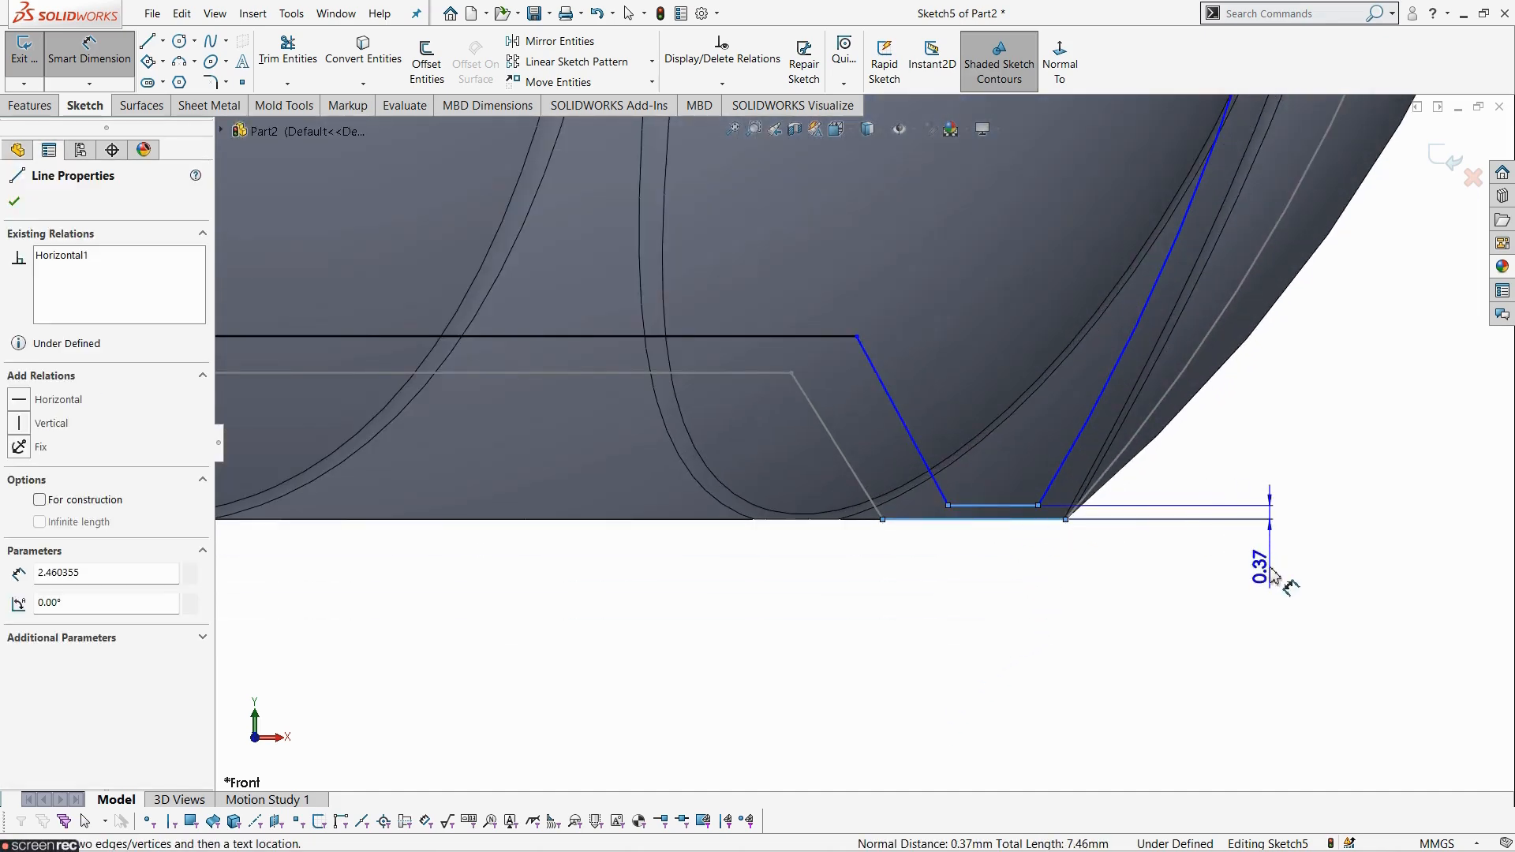
click(1286, 584)
text(1)
key(Return)
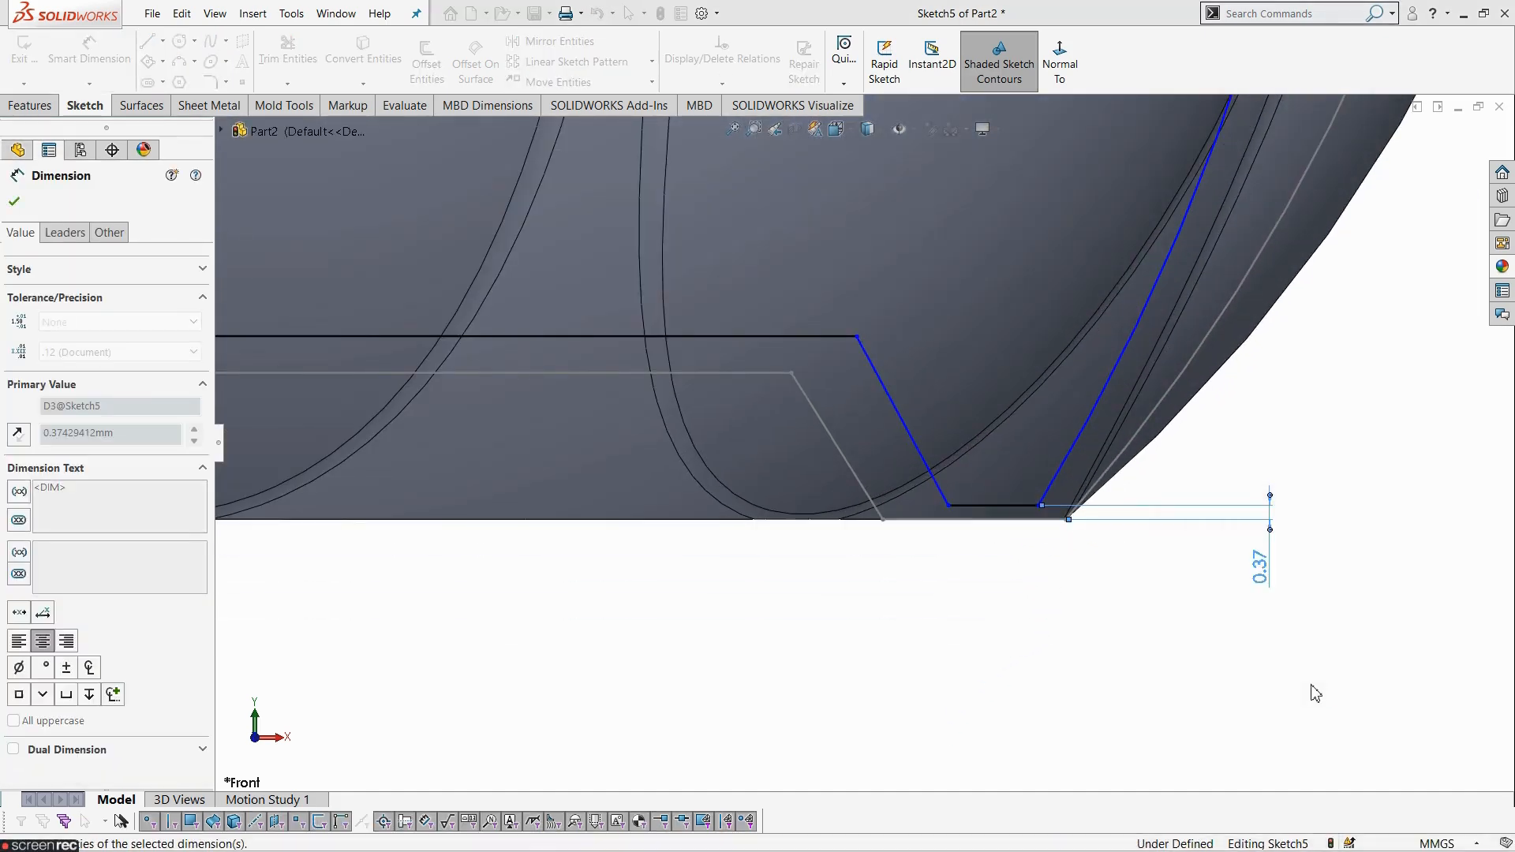
click(935, 667)
- Dimension the horizontal offset between the cavity floor line's outer end and the matching recess corner in Sketch1 as 1 mm
scroll(858, 659, up, 7)
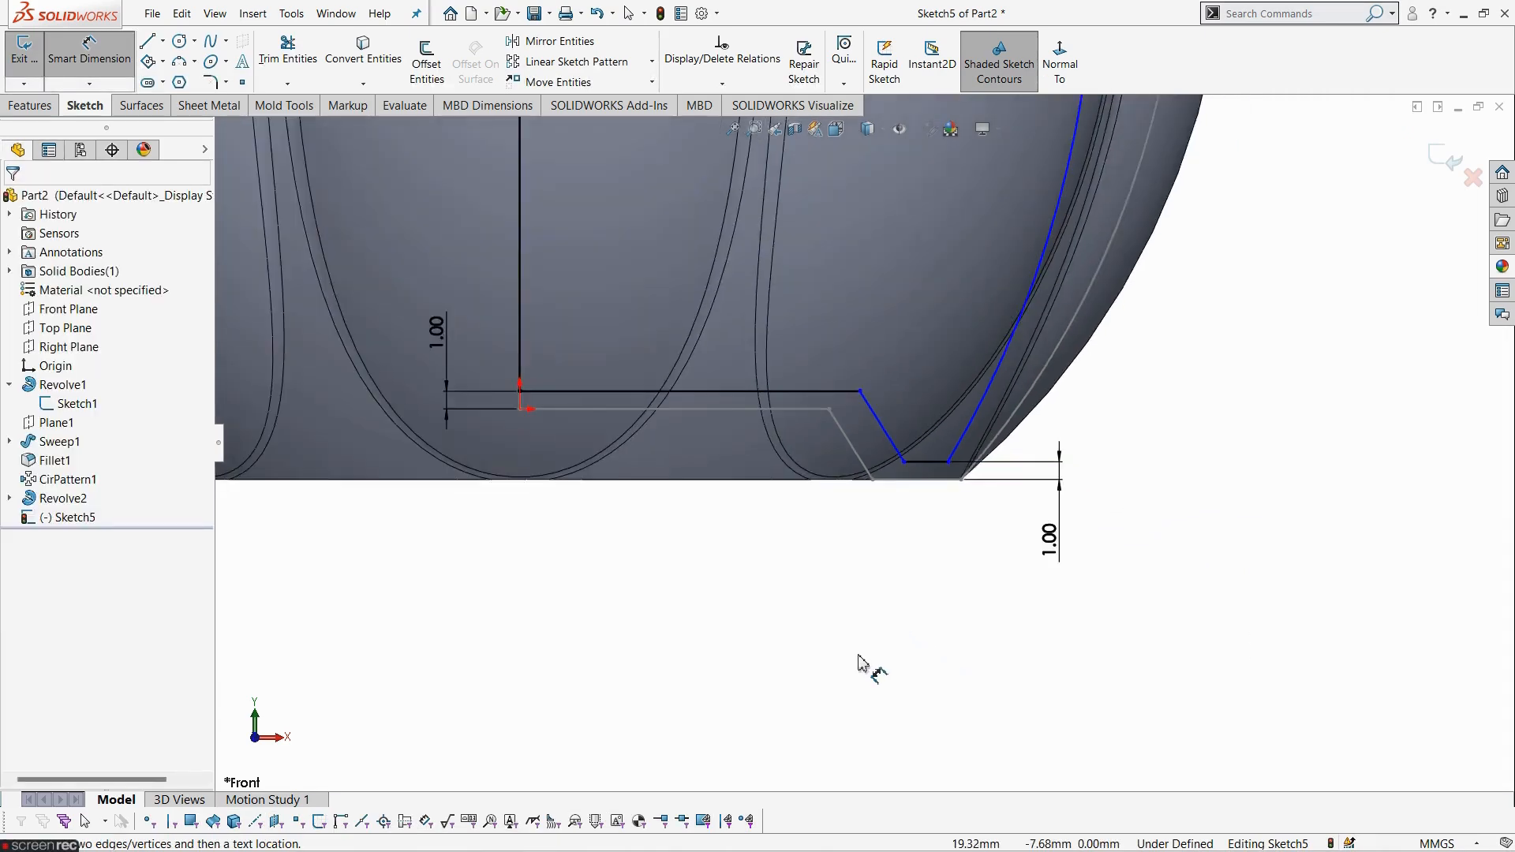
scroll(860, 406, down, 3)
click(869, 523)
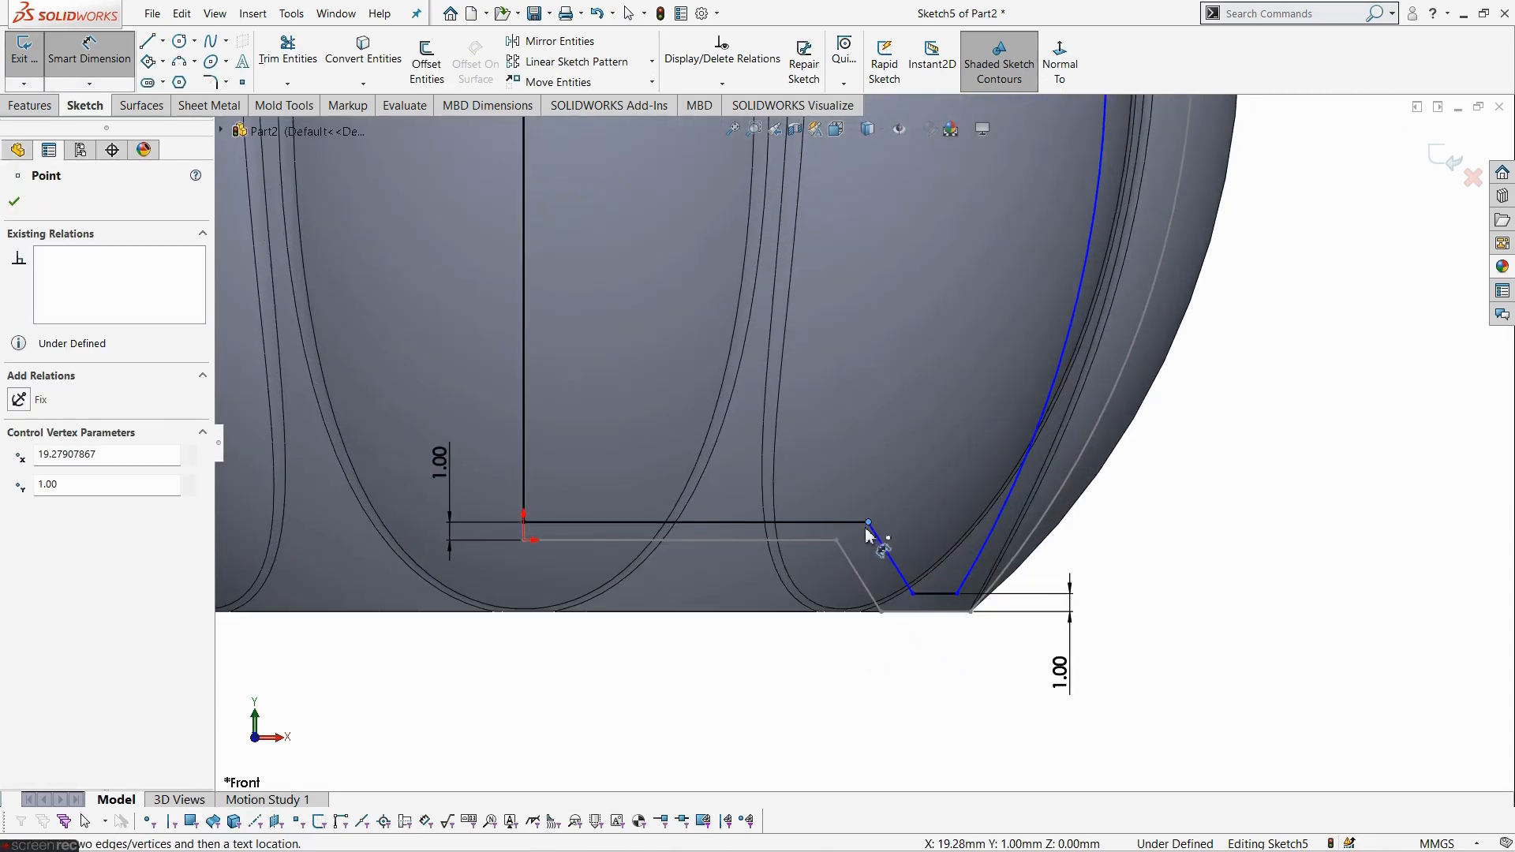
click(837, 540)
click(856, 451)
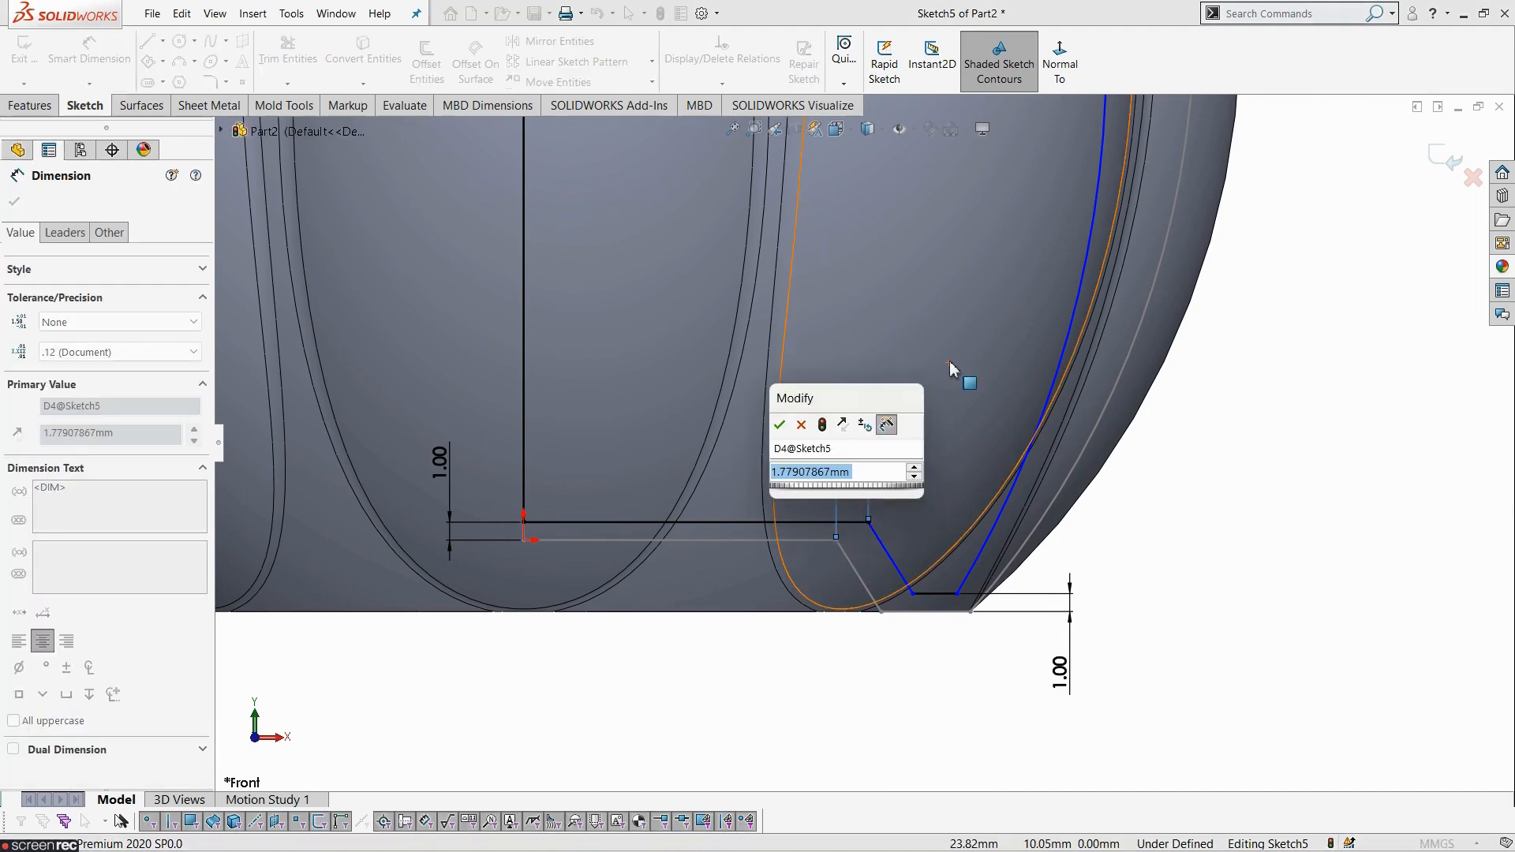
text(1)
key(Return)
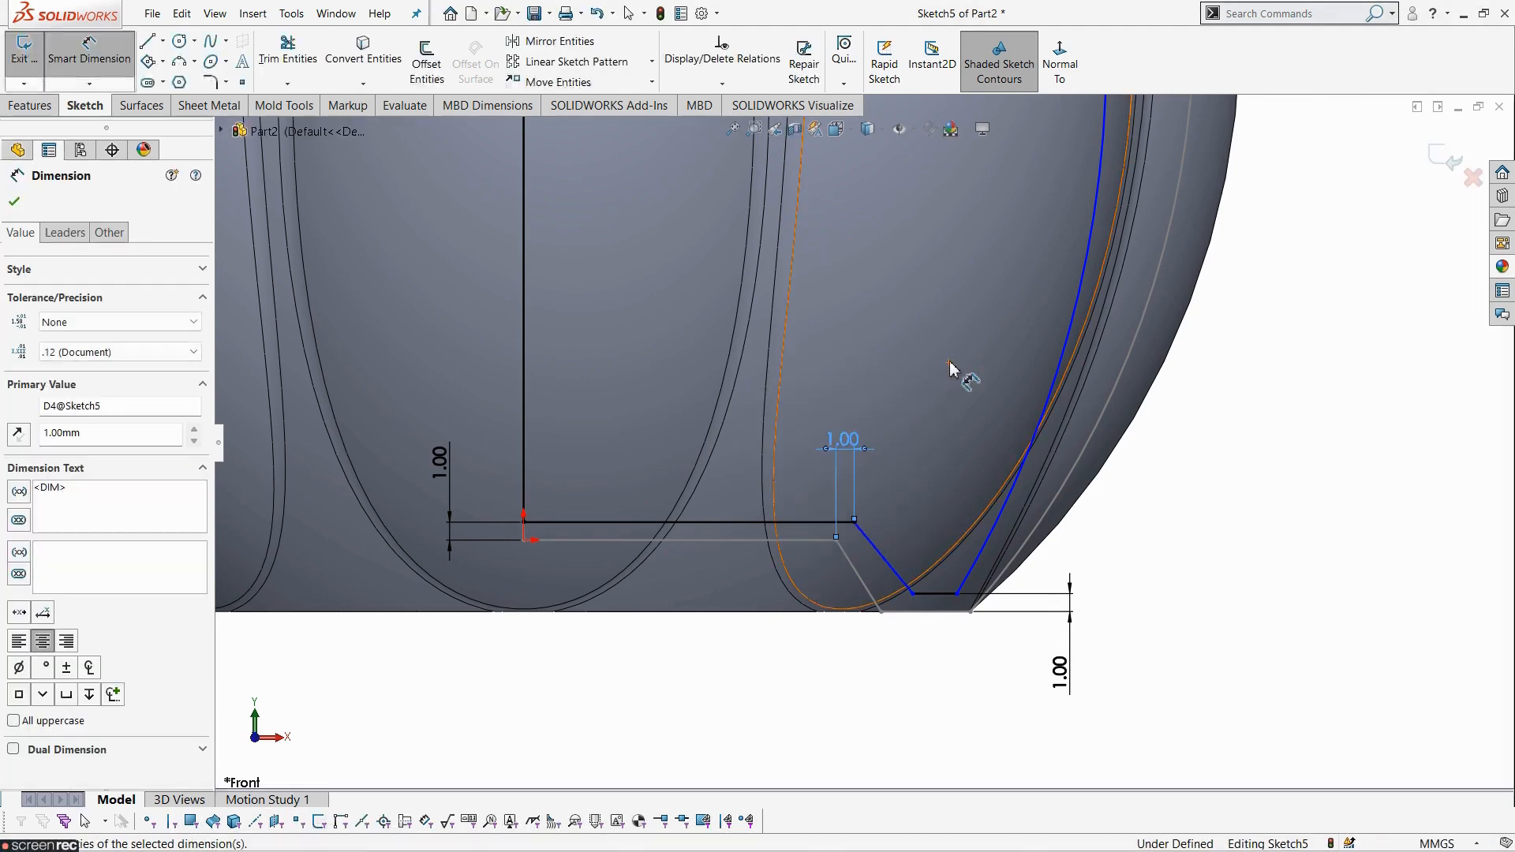
click(931, 669)
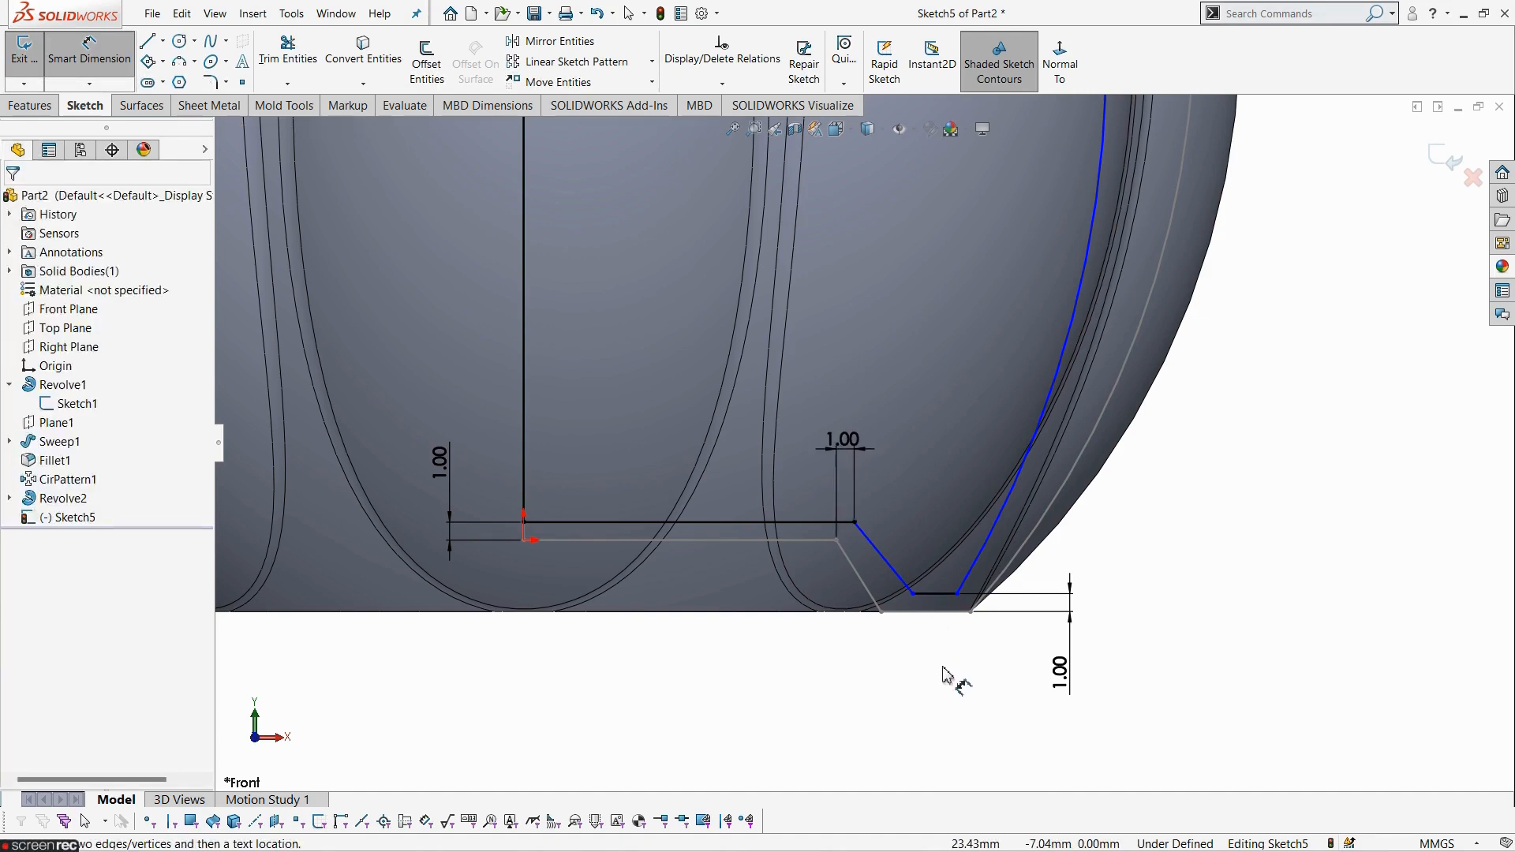
- Make the cavity profile's sloped line parallel to the sloped recess line in Sketch1
scroll(915, 657, up, 1)
key(Escape)
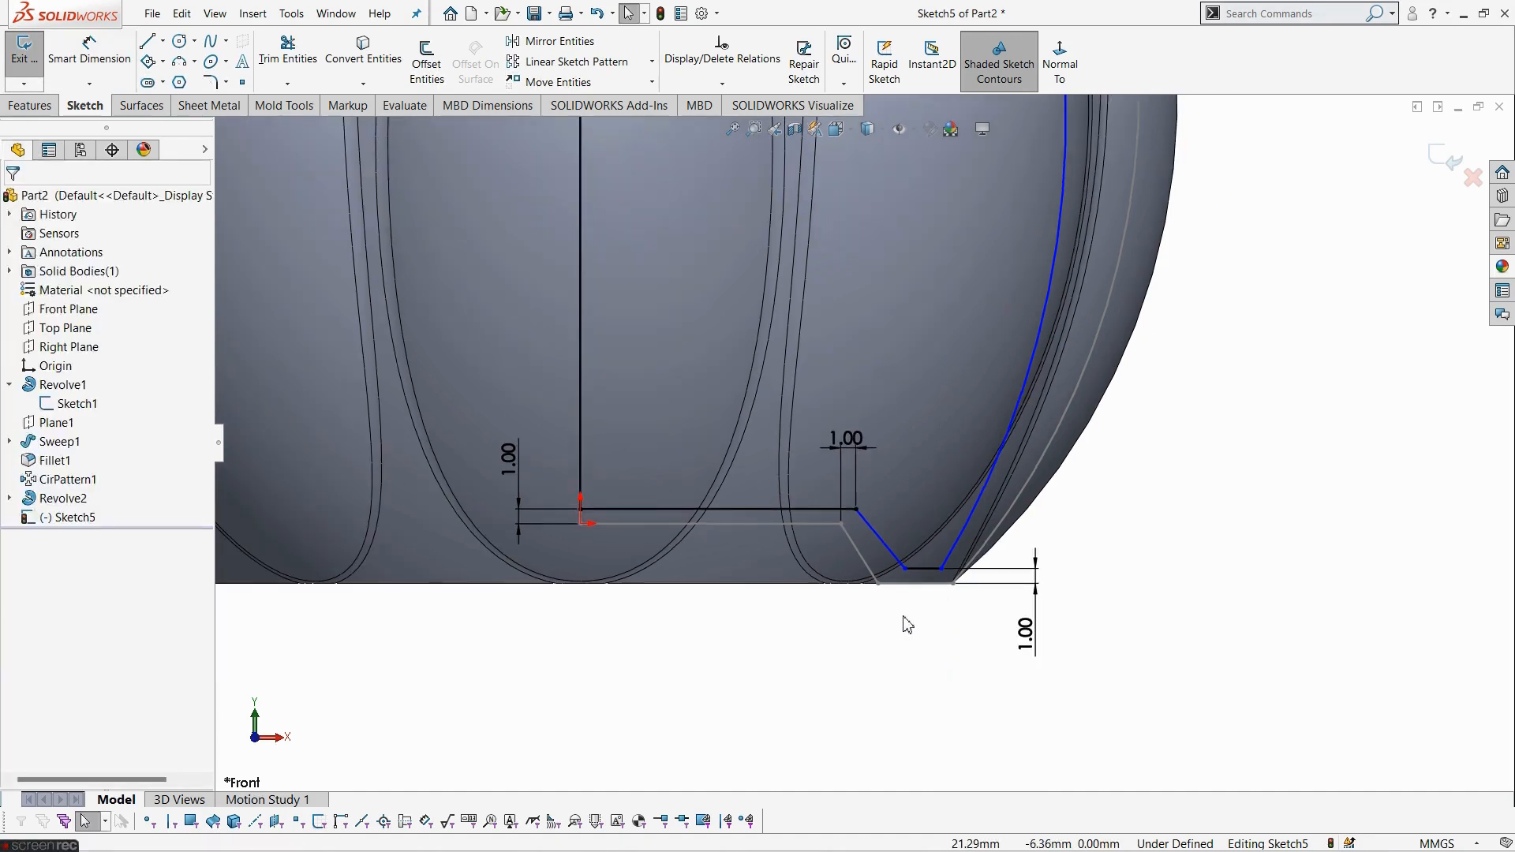
click(883, 550)
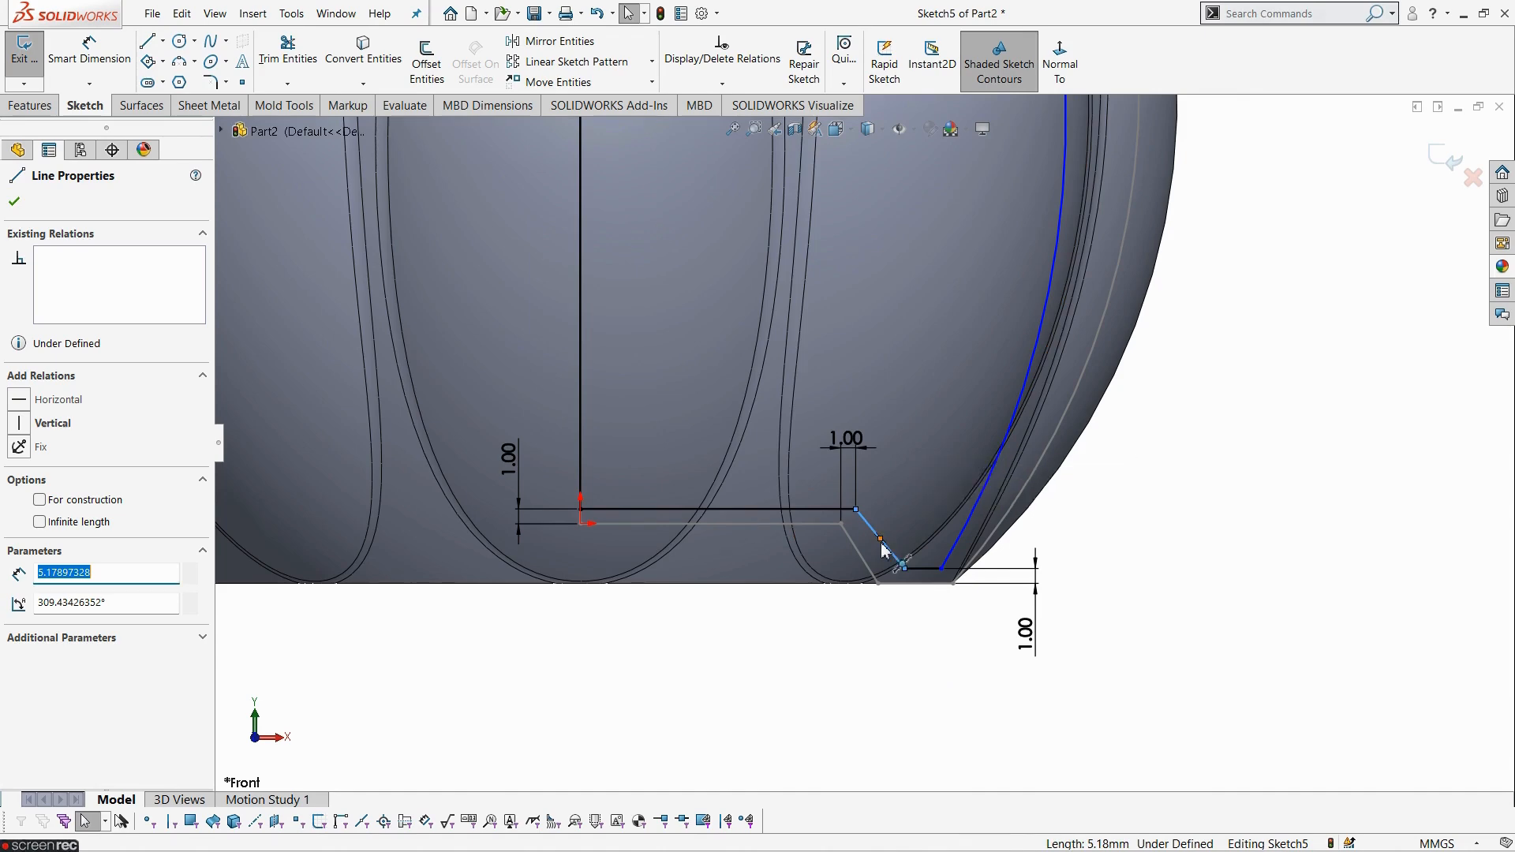
ctrl+click(860, 556)
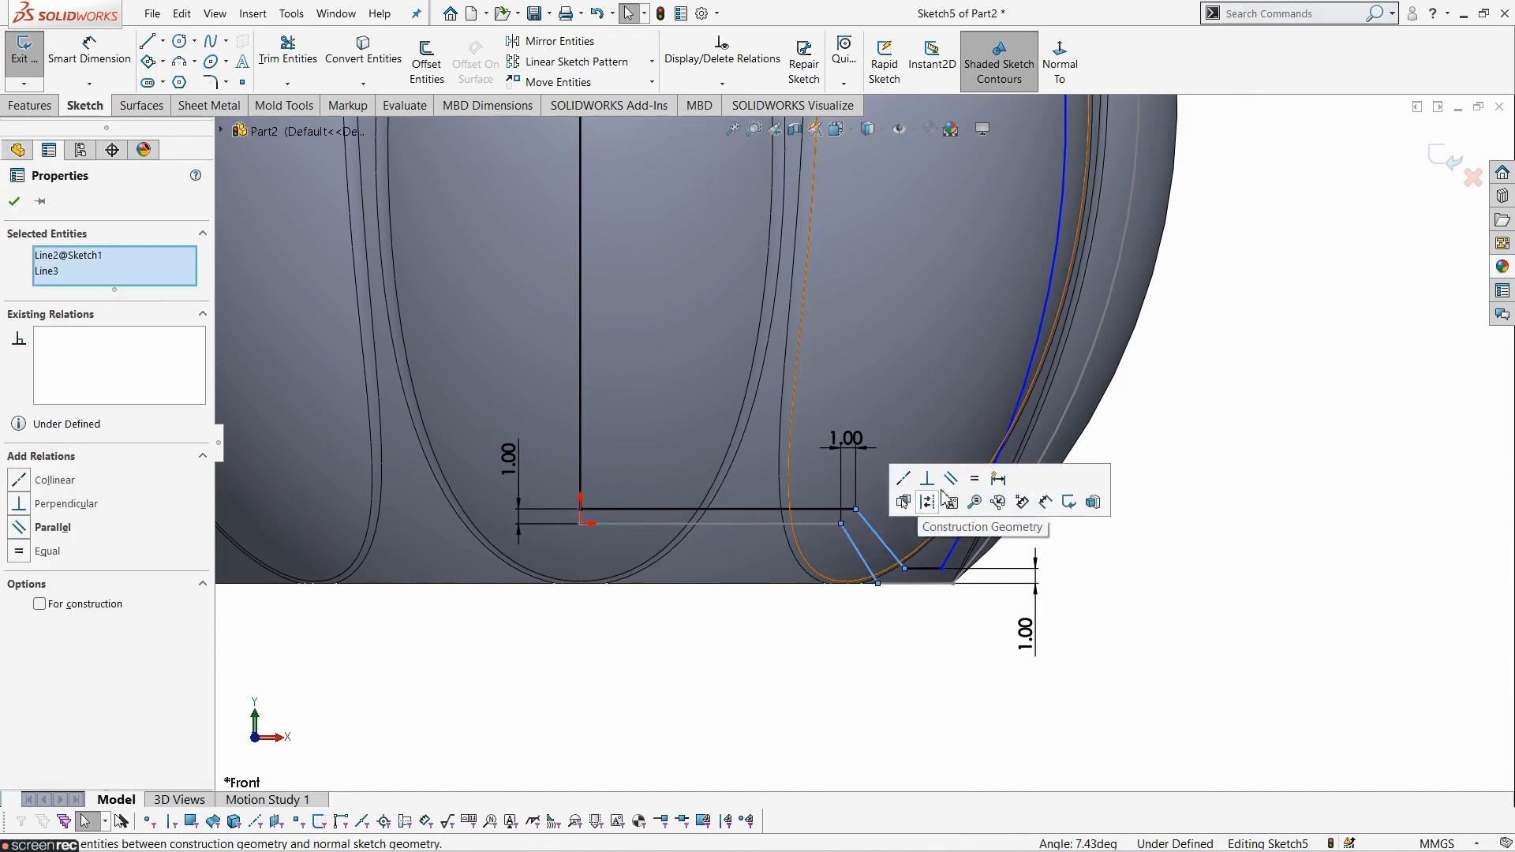
click(1168, 486)
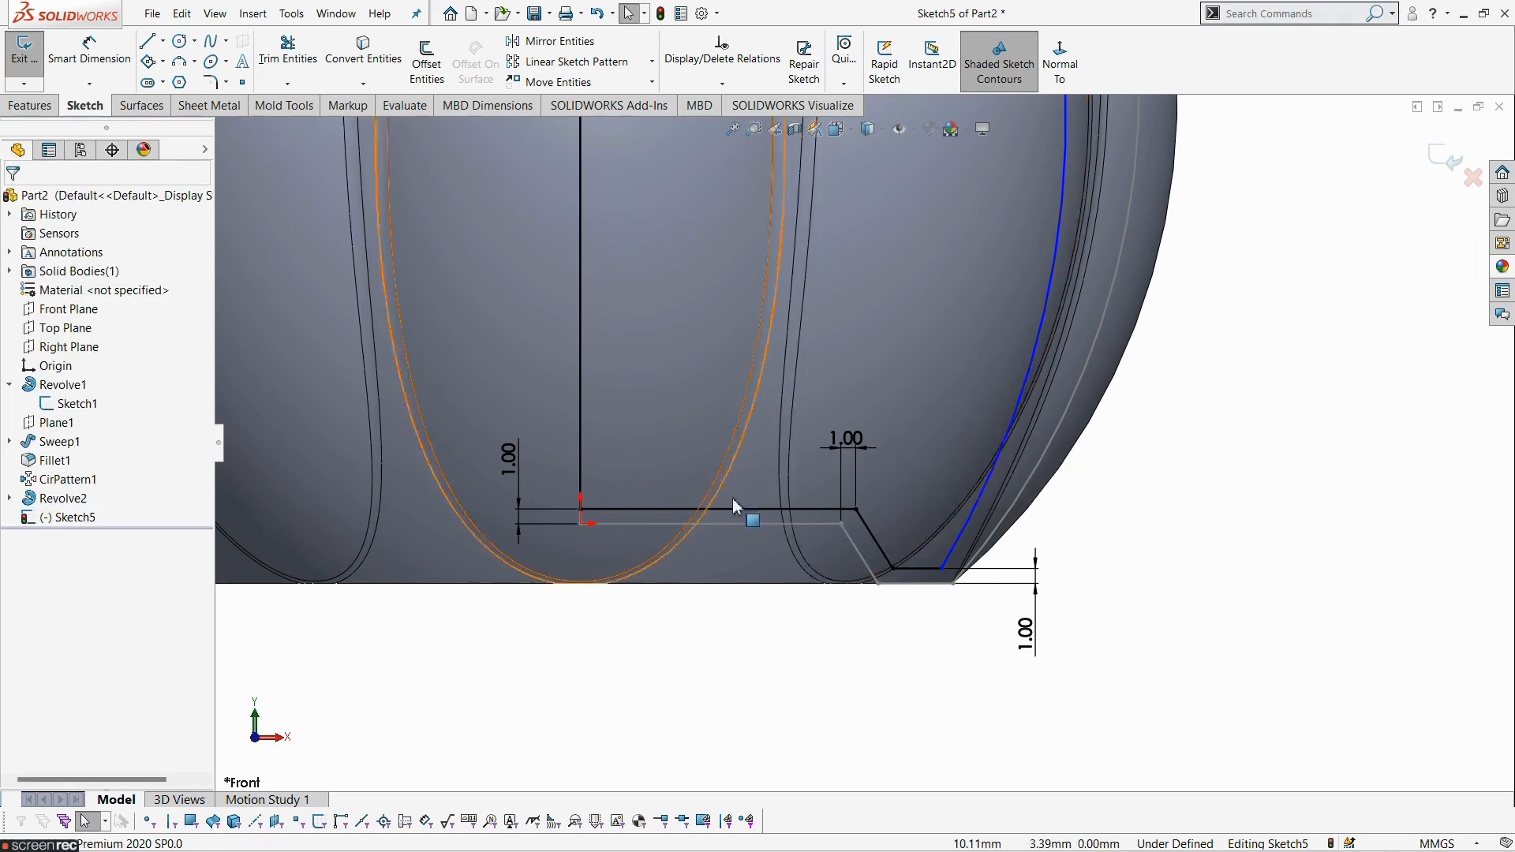
- Check the section view in reference drawing 1113 for the inner wall dimensions, and switch back to SOLIDWORKS
scroll(1185, 645, up, 4)
scroll(1190, 521, up, 4)
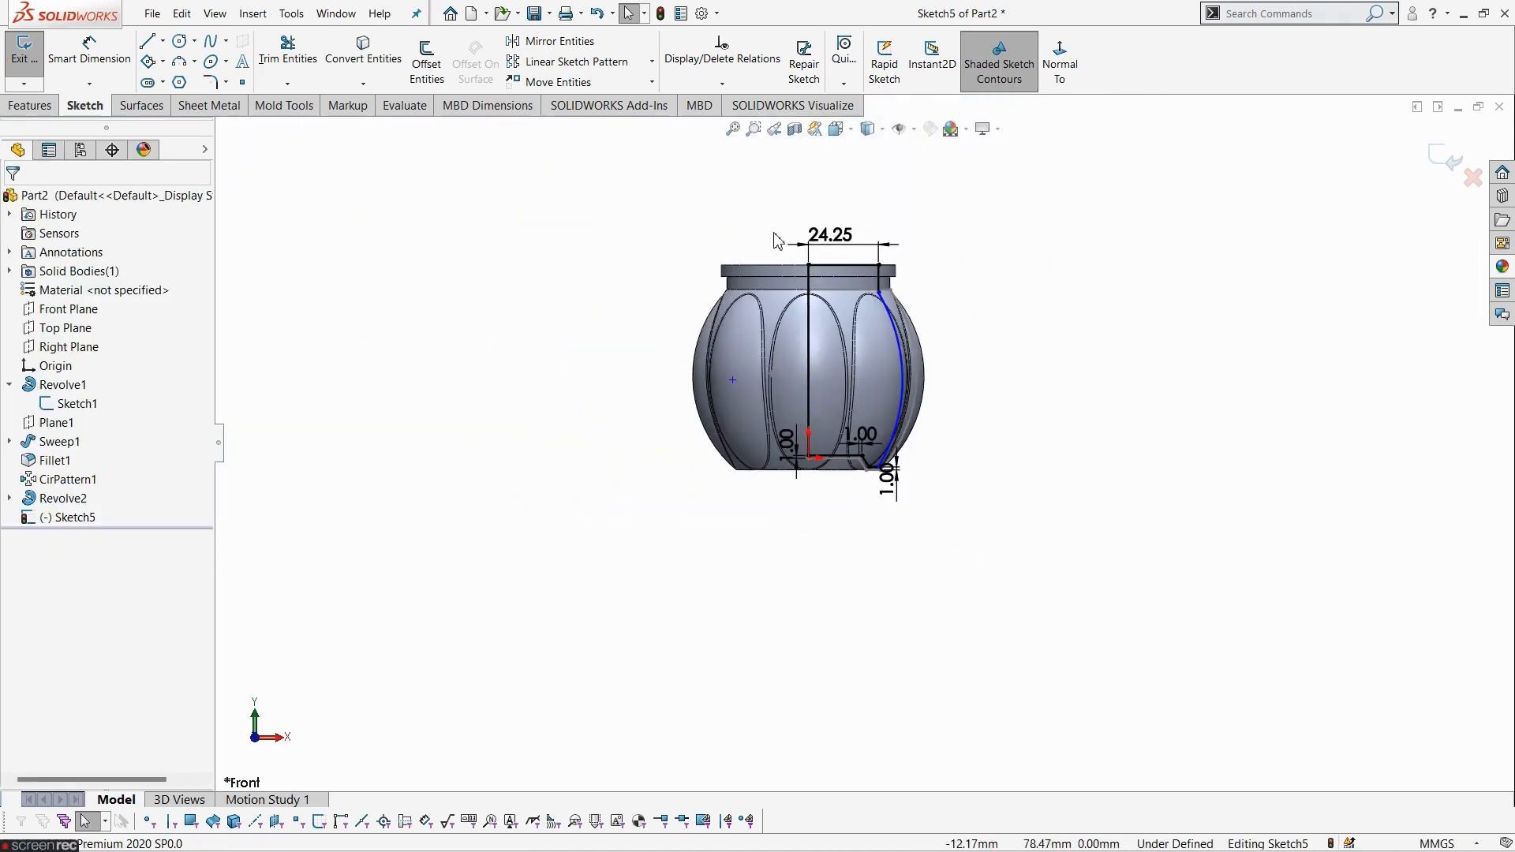
scroll(774, 237, down, 3)
click(1462, 19)
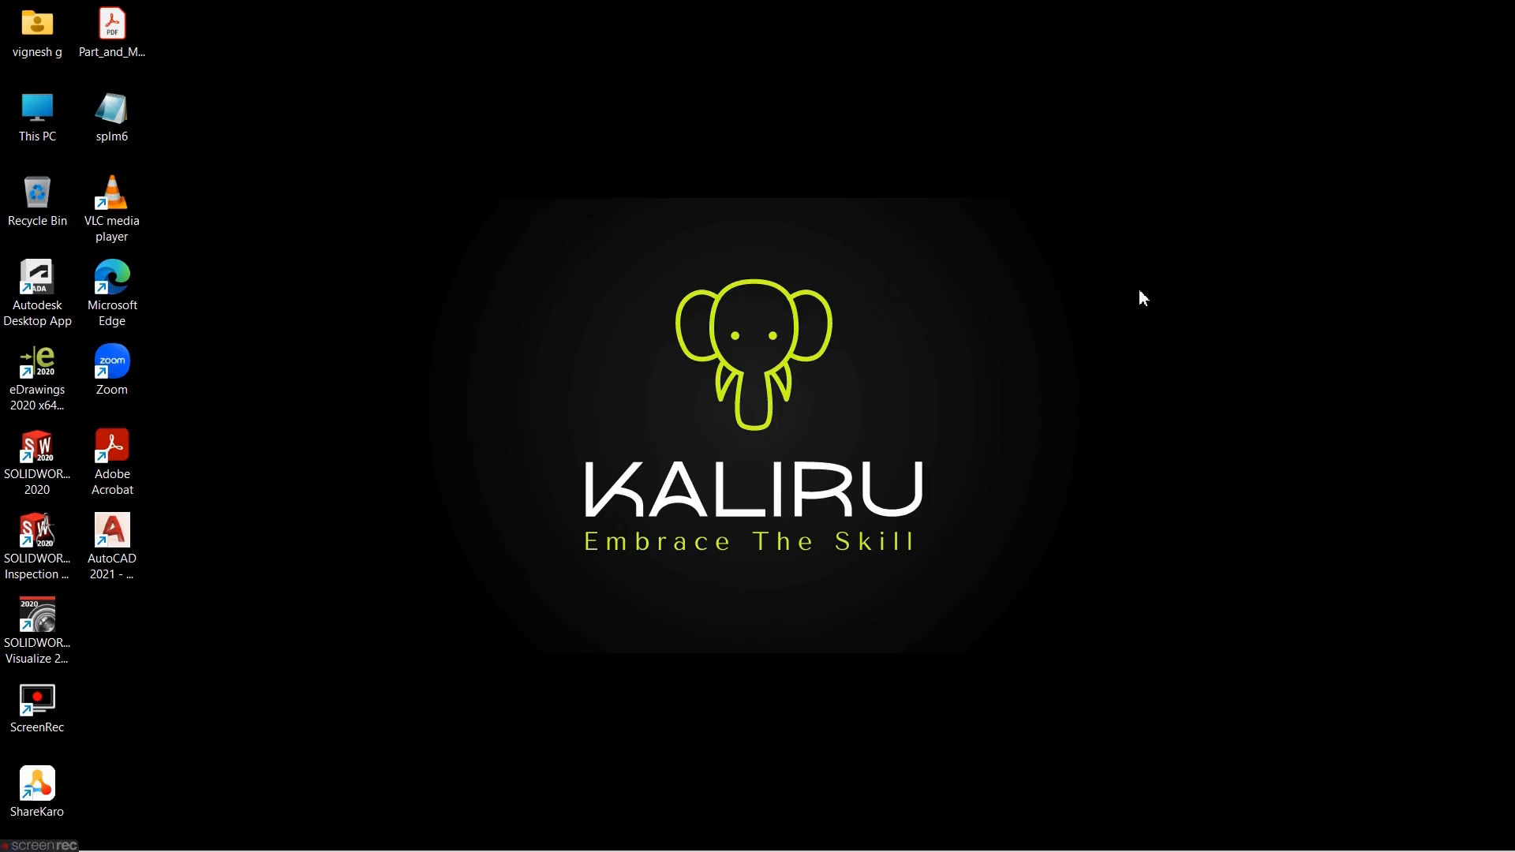
click(1017, 837)
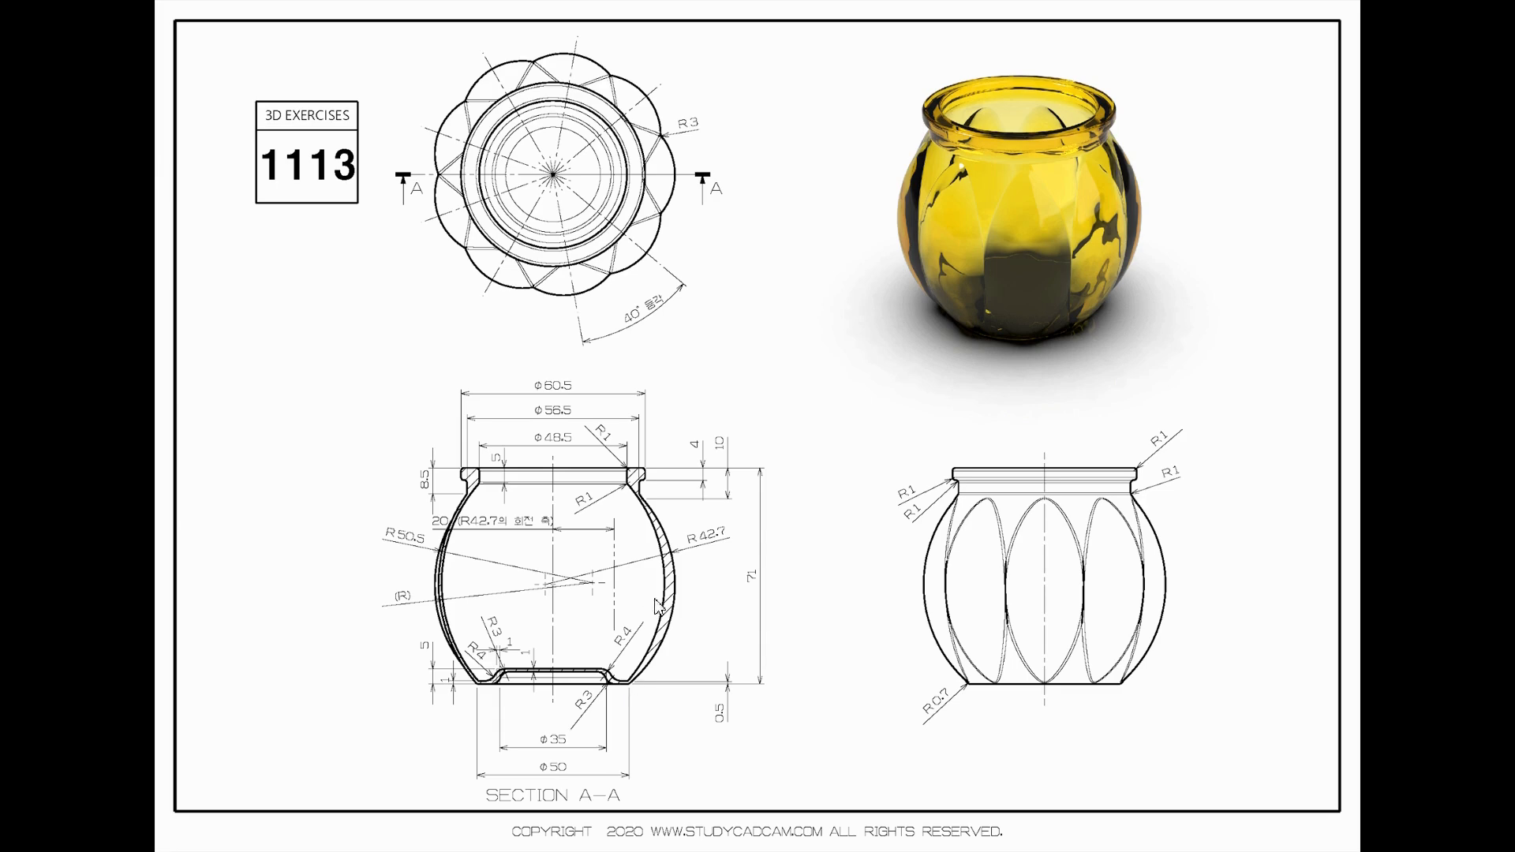
click(1400, 15)
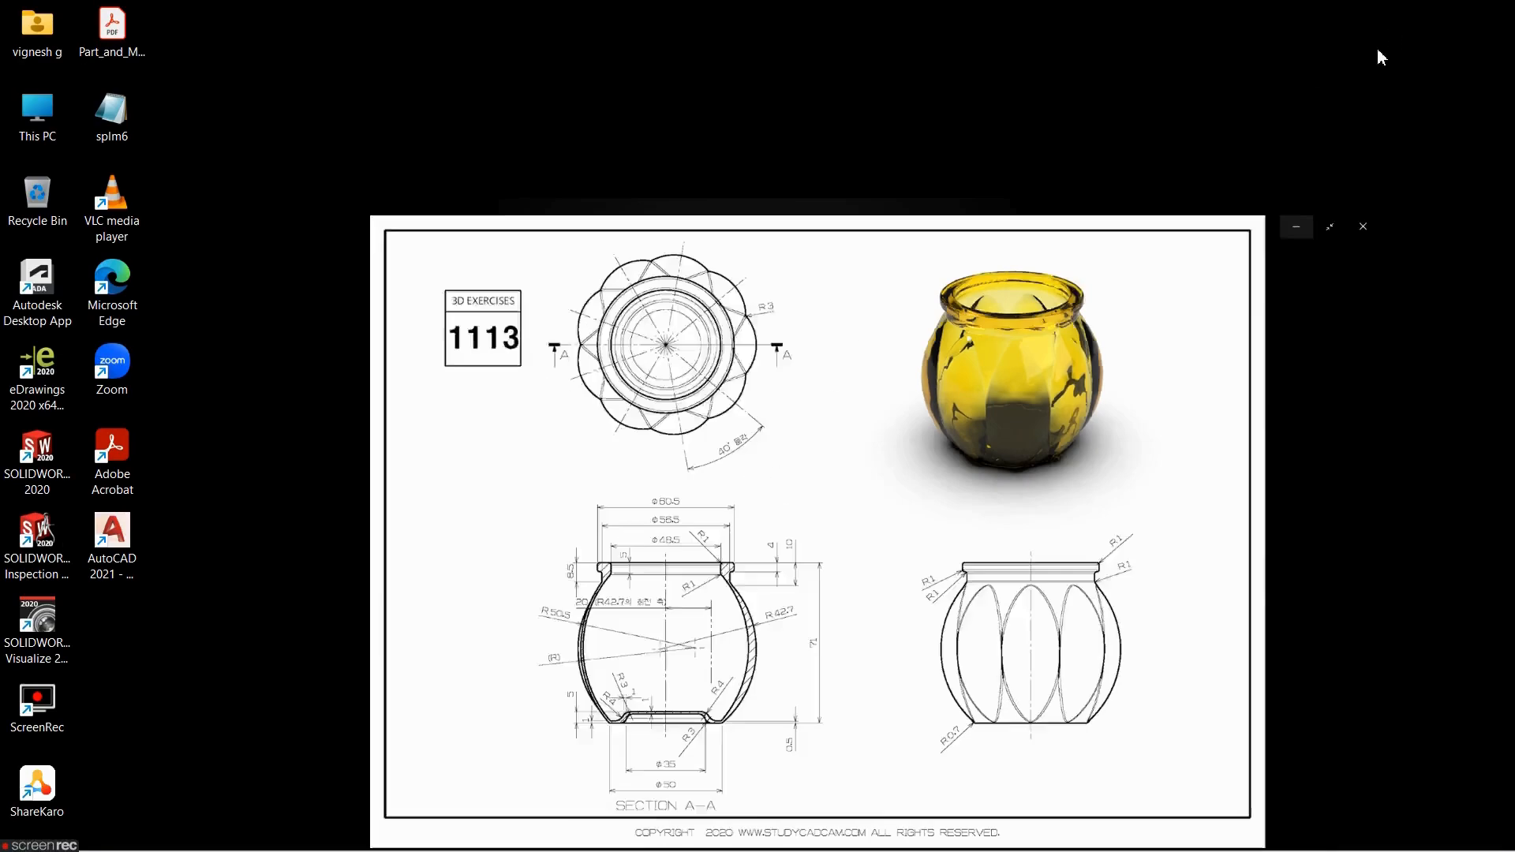
click(1295, 227)
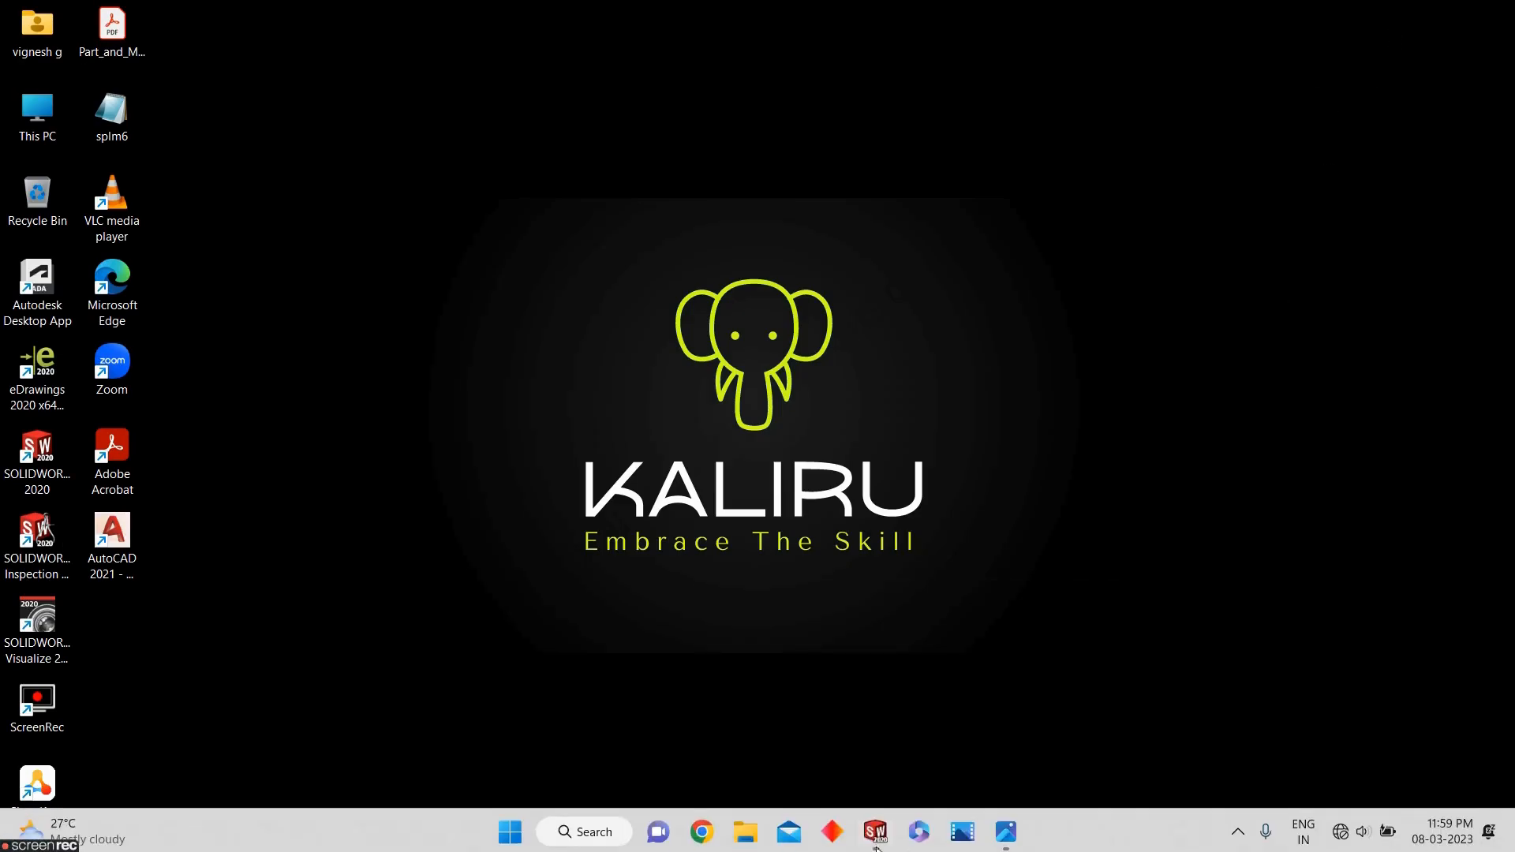
click(875, 829)
- Dimension the centre distance between the cavity arc and the body's side arc in Sketch1 as 1 mm
scroll(1048, 467, down, 4)
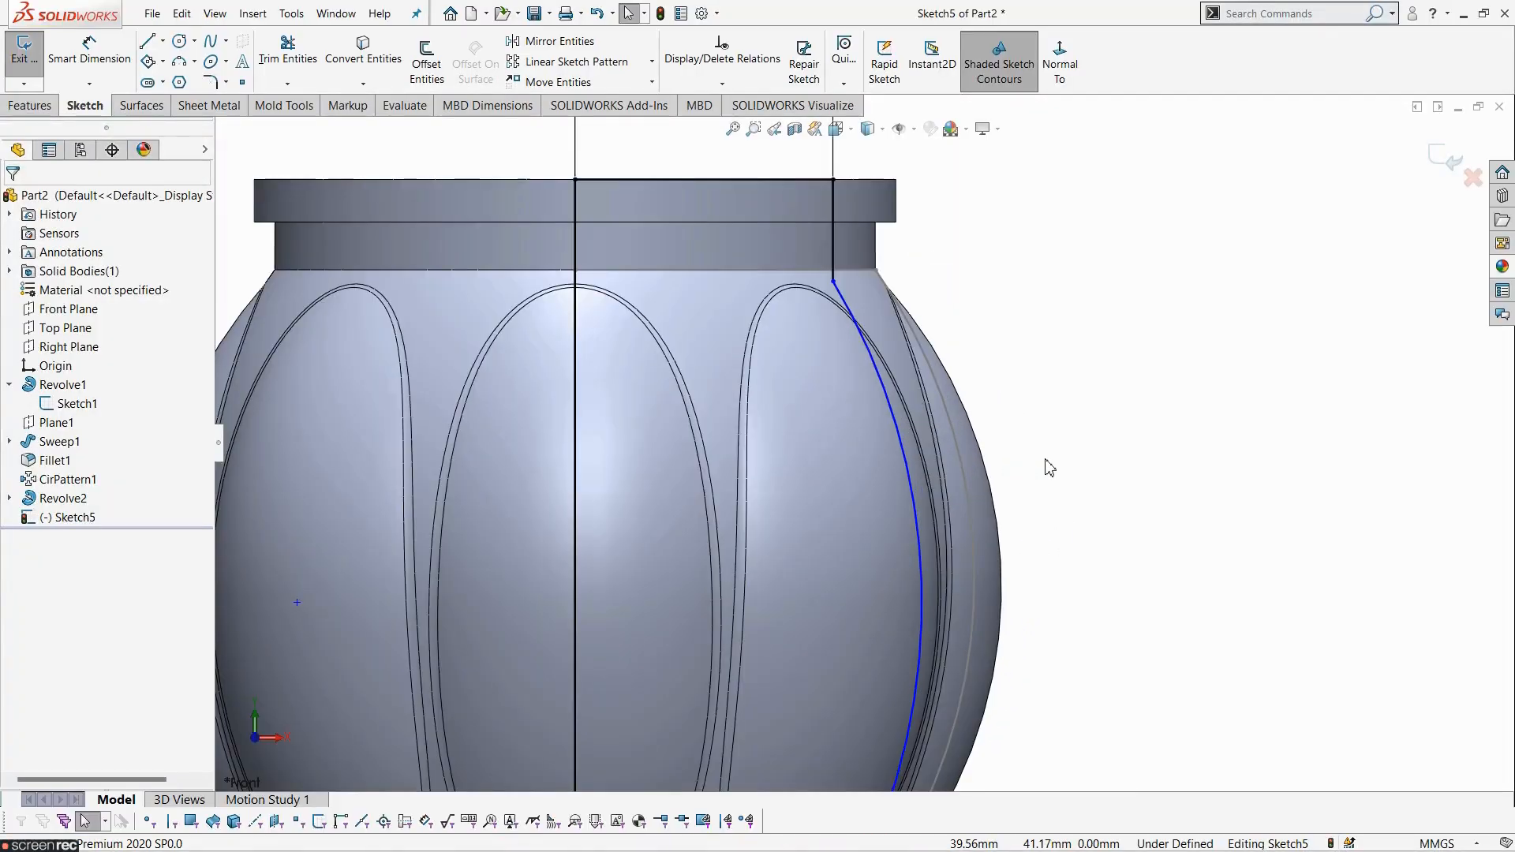
click(89, 49)
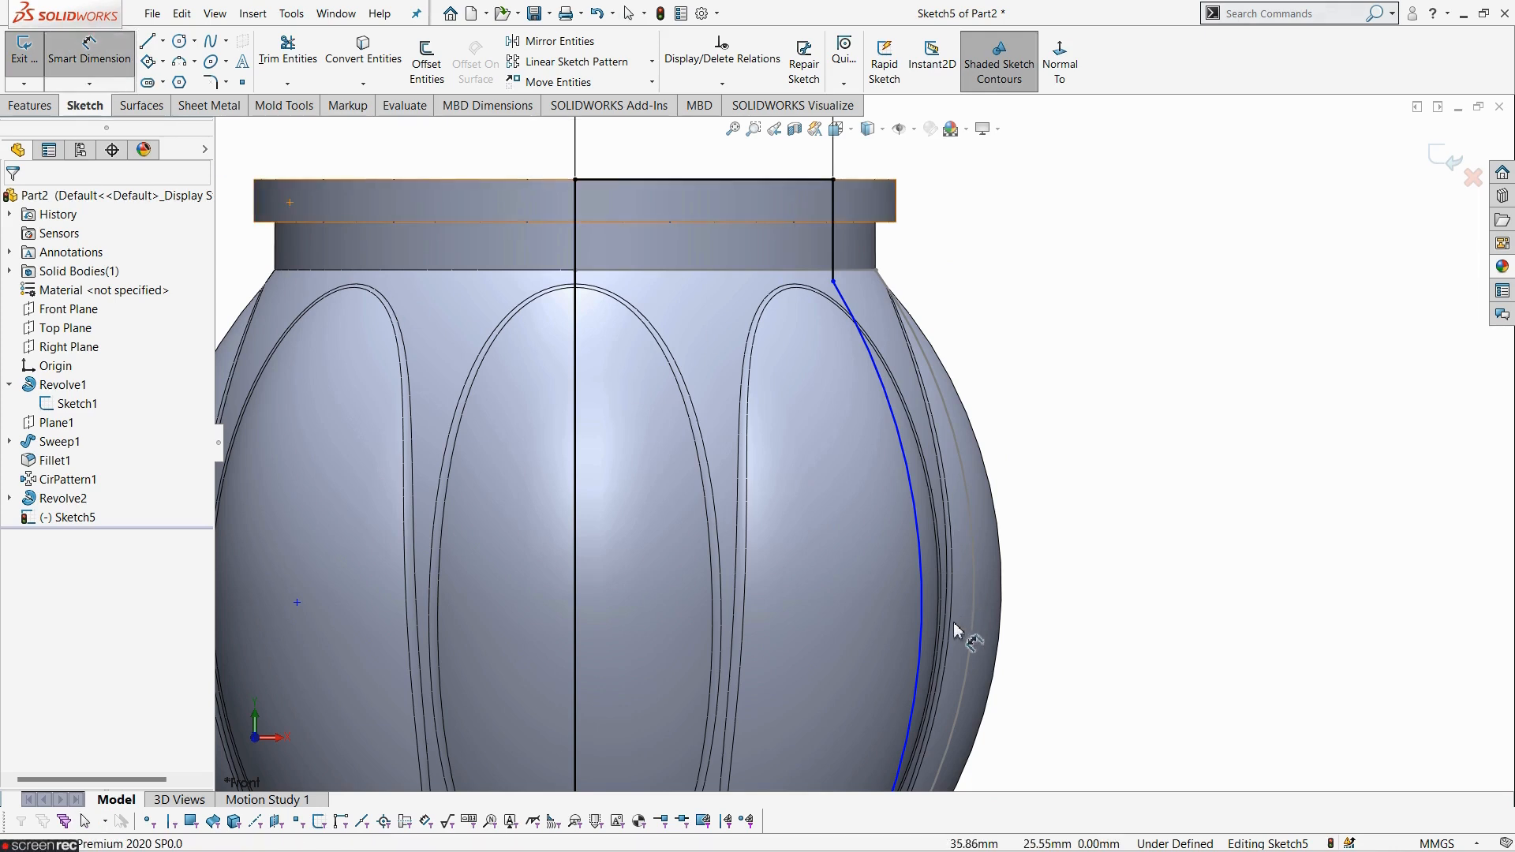
click(925, 569)
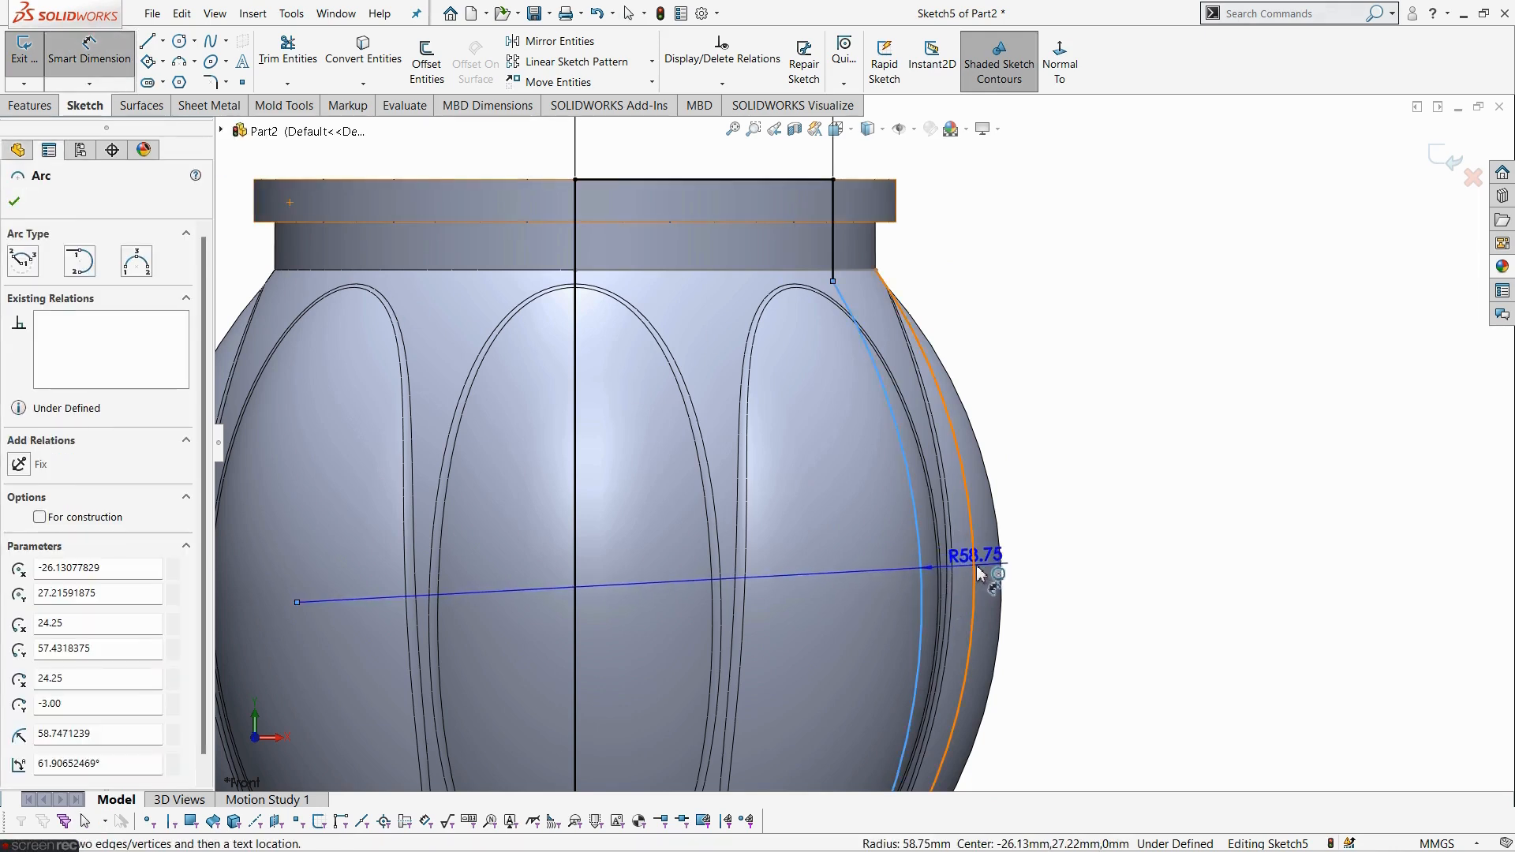
click(960, 555)
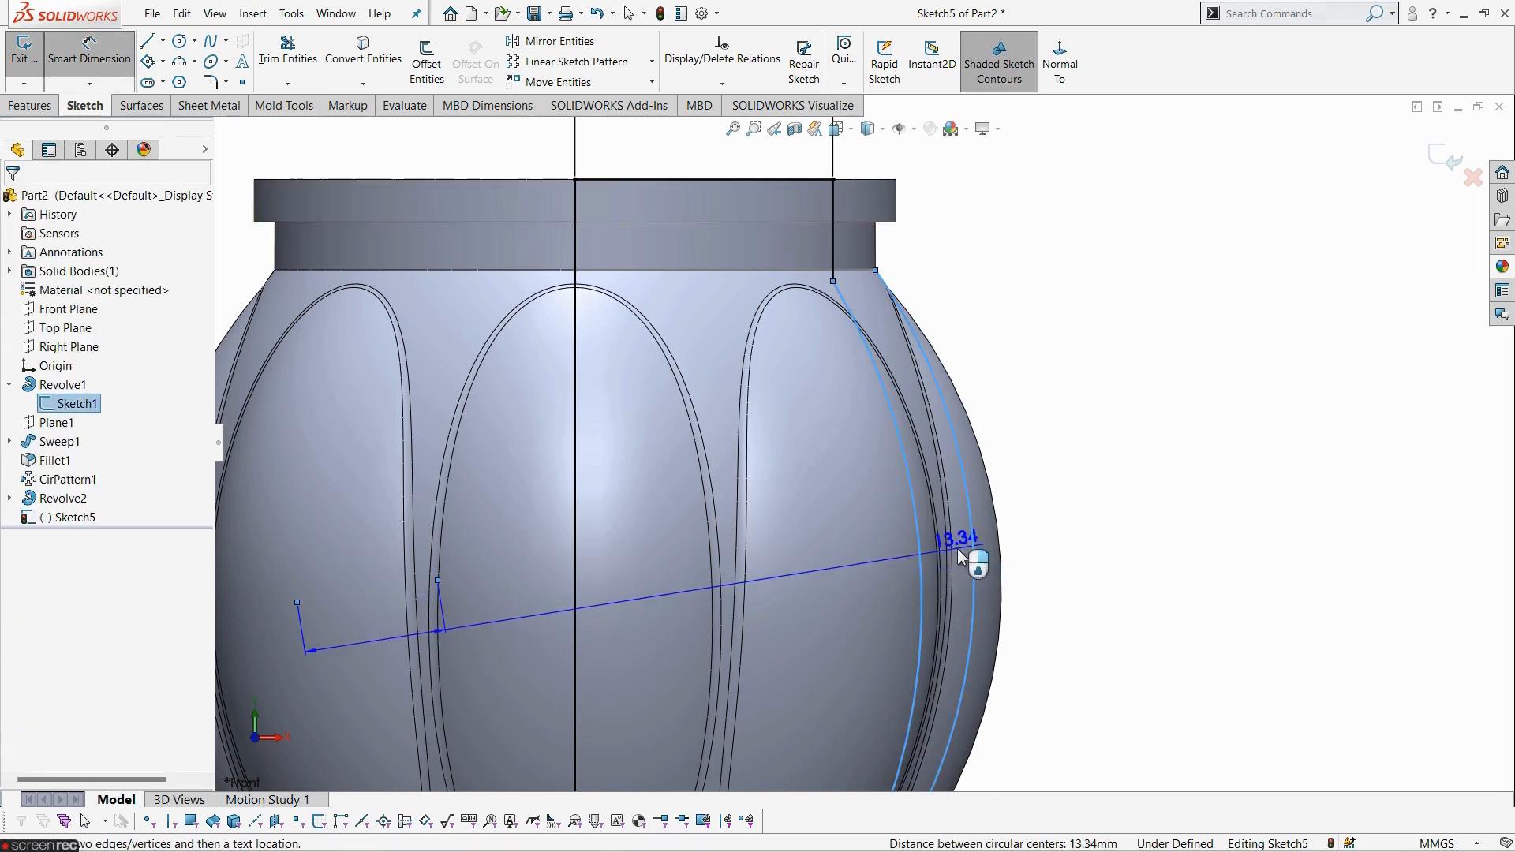
click(936, 461)
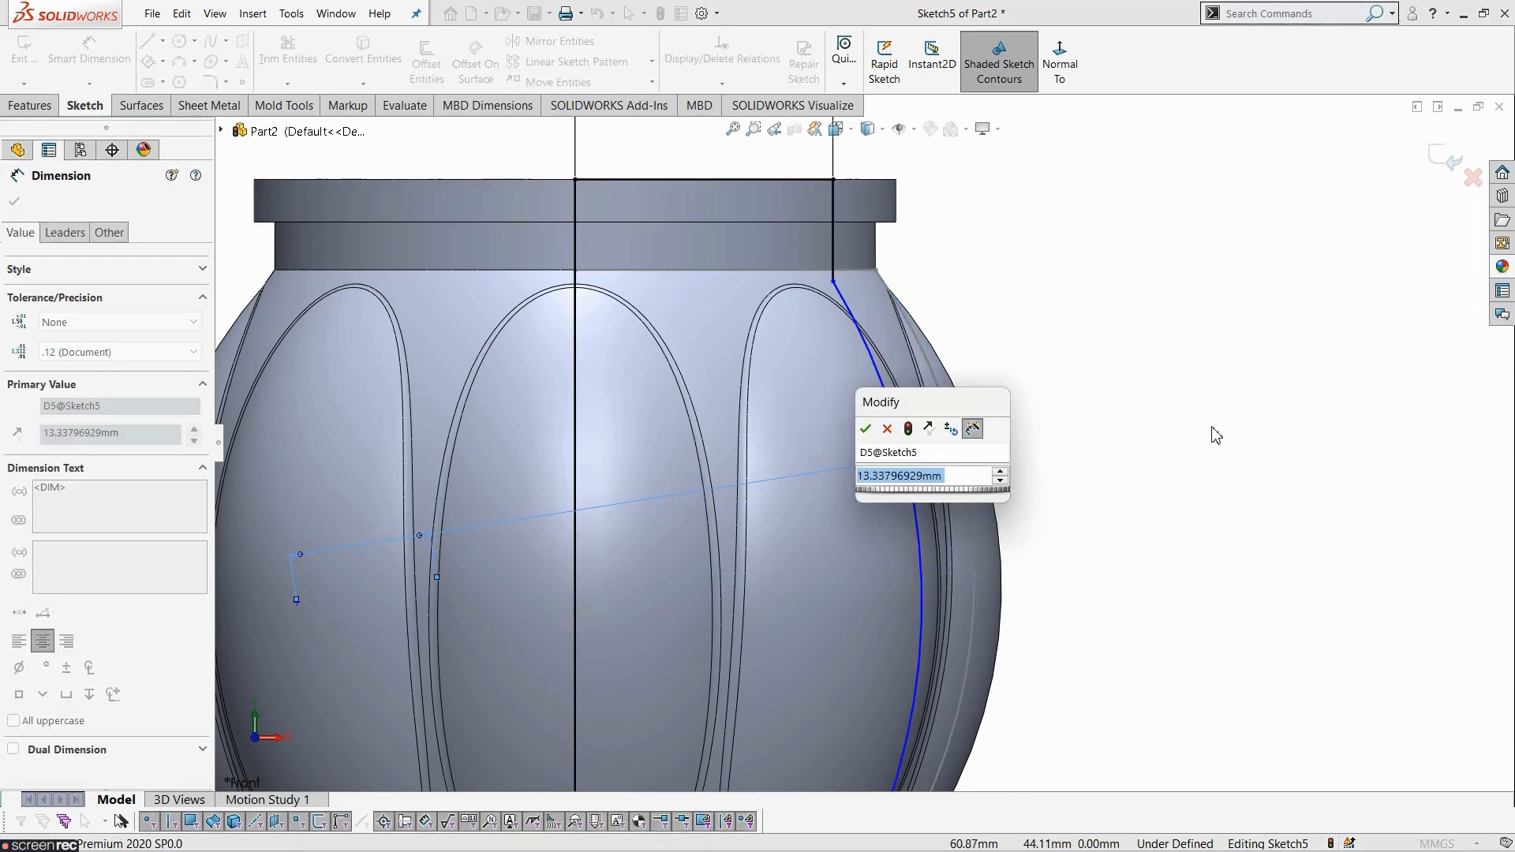
text(1)
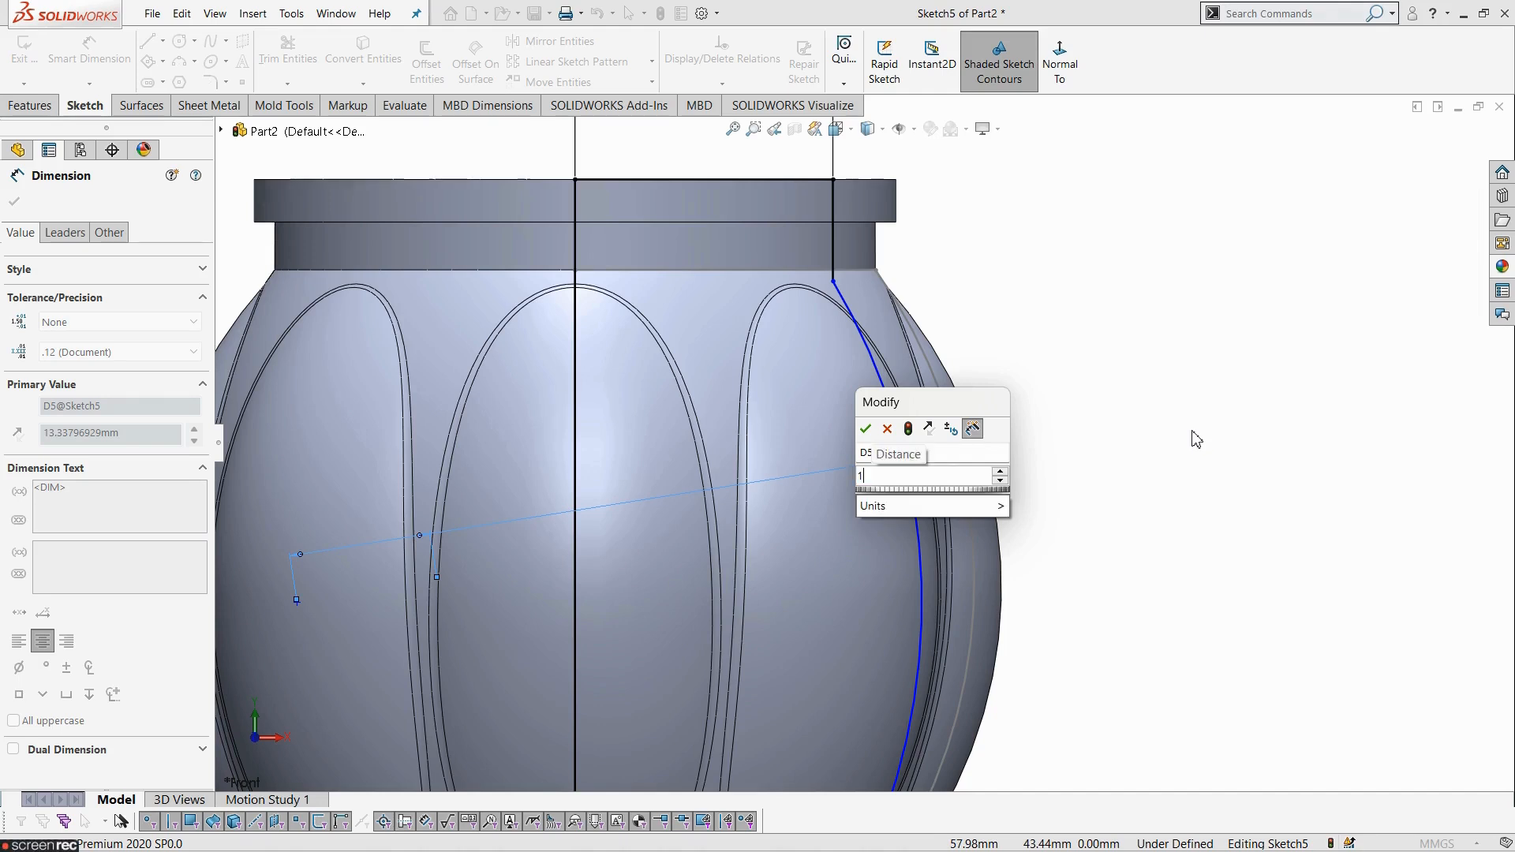
key(Return)
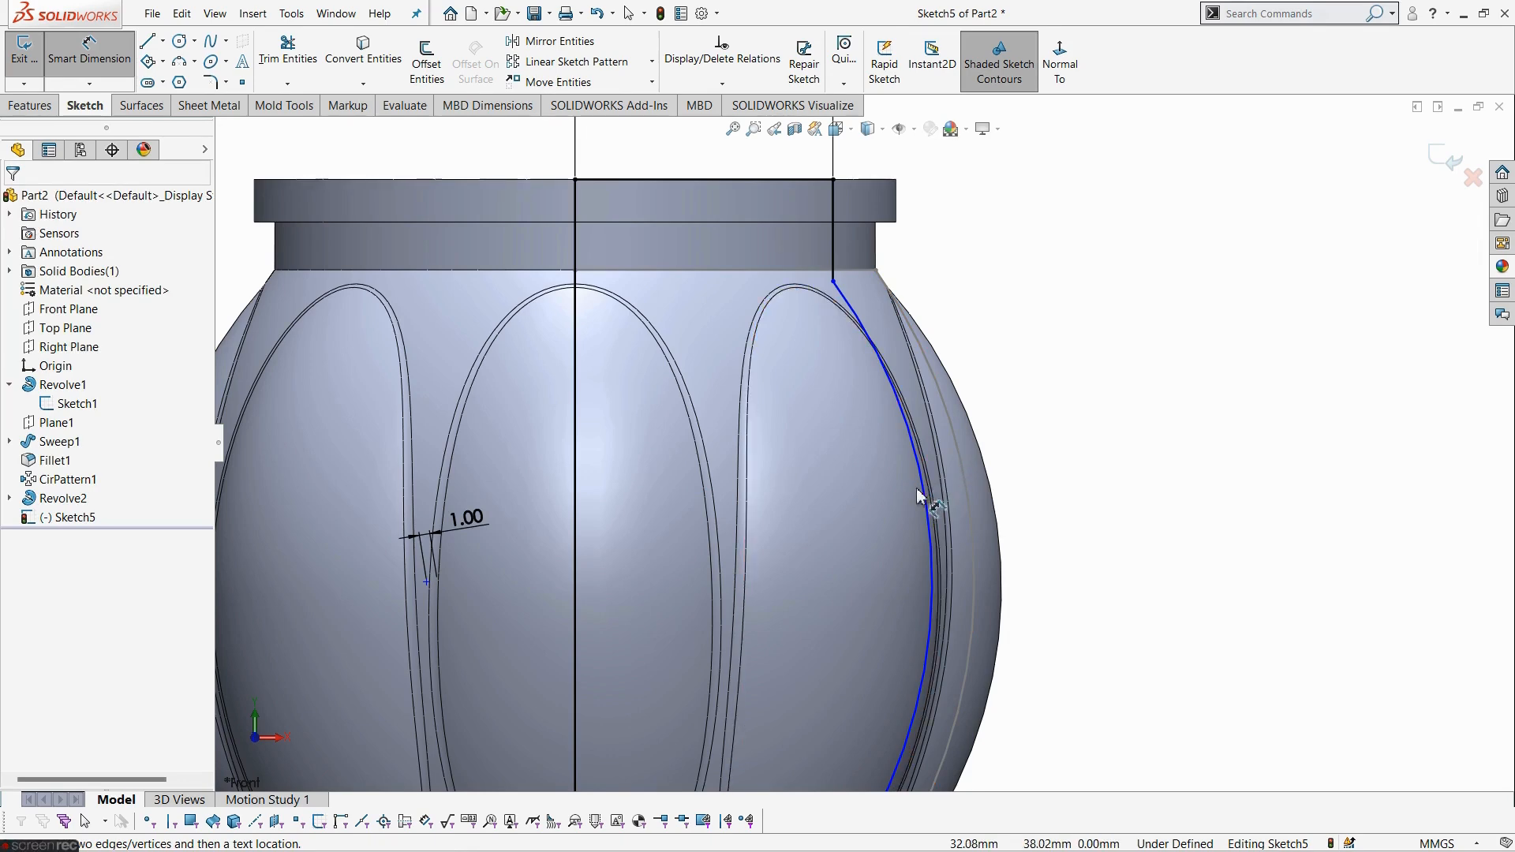
- Undo the 1 mm value on the distance between the two arc centres and leave the dimension command
scroll(920, 496, up, 3)
scroll(874, 584, down, 5)
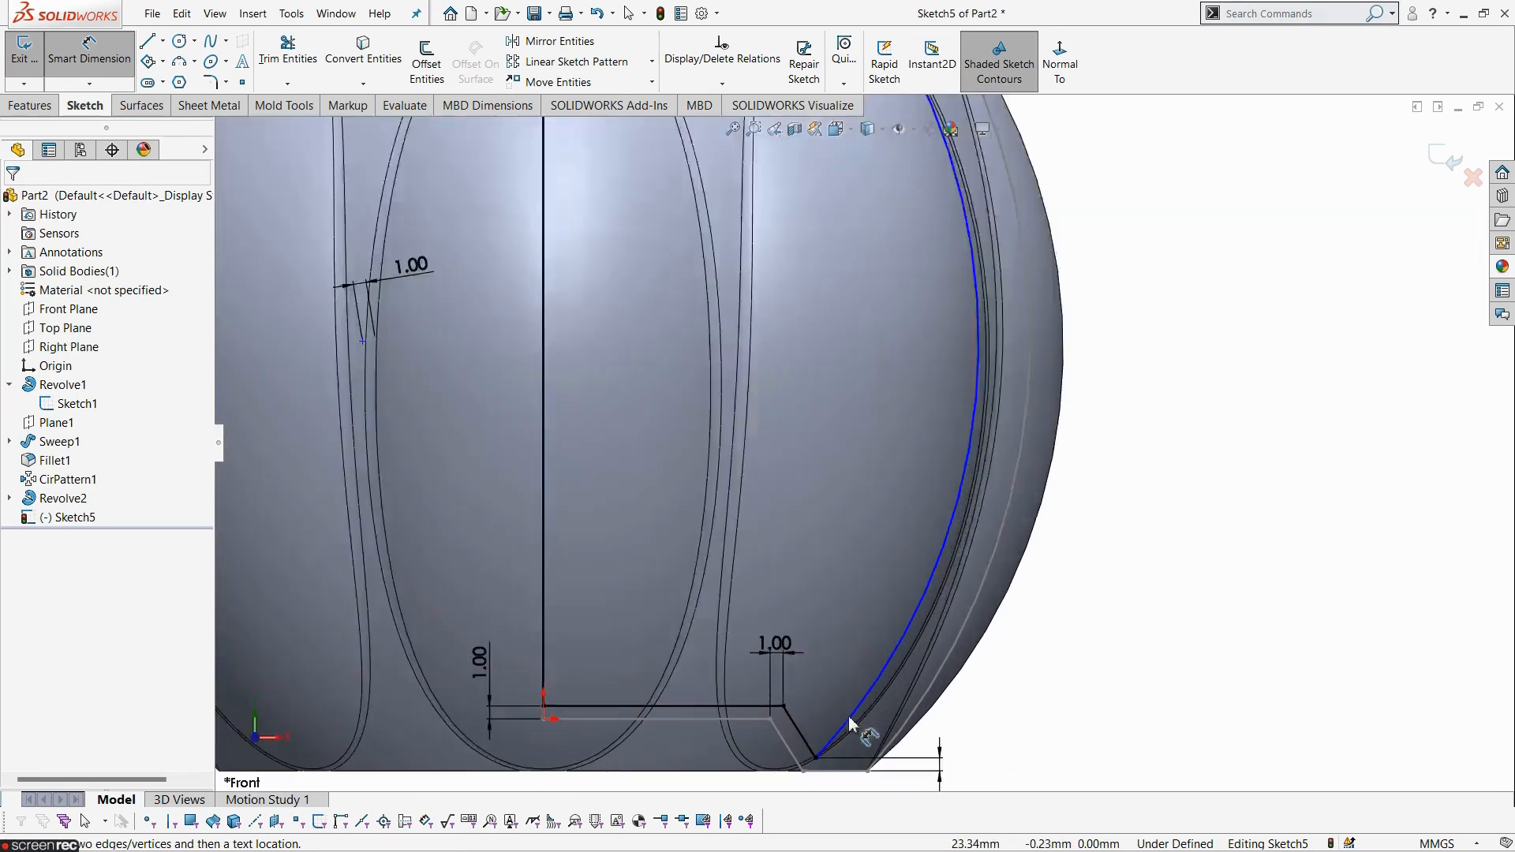
scroll(883, 730, up, 1)
scroll(1160, 647, up, 3)
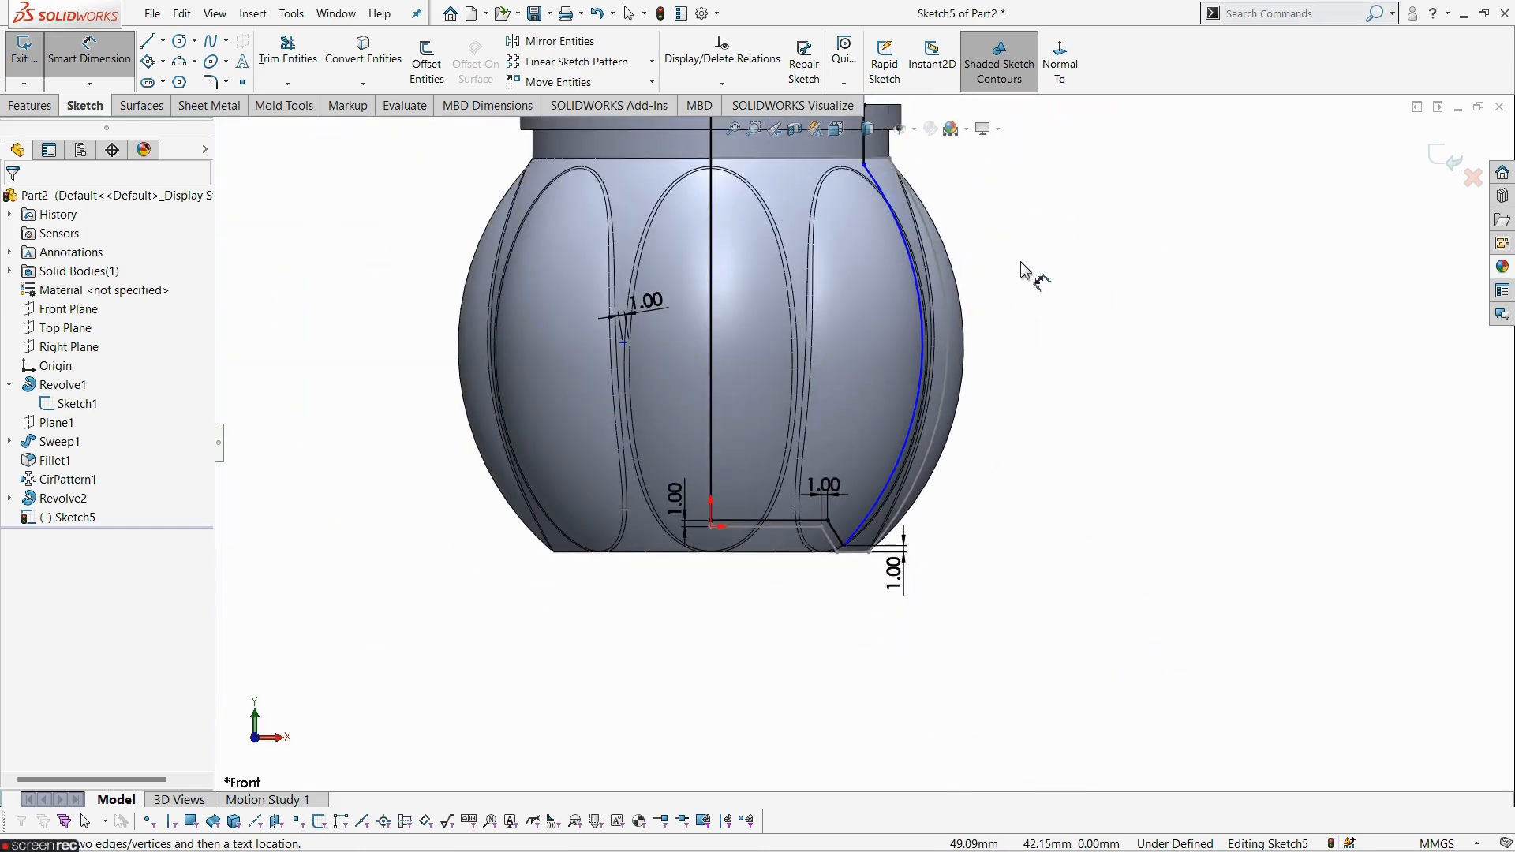
key(Escape)
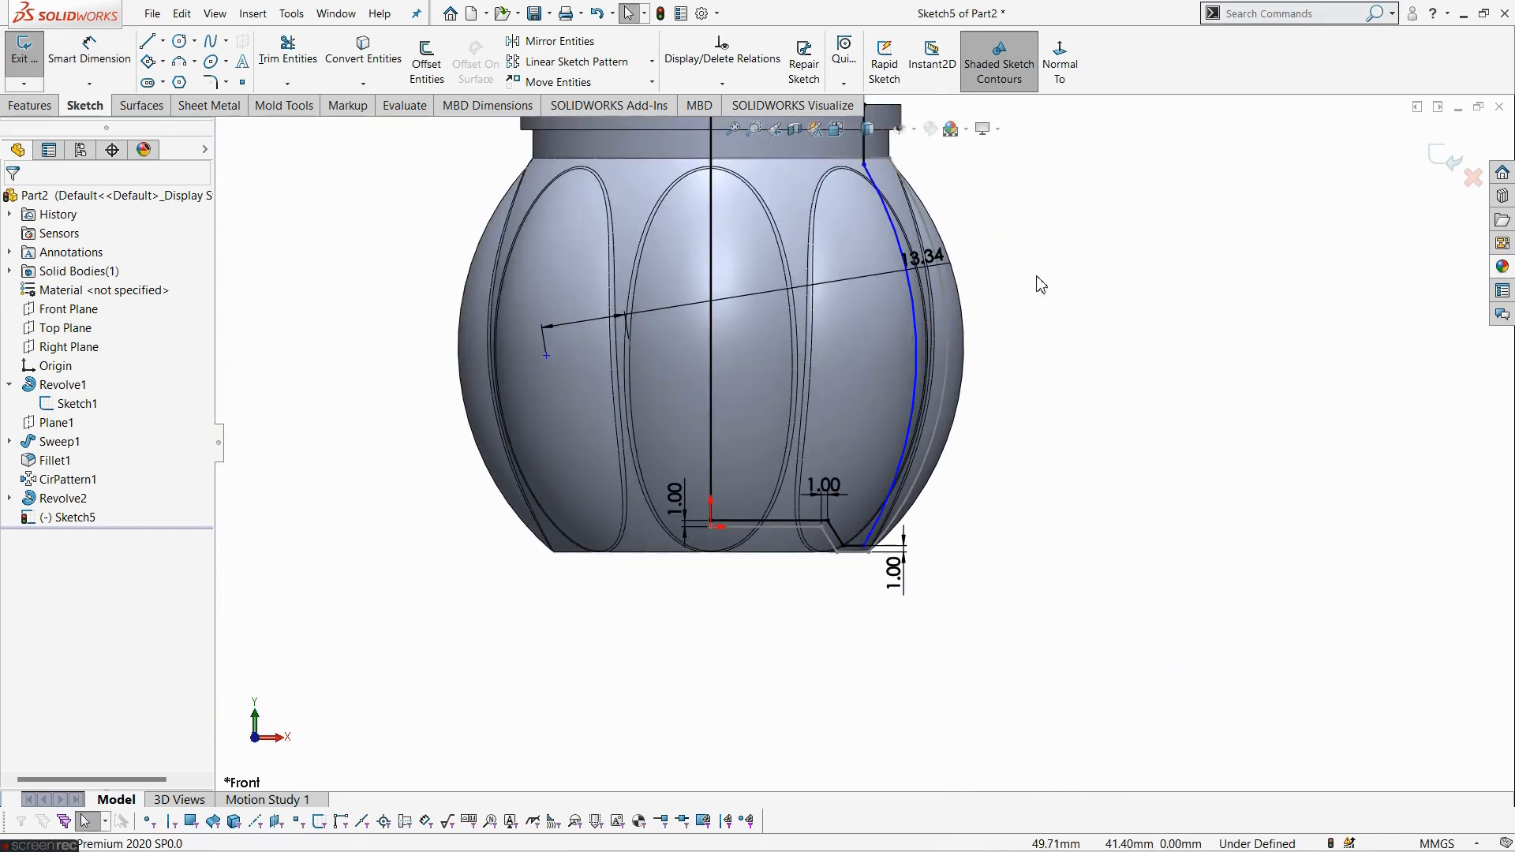
- Move the lower endpoint of the cavity's vertical neck line up to a height of about 60.6 mm
scroll(984, 266, down, 2)
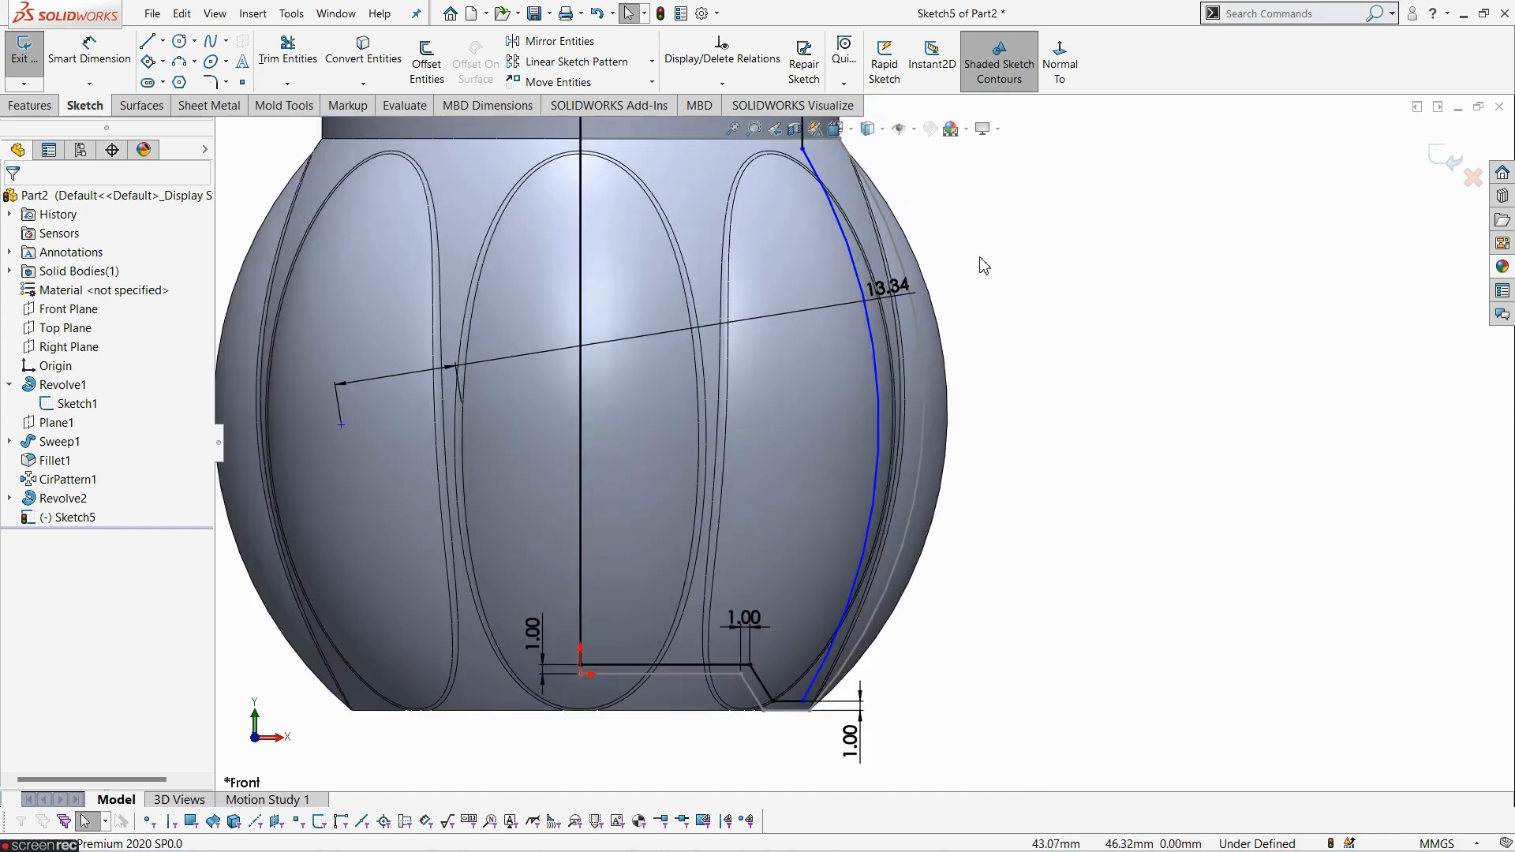
scroll(1024, 365, up, 3)
scroll(868, 332, down, 1)
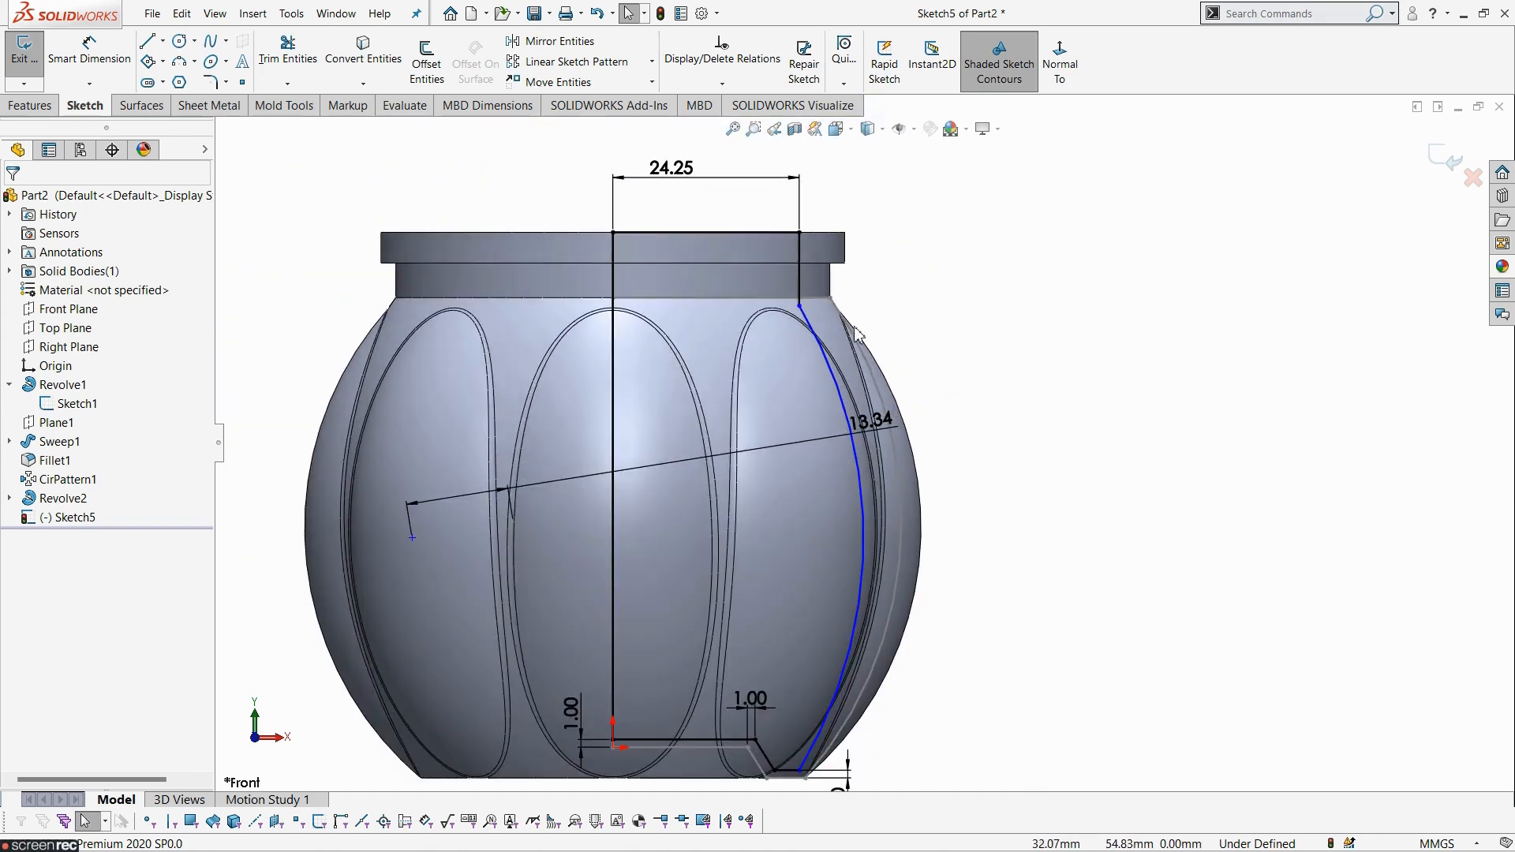
drag(799, 306, 813, 291)
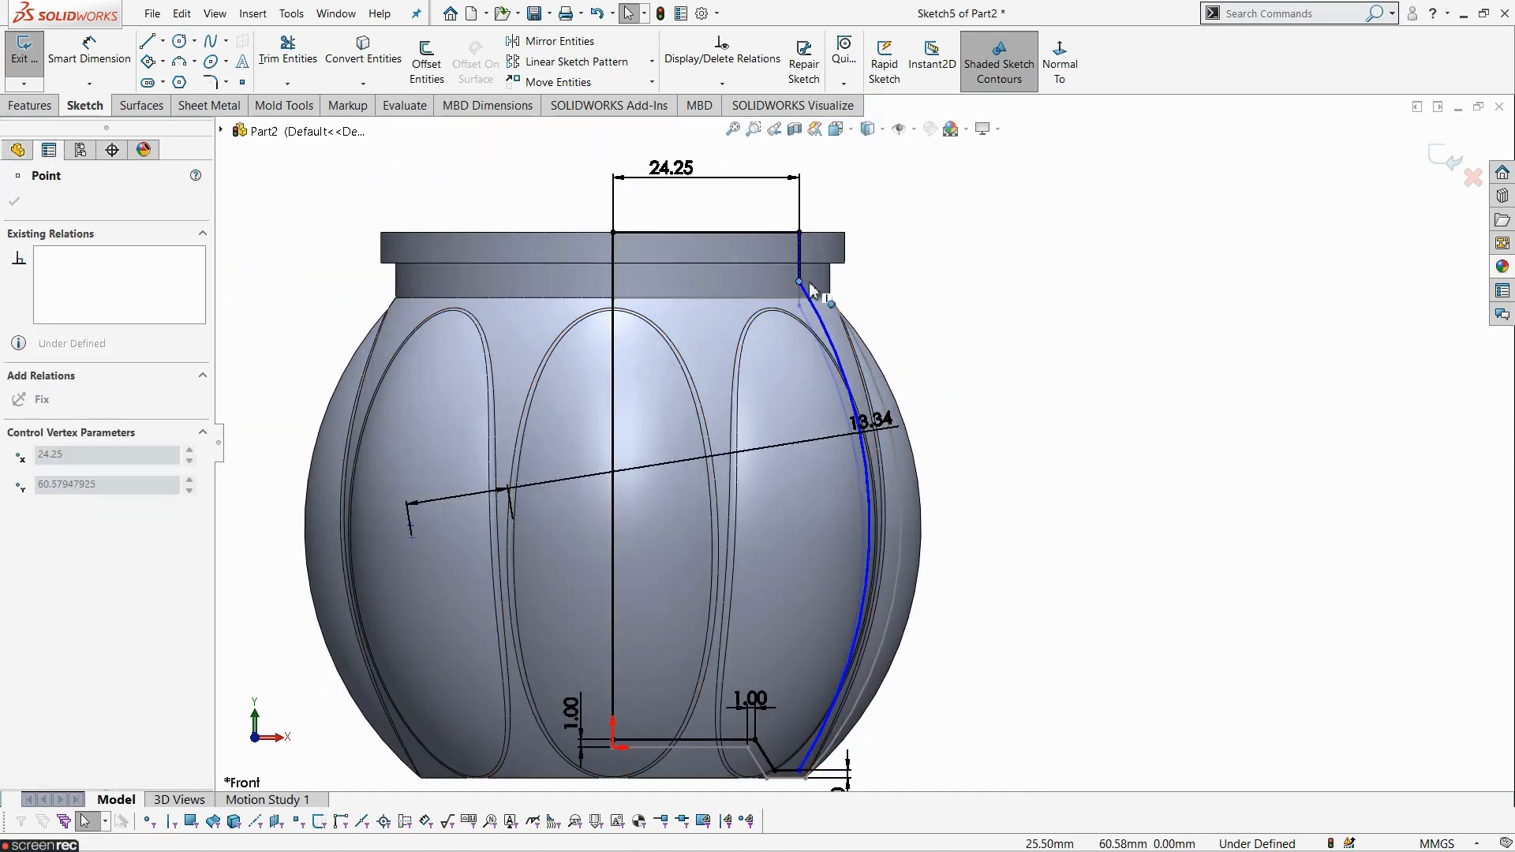
click(1133, 457)
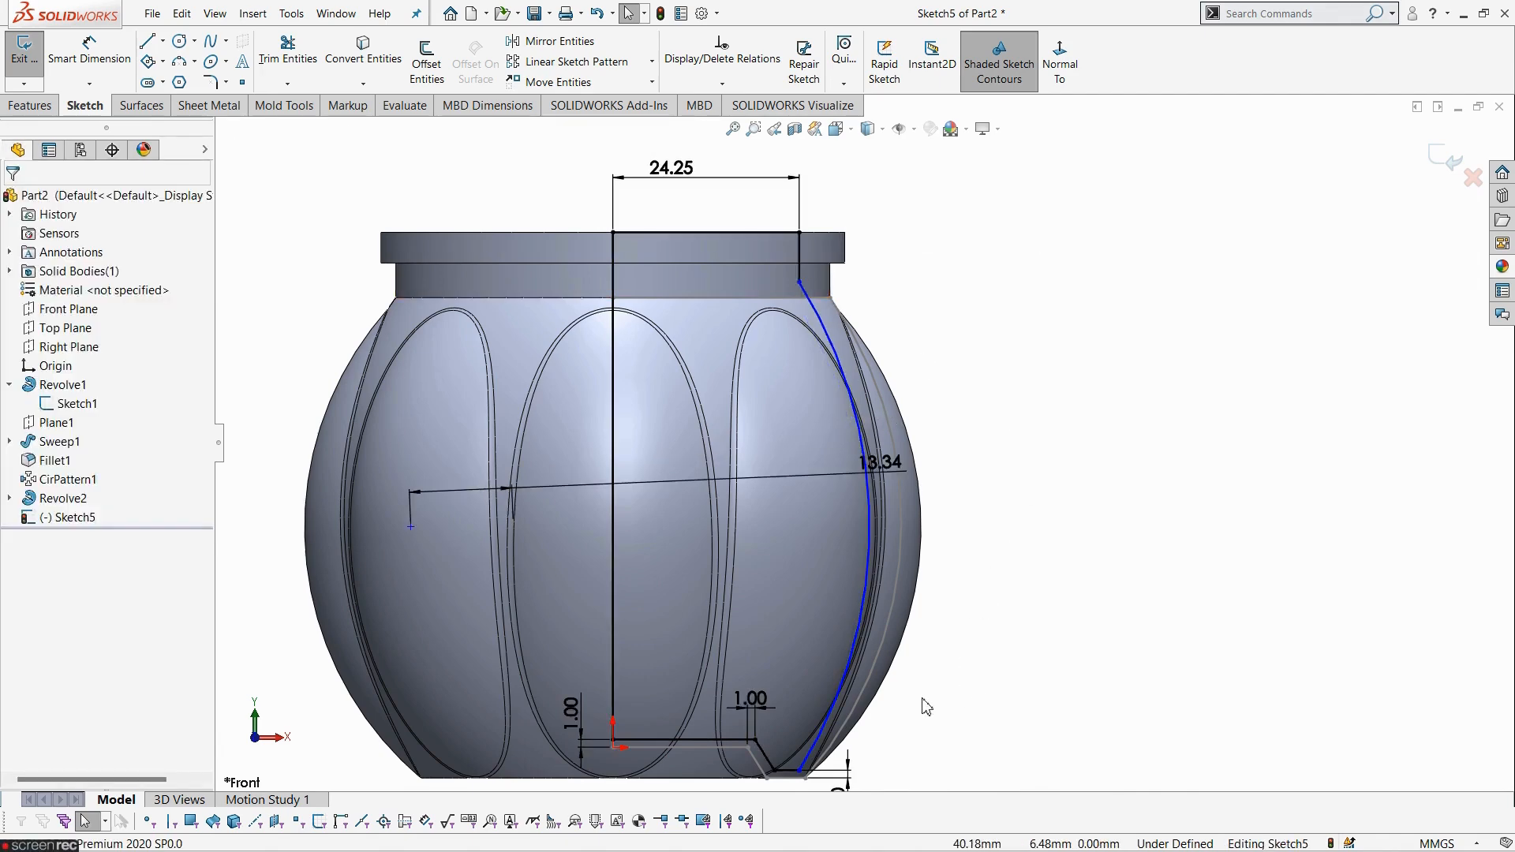
- Try to move the cavity arc outward freehand toward the jar wall, and undo the move
mouse_move(870, 523)
mouse_down()
mouse_move(919, 521)
mouse_move(887, 515)
mouse_up()
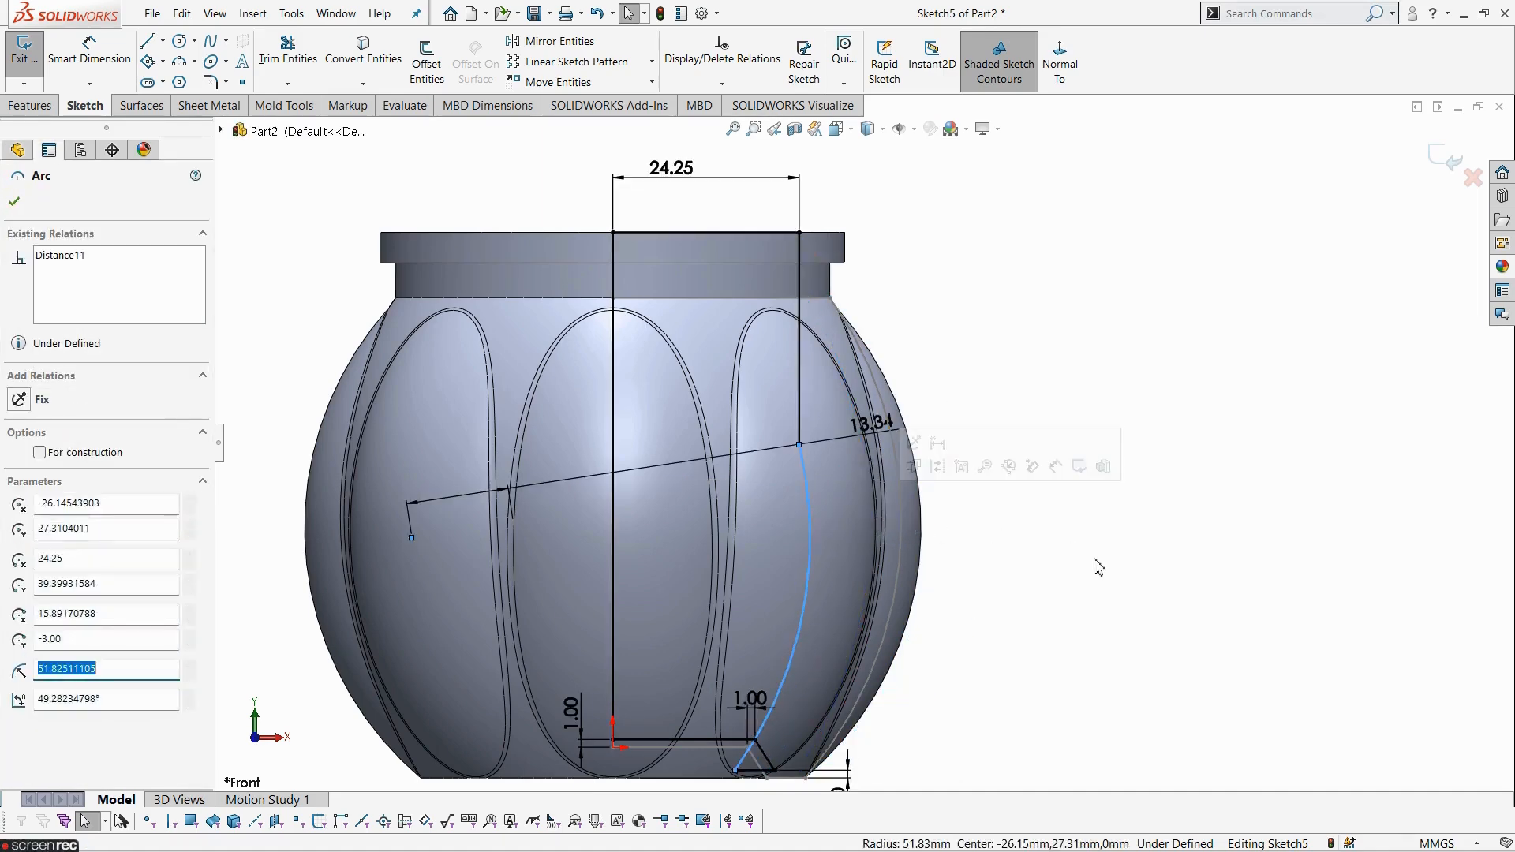
click(1098, 567)
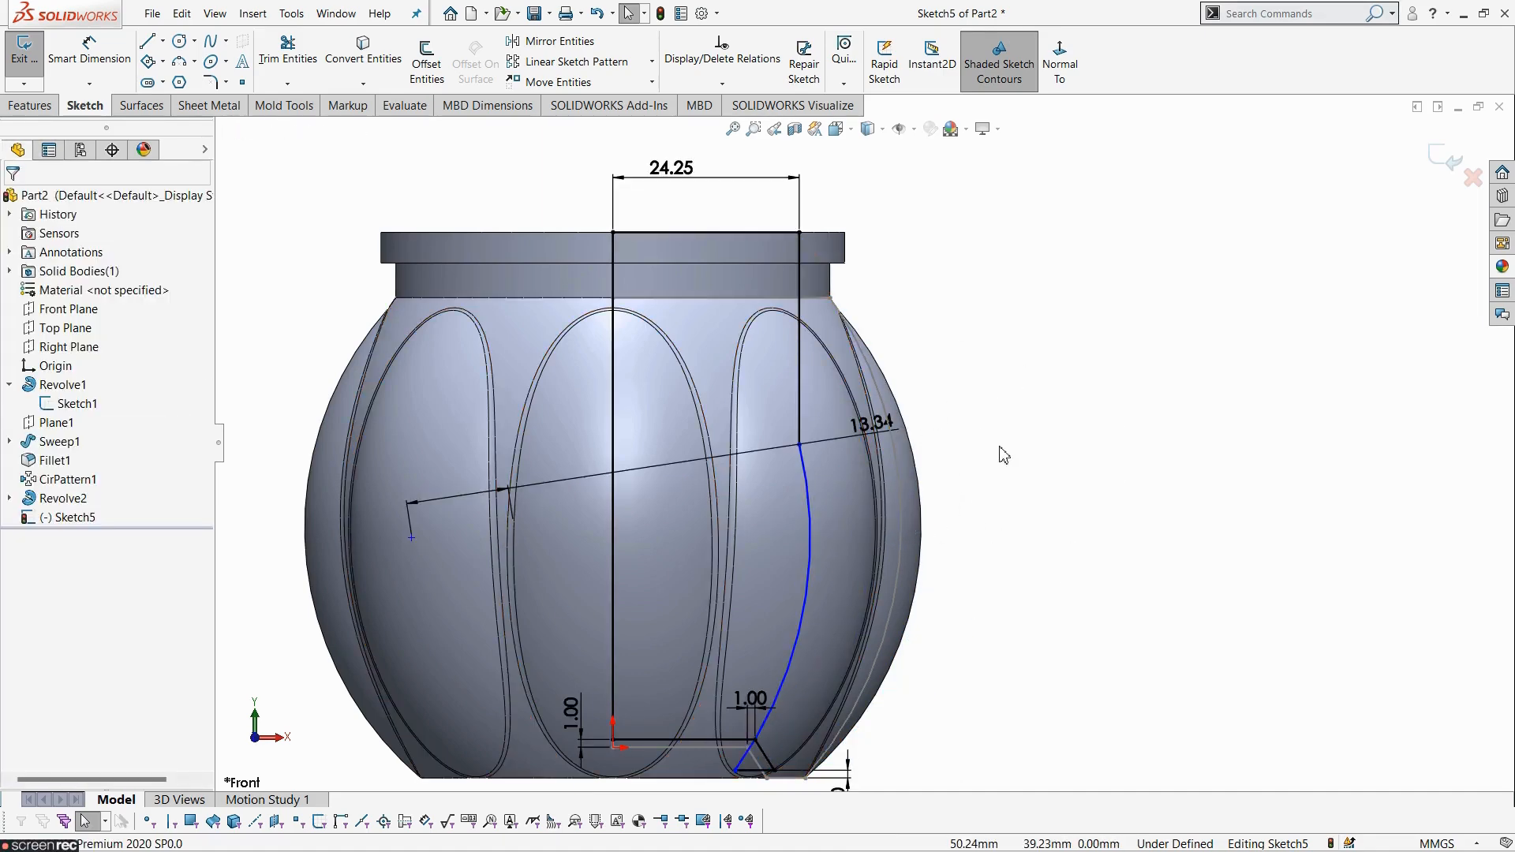
key(ctrl+z)
click(1026, 374)
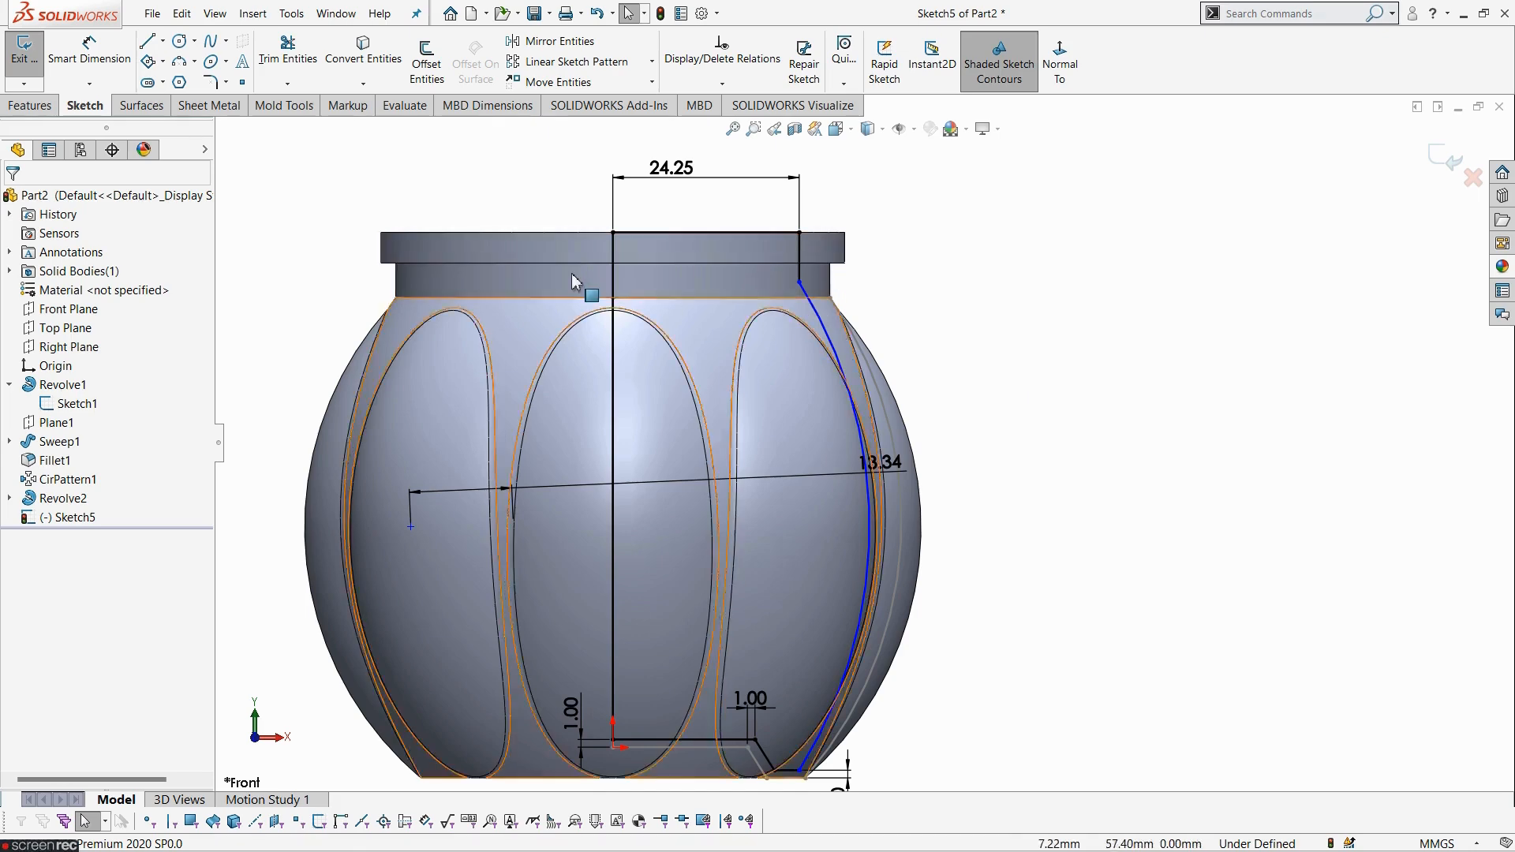
- Dimension the length of the cavity's vertical neck line below the rim as 5 mm
click(88, 52)
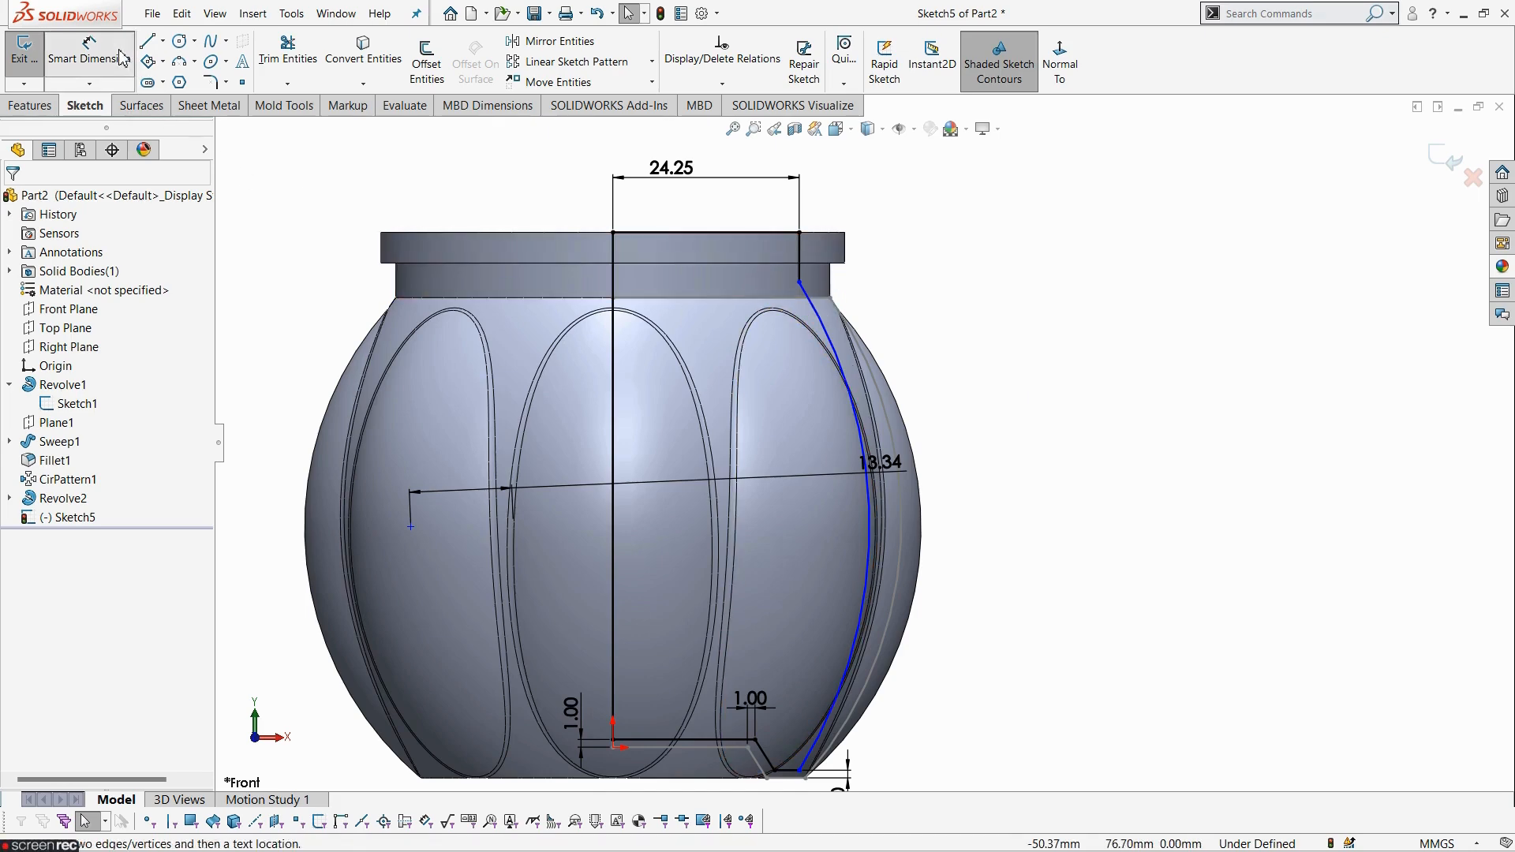
click(802, 266)
click(906, 263)
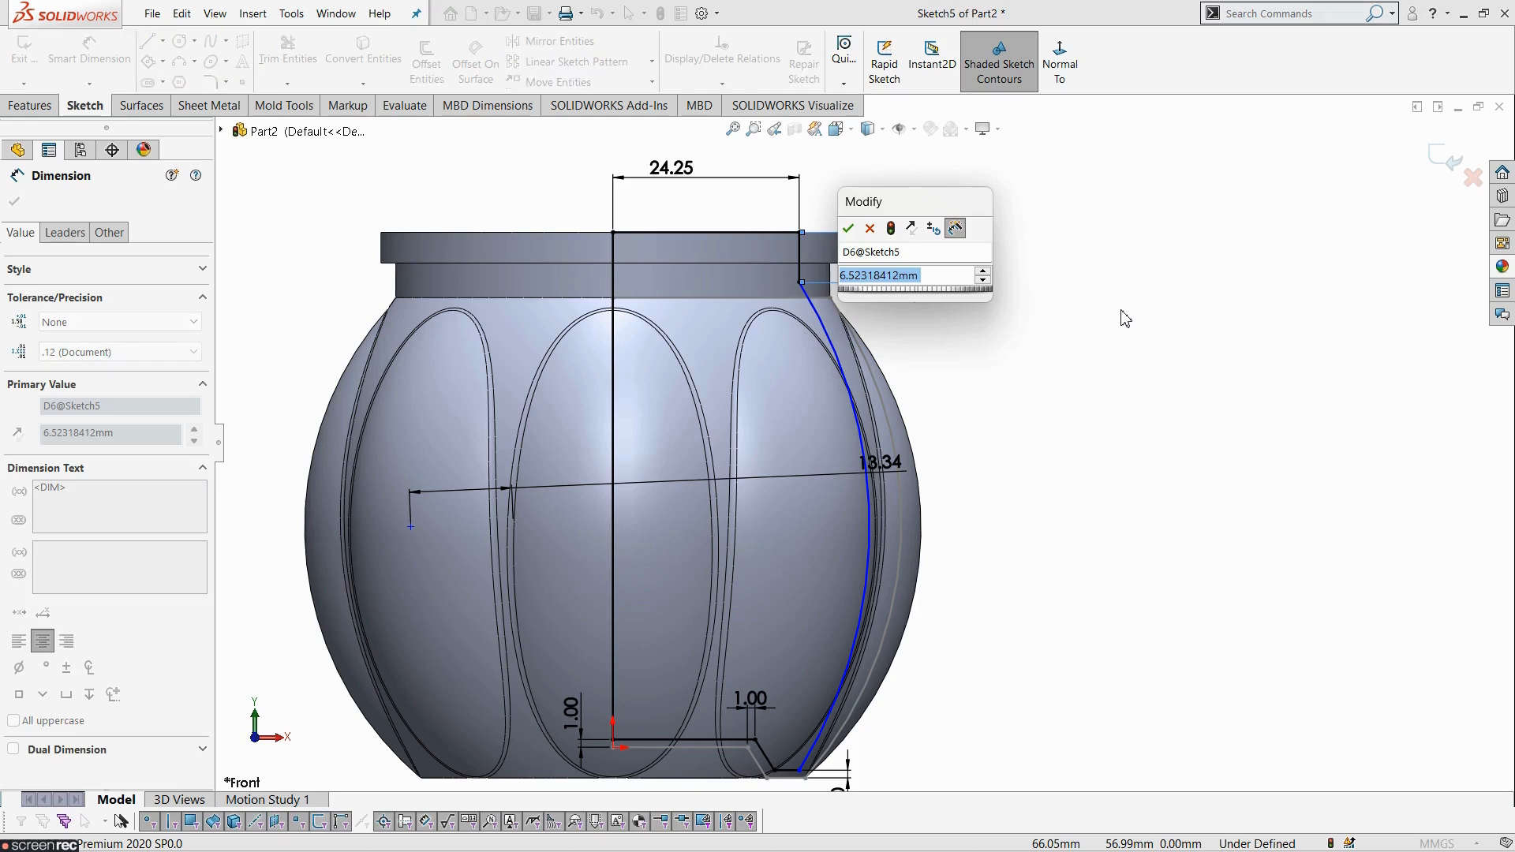
text(5.)
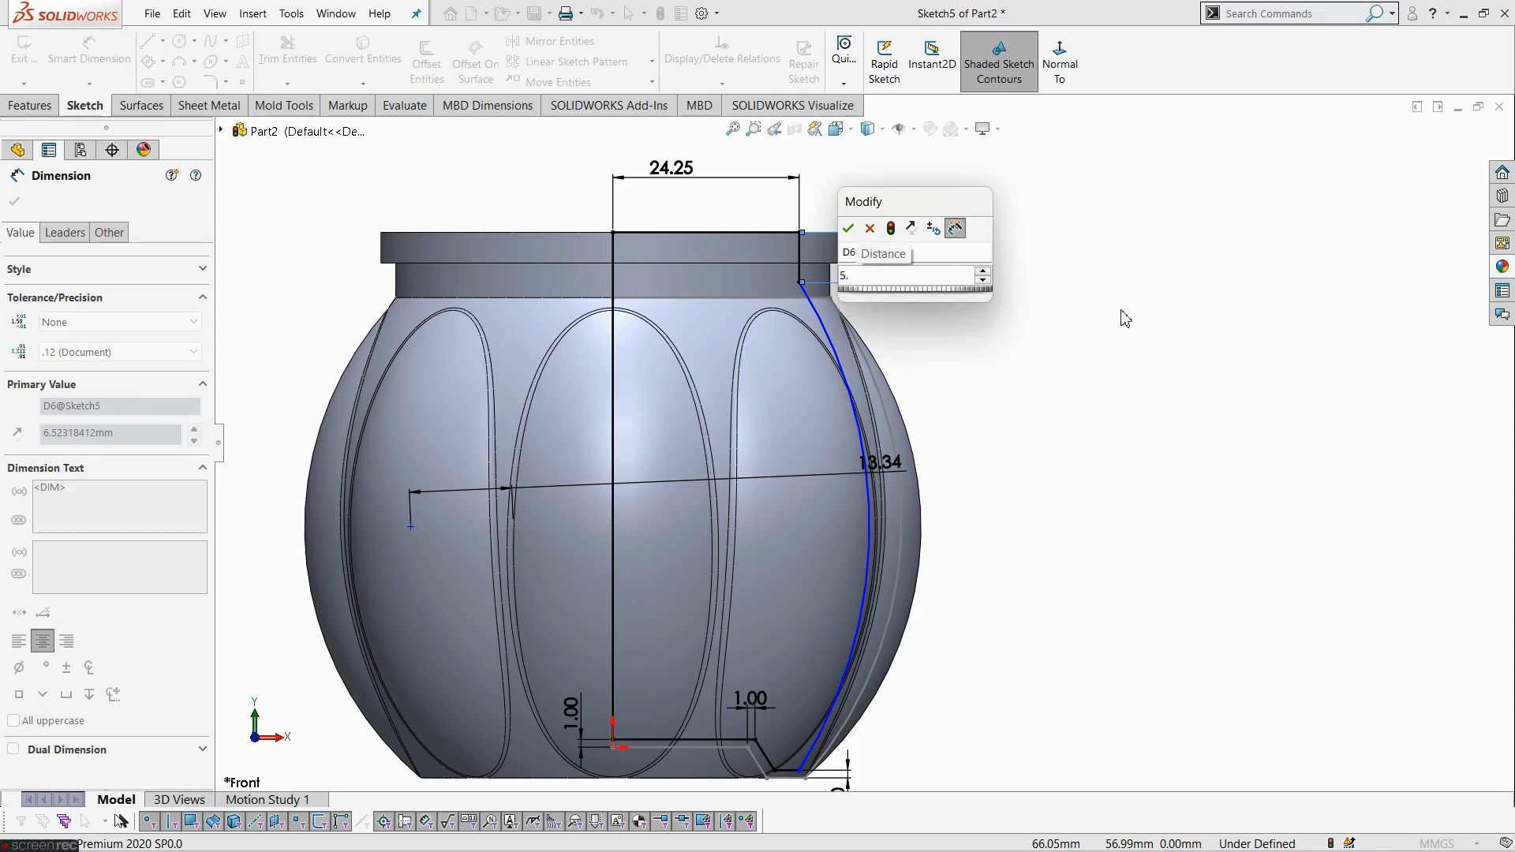
text(0)
key(Return)
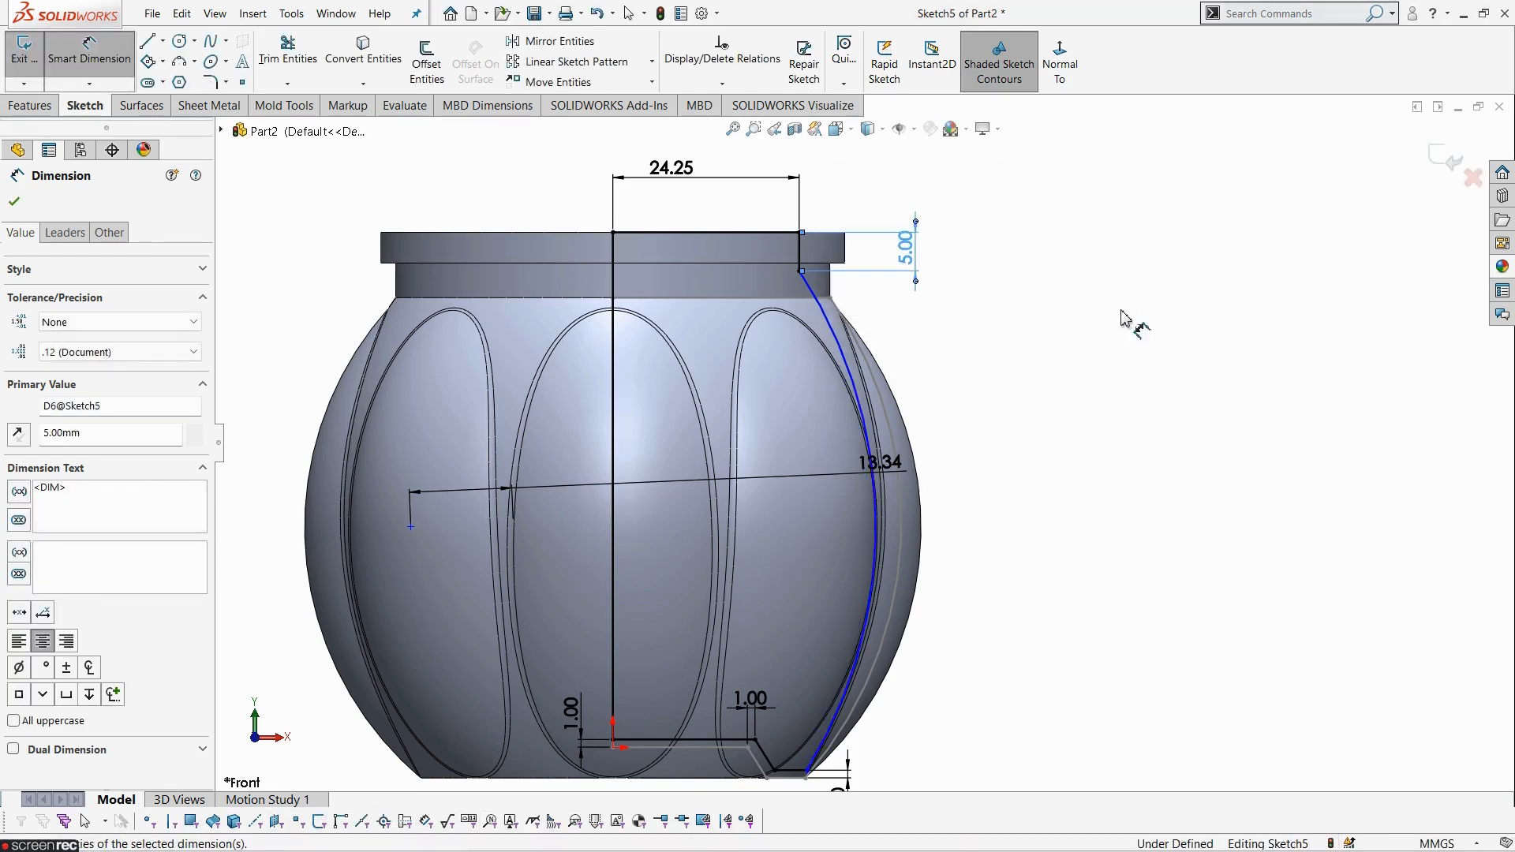
click(1126, 318)
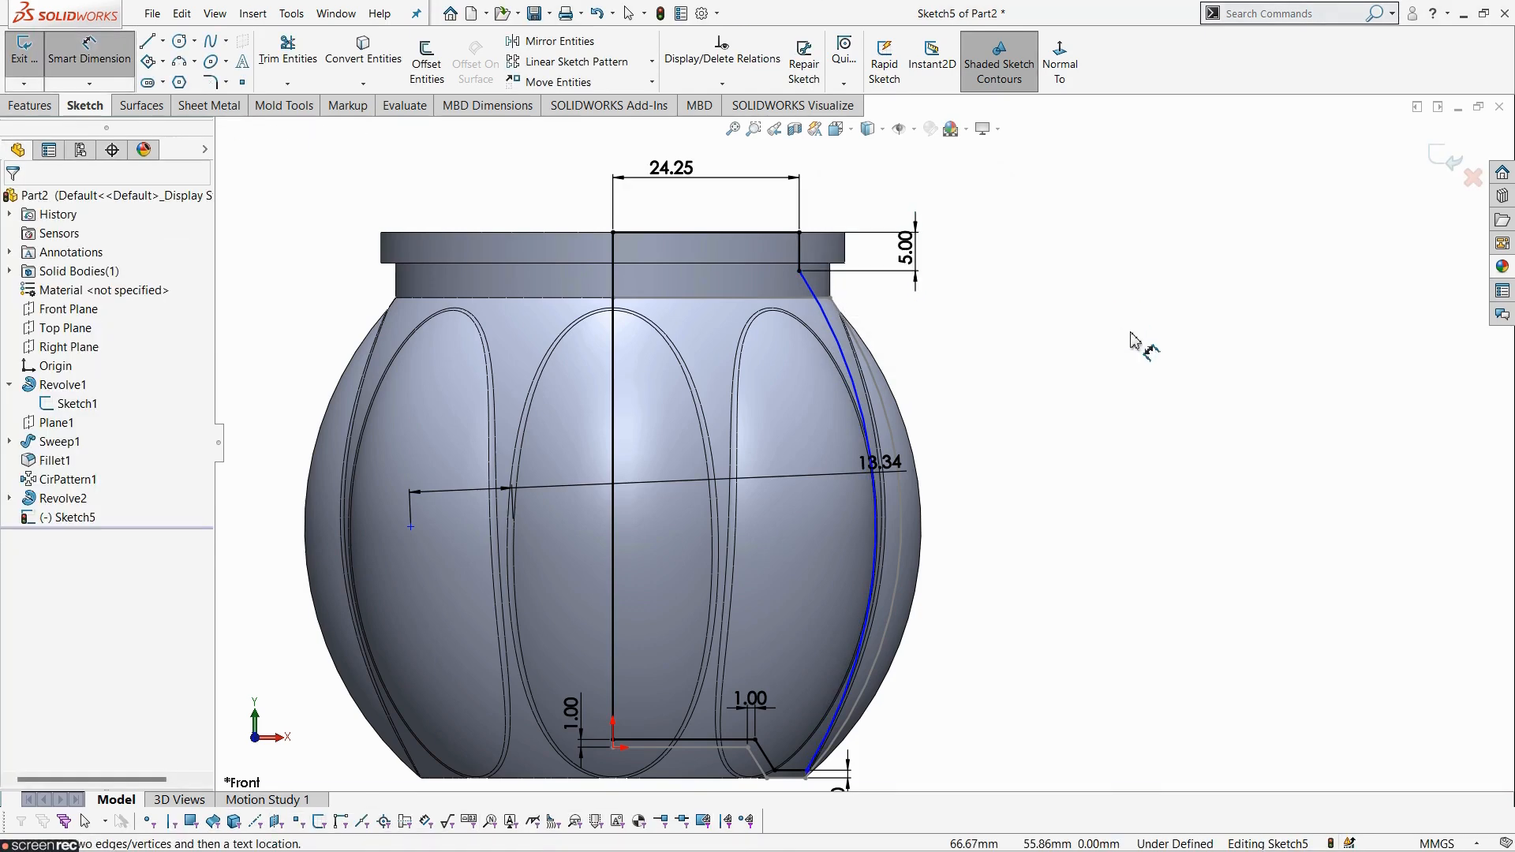
- Leave the dimension command and delete the centre-distance dimension between the cavity arc and the body's side arc
scroll(1085, 548, up, 1)
scroll(825, 662, down, 3)
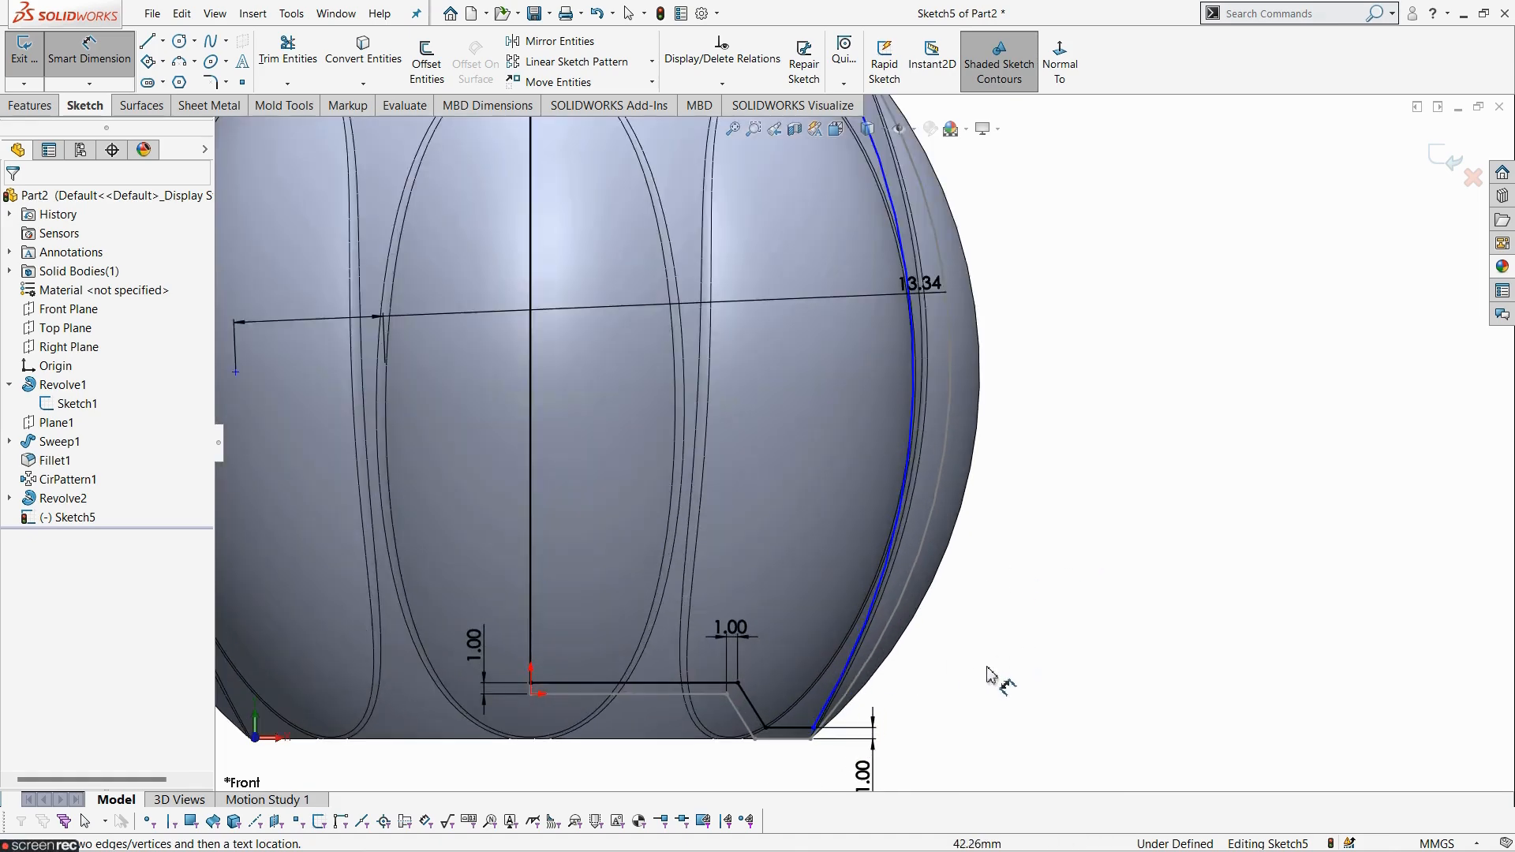
scroll(860, 714, down, 2)
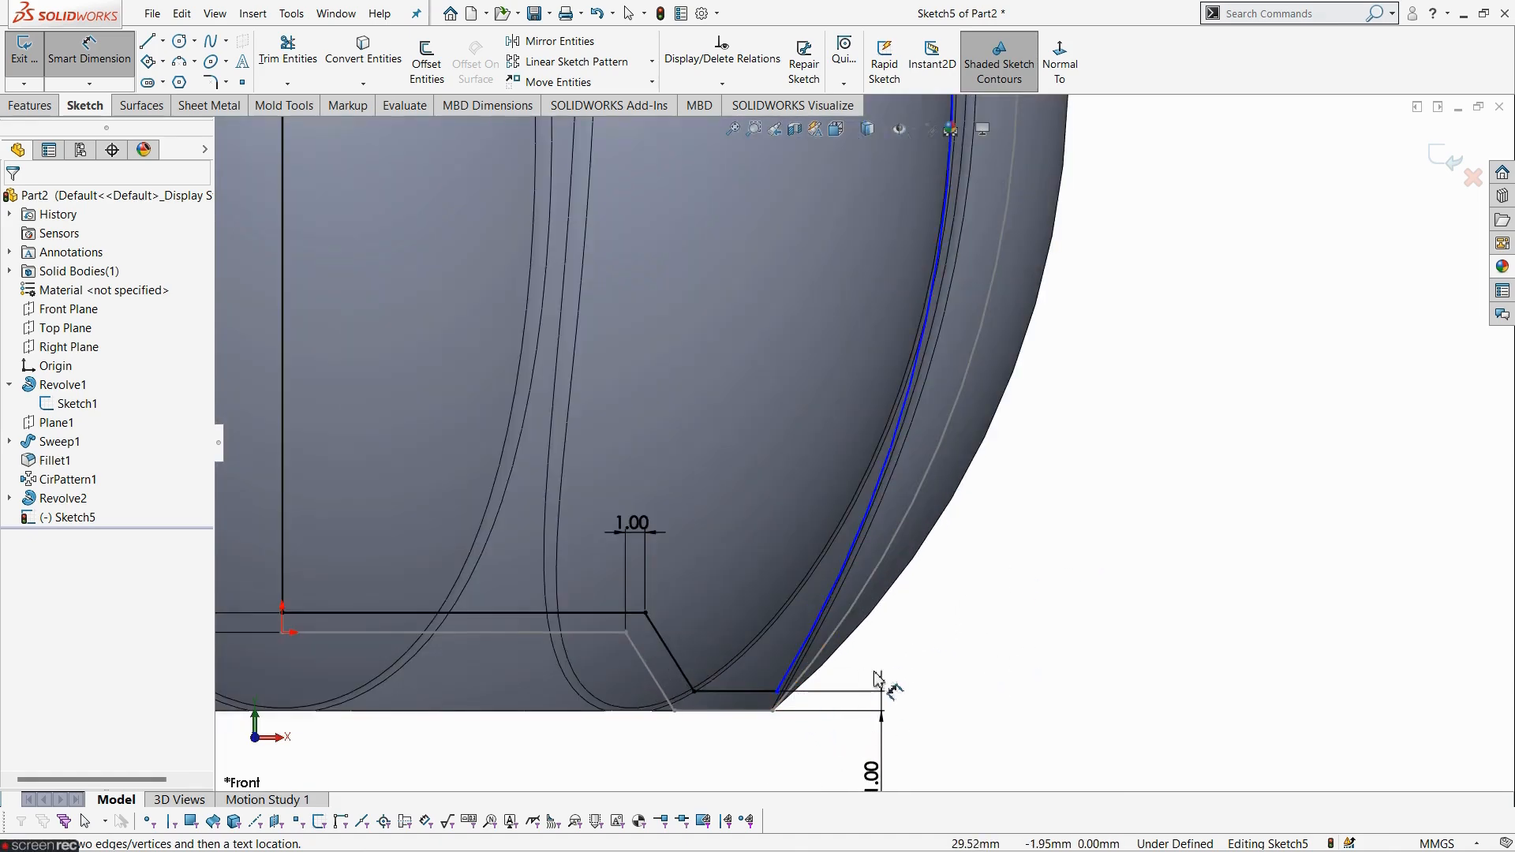
scroll(1010, 621, up, 2)
scroll(1006, 621, up, 4)
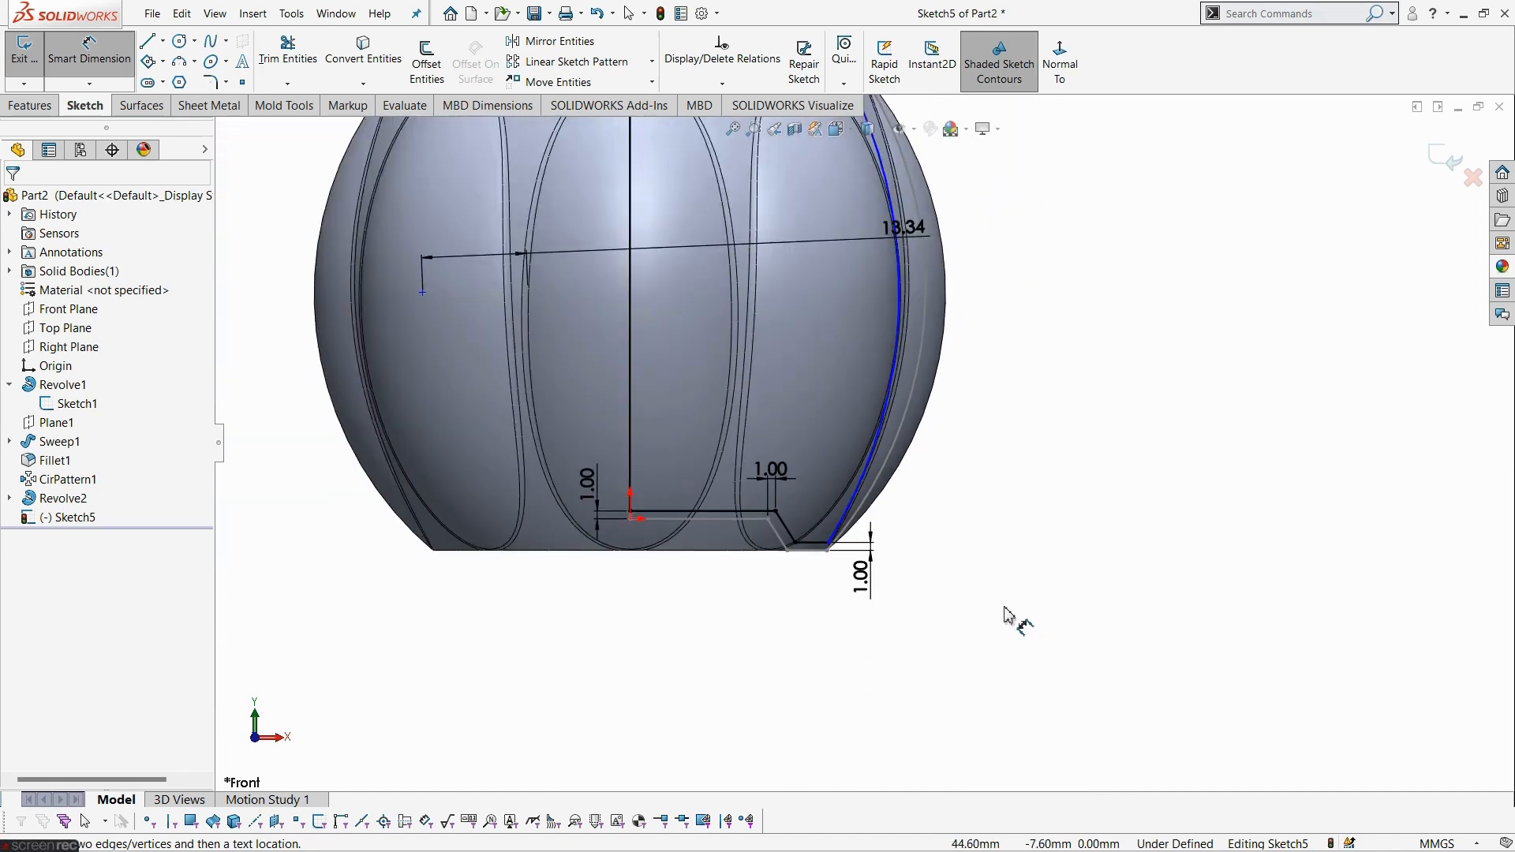
scroll(860, 316, down, 3)
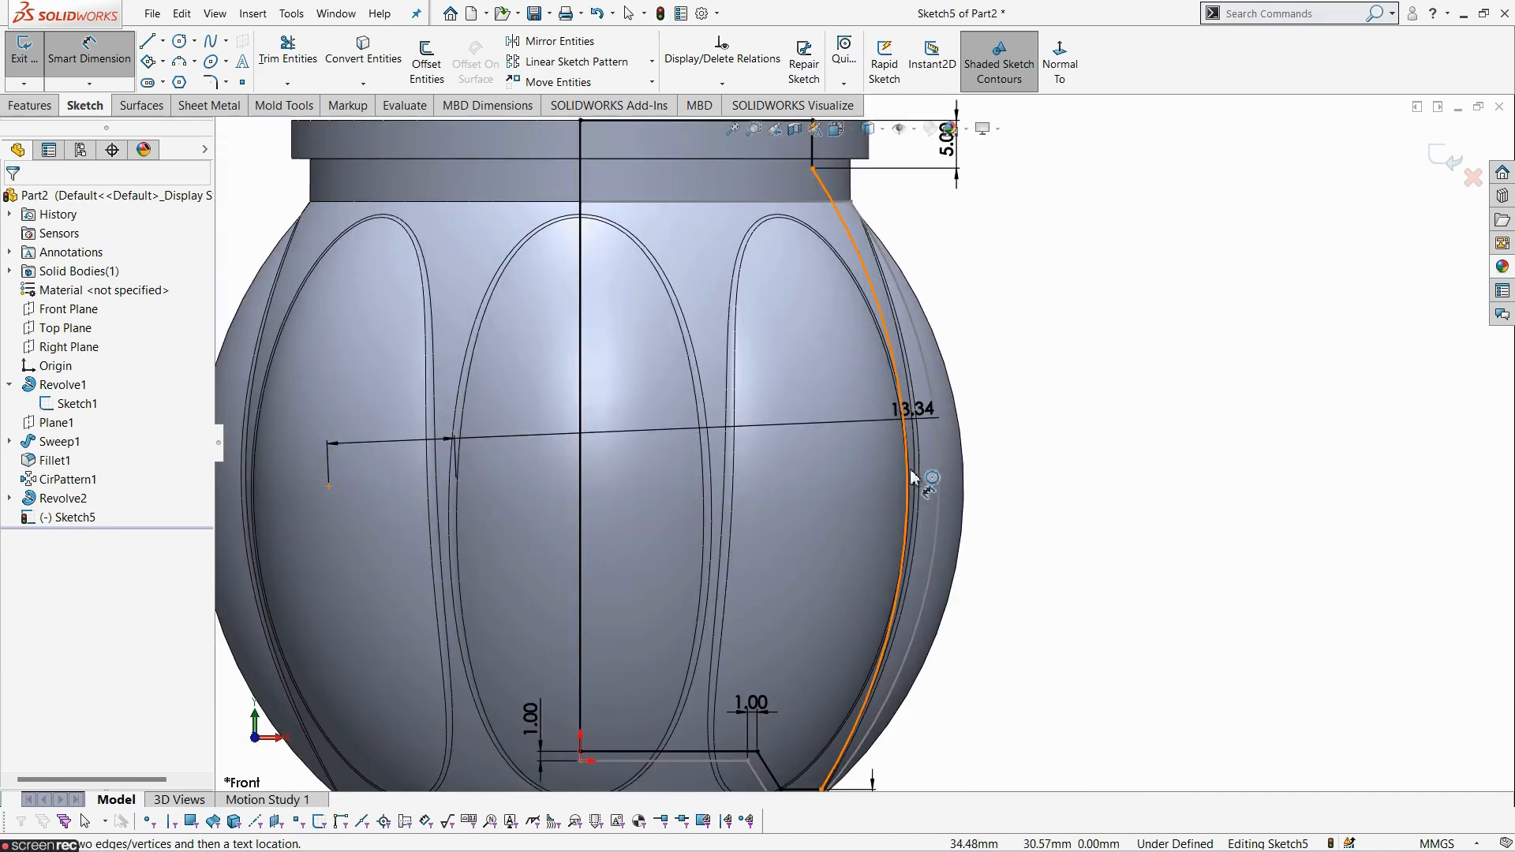
key(Escape)
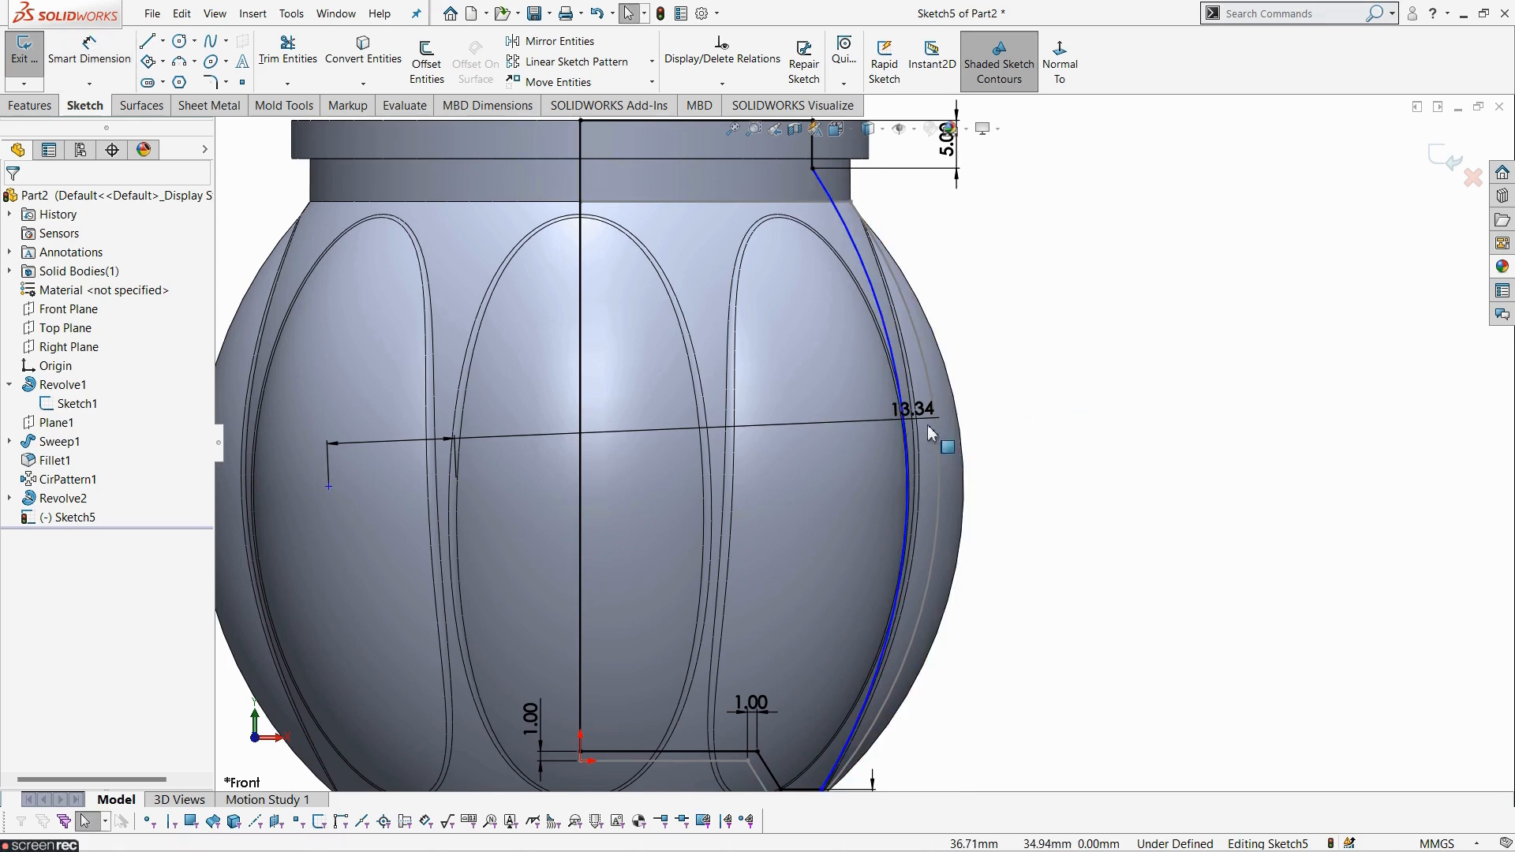
click(531, 434)
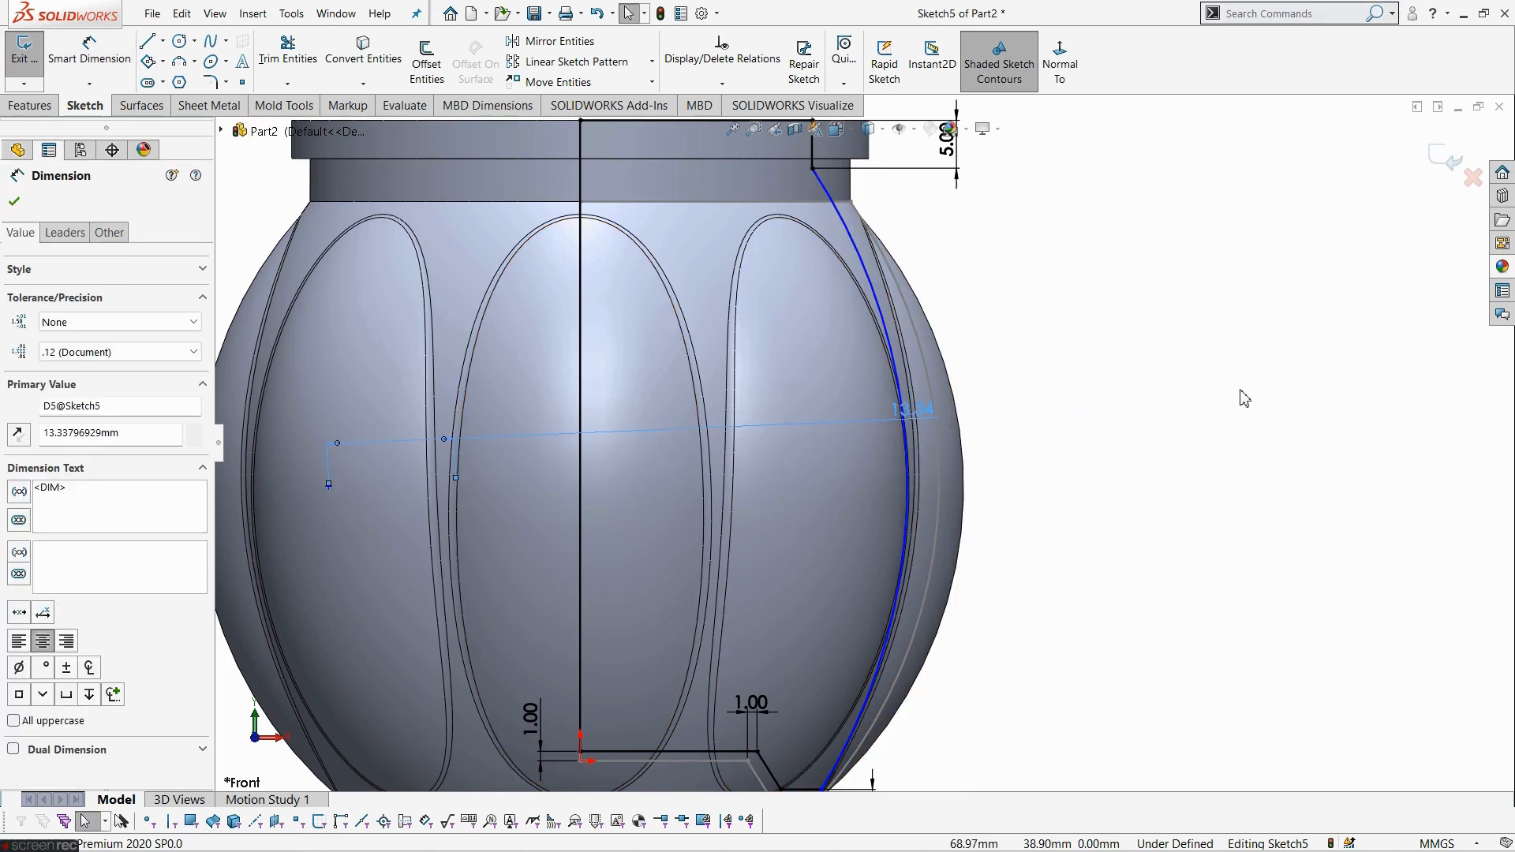
key(Delete)
- Dimension the centre distance between the cavity arc and the body's side arc in Sketch1 as 1 mm
scroll(960, 490, up, 2)
scroll(907, 442, down, 2)
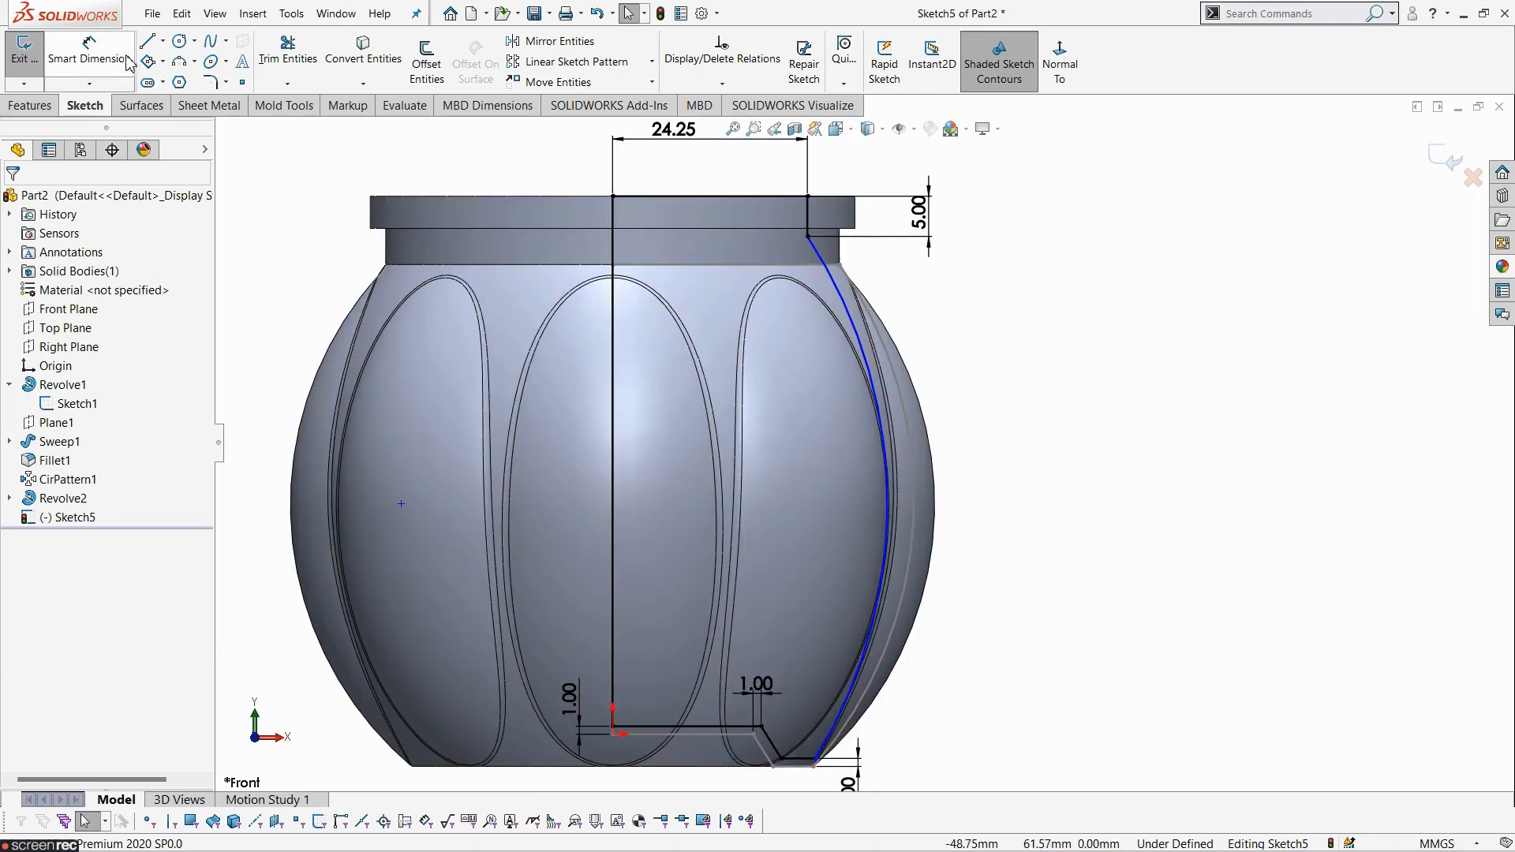
click(89, 49)
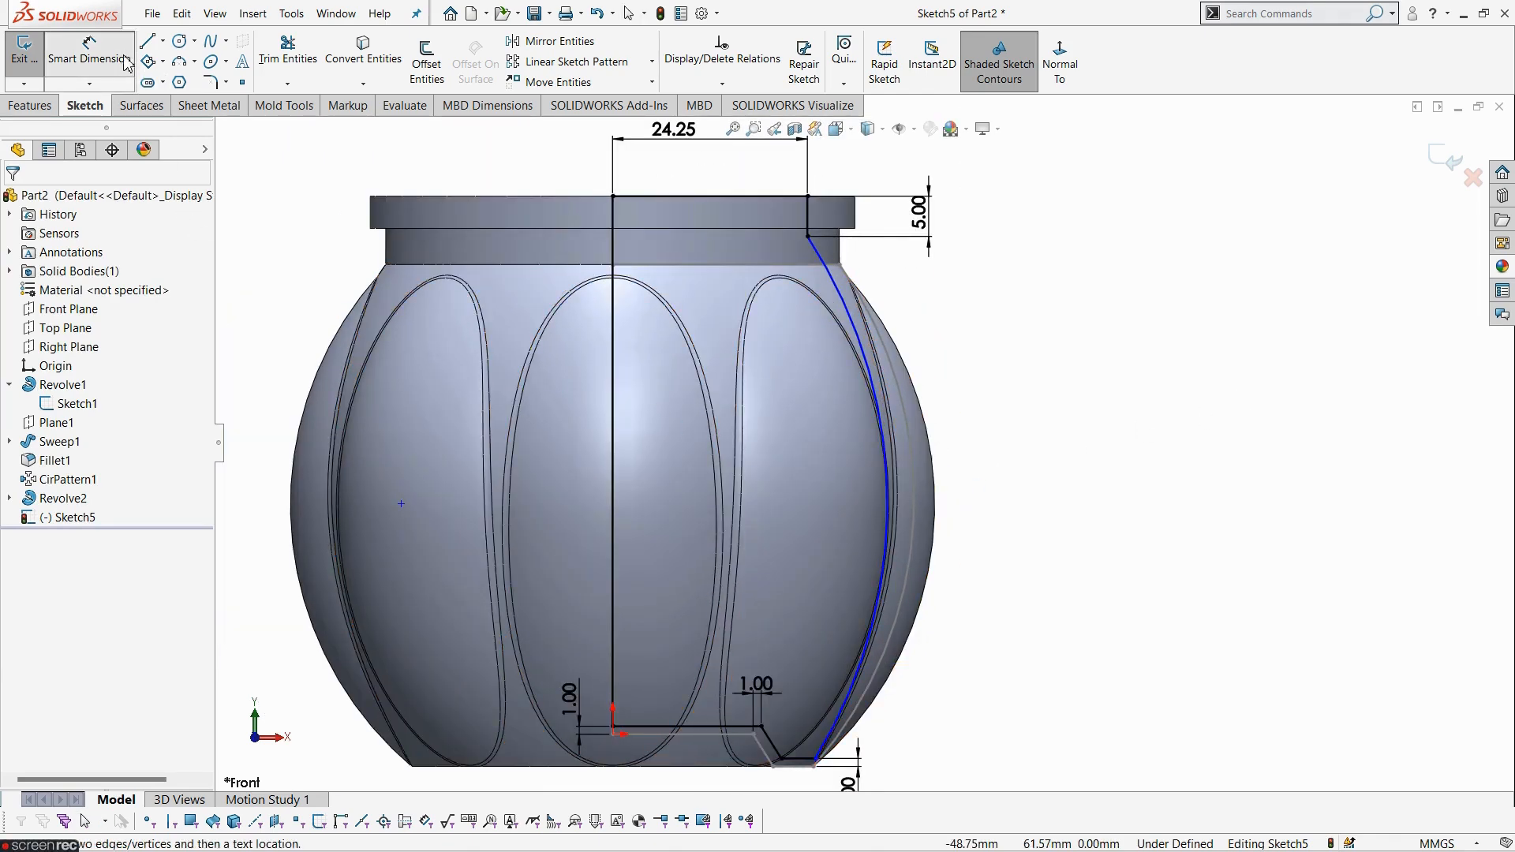
click(887, 541)
click(915, 515)
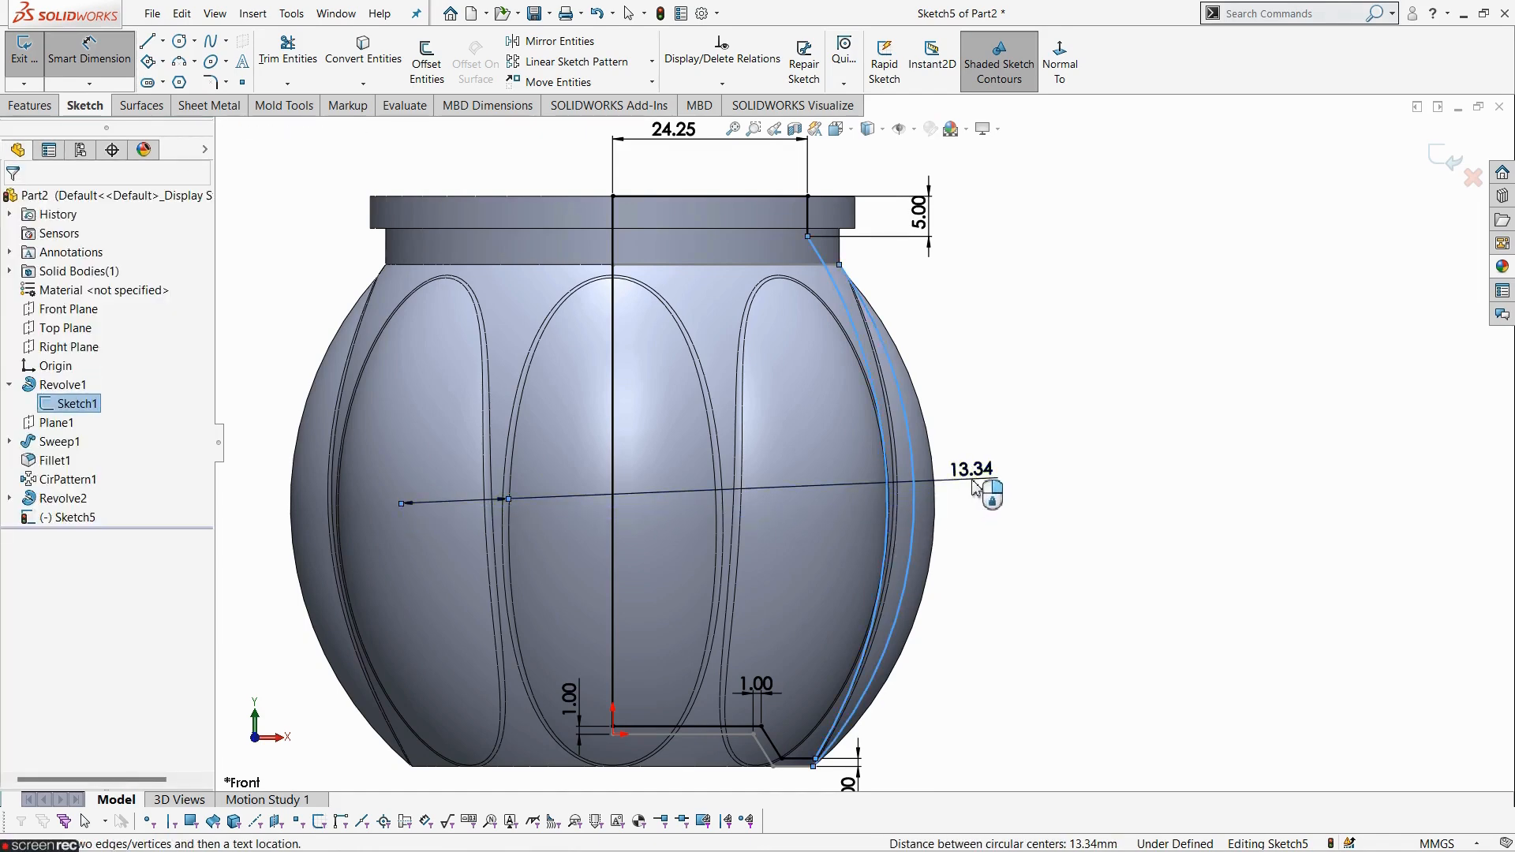
click(982, 494)
text(1)
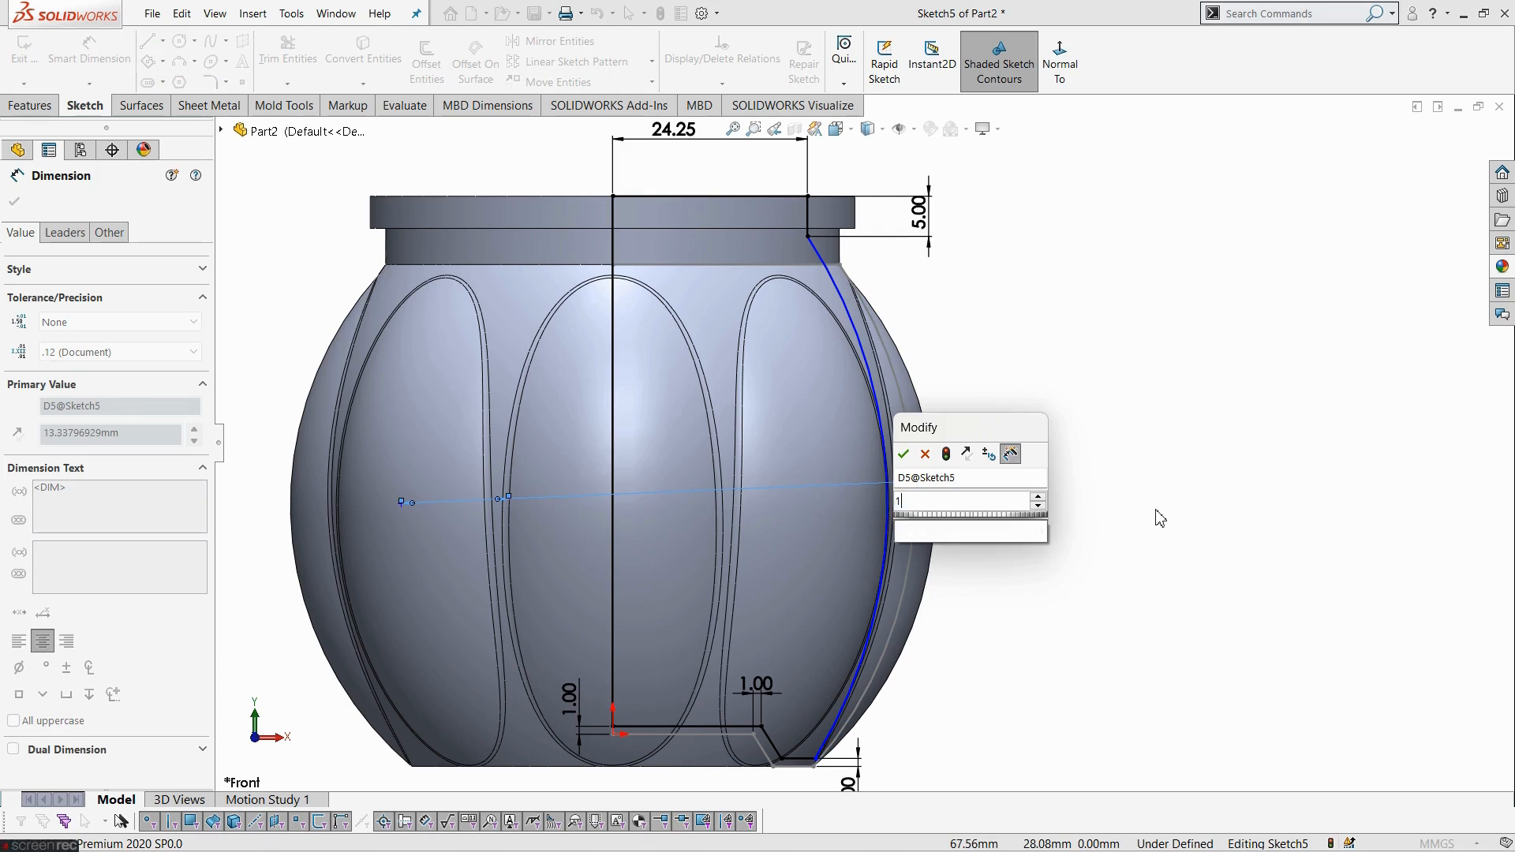
key(Return)
key(Escape)
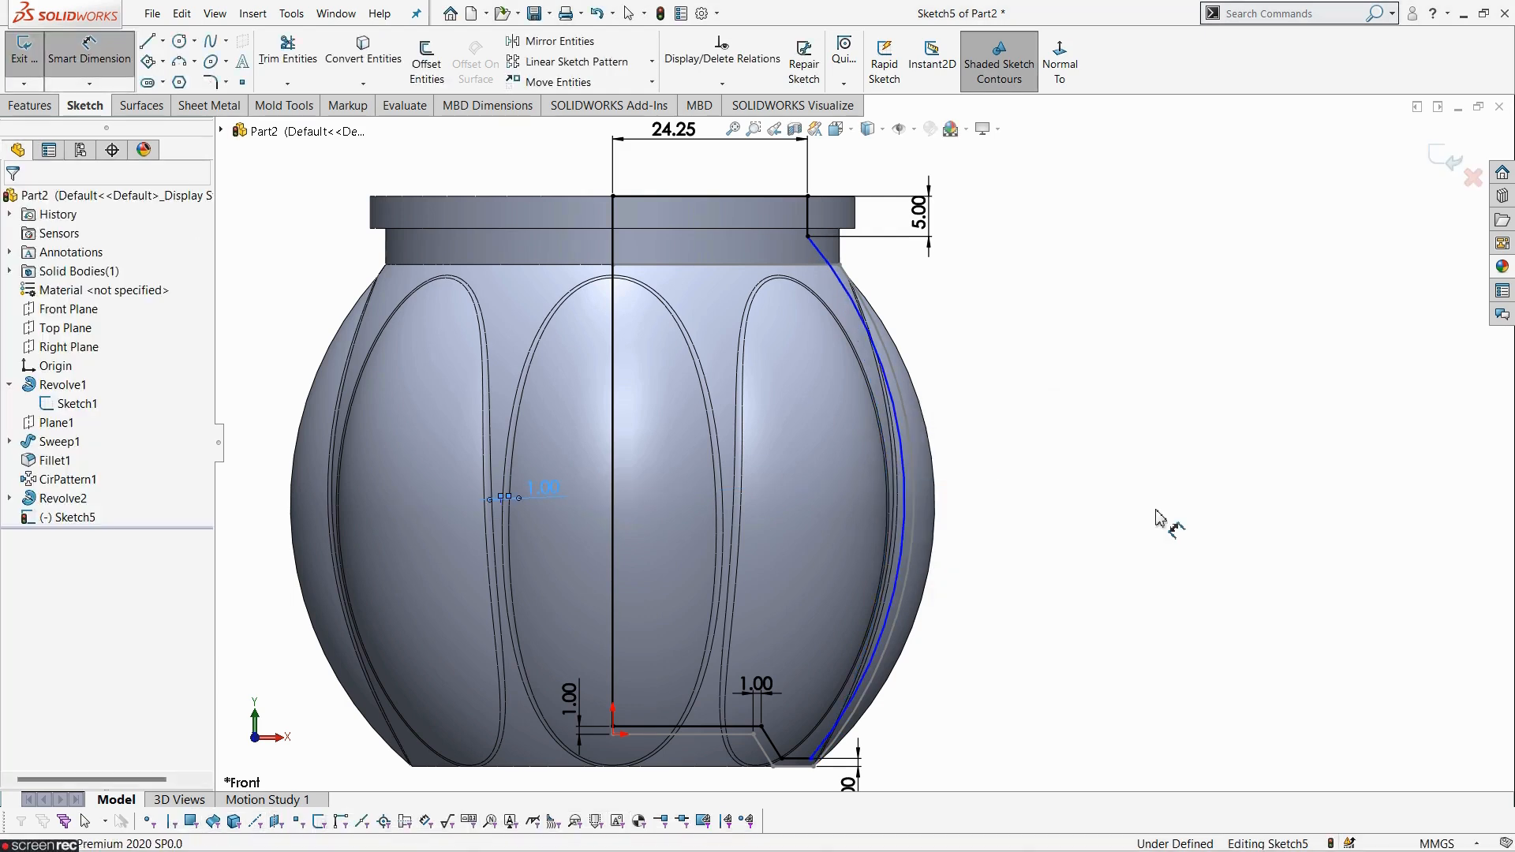
key(Escape)
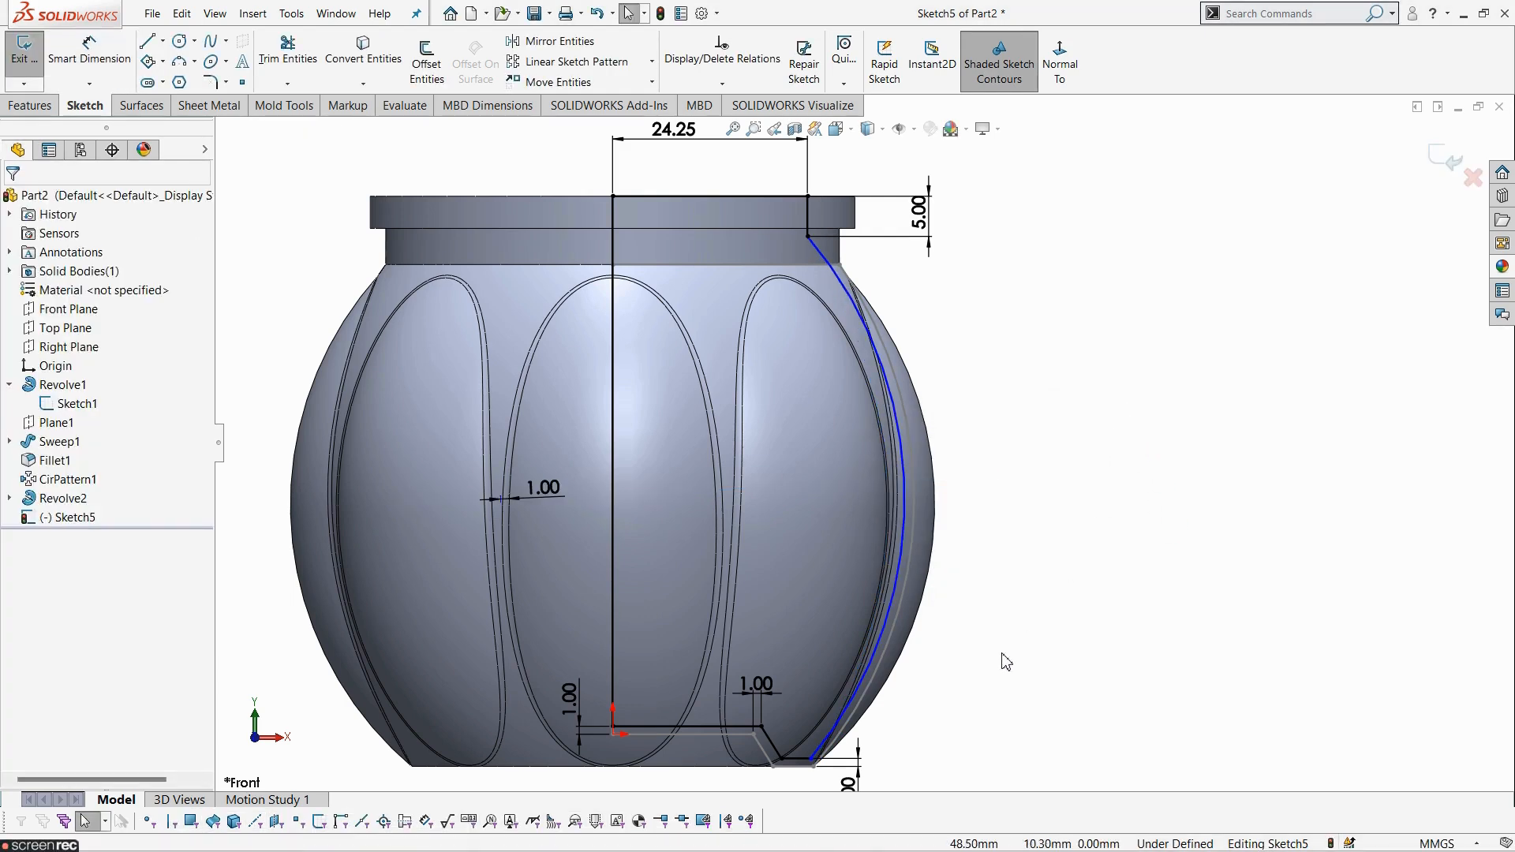
- Dimension the horizontal distance between the cavity arc's lower endpoint and the body profile's outer base corner as 1 mm
scroll(793, 777, down, 5)
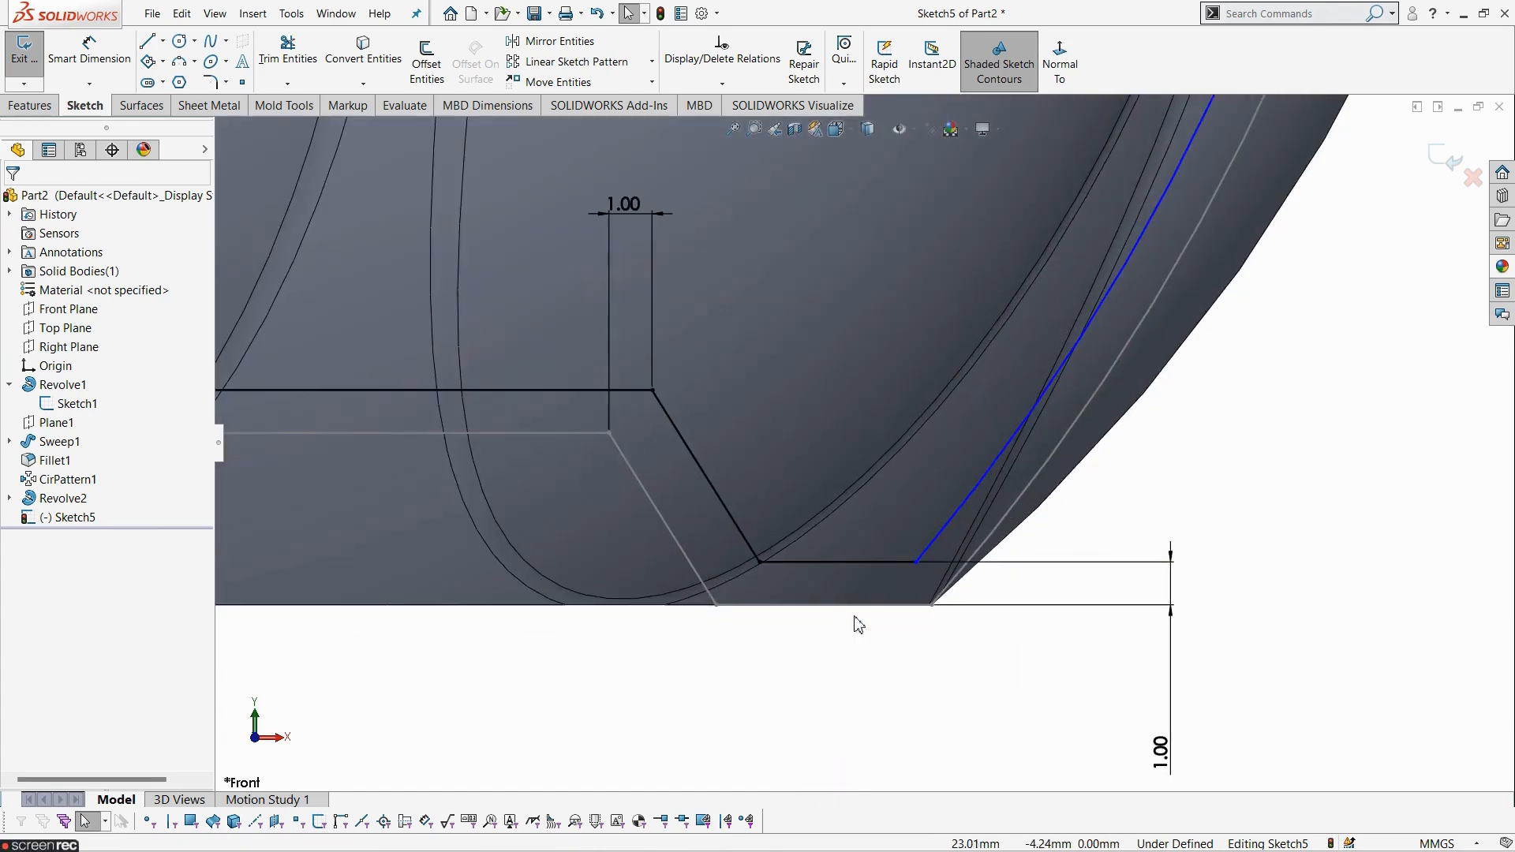
mouse_move(916, 565)
mouse_down()
mouse_move(875, 569)
mouse_move(937, 569)
mouse_move(917, 566)
mouse_up()
click(907, 650)
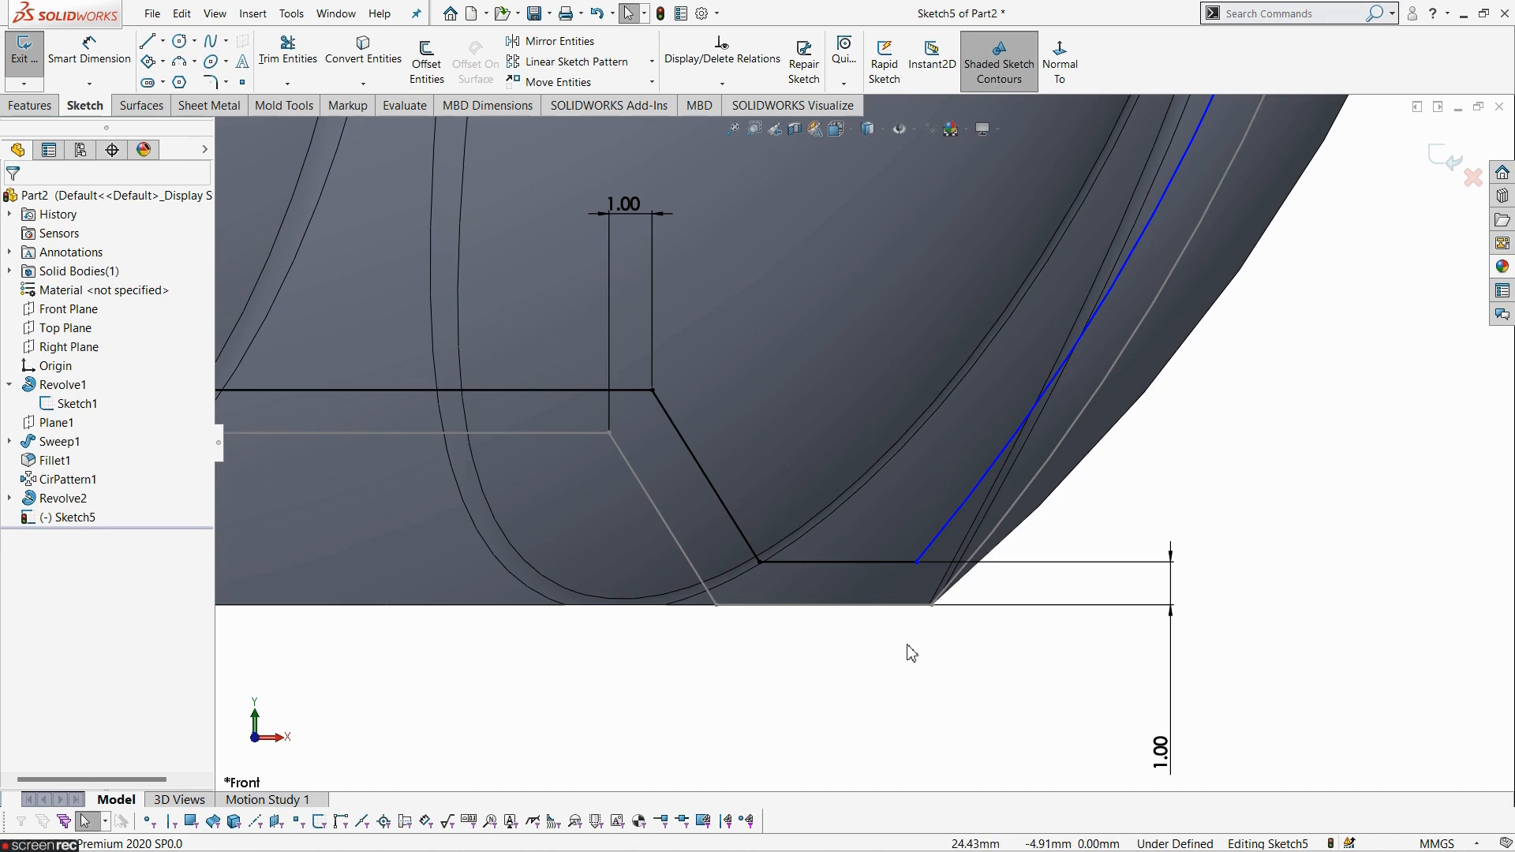
scroll(908, 643, up, 3)
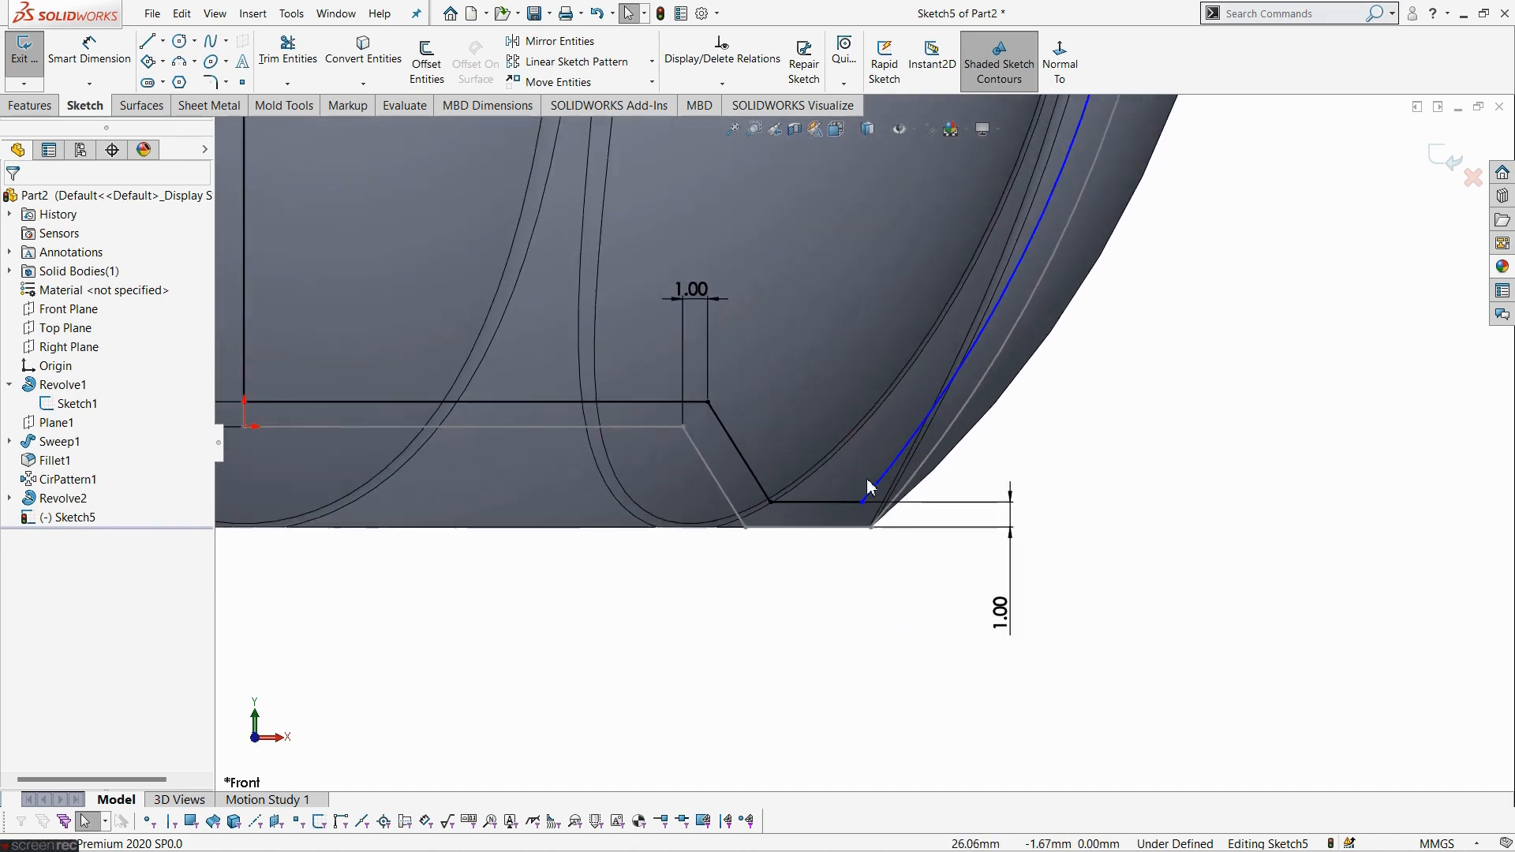
click(89, 54)
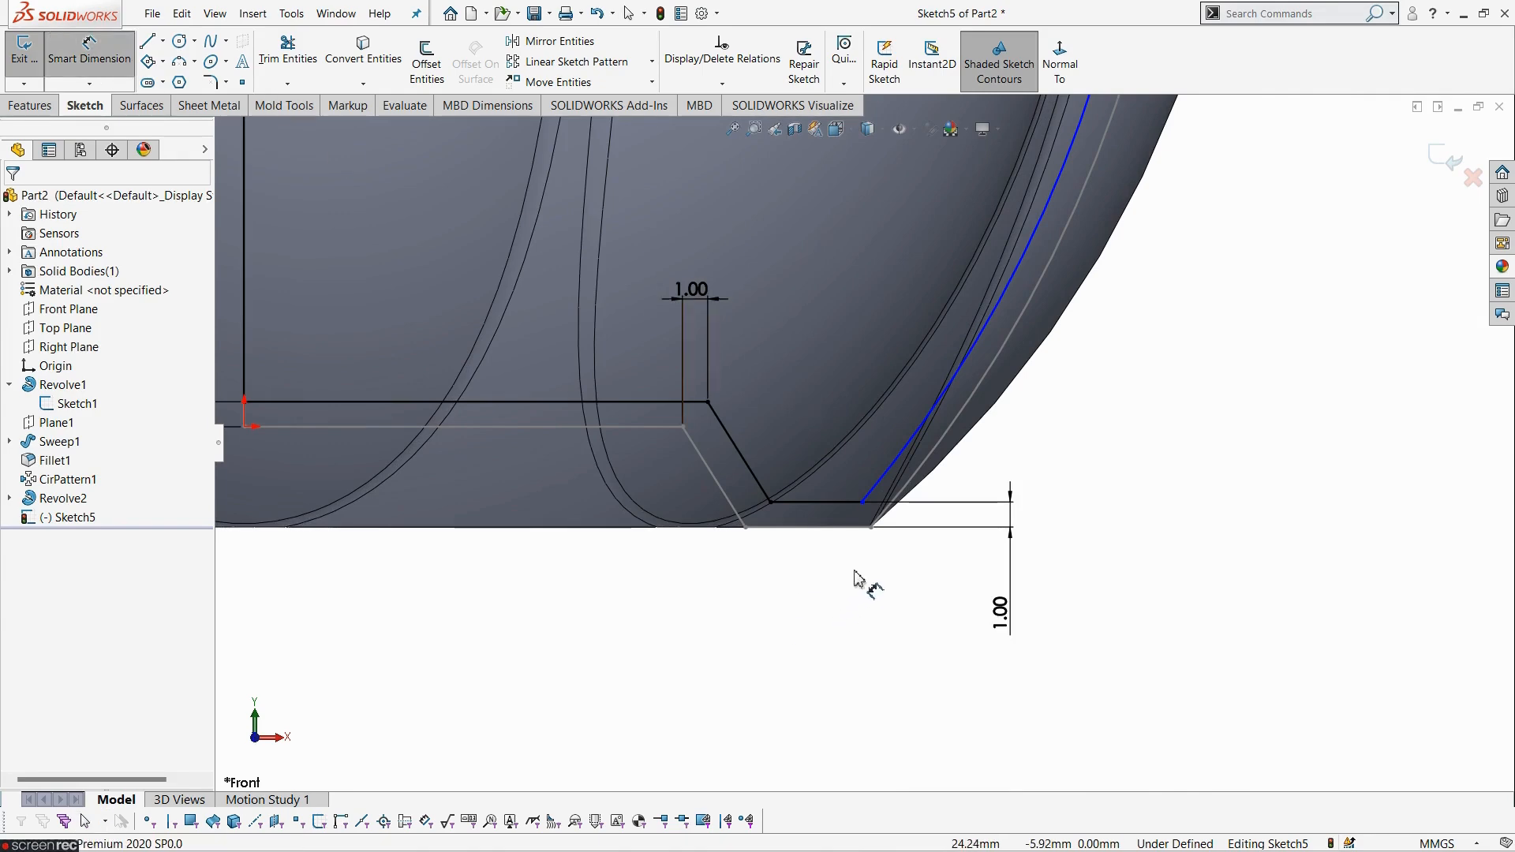
click(862, 503)
click(871, 529)
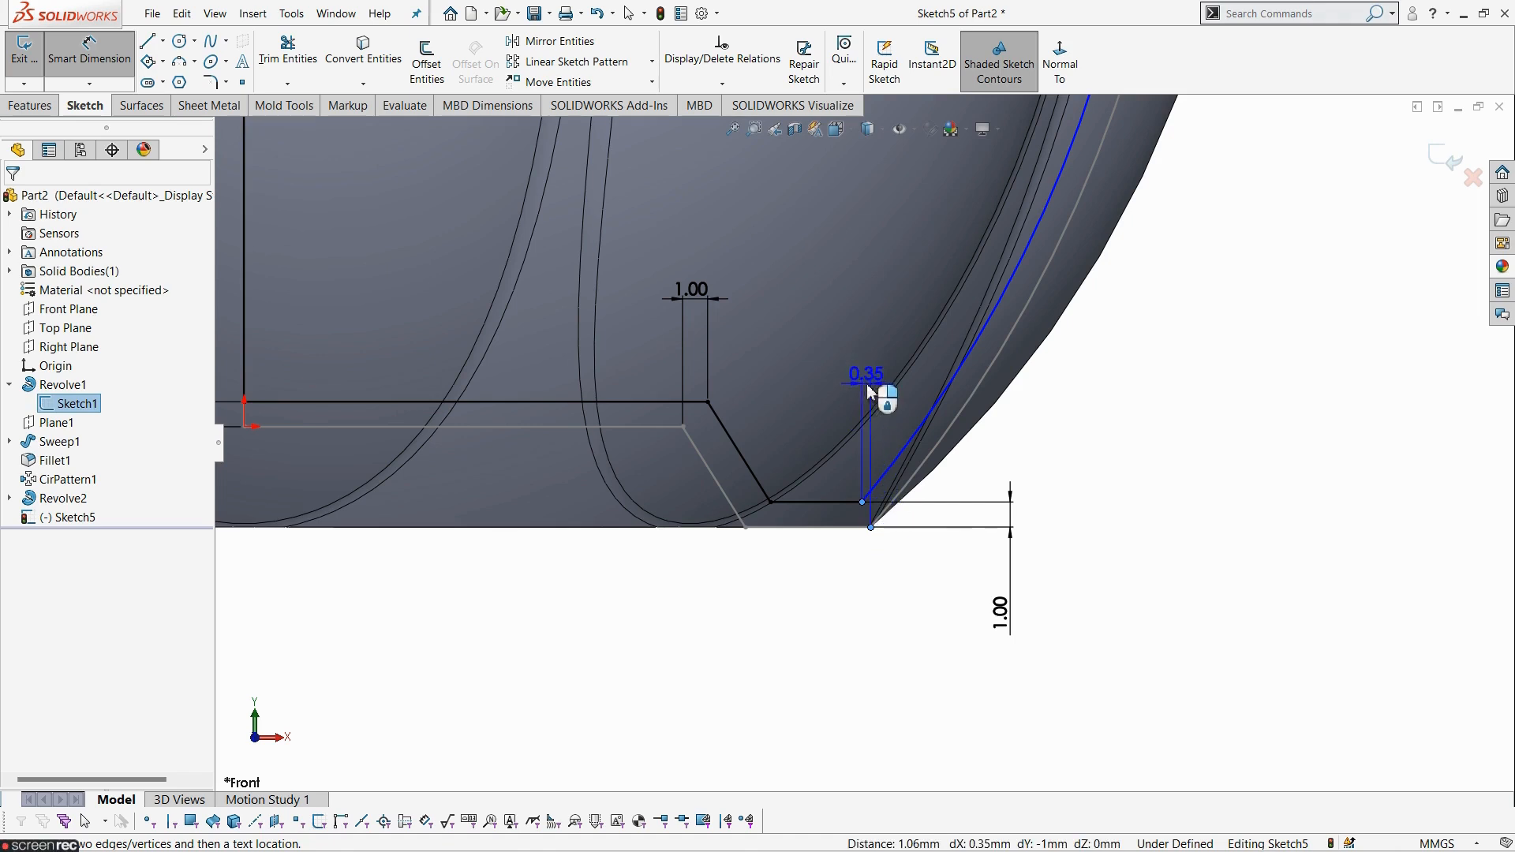
click(877, 398)
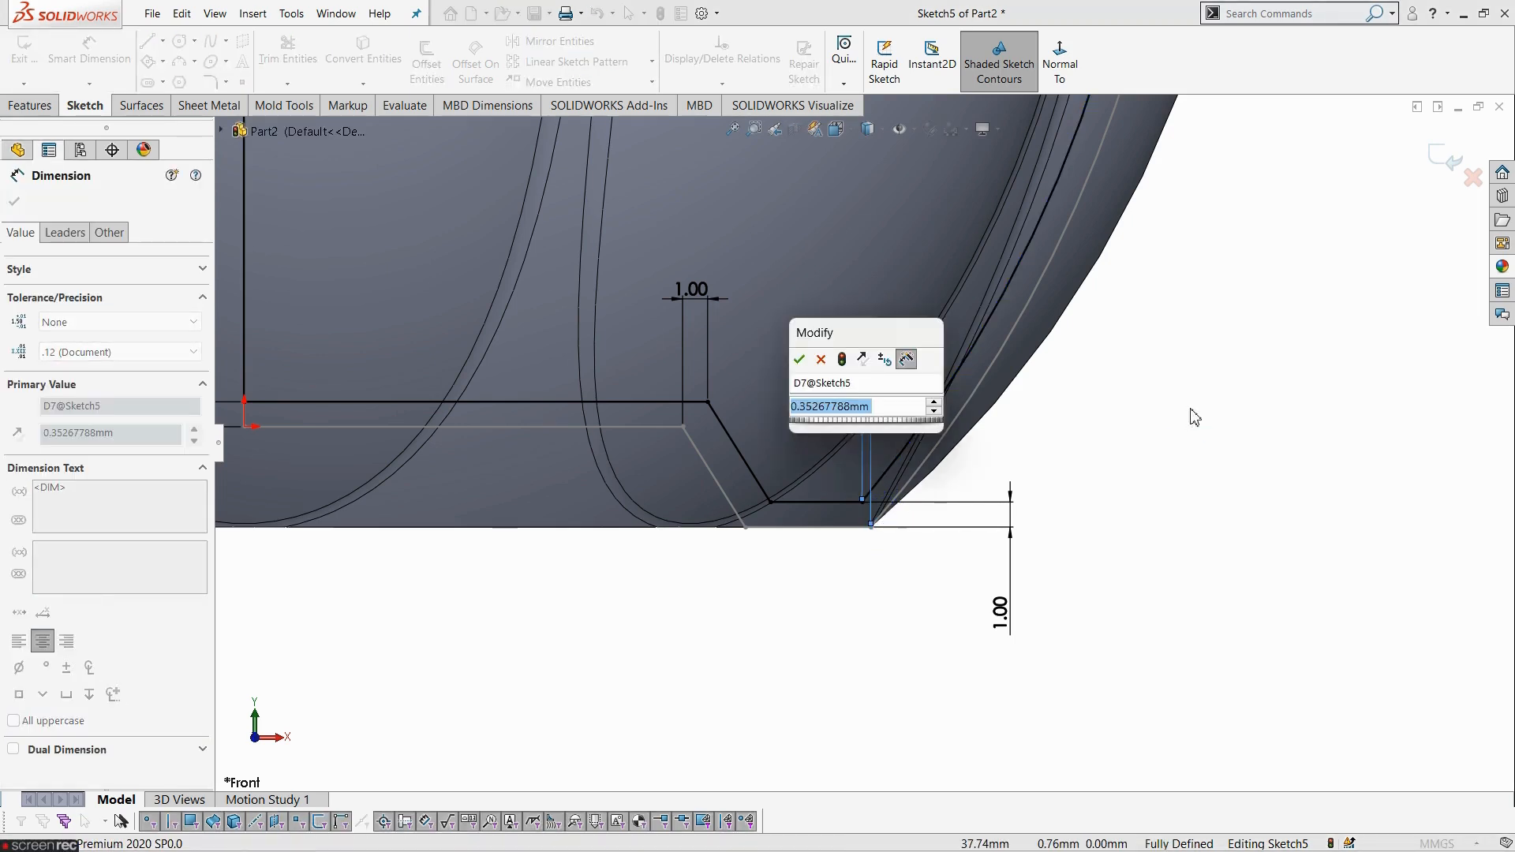
text(1)
key(Return)
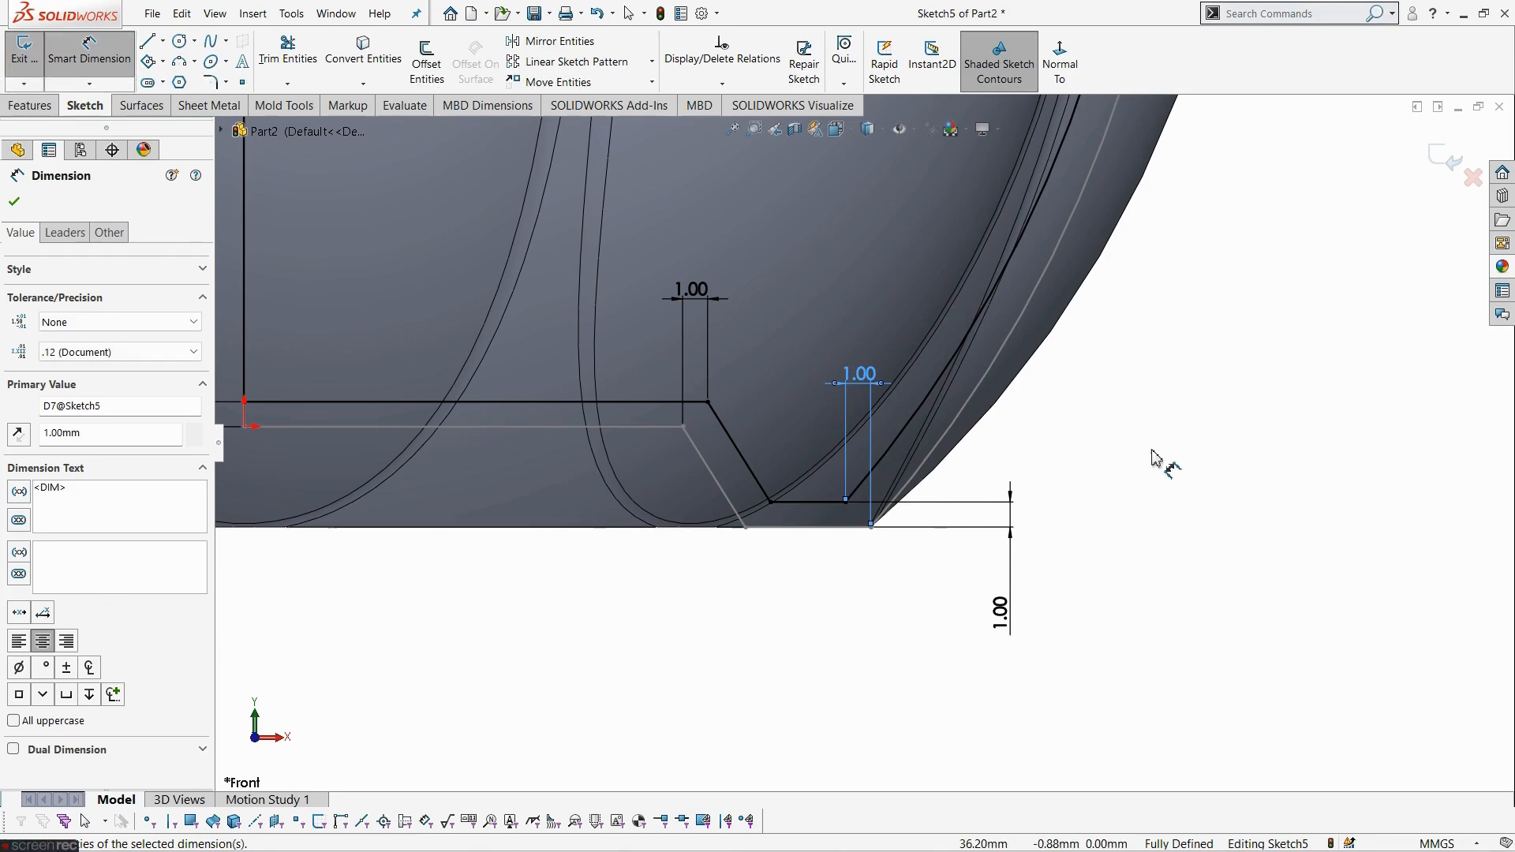
key(Escape)
scroll(1090, 399, up, 5)
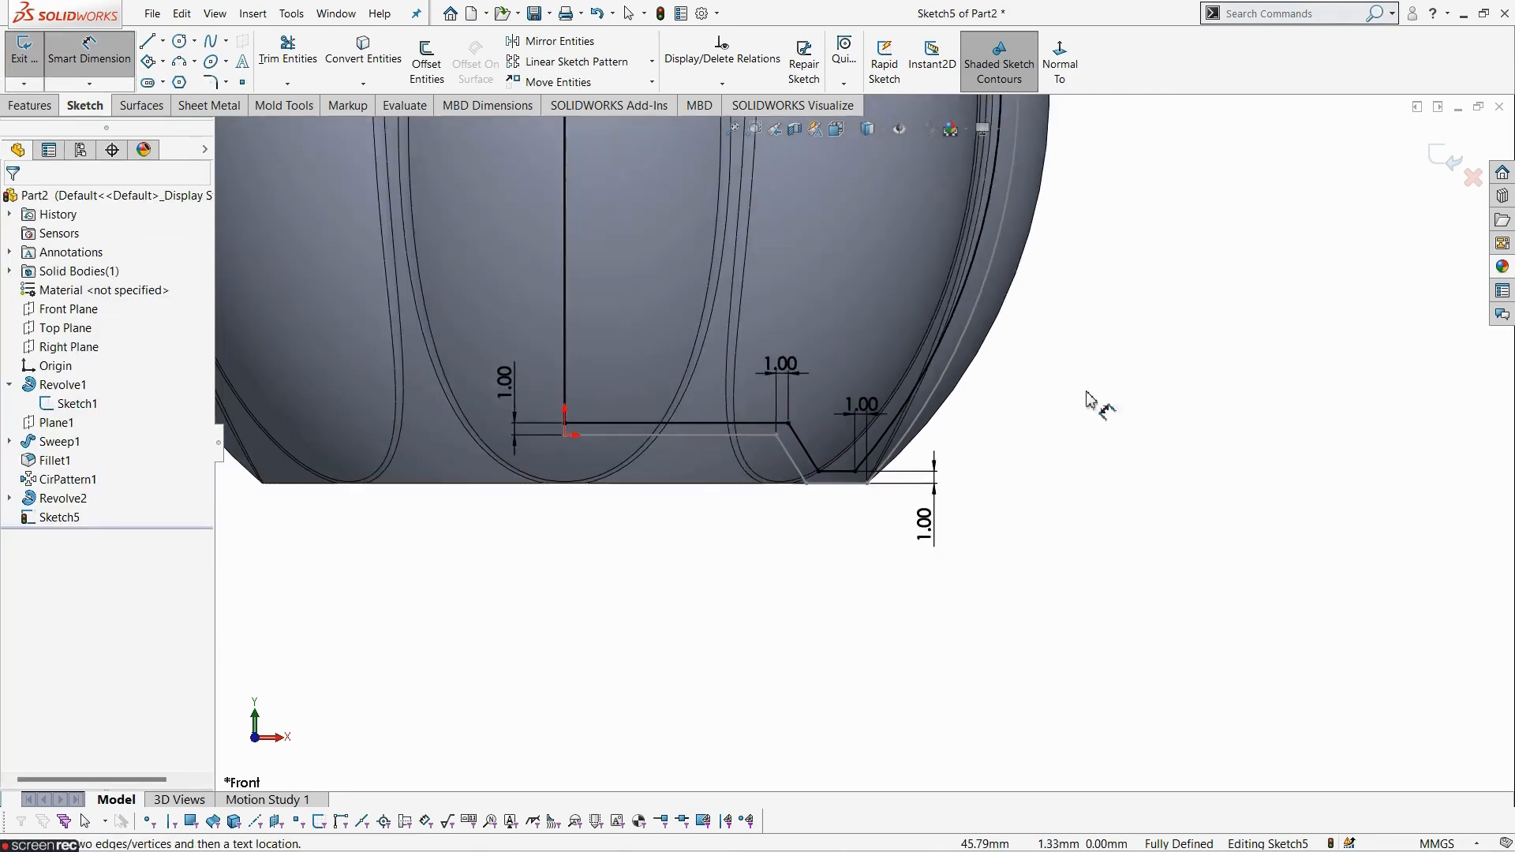
scroll(852, 234, down, 2)
key(Escape)
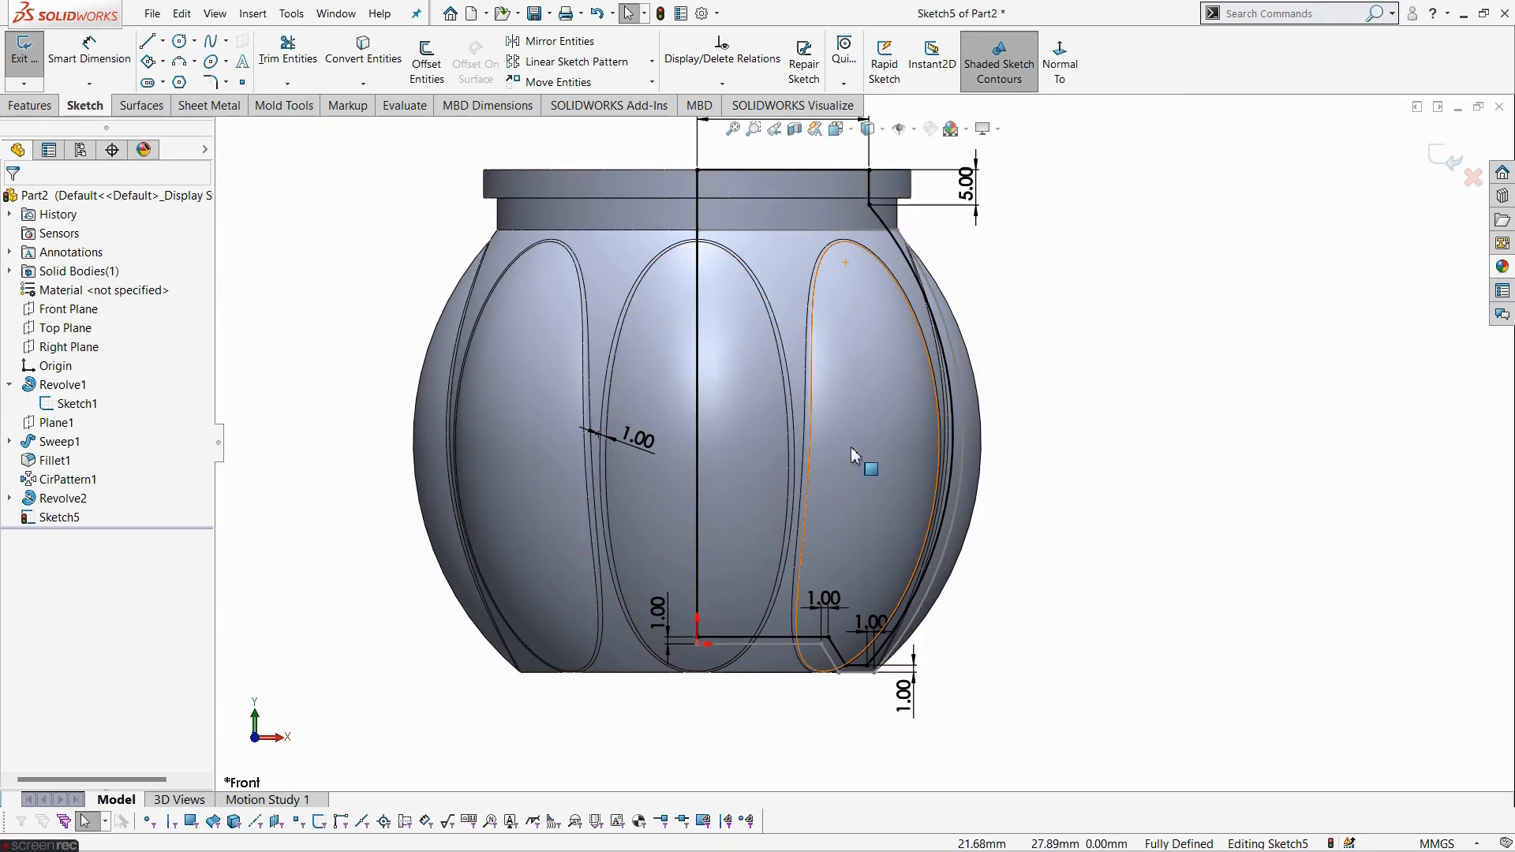
- Finish the cavity profile sketch and hide Sketch1 under the first revolve feature
scroll(851, 446, up, 3)
scroll(840, 258, down, 1)
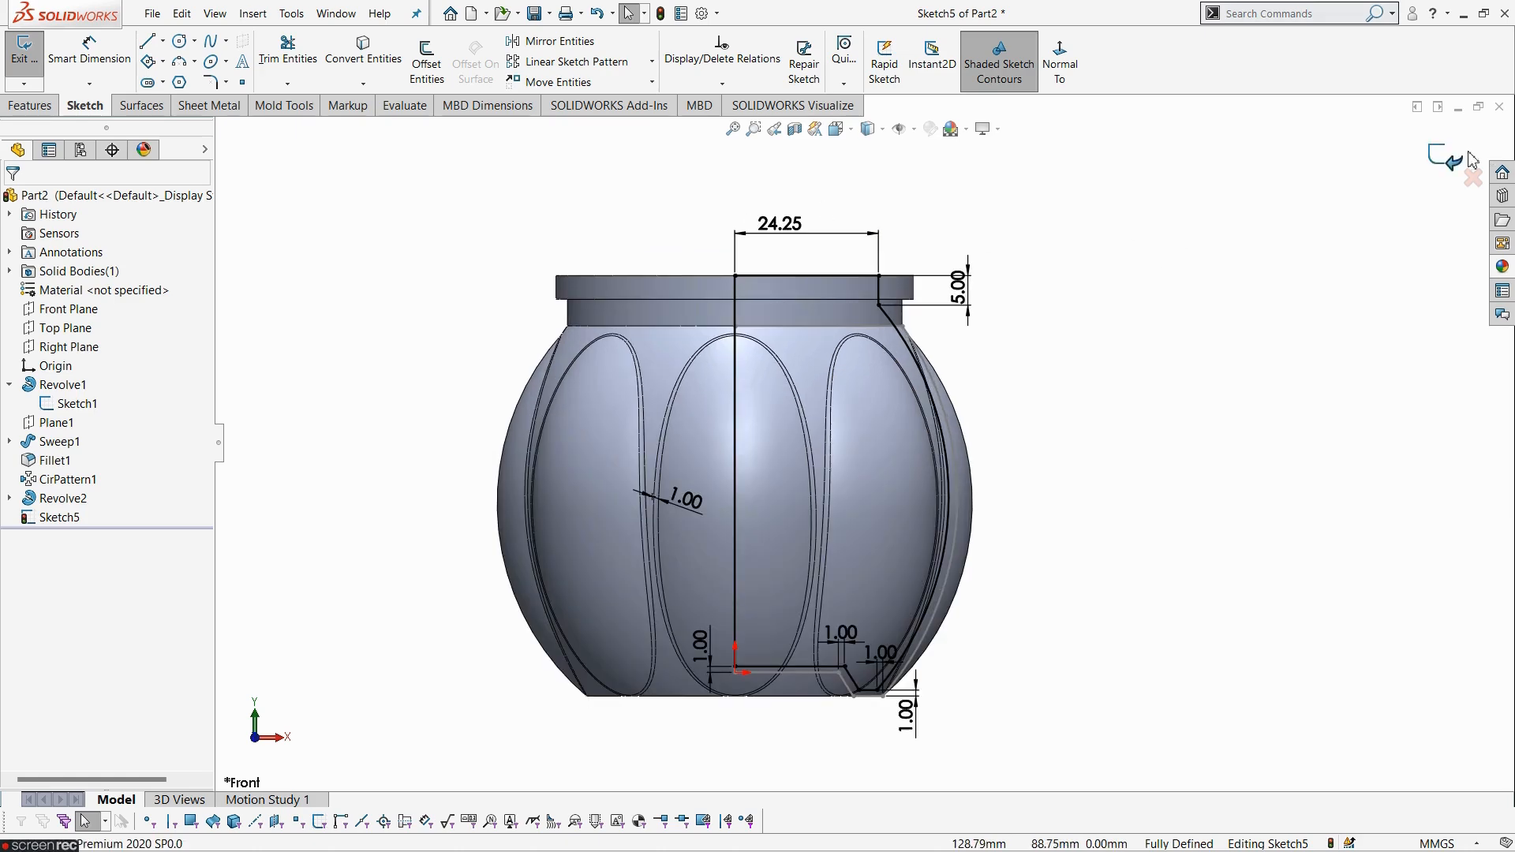
click(1441, 164)
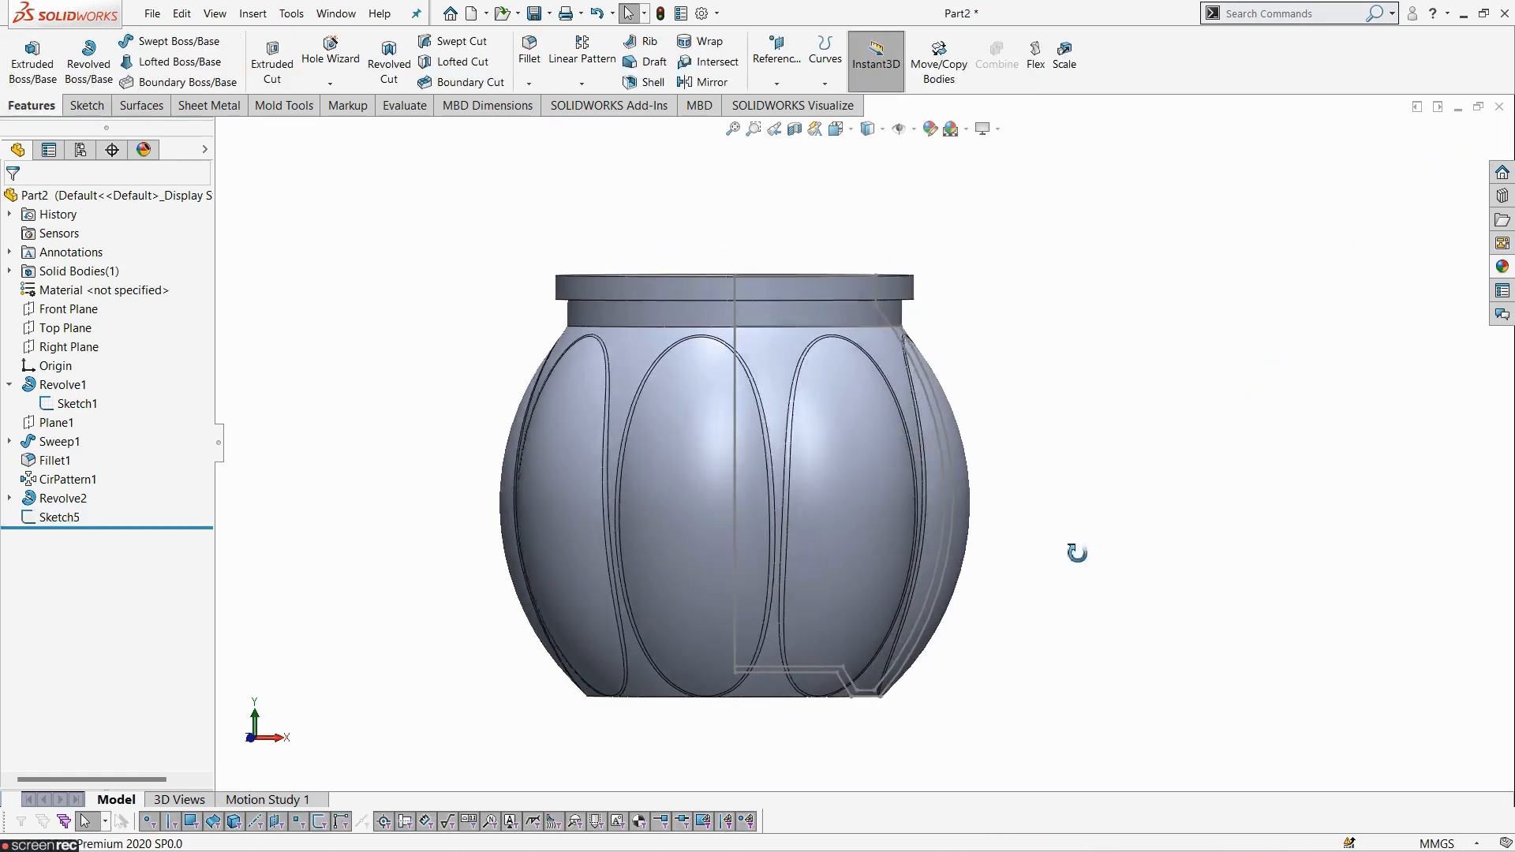
middle_drag(1063, 584, 1075, 634)
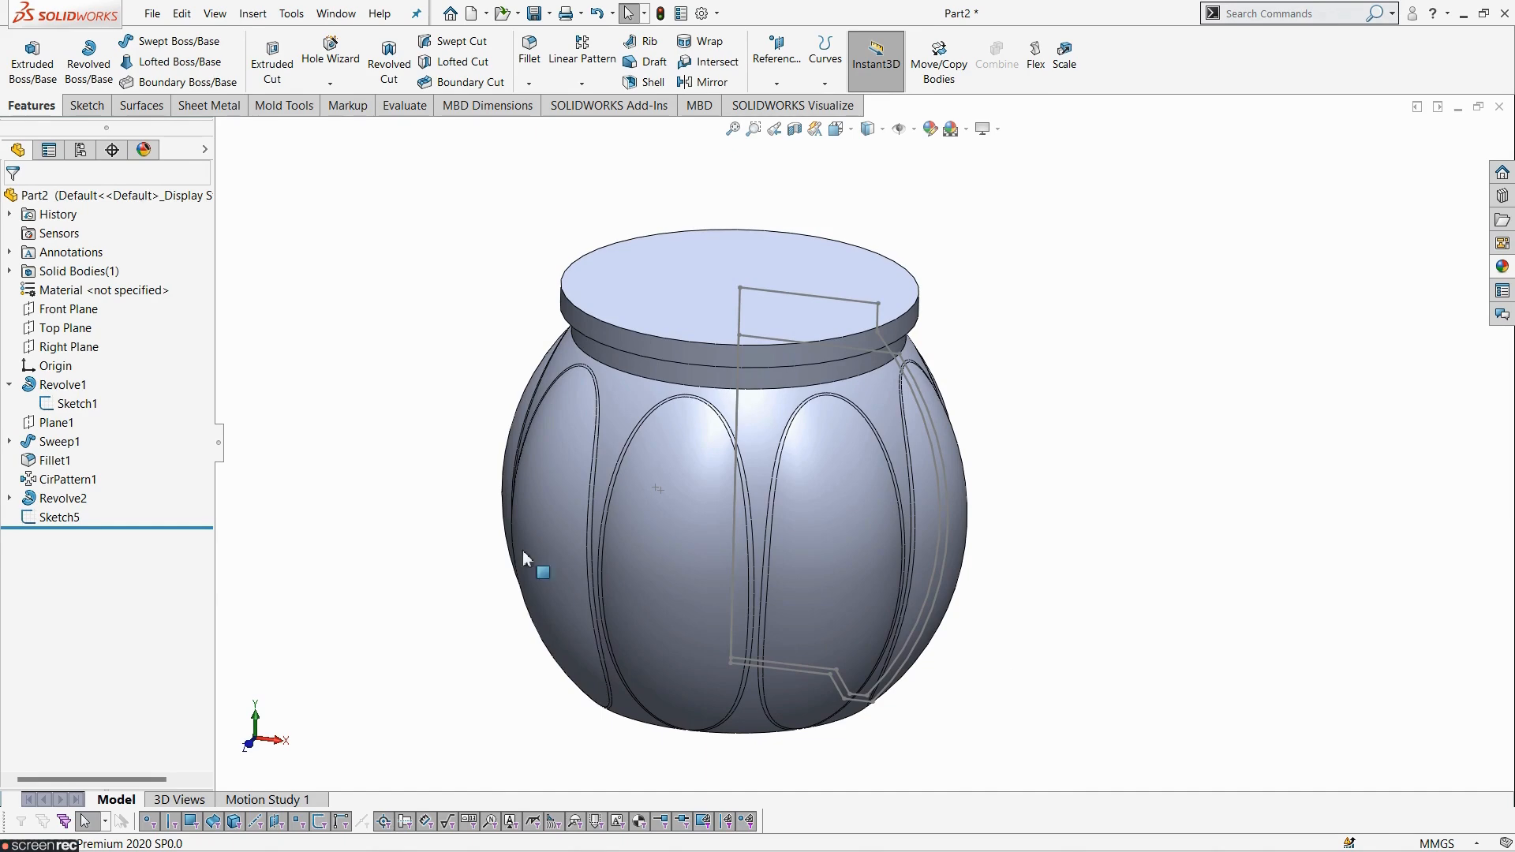
click(89, 406)
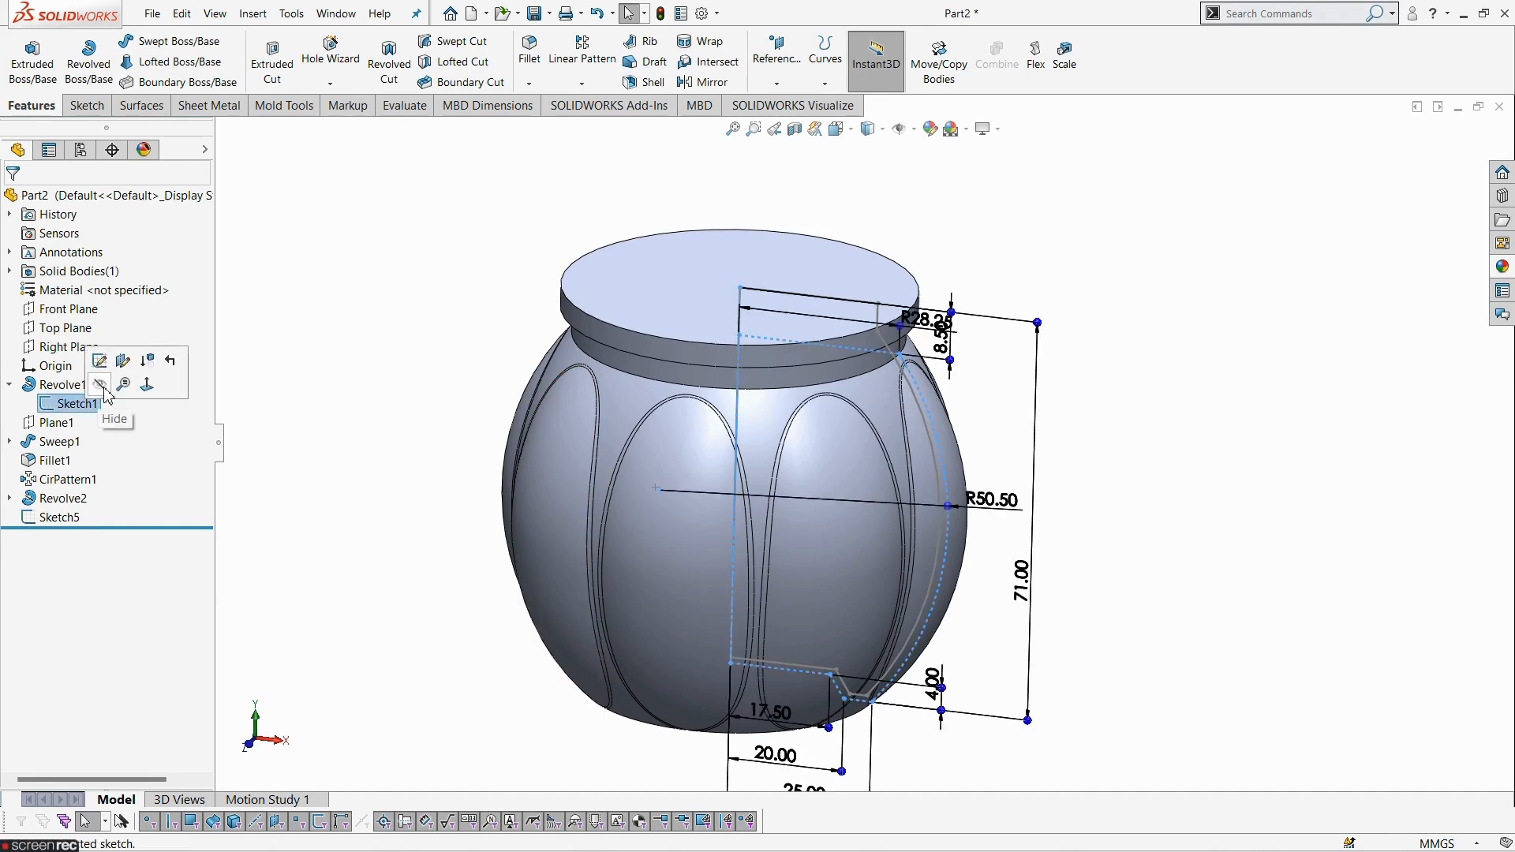
click(101, 385)
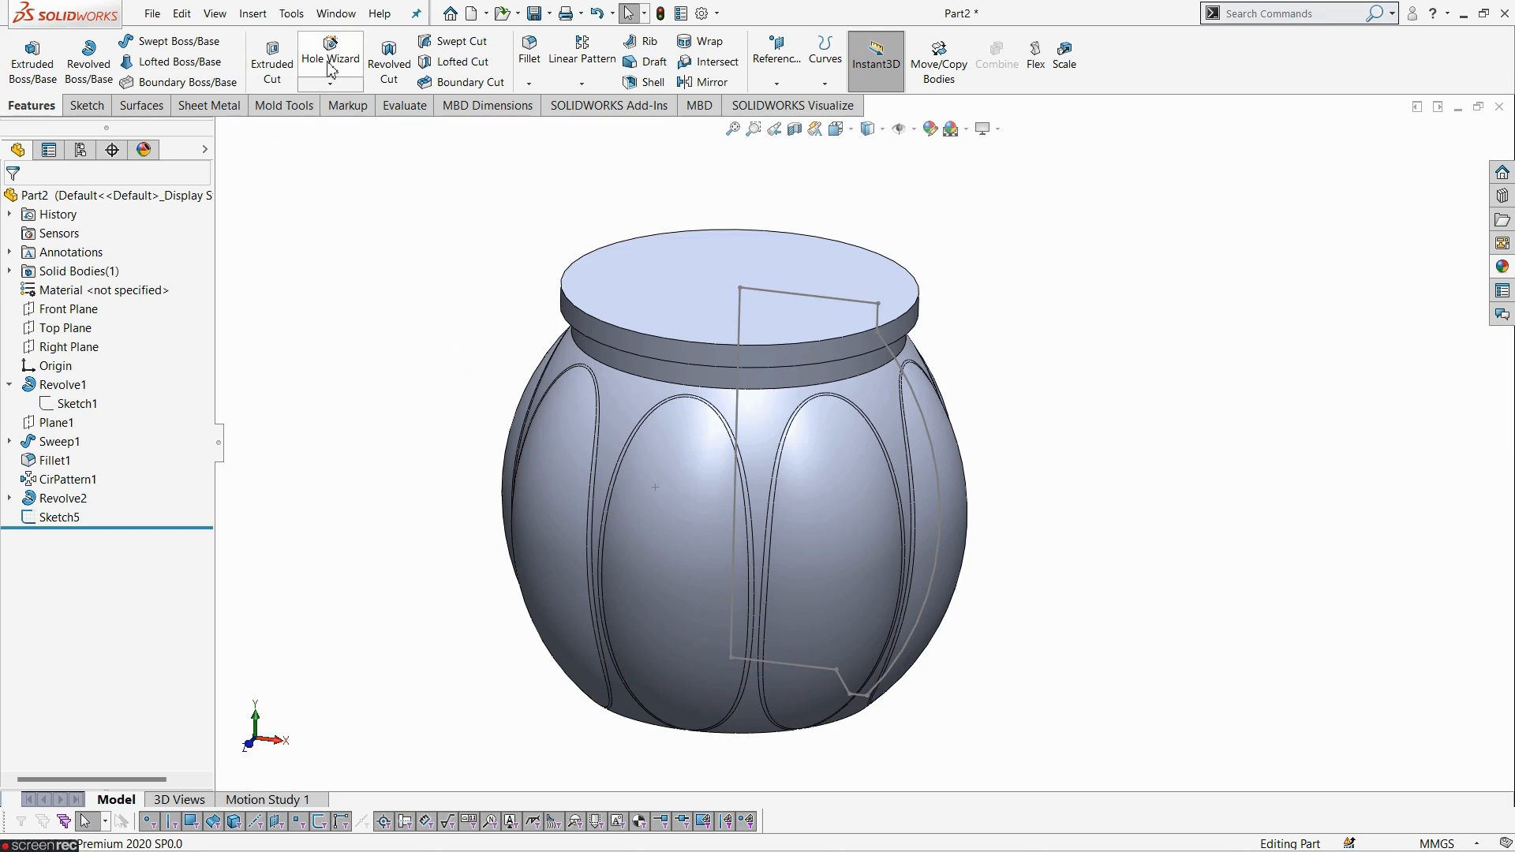
- Hollow the jar with a Revolved Cut of the cavity sketch, turning 360 degrees about its vertical centre line
click(389, 63)
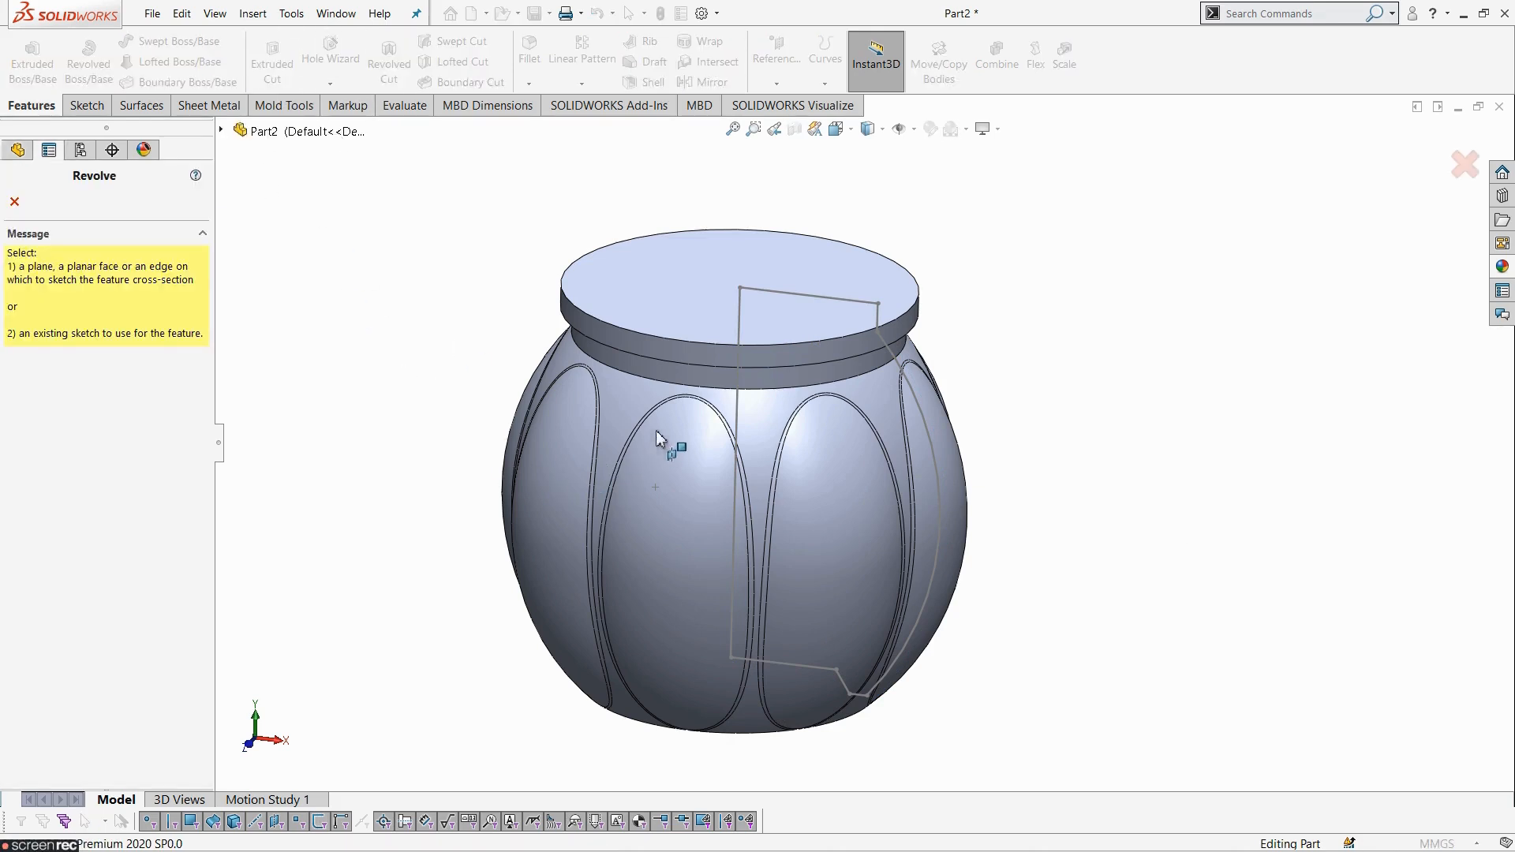
click(736, 424)
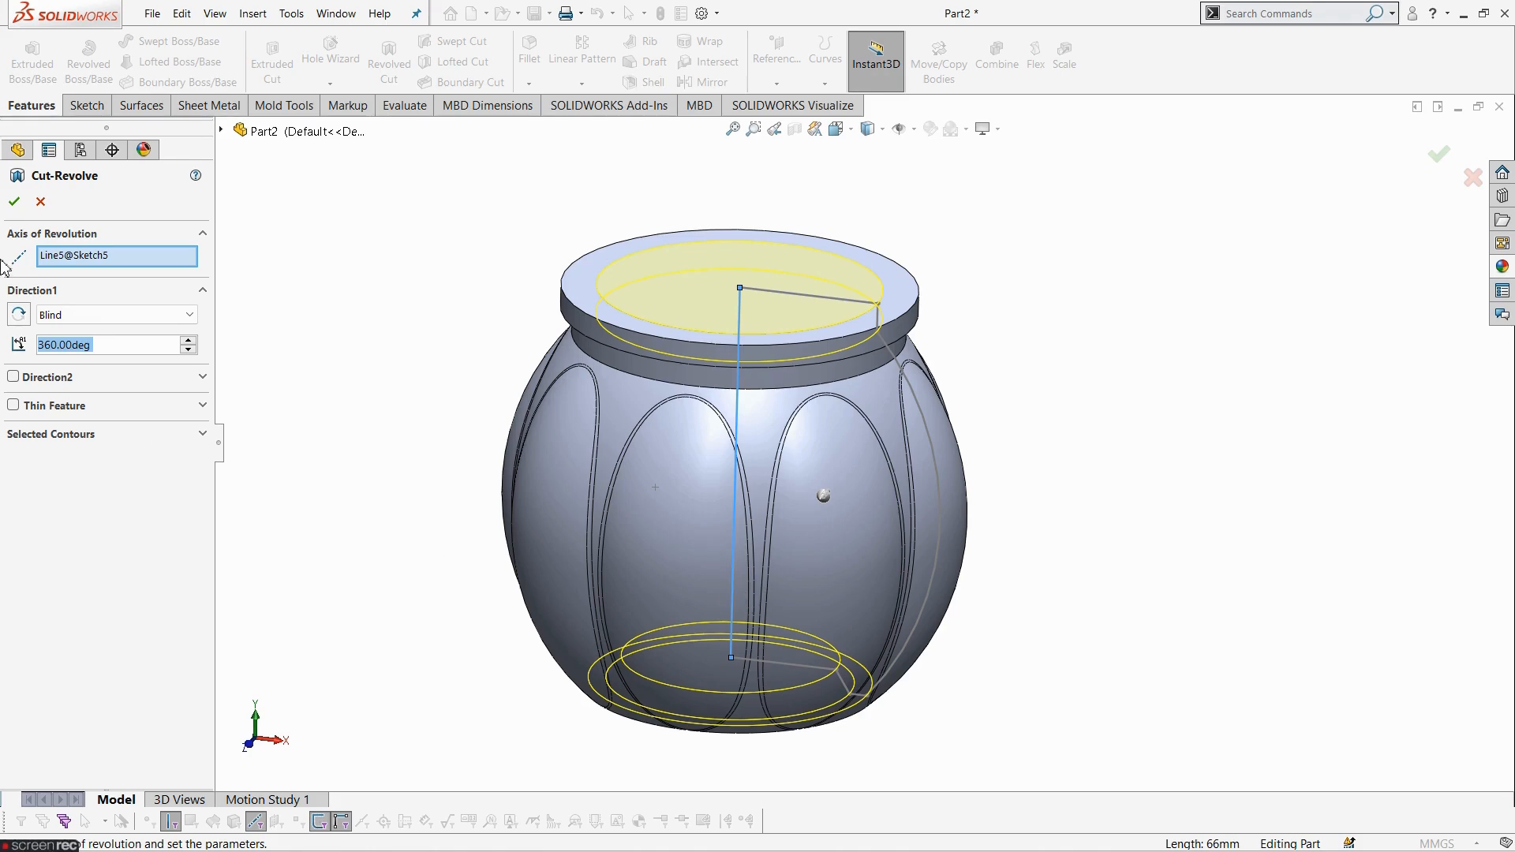
click(14, 204)
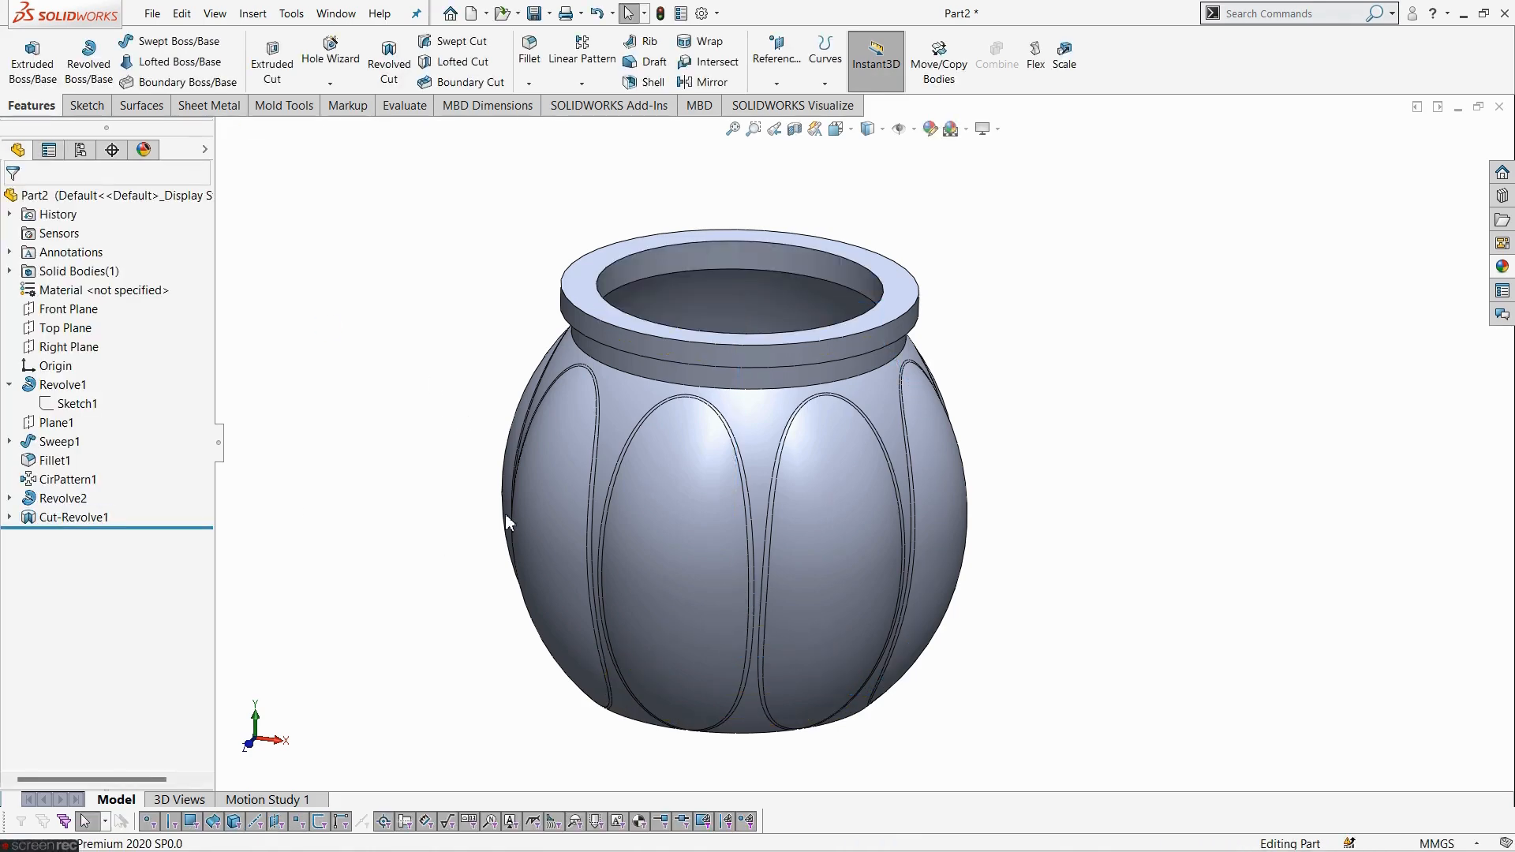
- Fillet the raised floor's top face and the edge at the foot of its step inside the jar with a 4 mm radius
middle_drag(509, 521, 533, 707)
click(530, 48)
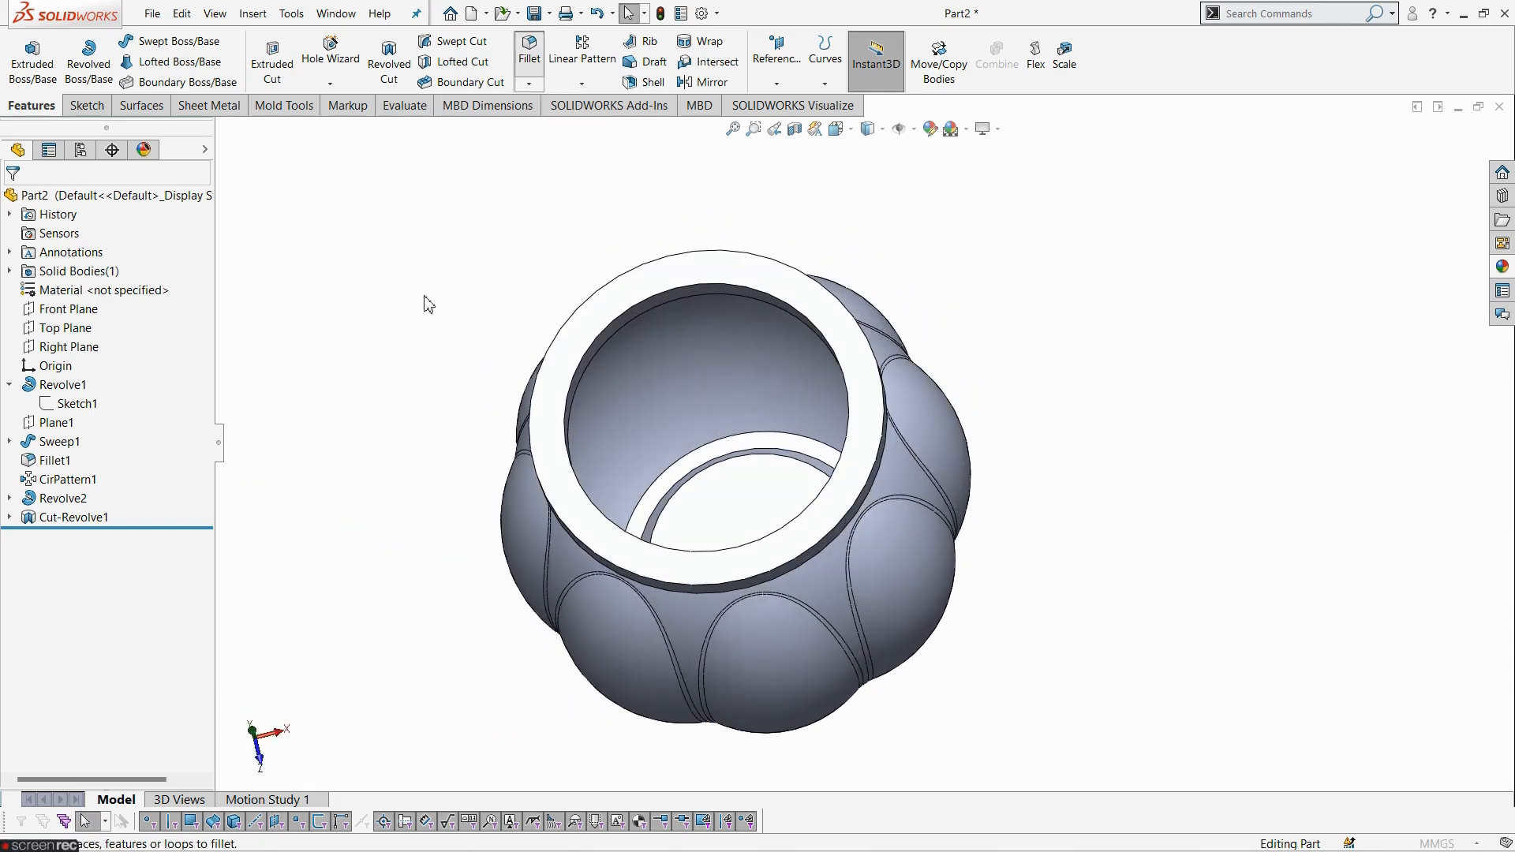
text(4)
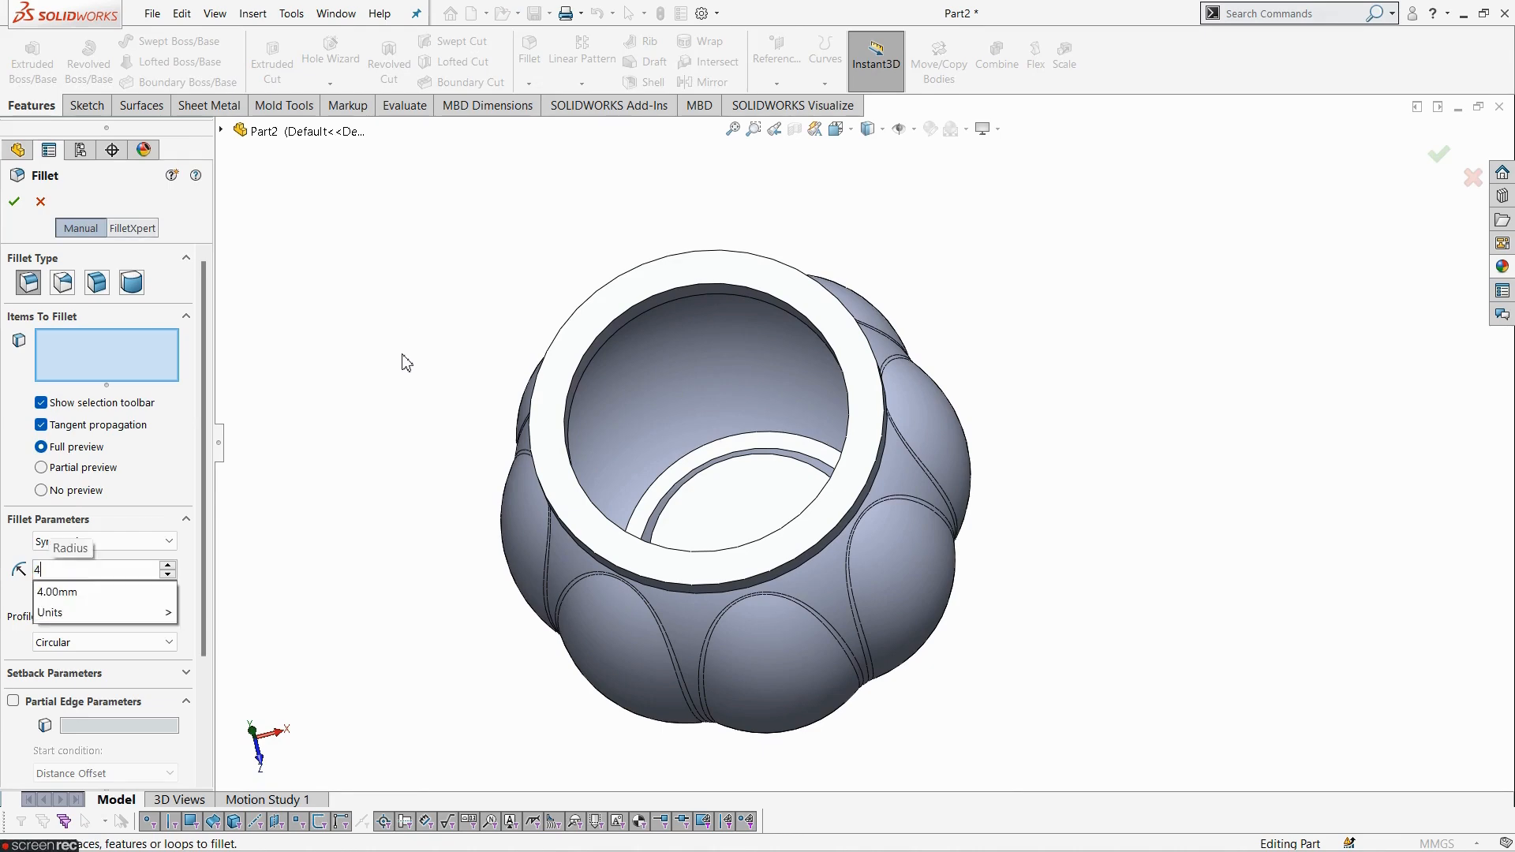
key(Return)
middle_drag(771, 412, 774, 470)
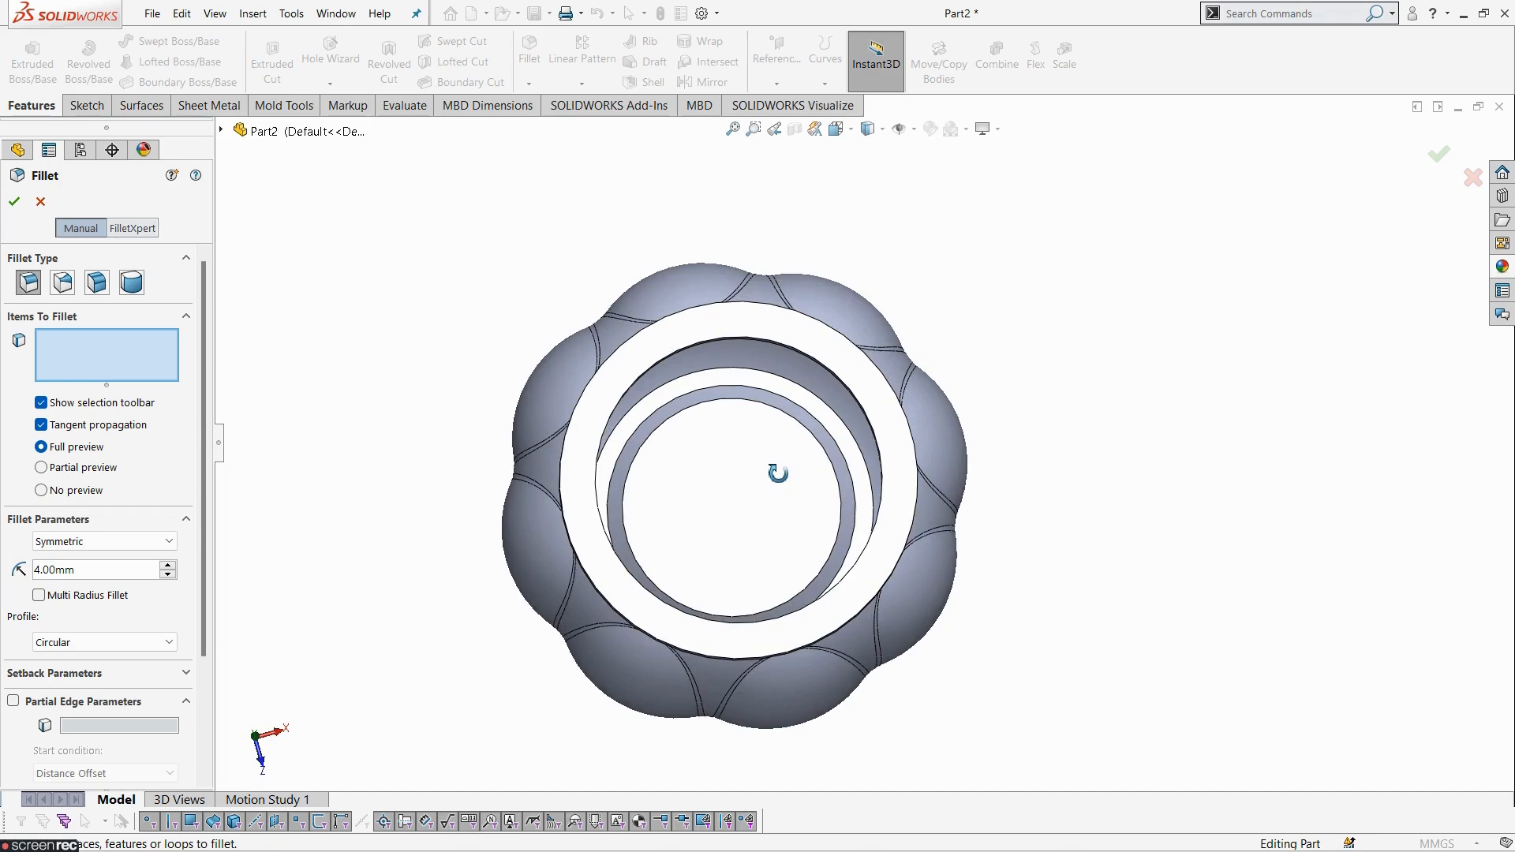
scroll(774, 439, down, 3)
click(663, 400)
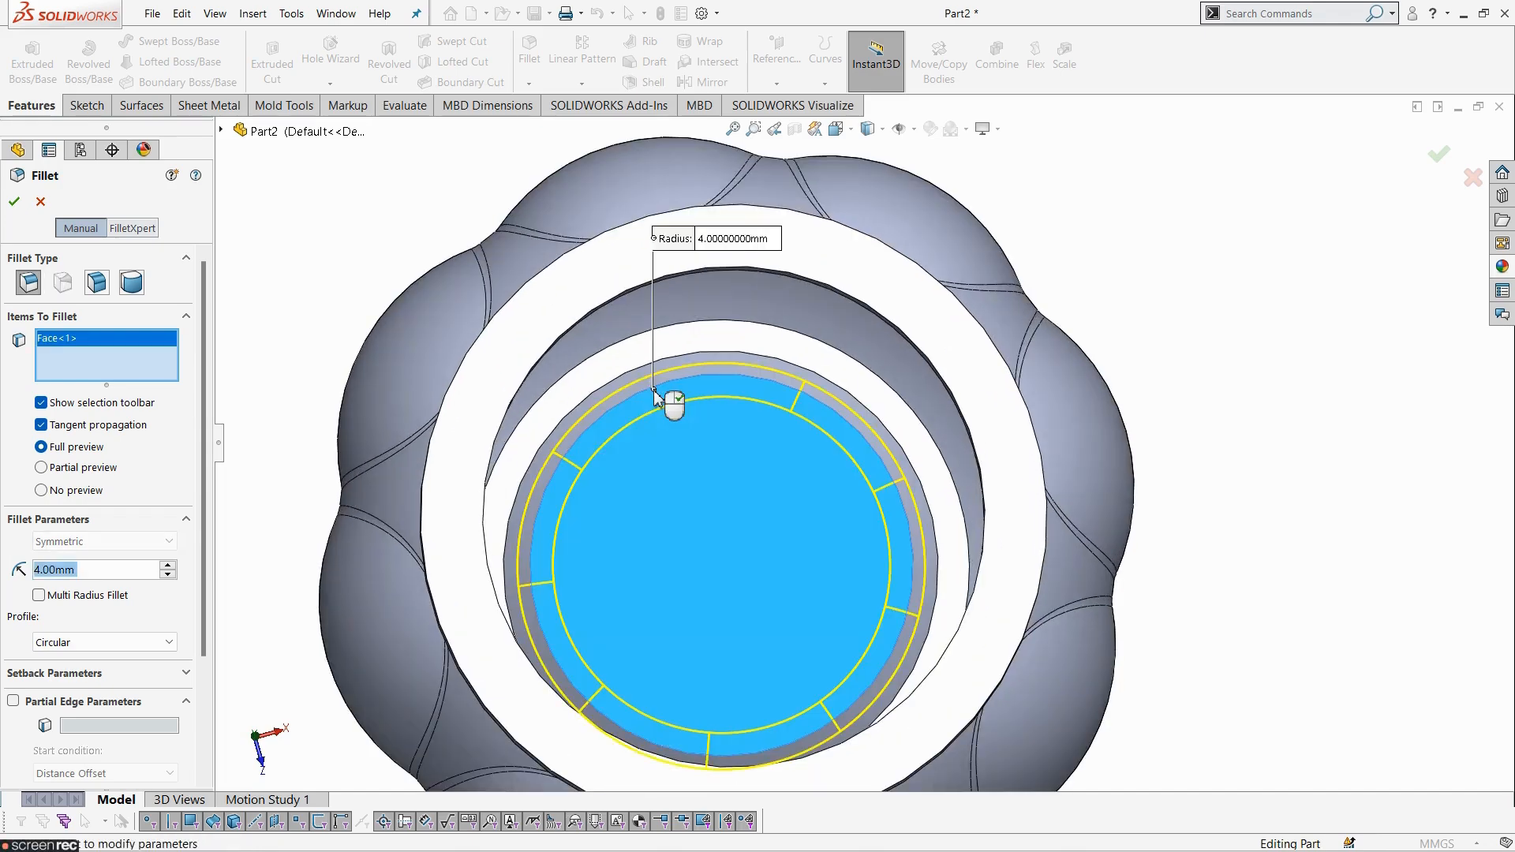
click(630, 376)
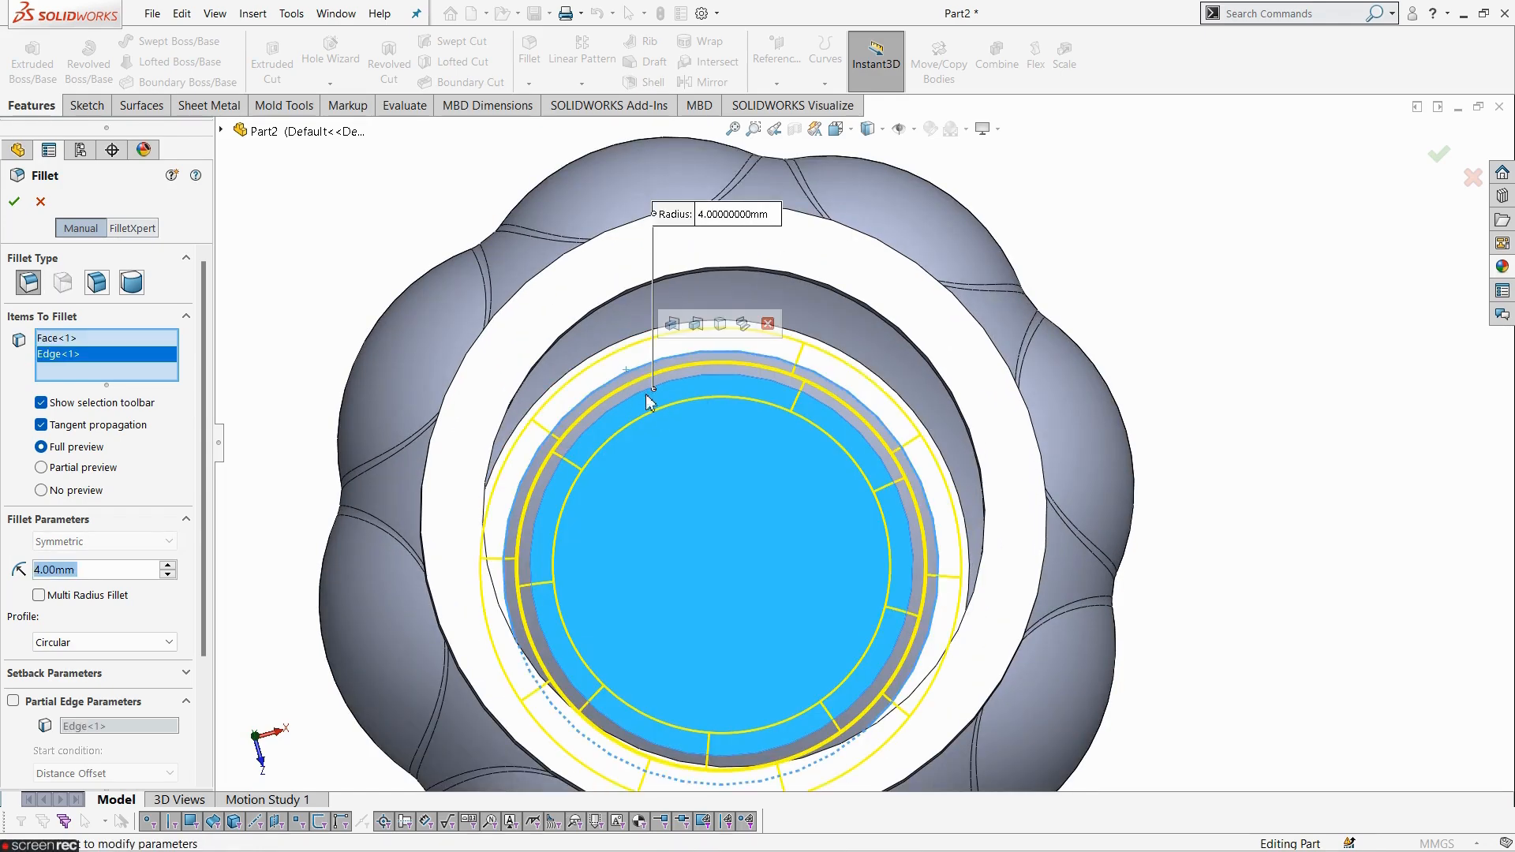
scroll(727, 552, up, 3)
middle_drag(727, 552, 718, 352)
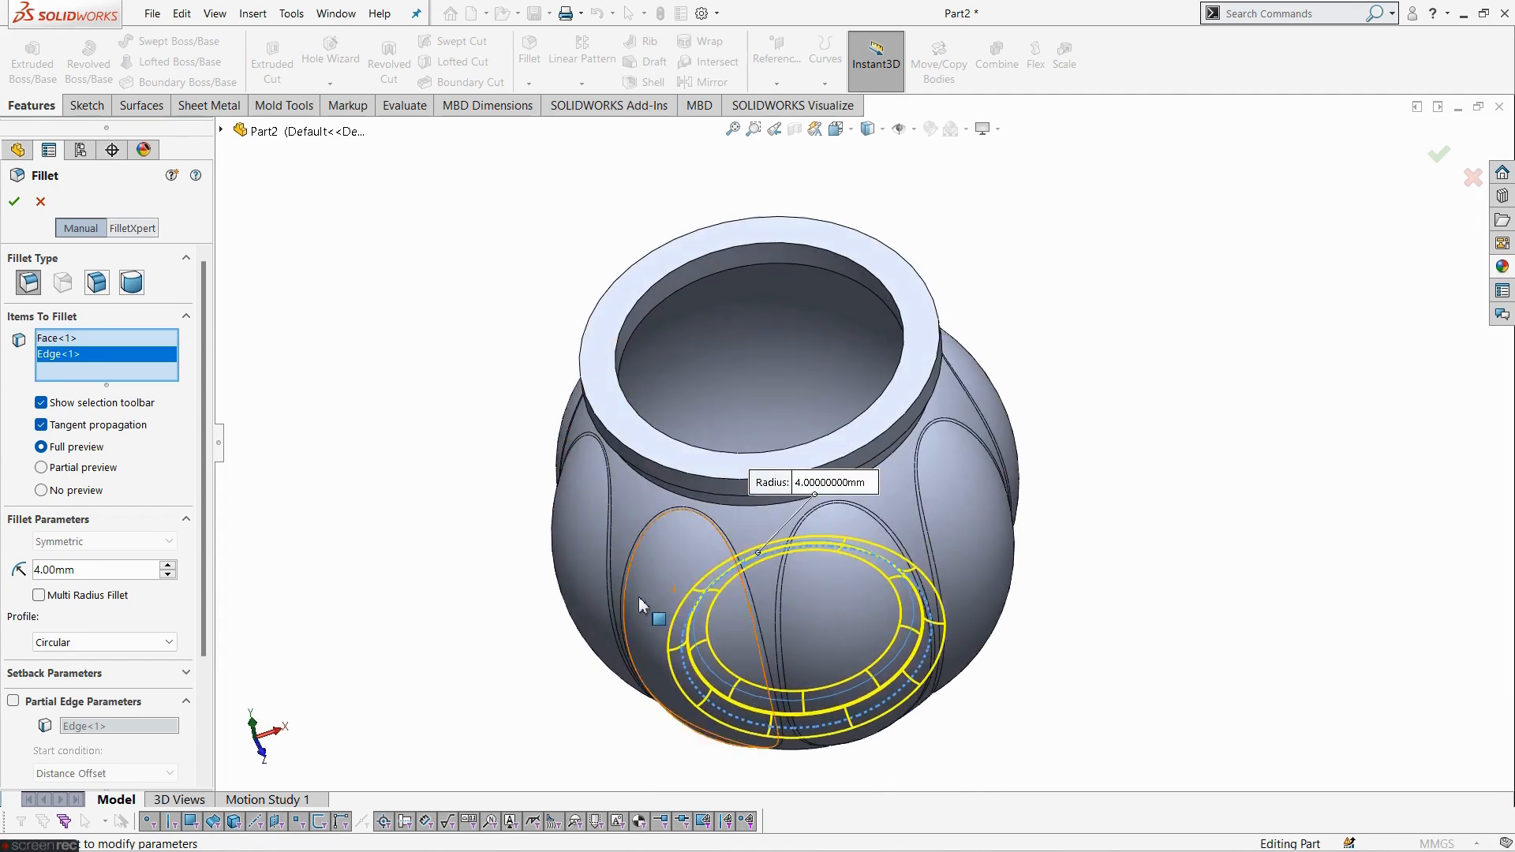
click(14, 201)
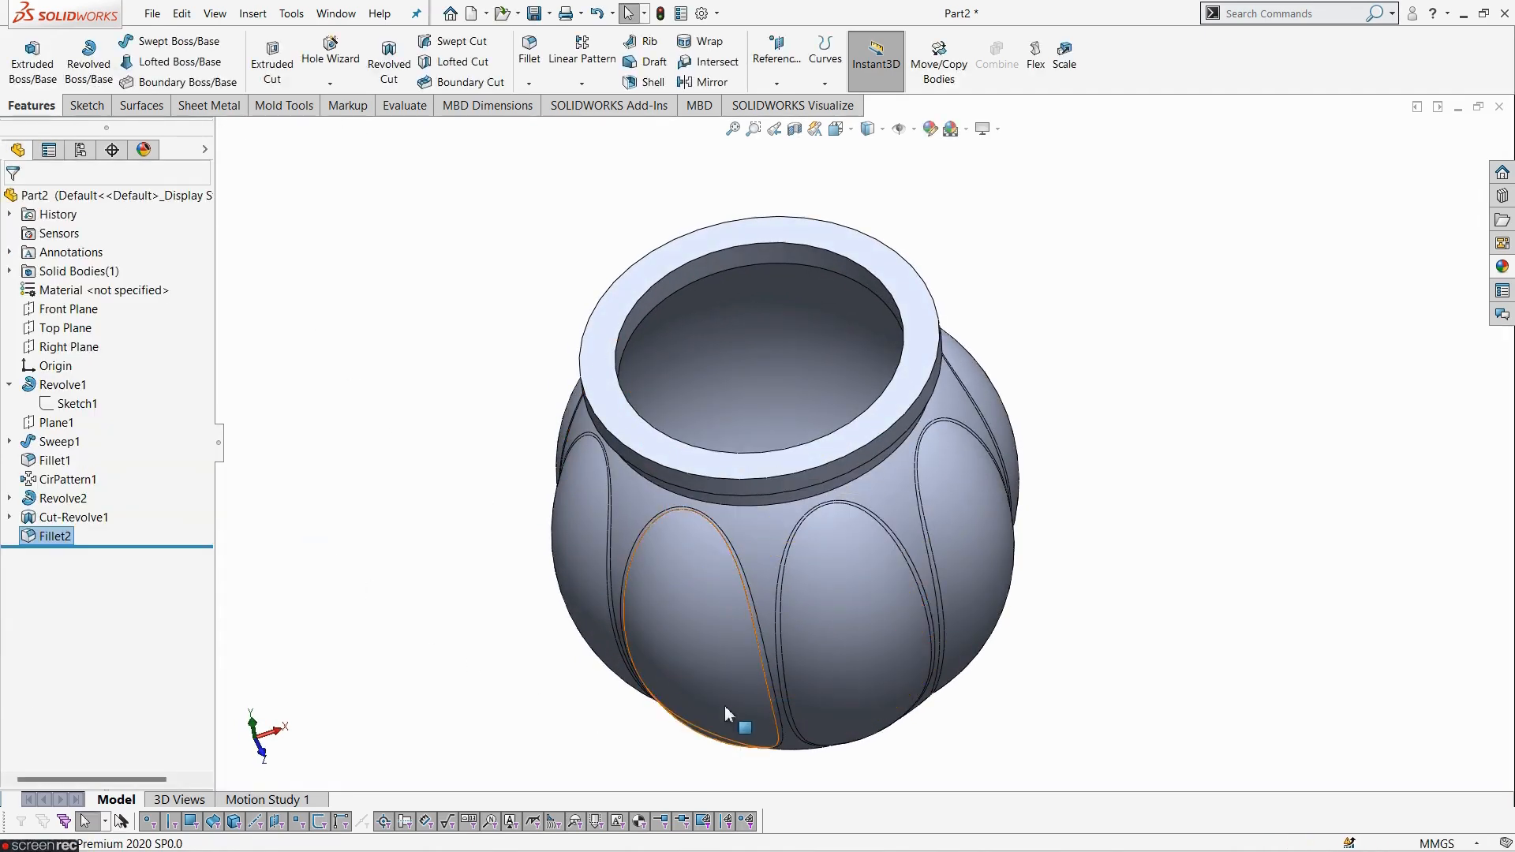
- Use FilletXpert to apply 3 mm fillets to the outer and inner circular edges of the recess under the base
middle_drag(726, 710, 805, 531)
click(1002, 580)
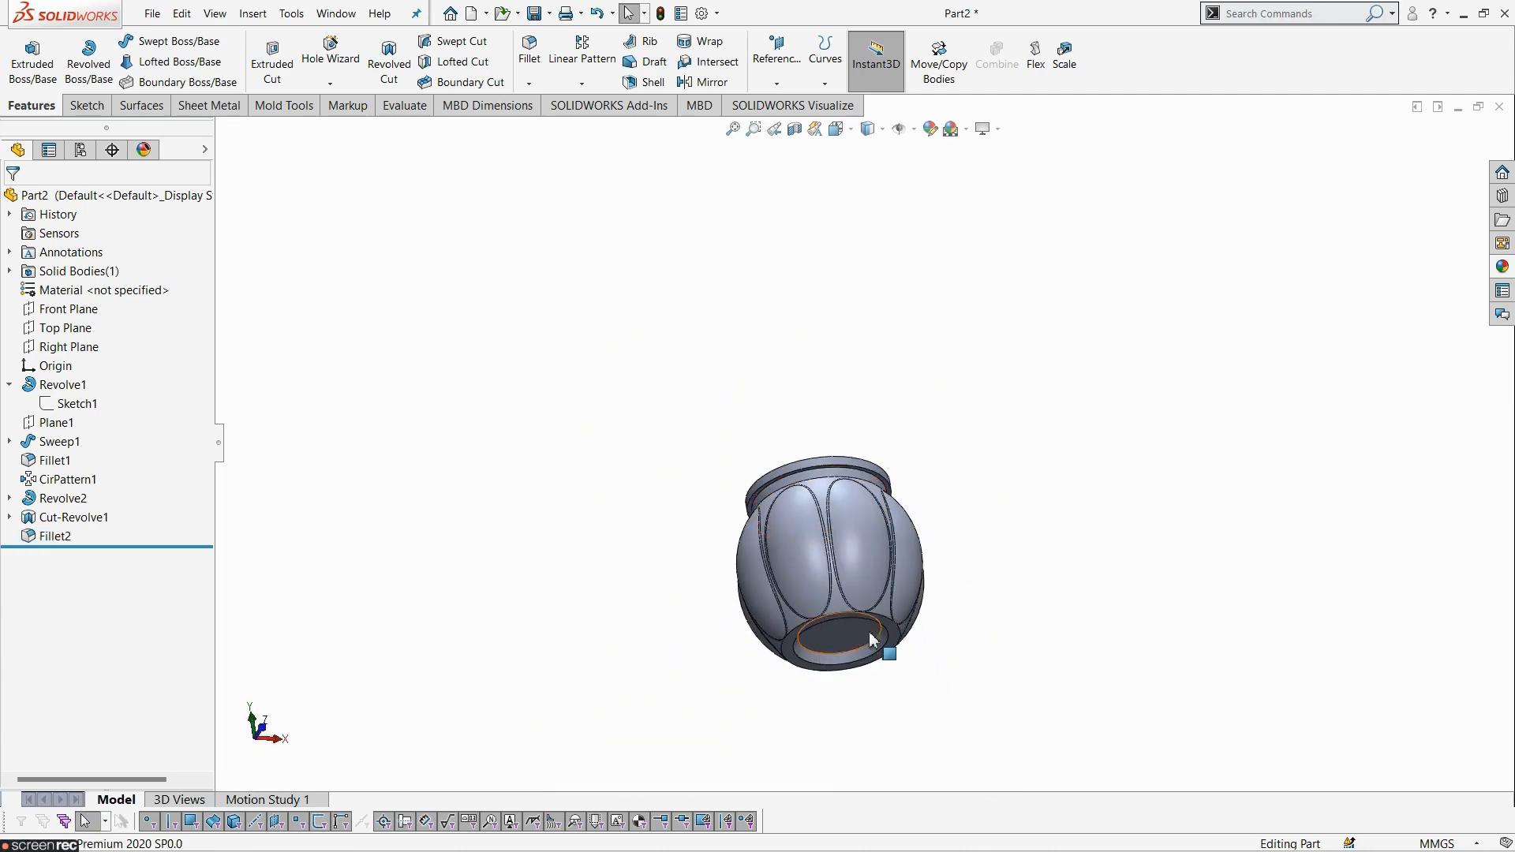
scroll(886, 653, down, 5)
click(522, 54)
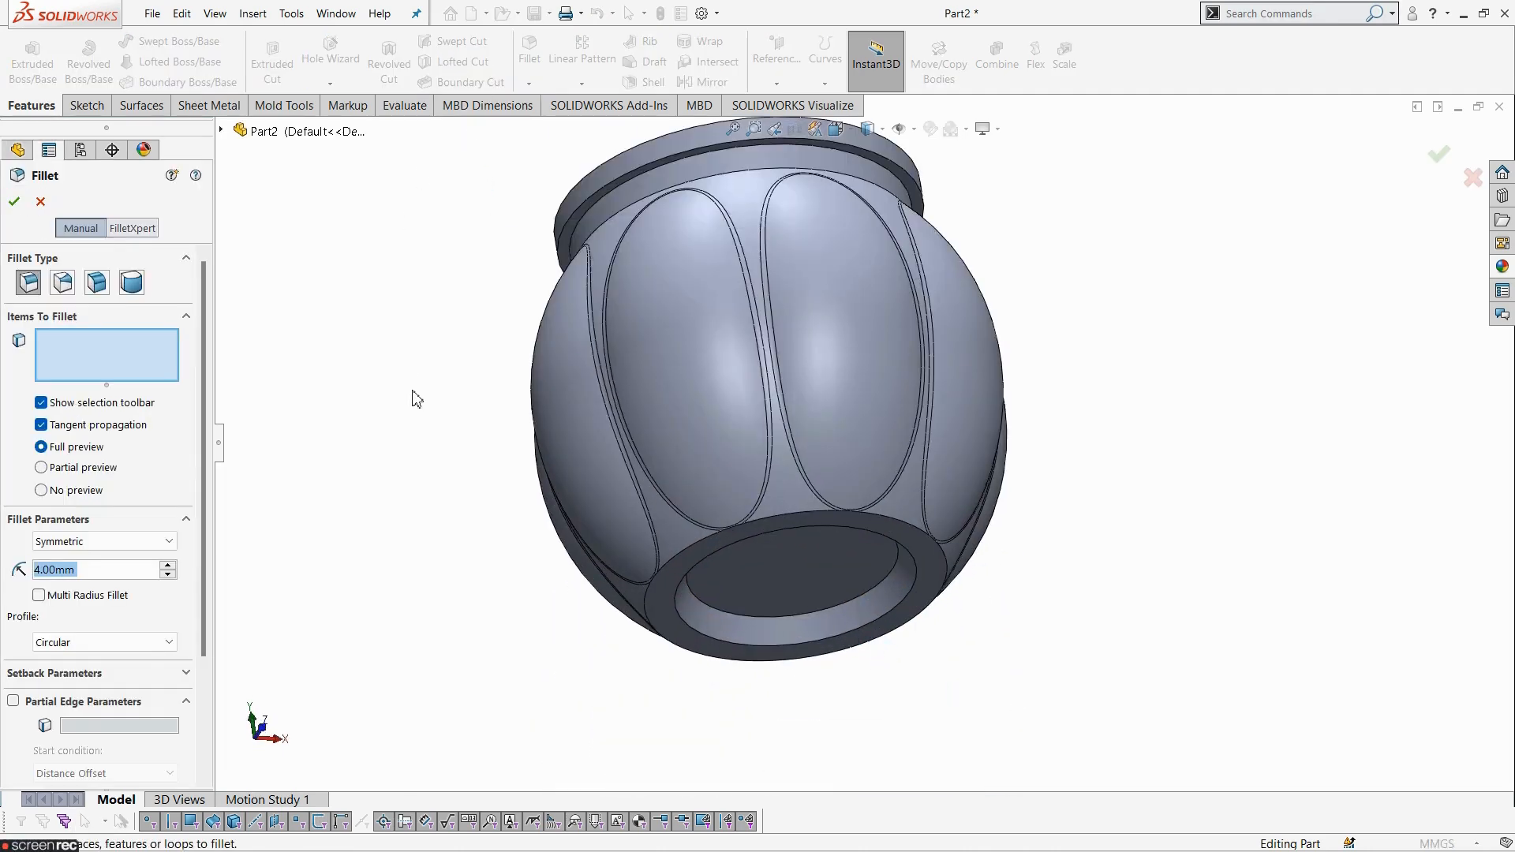
click(133, 228)
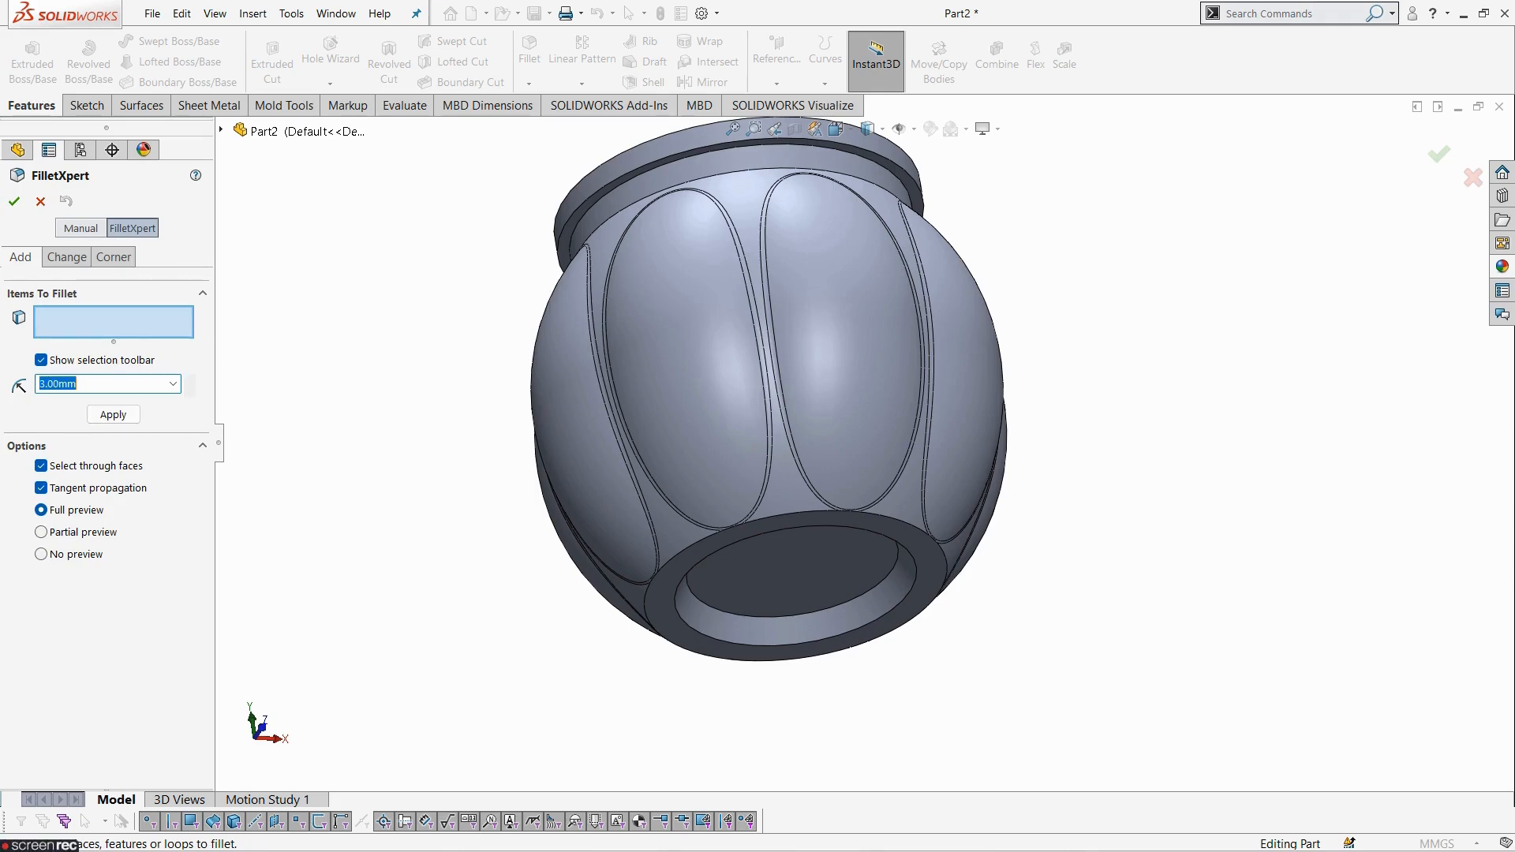
scroll(615, 648, down, 2)
middle_drag(691, 654, 668, 602)
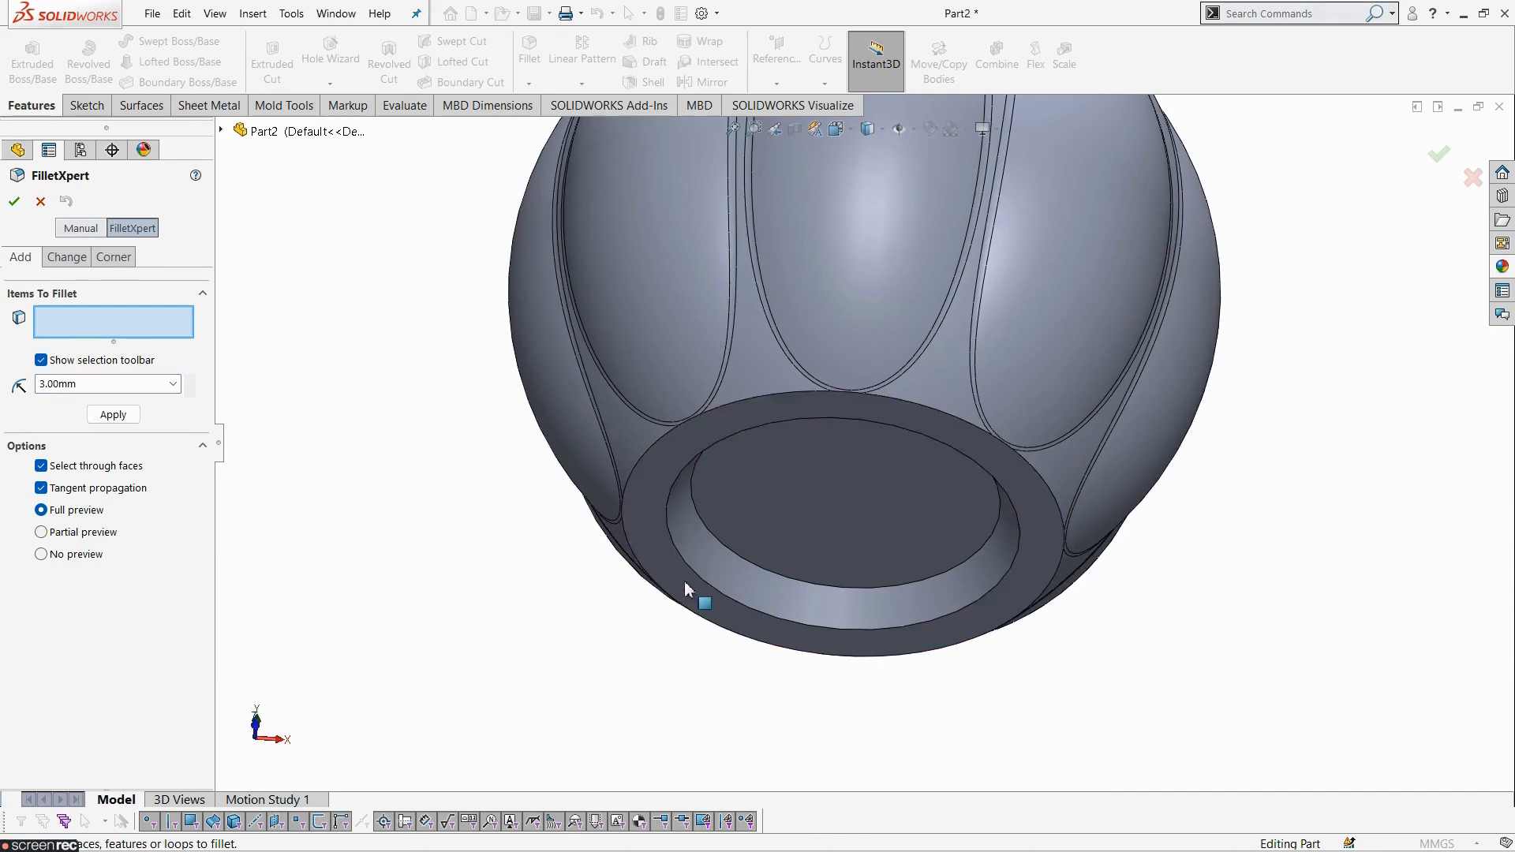
click(688, 577)
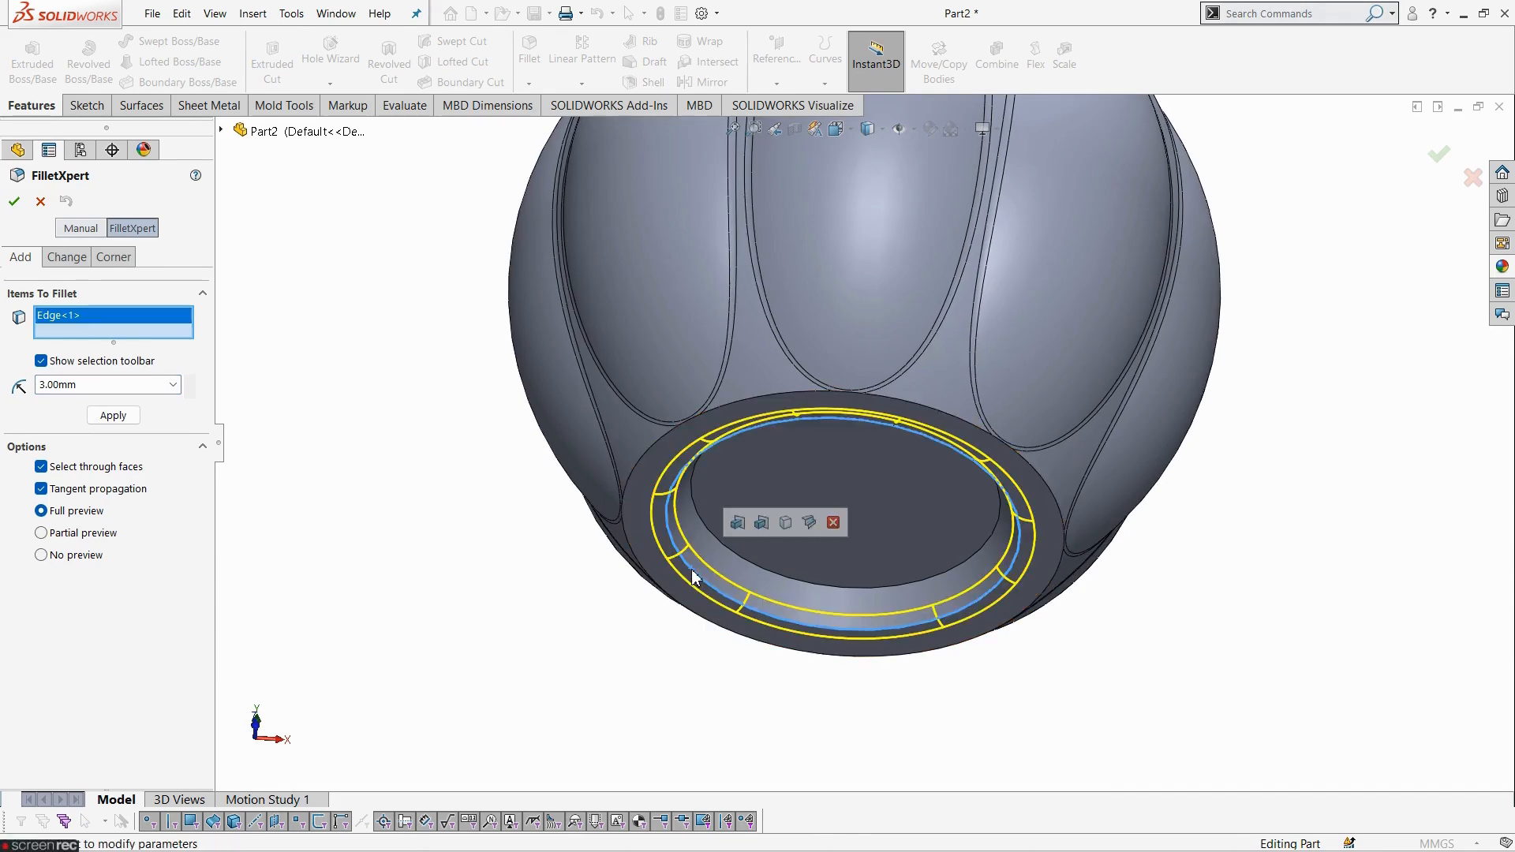
click(704, 531)
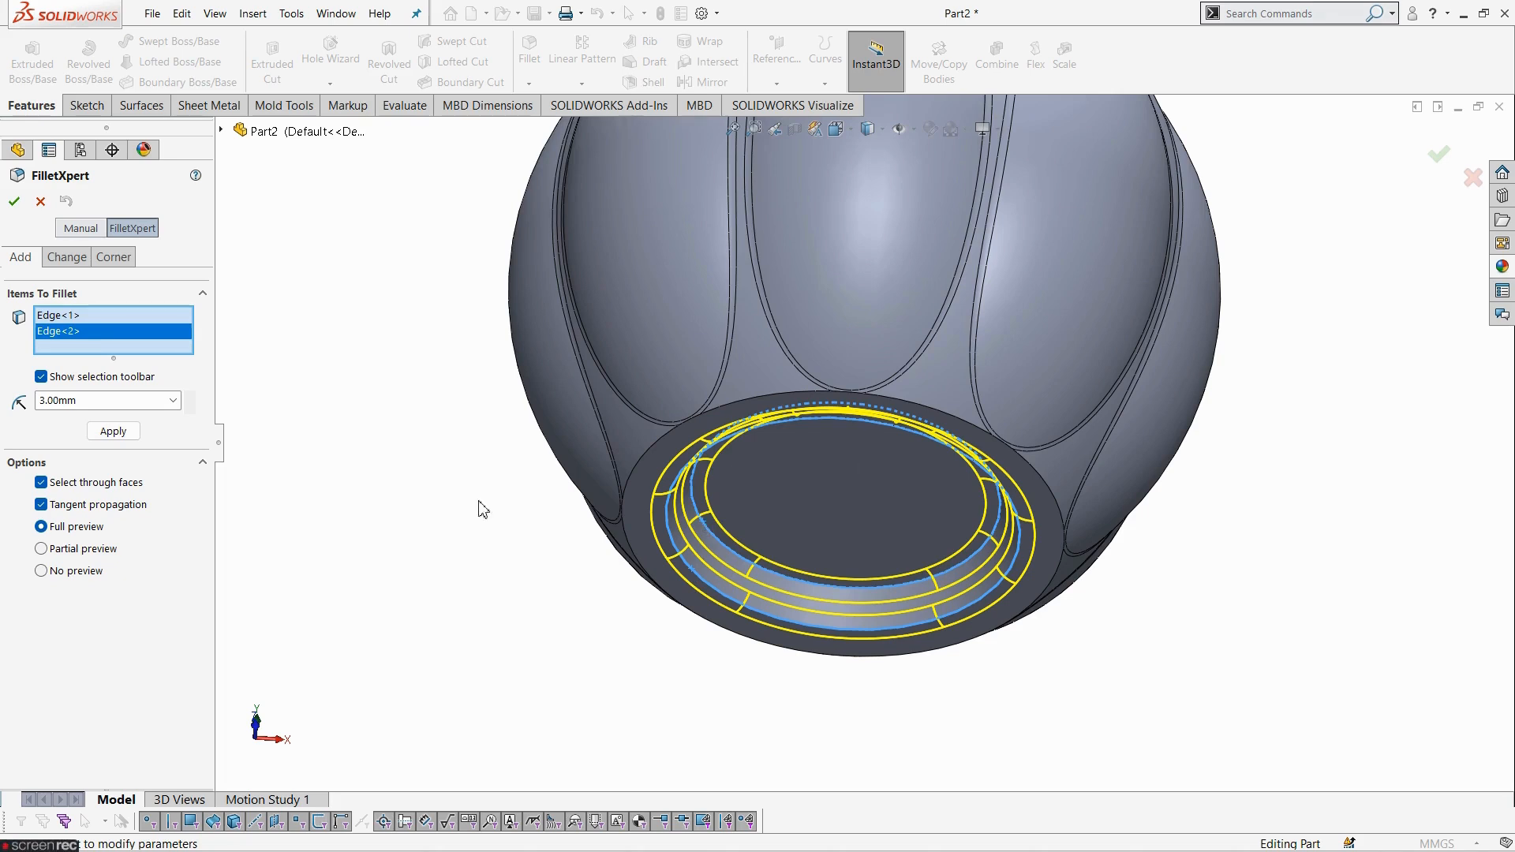
click(124, 433)
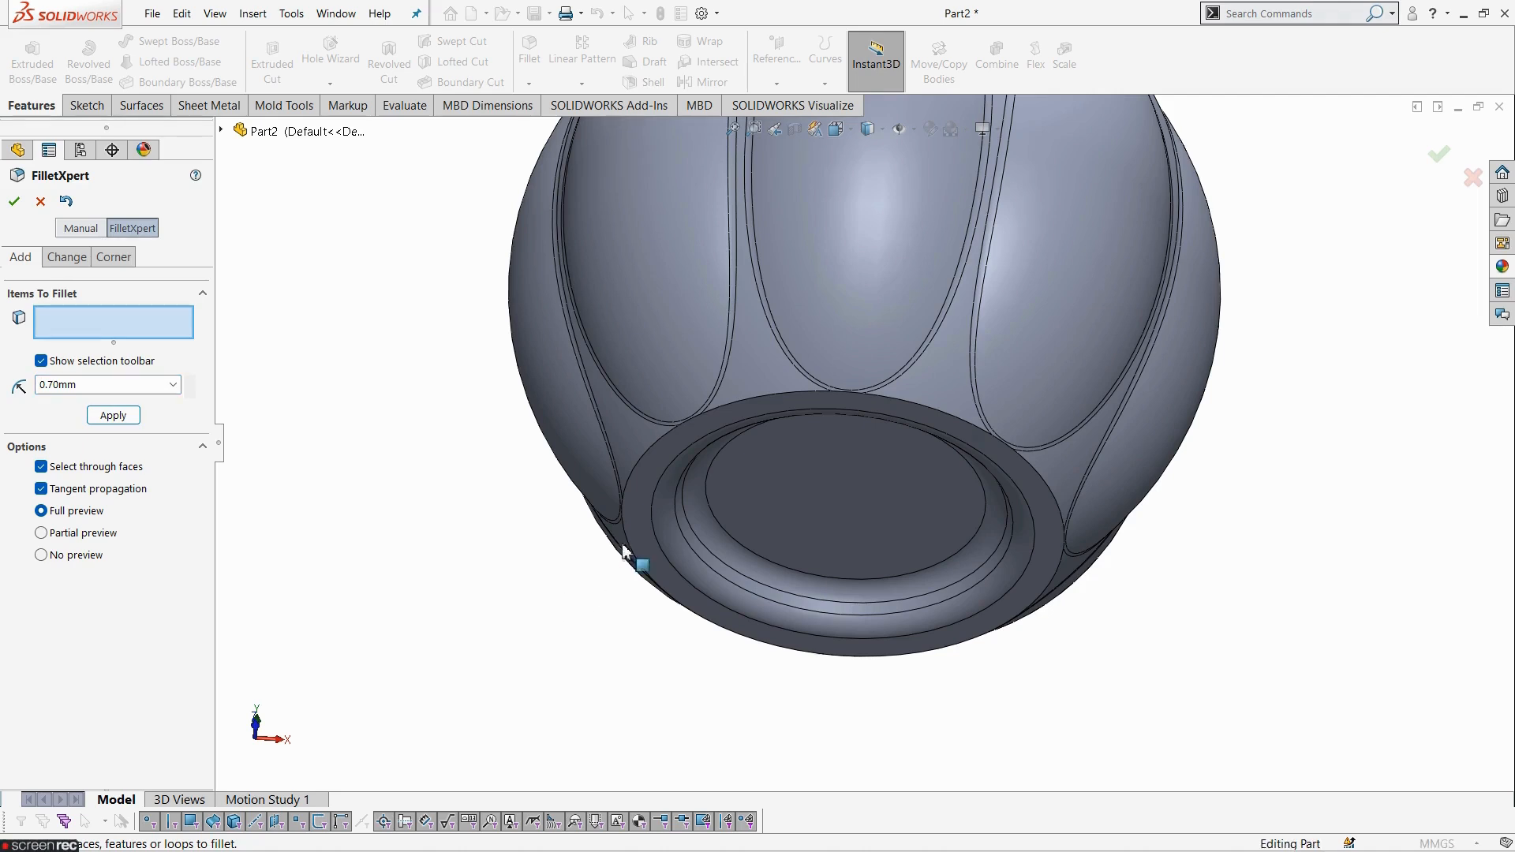
- Fillet the outer circular edge of the jar's base with a 0.7 mm radius
click(628, 492)
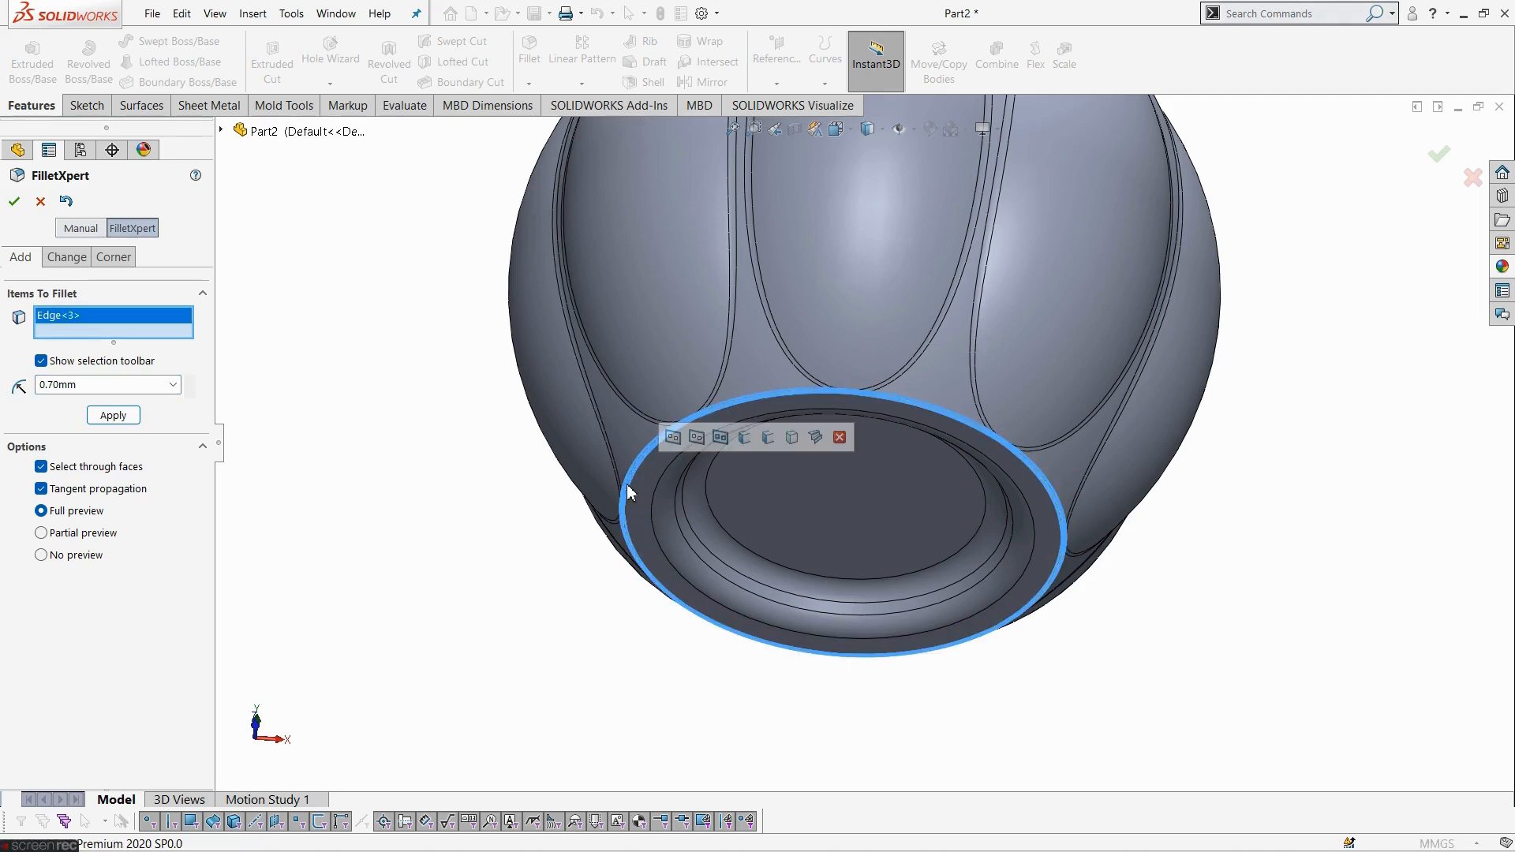
click(130, 418)
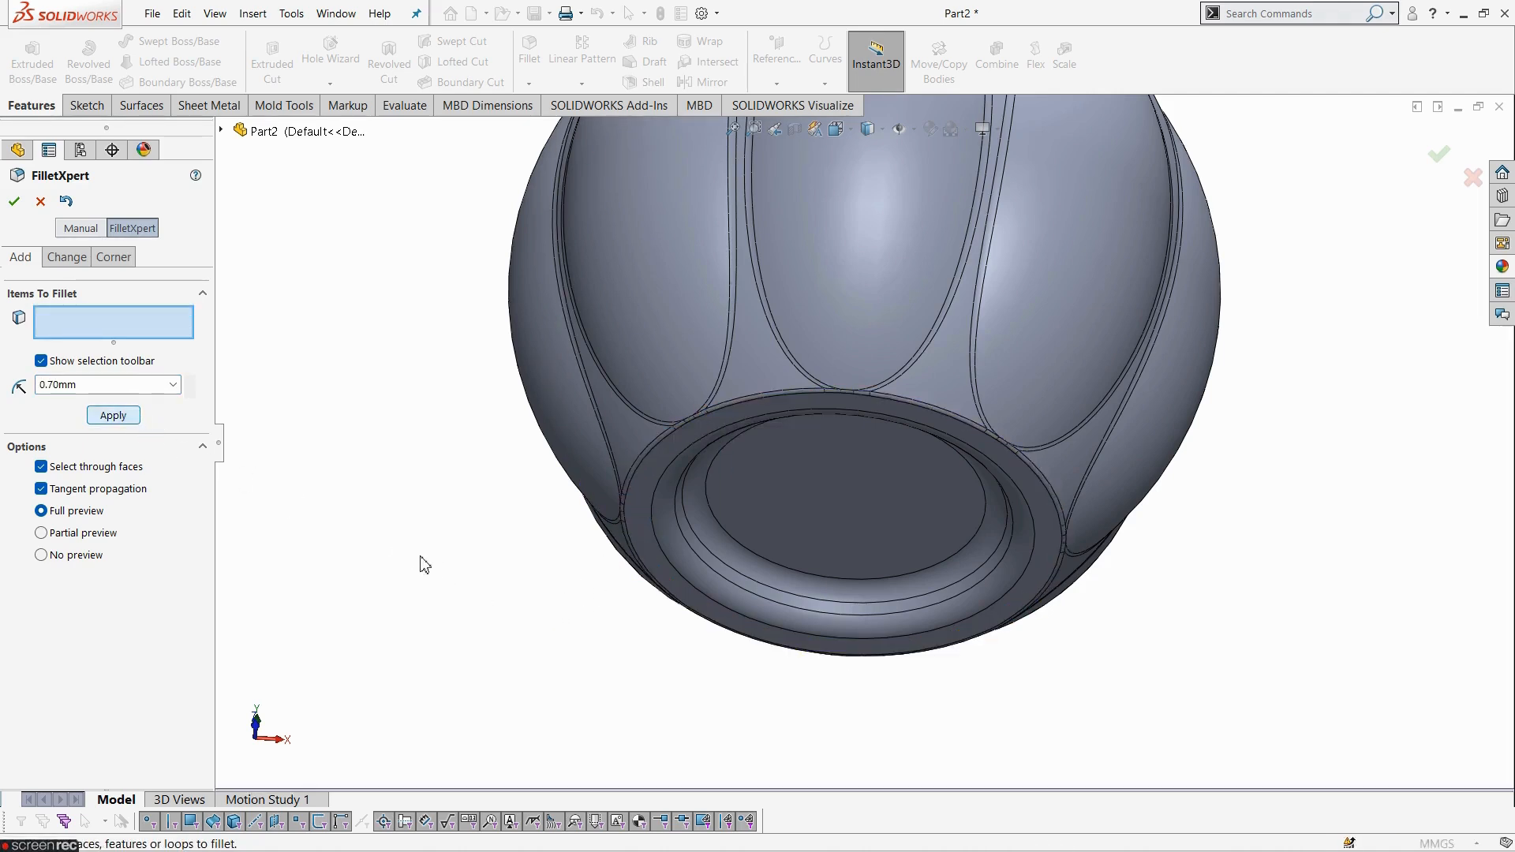
- Apply 1 mm fillets to the two inner mouth edges, the rim's outer edges and the neck edges, and finish FilletXpert
scroll(835, 363, up, 5)
middle_drag(835, 363, 865, 544)
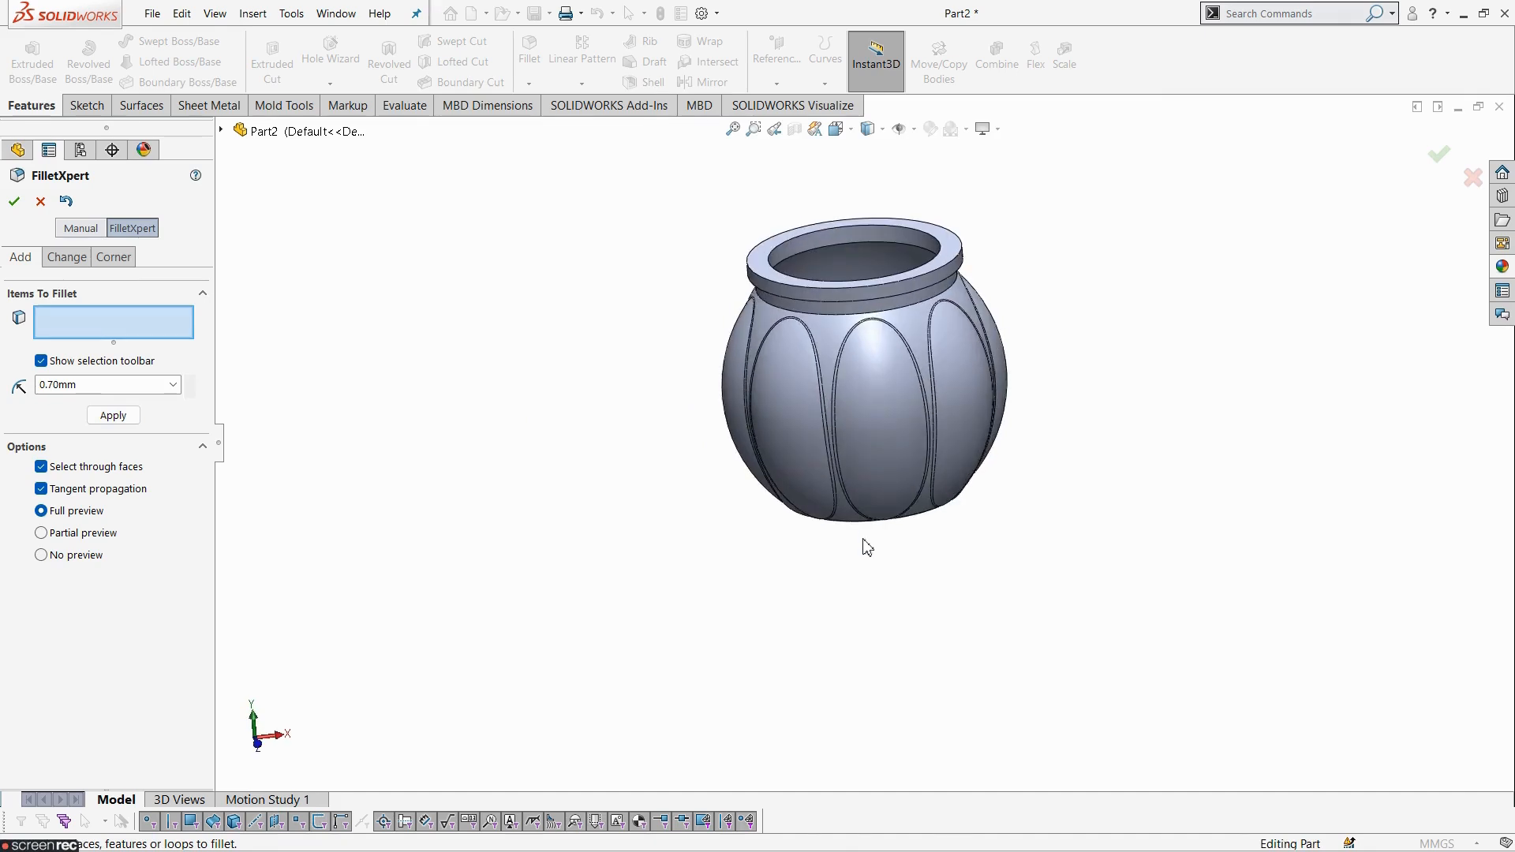
scroll(865, 544, down, 4)
click(111, 388)
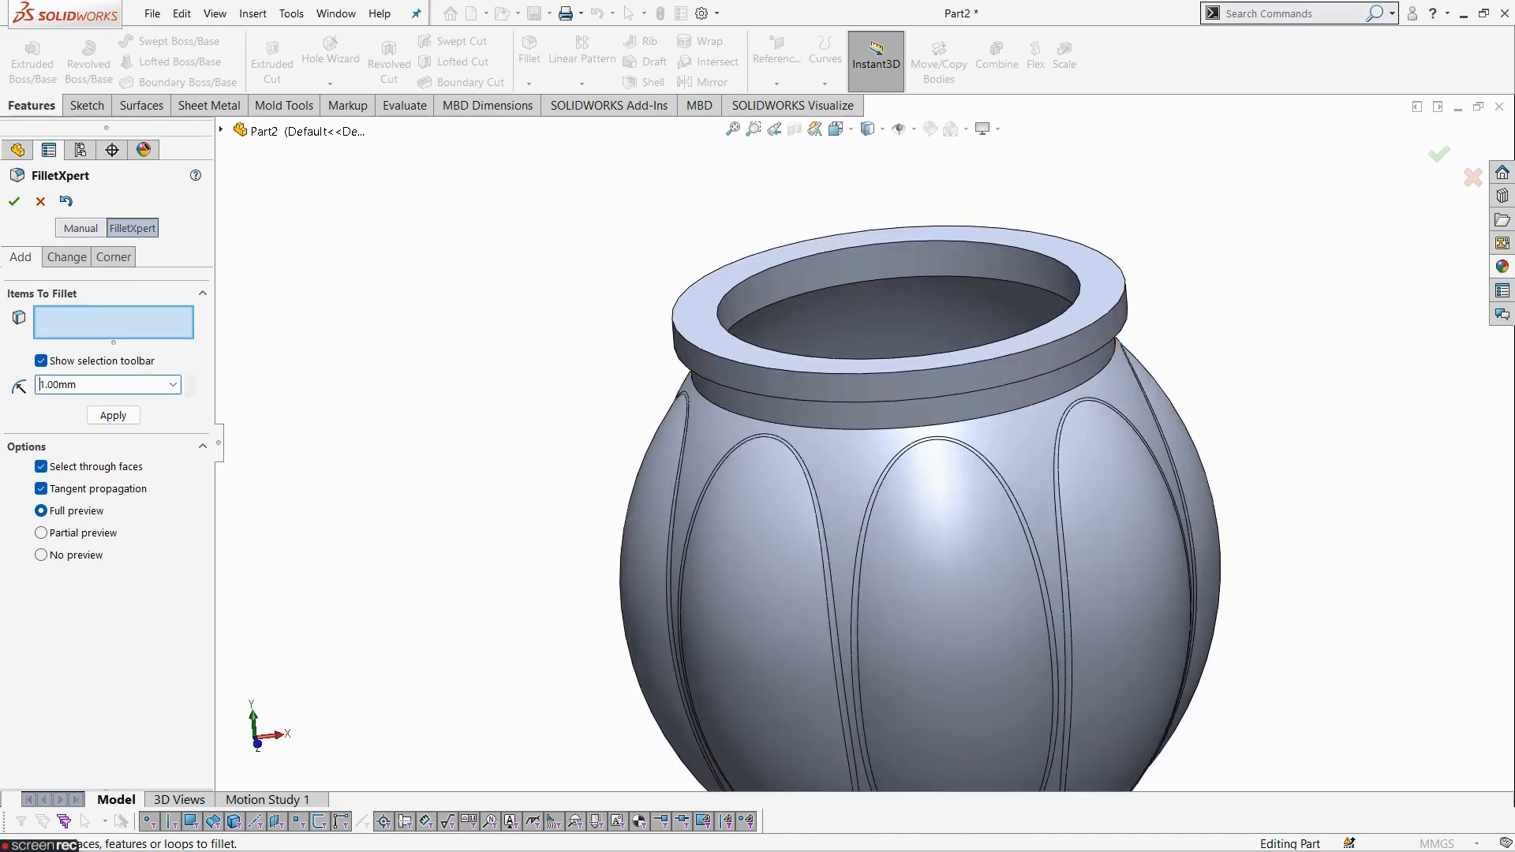
middle_drag(834, 361, 785, 359)
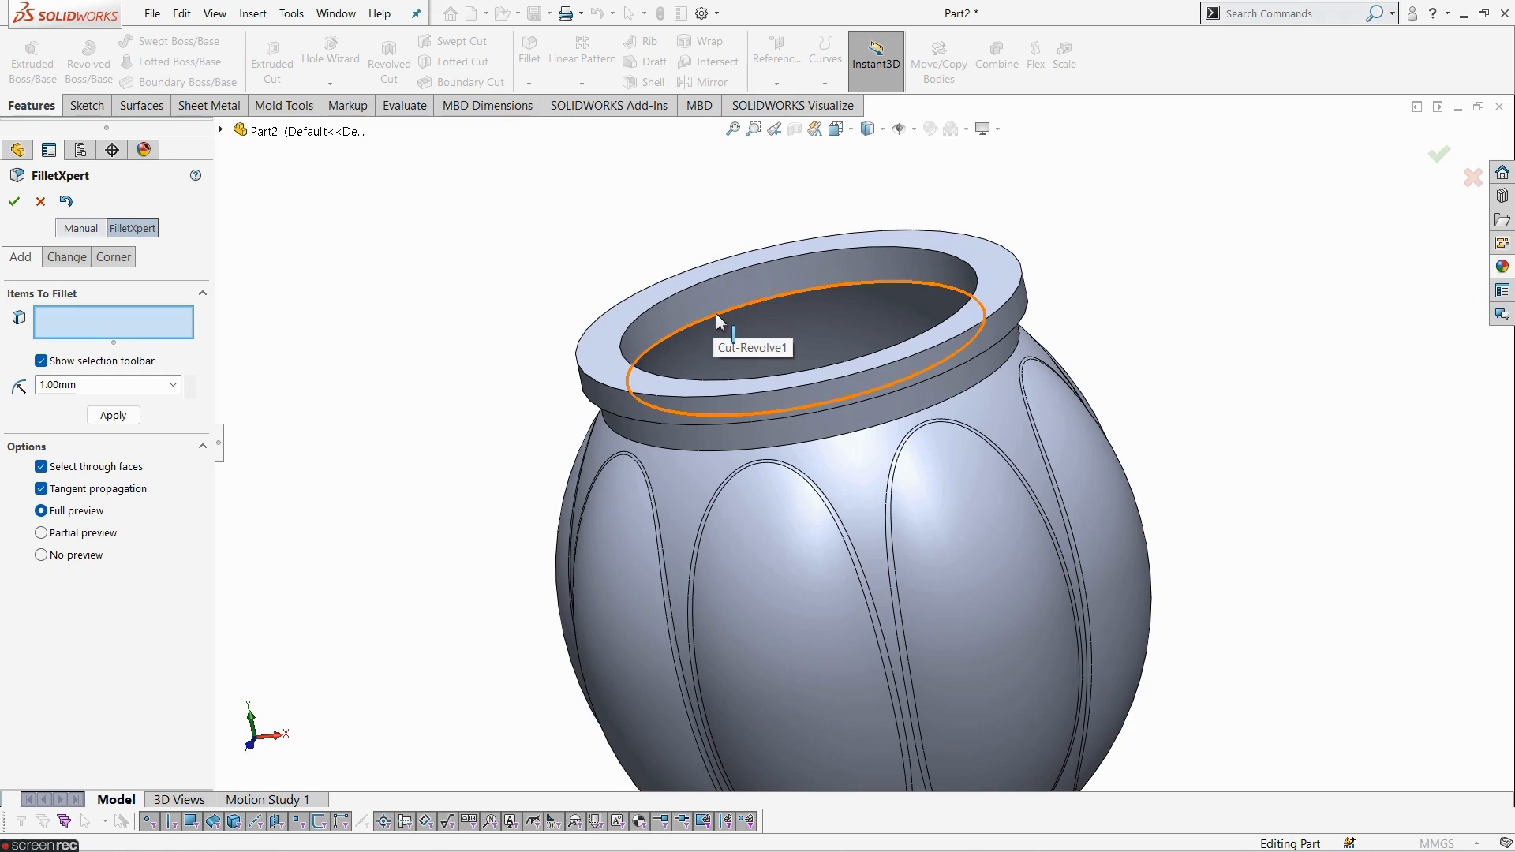
click(683, 298)
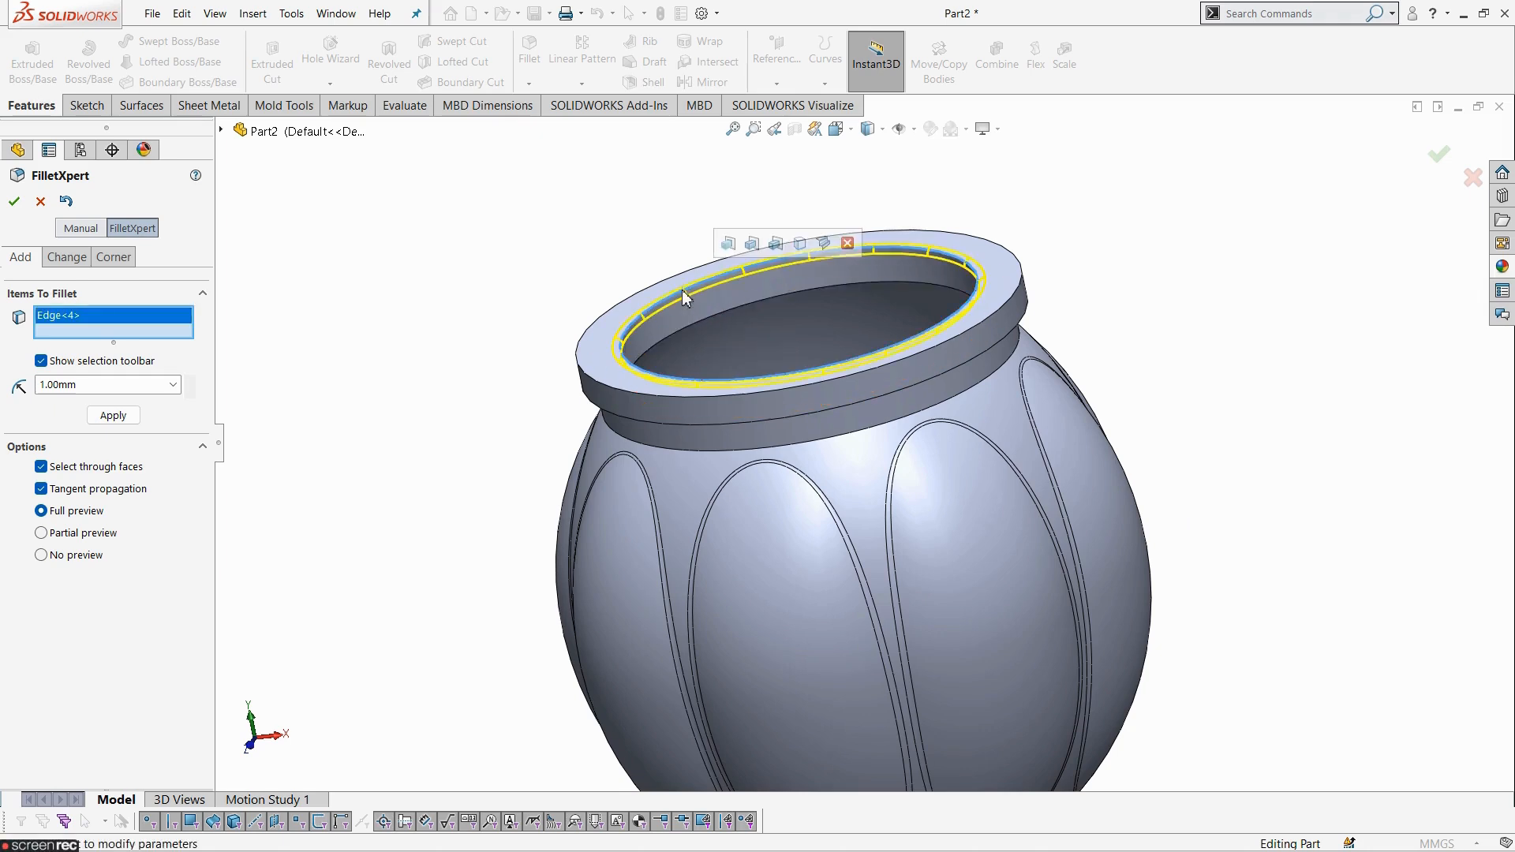
click(708, 325)
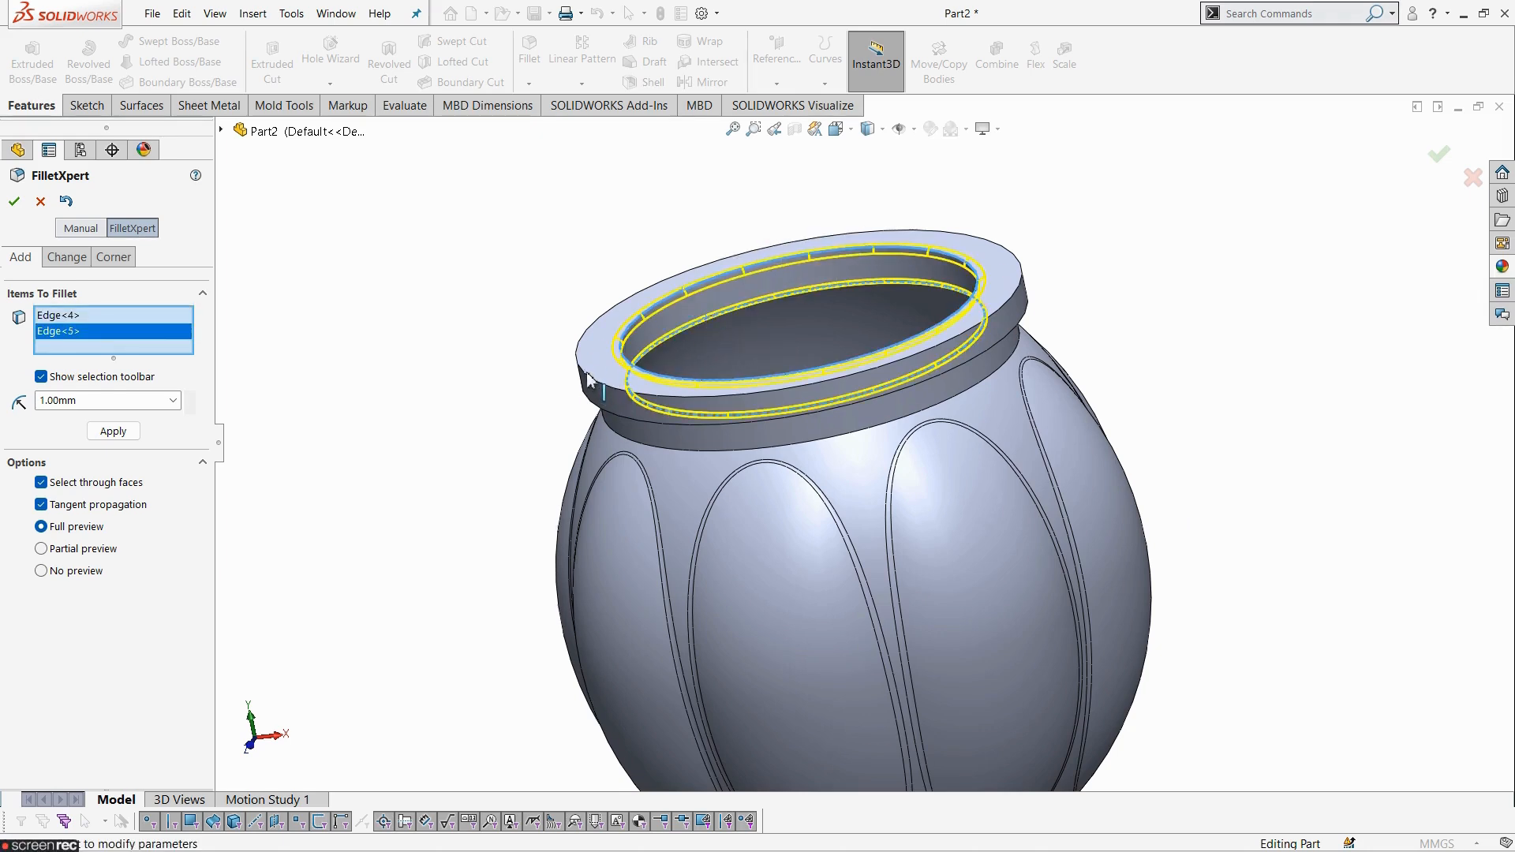
click(601, 393)
middle_drag(601, 392, 660, 386)
click(684, 394)
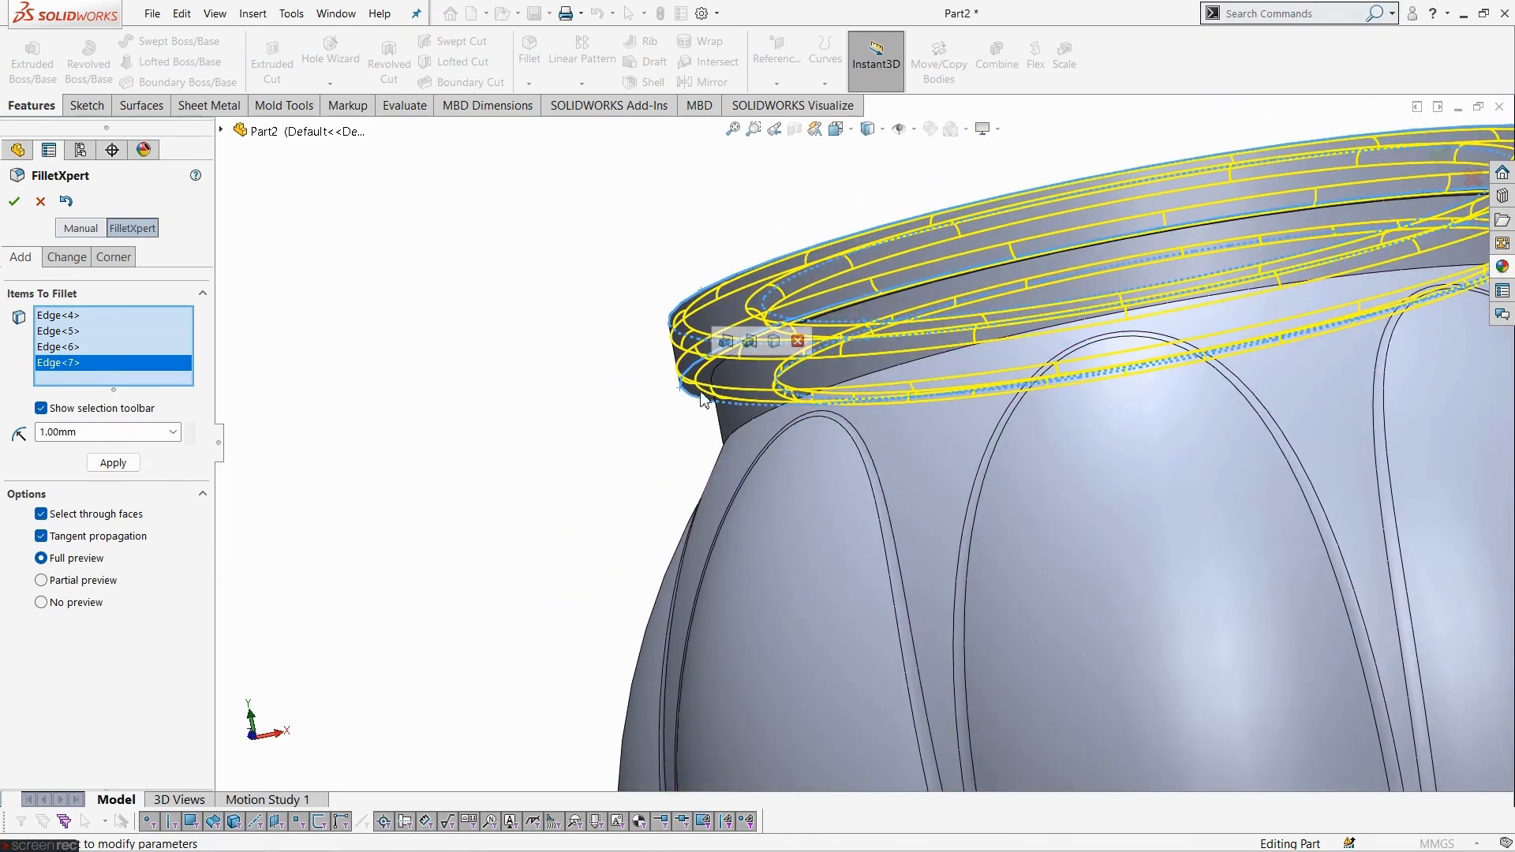
click(757, 336)
mouse_move(661, 434)
middle_down()
mouse_move(694, 473)
mouse_move(660, 423)
middle_up()
click(651, 426)
scroll(647, 430, up, 3)
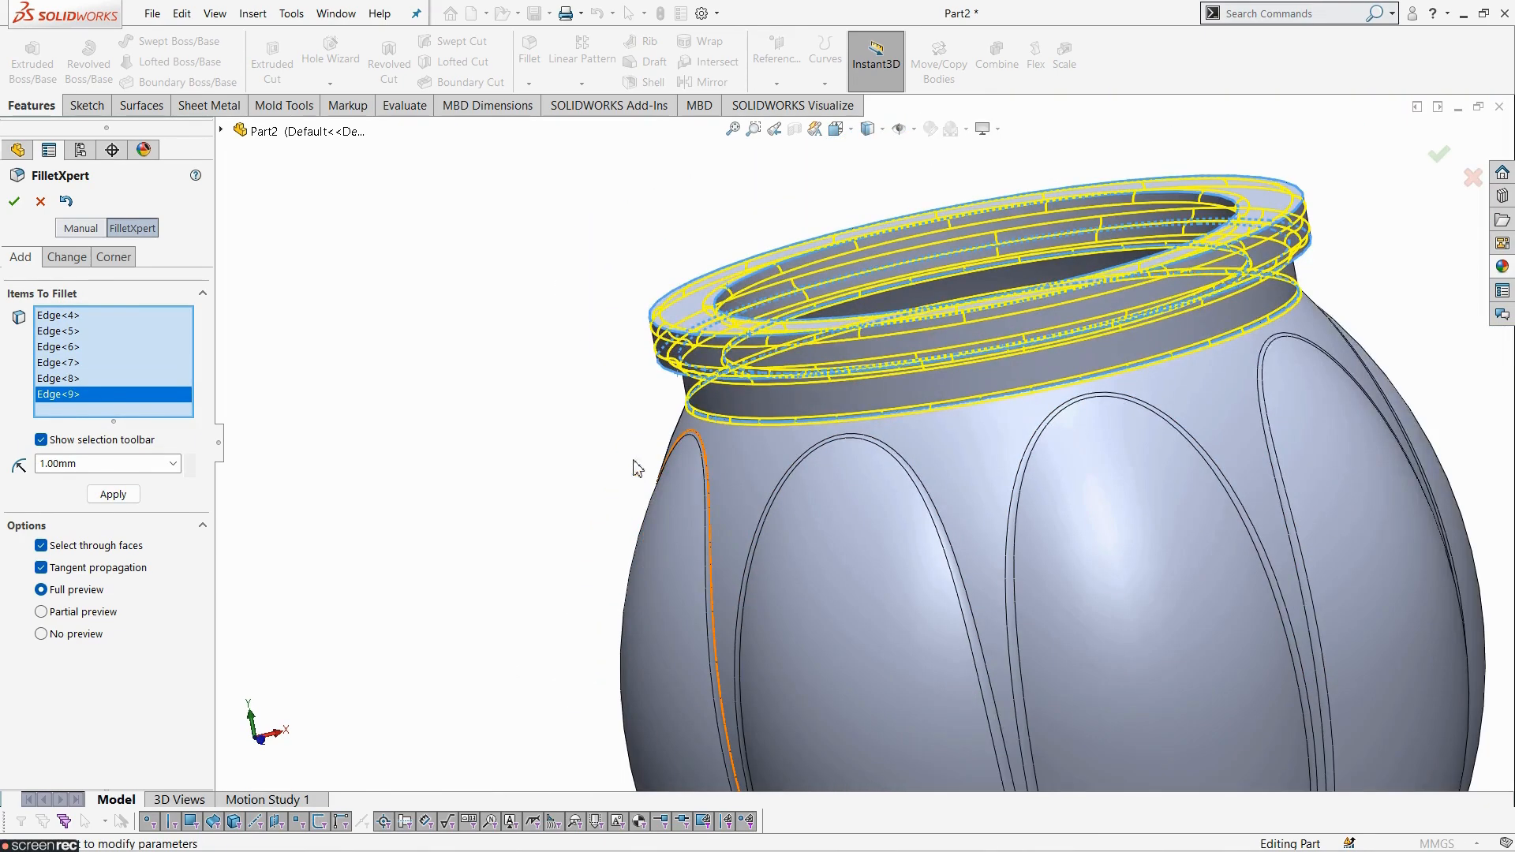
click(112, 494)
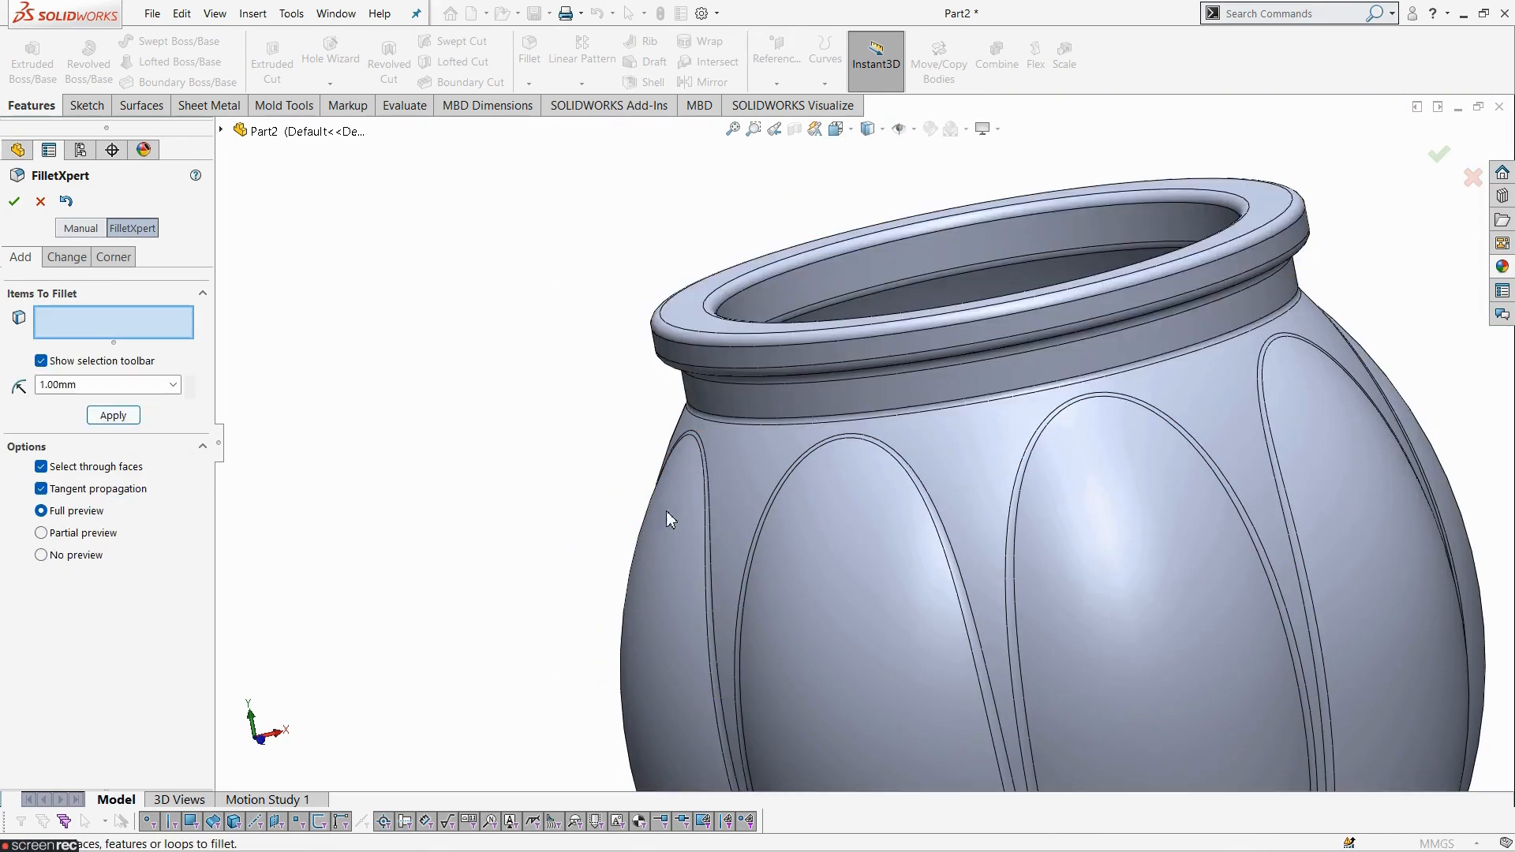
scroll(777, 497, up, 4)
scroll(1099, 564, down, 5)
middle_drag(1099, 565, 1008, 642)
scroll(1003, 622, up, 4)
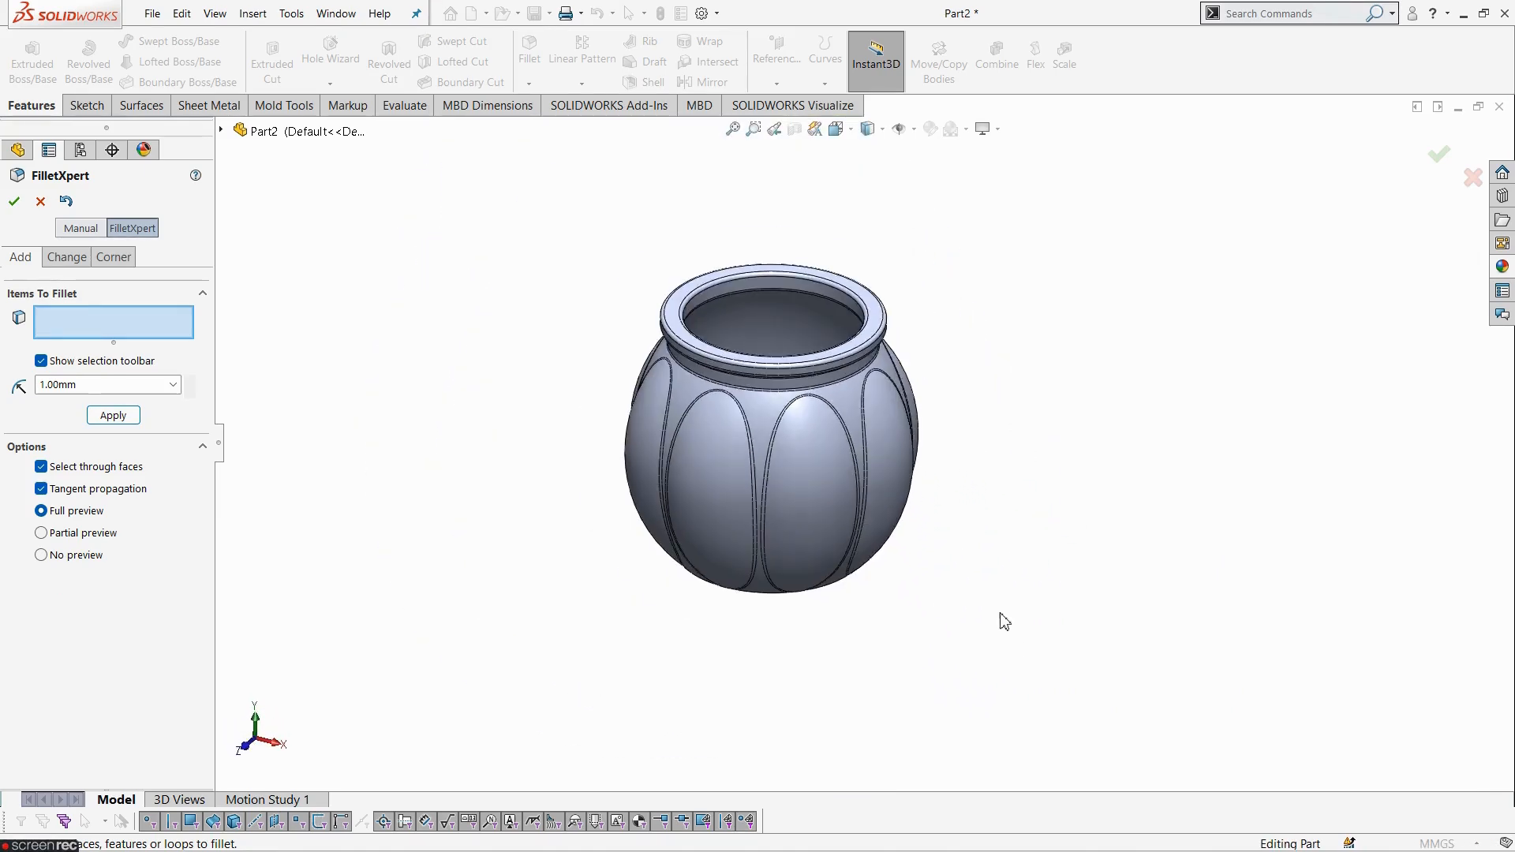
click(13, 203)
- Show a section view cutting the jar open through its vertical axis and orient it normal to the cut to inspect the walls
scroll(541, 479, down, 2)
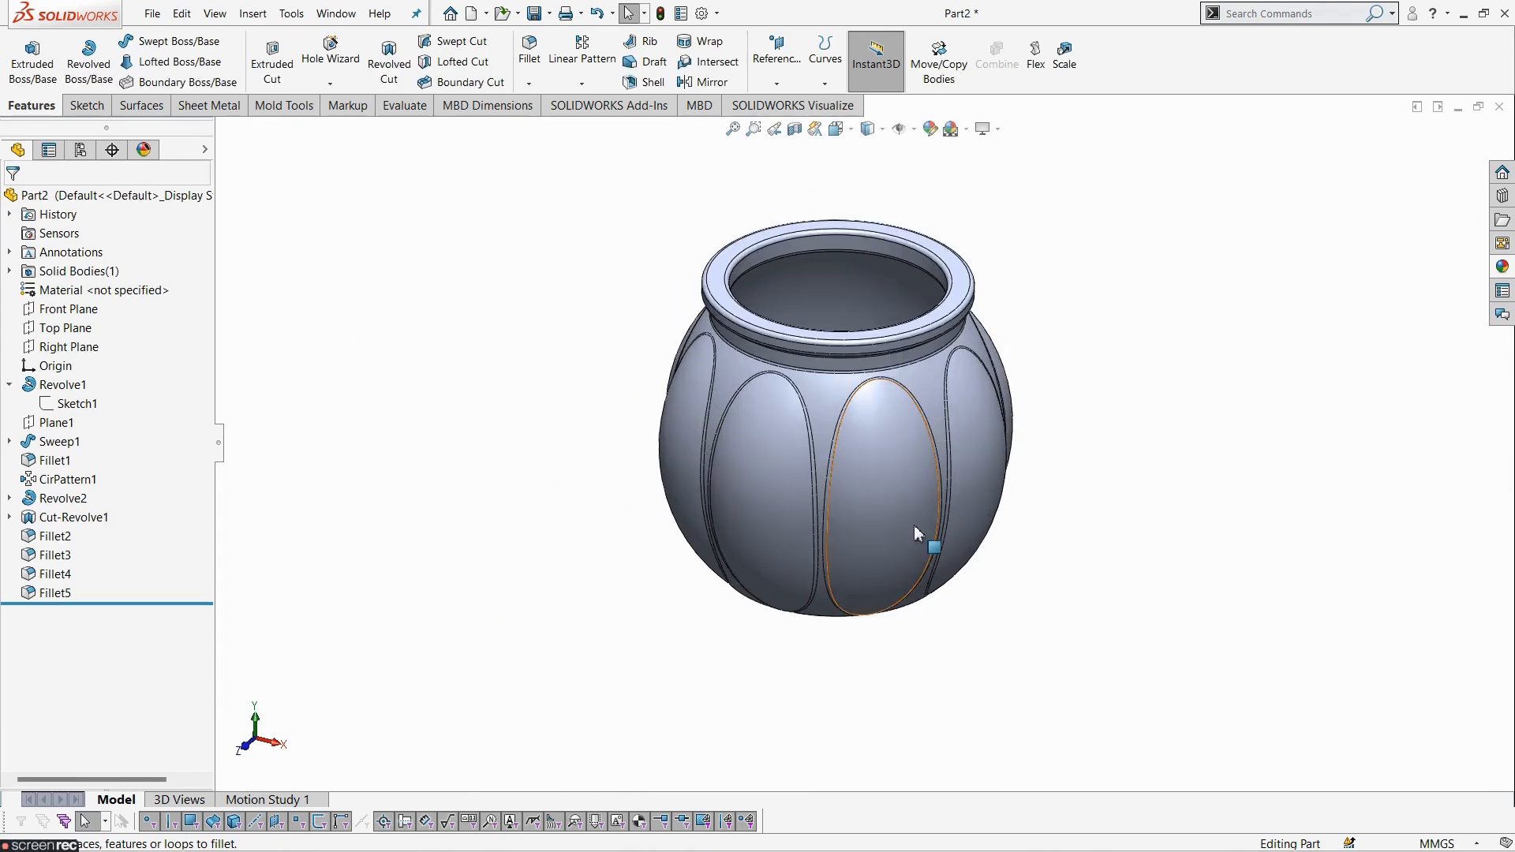
click(795, 129)
middle_drag(1067, 411, 1111, 375)
click(14, 203)
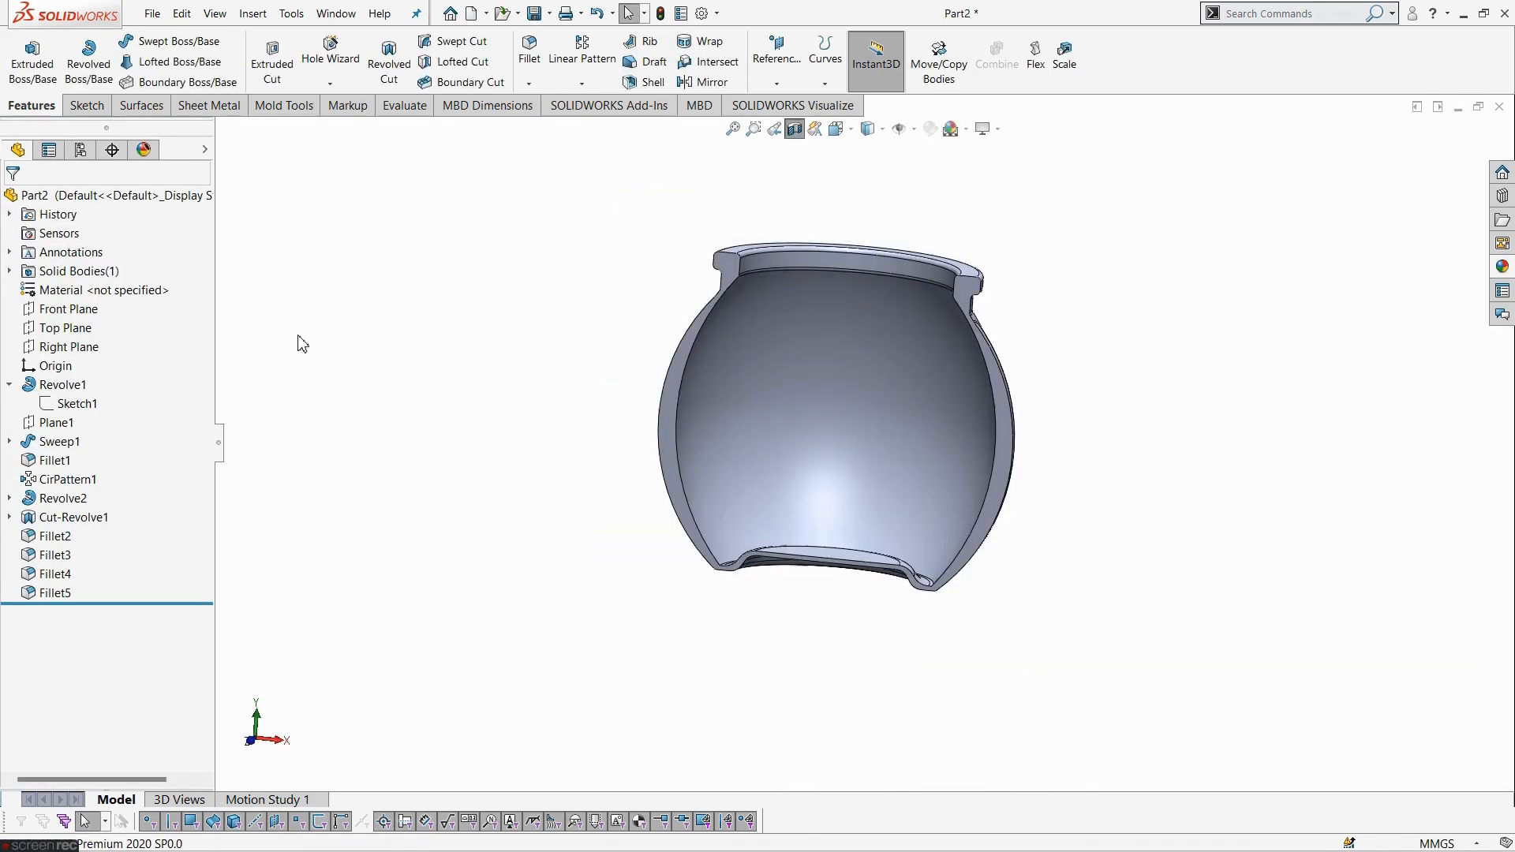
key(space)
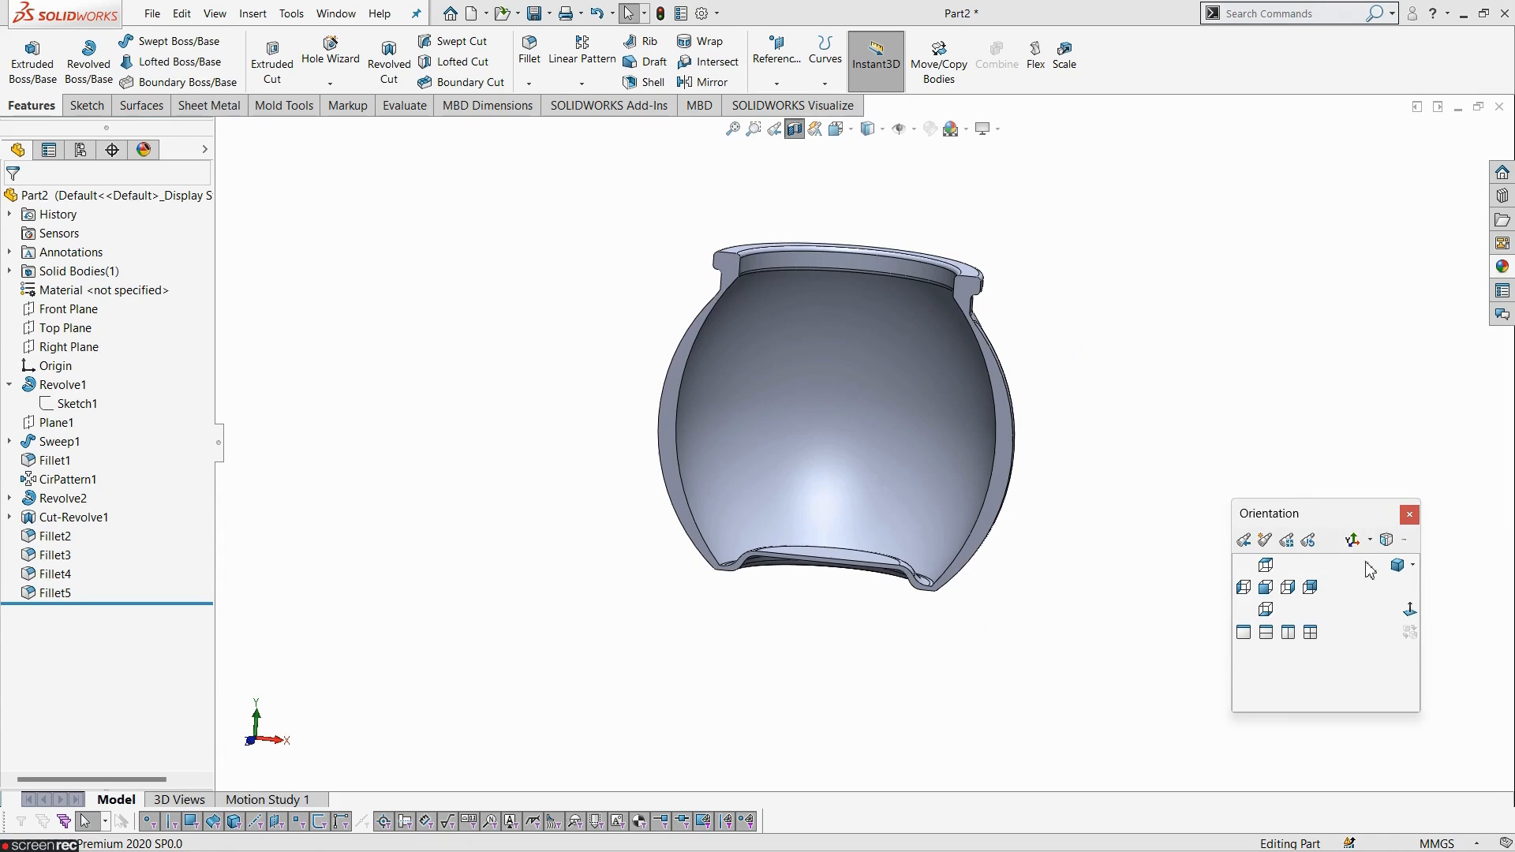
click(1409, 607)
scroll(980, 305, down, 3)
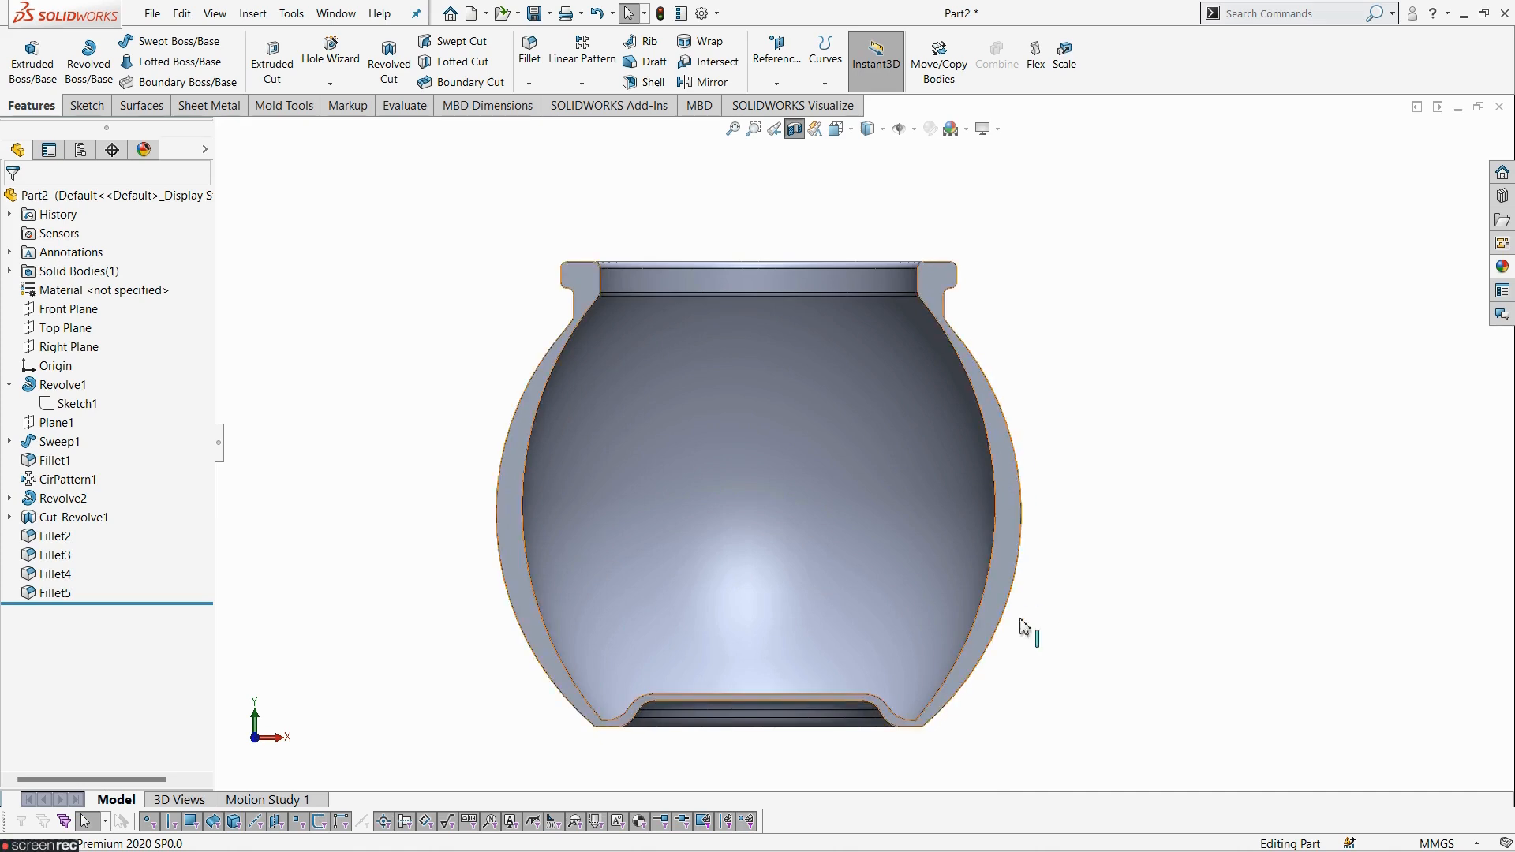
- Minimize the SOLIDWORKS window to reach the desktop
click(1458, 14)
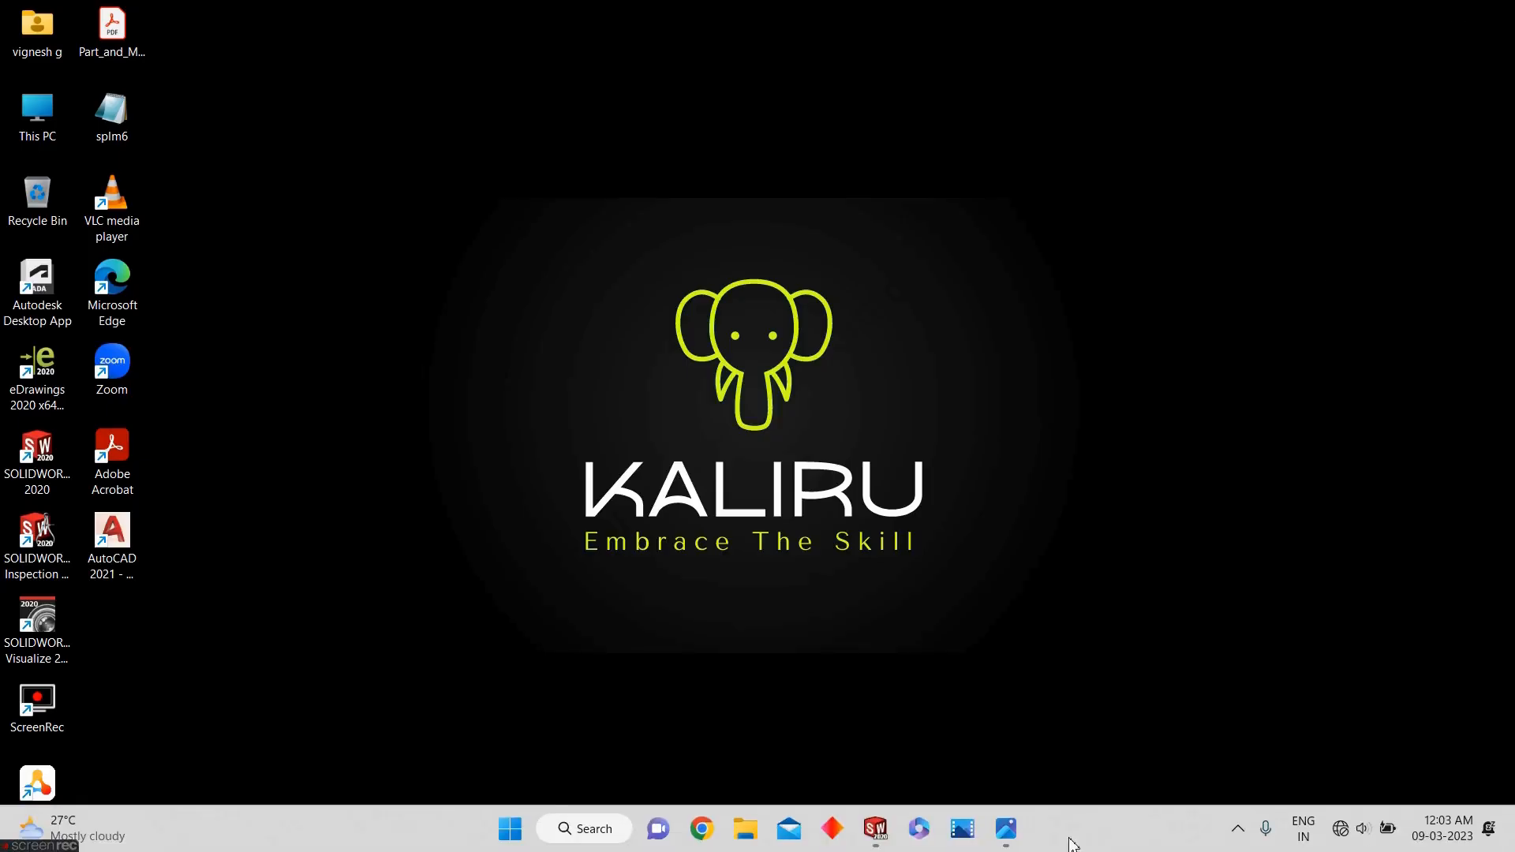